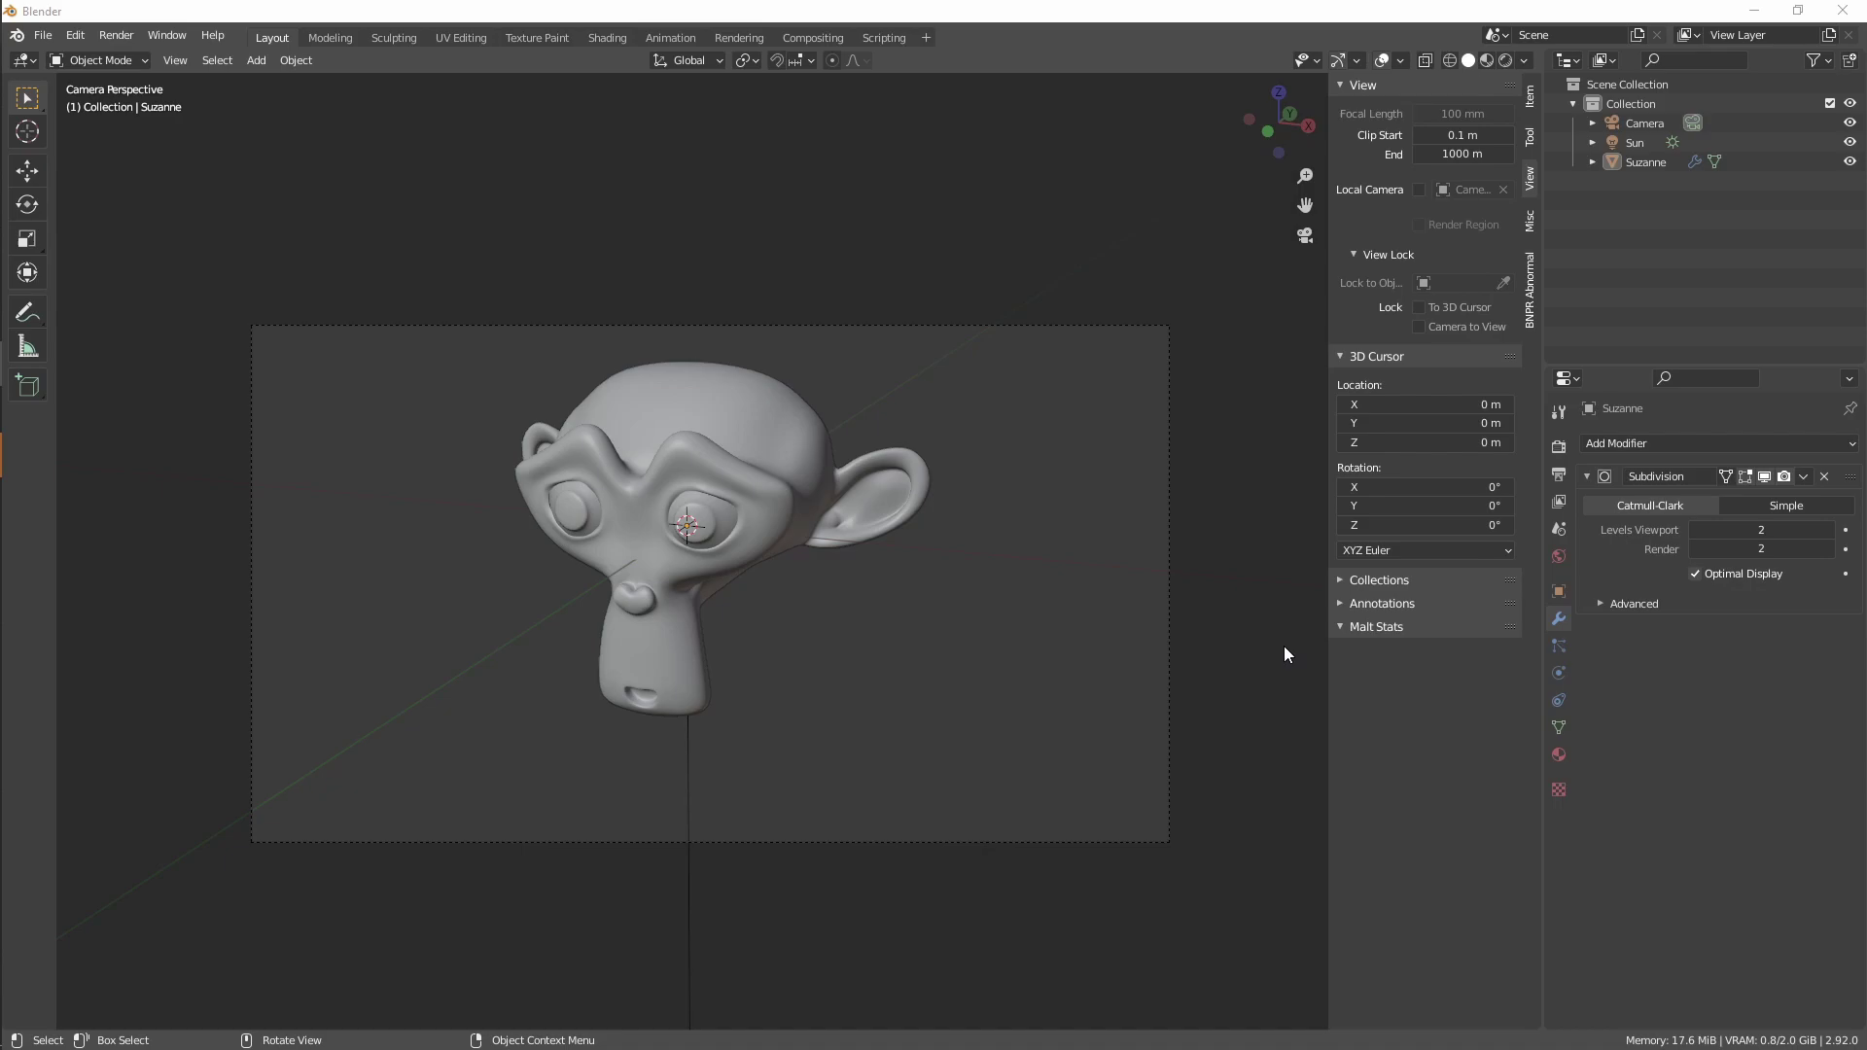
Check which render engine is selected for the scene
click(1558, 447)
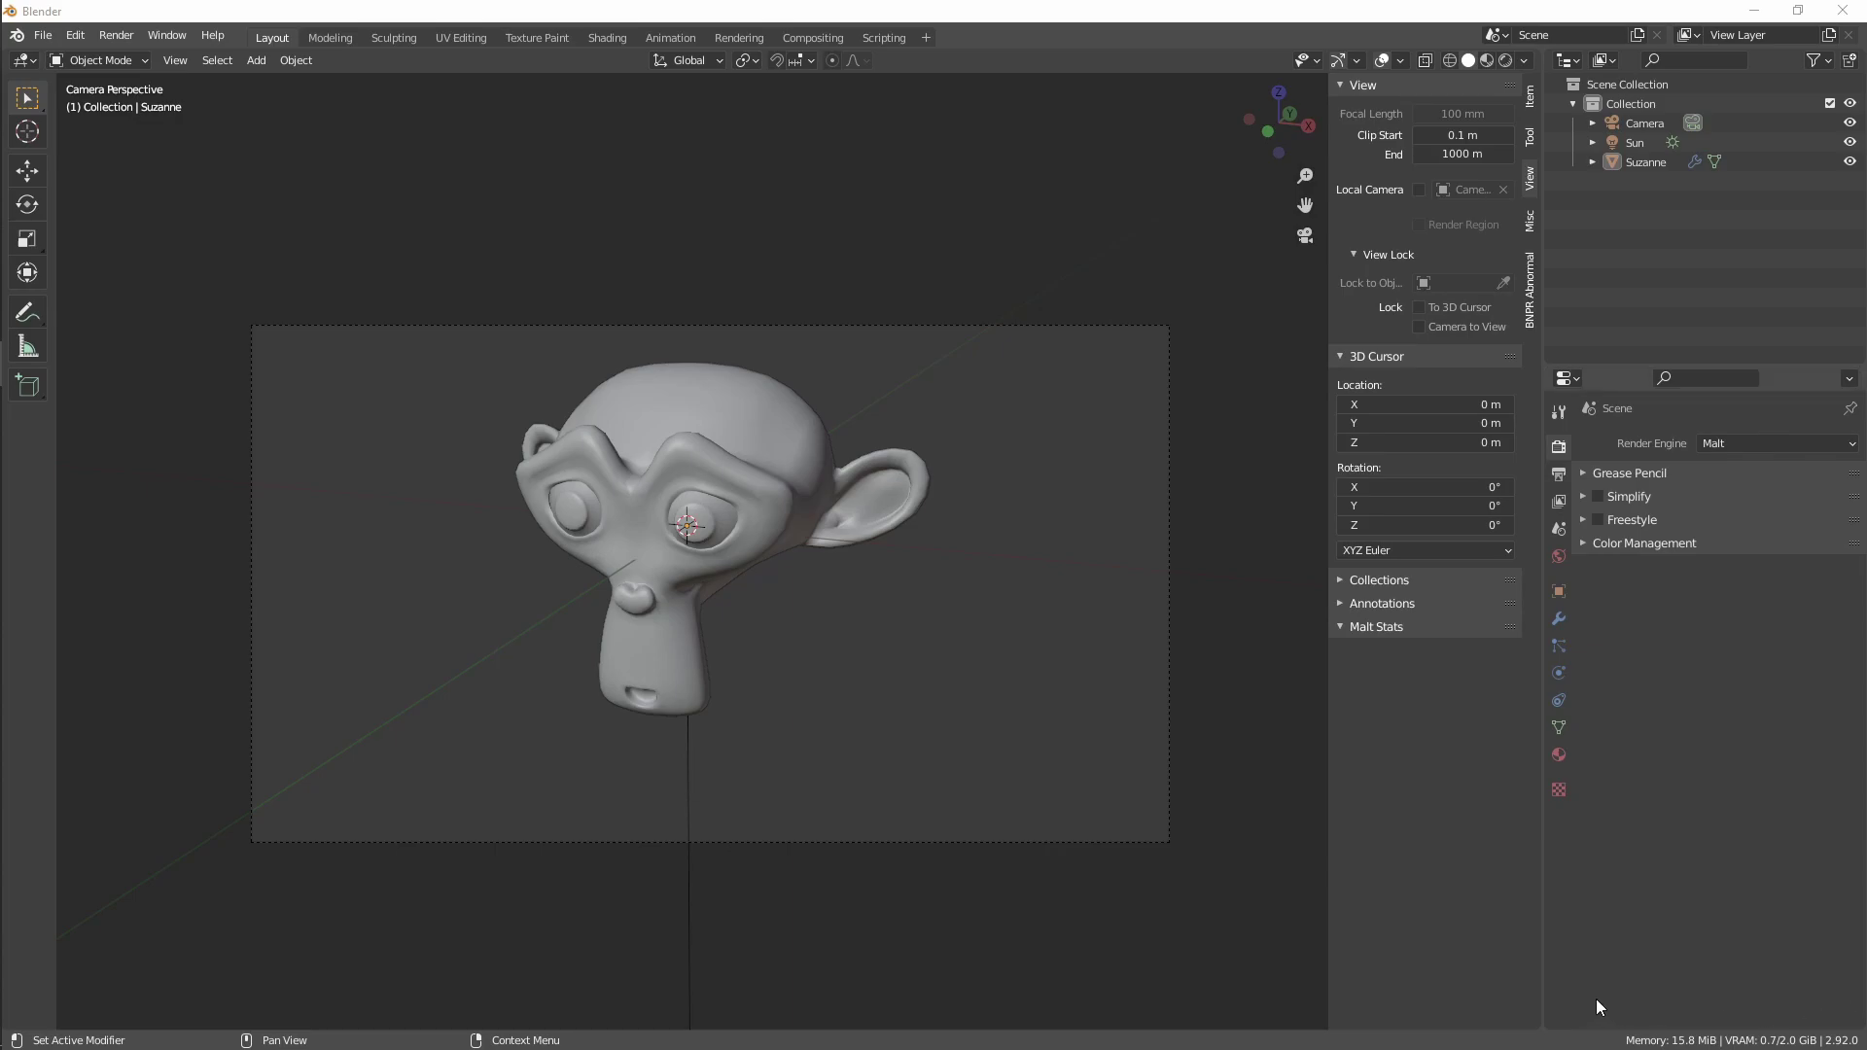
click(1721, 442)
click(1722, 442)
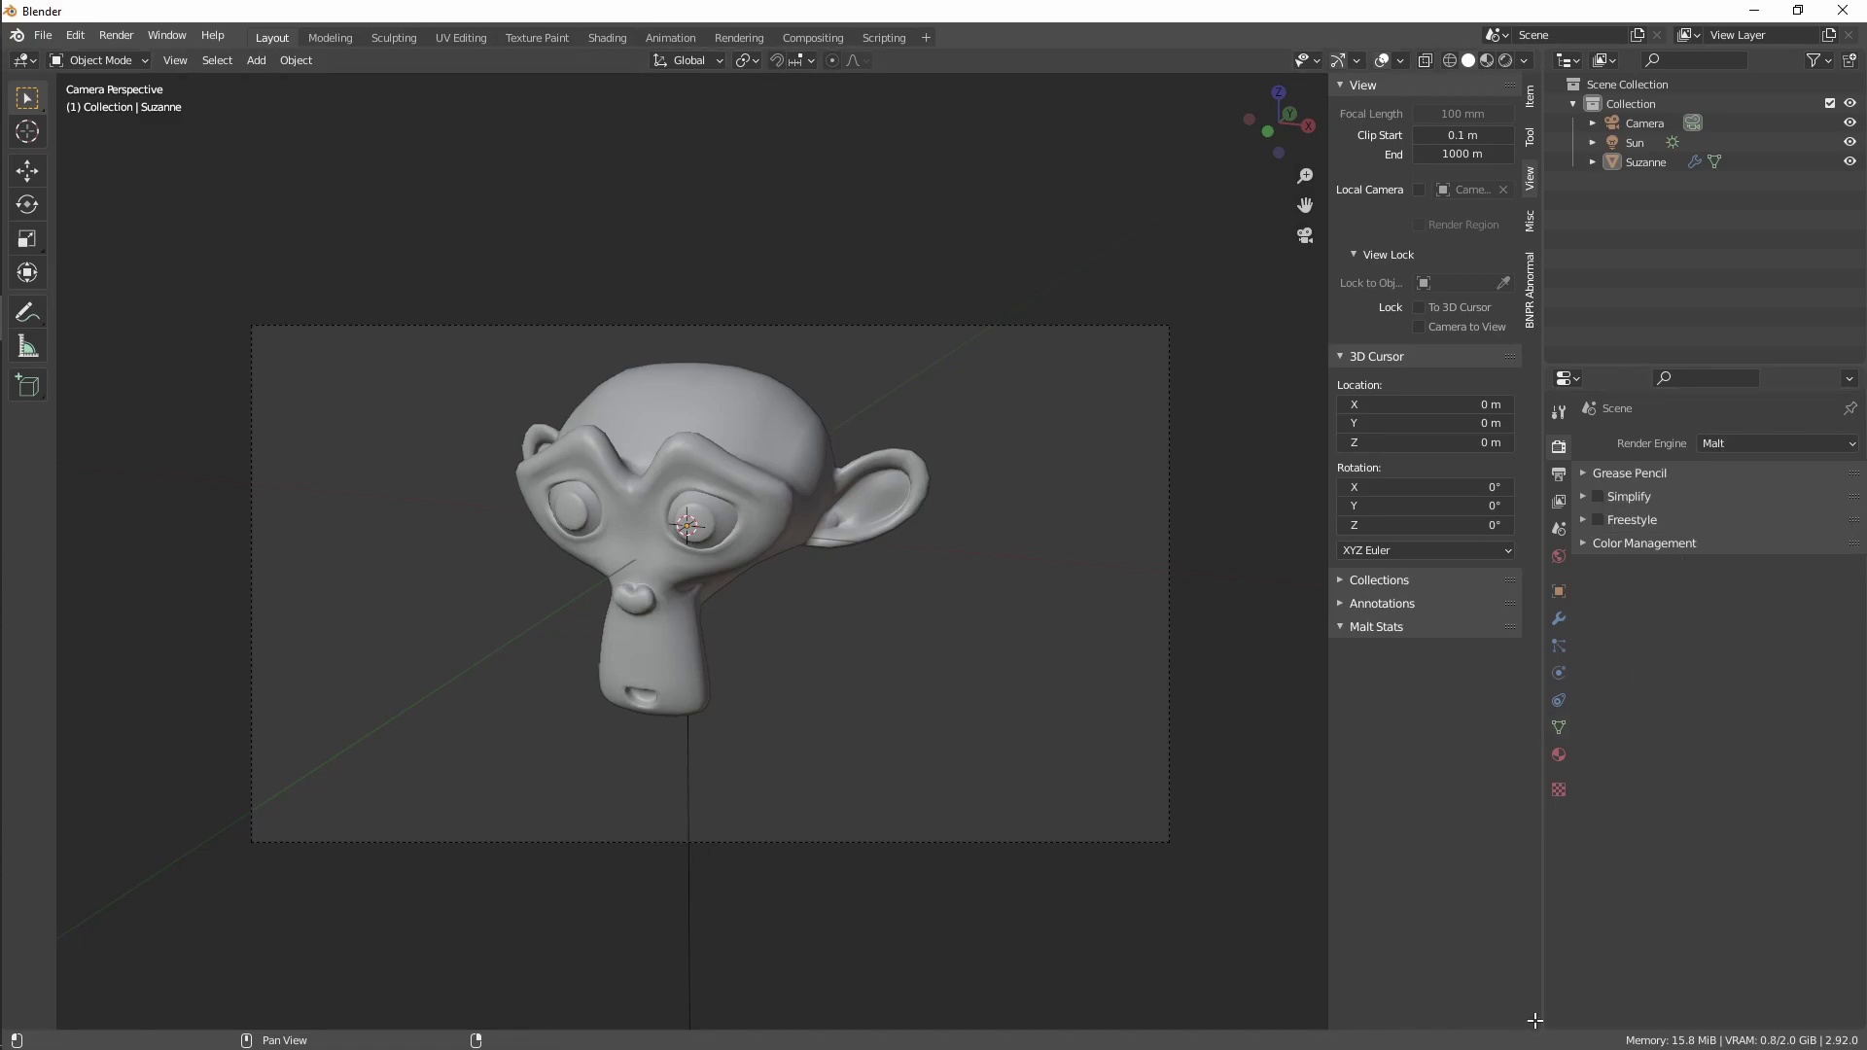
Split the 3D viewport into upper and lower areas and make the lower one a Malt Node Tree editor
drag(1525, 1017, 1526, 488)
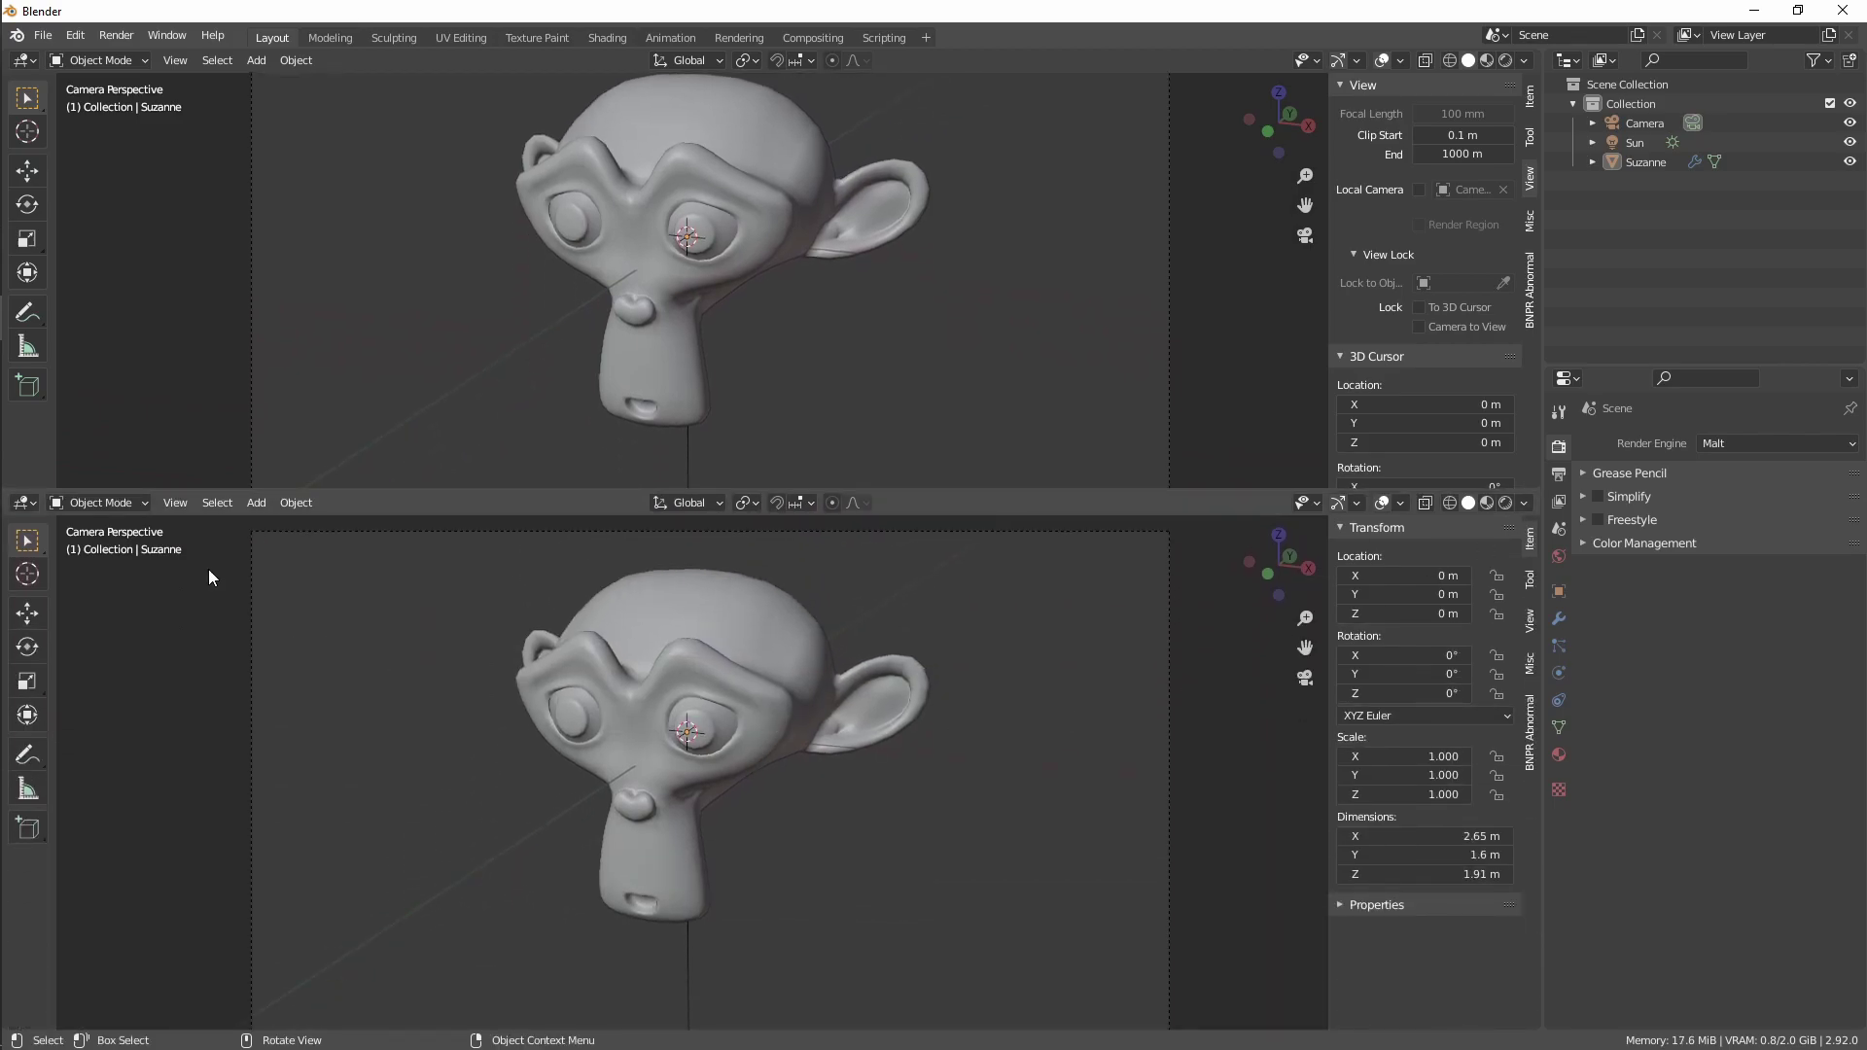
click(28, 504)
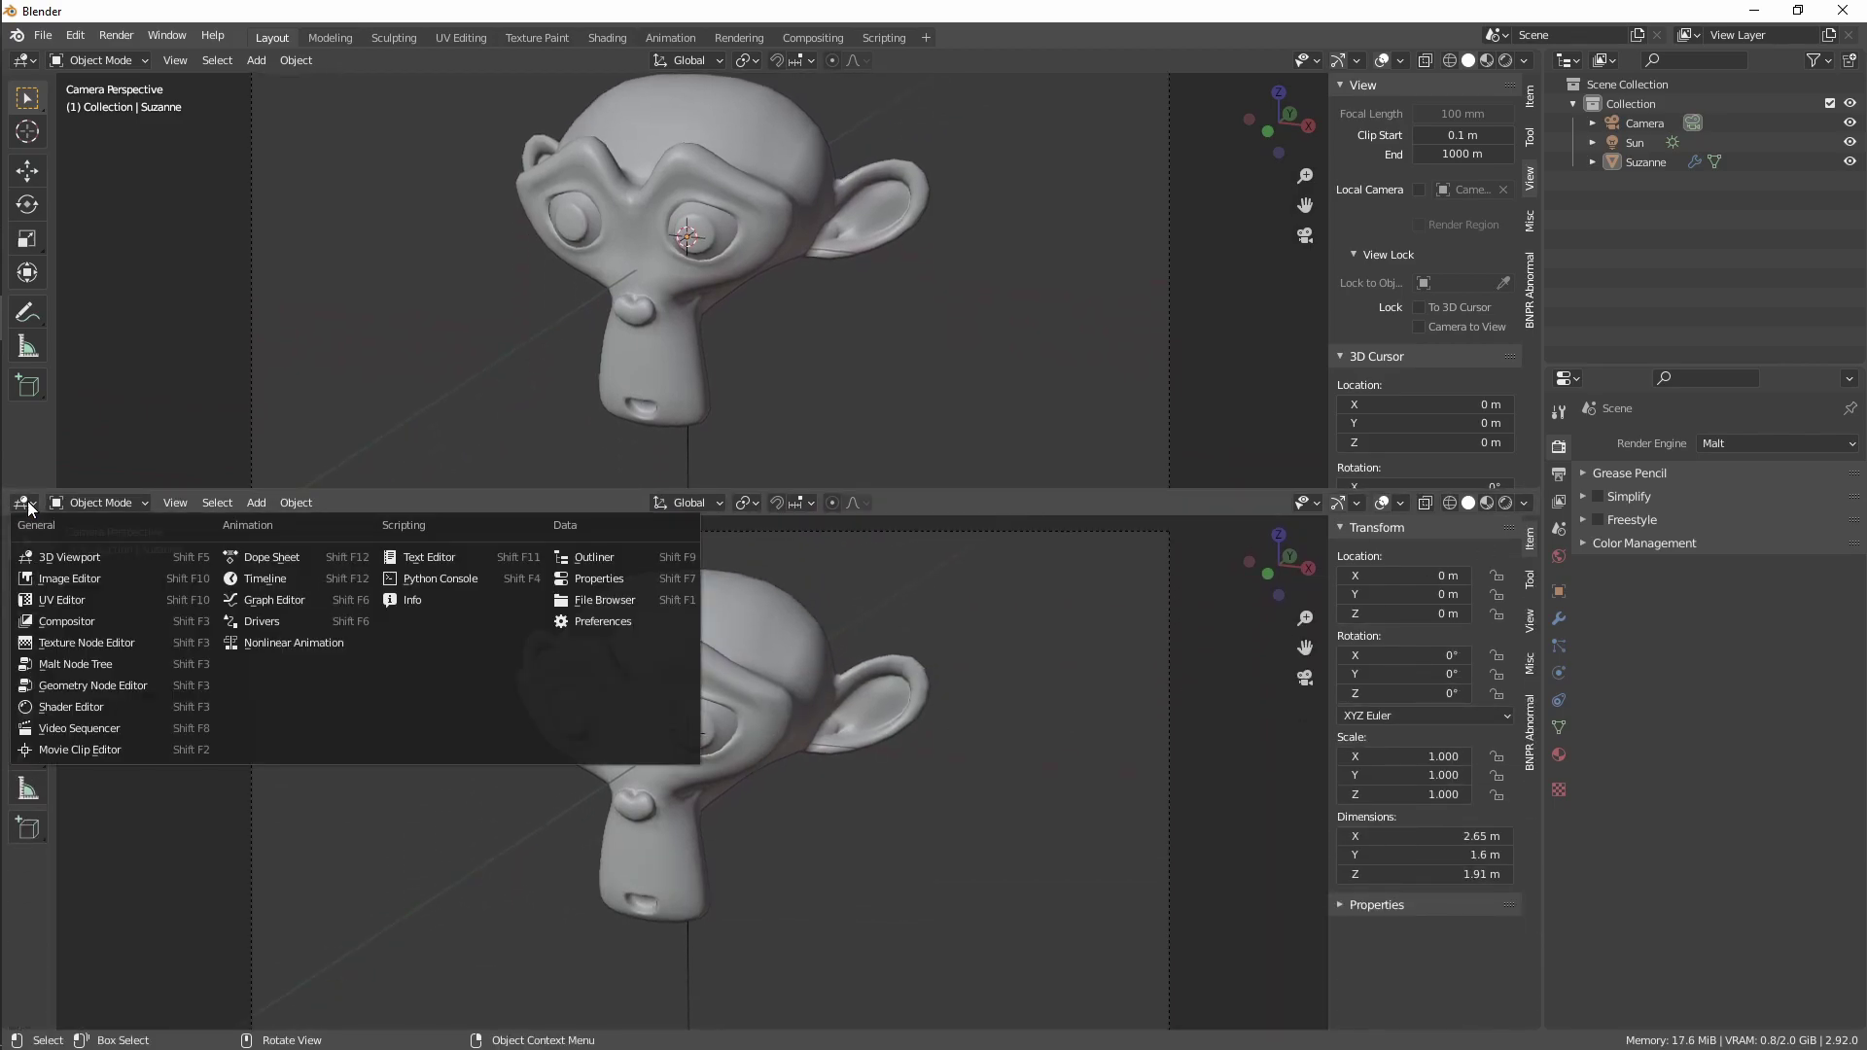
click(74, 665)
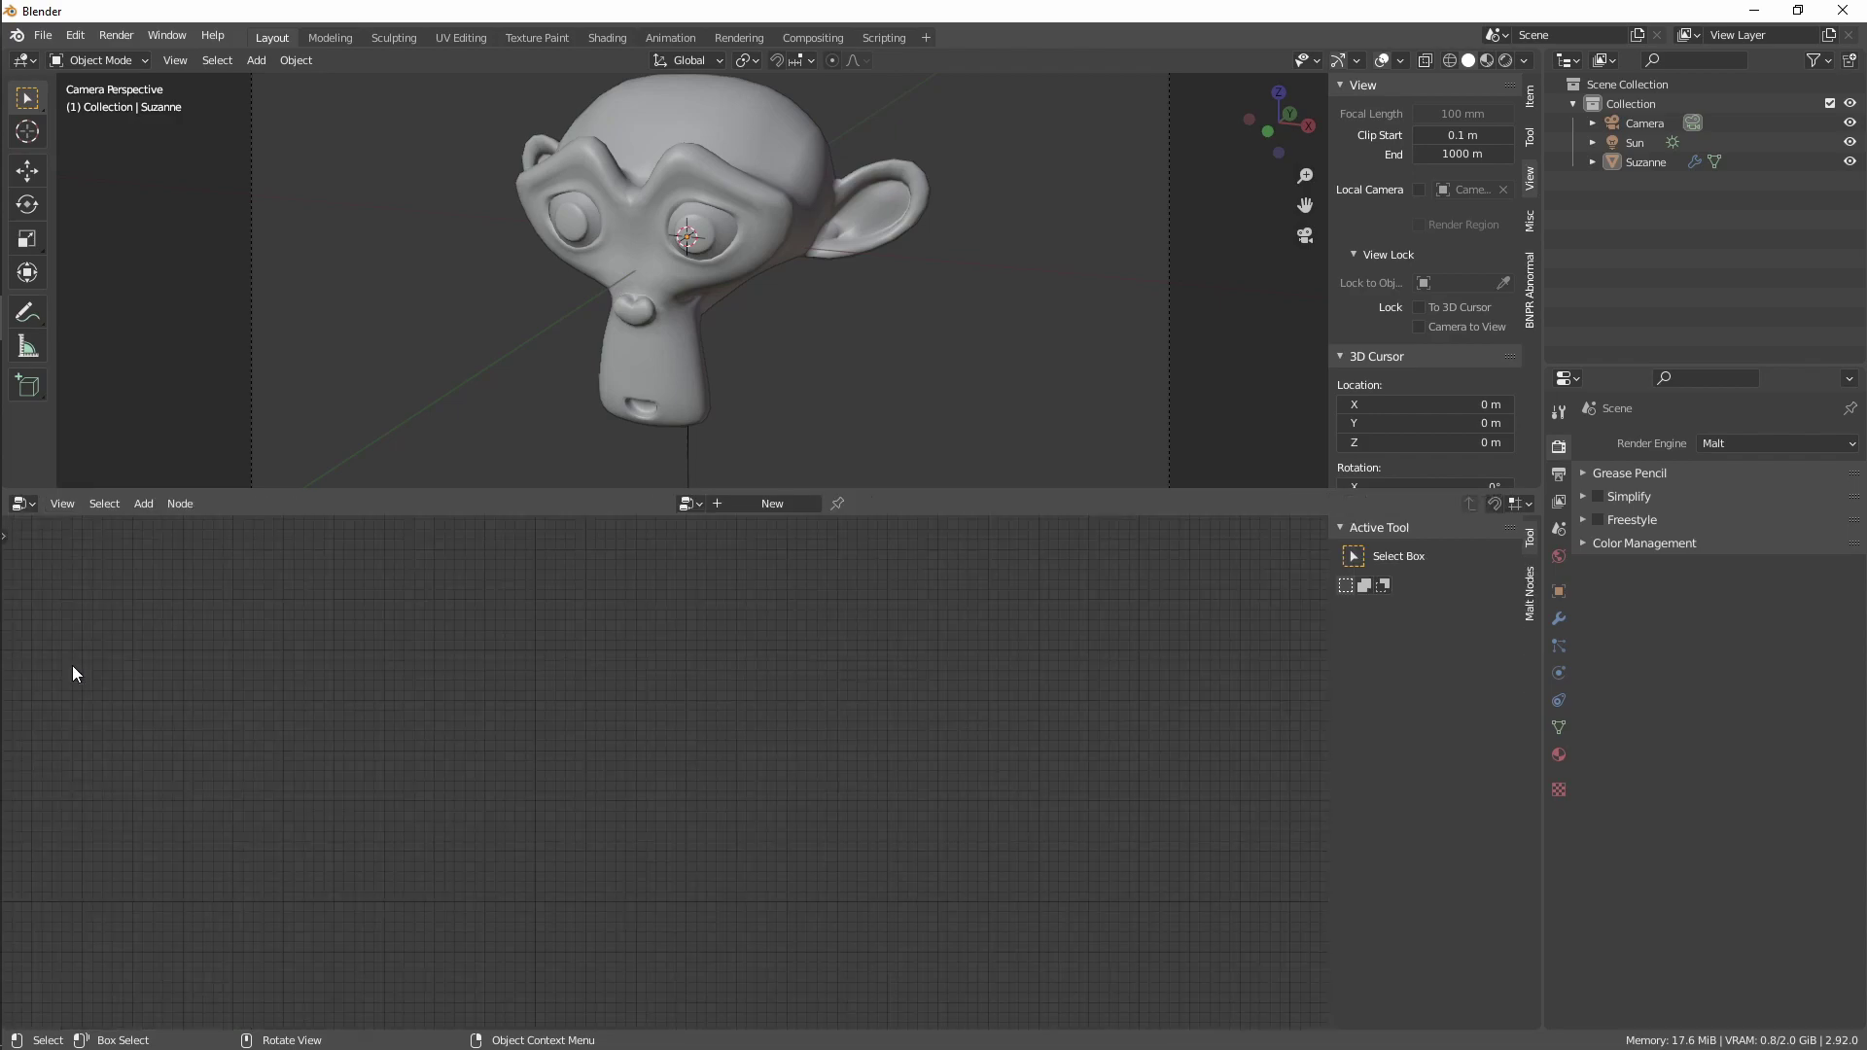
Create a new Malt node tree and set its graph type to Mesh Shader
click(761, 506)
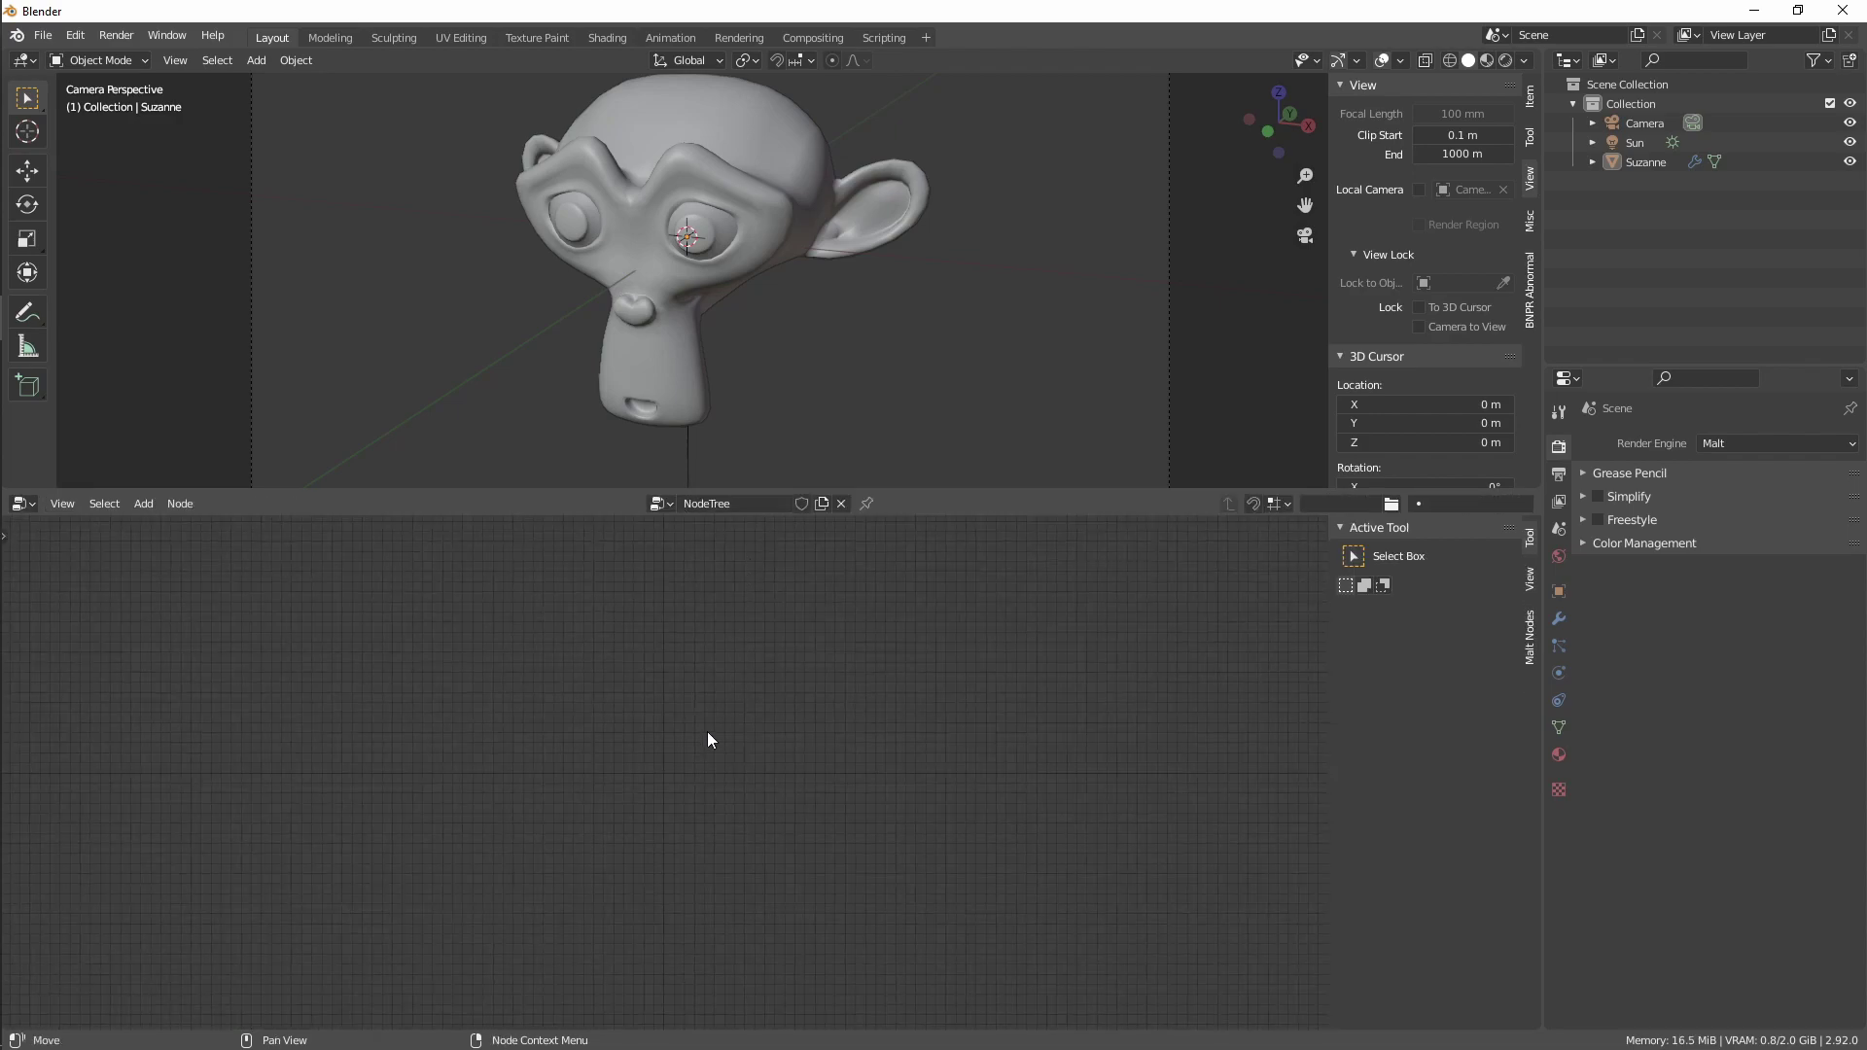
key(shift+a)
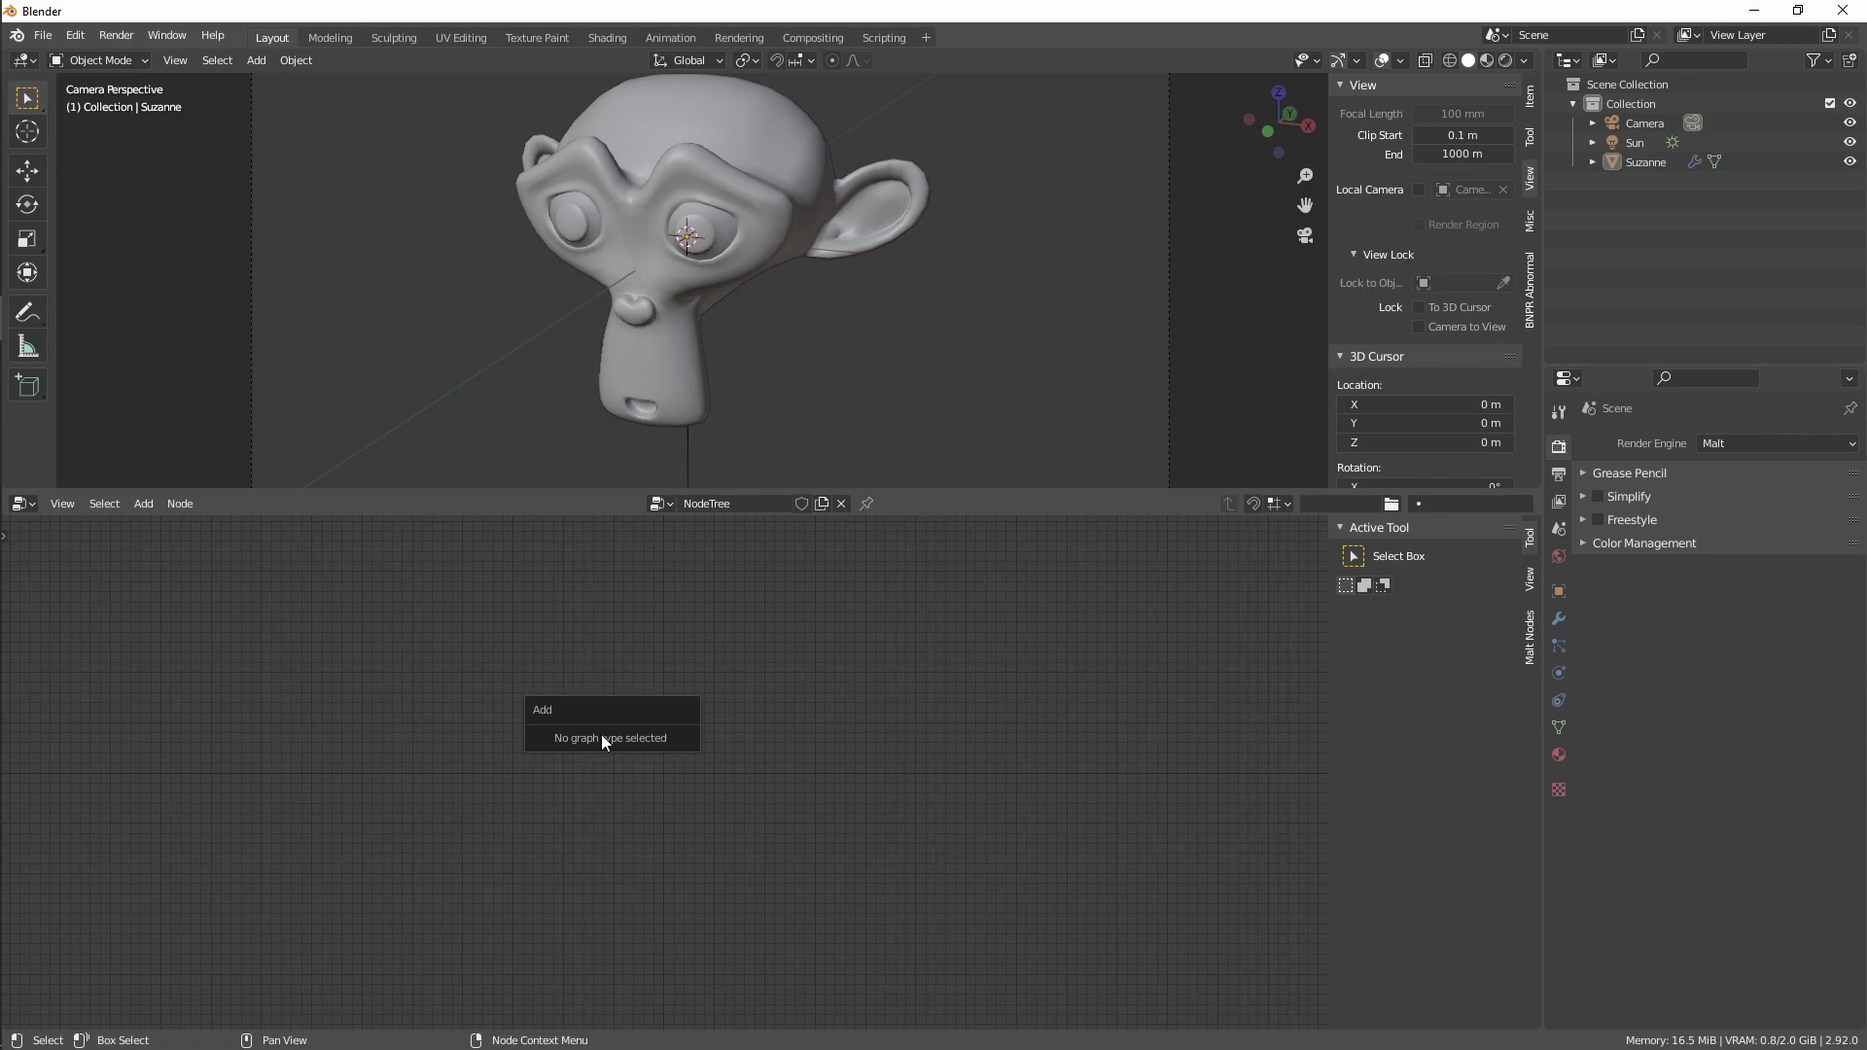
click(1449, 504)
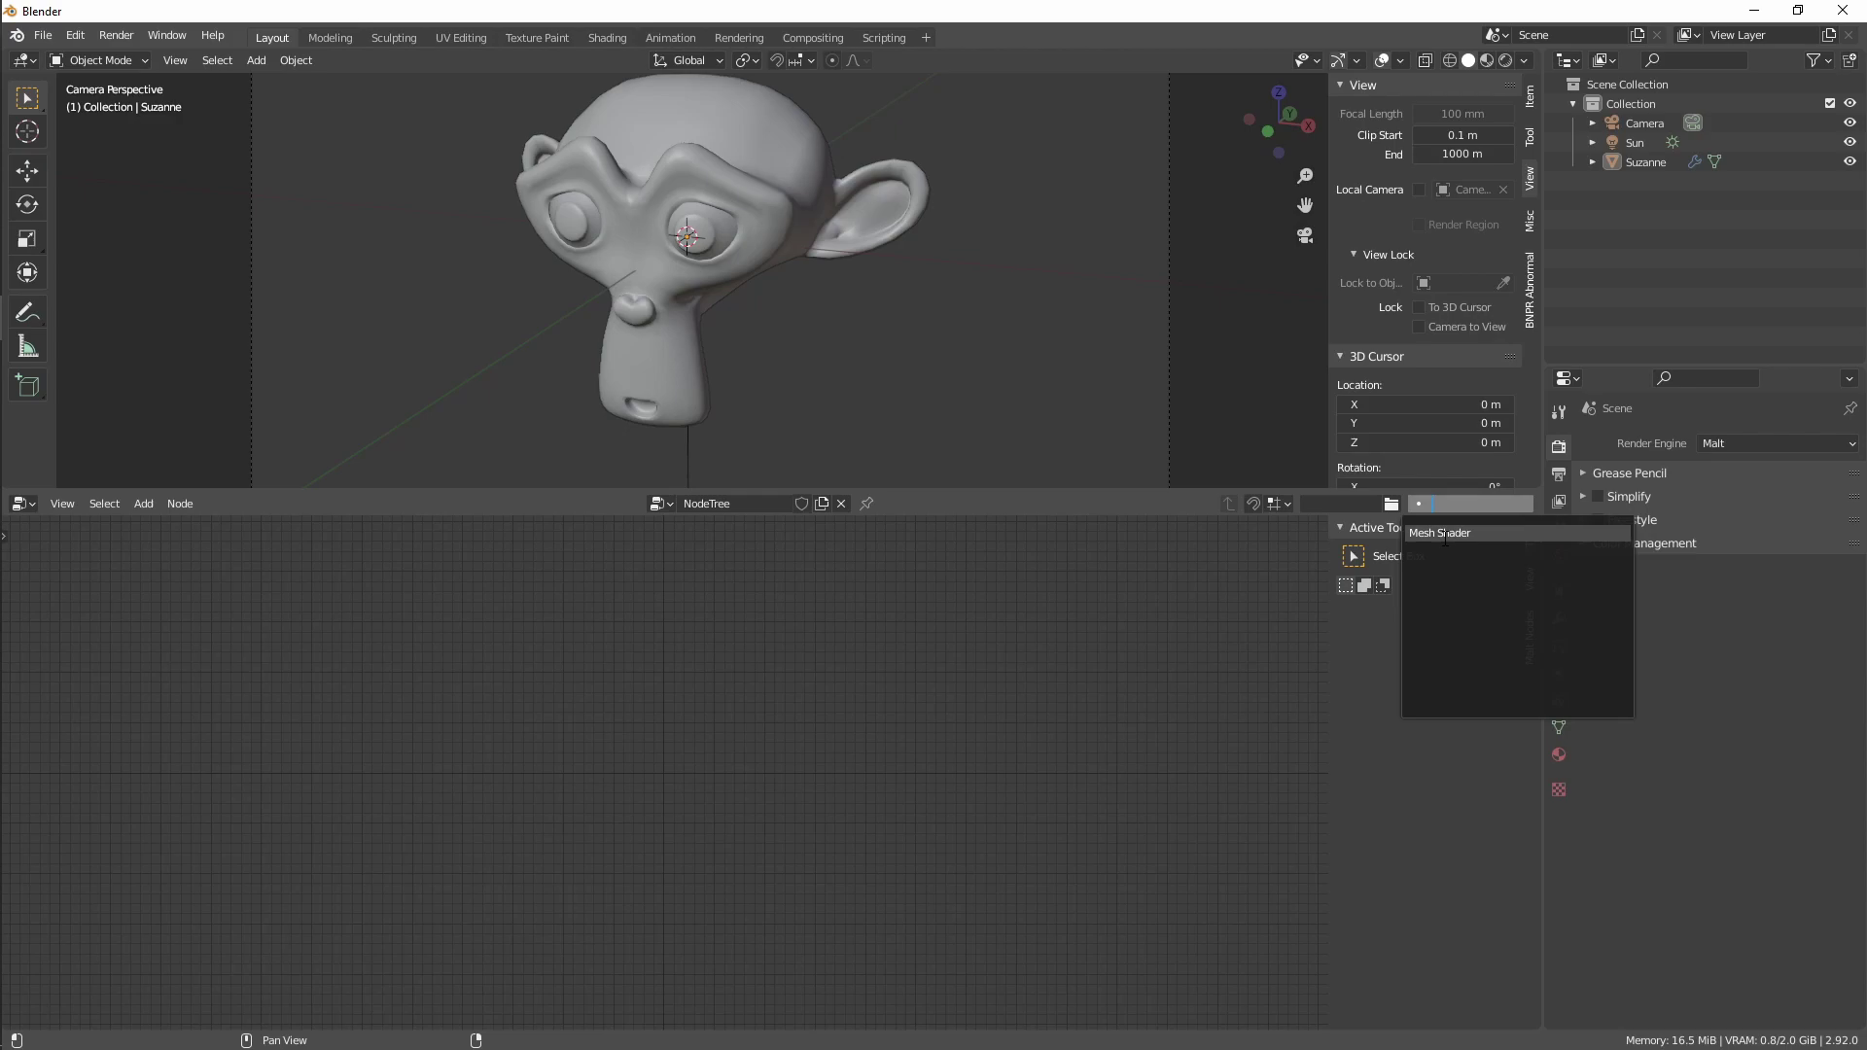
click(1442, 535)
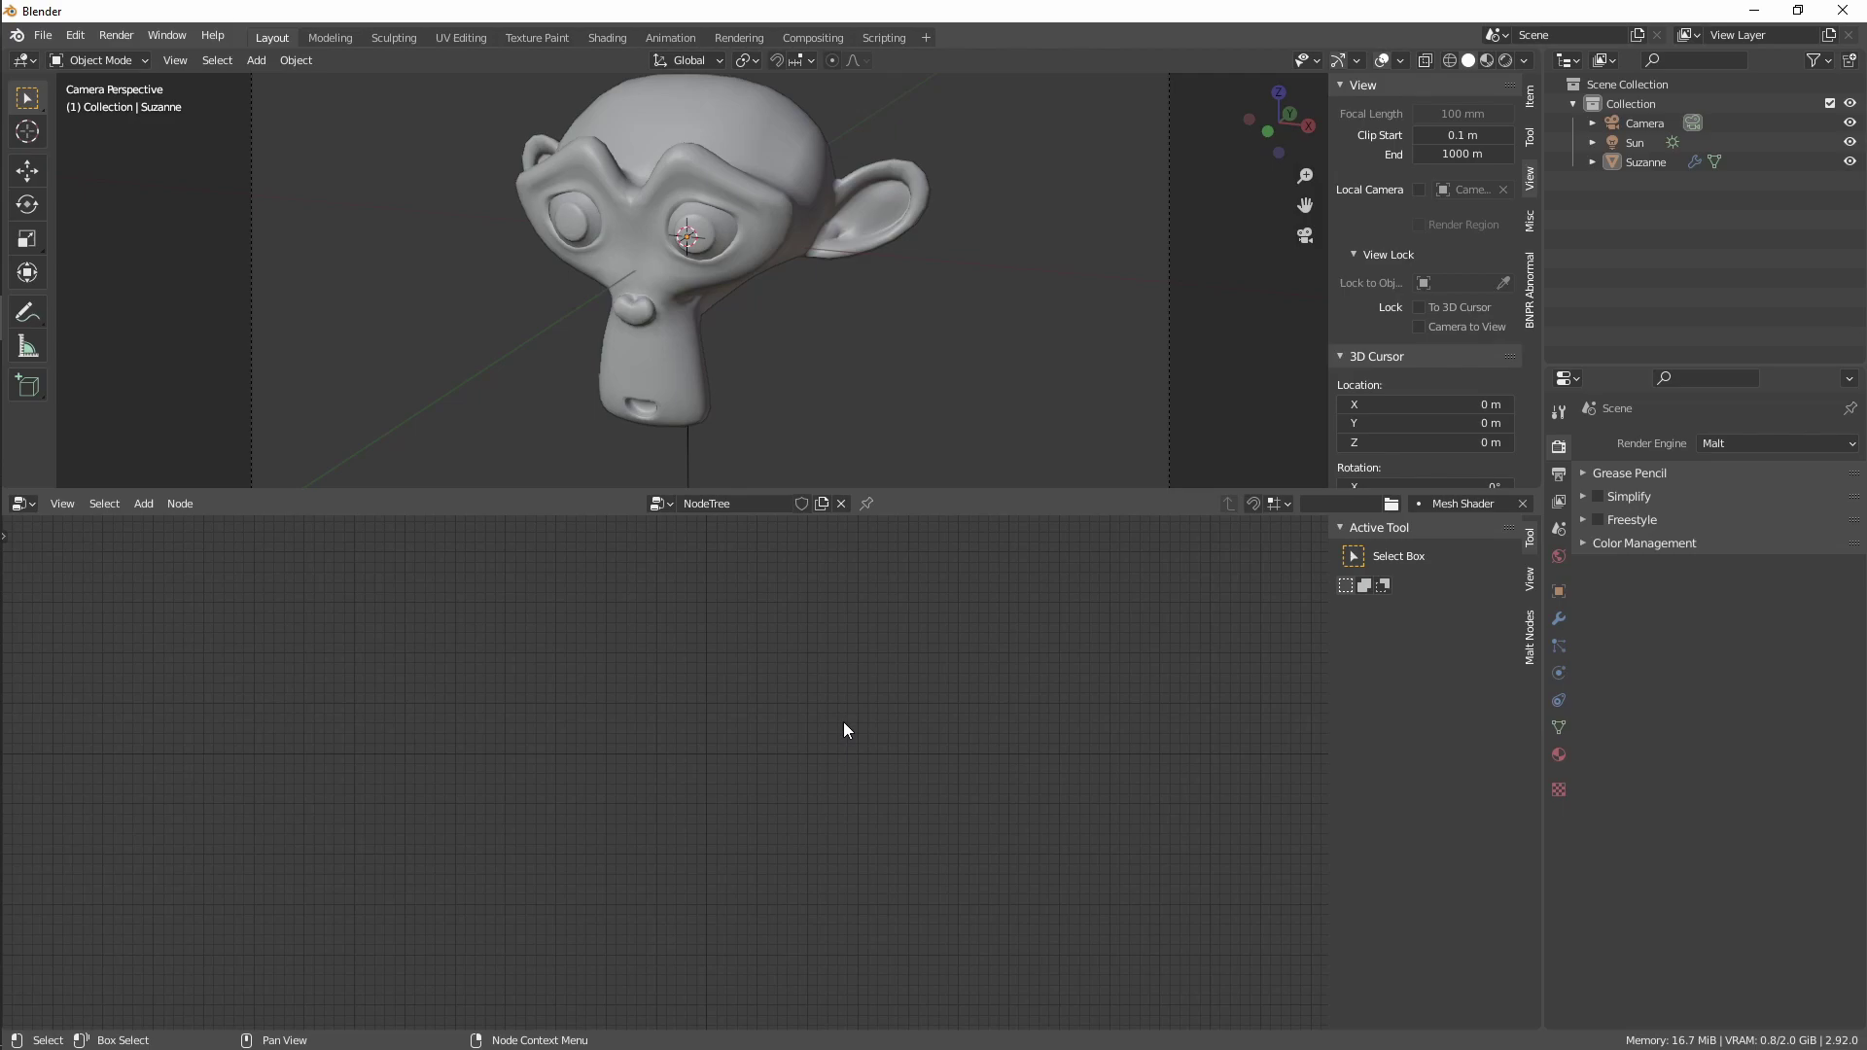
Add a COMMON_PIXEL_SHADER Output node on the right side of the empty node tree
key(shift+a)
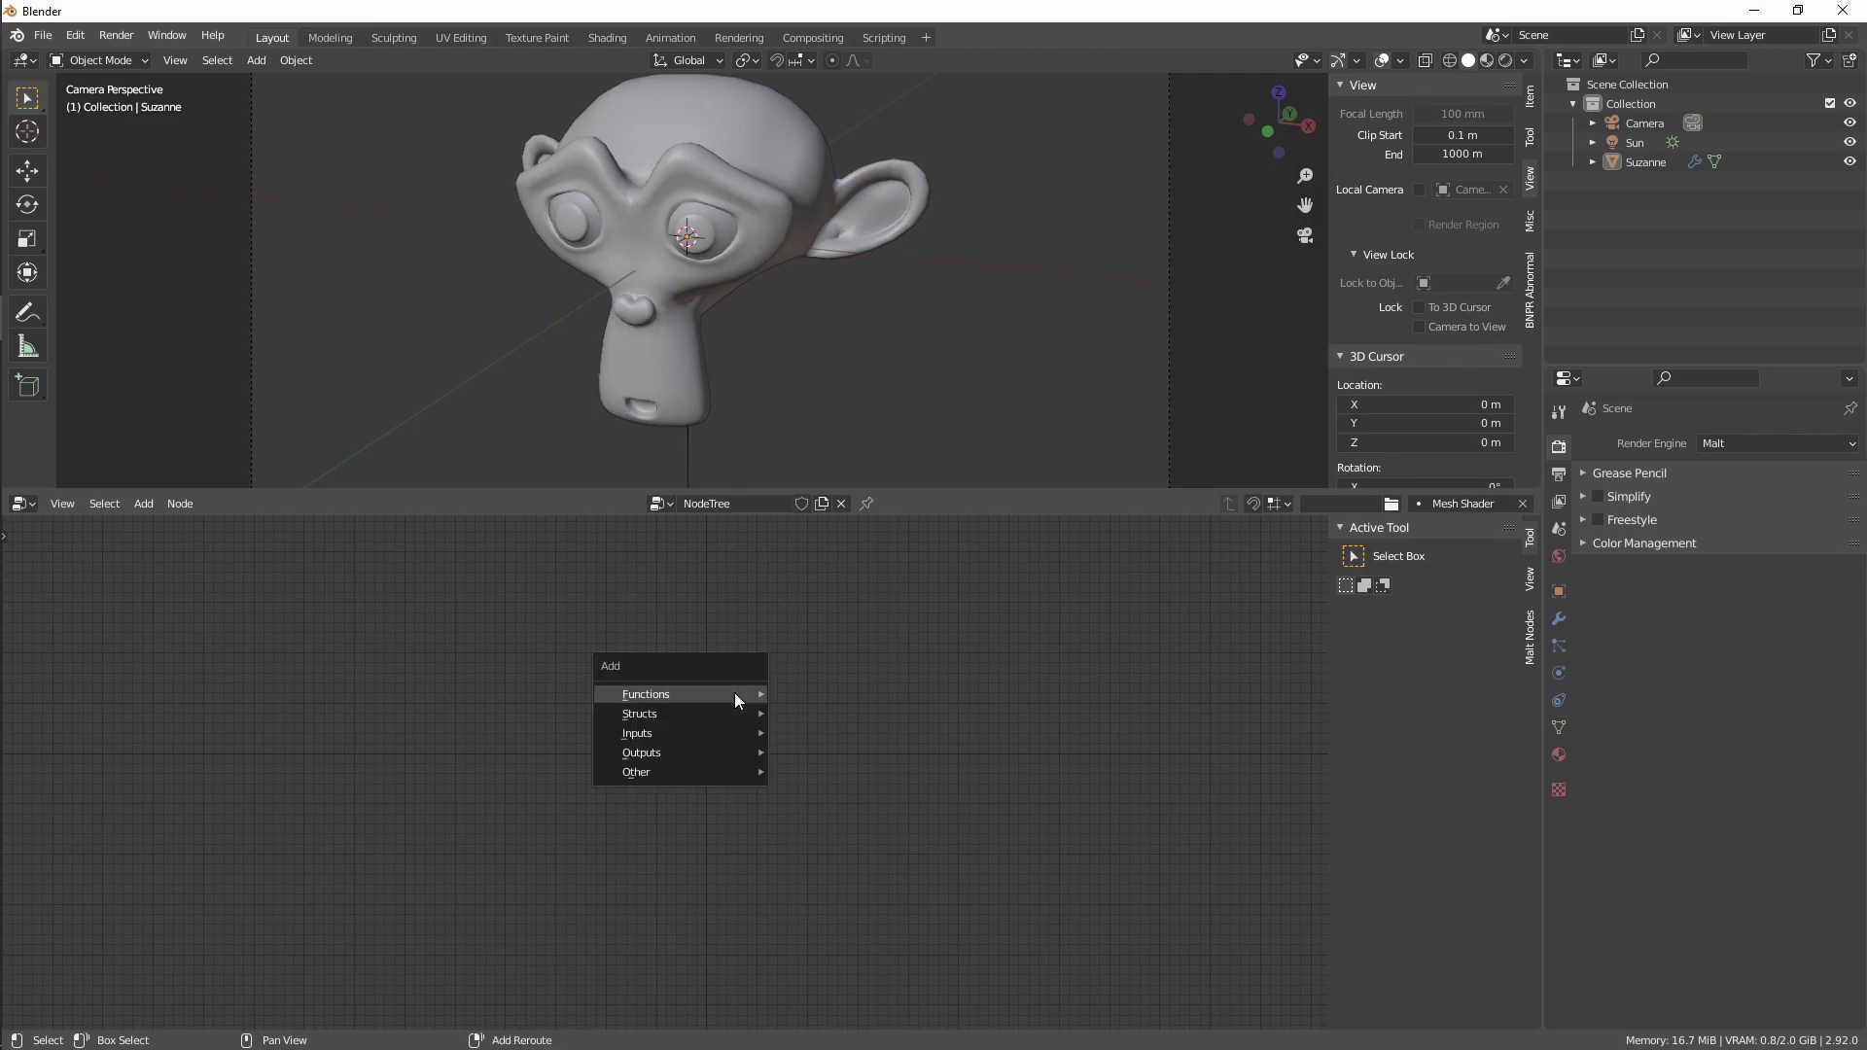
mouse_move(733, 692)
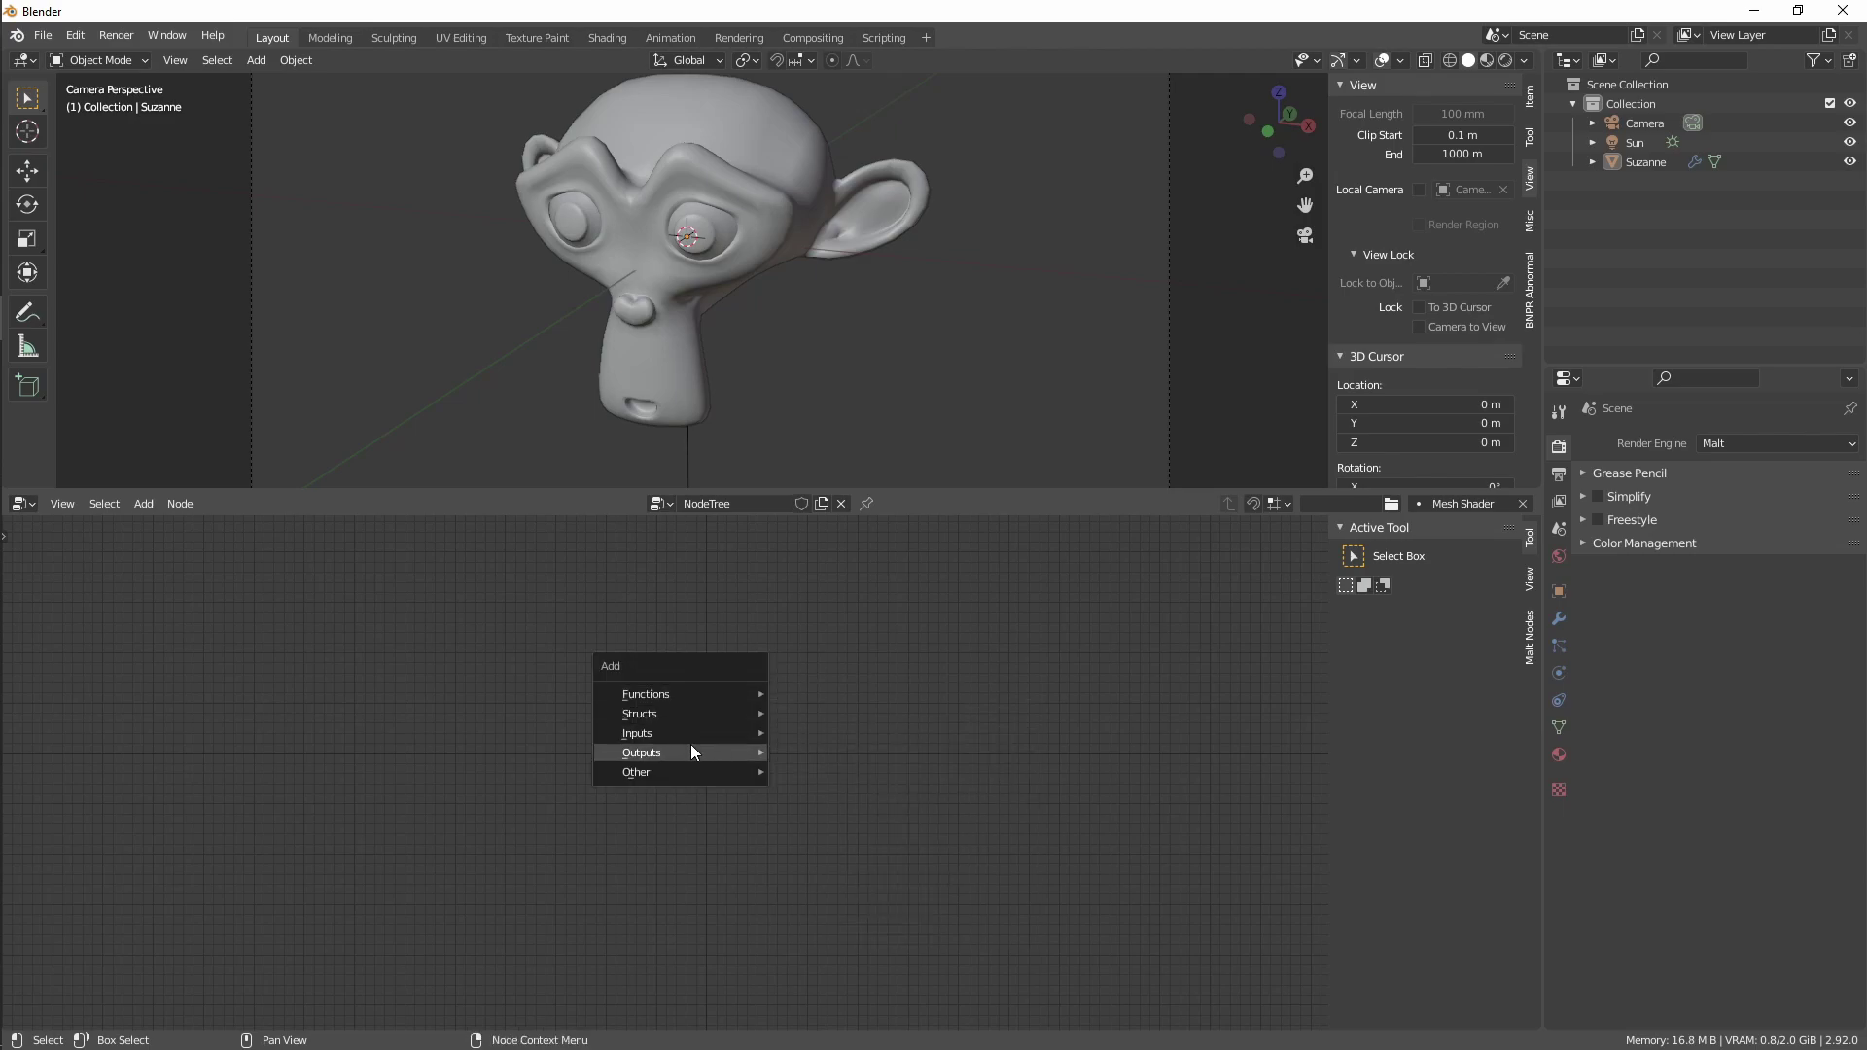
mouse_move(684, 745)
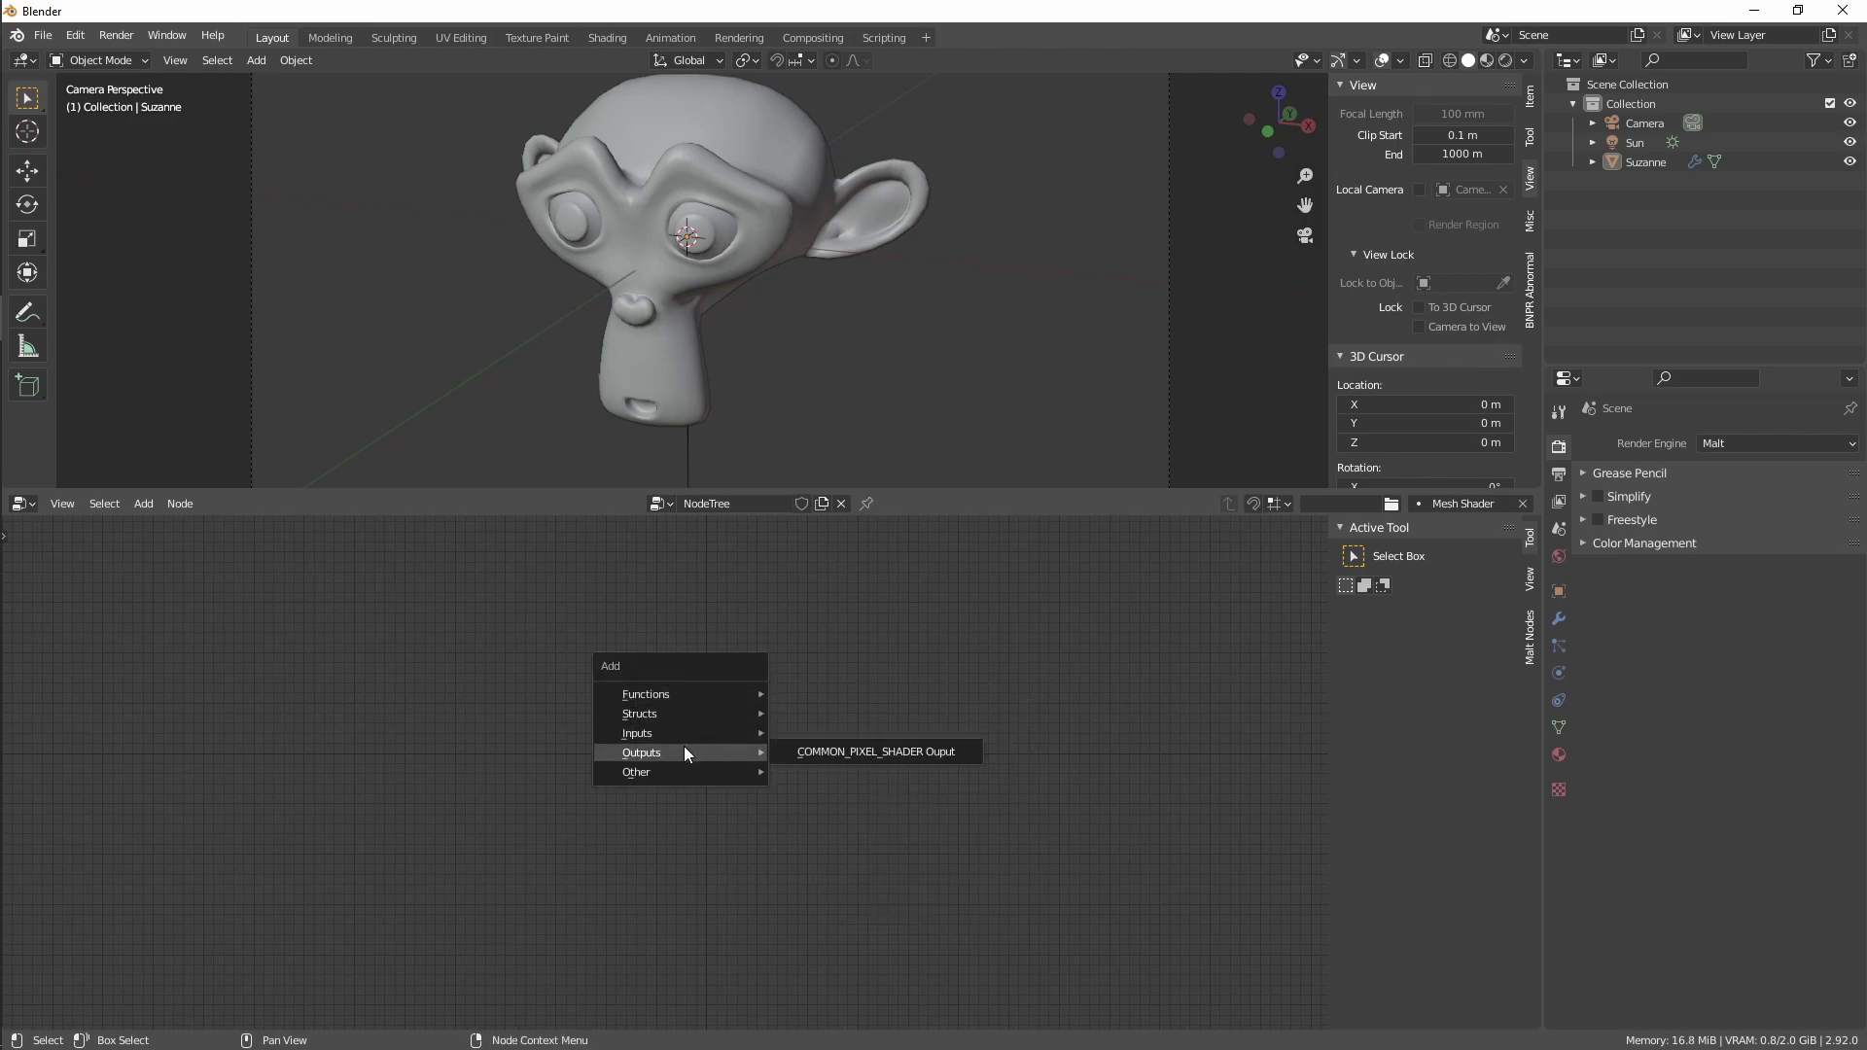
click(802, 750)
click(972, 668)
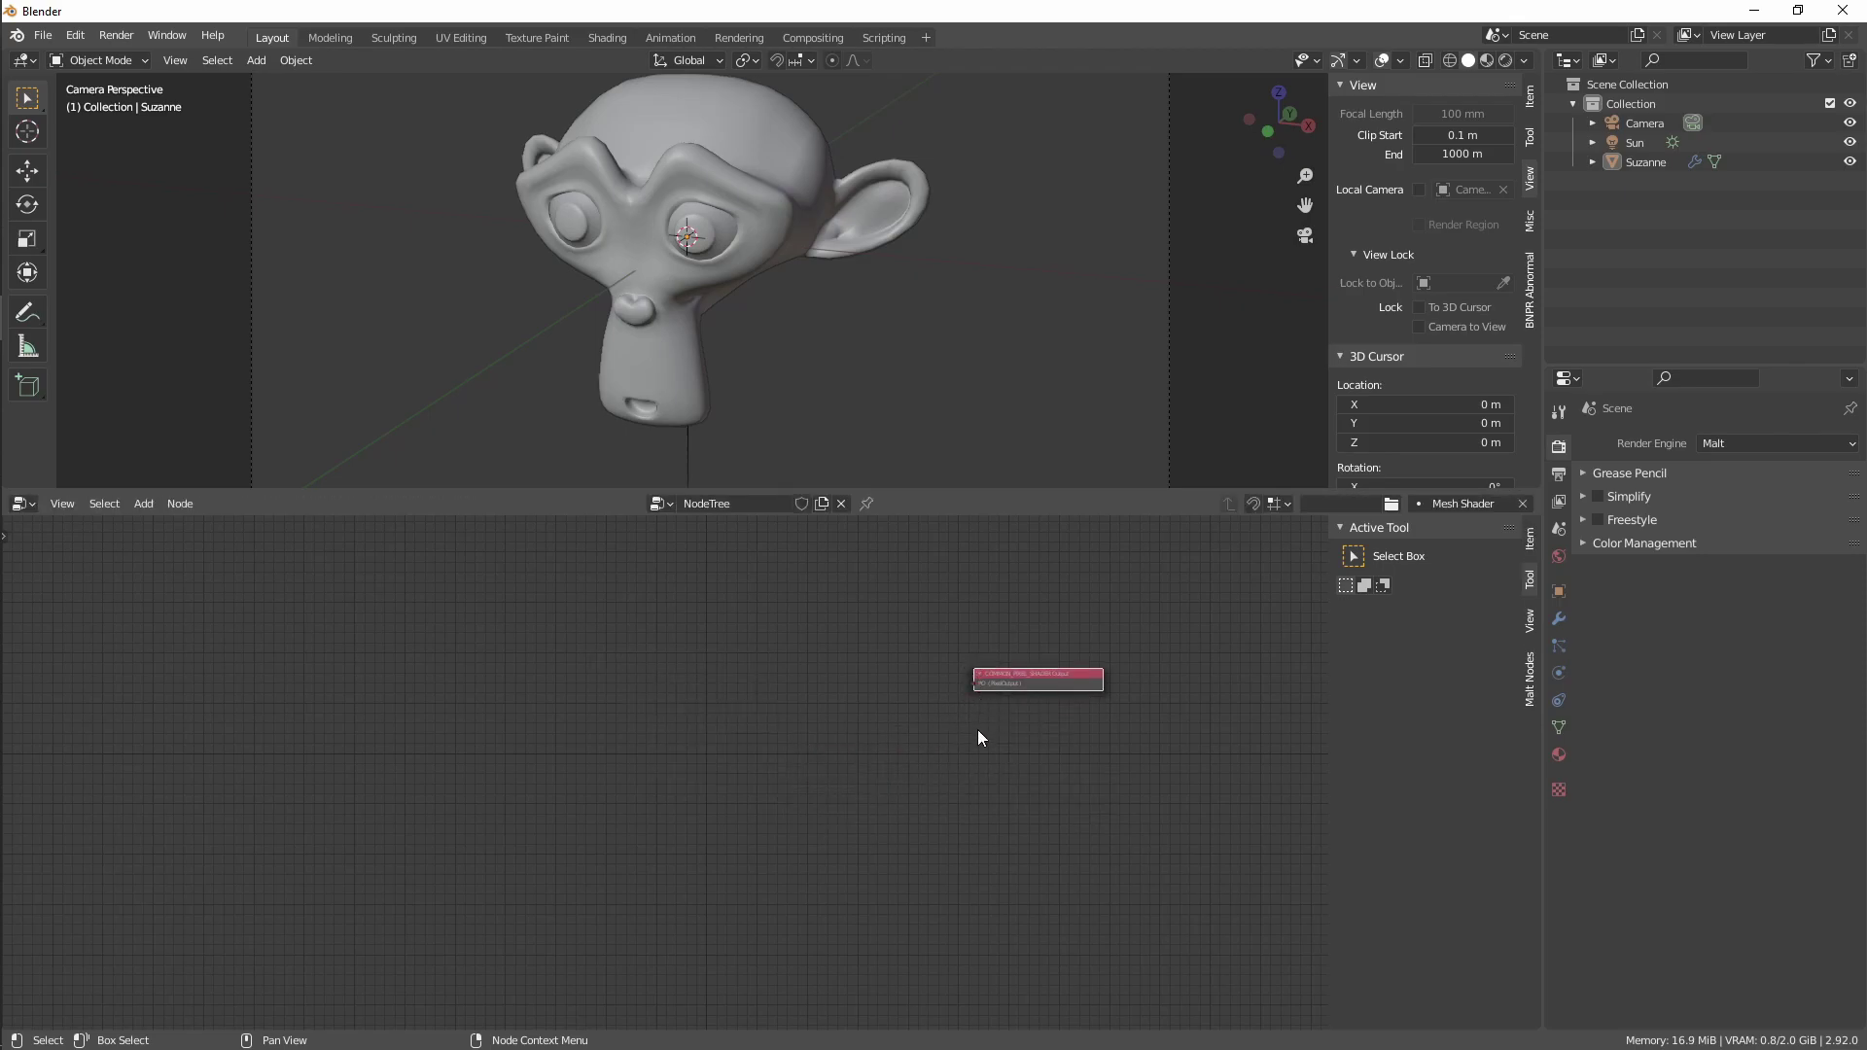
scroll(978, 729, up, 2)
middle_drag(978, 724, 851, 771)
scroll(880, 750, up, 1)
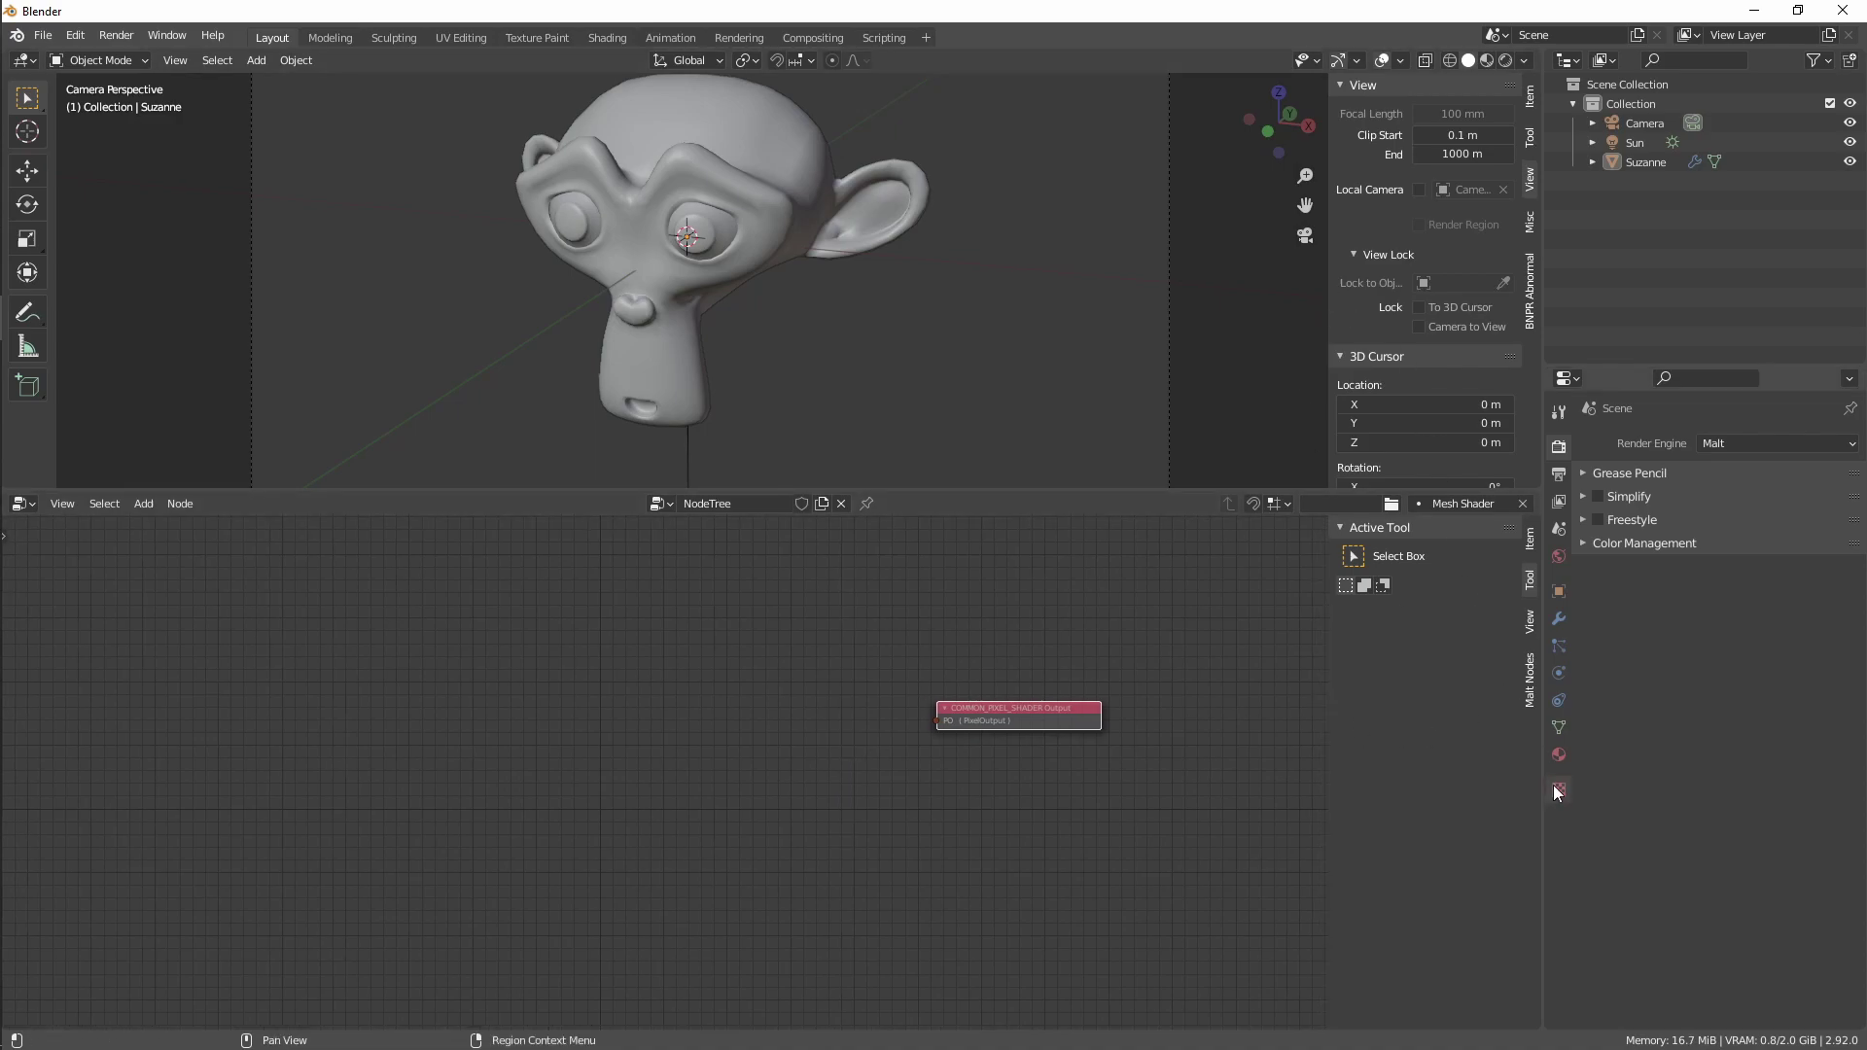
Assign the node tree named NodeTree to Suzanne's material
click(1558, 755)
click(1672, 600)
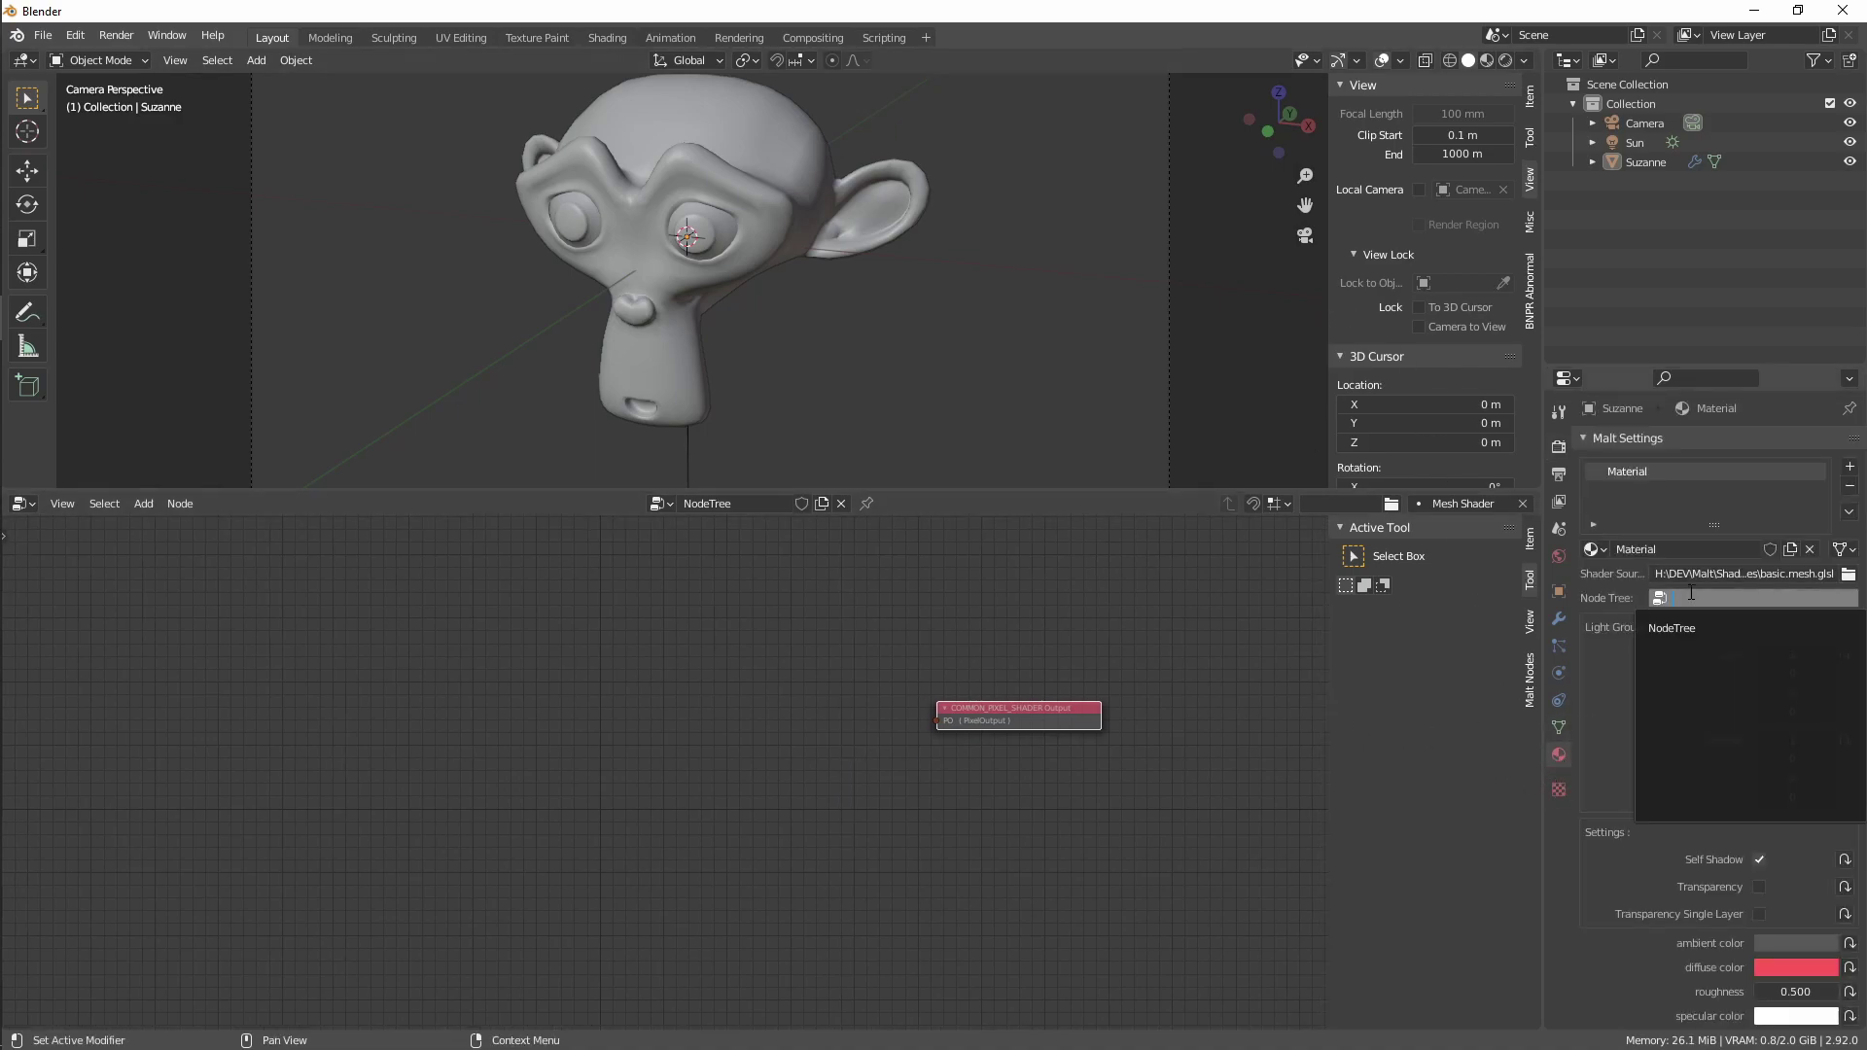
click(1678, 630)
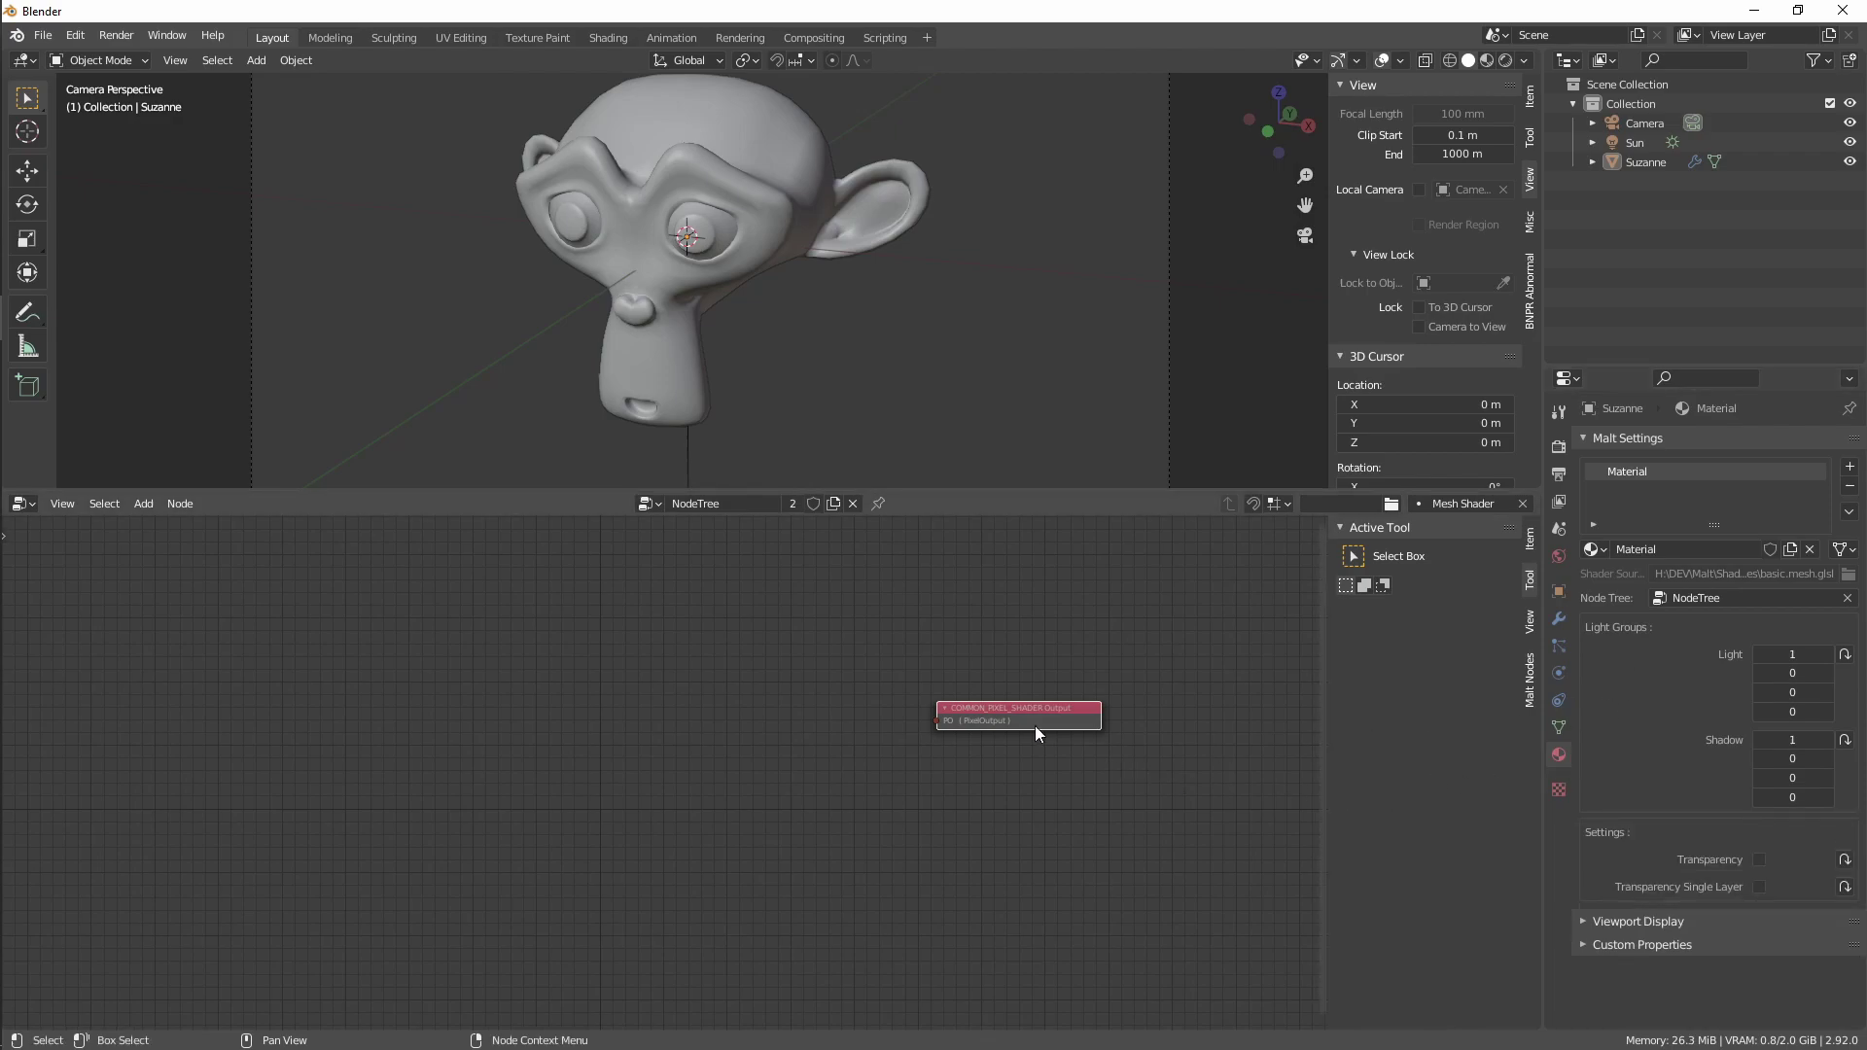
Add a PixelOutput struct node before the output node and connect its PixelOutput output to the output node's PO input
mouse_move(832, 734)
middle_down()
mouse_move(873, 734)
mouse_move(851, 753)
middle_up()
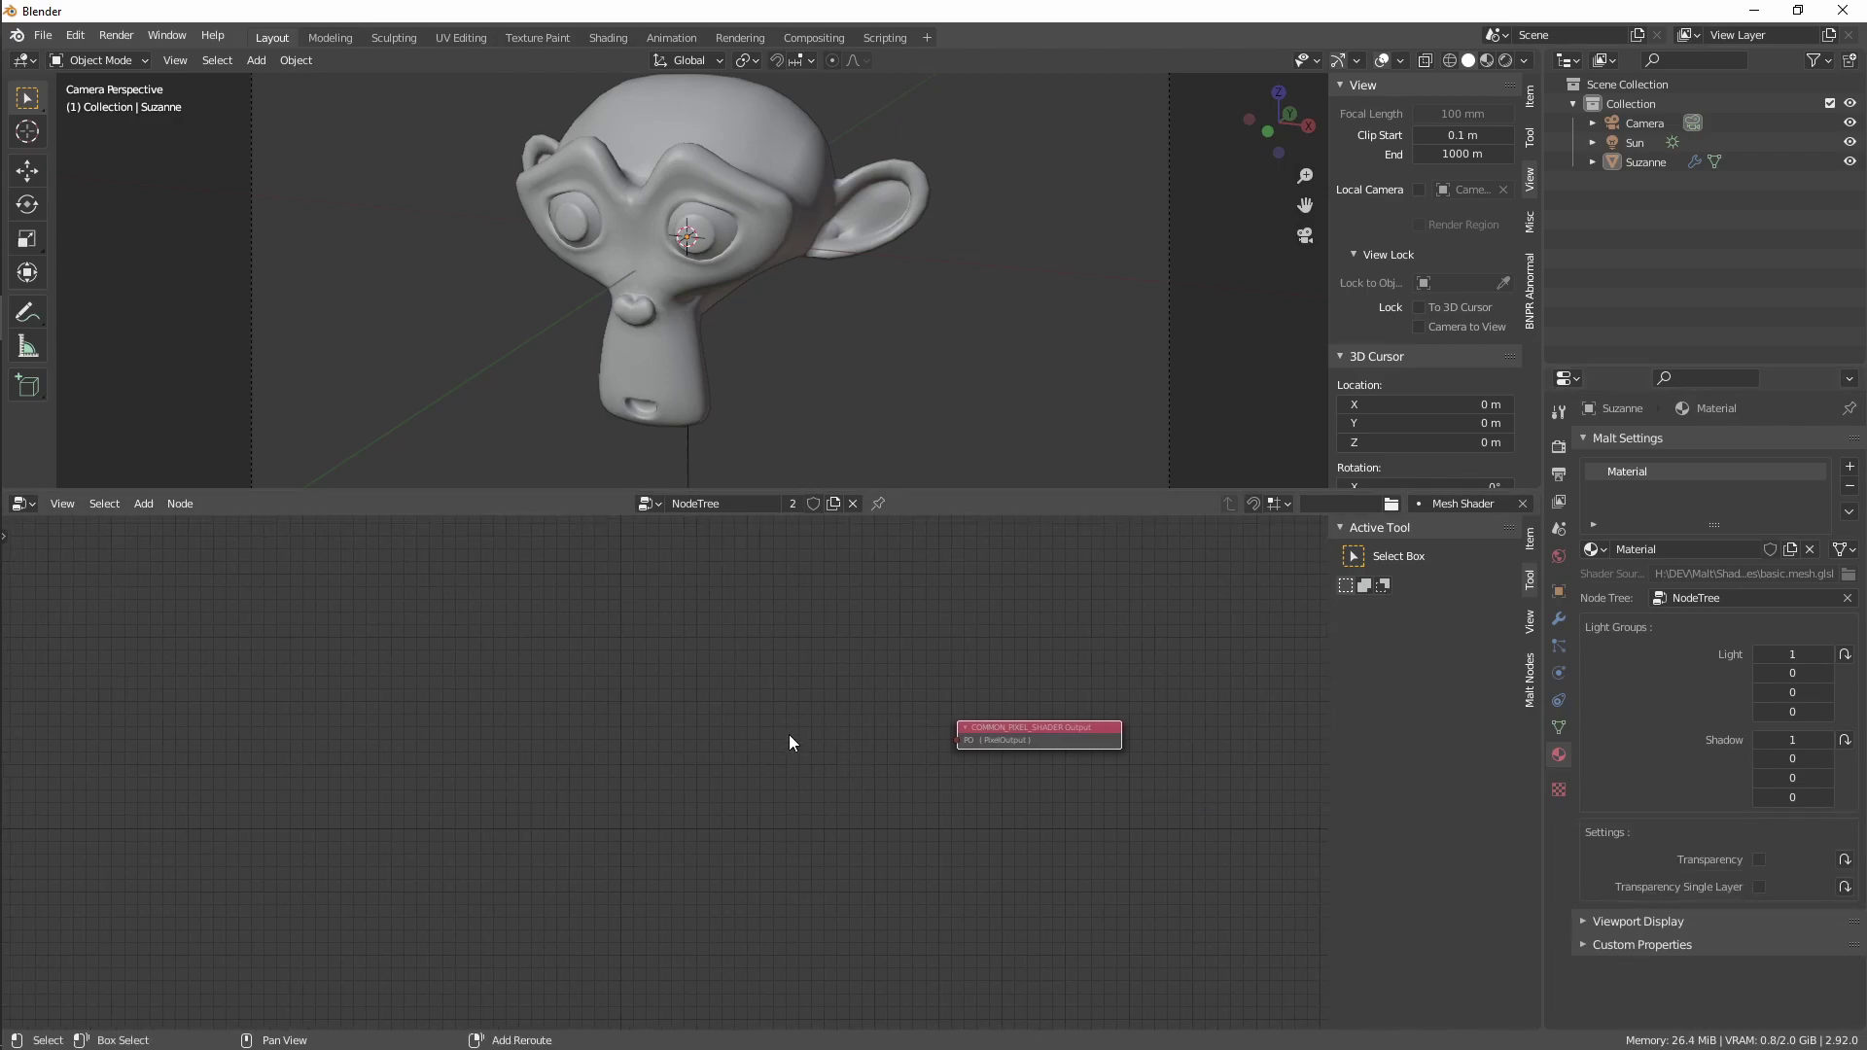
key(shift+a)
mouse_move(789, 736)
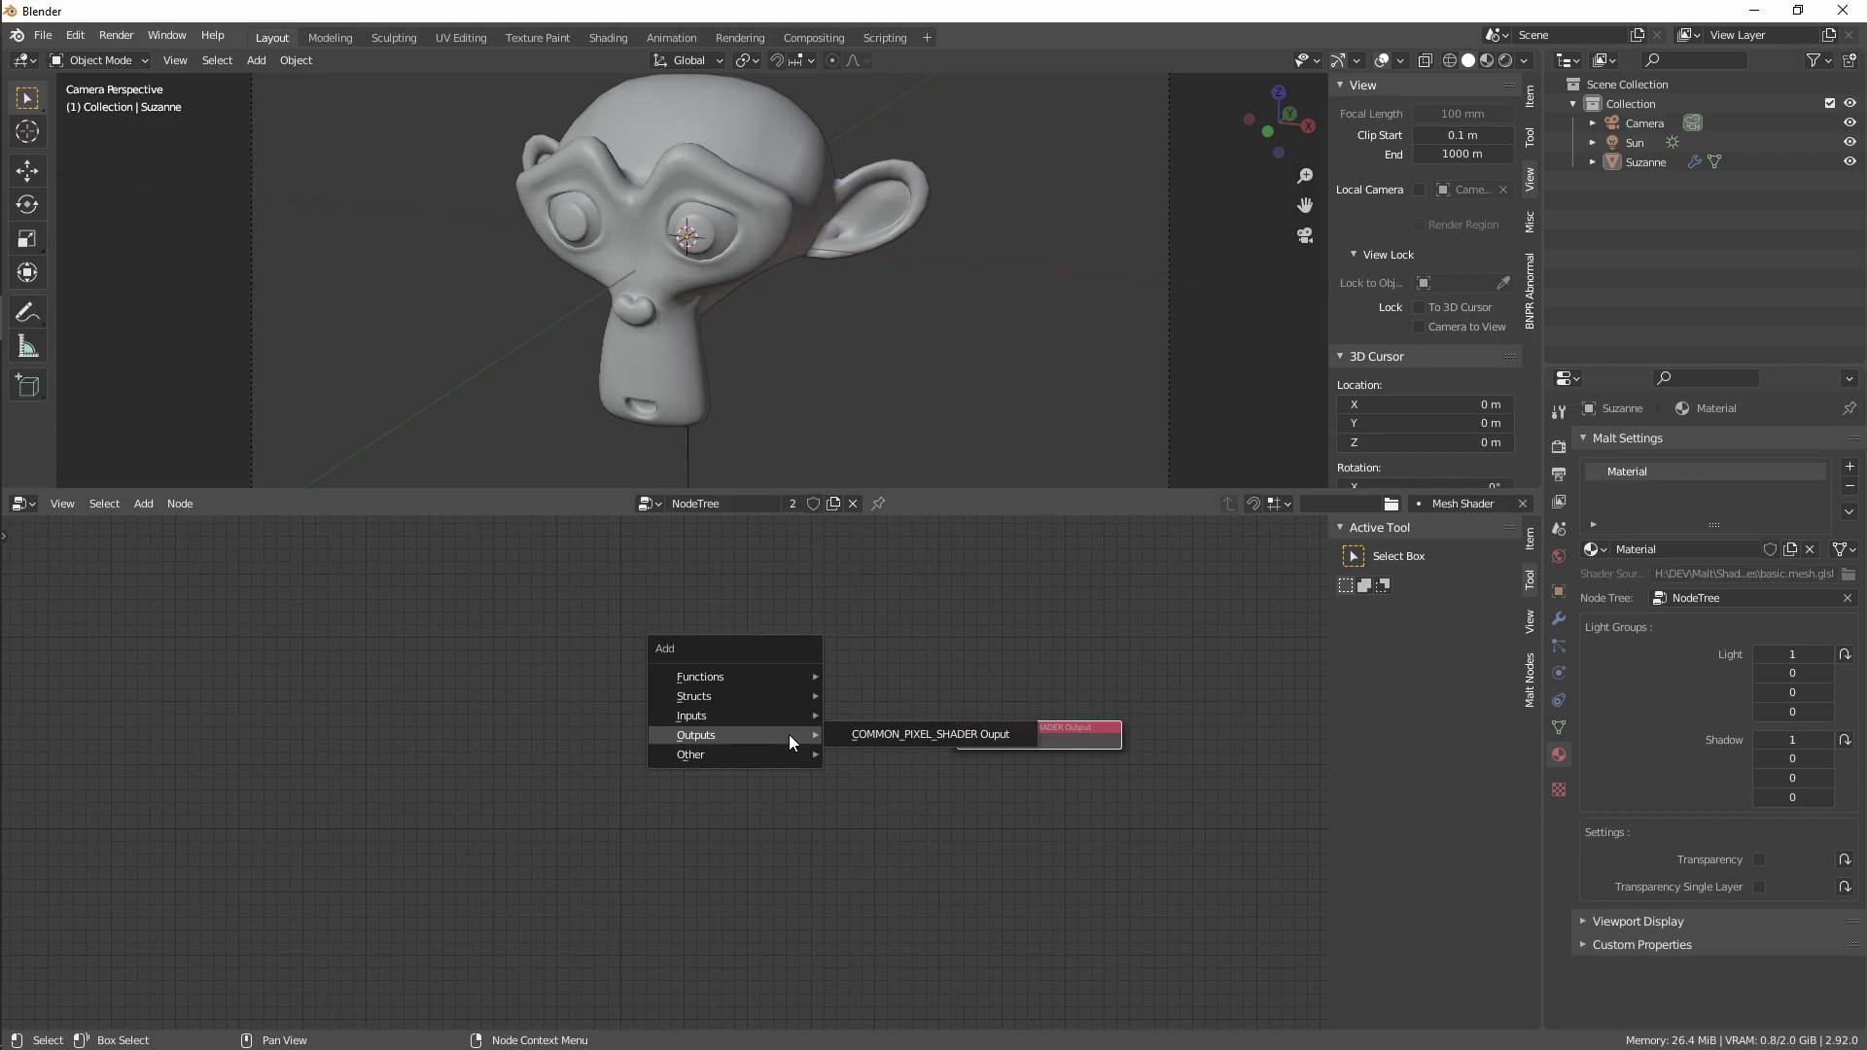
mouse_move(766, 694)
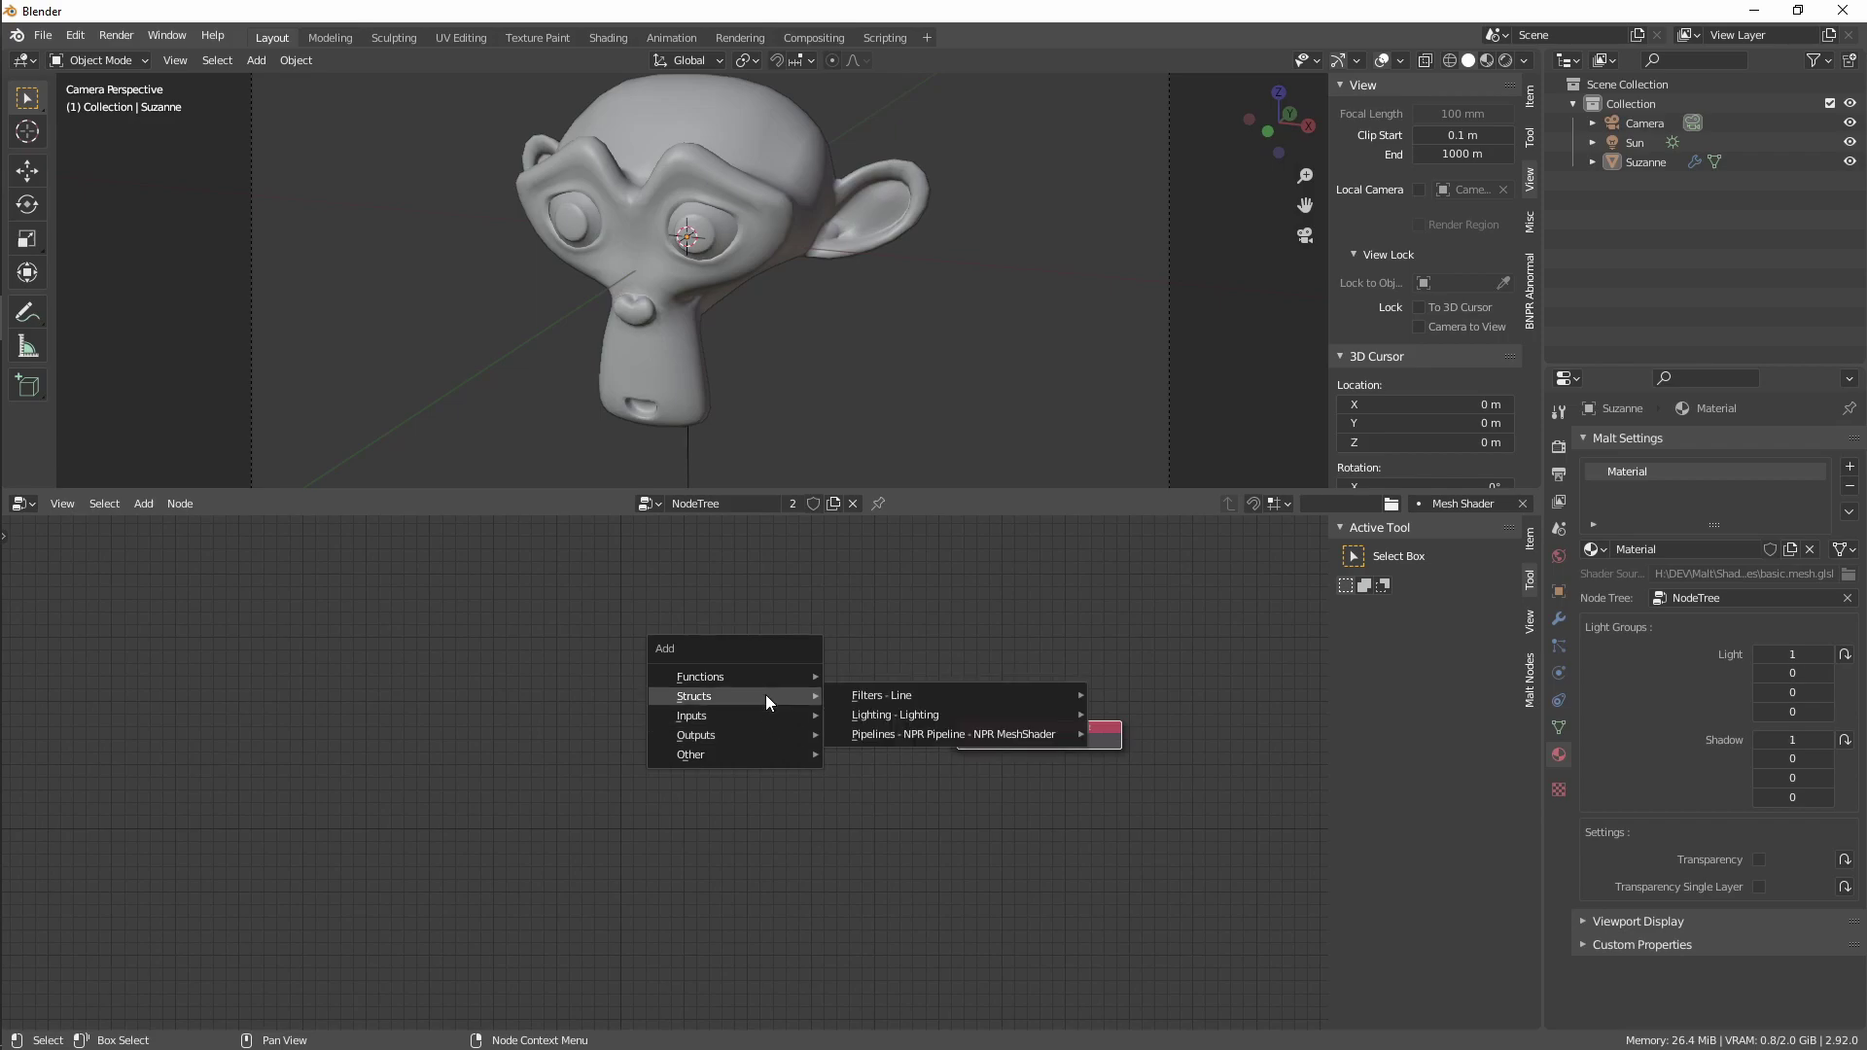
mouse_move(872, 735)
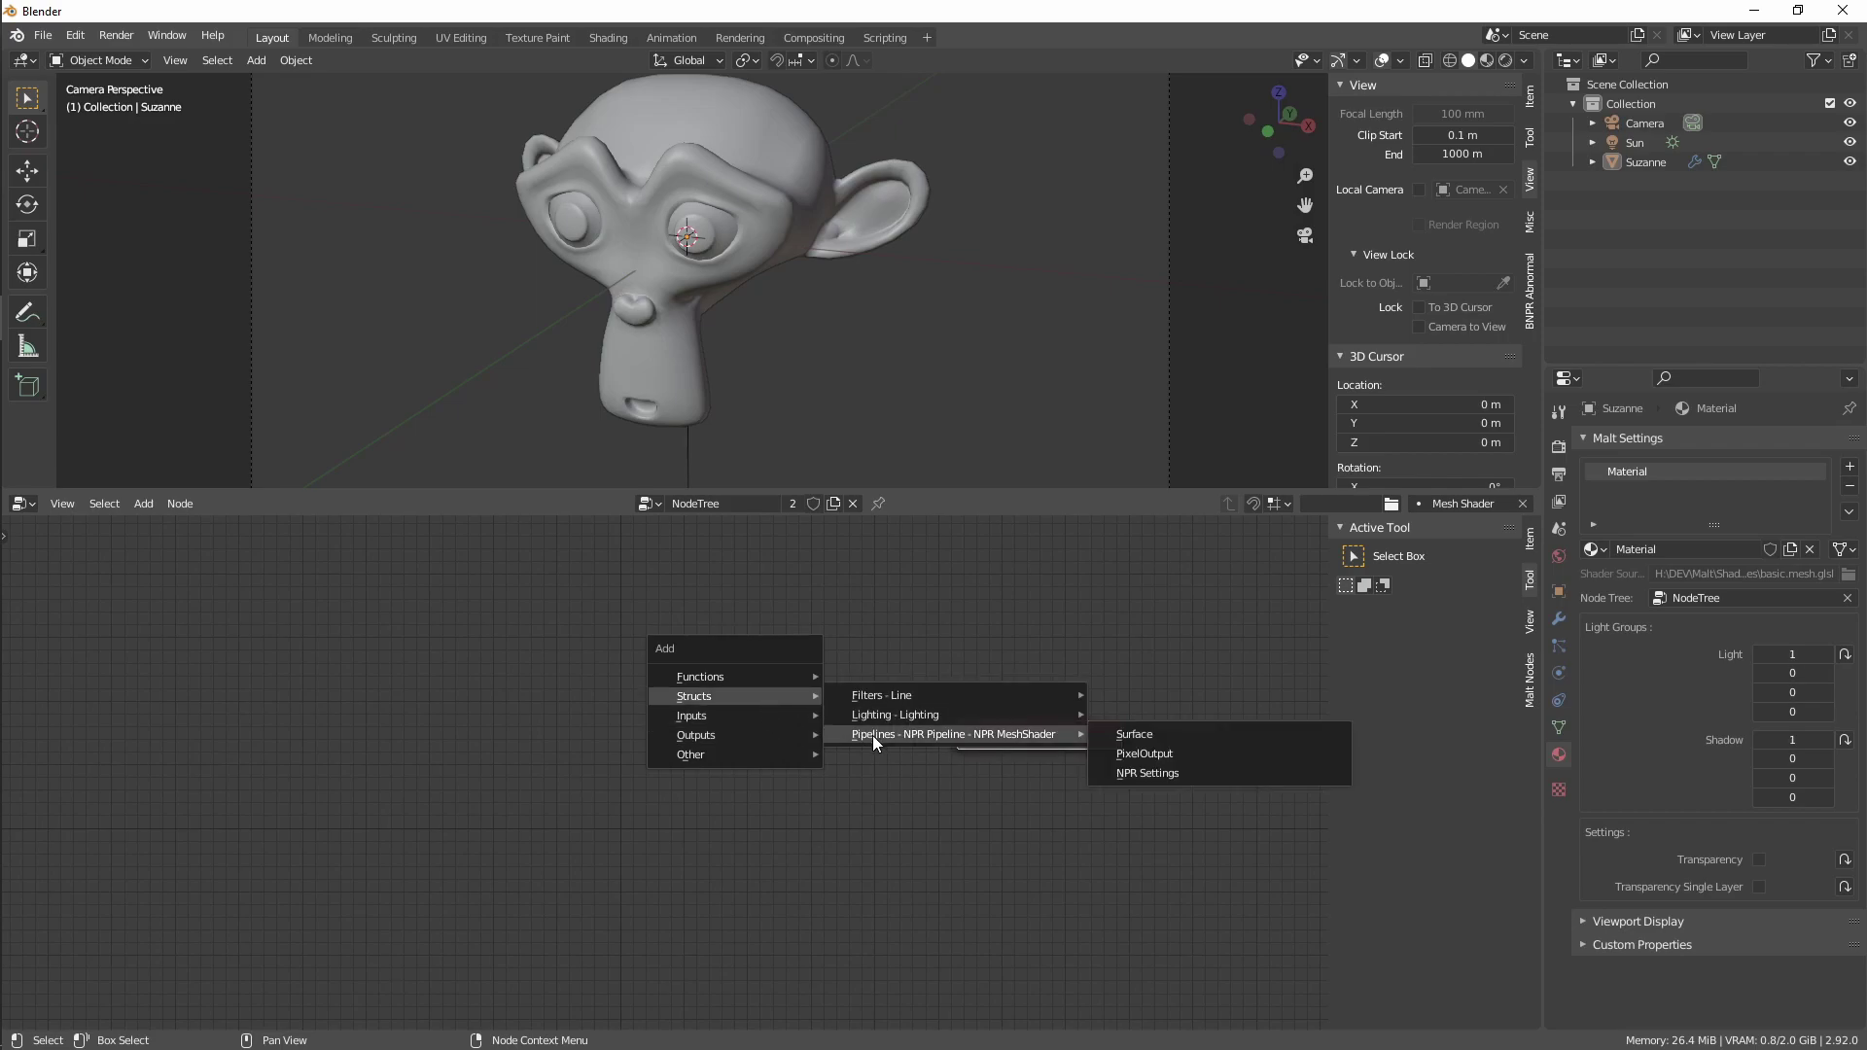
click(1185, 758)
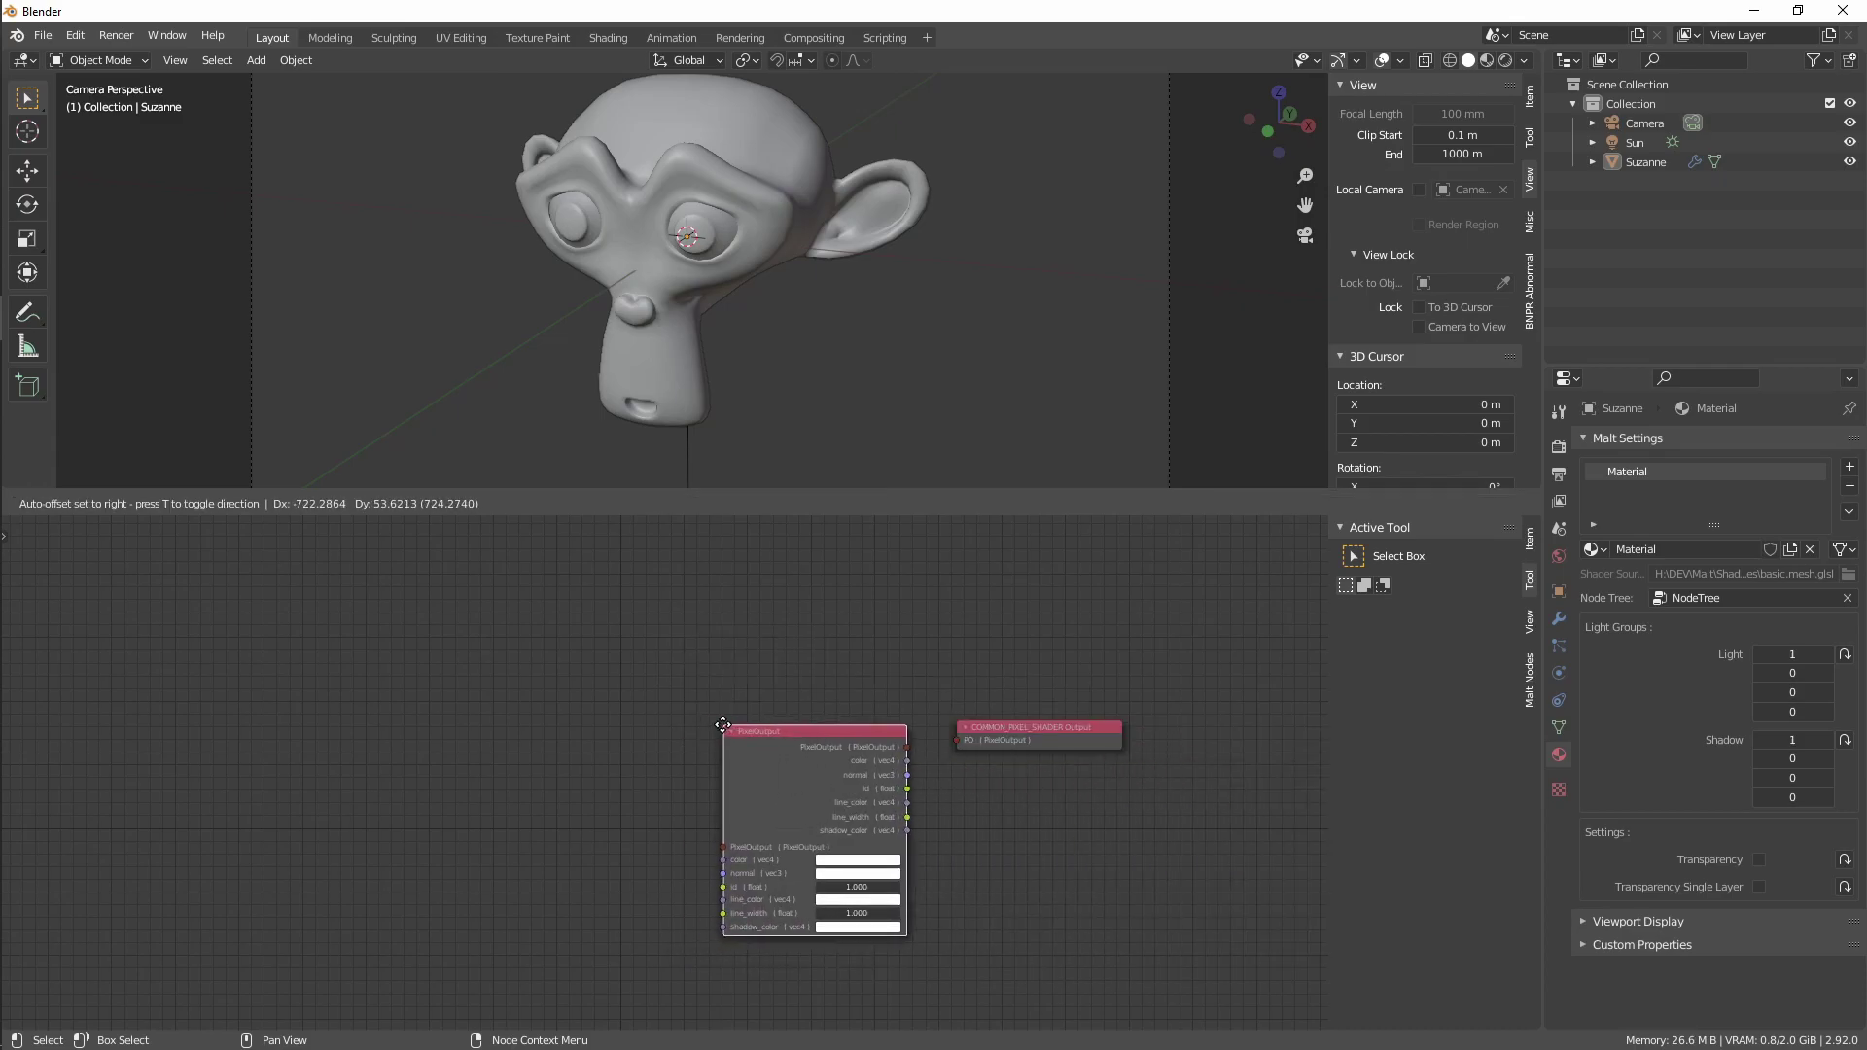
click(736, 718)
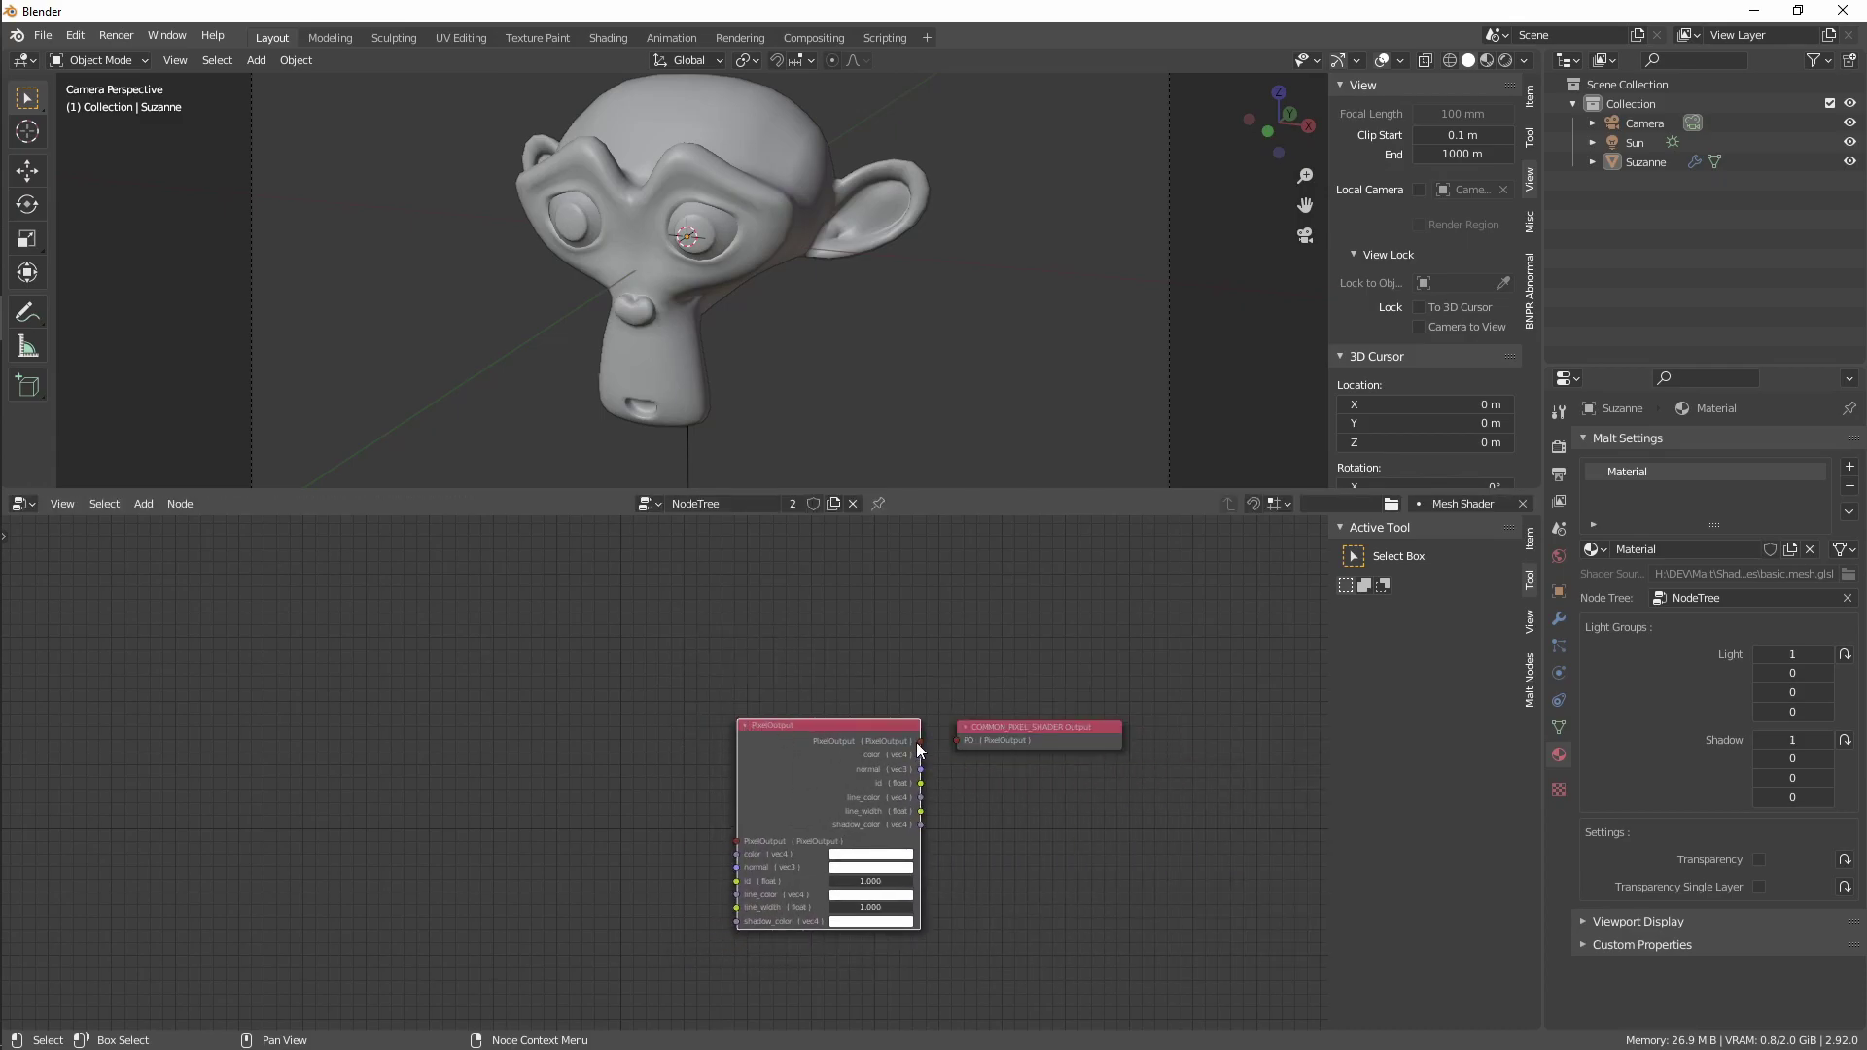
drag(916, 742, 957, 740)
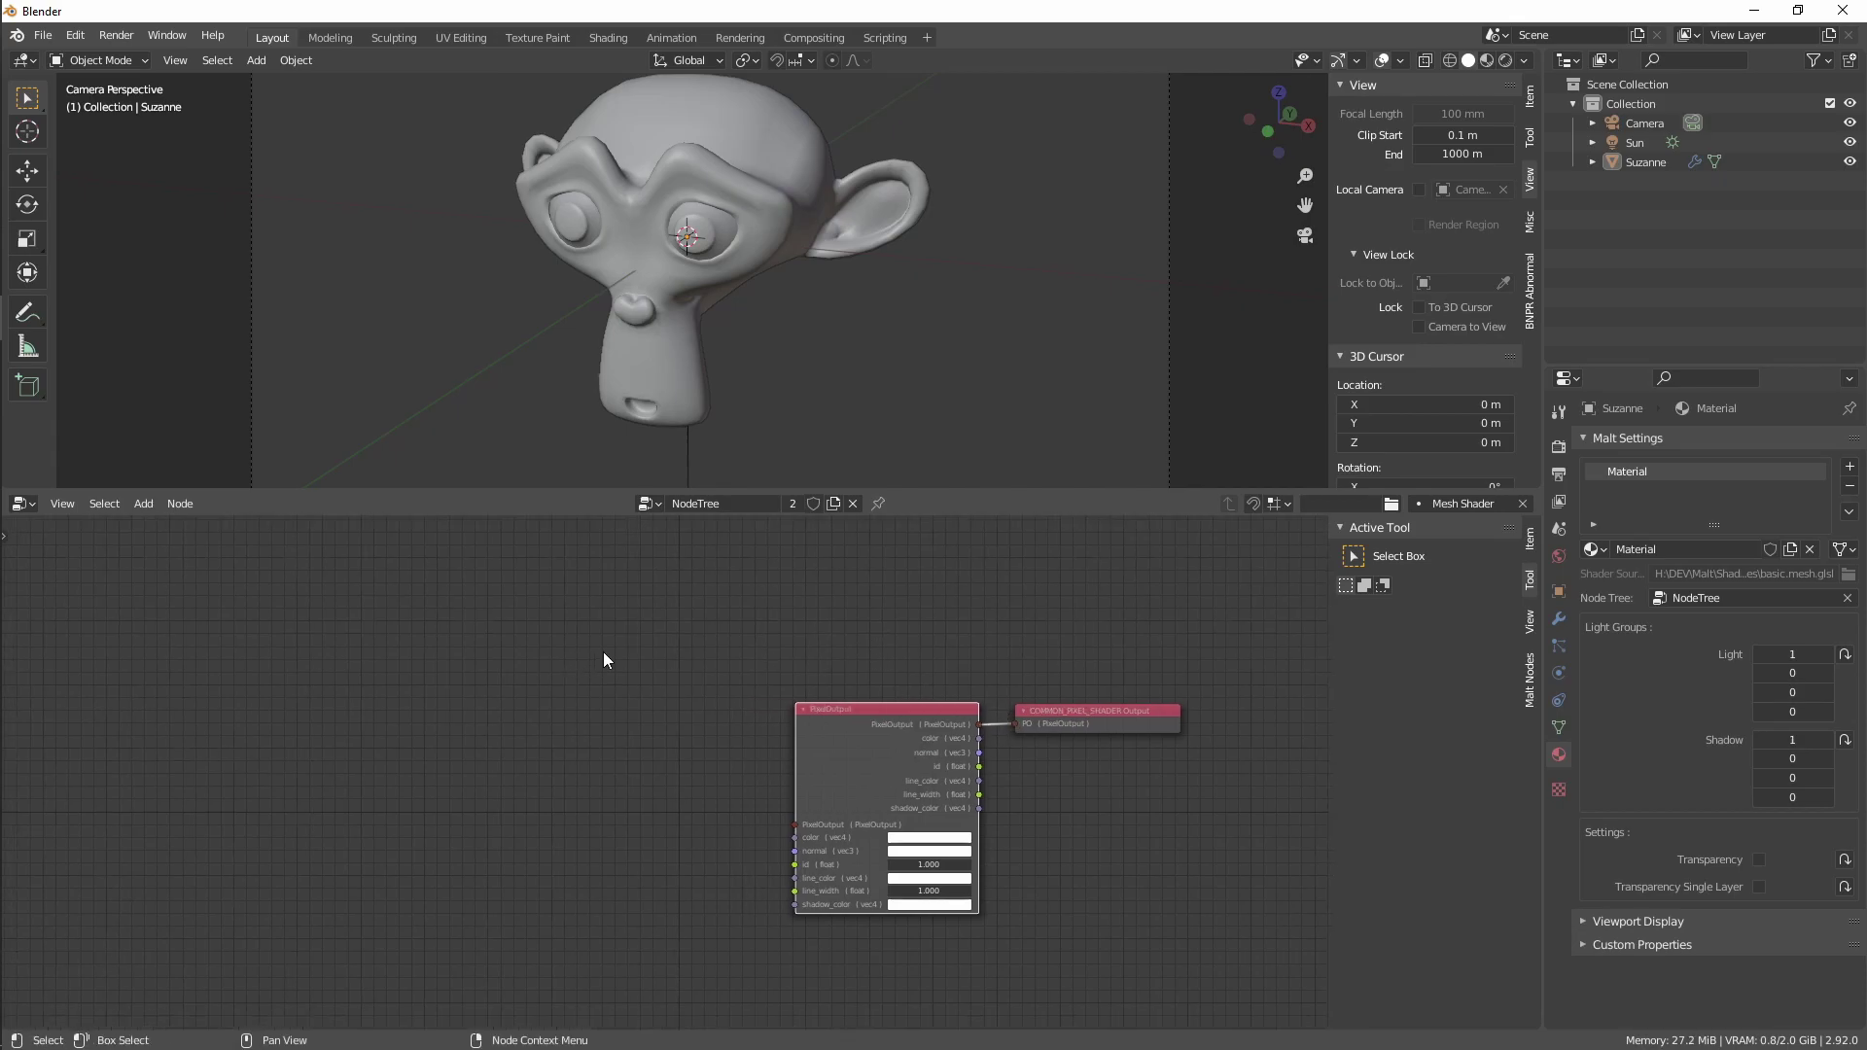
Add a COMMON_PIXEL_SHADER Input node, connect its PO output to the PixelOutput node's PixelOutput input, and place it beside that input
key(shift+a)
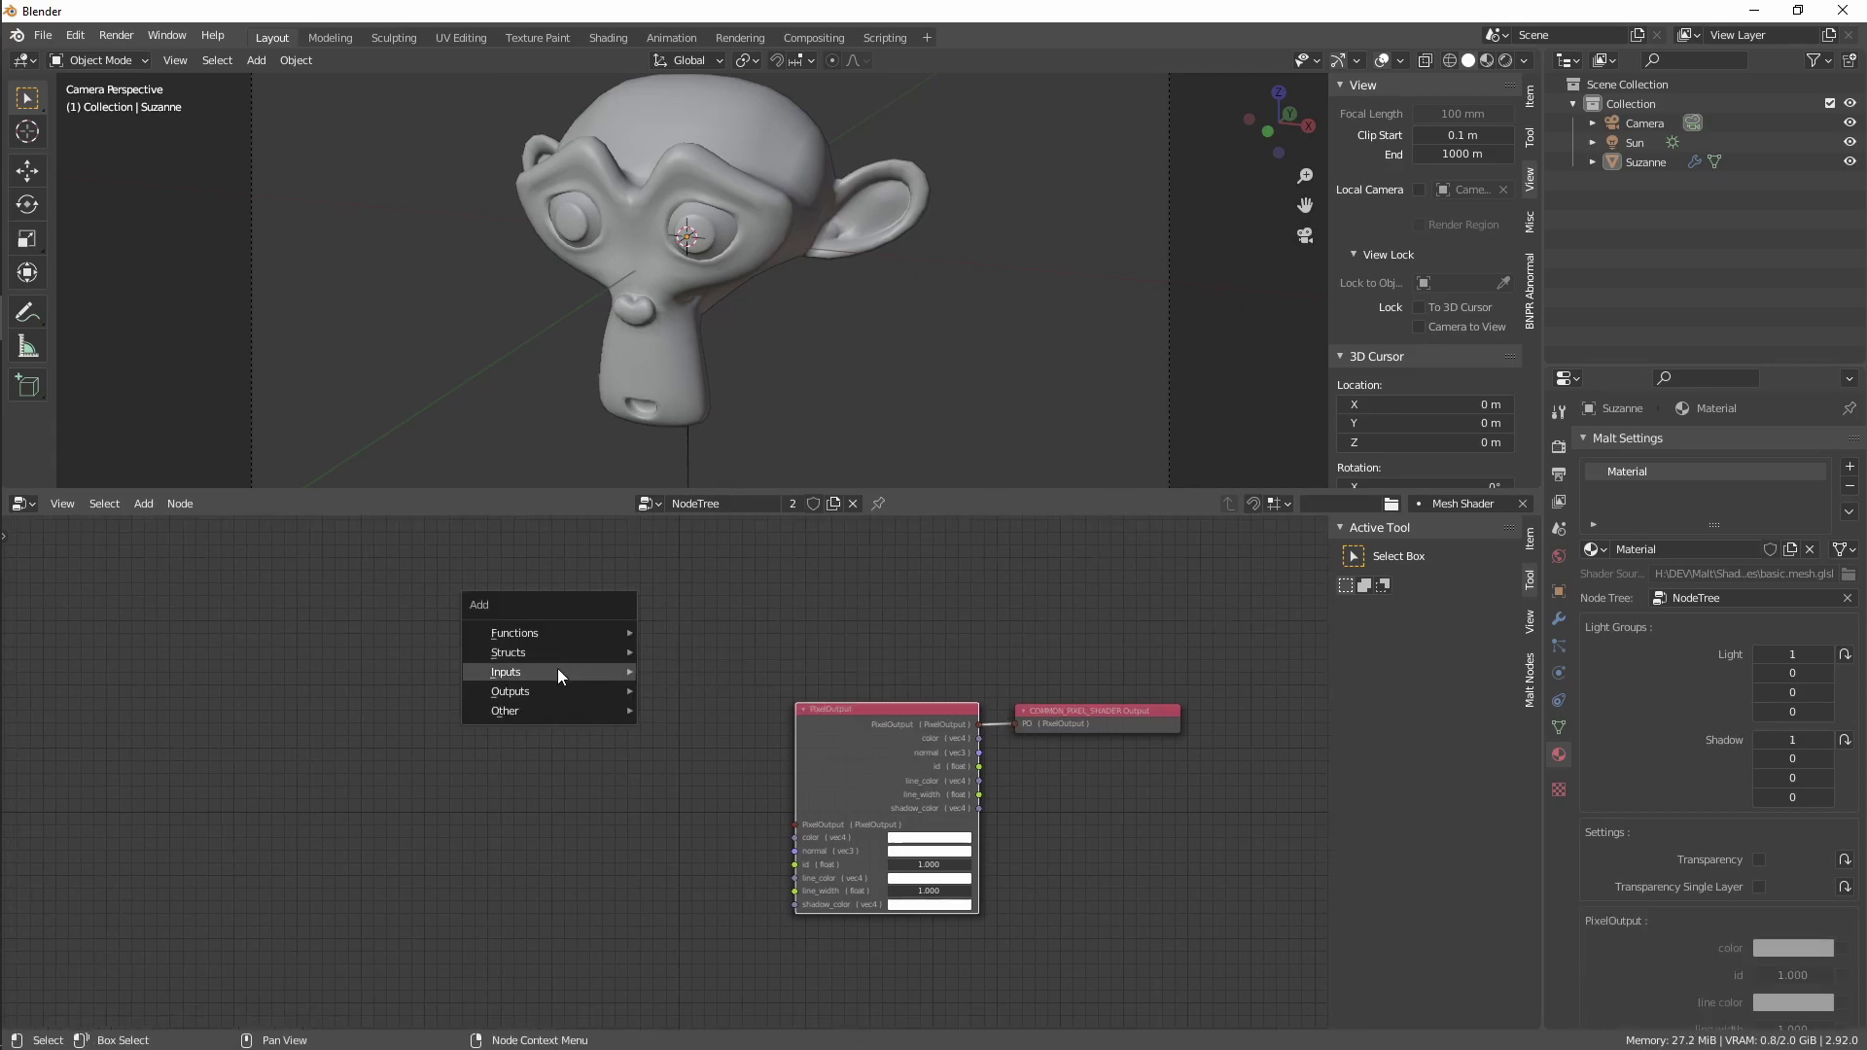
mouse_move(558, 672)
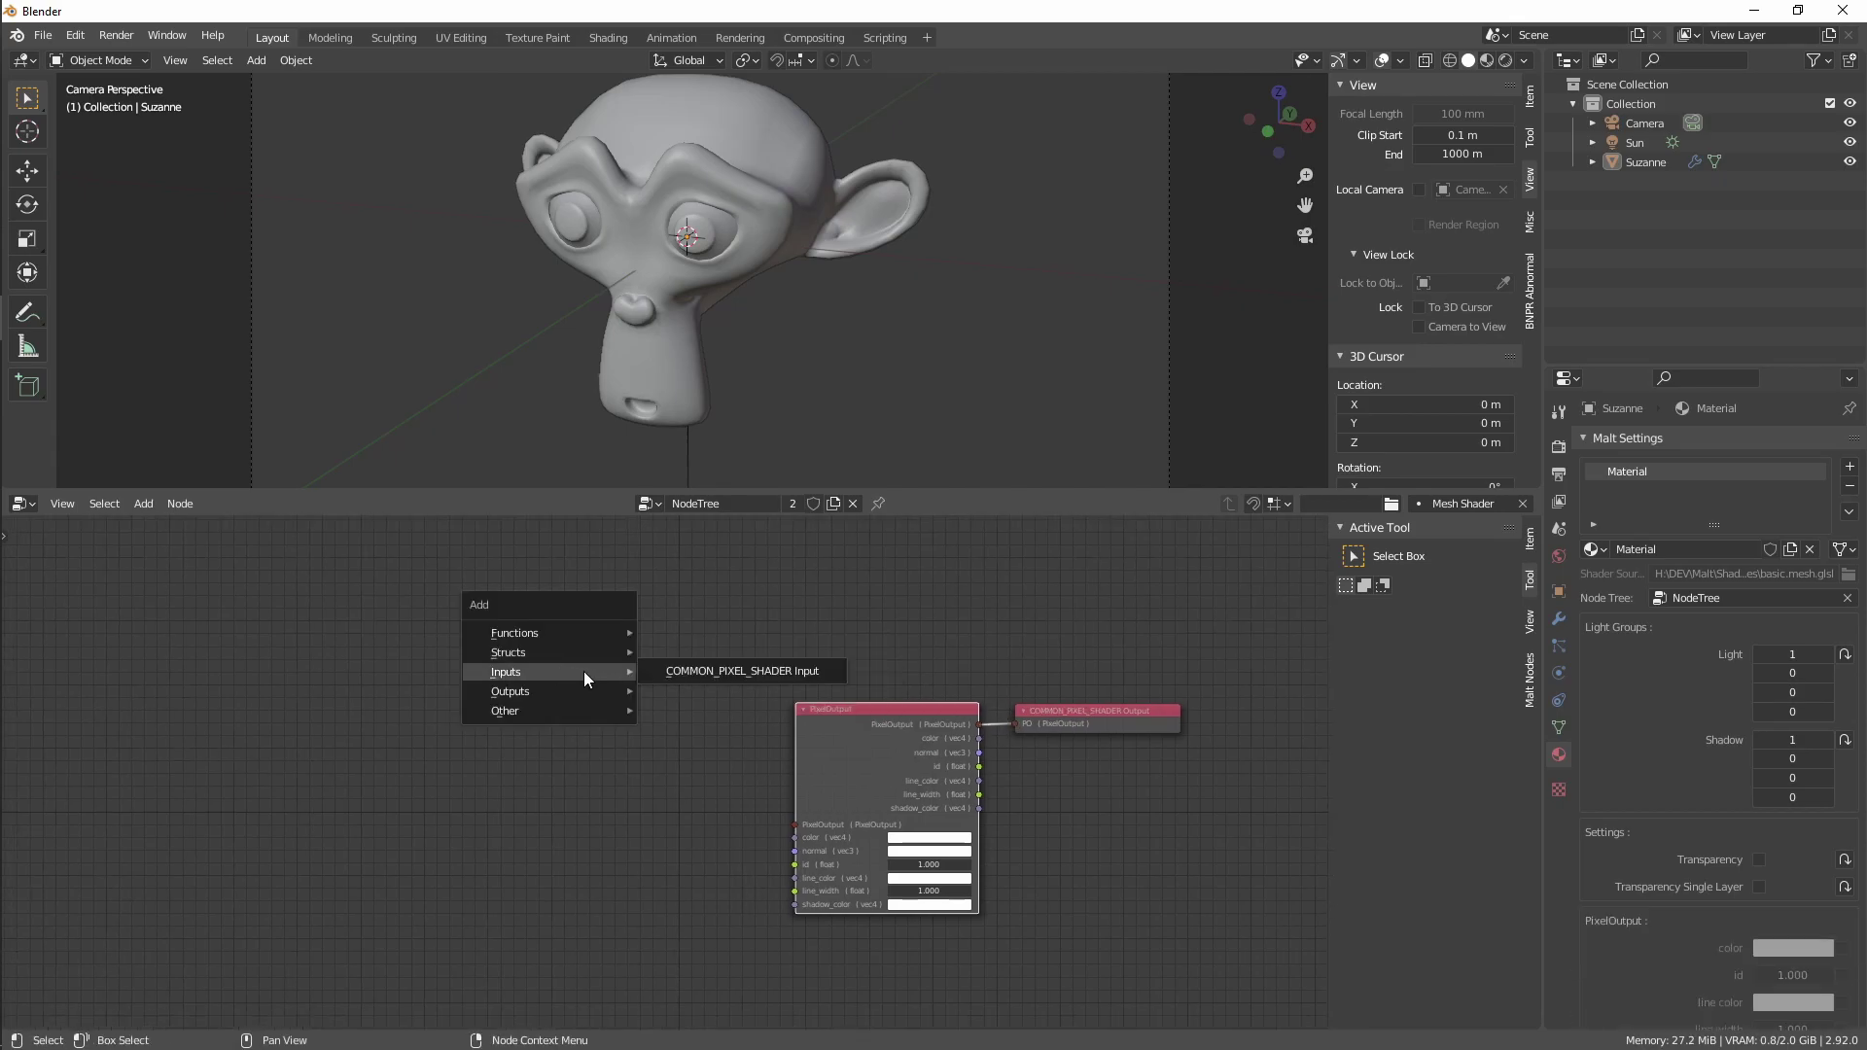
click(687, 671)
scroll(707, 822, up, 1)
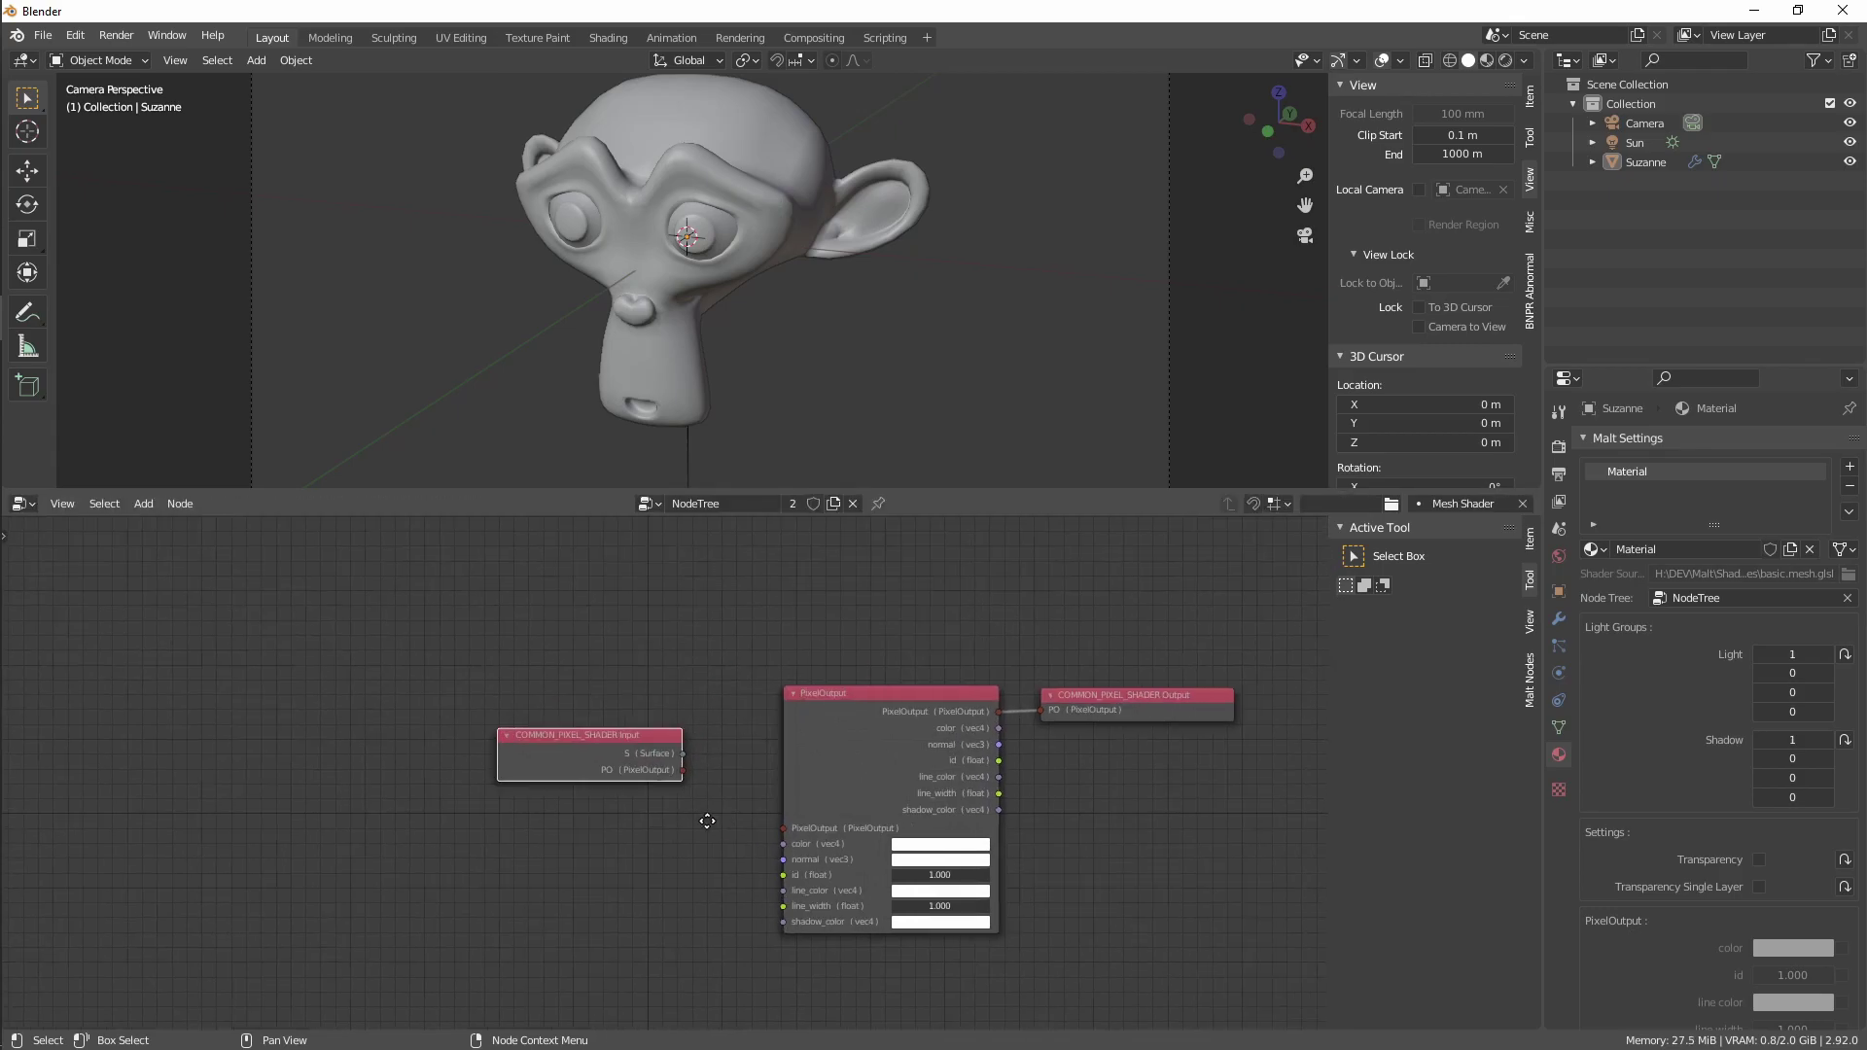
middle_drag(706, 821, 679, 821)
drag(656, 770, 758, 834)
drag(584, 736, 640, 799)
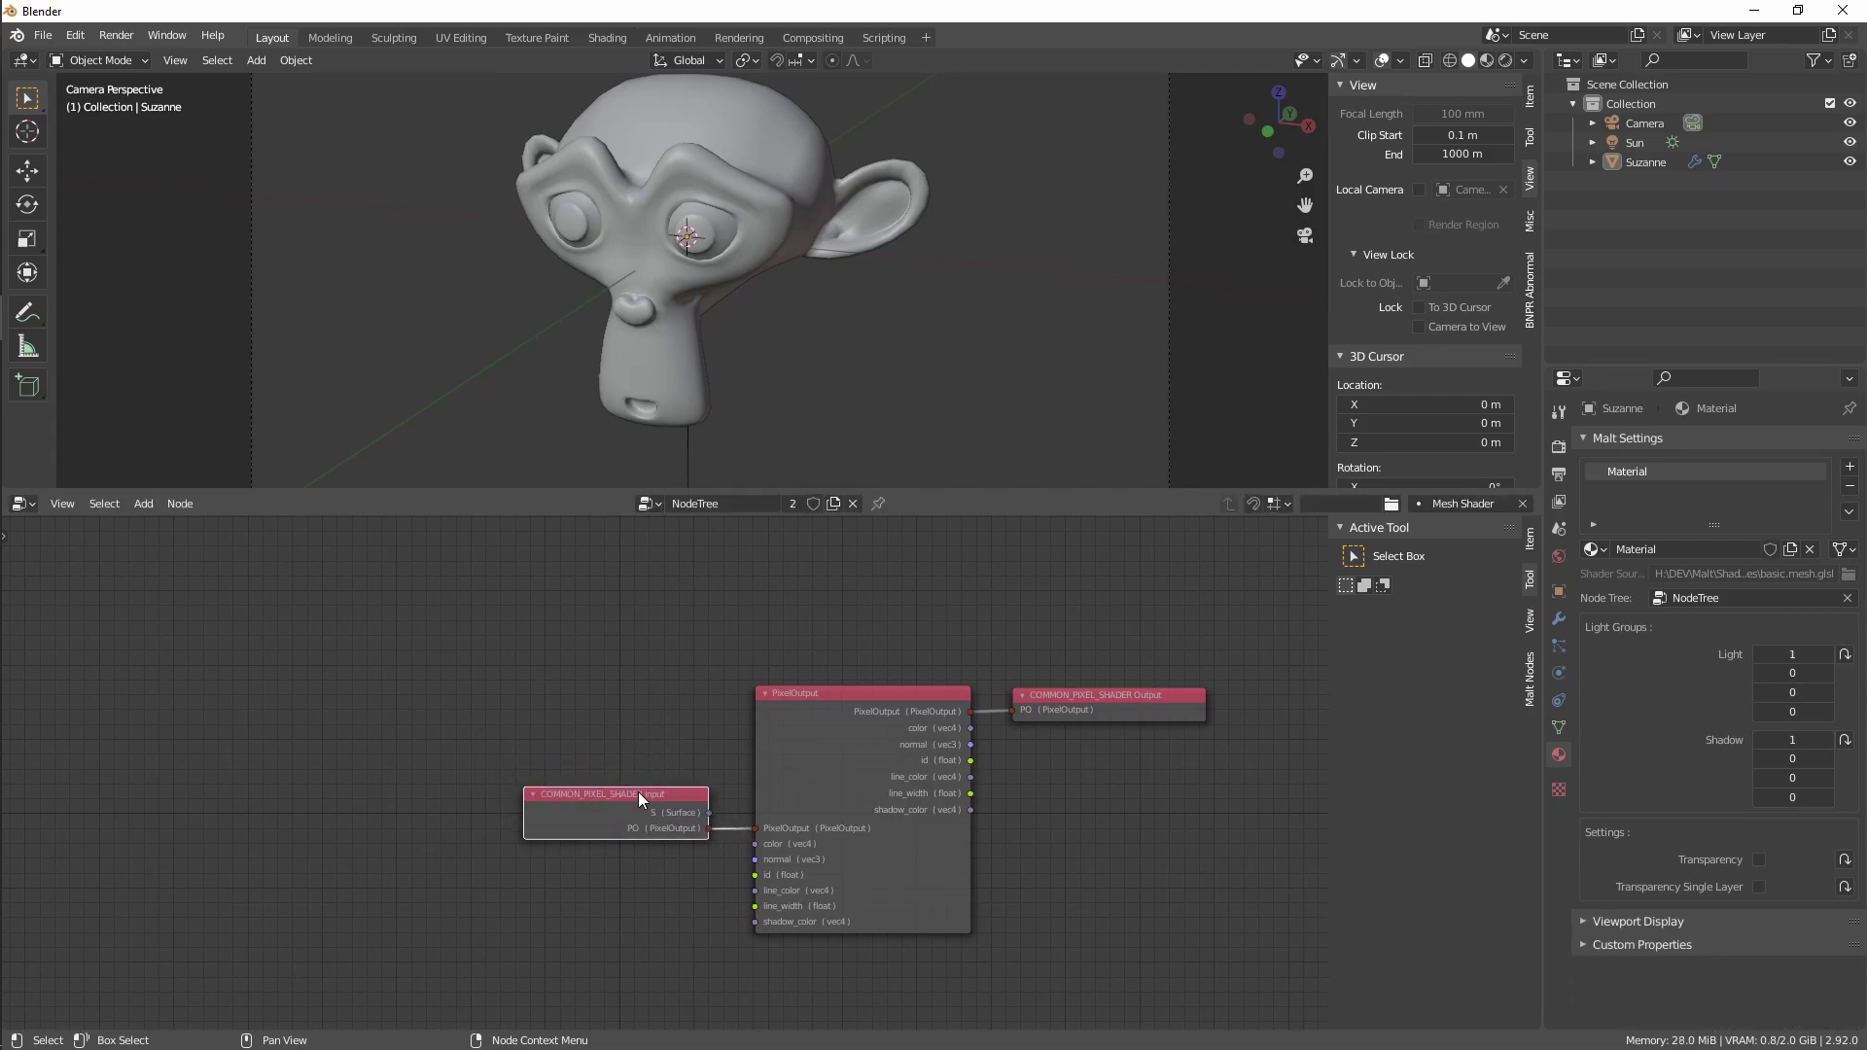
scroll(960, 875, up, 3)
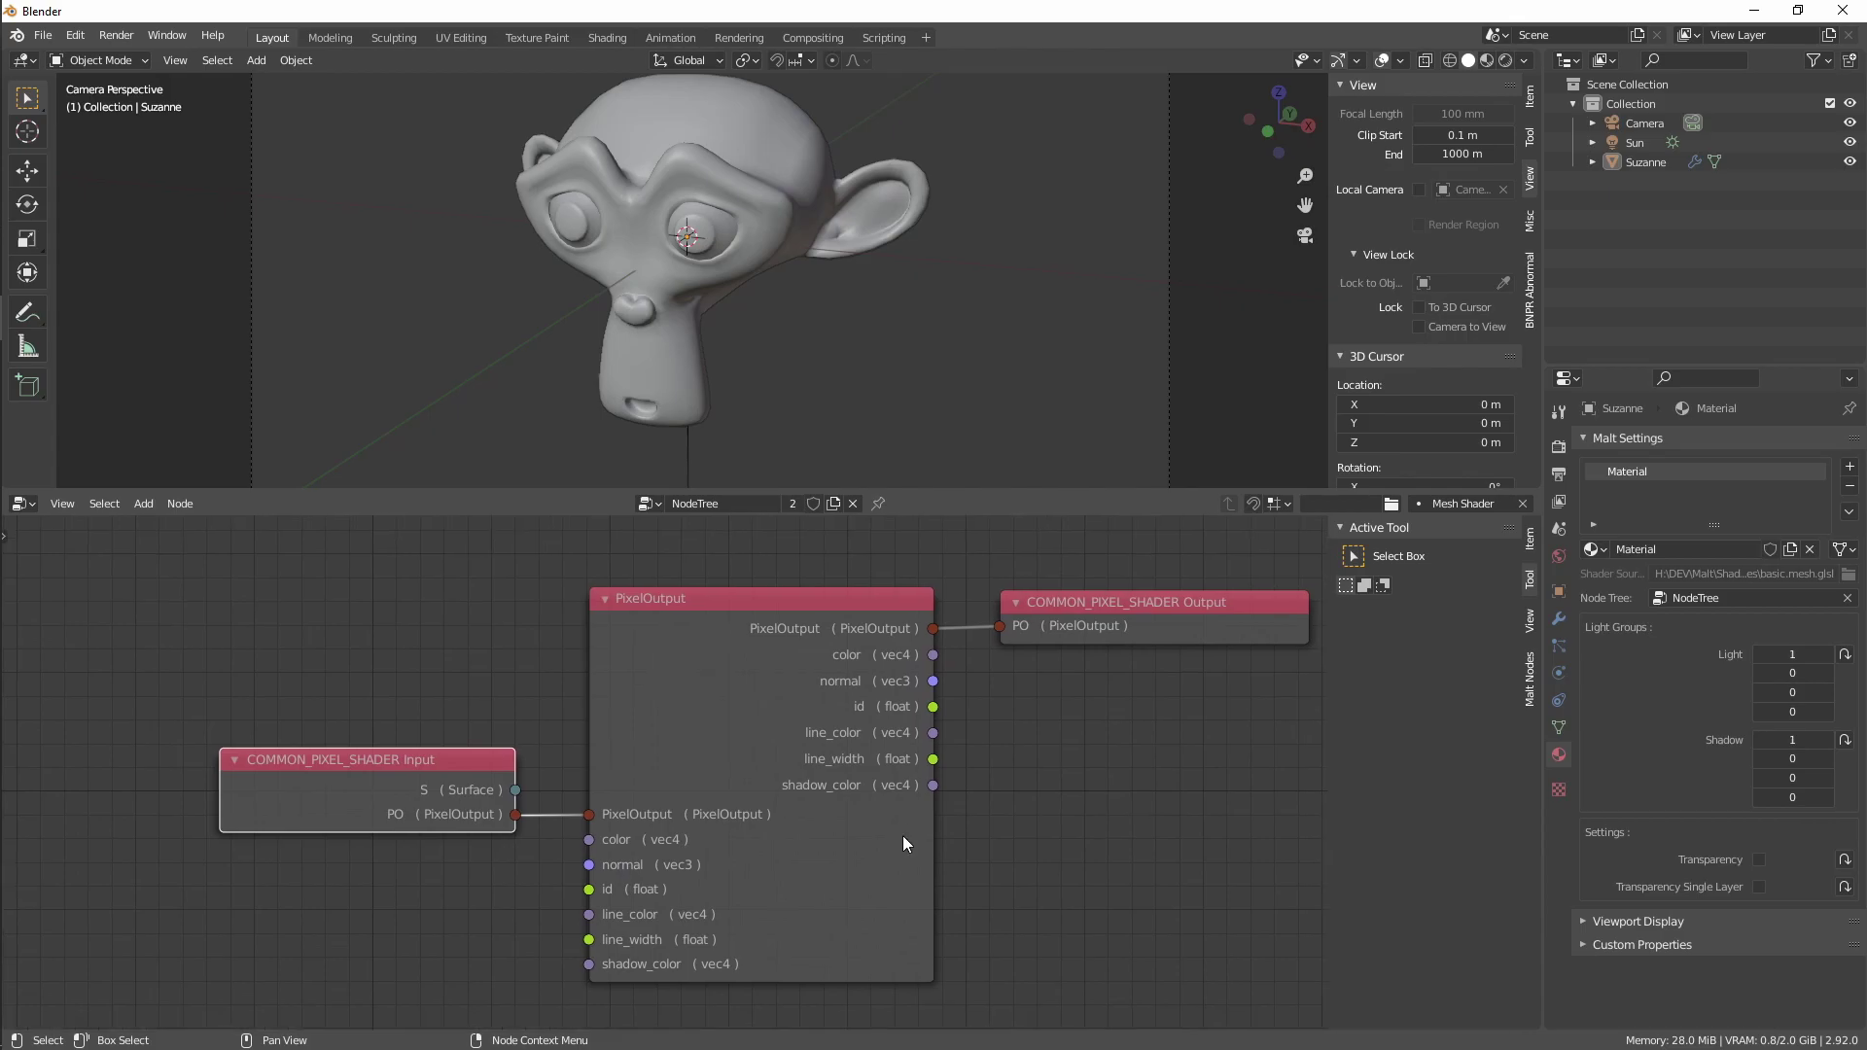
middle_drag(905, 844, 817, 833)
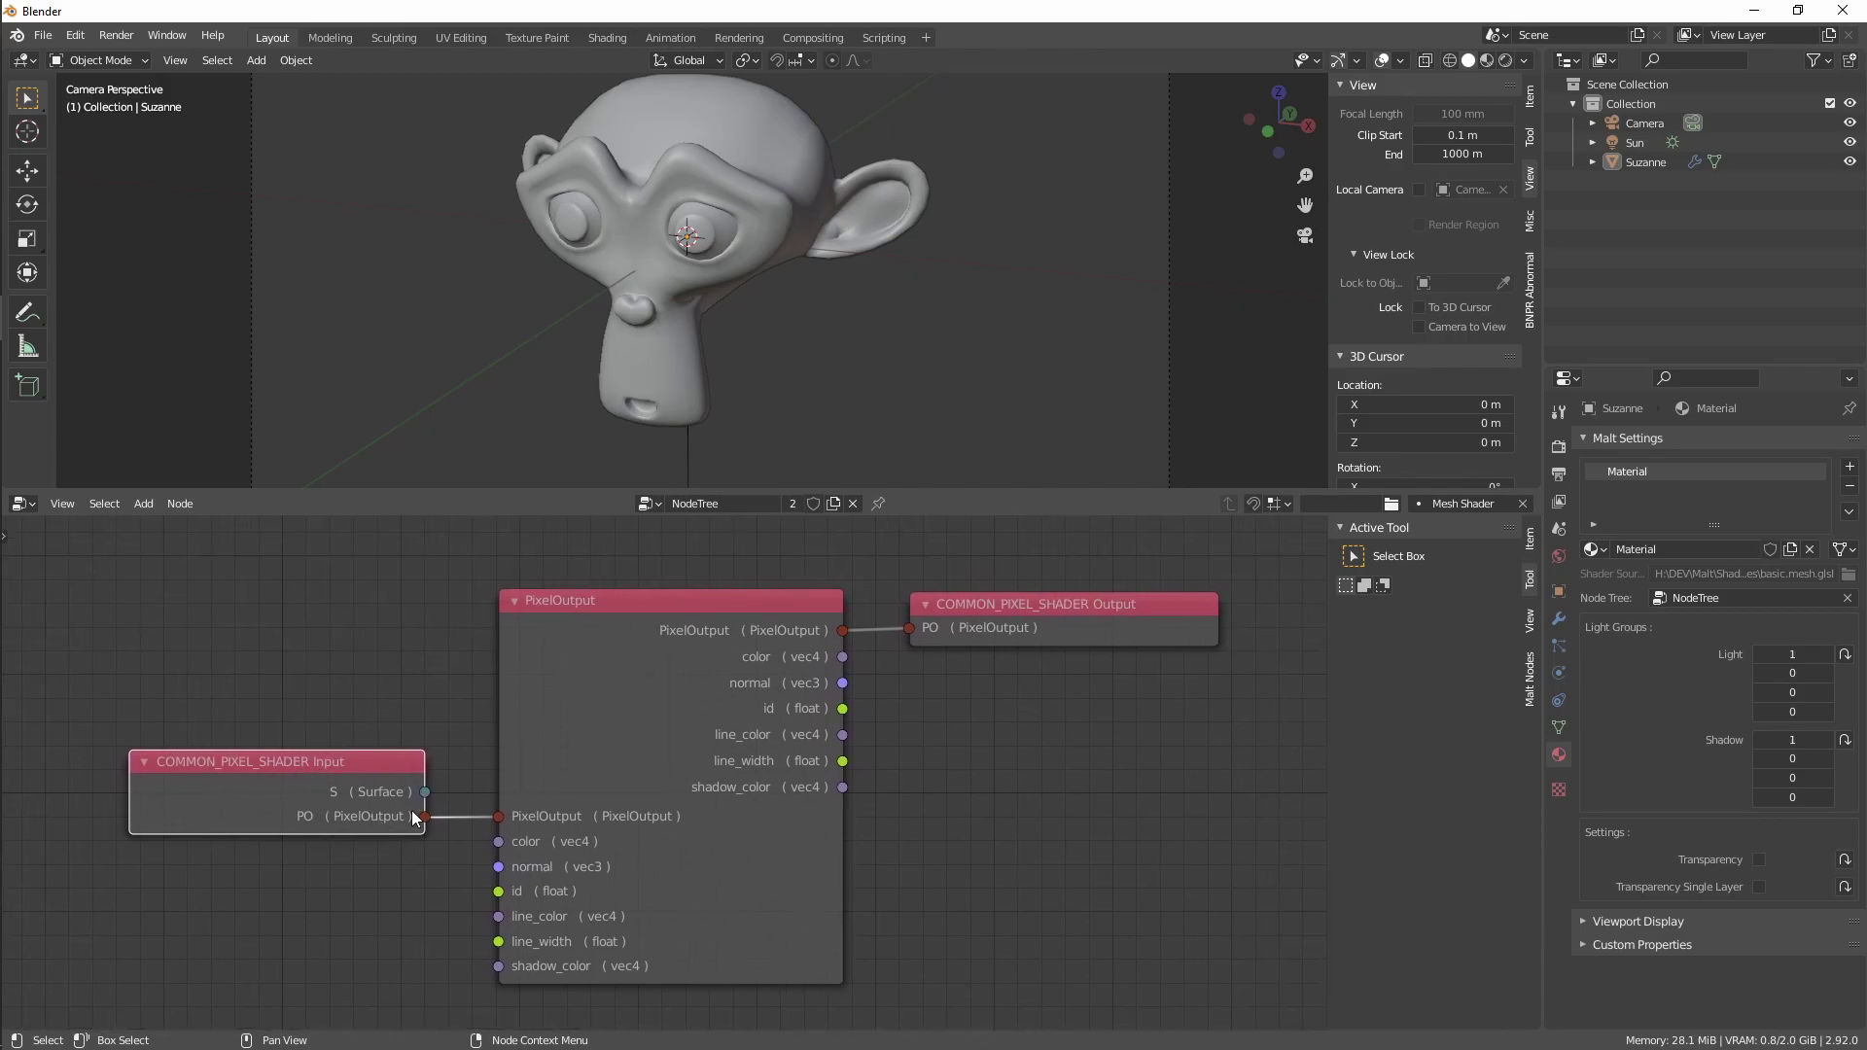
click(609, 729)
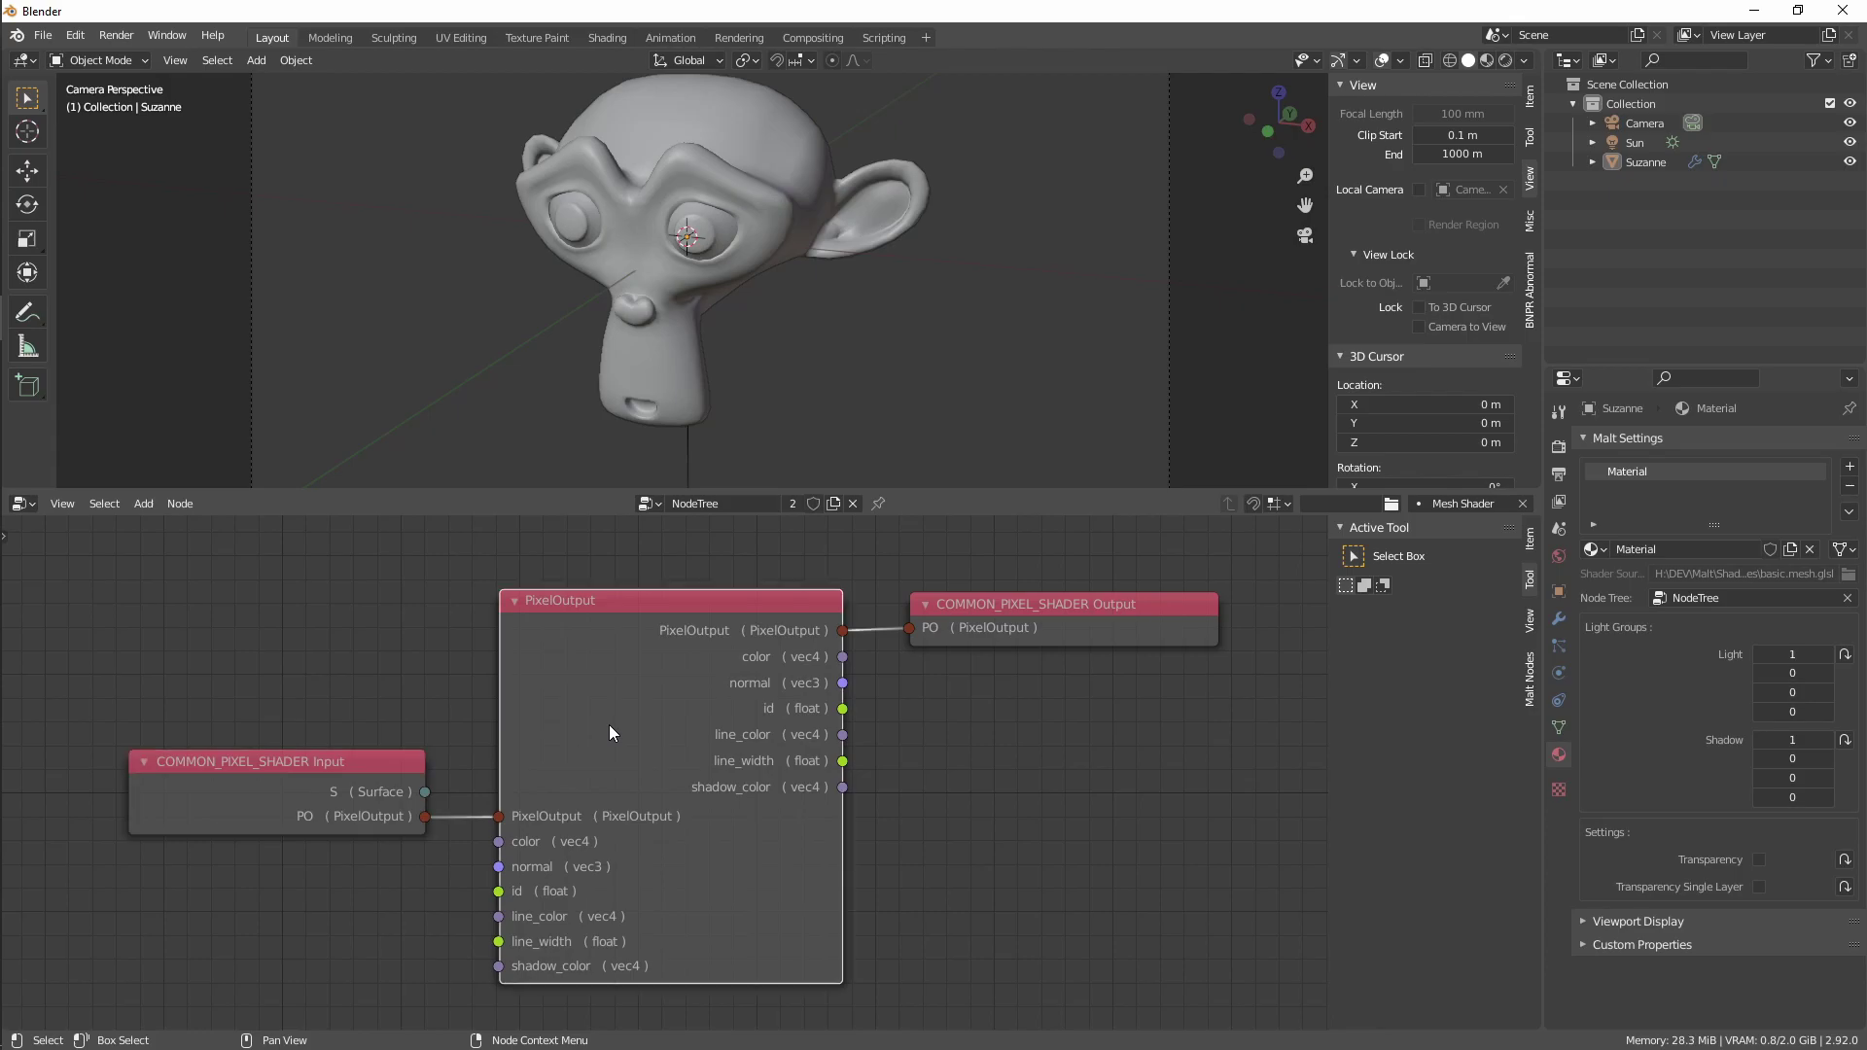
click(973, 636)
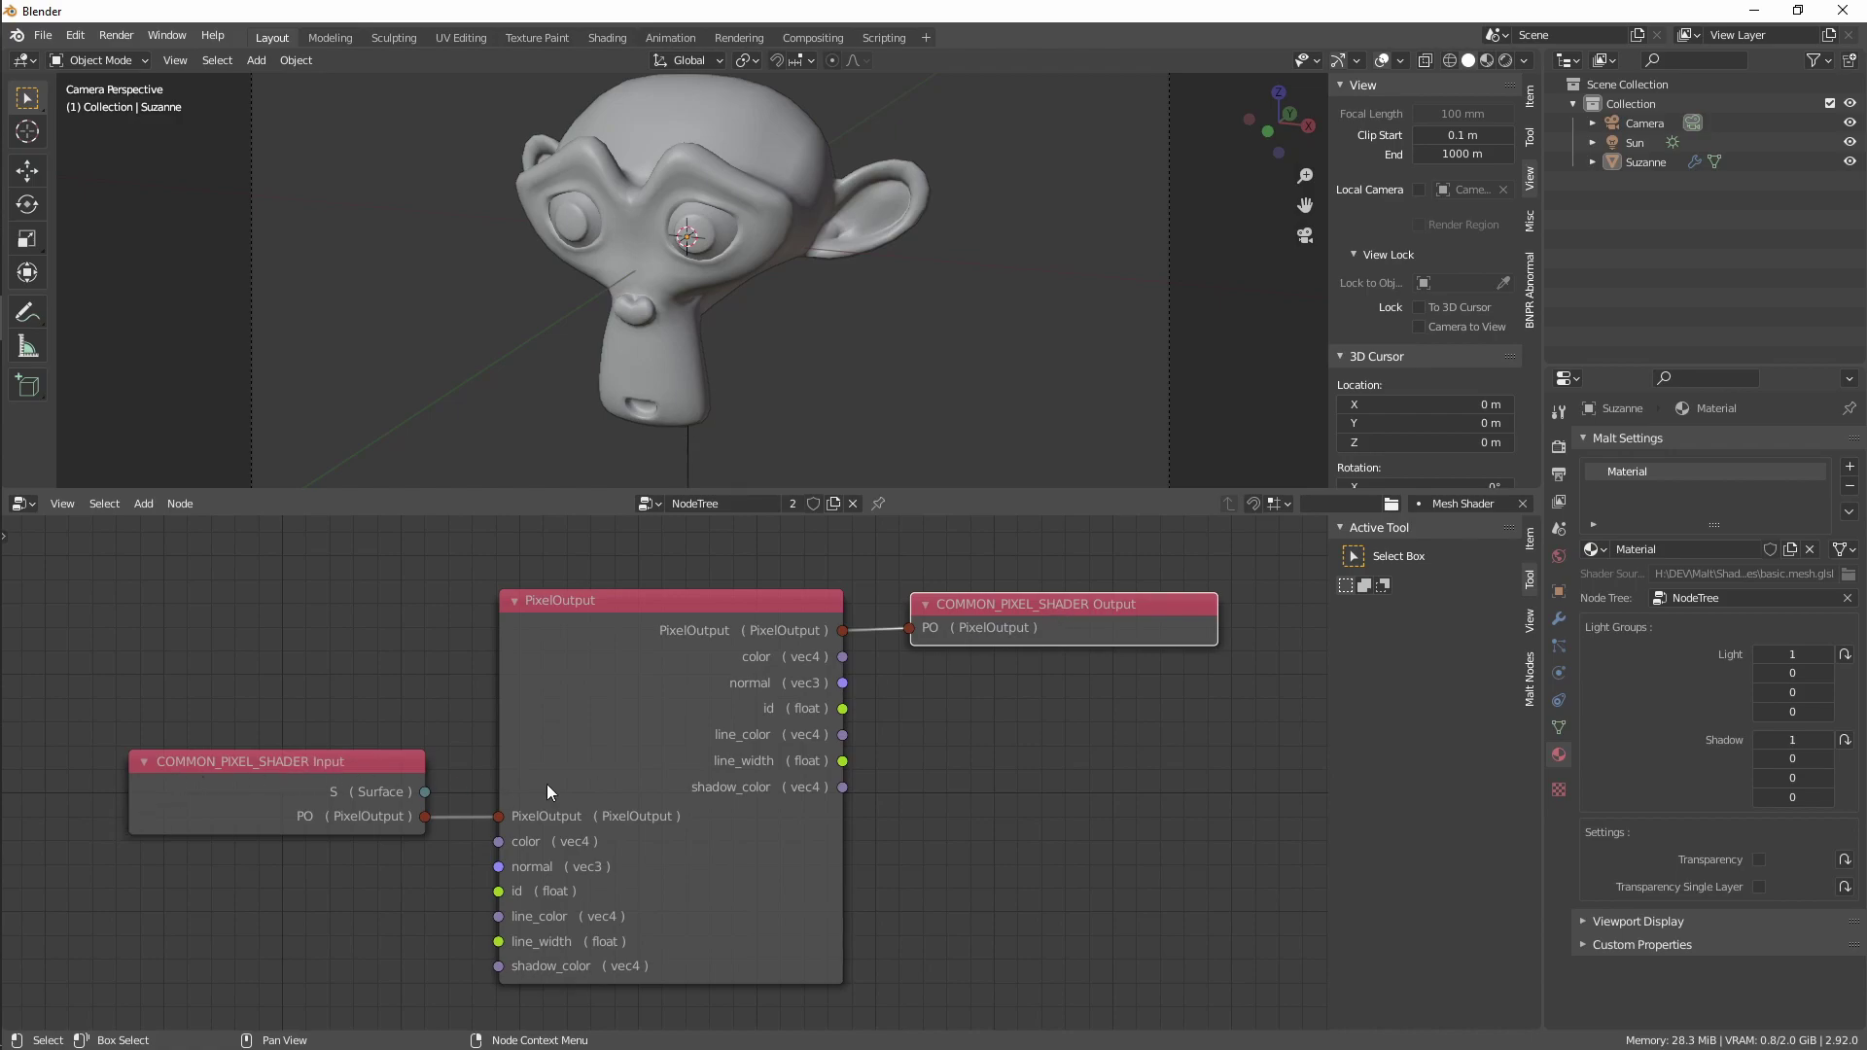
scroll(1120, 818, down, 2)
mouse_move(1029, 847)
middle_down()
mouse_move(1088, 817)
mouse_move(1133, 850)
middle_up()
Switch the 3D viewport to Rendered shading and move the COMMON_PIXEL_SHADER Input node slightly upward
click(1506, 62)
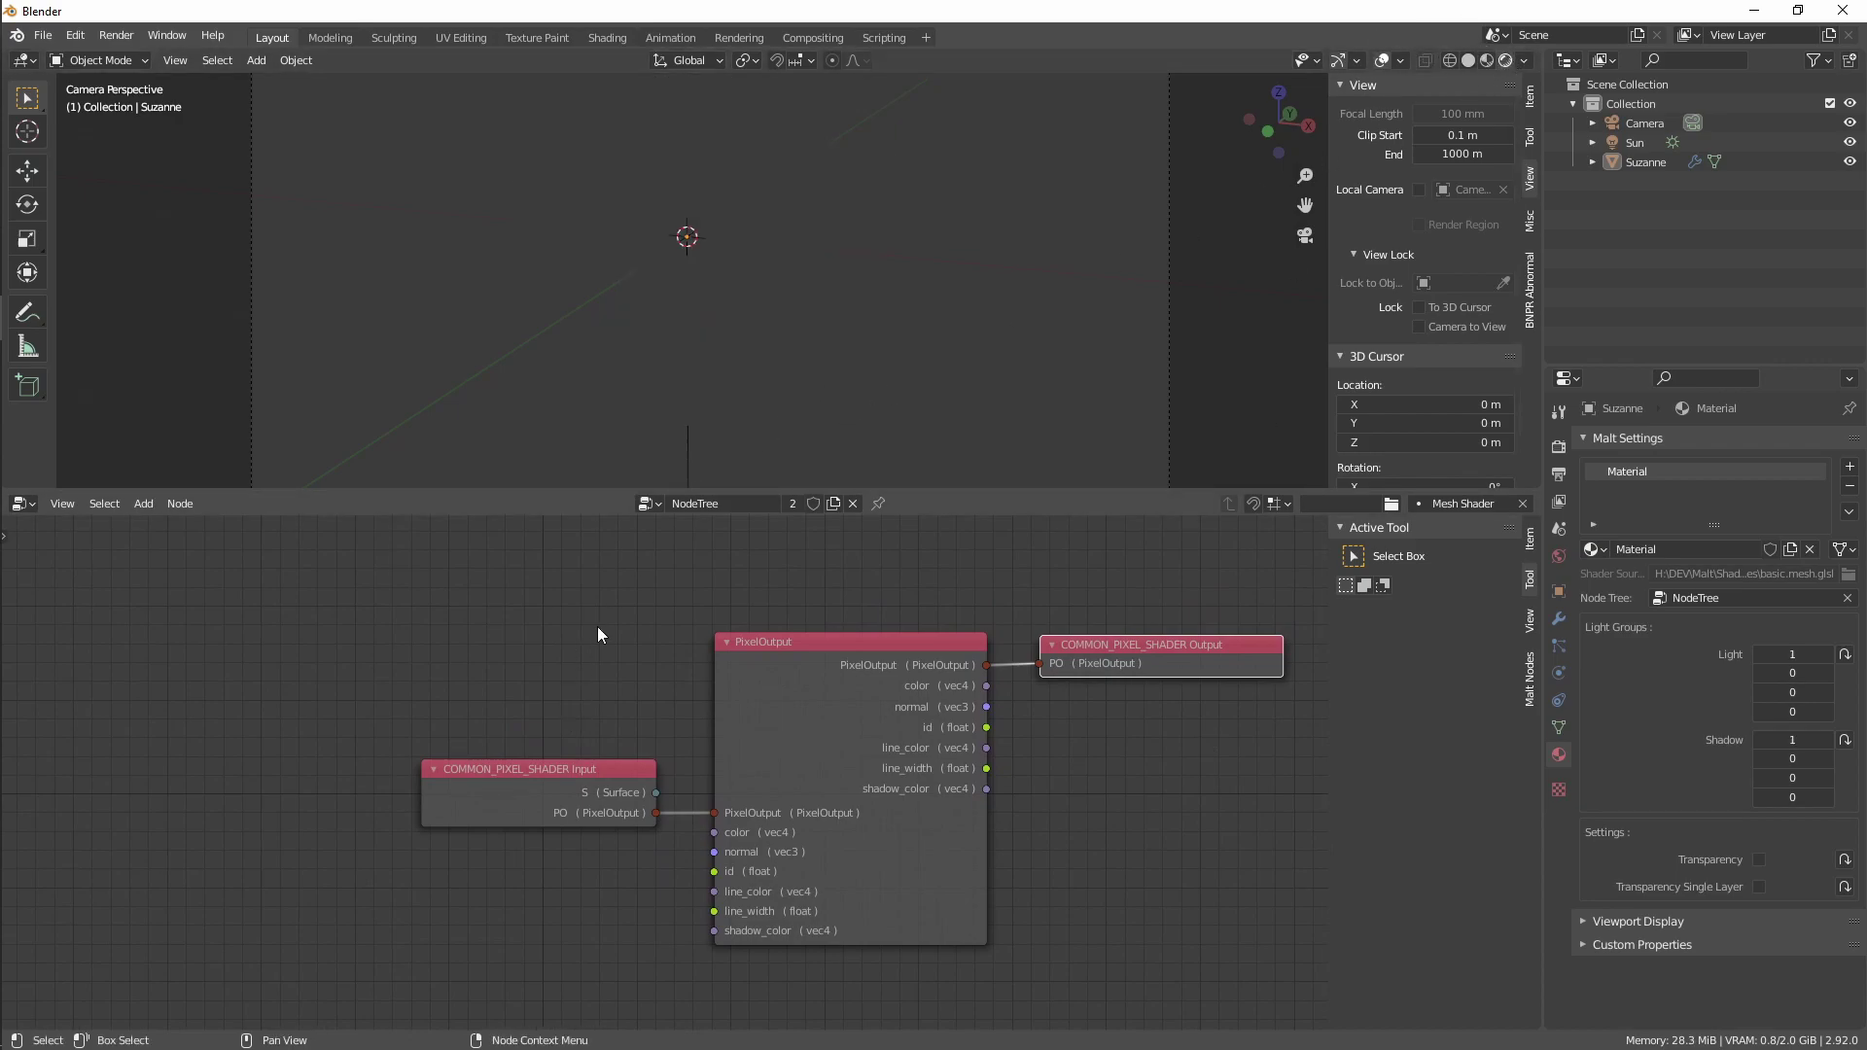
drag(586, 789, 592, 742)
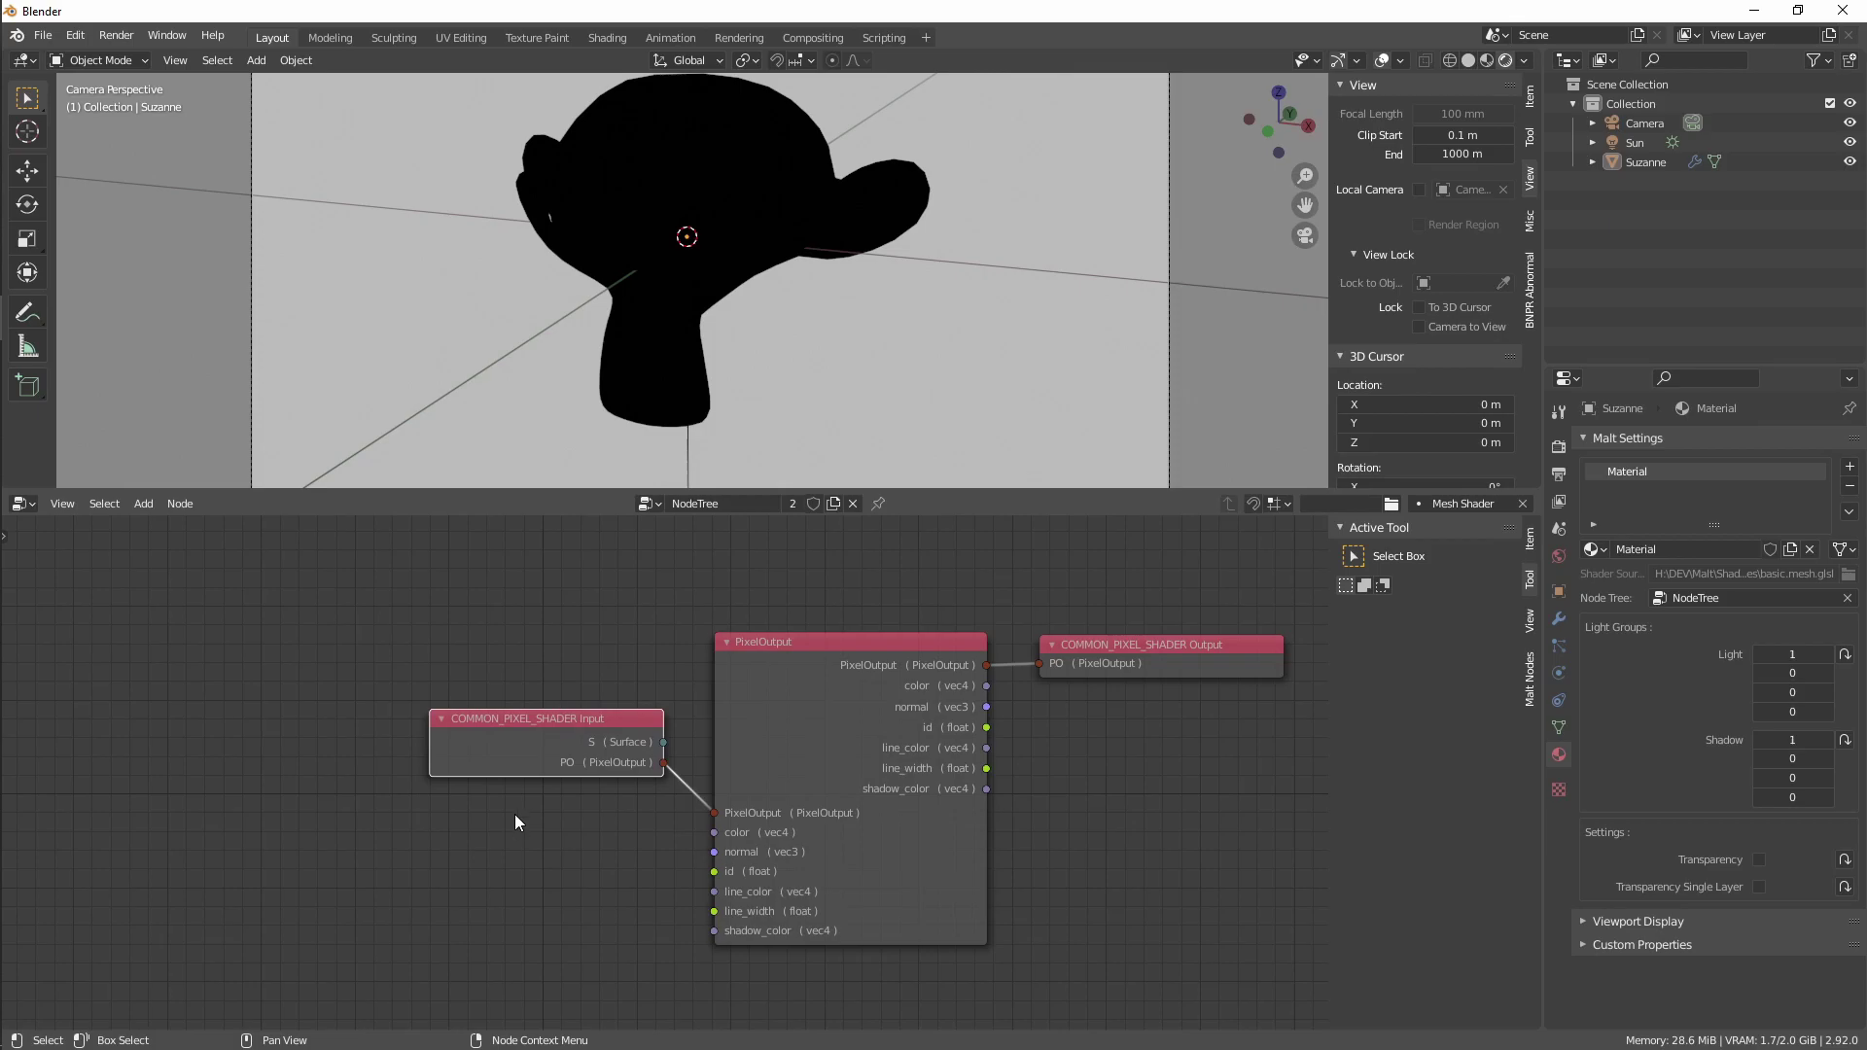
middle_drag(516, 816, 573, 815)
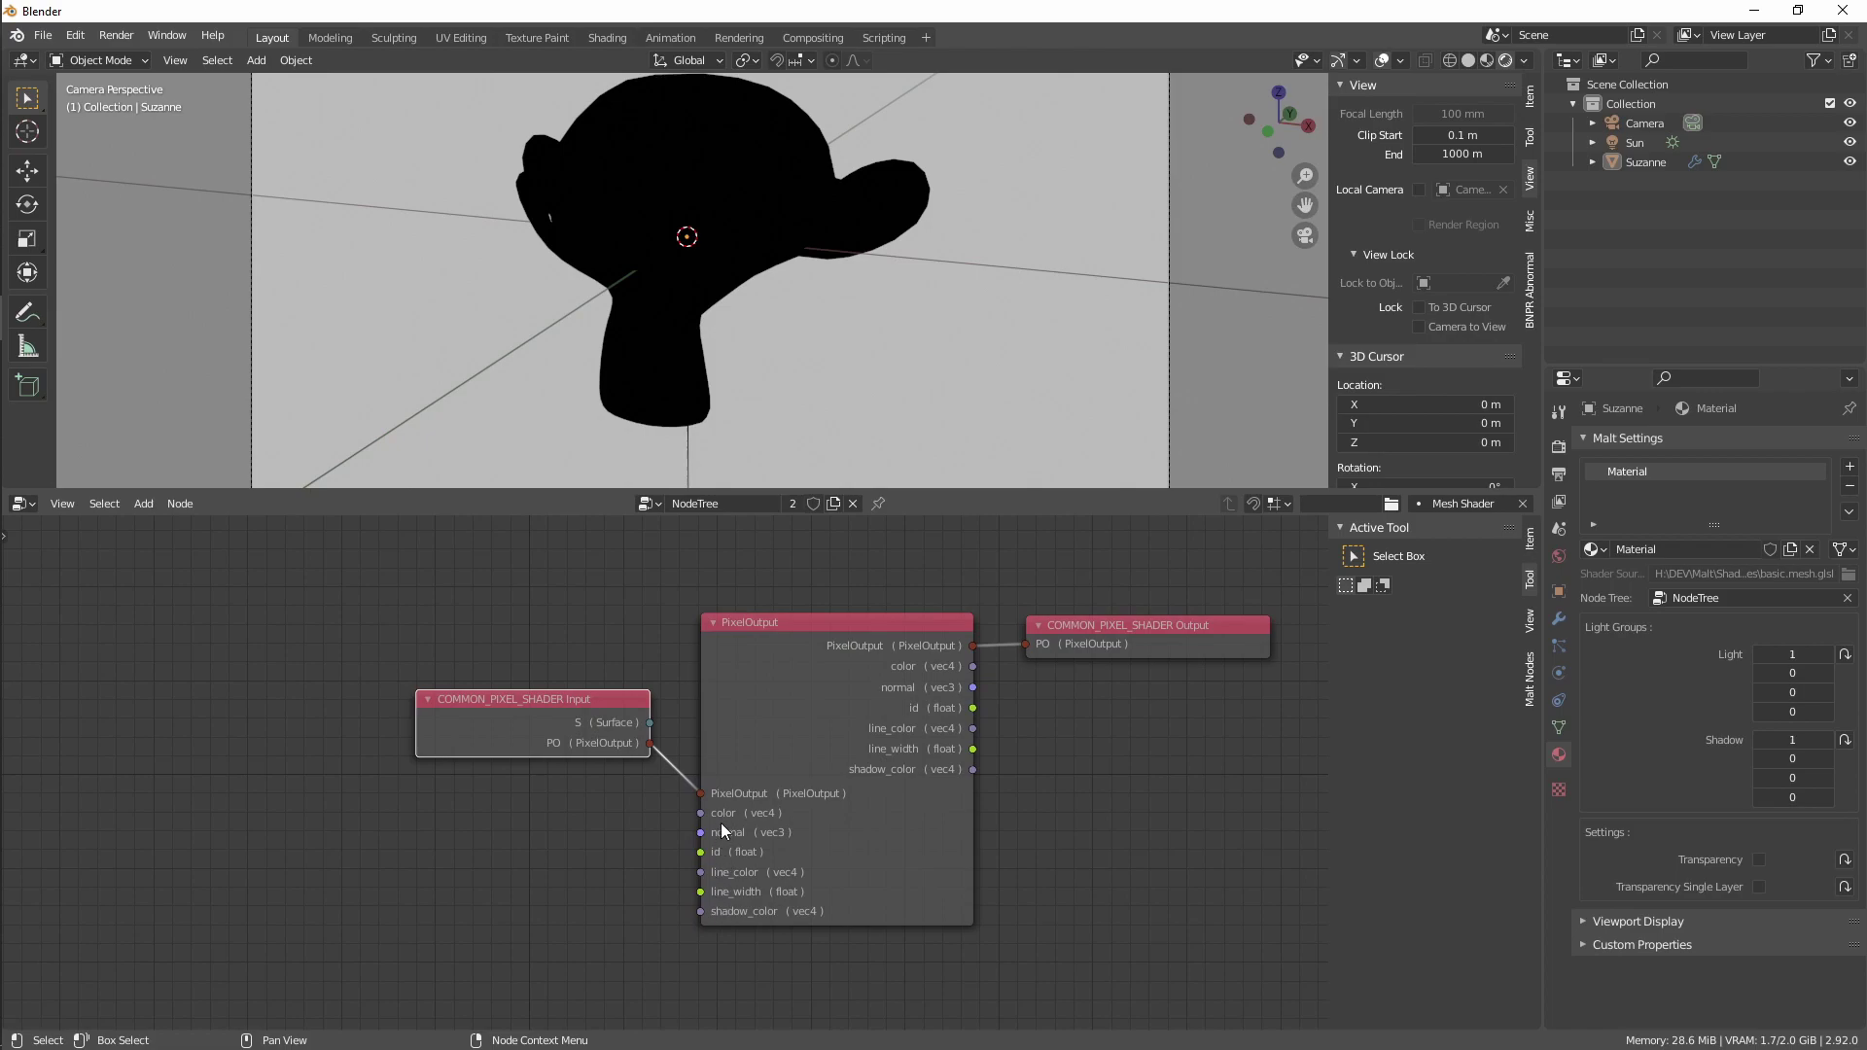
middle_drag(519, 859, 508, 855)
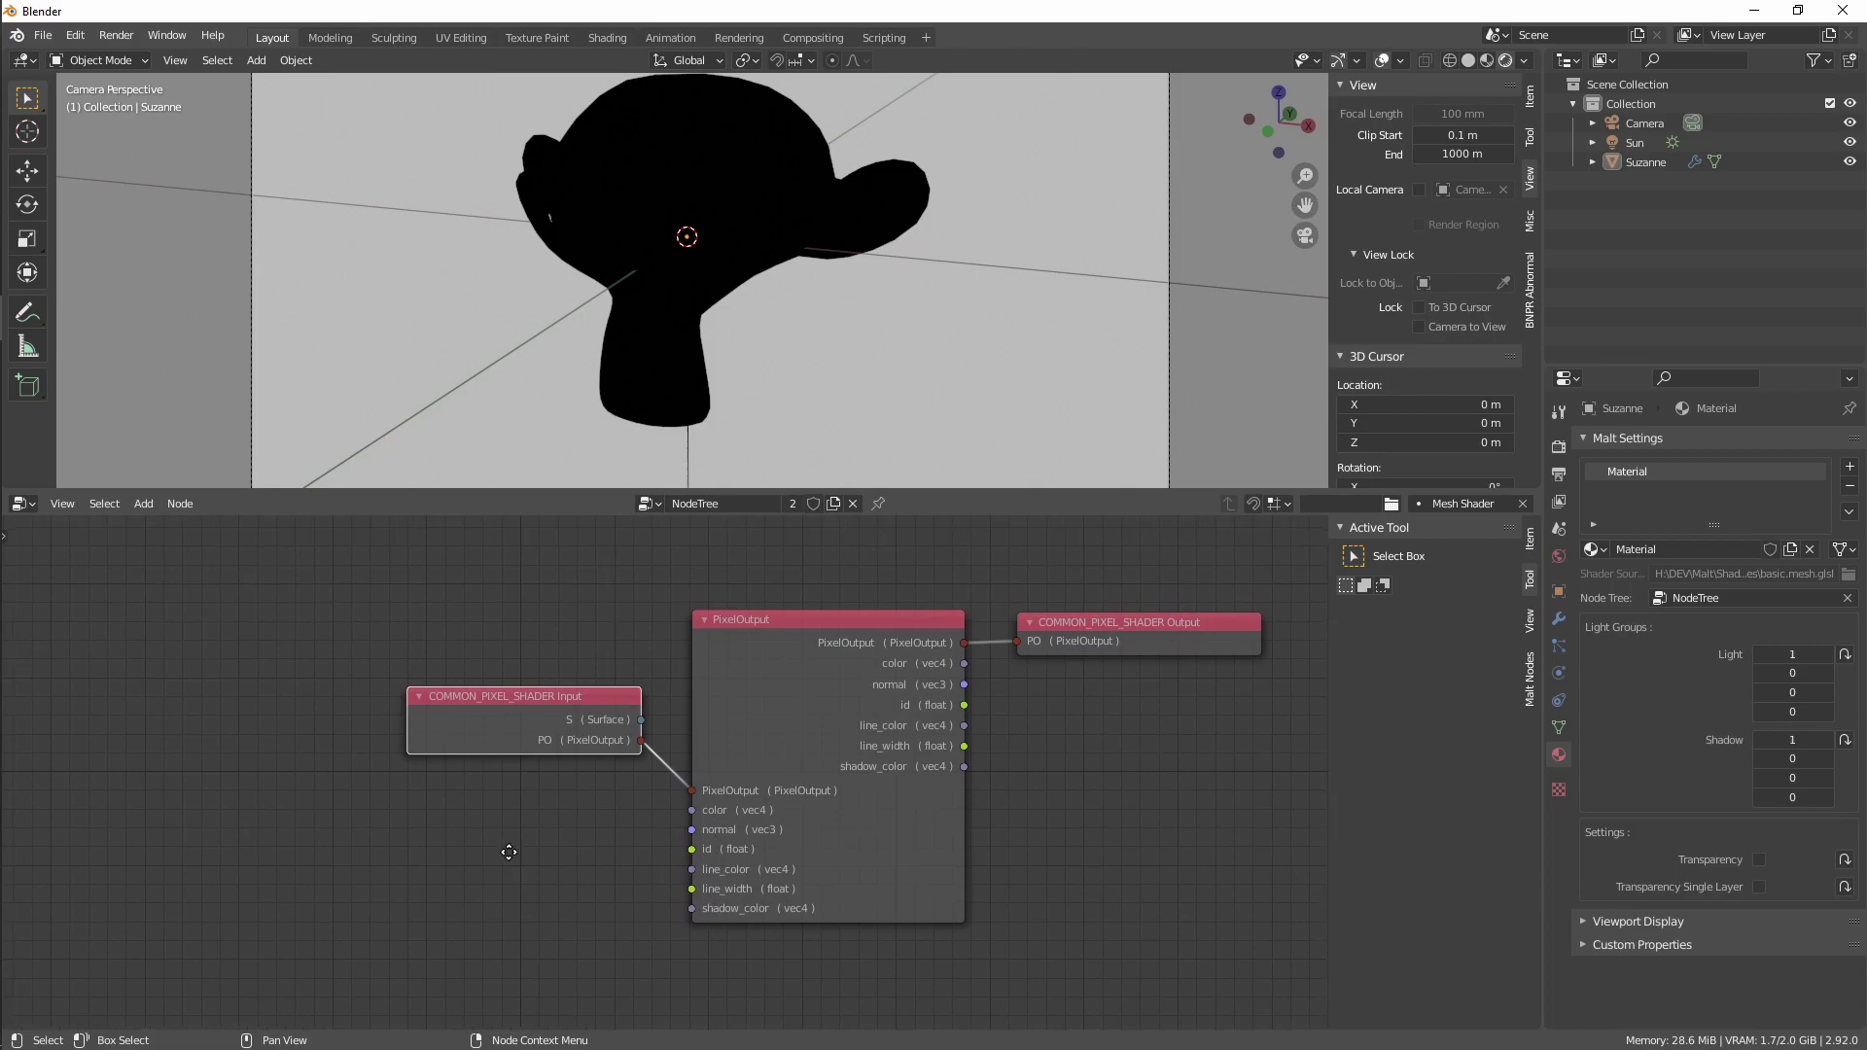
Shift the COMMON_PIXEL_SHADER Input node slightly away from the PixelOutput node and examine which function node categories can be added
drag(530, 710, 502, 701)
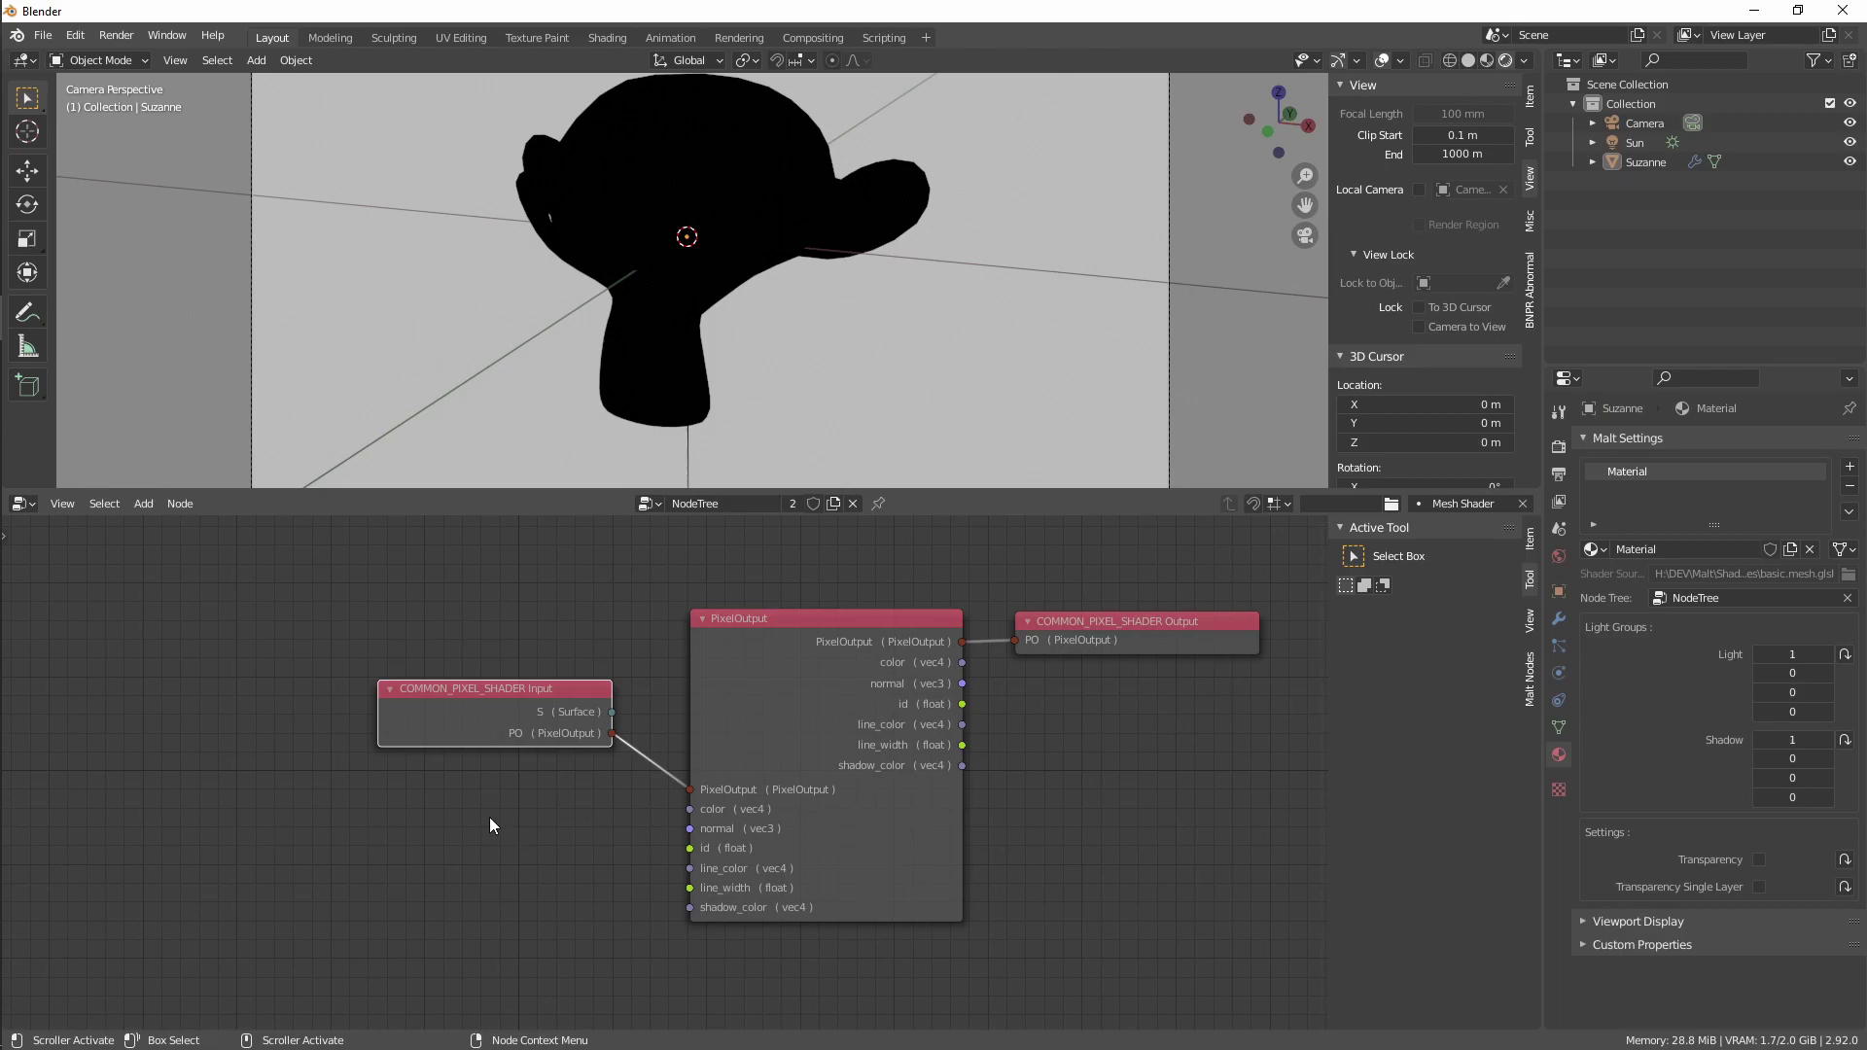
key(shift+a)
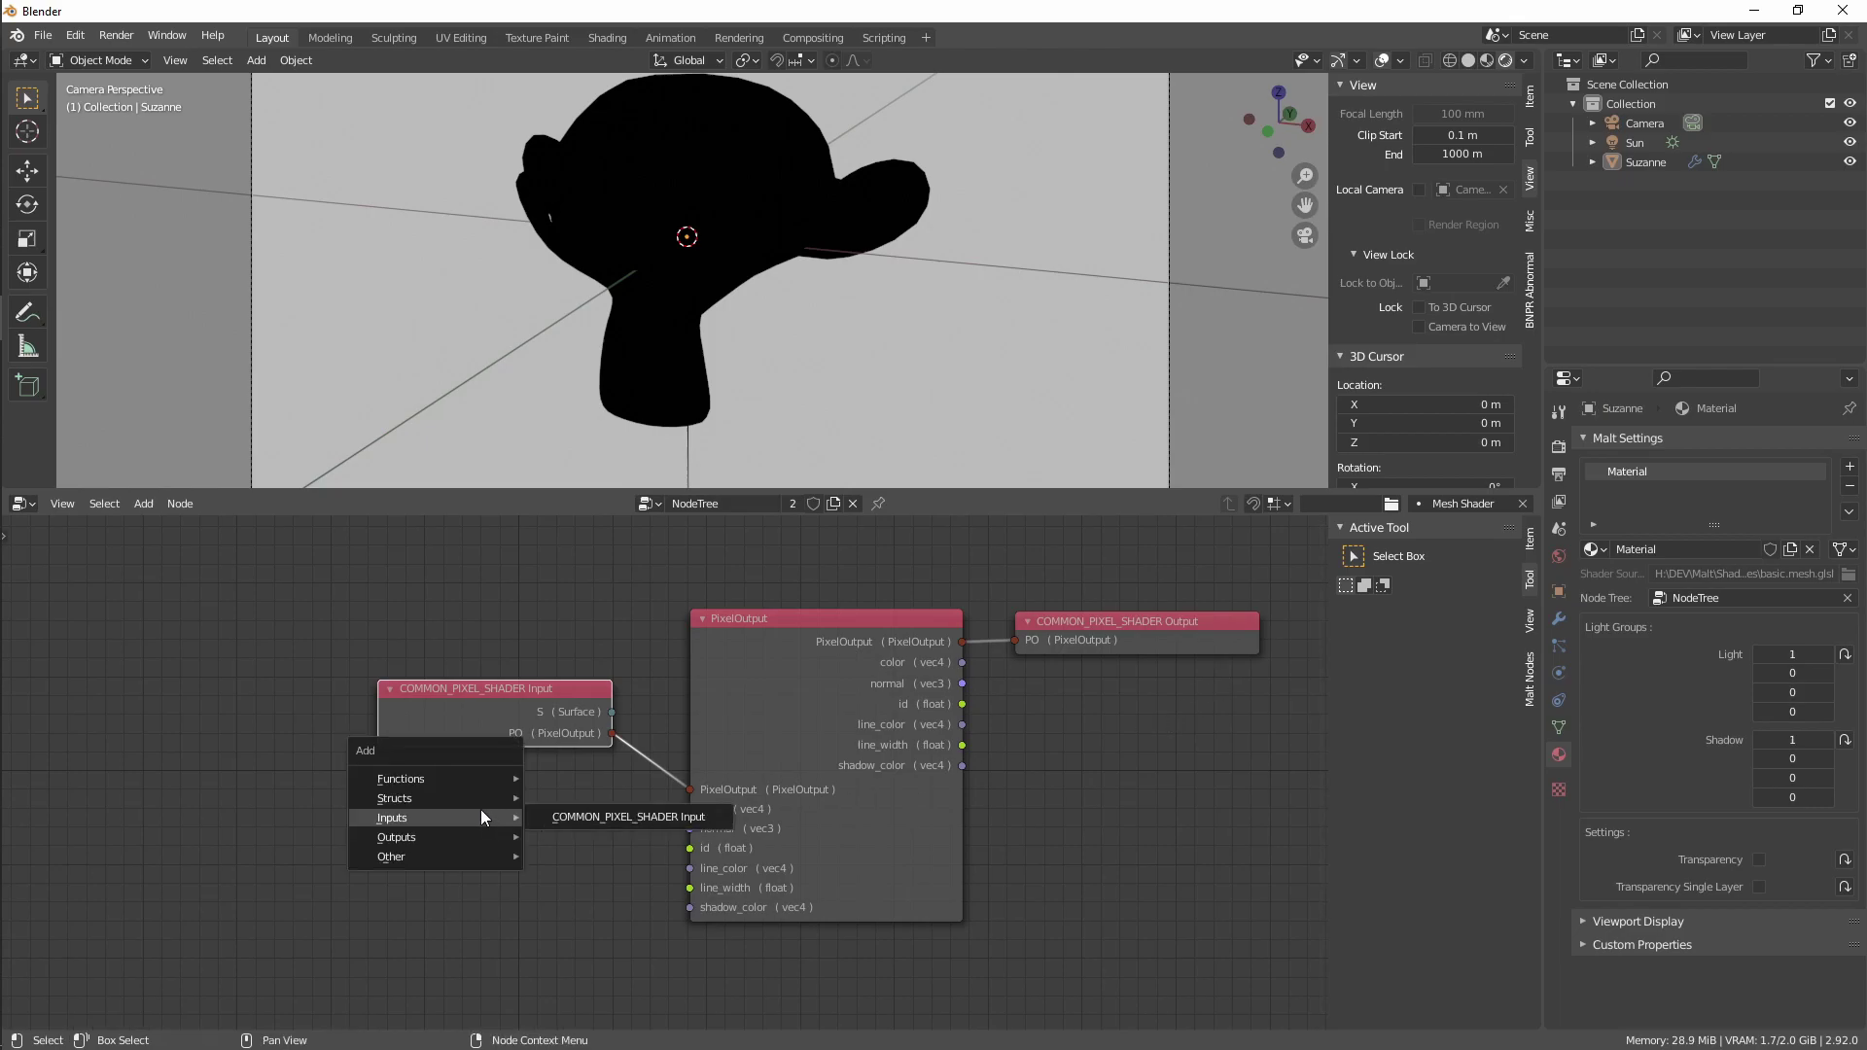
mouse_move(461, 779)
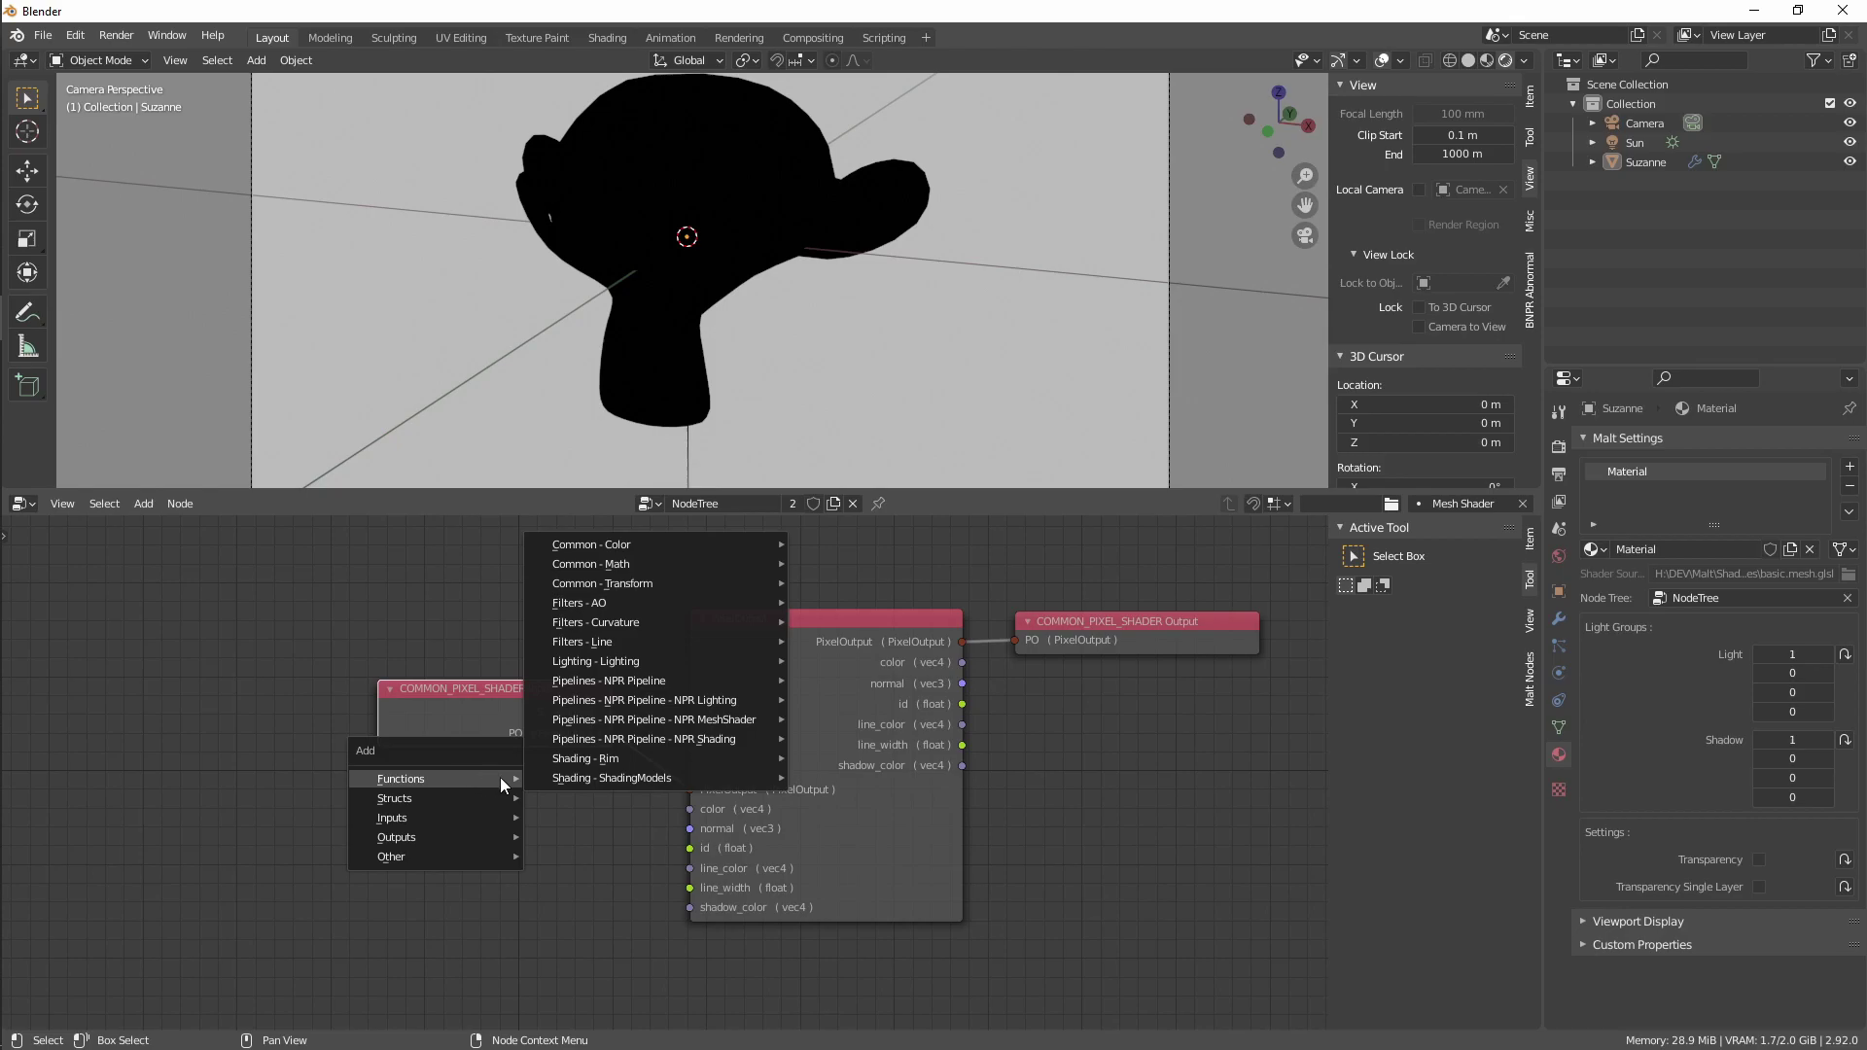
mouse_move(613, 781)
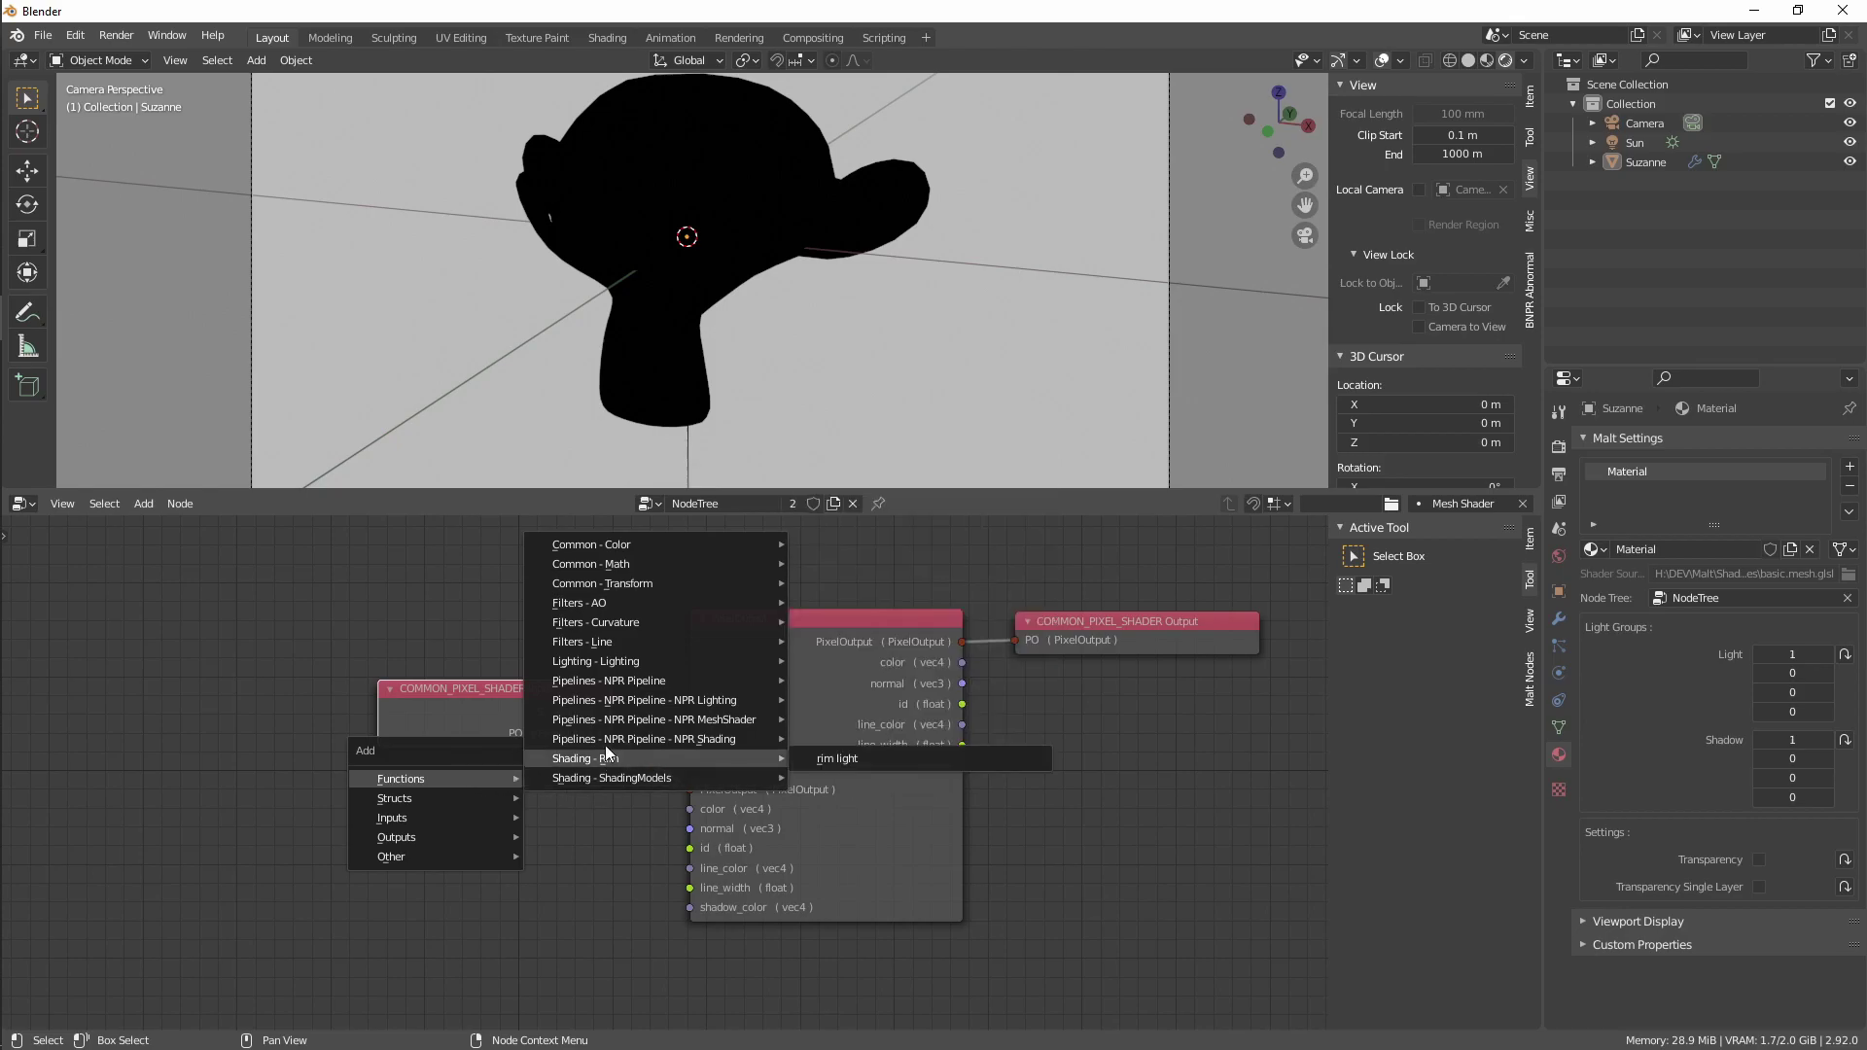
mouse_move(616, 742)
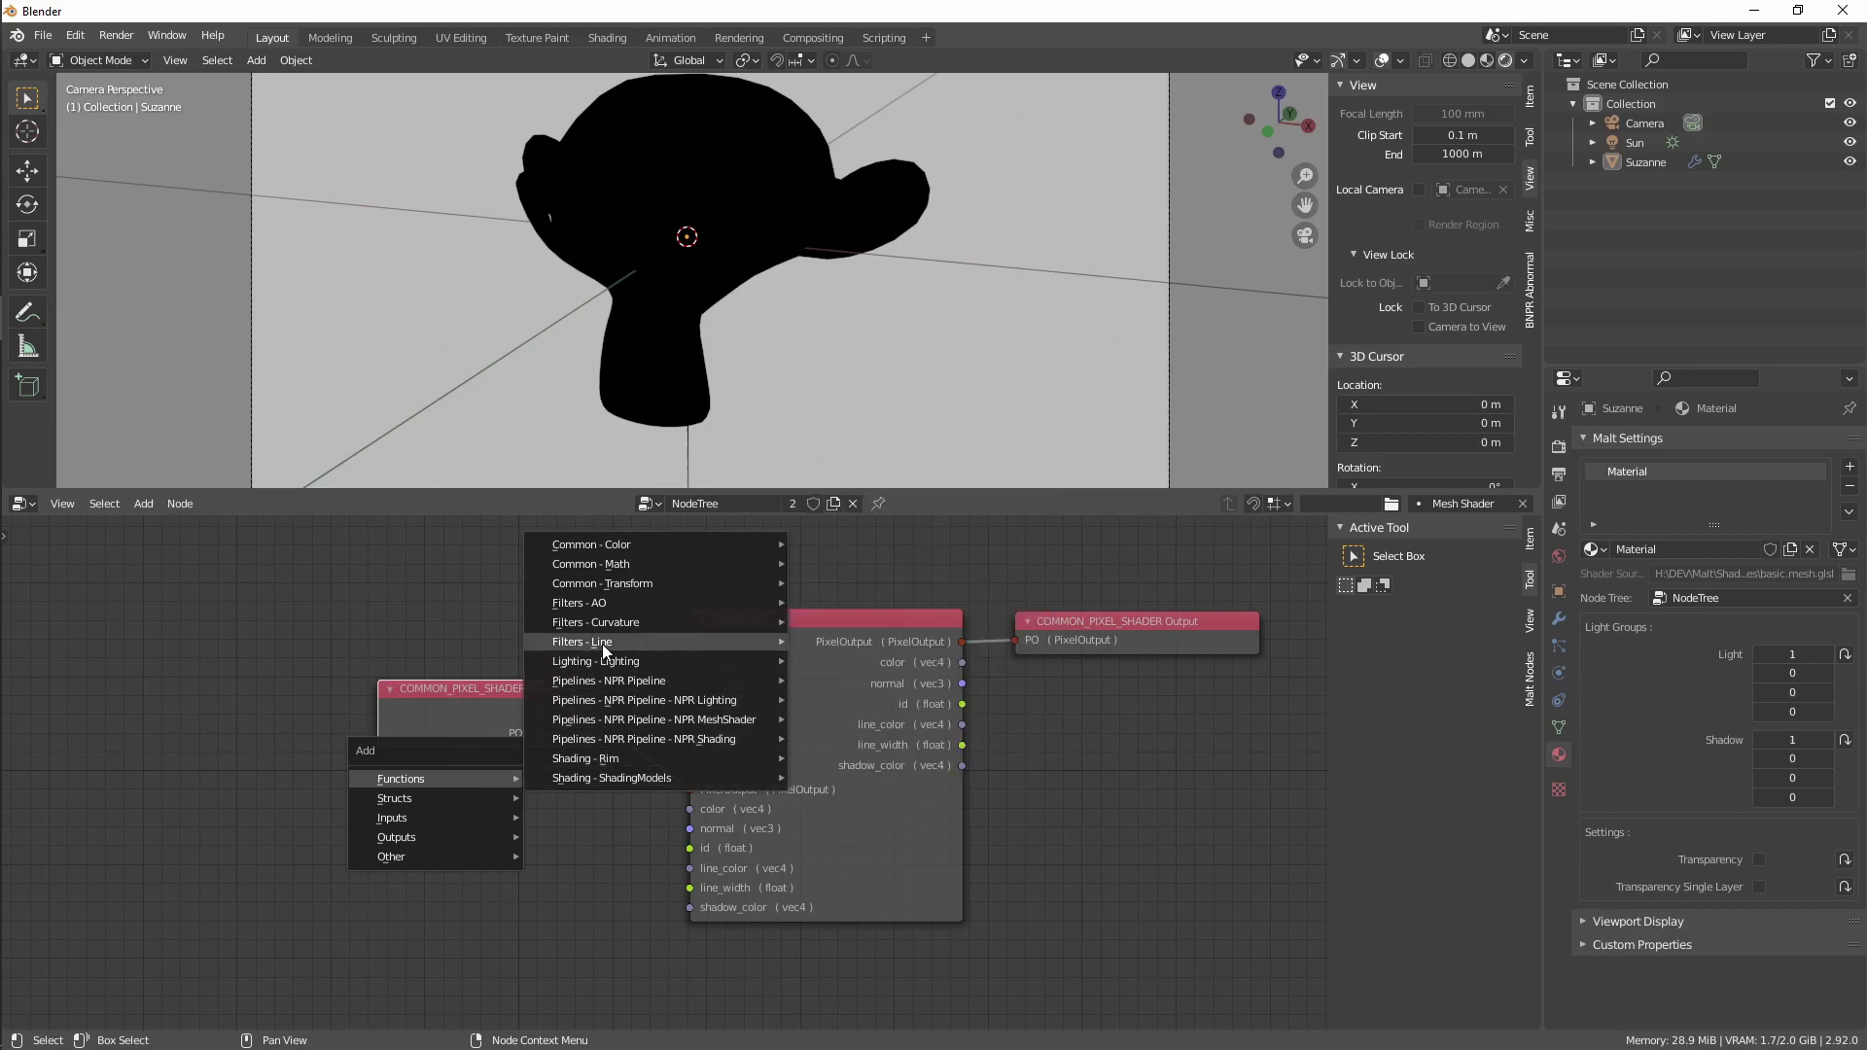
mouse_move(648, 545)
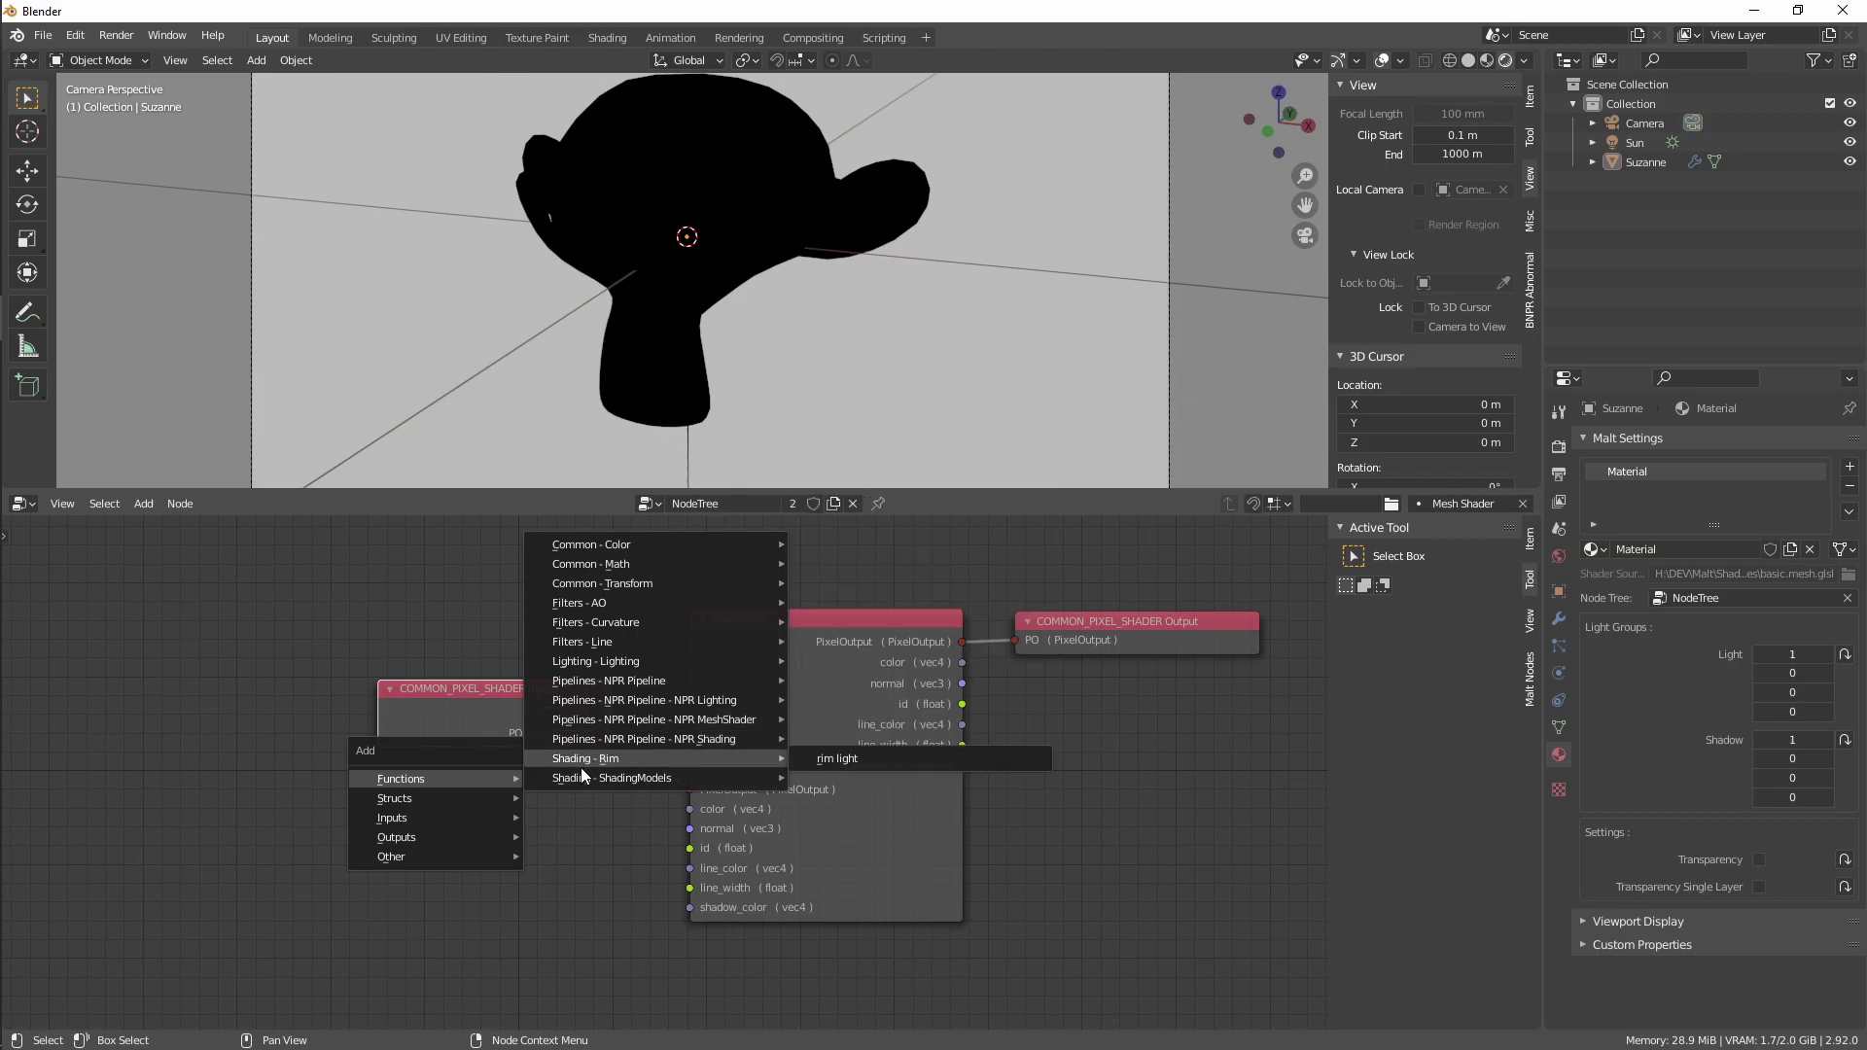
mouse_move(421, 842)
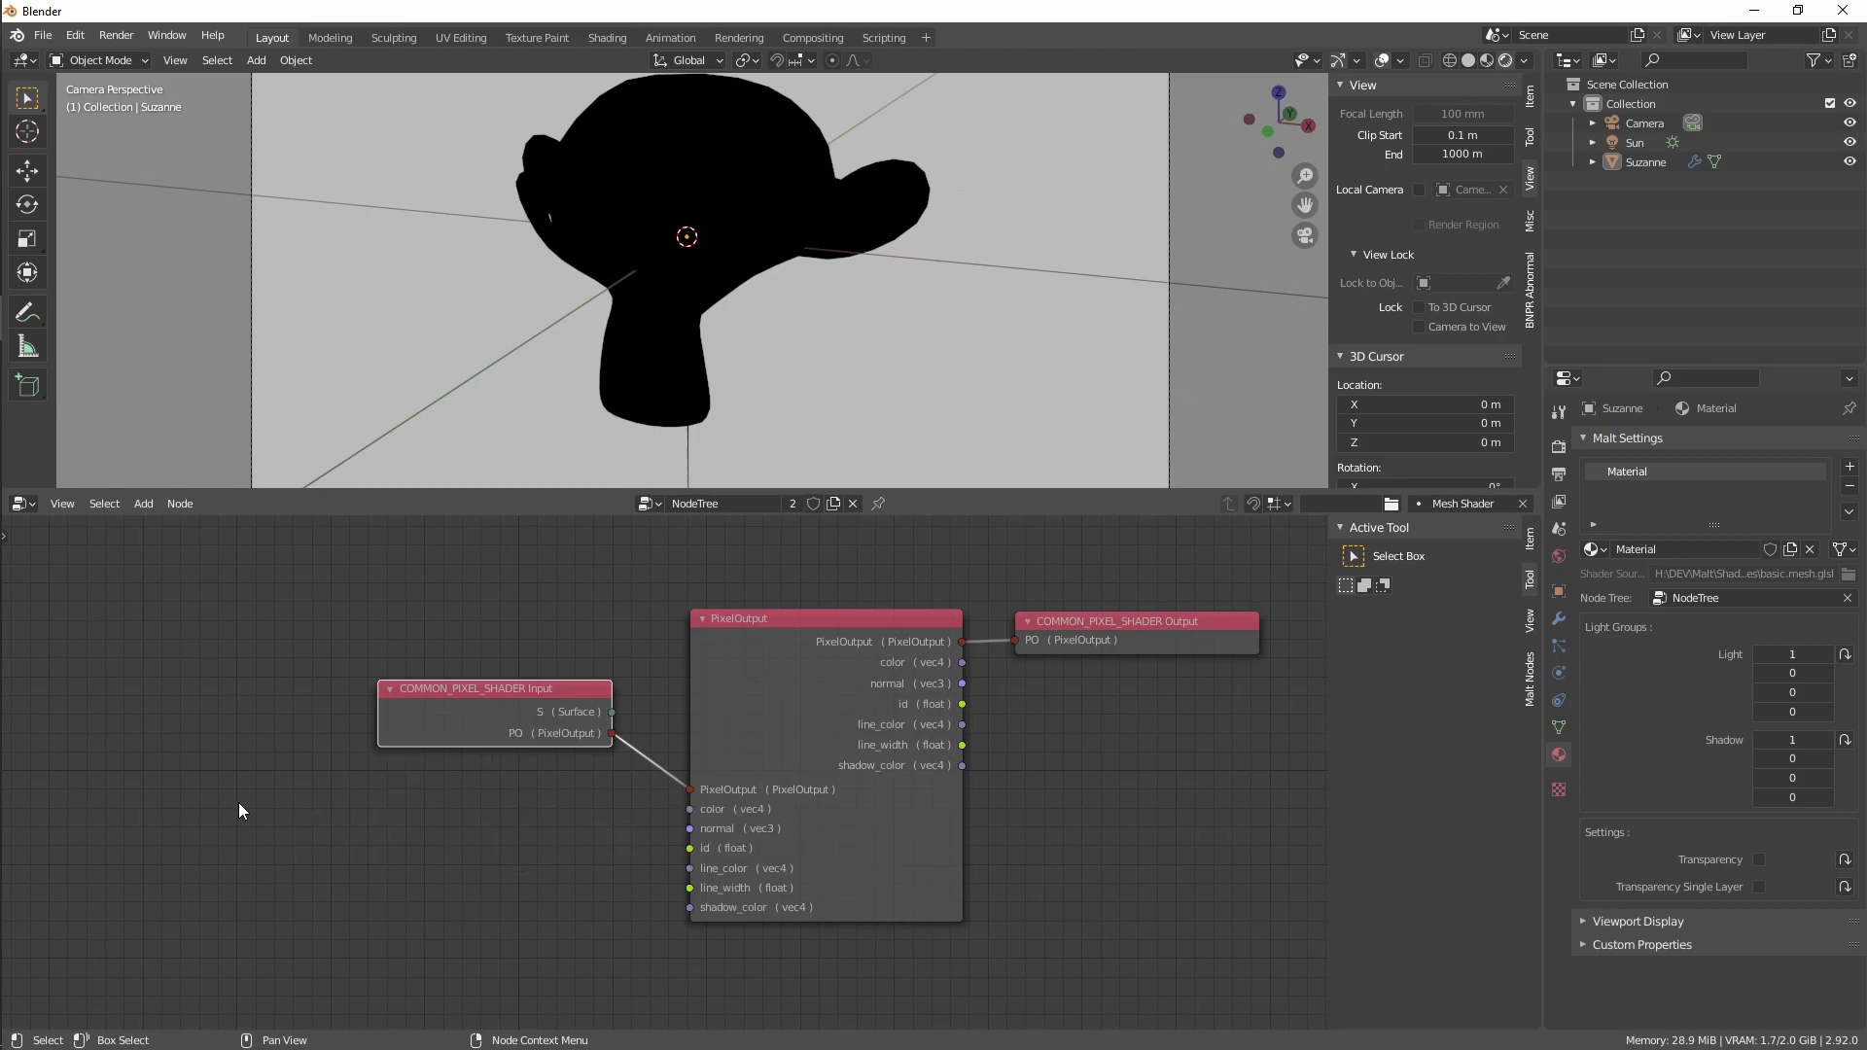
middle_drag(466, 761, 399, 729)
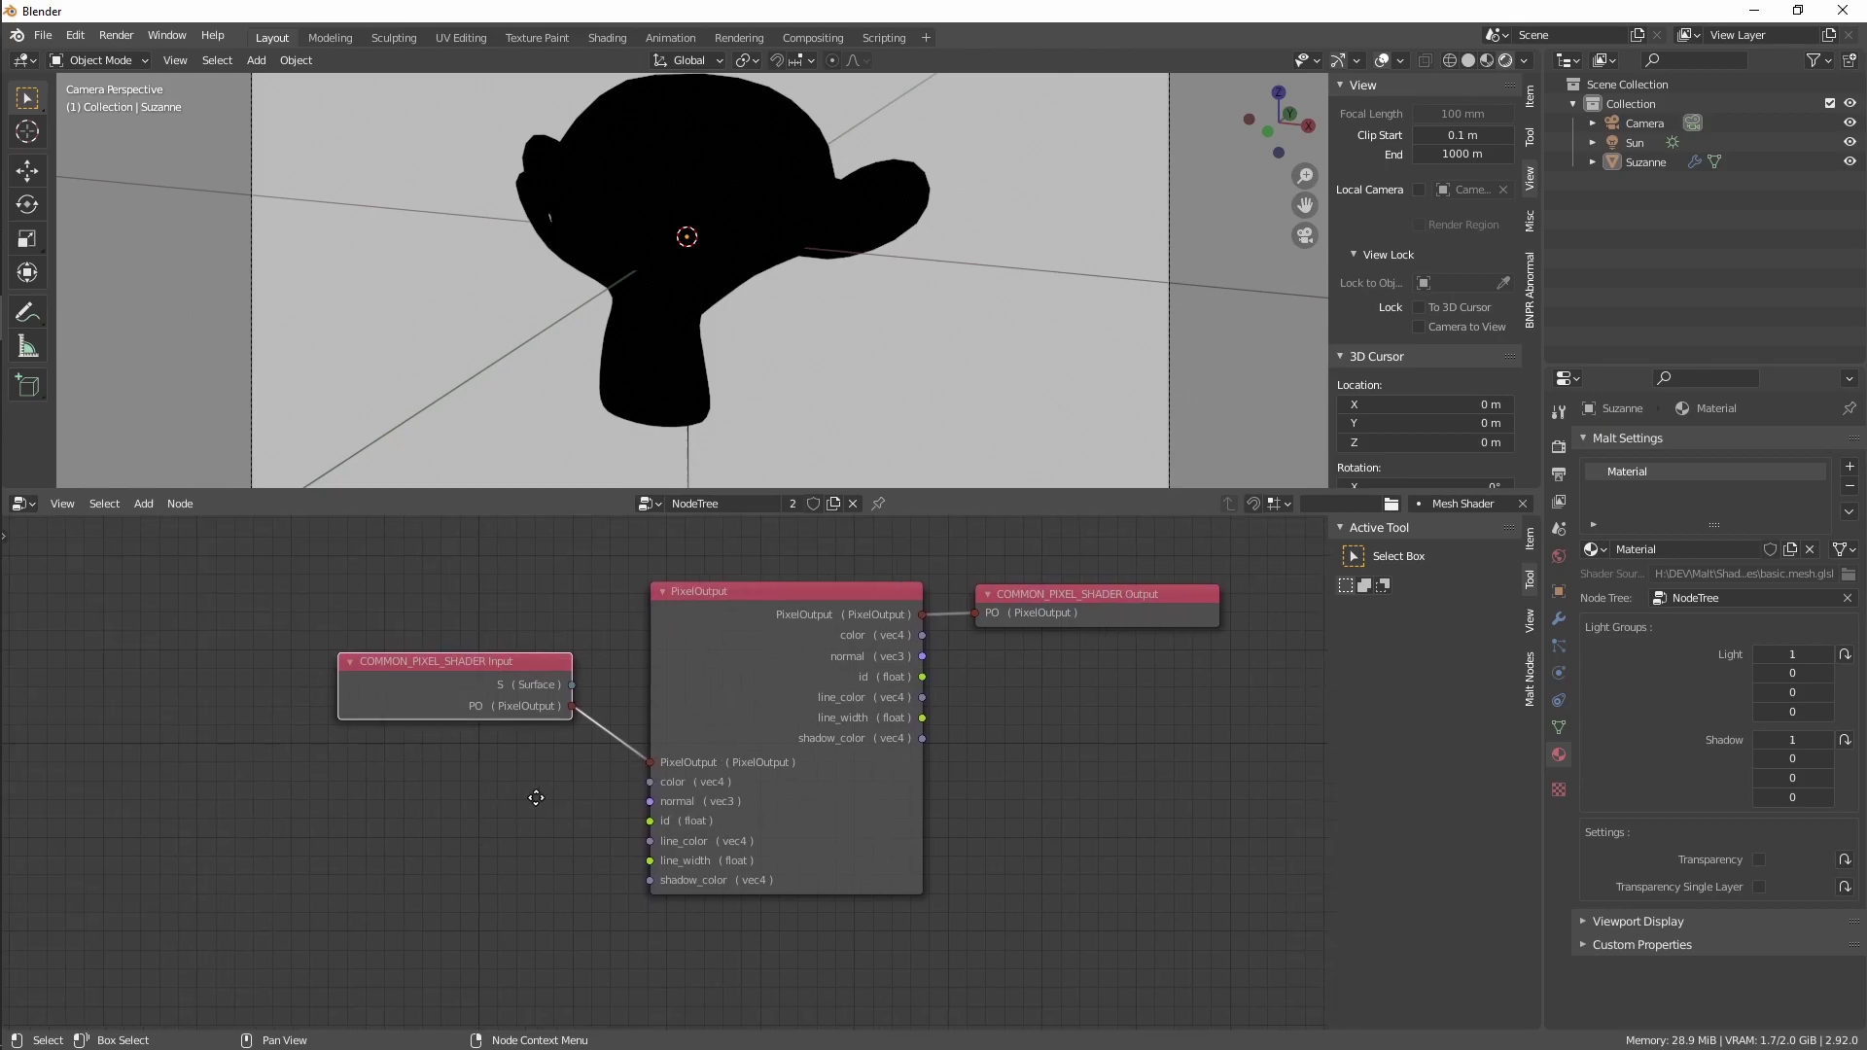
middle_drag(536, 797, 541, 806)
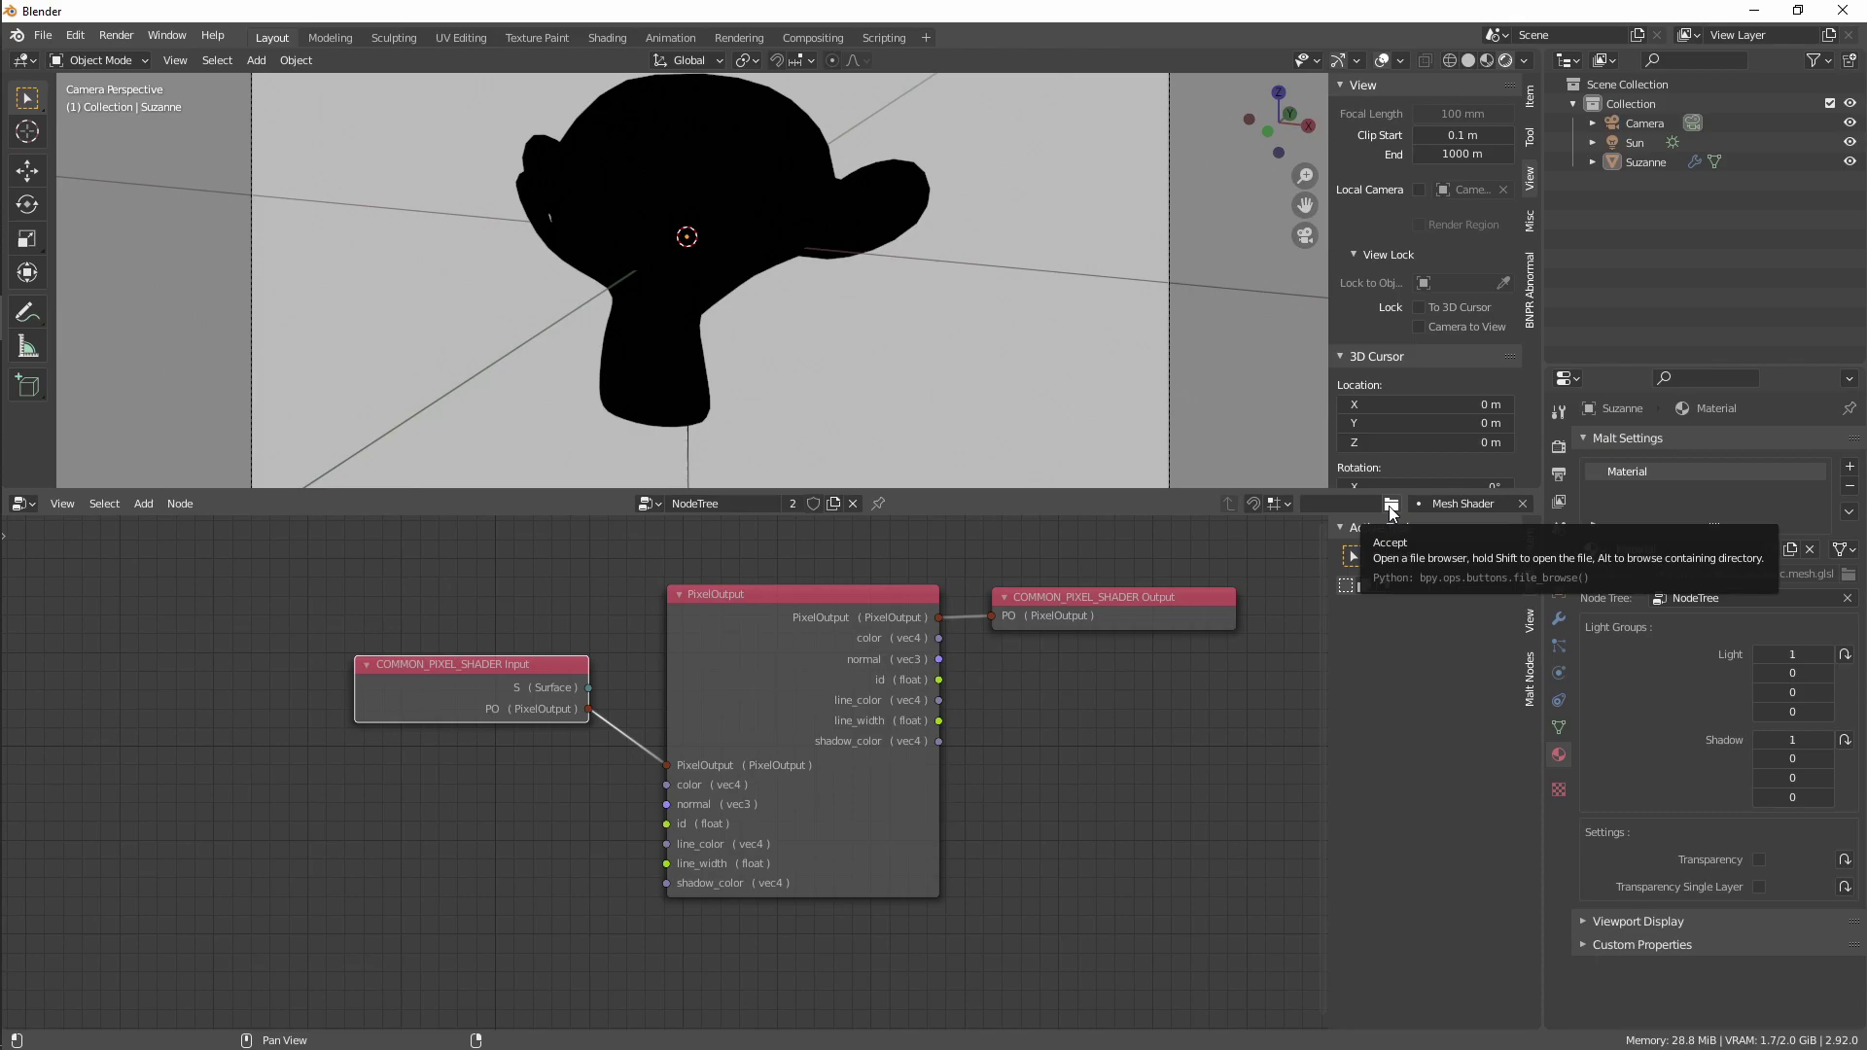
mouse_move(1167, 764)
middle_down()
mouse_move(1139, 780)
mouse_move(1158, 782)
middle_up()
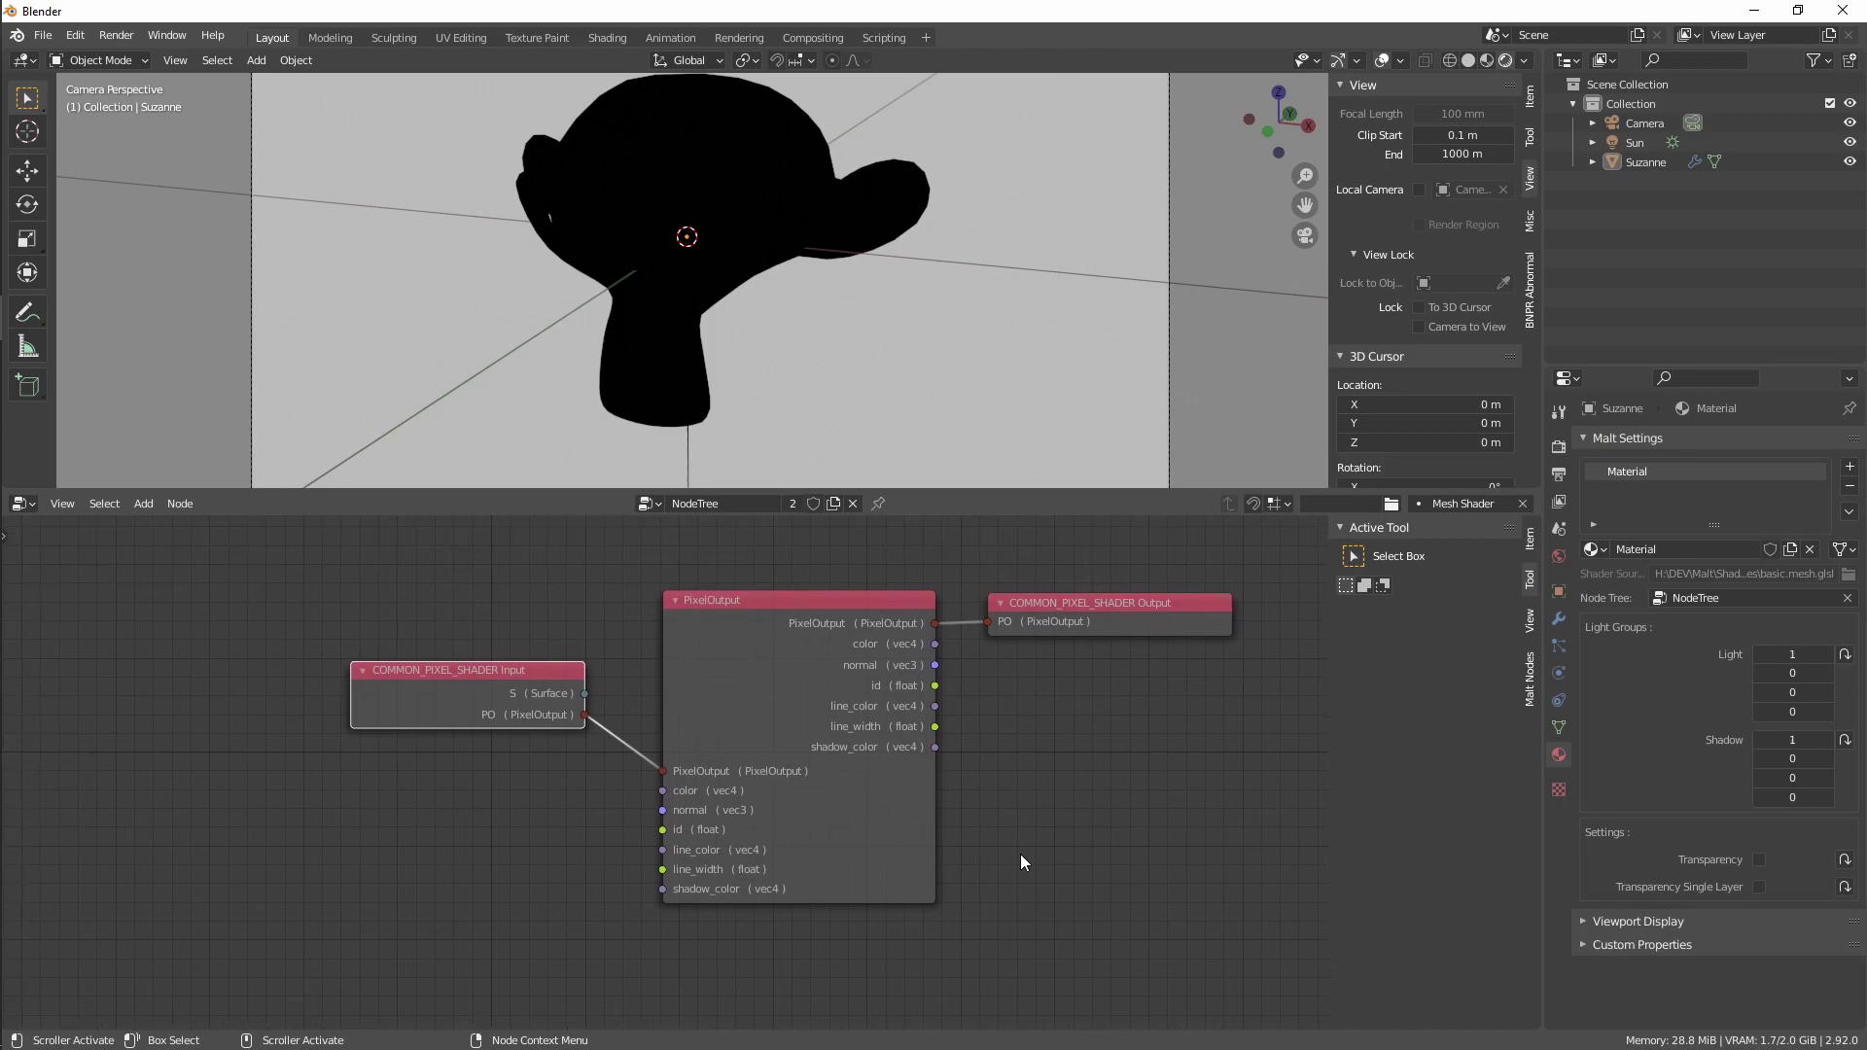
key(shift+a)
mouse_move(464, 838)
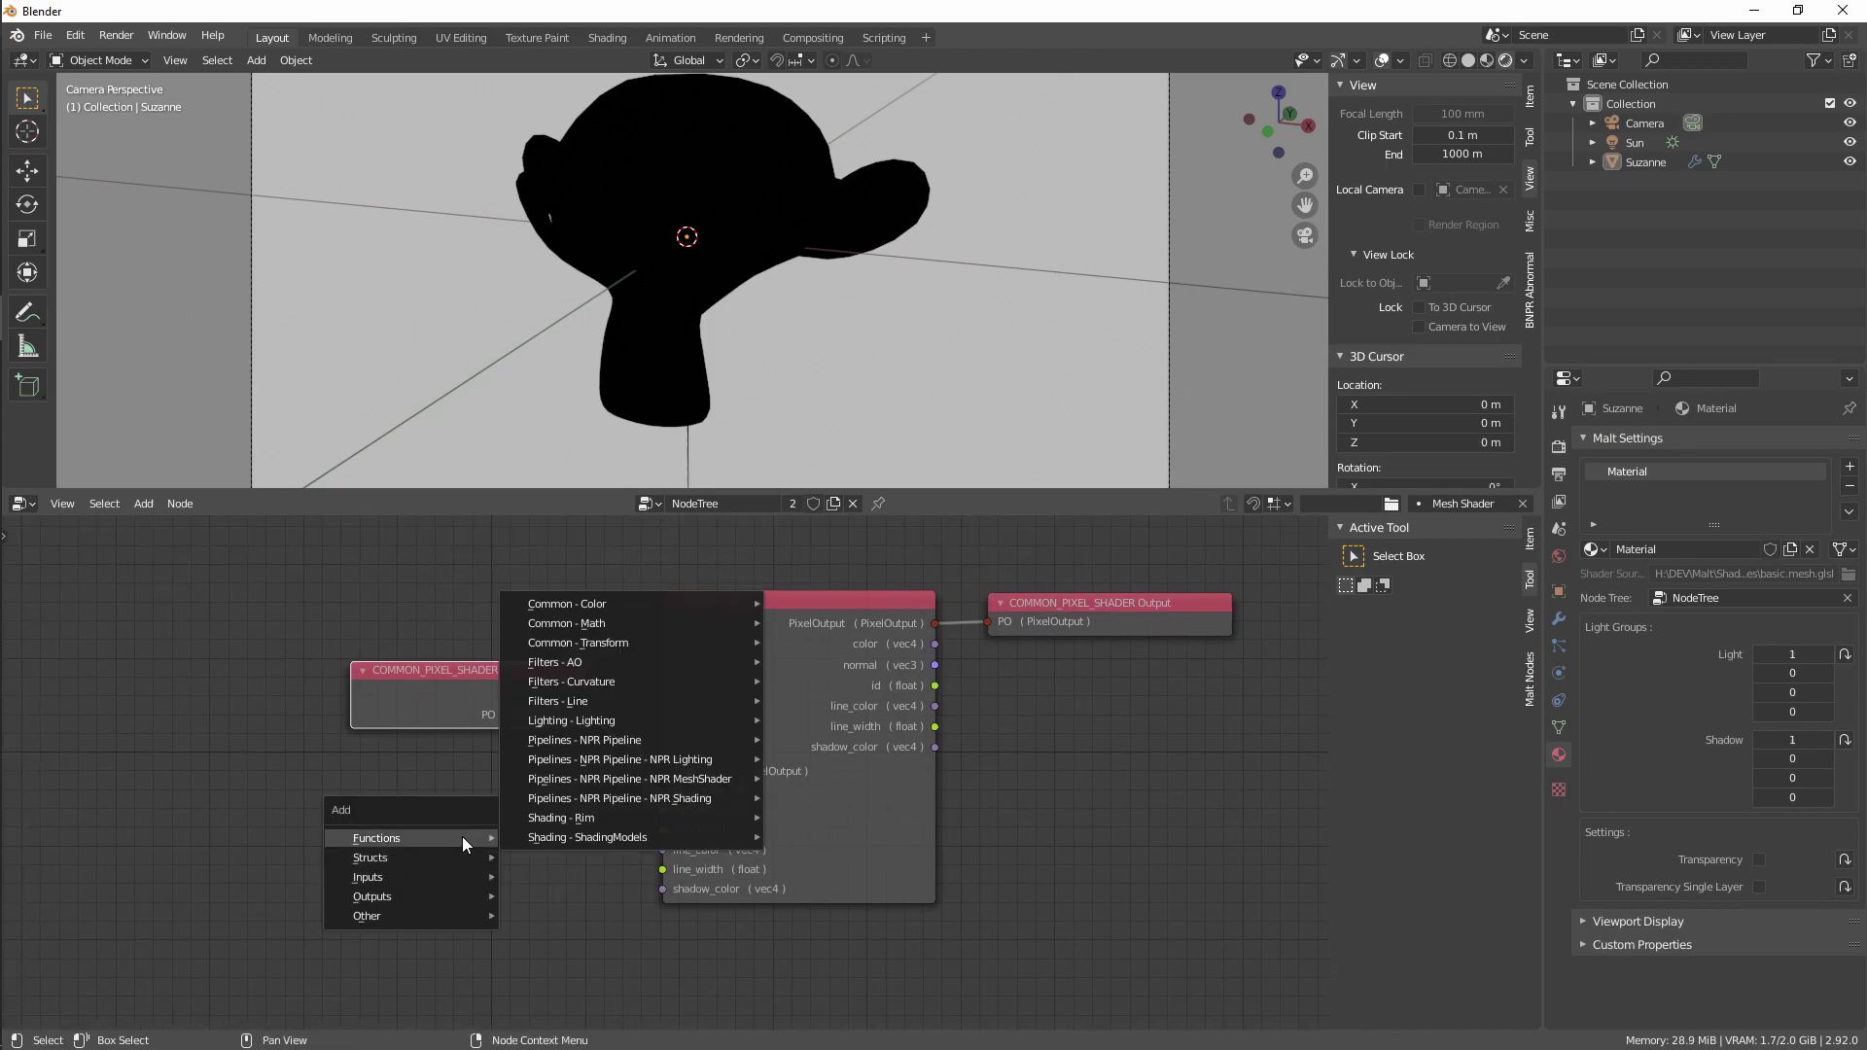
mouse_move(739, 760)
click(807, 757)
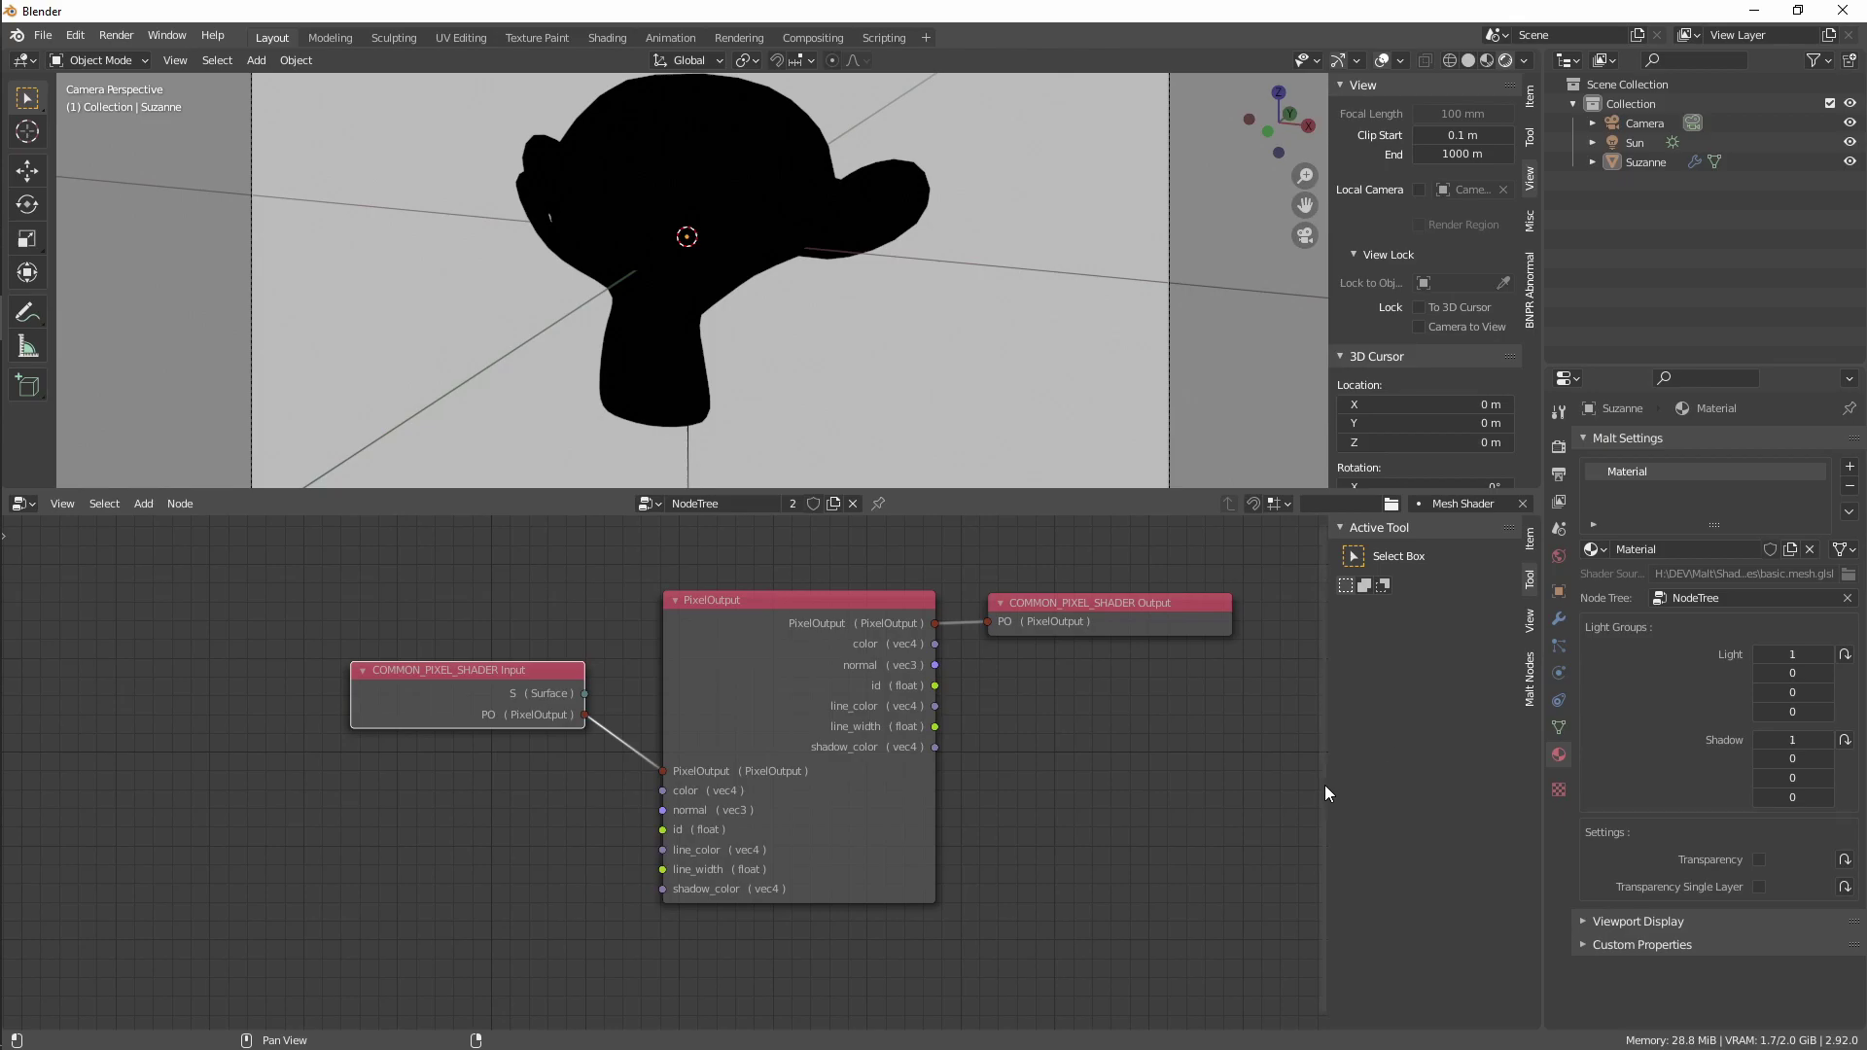
Load node_utils.glsl from the H:\DEV\Malt Nodes\ folder as the node tree's custom library file
click(1390, 504)
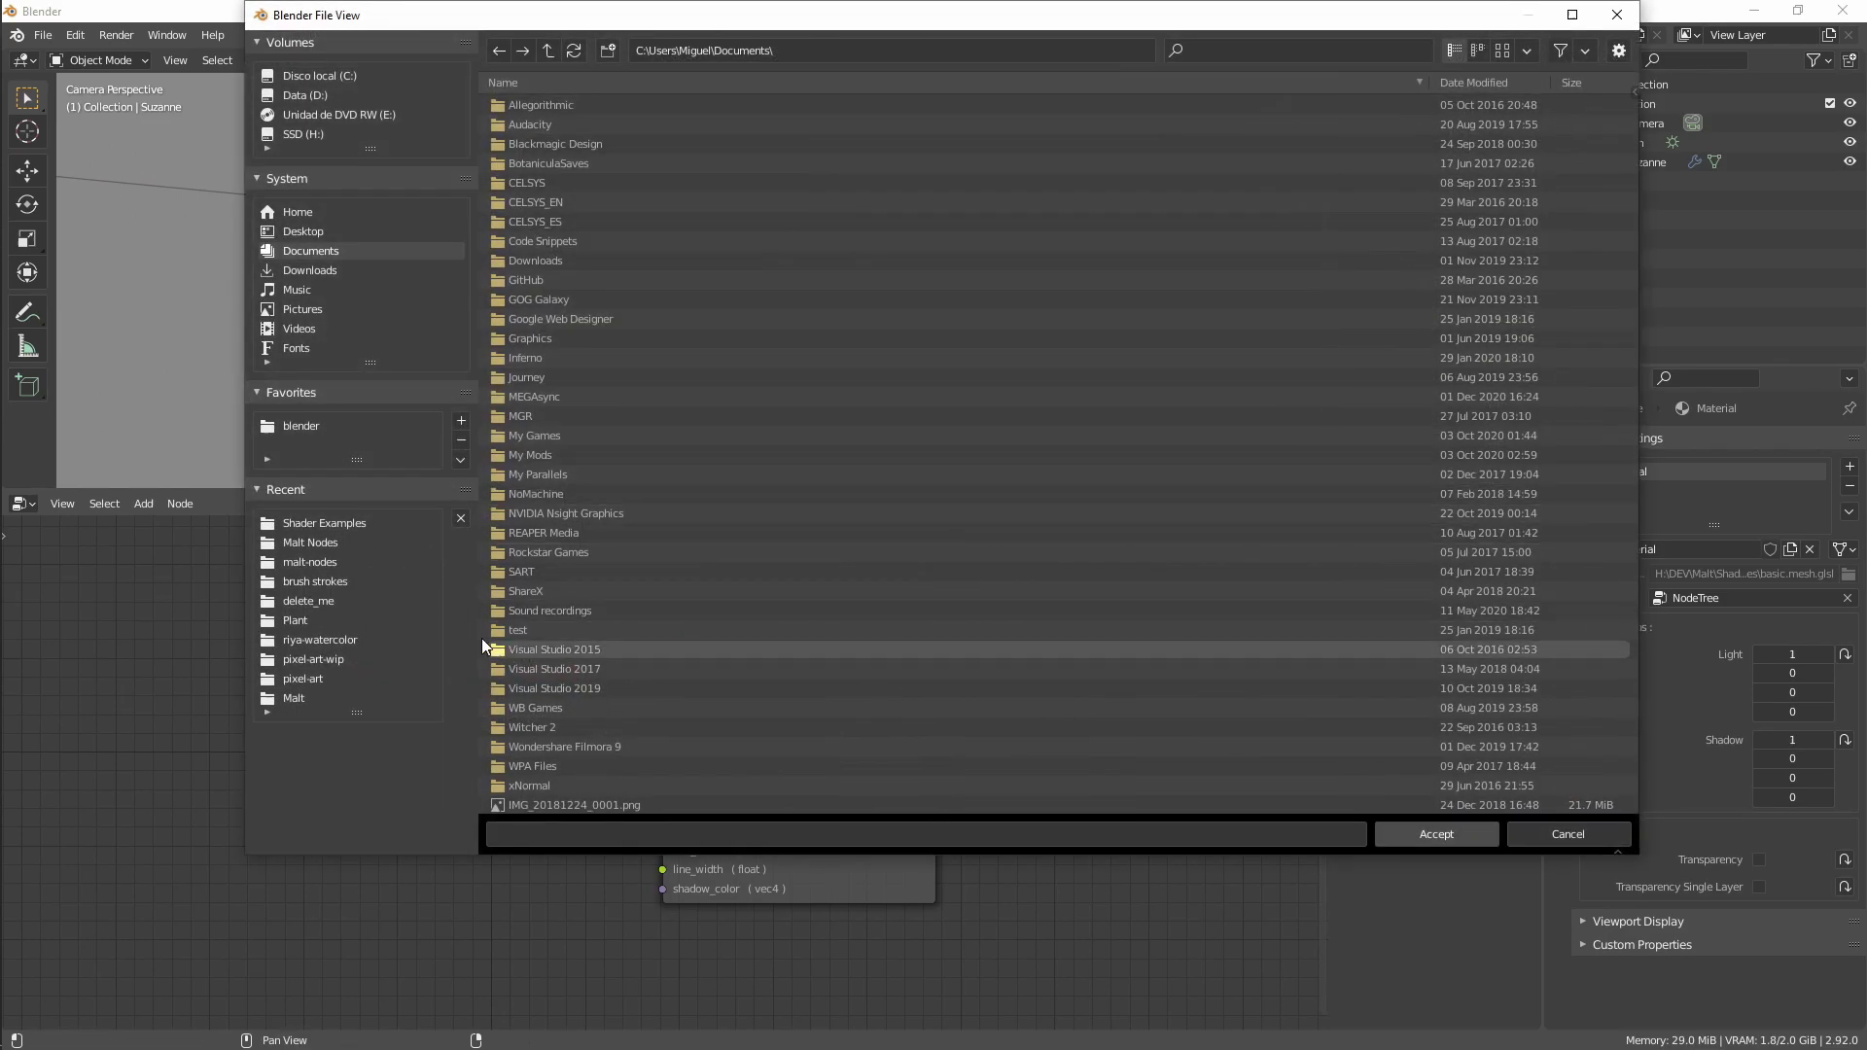
click(321, 546)
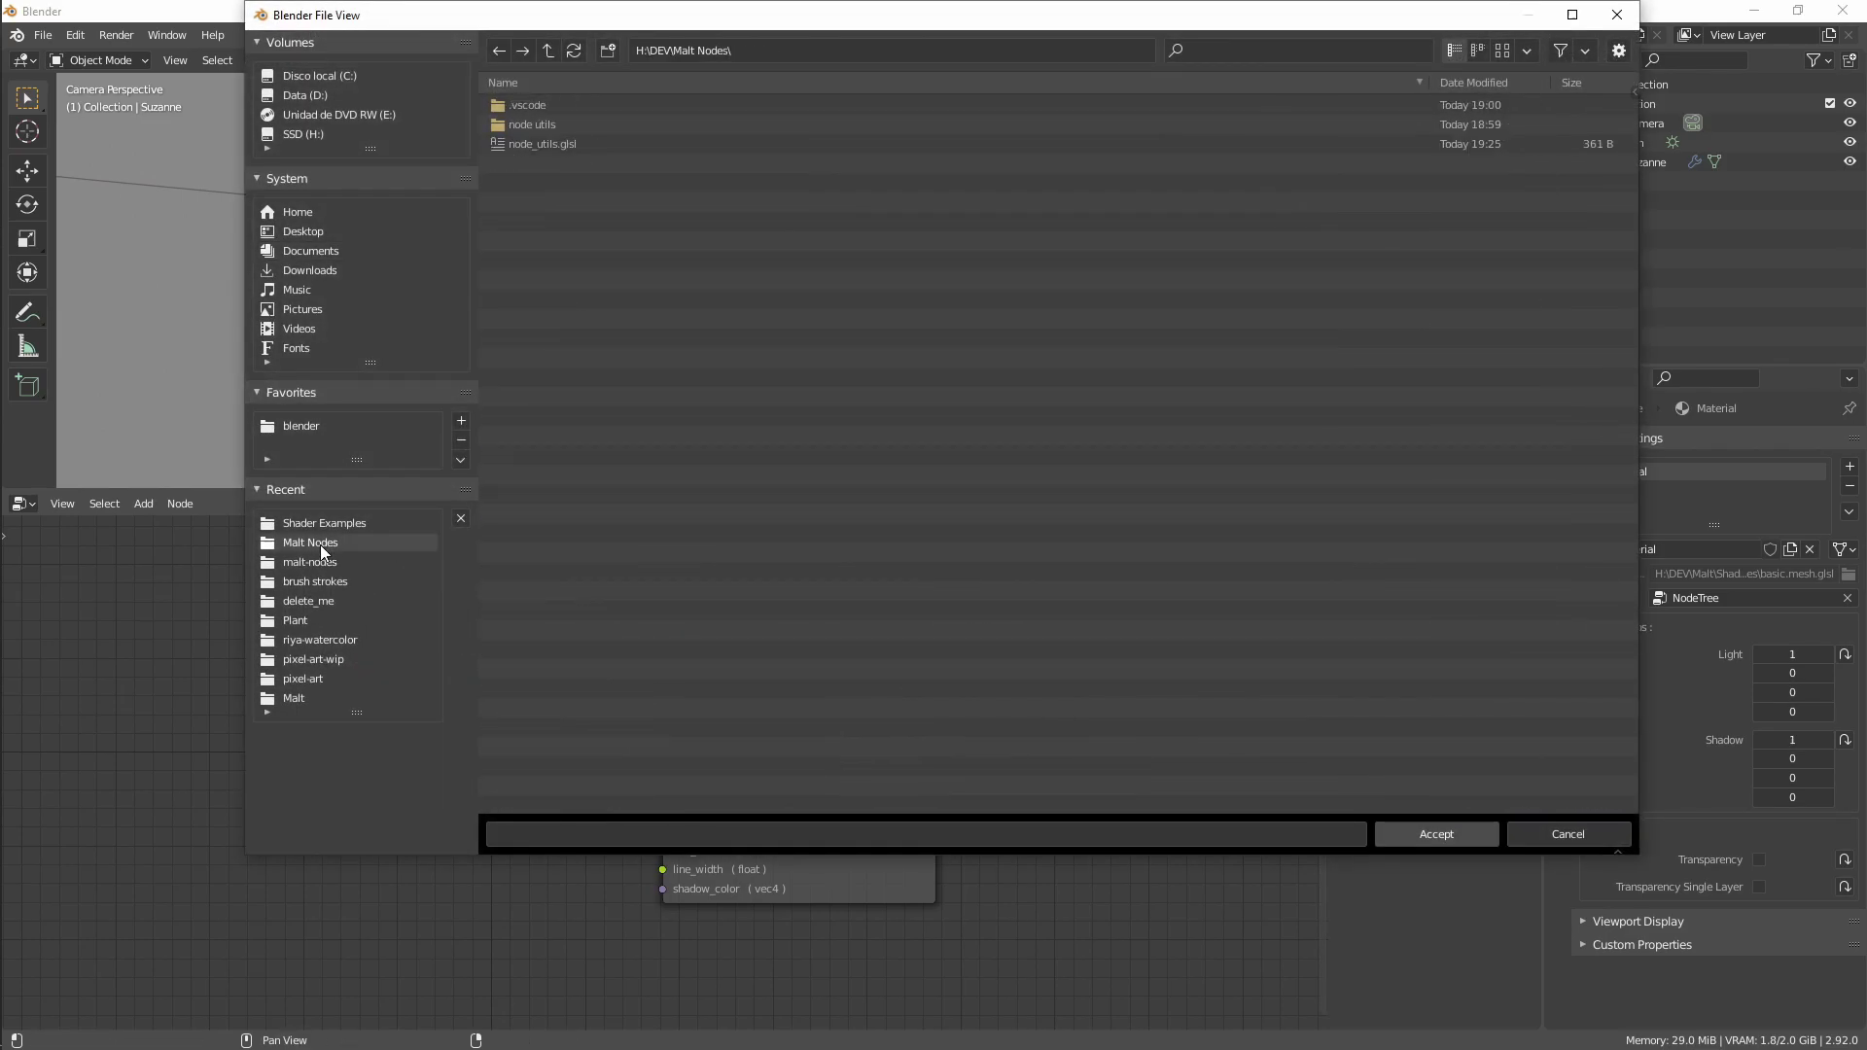
click(543, 143)
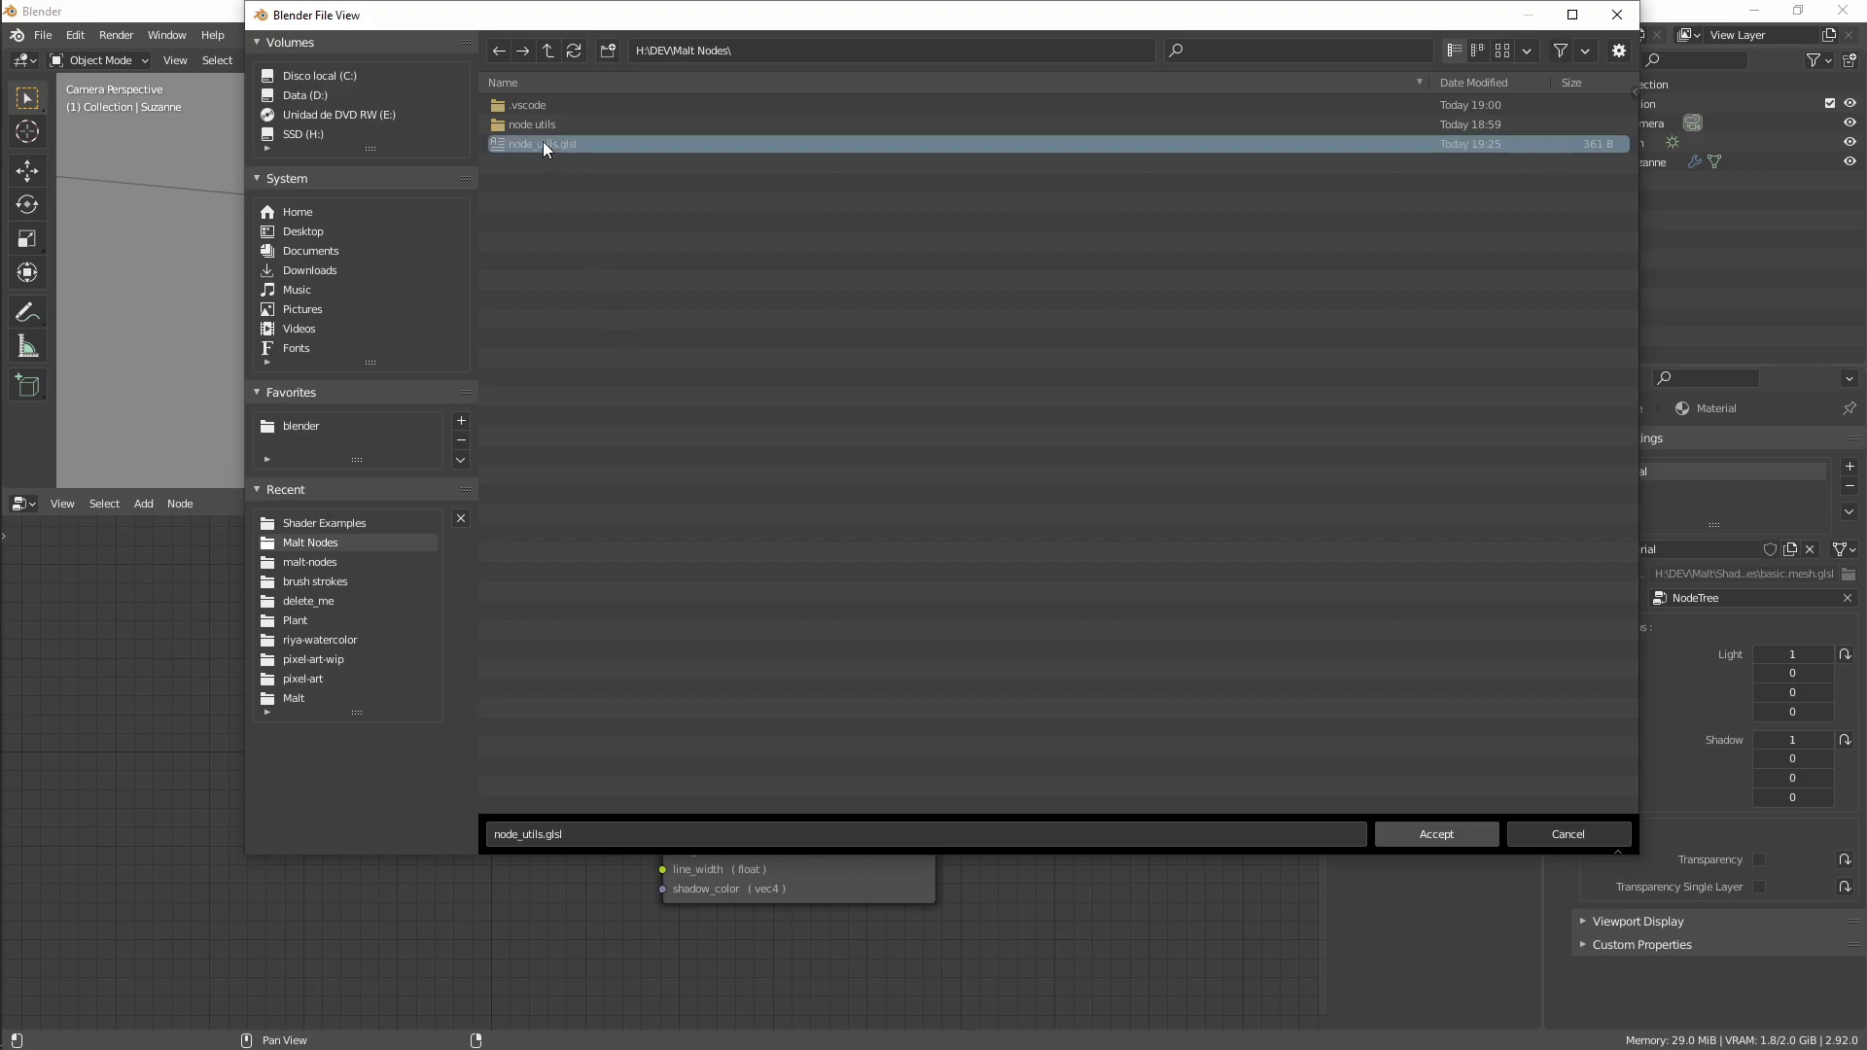
click(1442, 832)
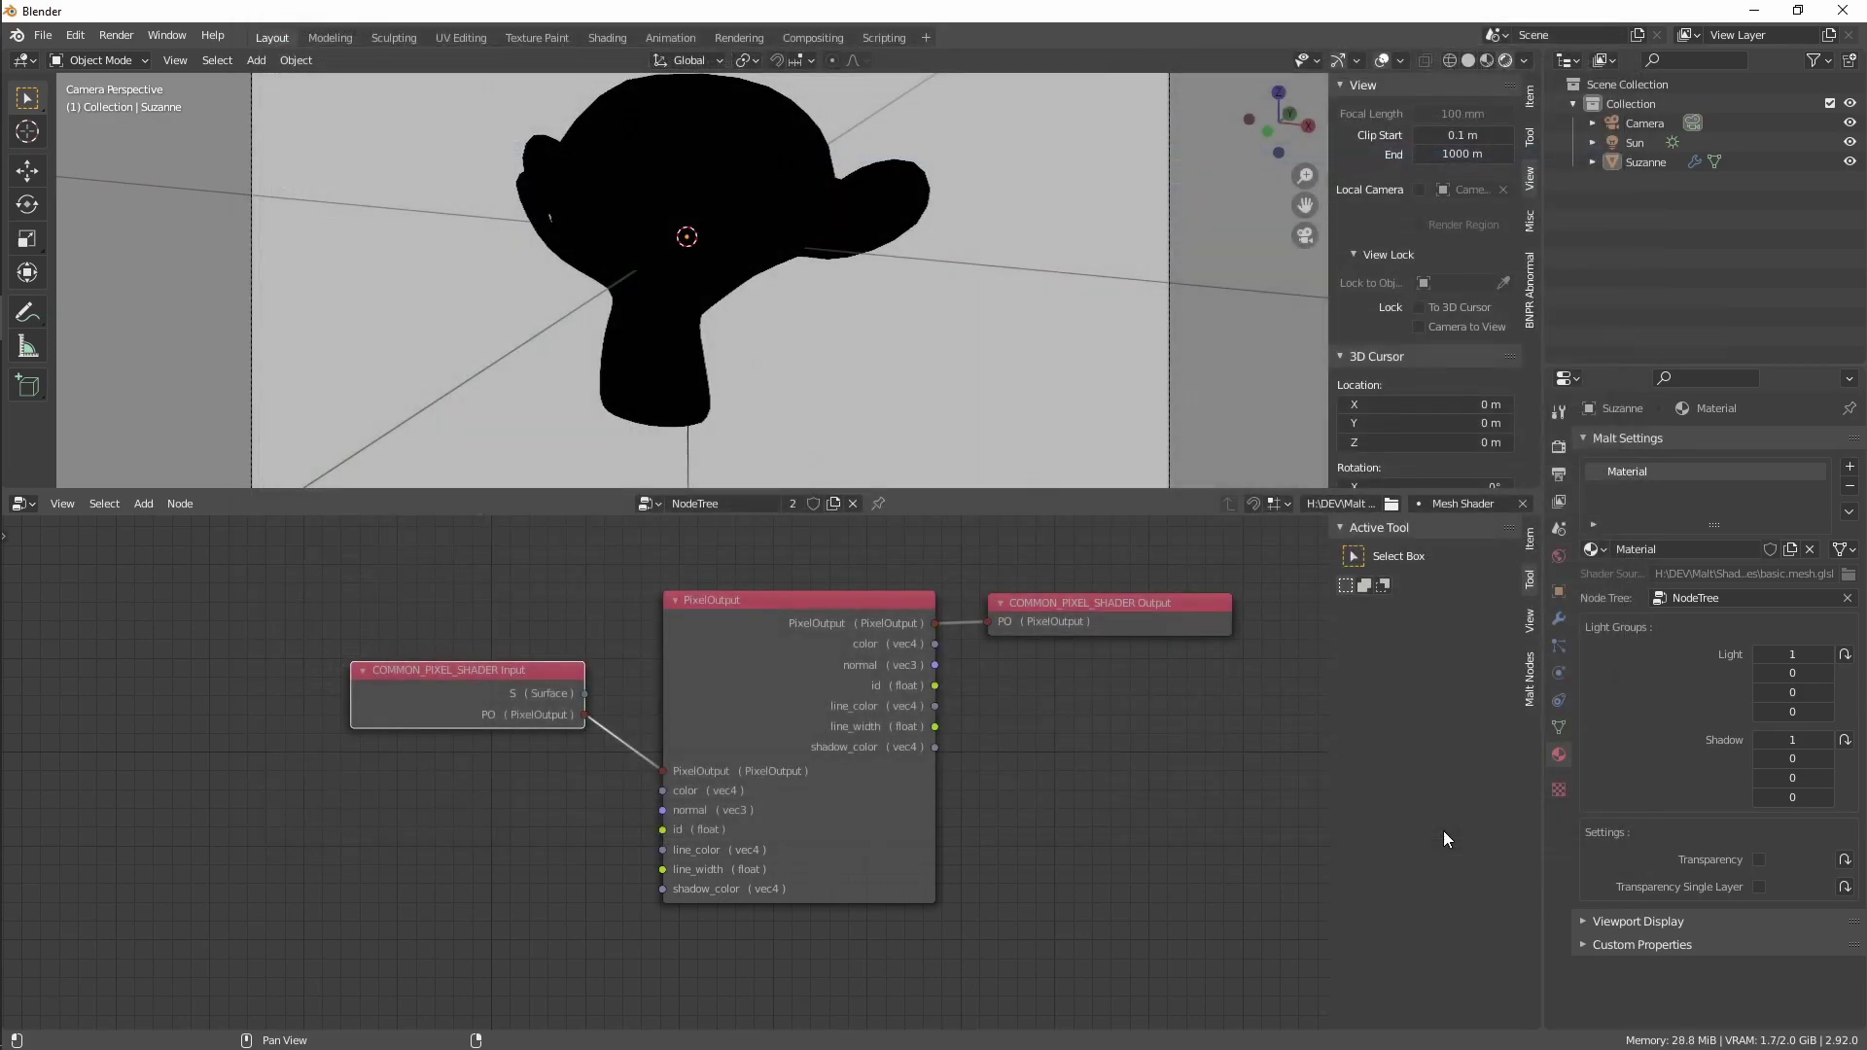
Add a vec4 property node from node utils below the COMMON_PIXEL_SHADER Input node and connect its result to PixelOutput's color input
middle_drag(1184, 831, 1139, 780)
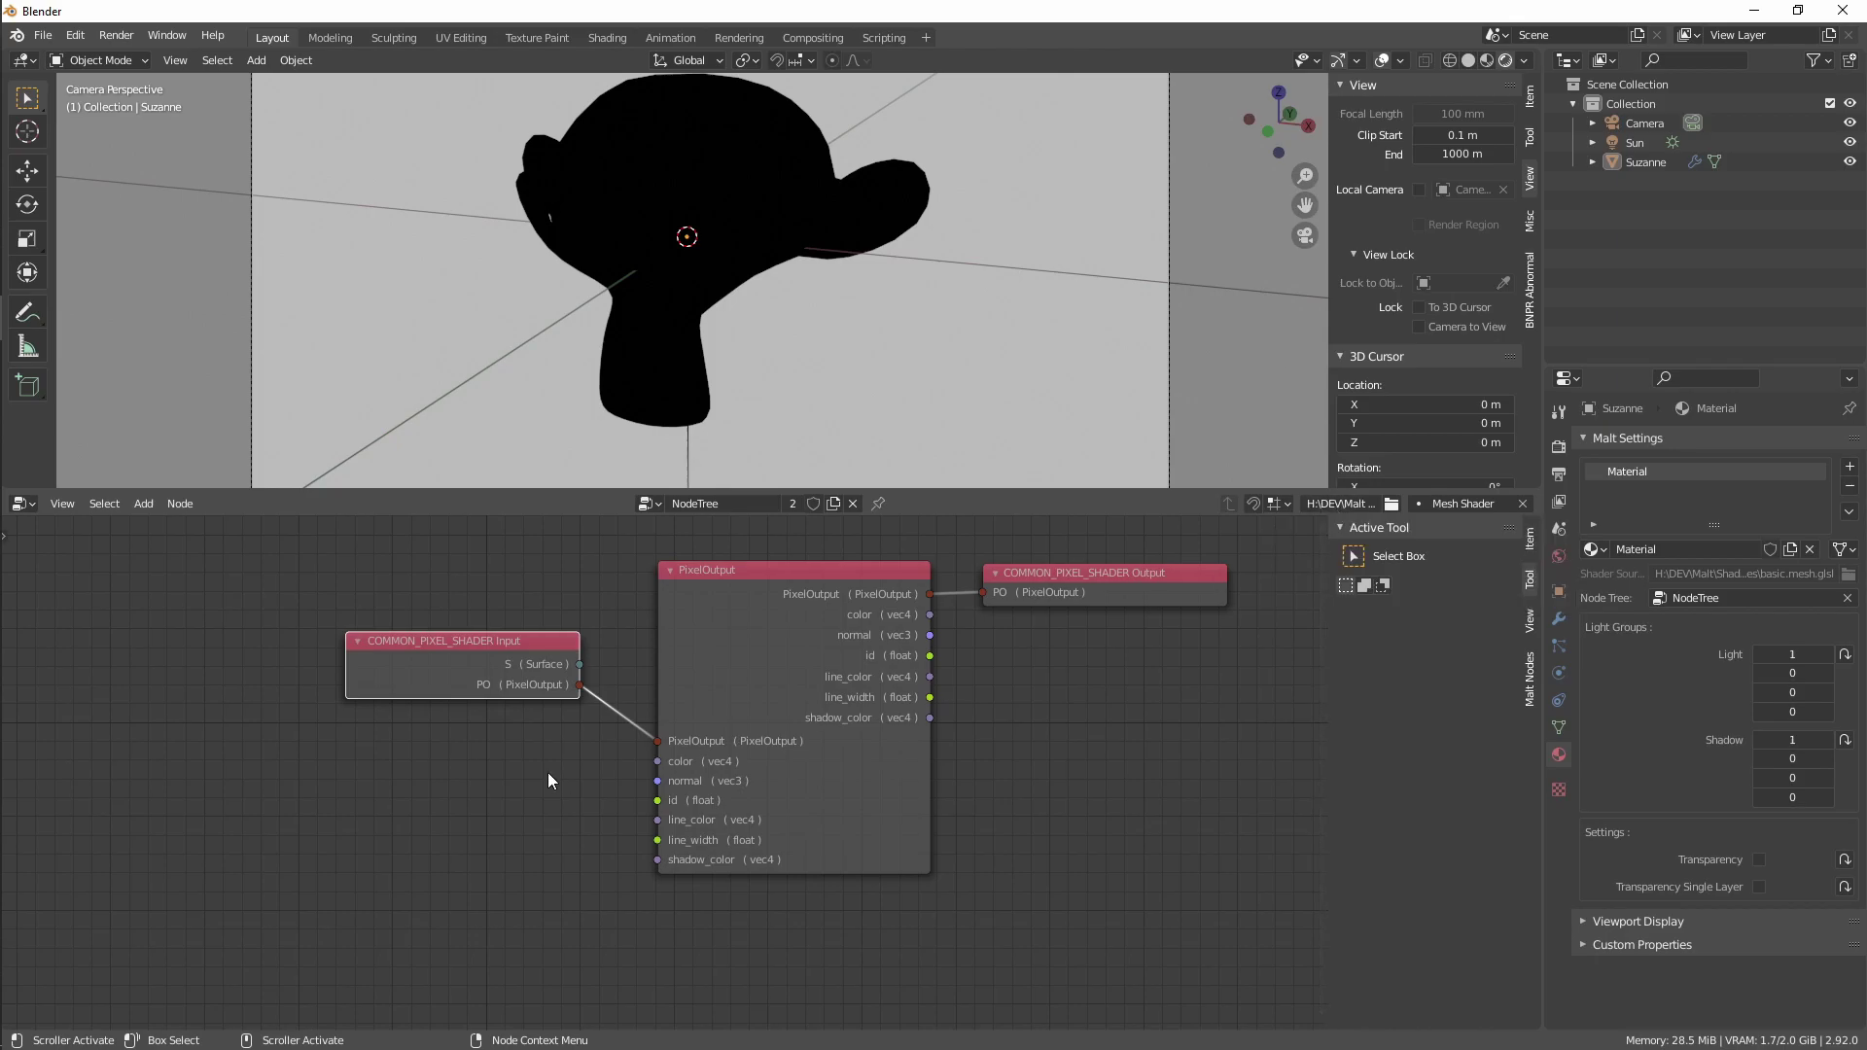
middle_drag(357, 806, 390, 789)
key(shift+a)
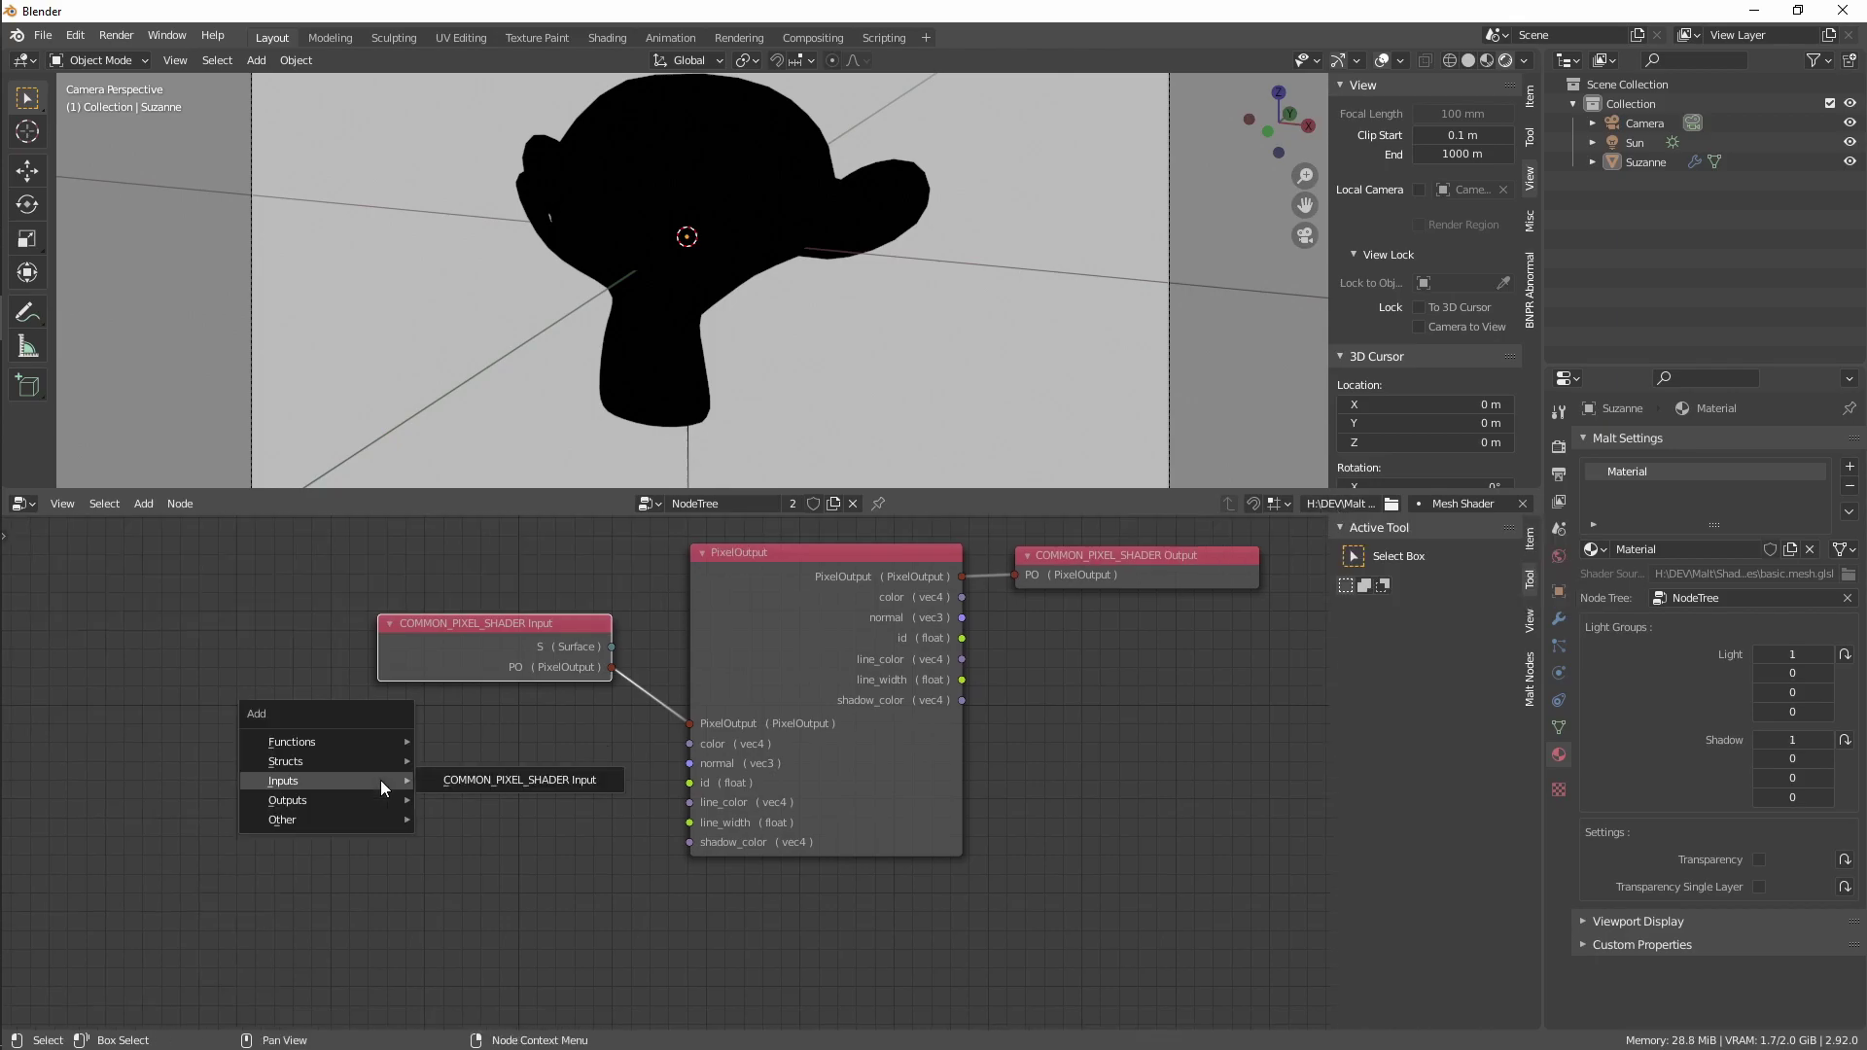
mouse_move(370, 745)
mouse_move(456, 745)
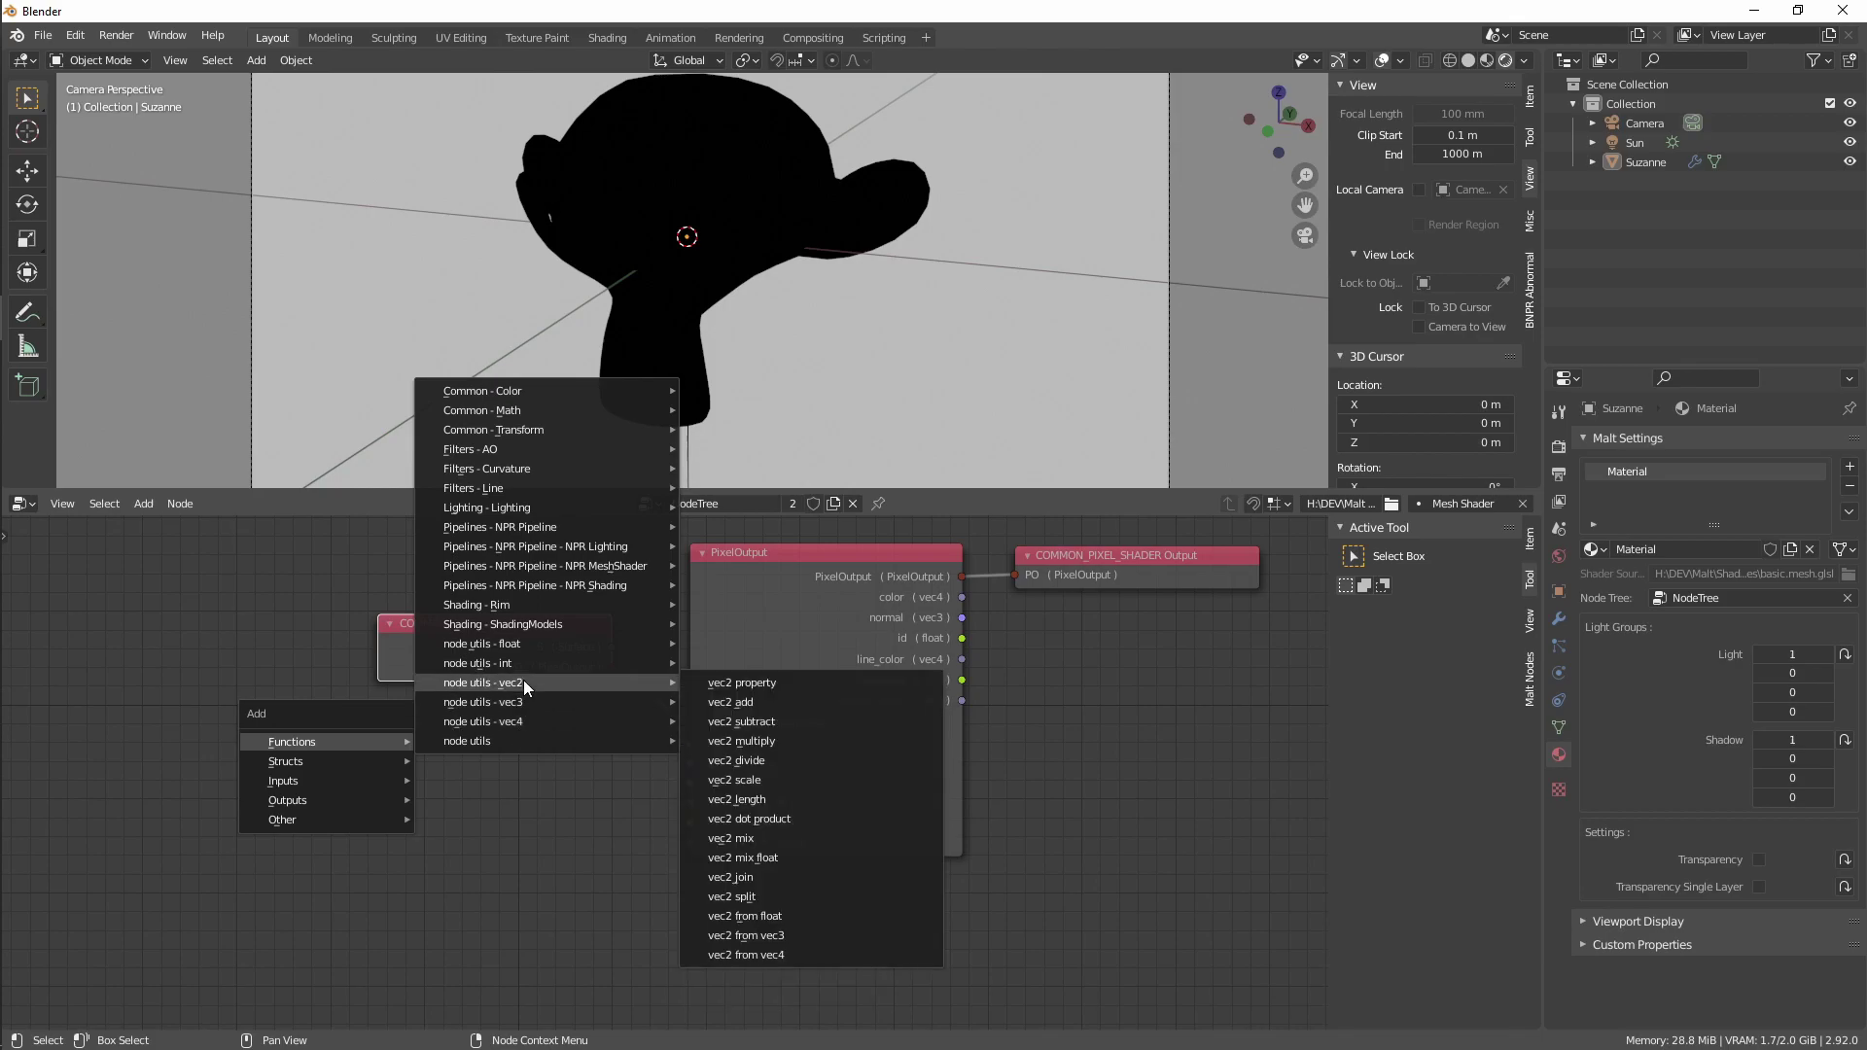
mouse_move(522, 662)
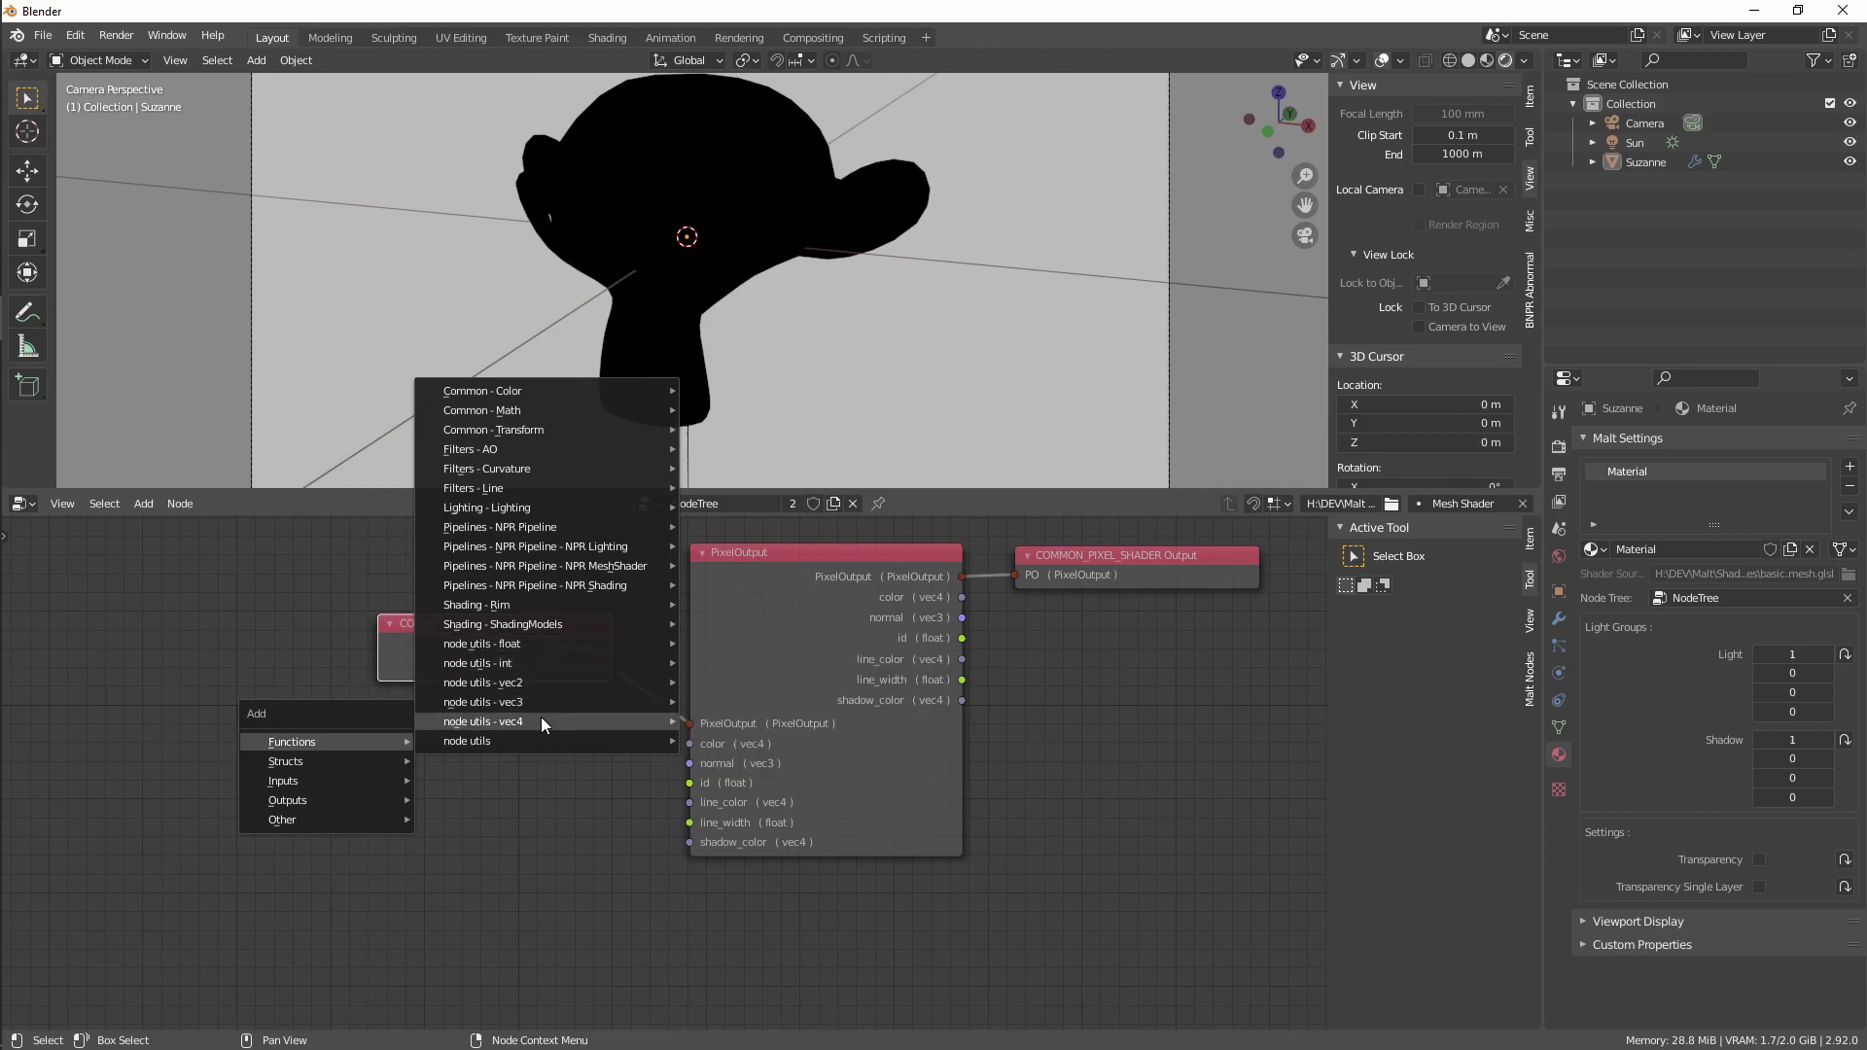
mouse_move(541, 718)
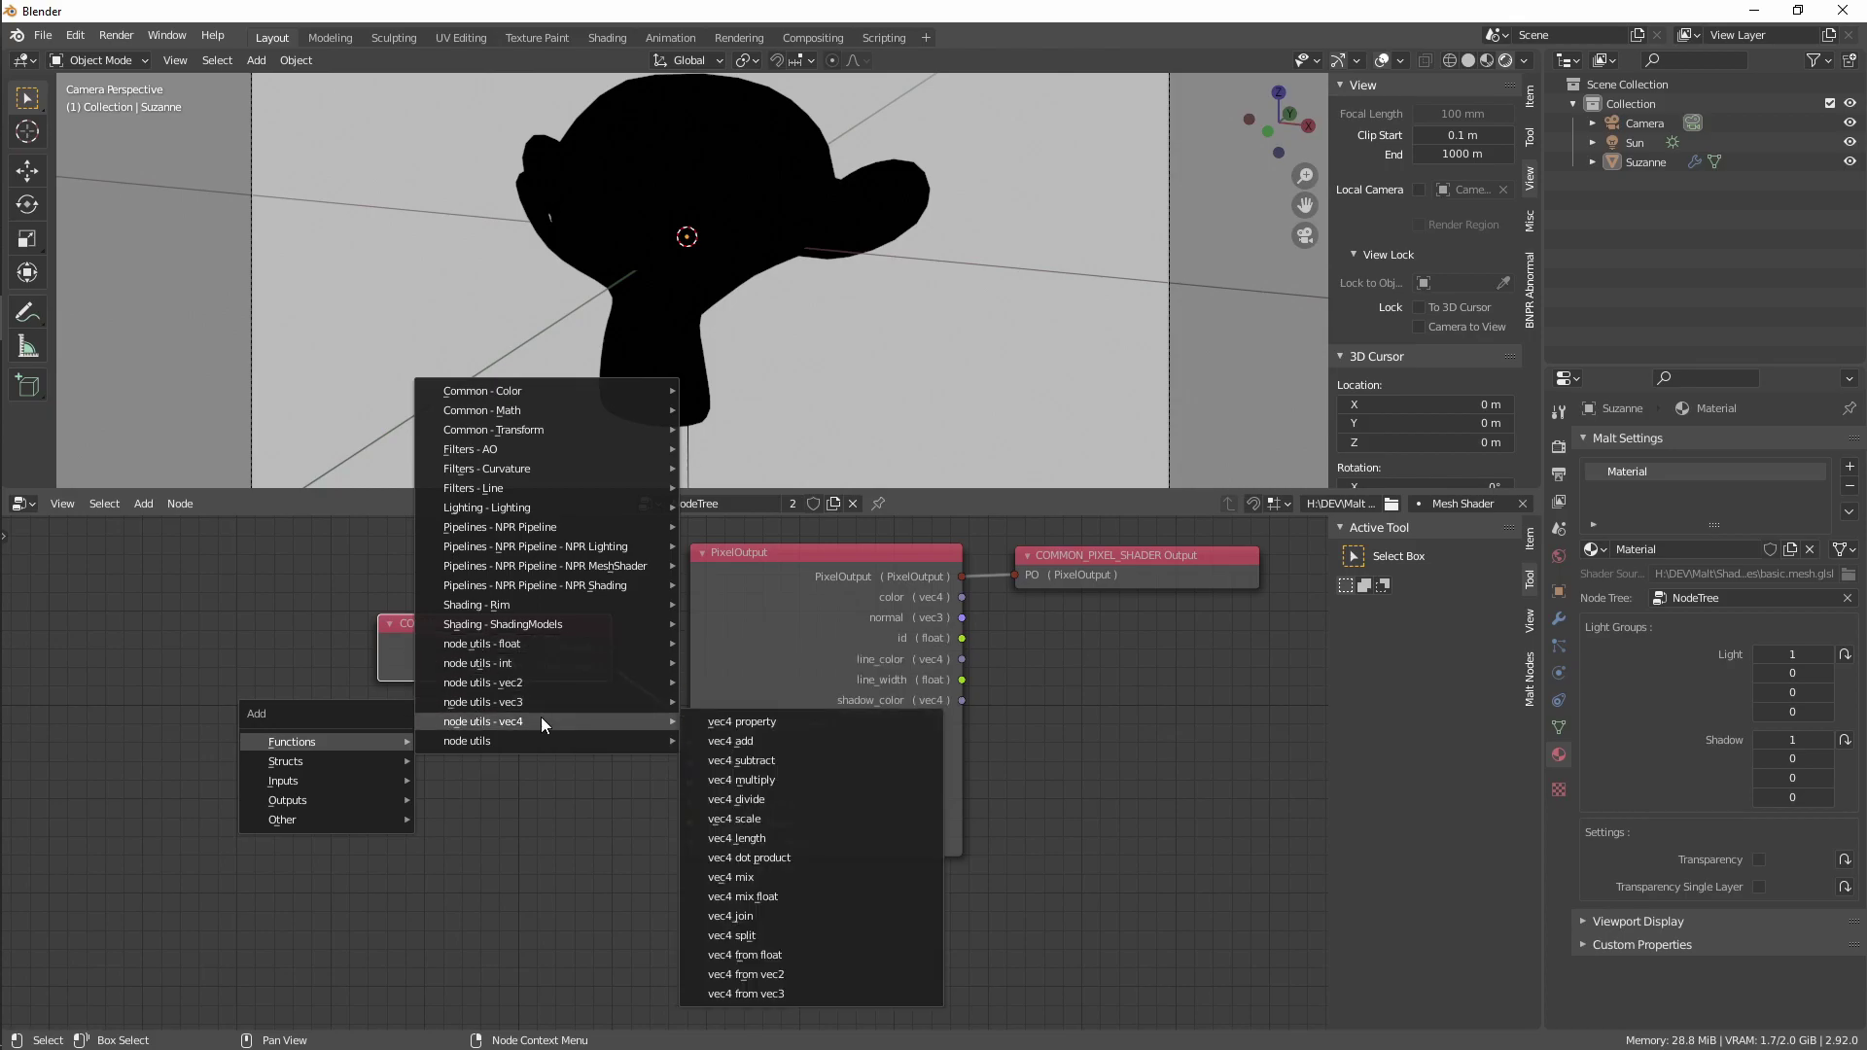
click(772, 721)
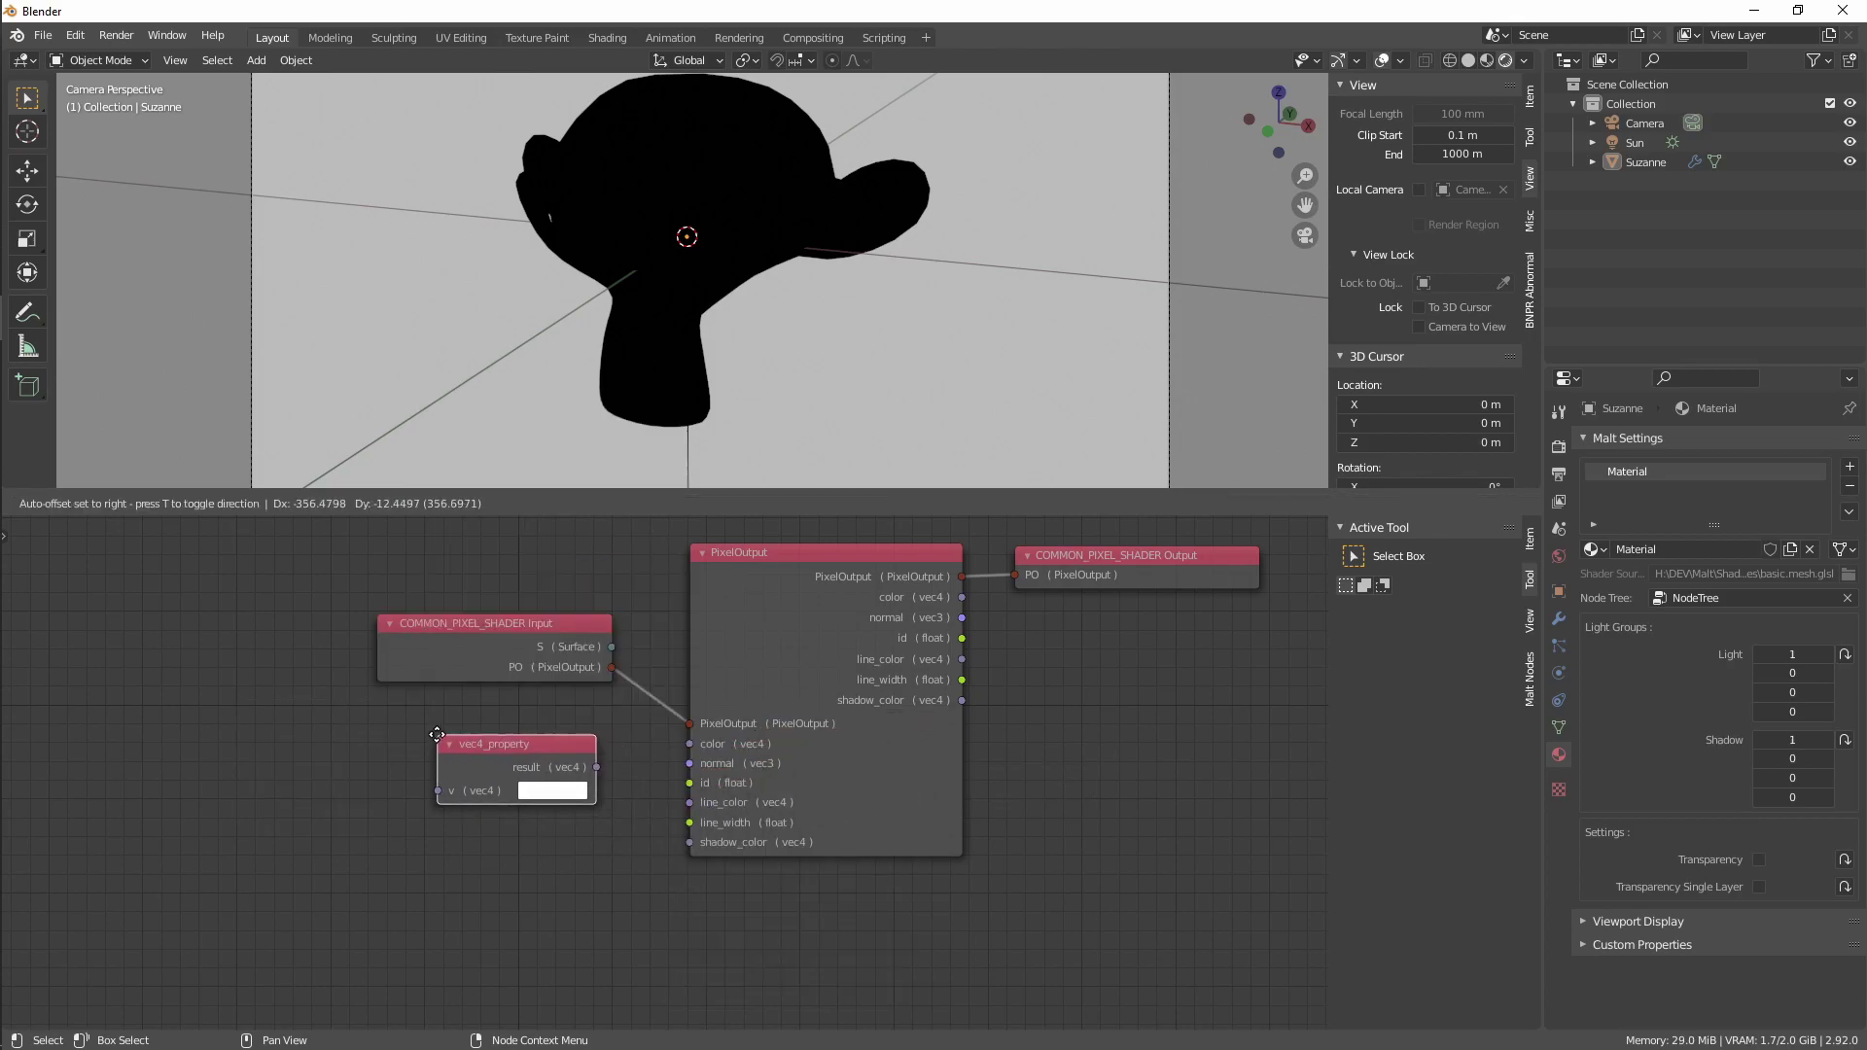
click(439, 737)
drag(597, 767, 683, 759)
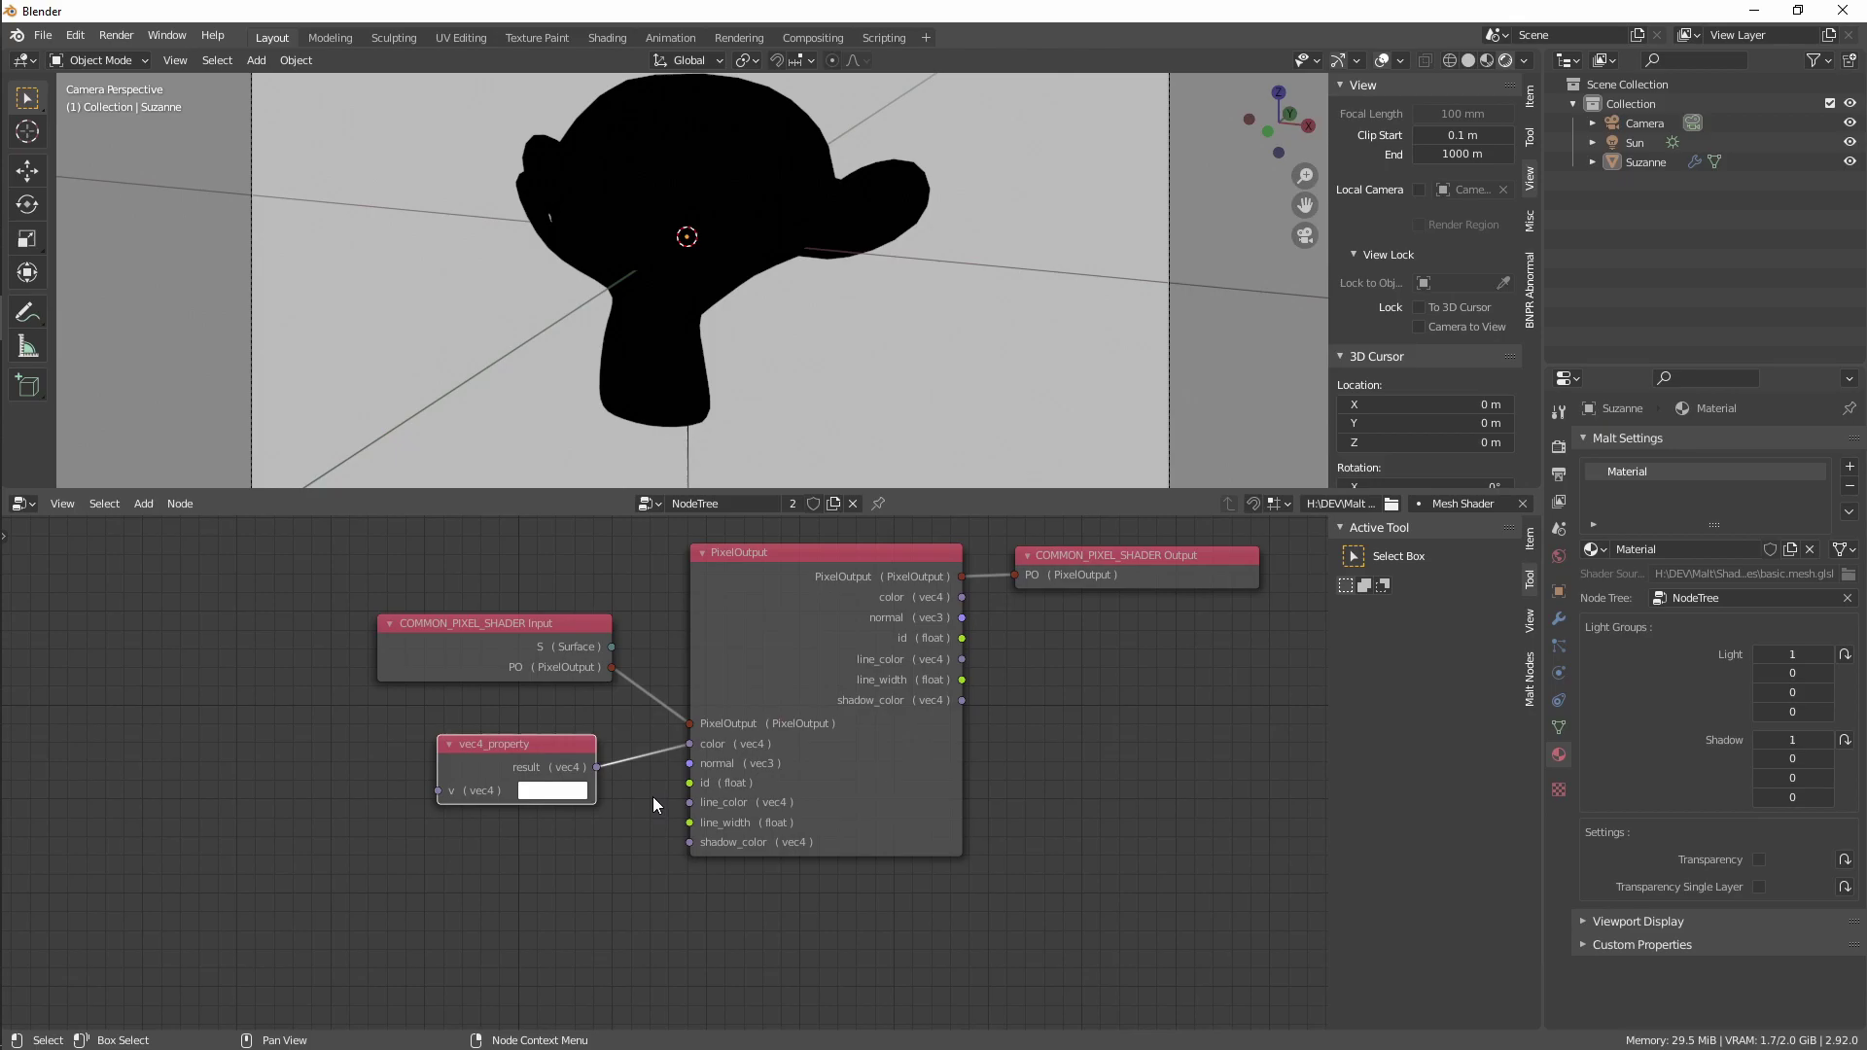
Change the vec4_property node's color to a light pink with saturation about 0.366 and value about 0.890
click(569, 790)
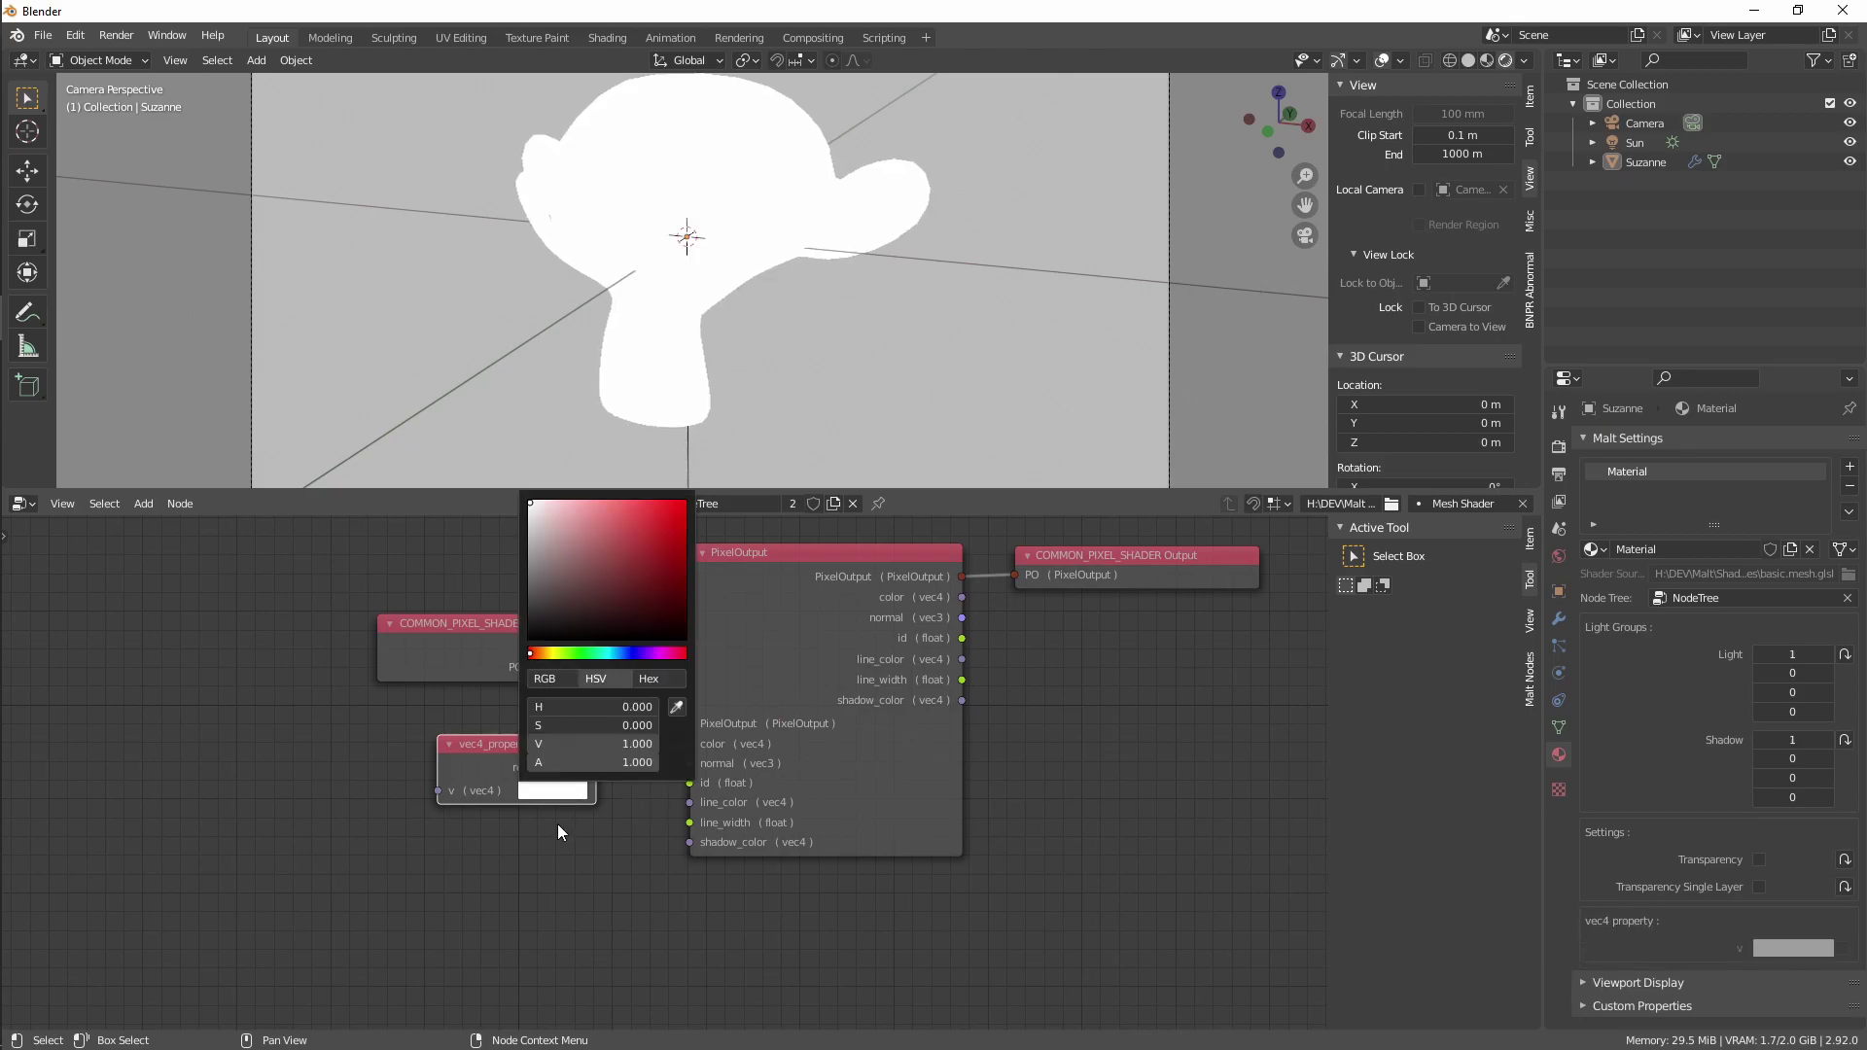
drag(604, 567, 562, 516)
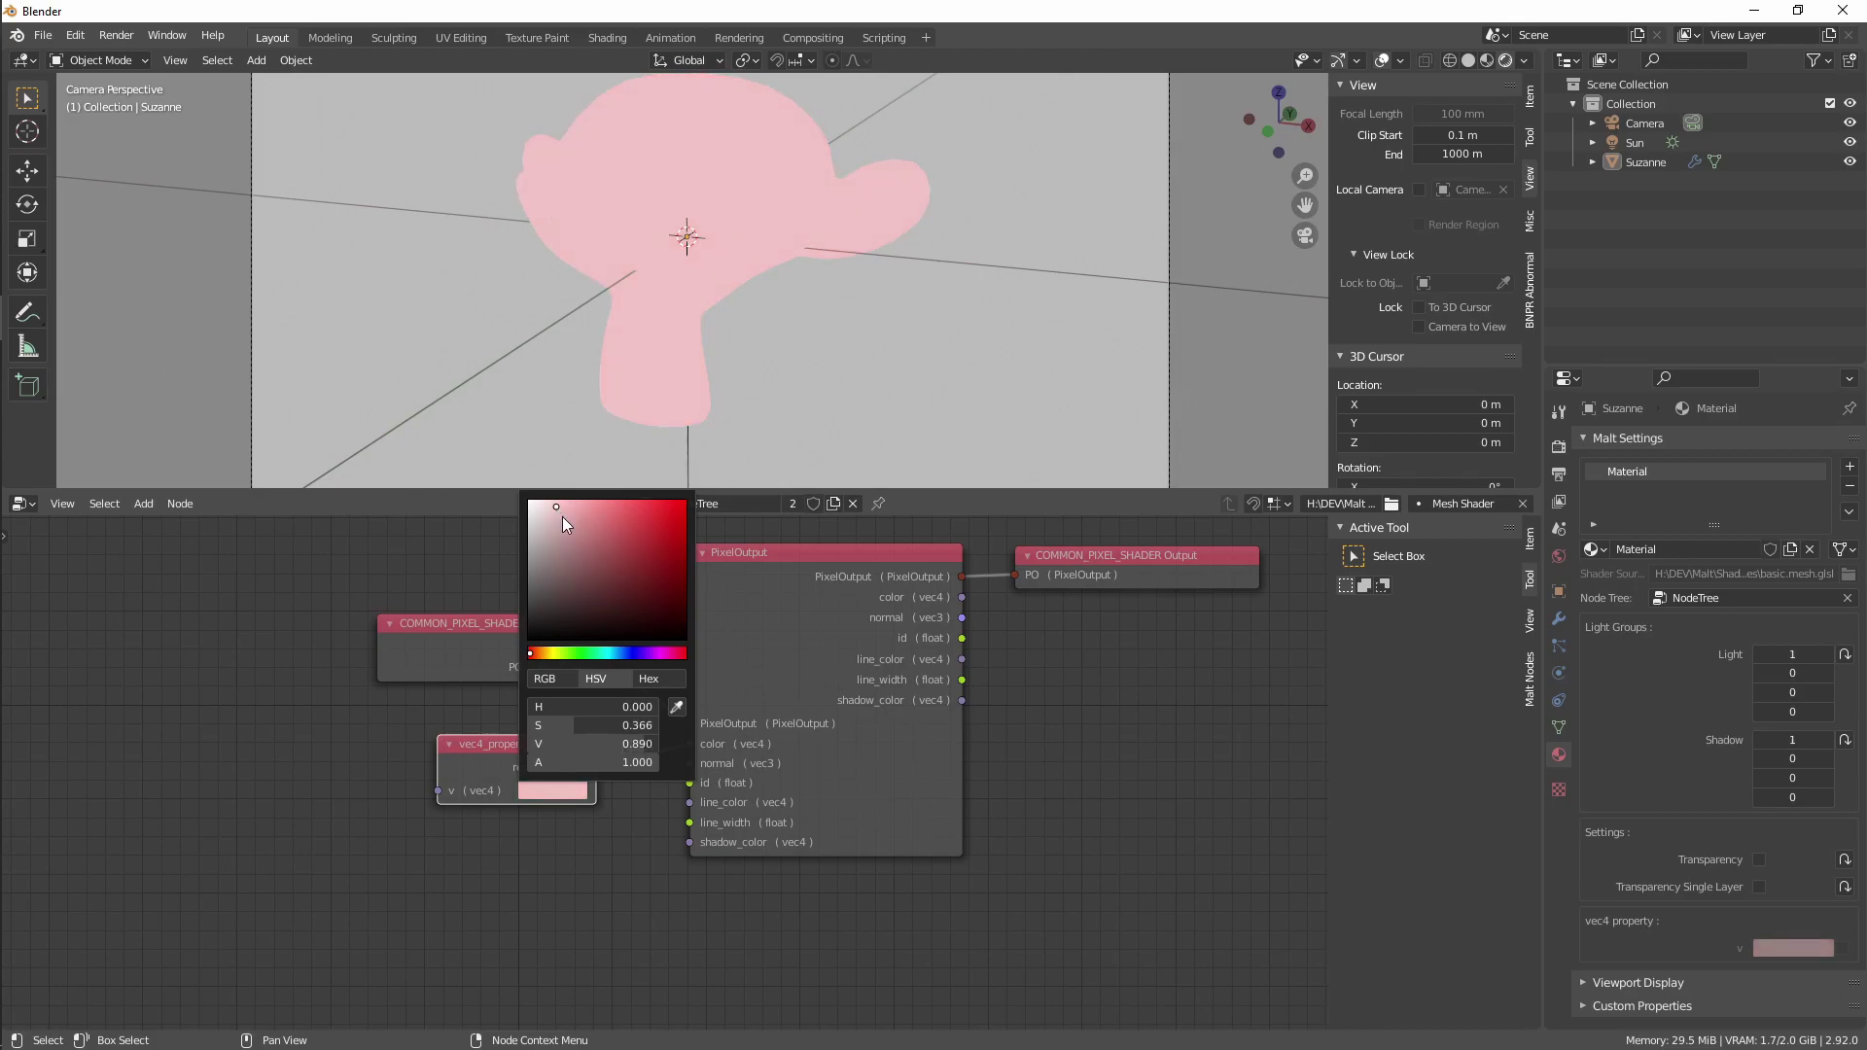
Set the vec4 property in the material's Malt settings to cyan, with hue 0.517, saturation 0.794 and value 0.814
click(1772, 947)
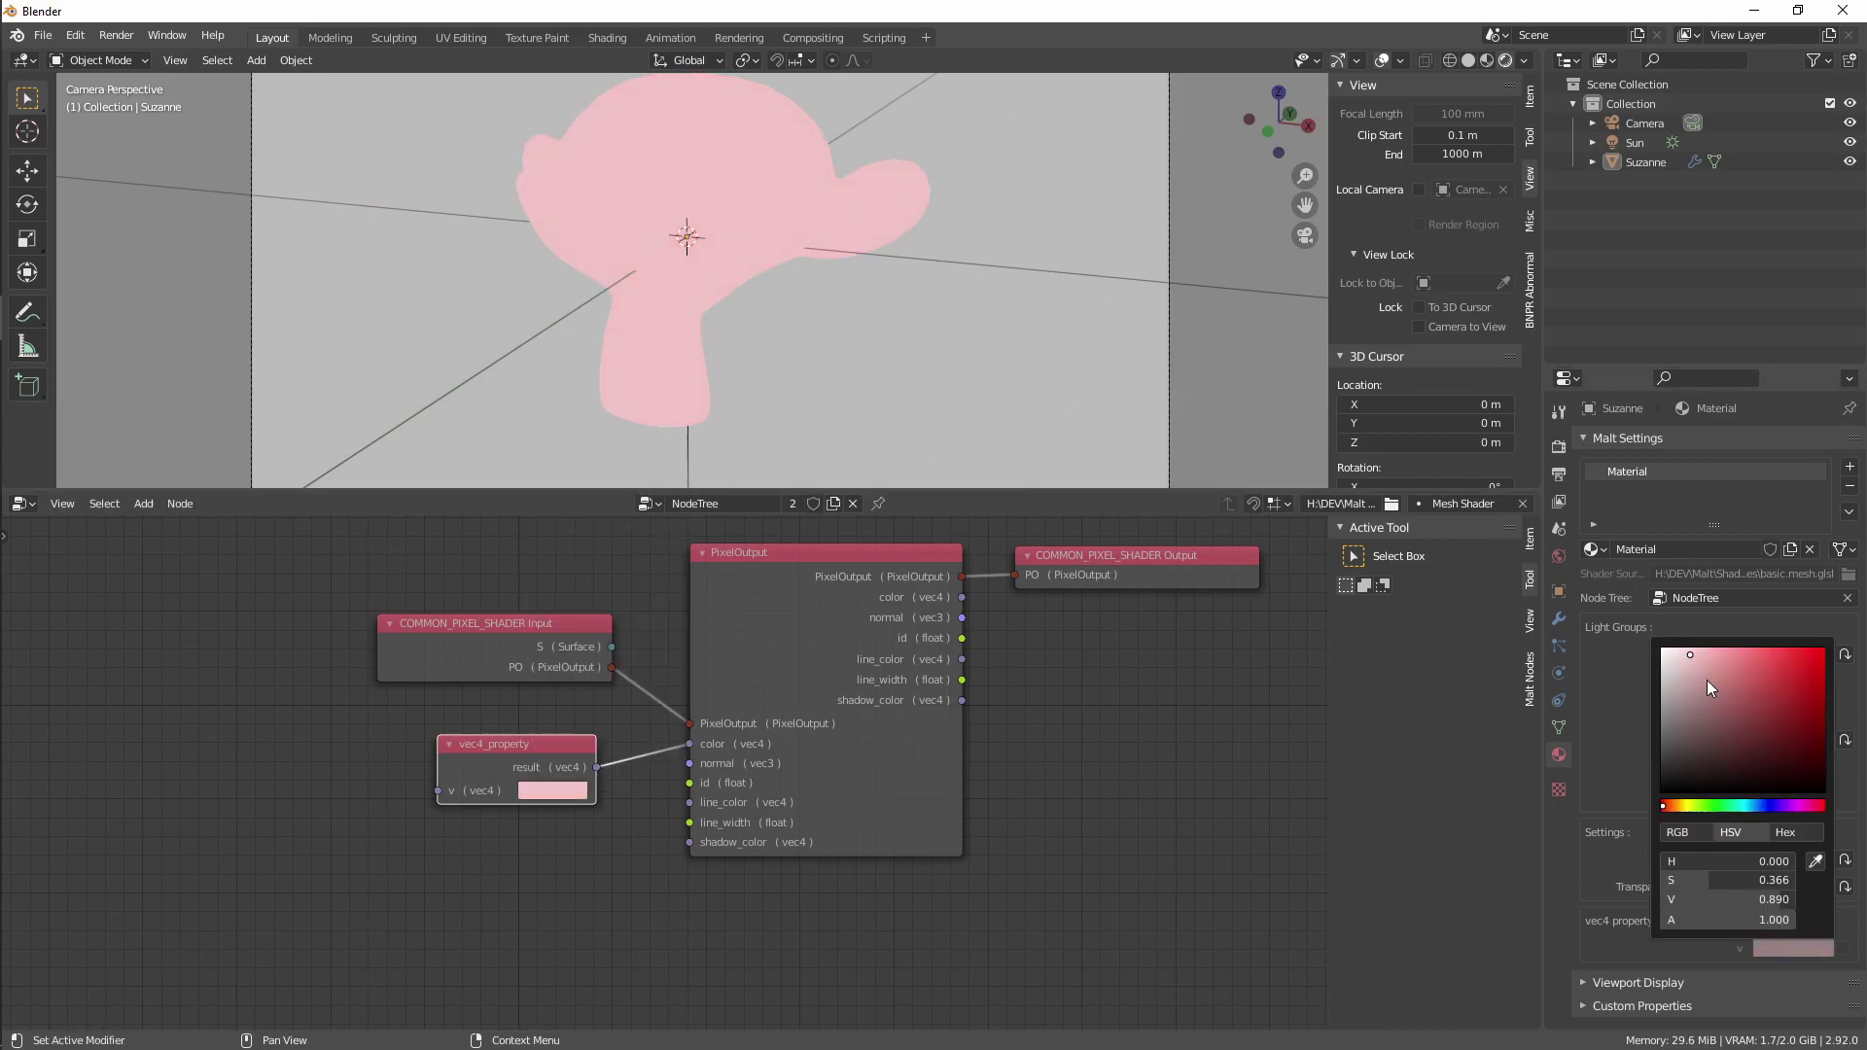
drag(1711, 688, 1744, 660)
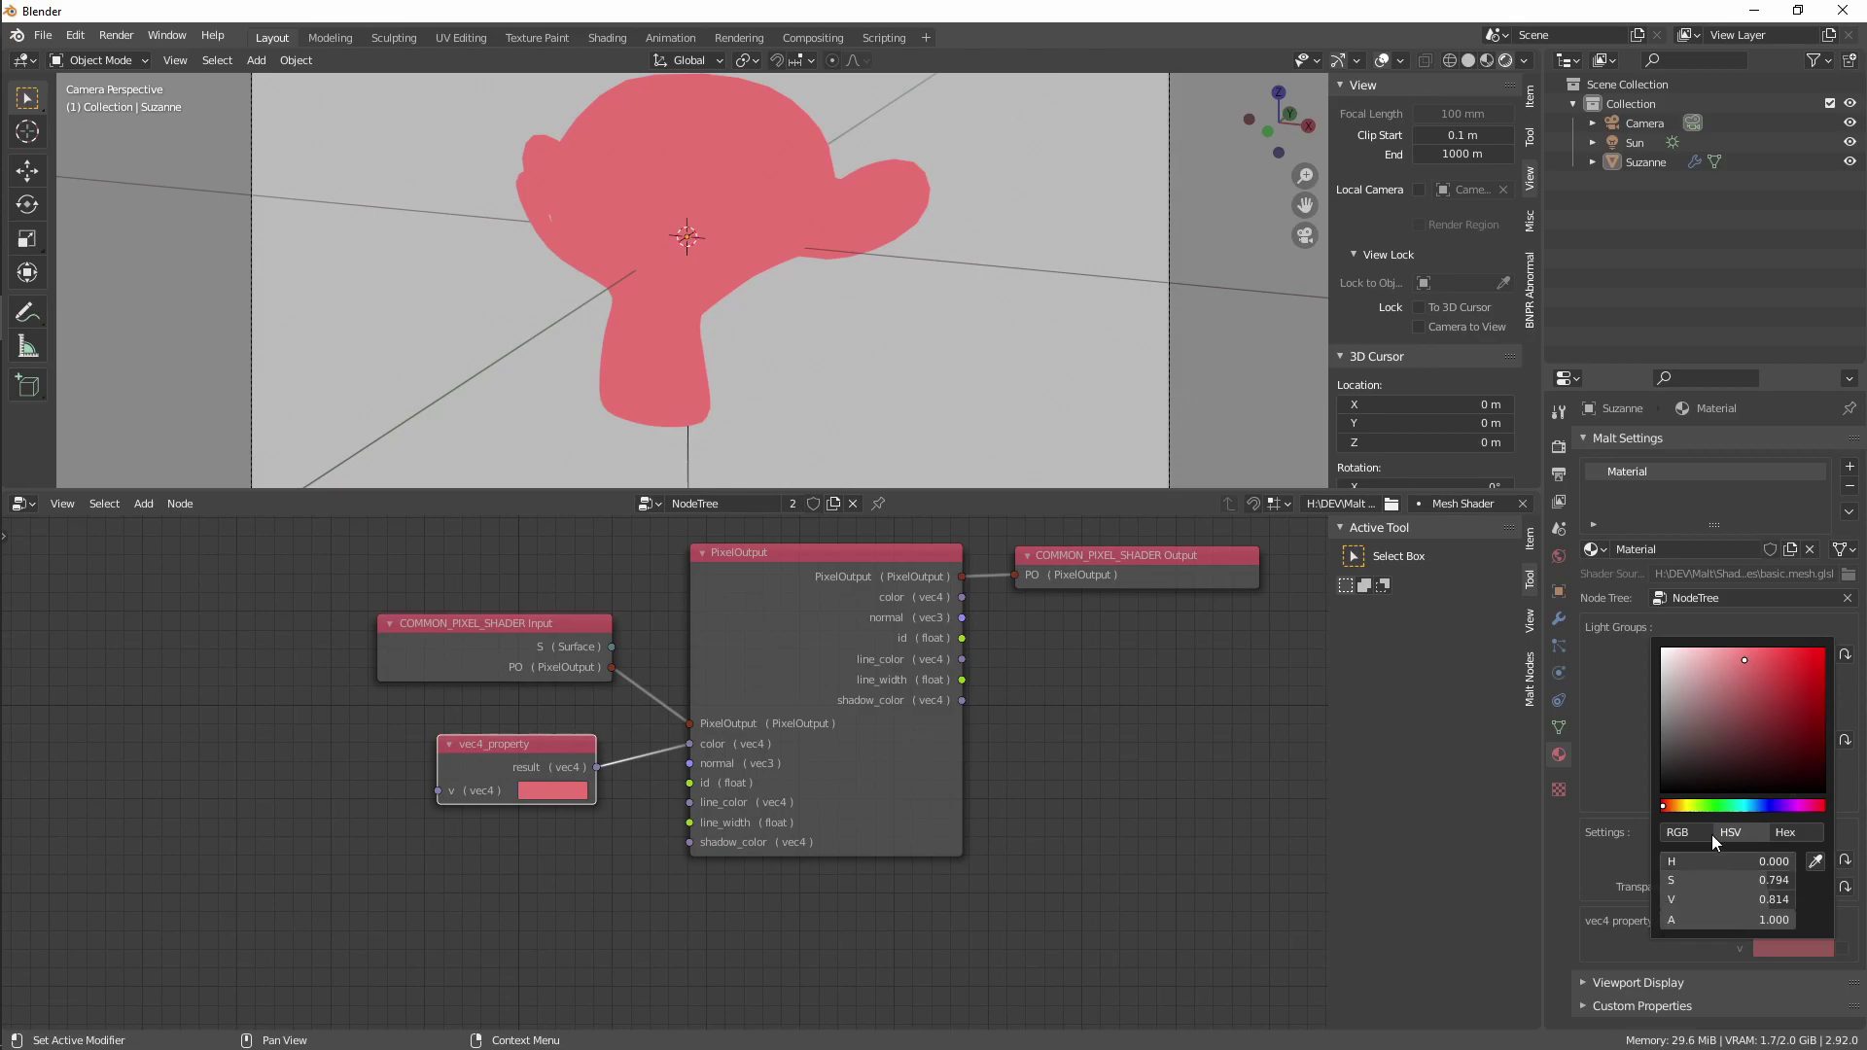
click(1744, 804)
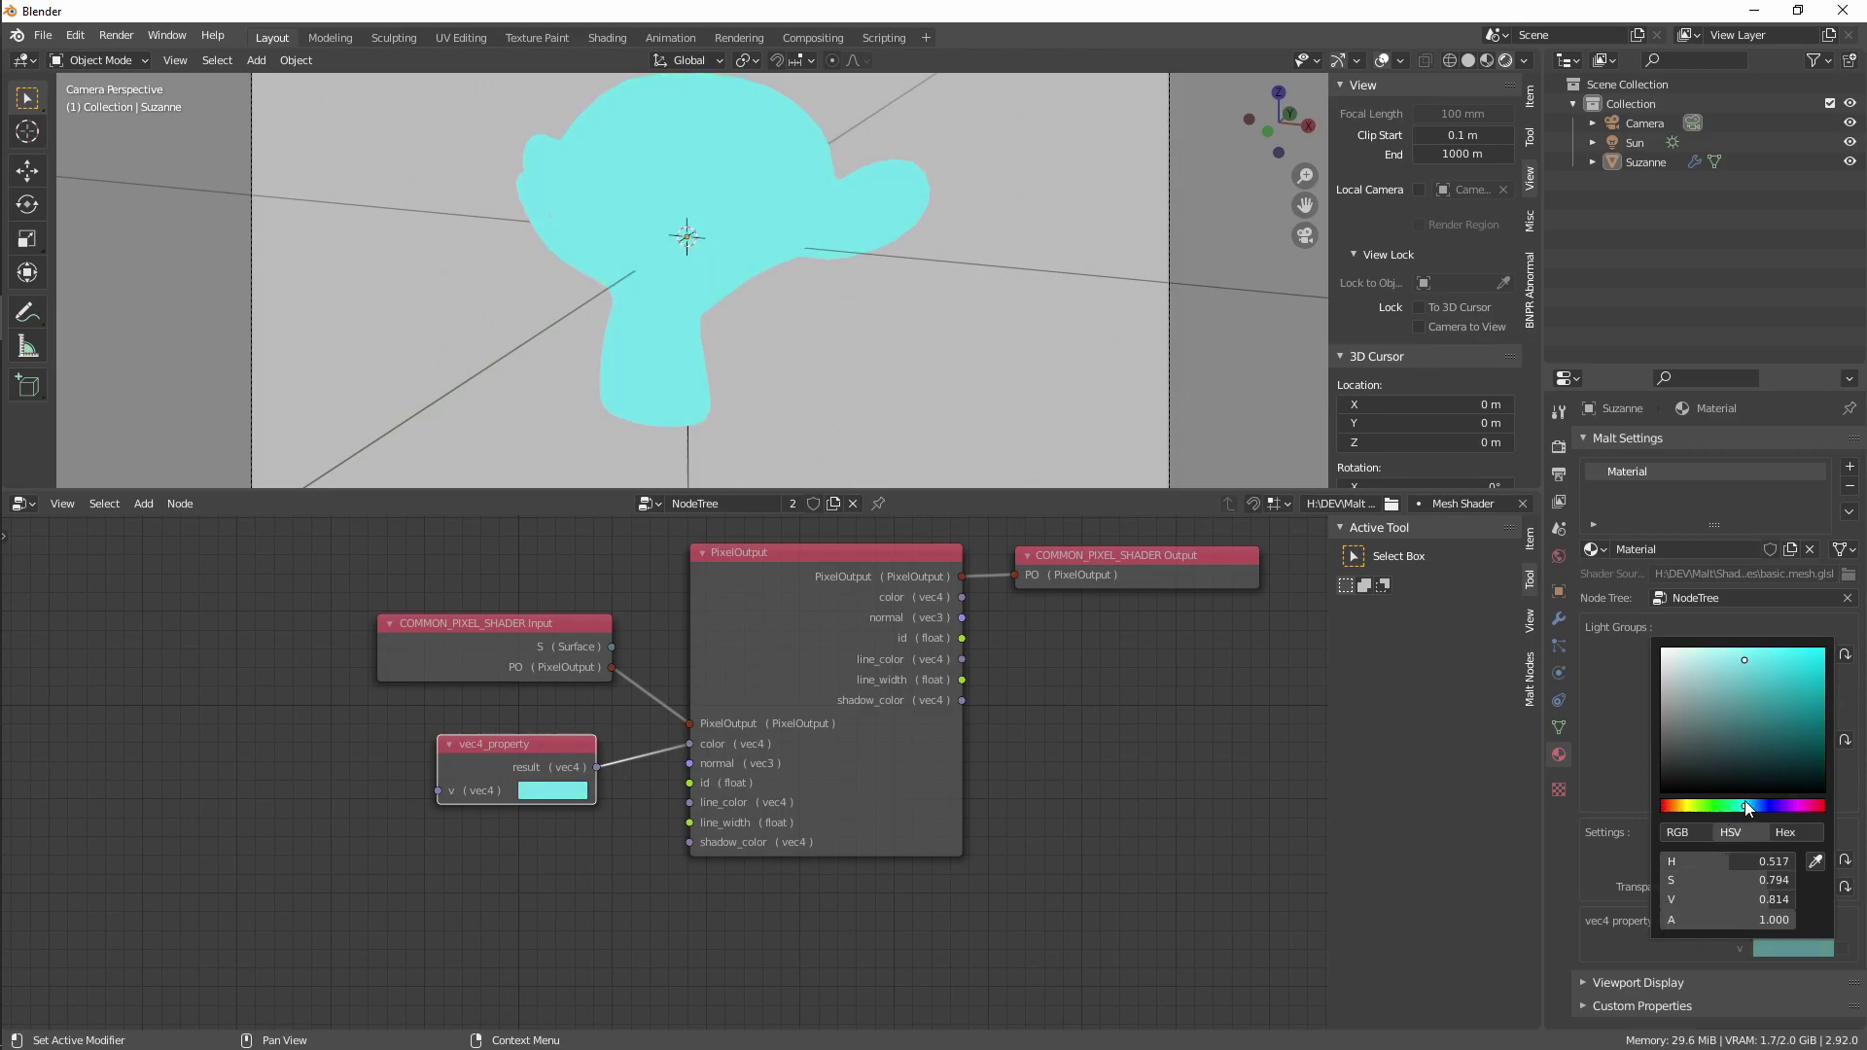
Duplicate the Suzanne object and place the copy beside the original, partly overlapping it
scroll(534, 346, down, 1)
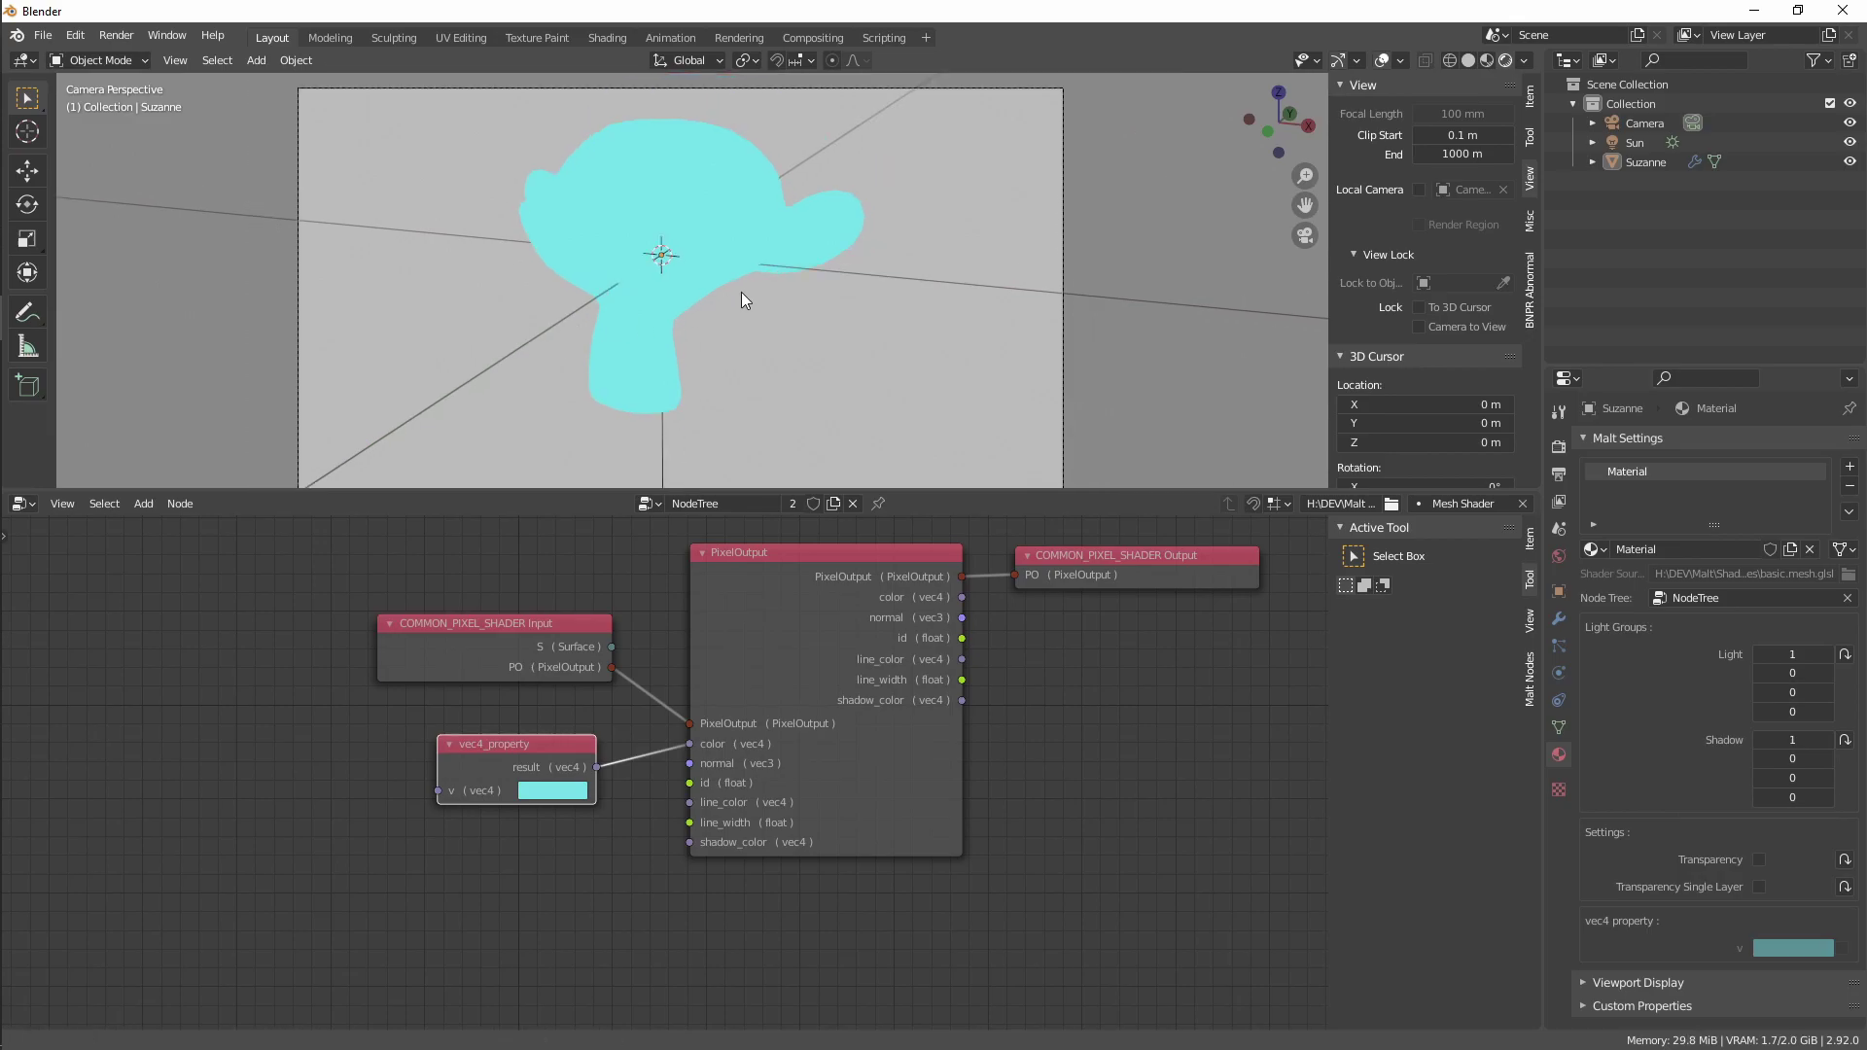
shift+middle_drag(740, 291, 700, 307)
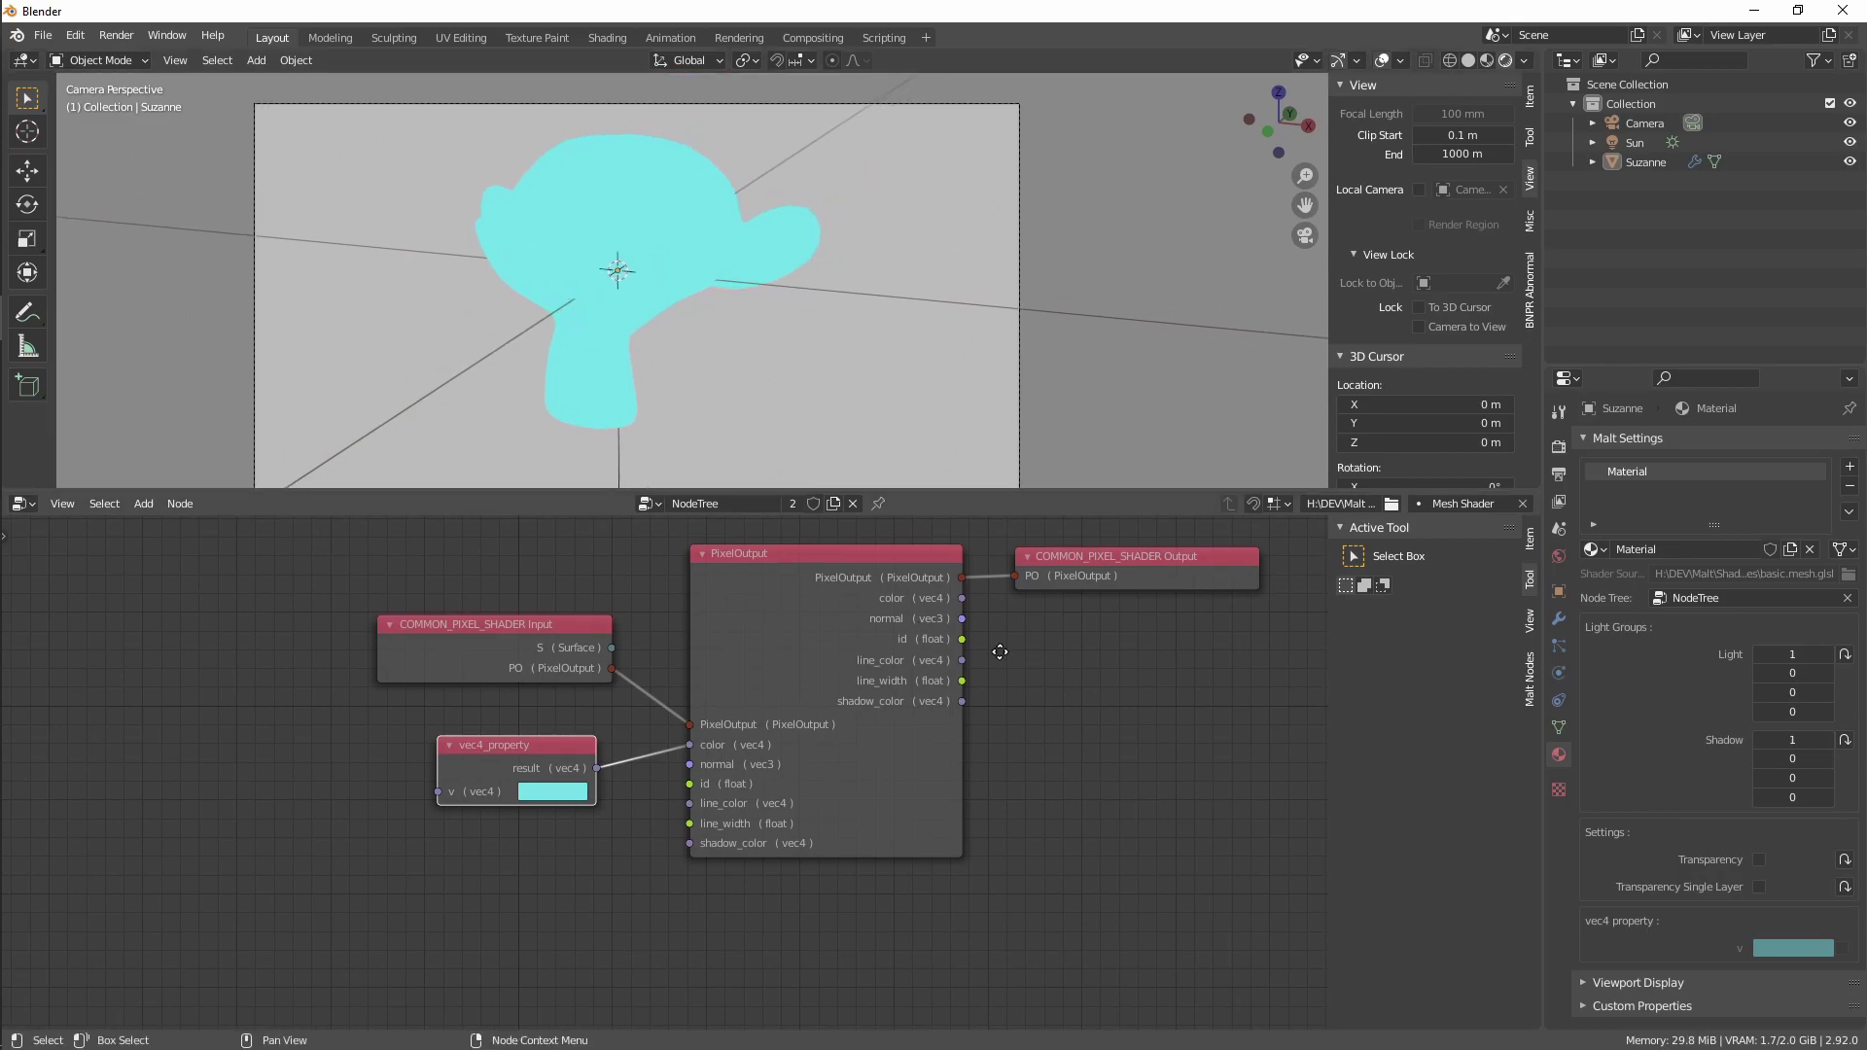
middle_drag(1002, 650, 903, 707)
scroll(903, 706, up, 1)
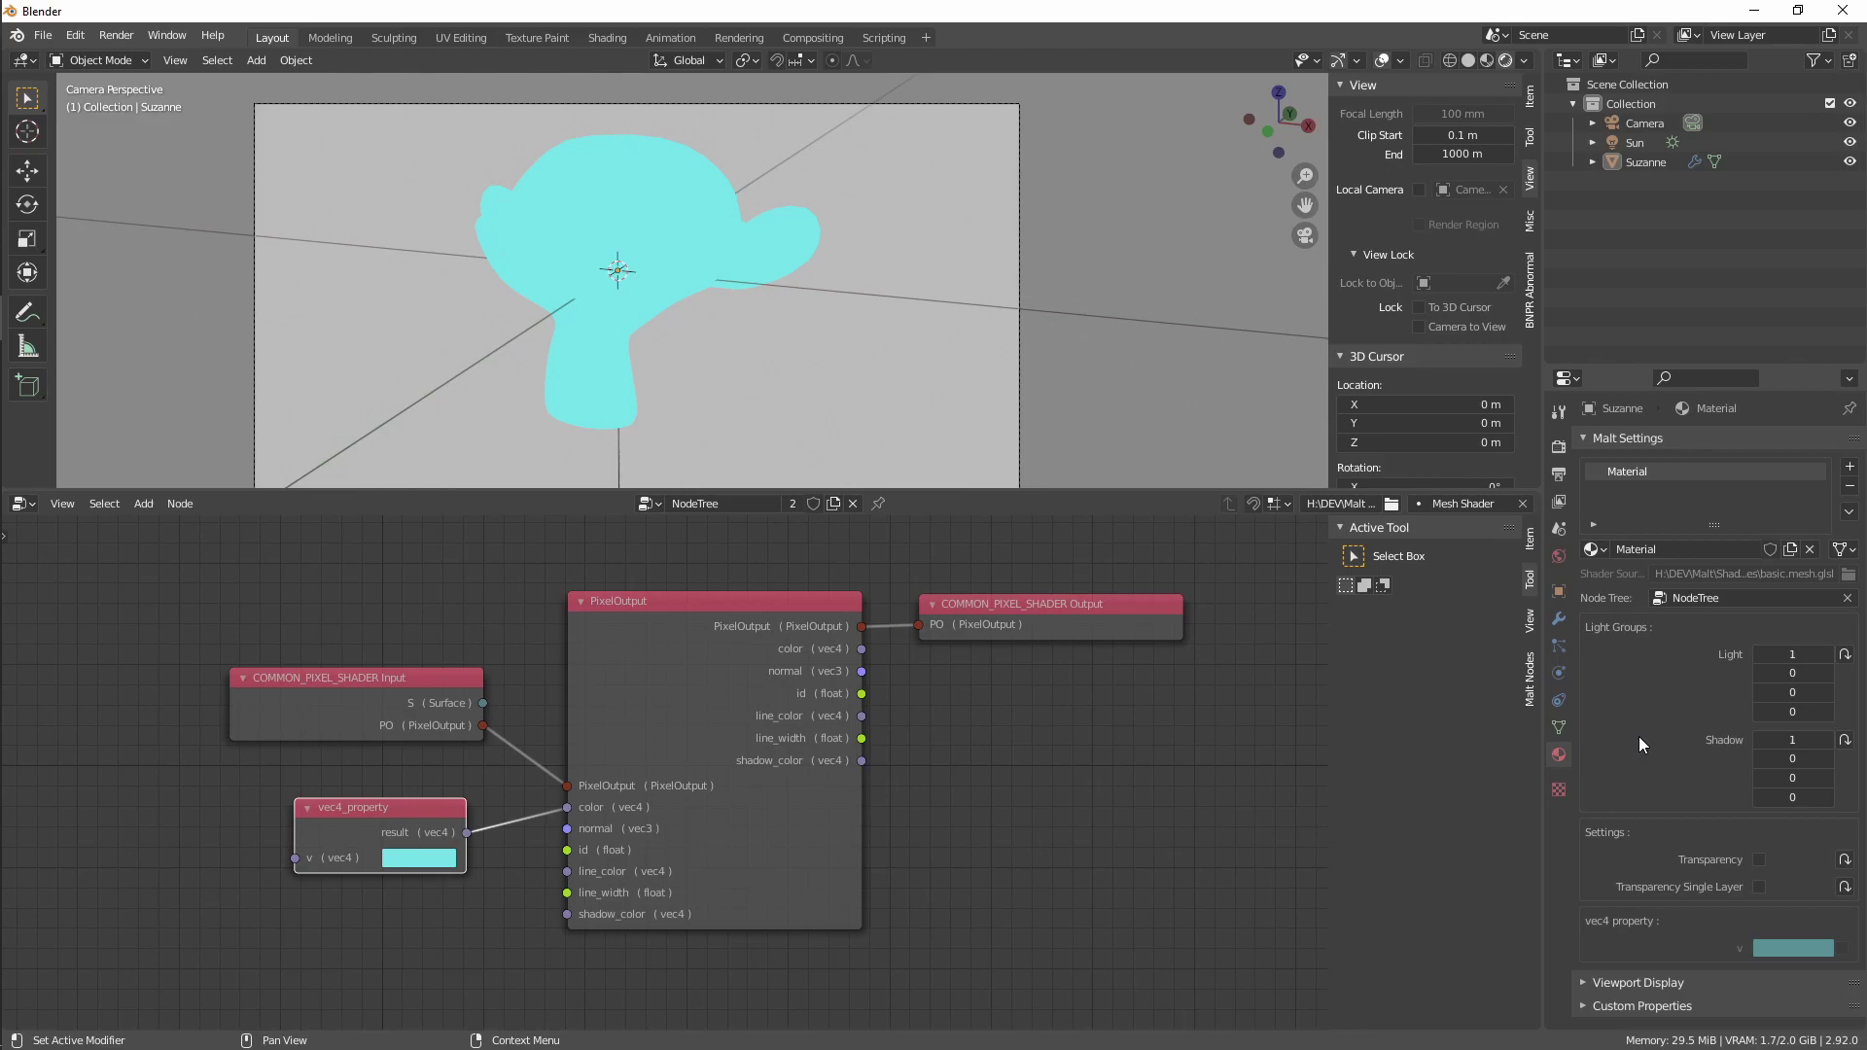
click(680, 336)
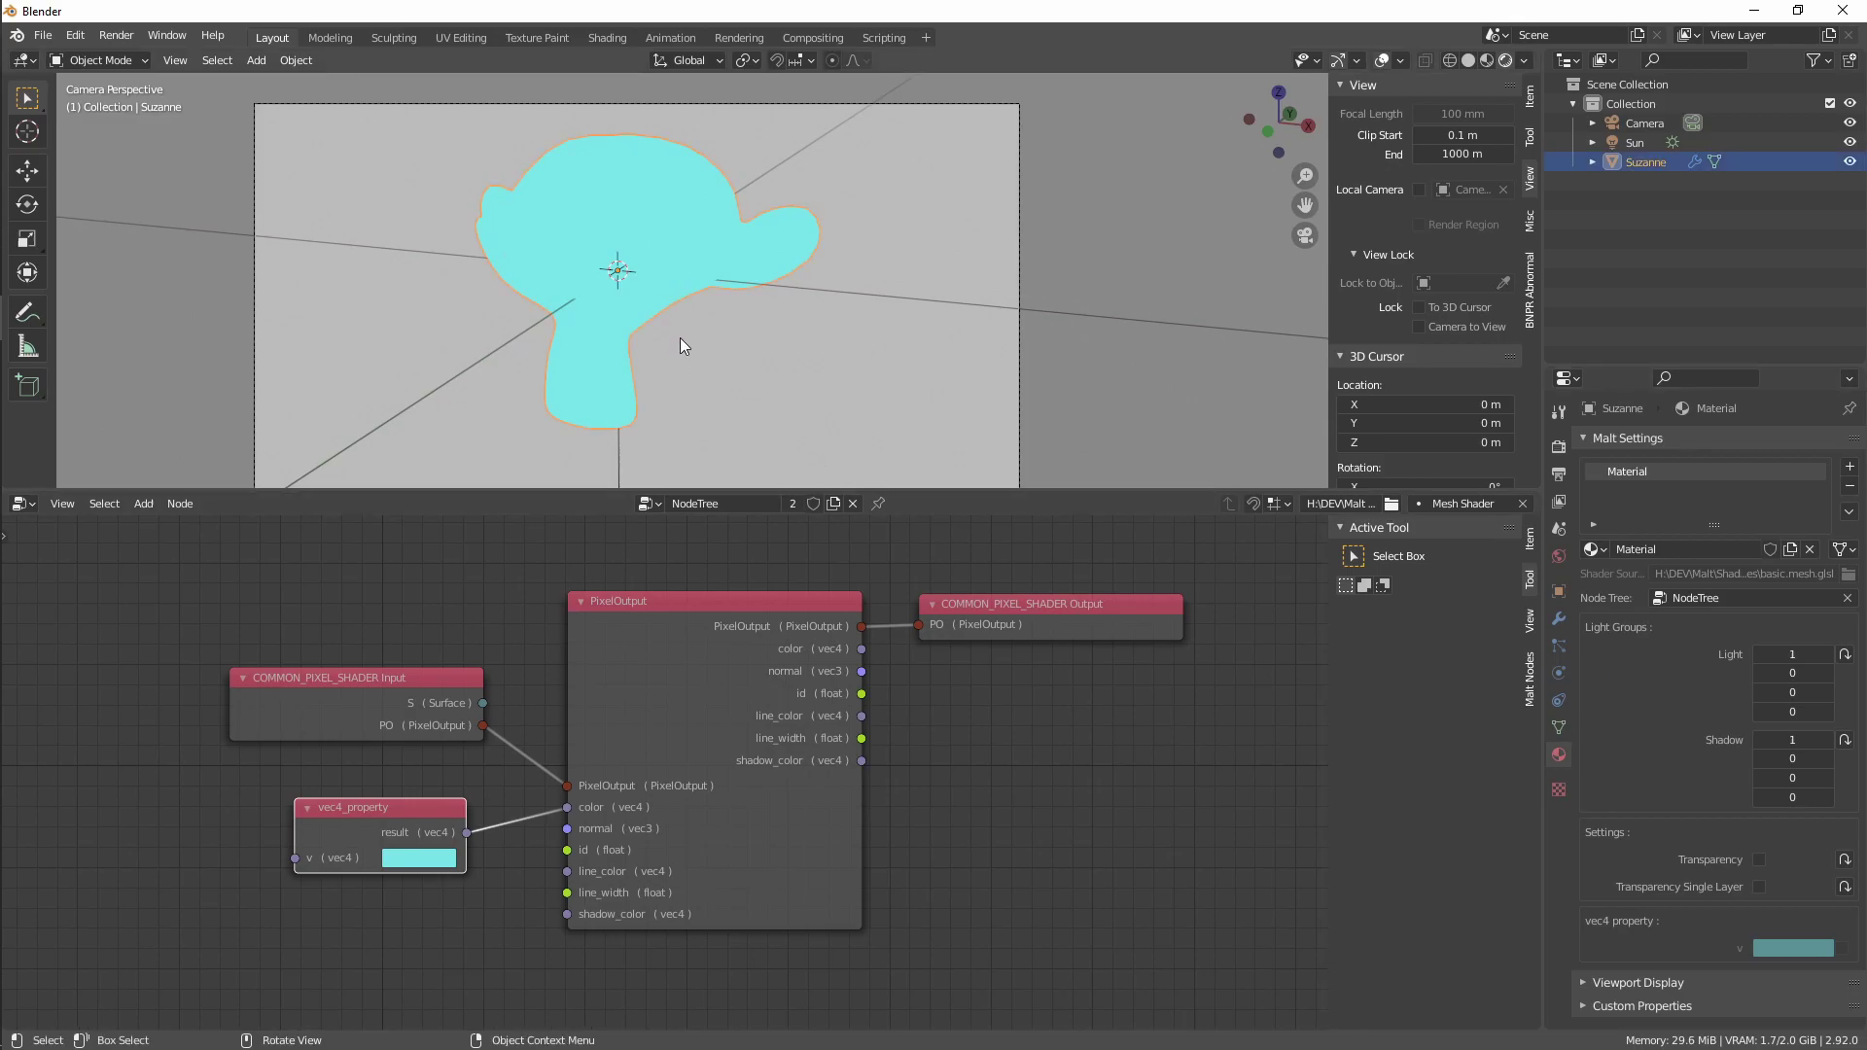
middle_drag(680, 337, 904, 303)
key(shift+d)
click(438, 317)
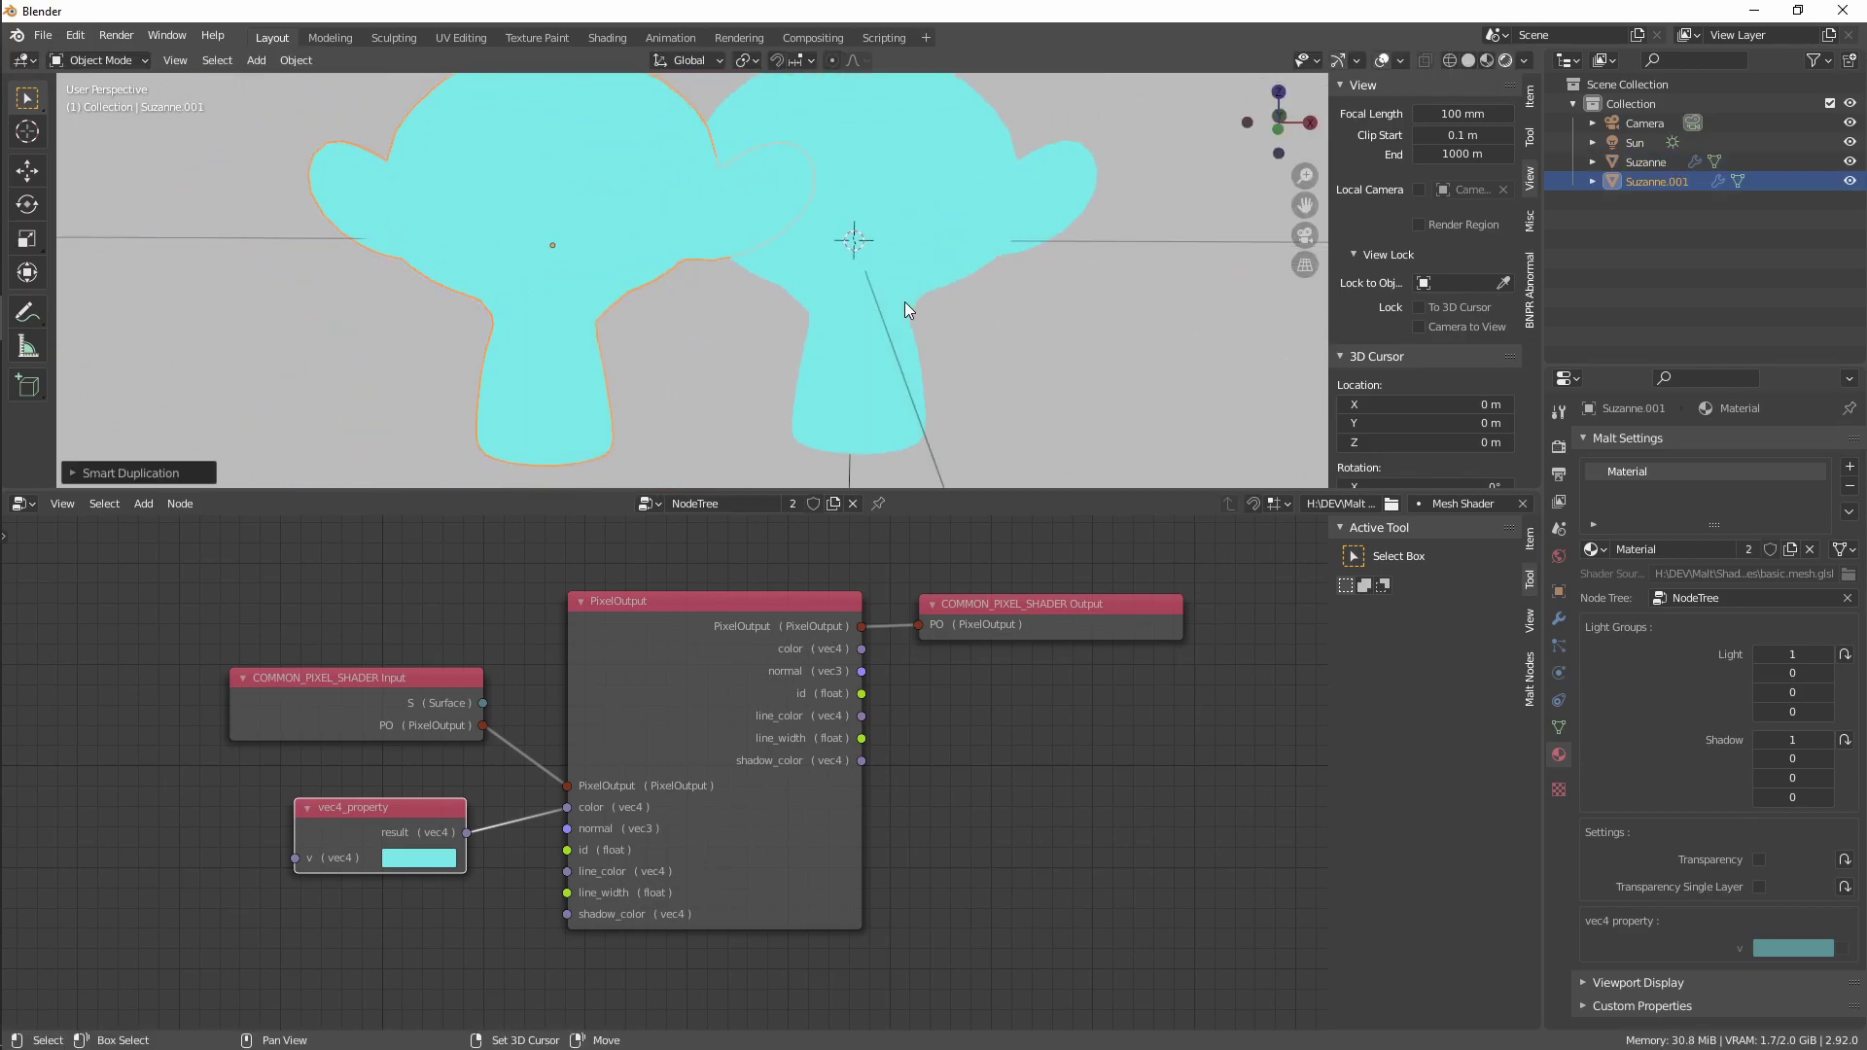
Give the duplicate its own material copy and override its vec4 property with red: hue 0.000, saturation 0.930, value 0.761, alpha 1.000
click(1793, 544)
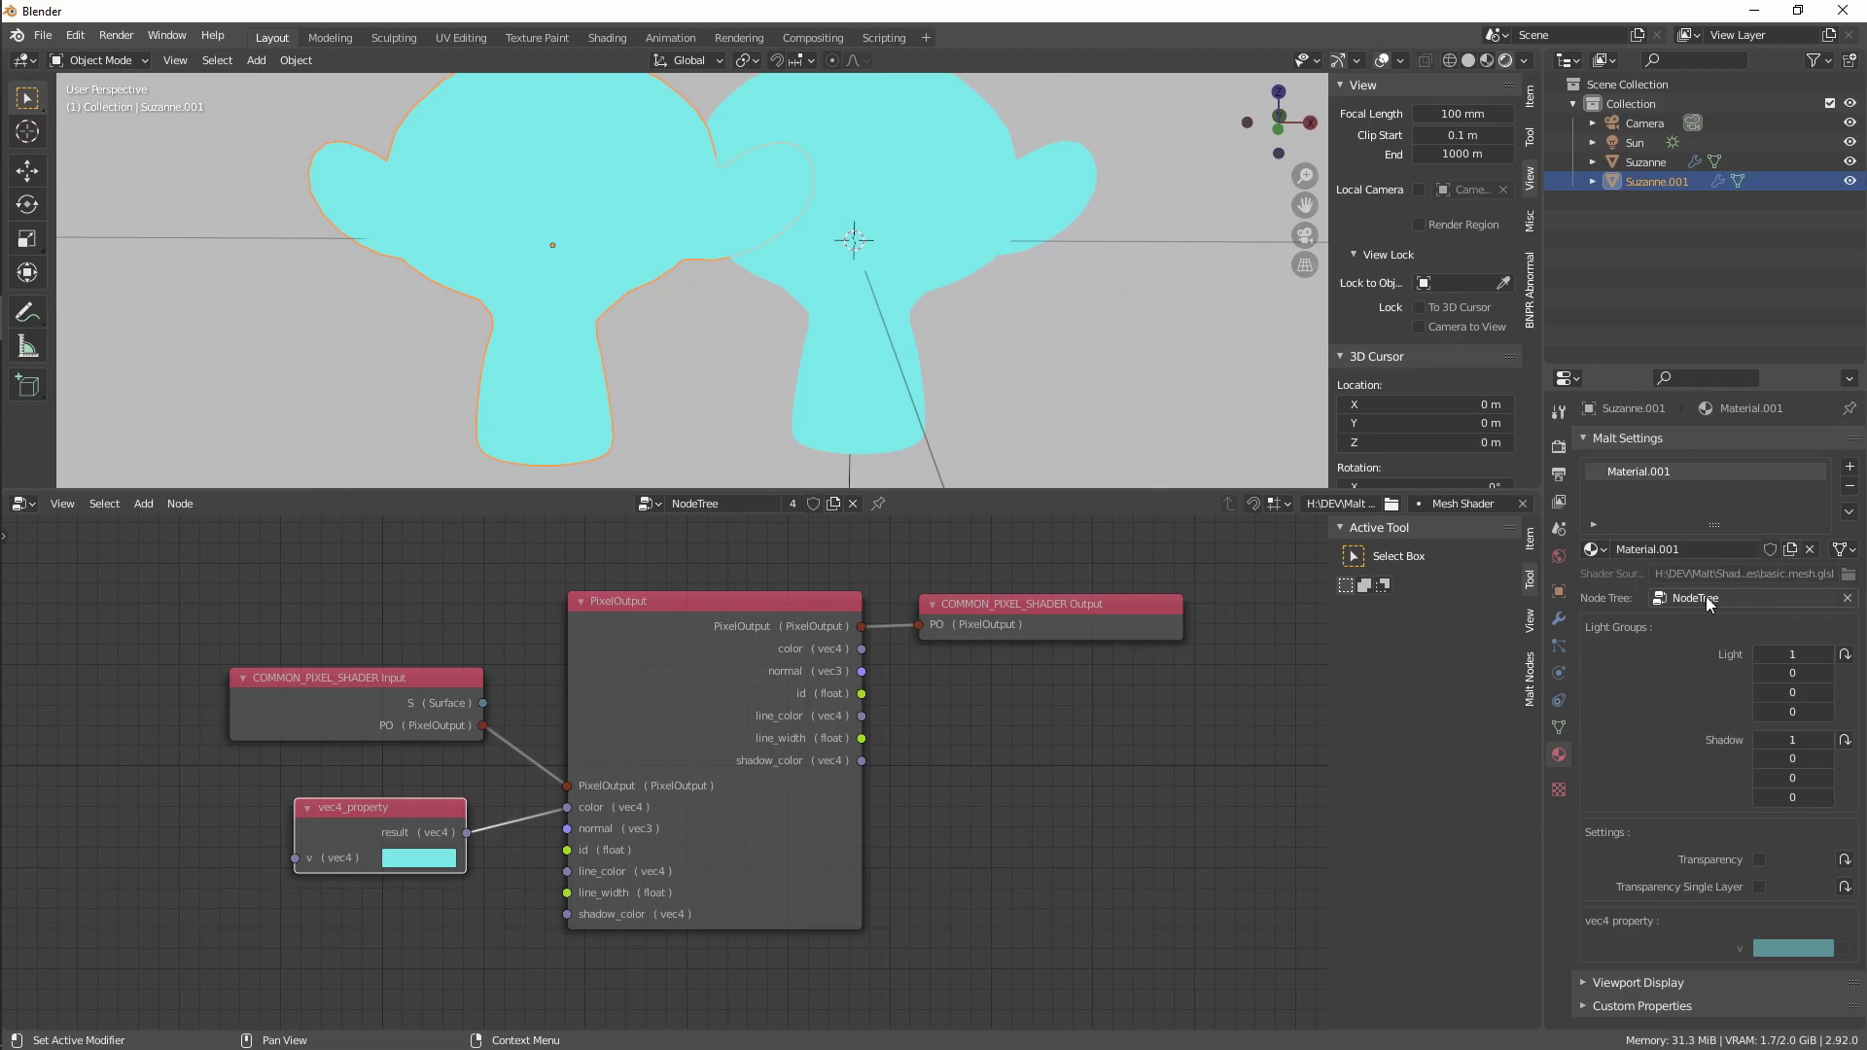
click(1840, 951)
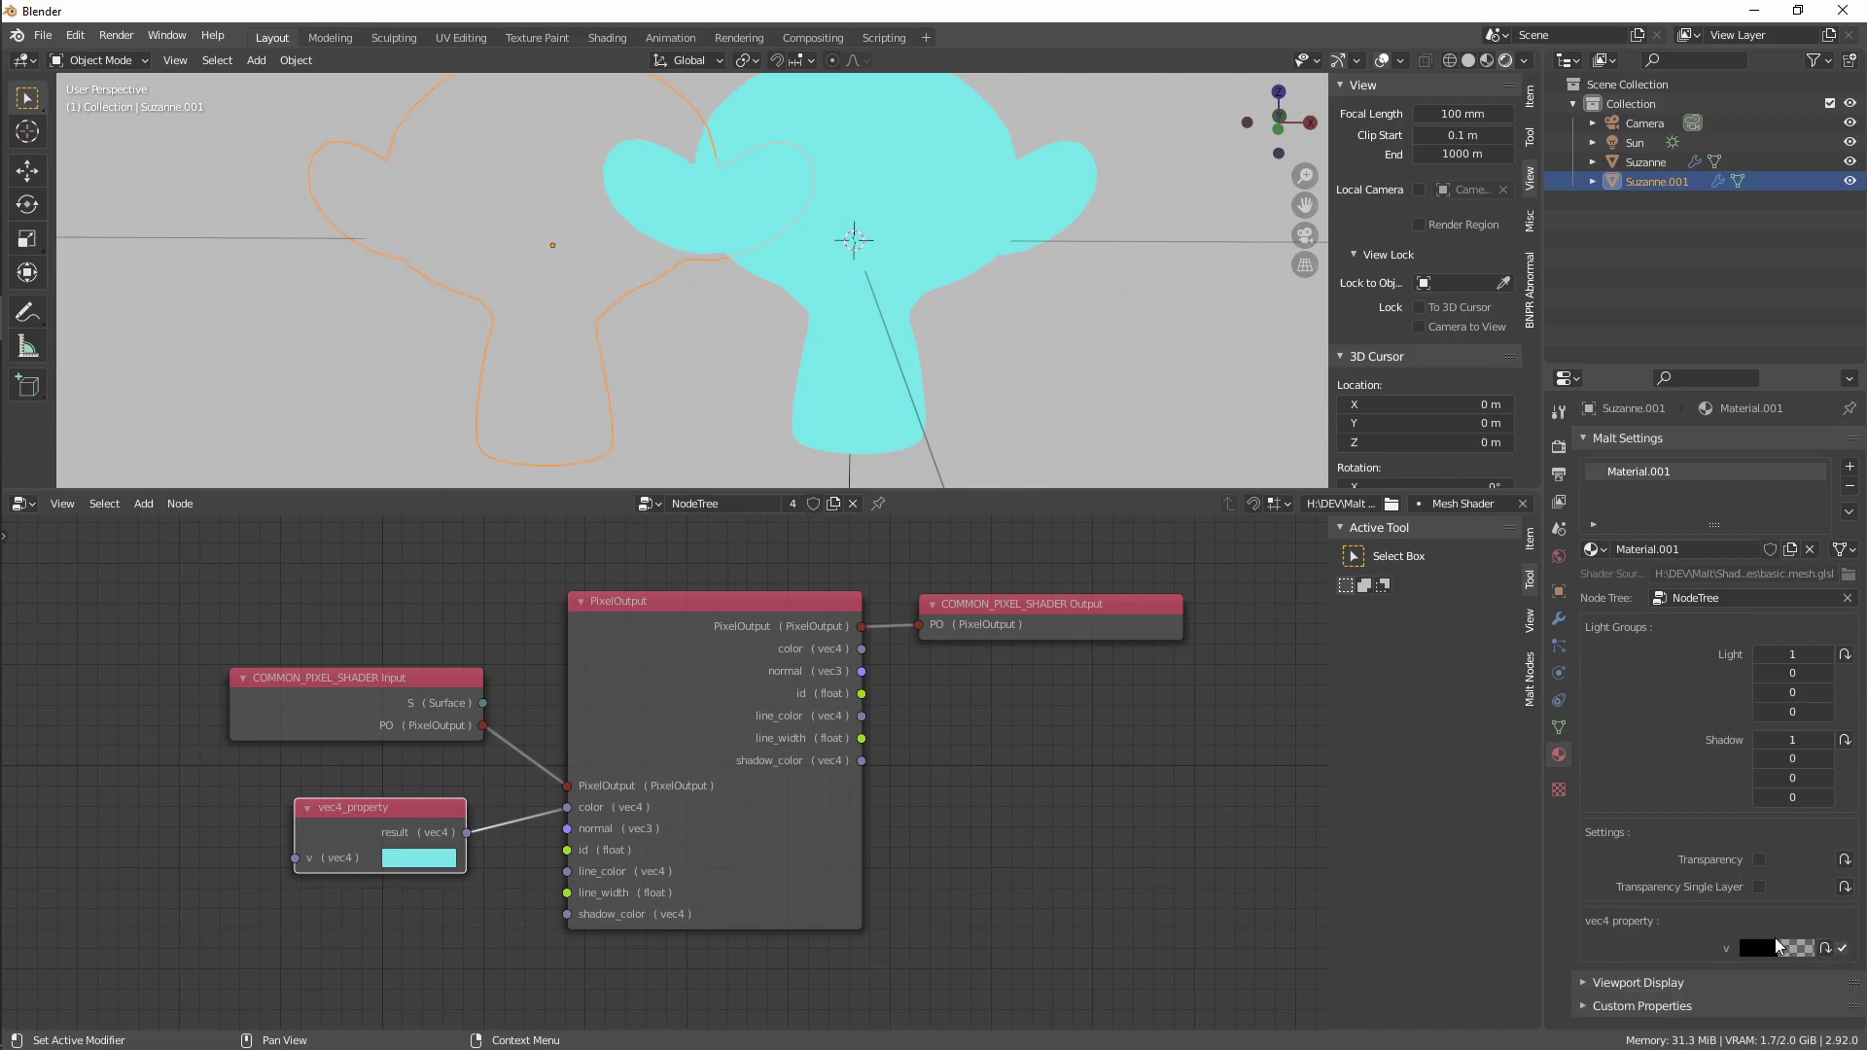
click(1776, 939)
drag(1701, 918, 1759, 918)
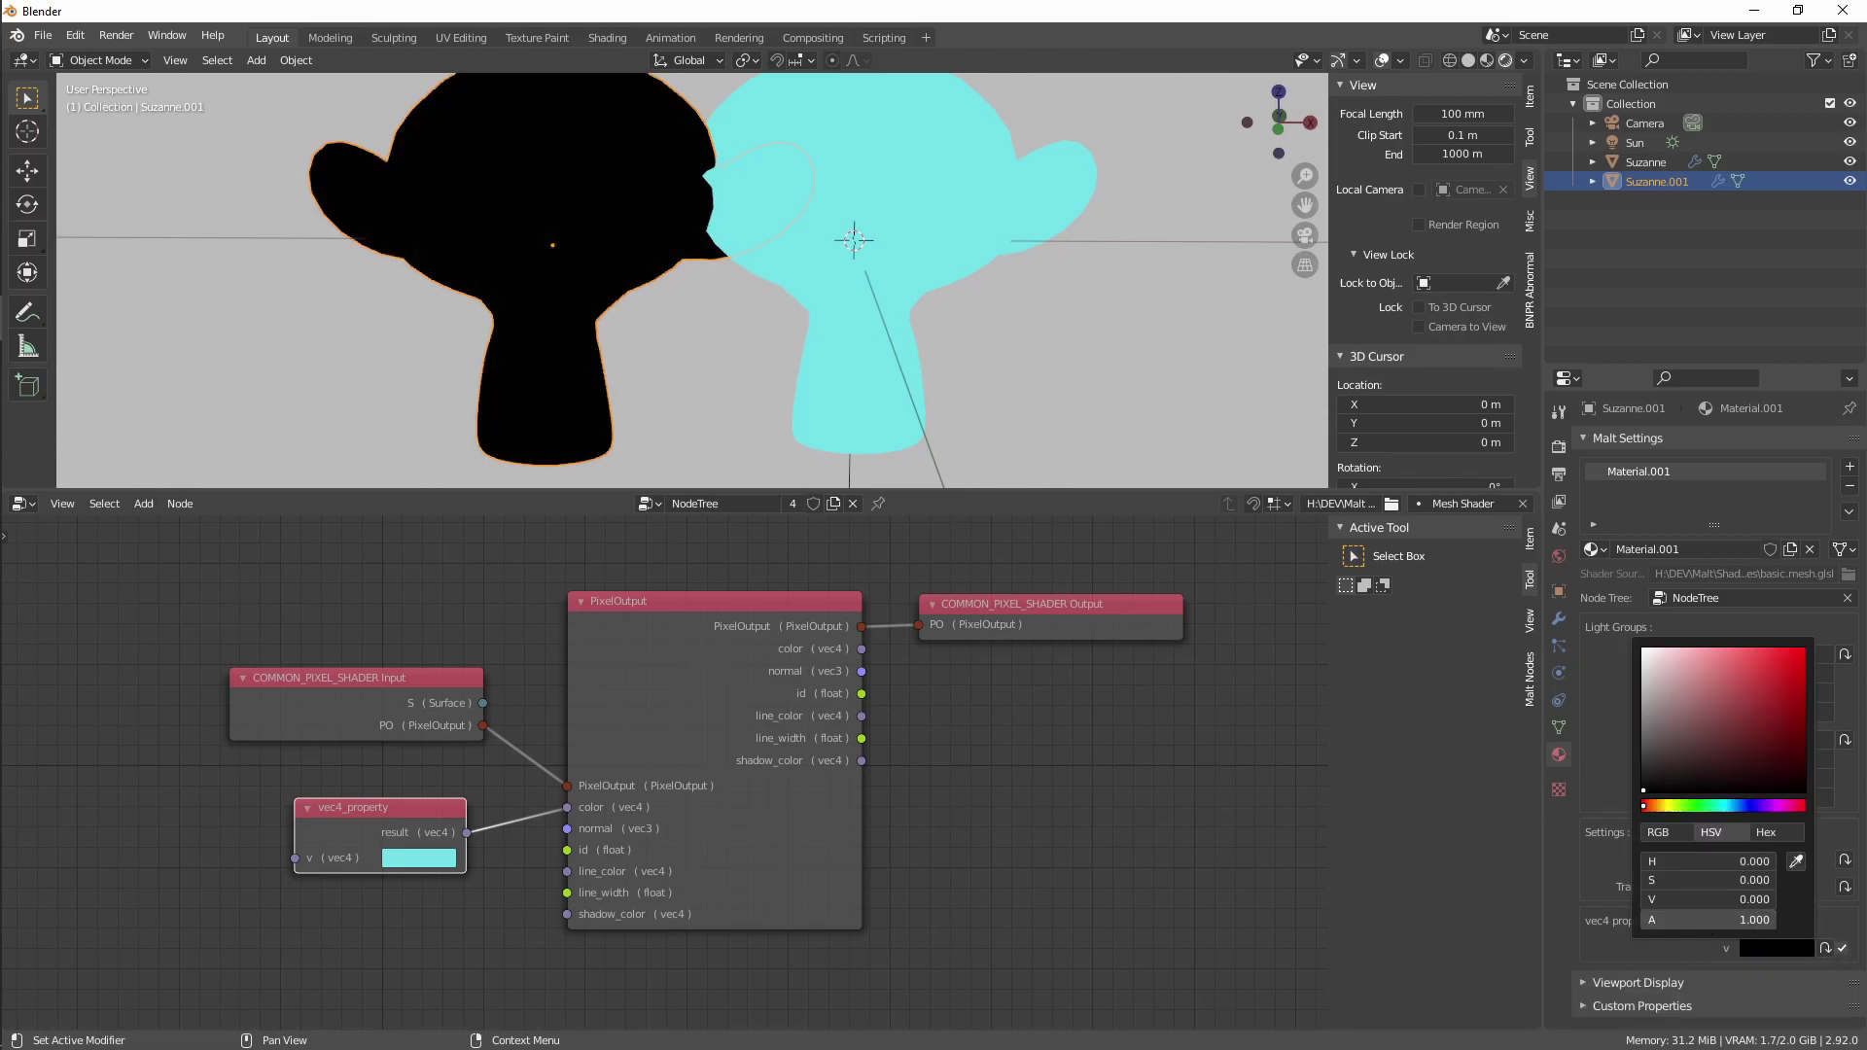
drag(1688, 726, 1758, 663)
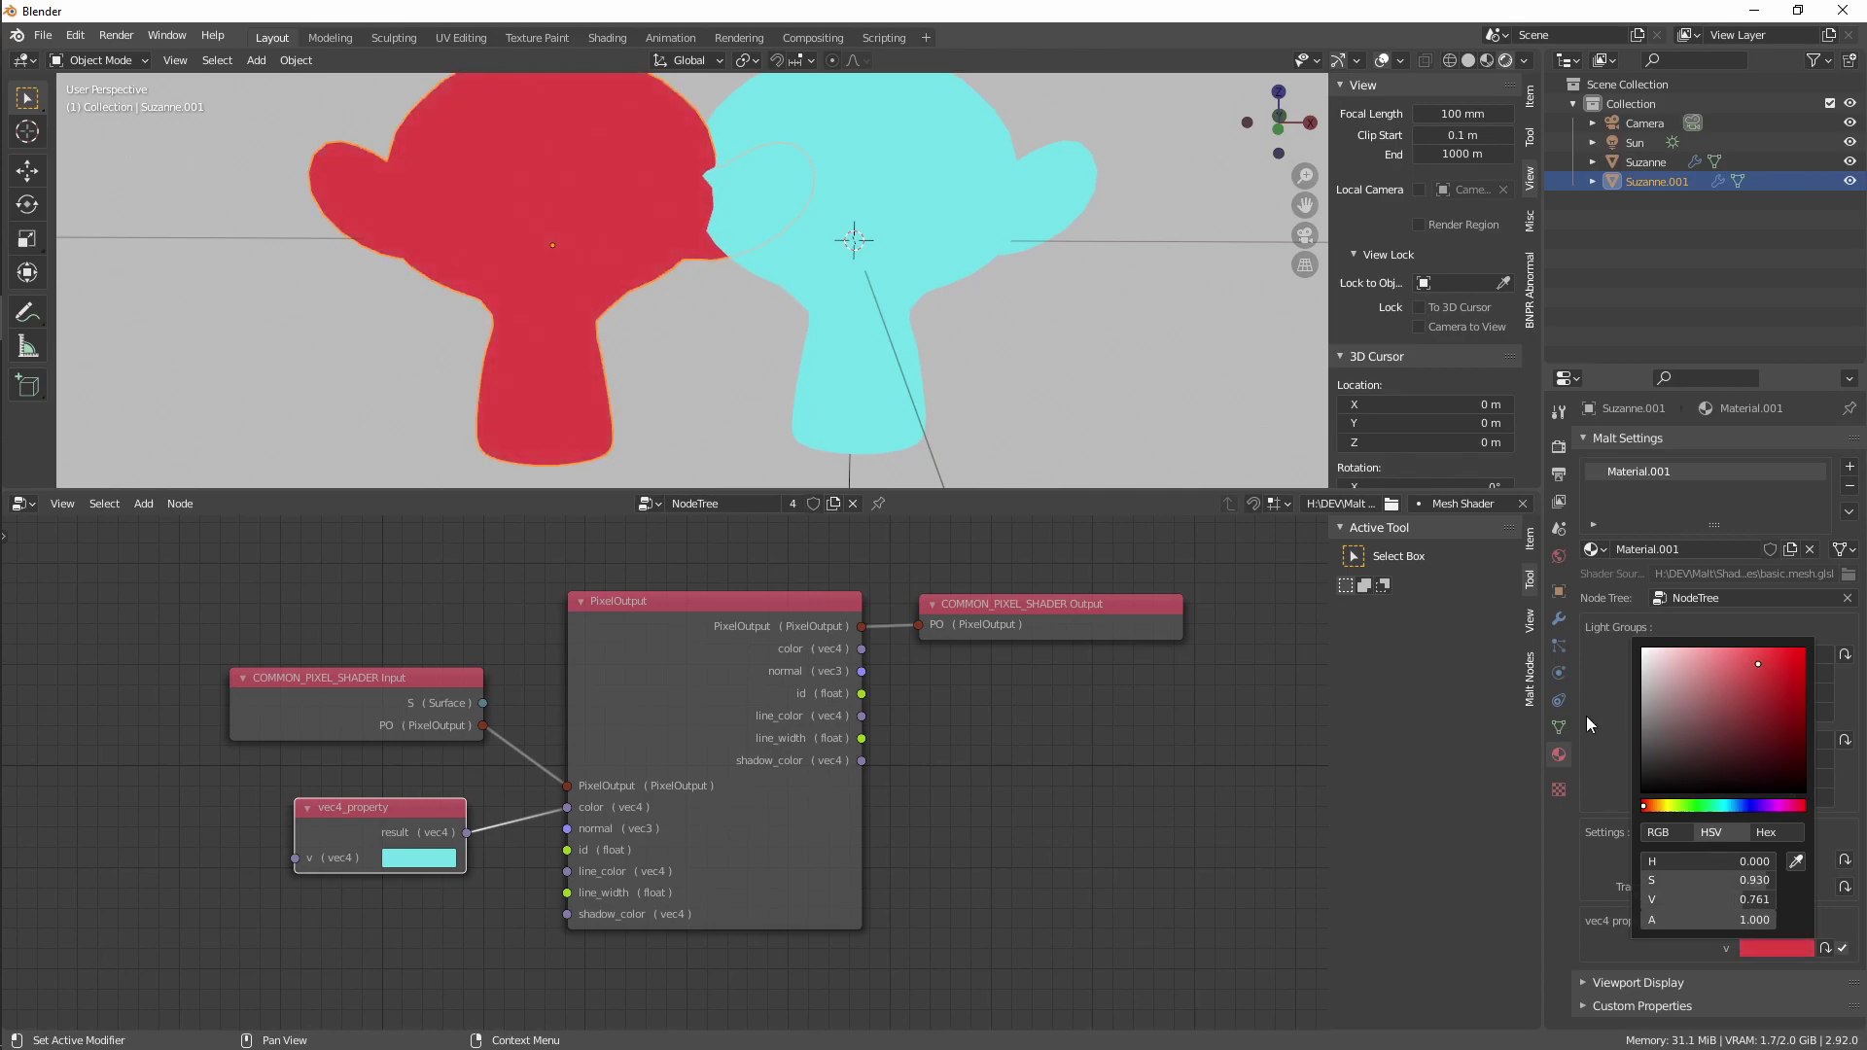
Select the original Suzanne and override its material's vec4 property with a bright turquoise green at alpha 1.000
click(896, 190)
key(BackSpace)
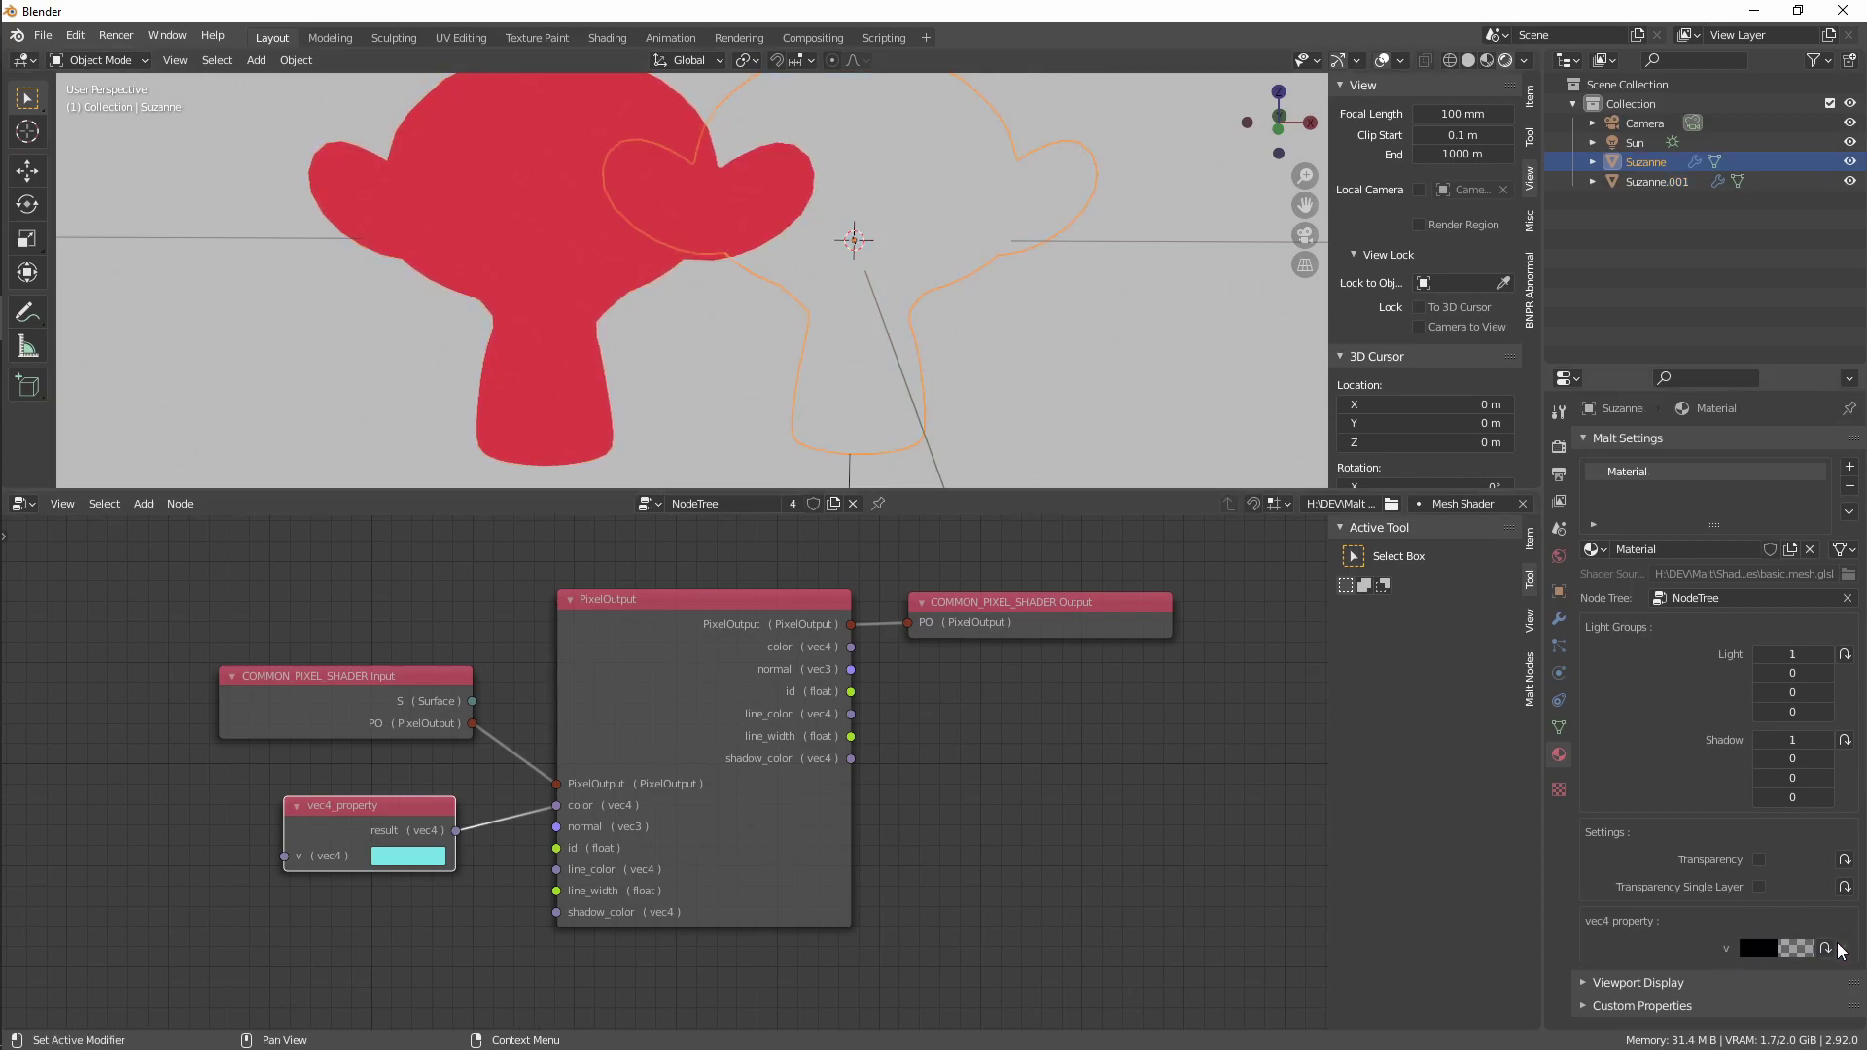
click(1793, 950)
drag(1734, 919, 1828, 919)
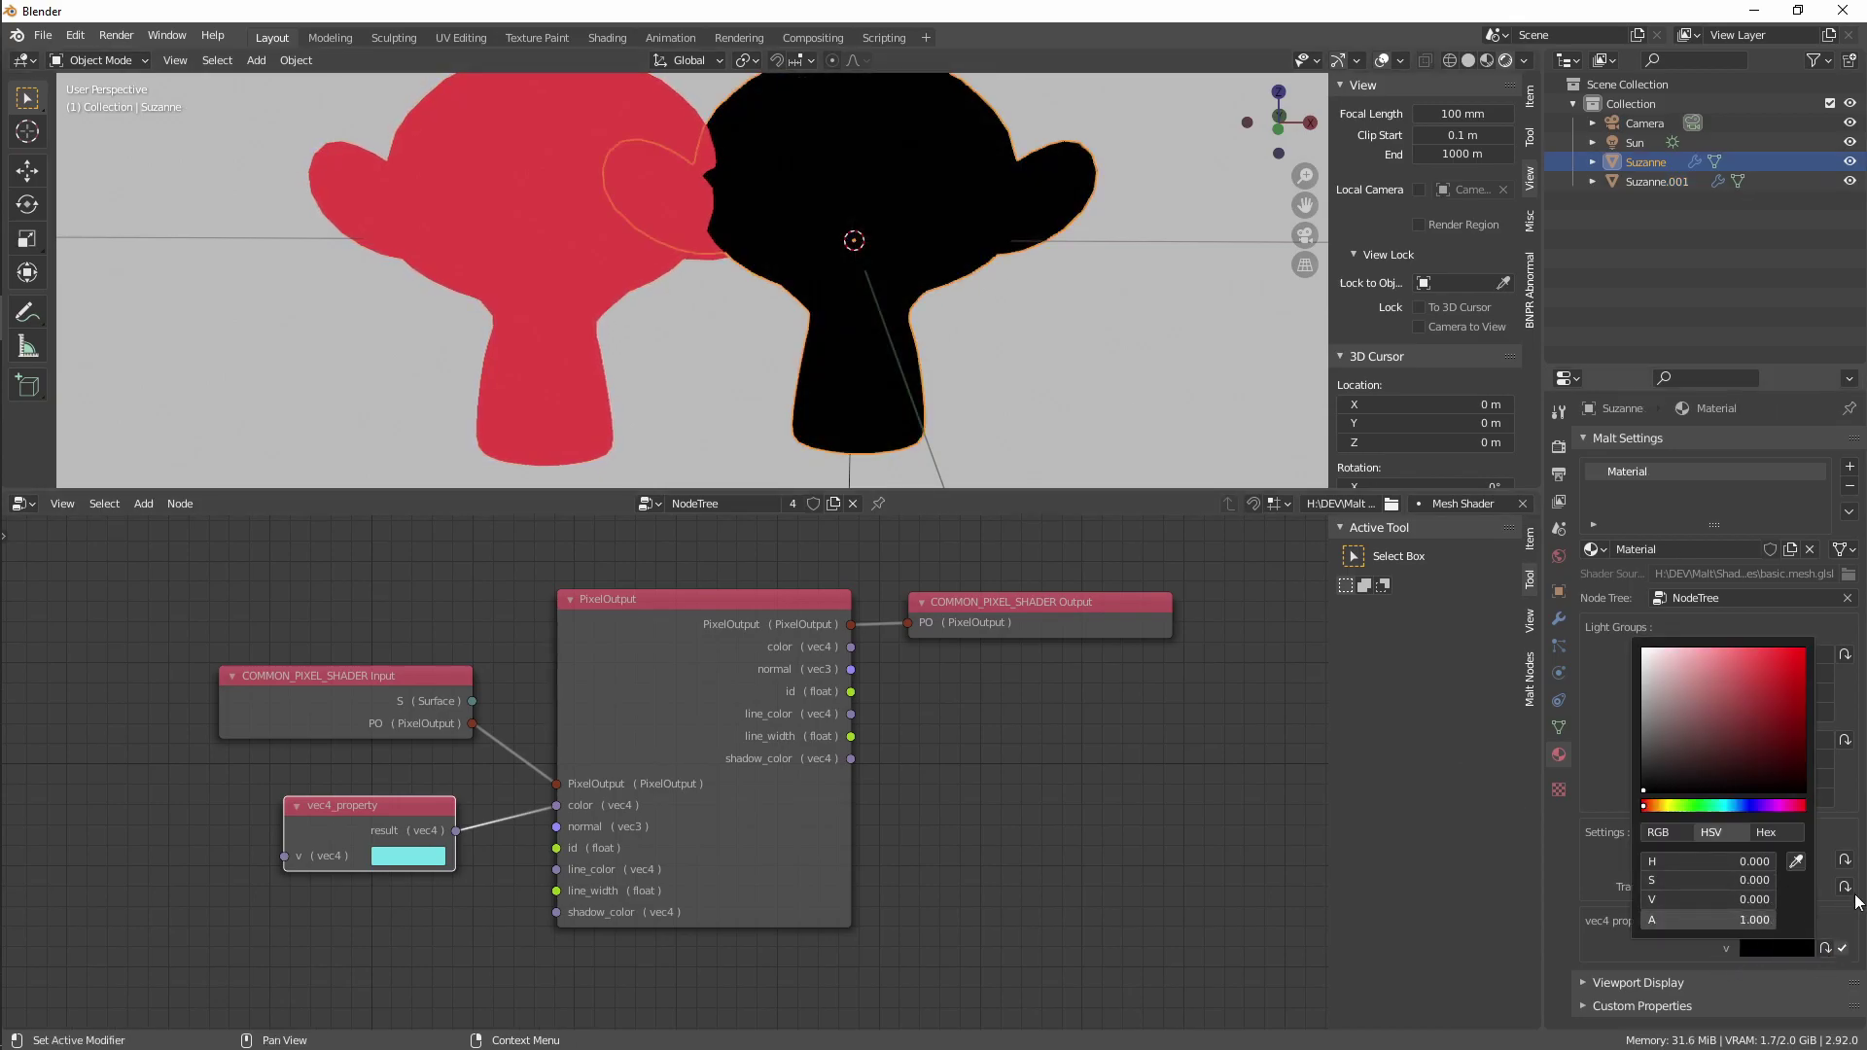
click(1729, 803)
drag(1739, 722, 1790, 663)
middle_drag(1076, 902, 1060, 879)
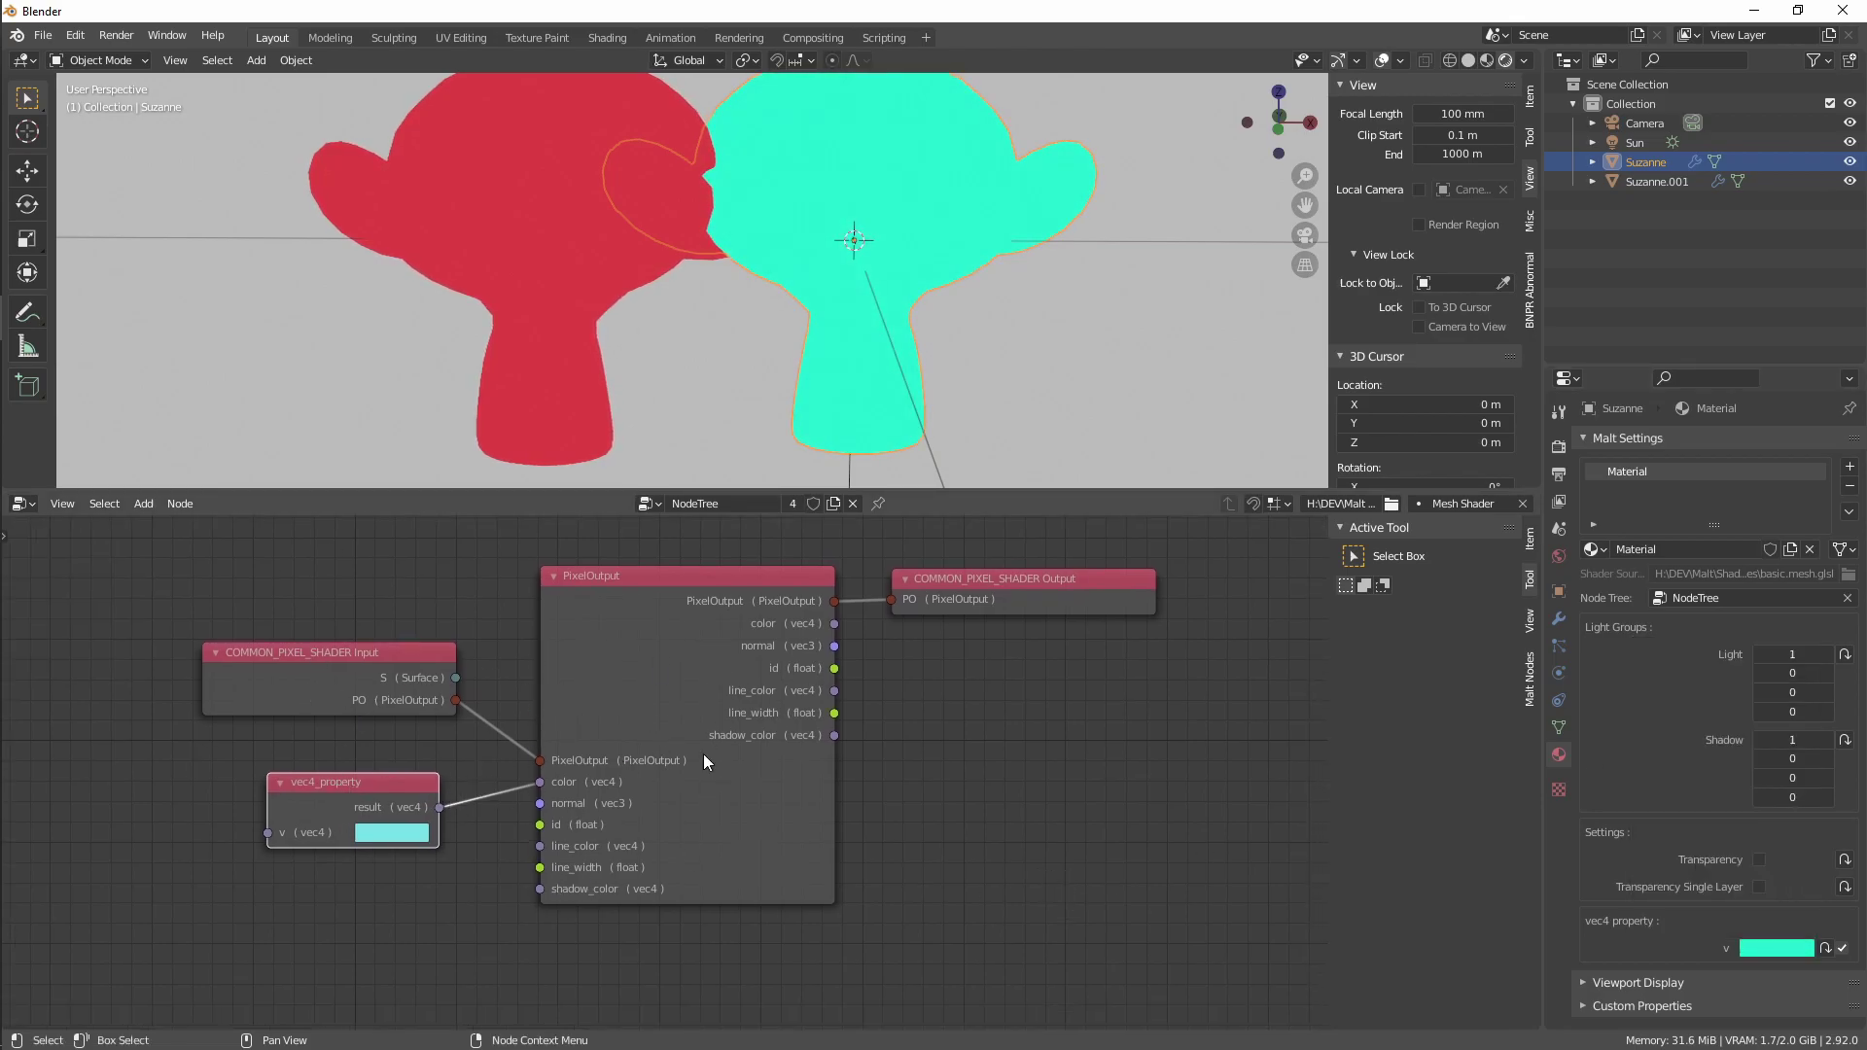
Deselect the objects and add a get line simple node from the NPR MeshShader functions below the vec4_property node
middle_drag(650, 405, 788, 387)
click(638, 400)
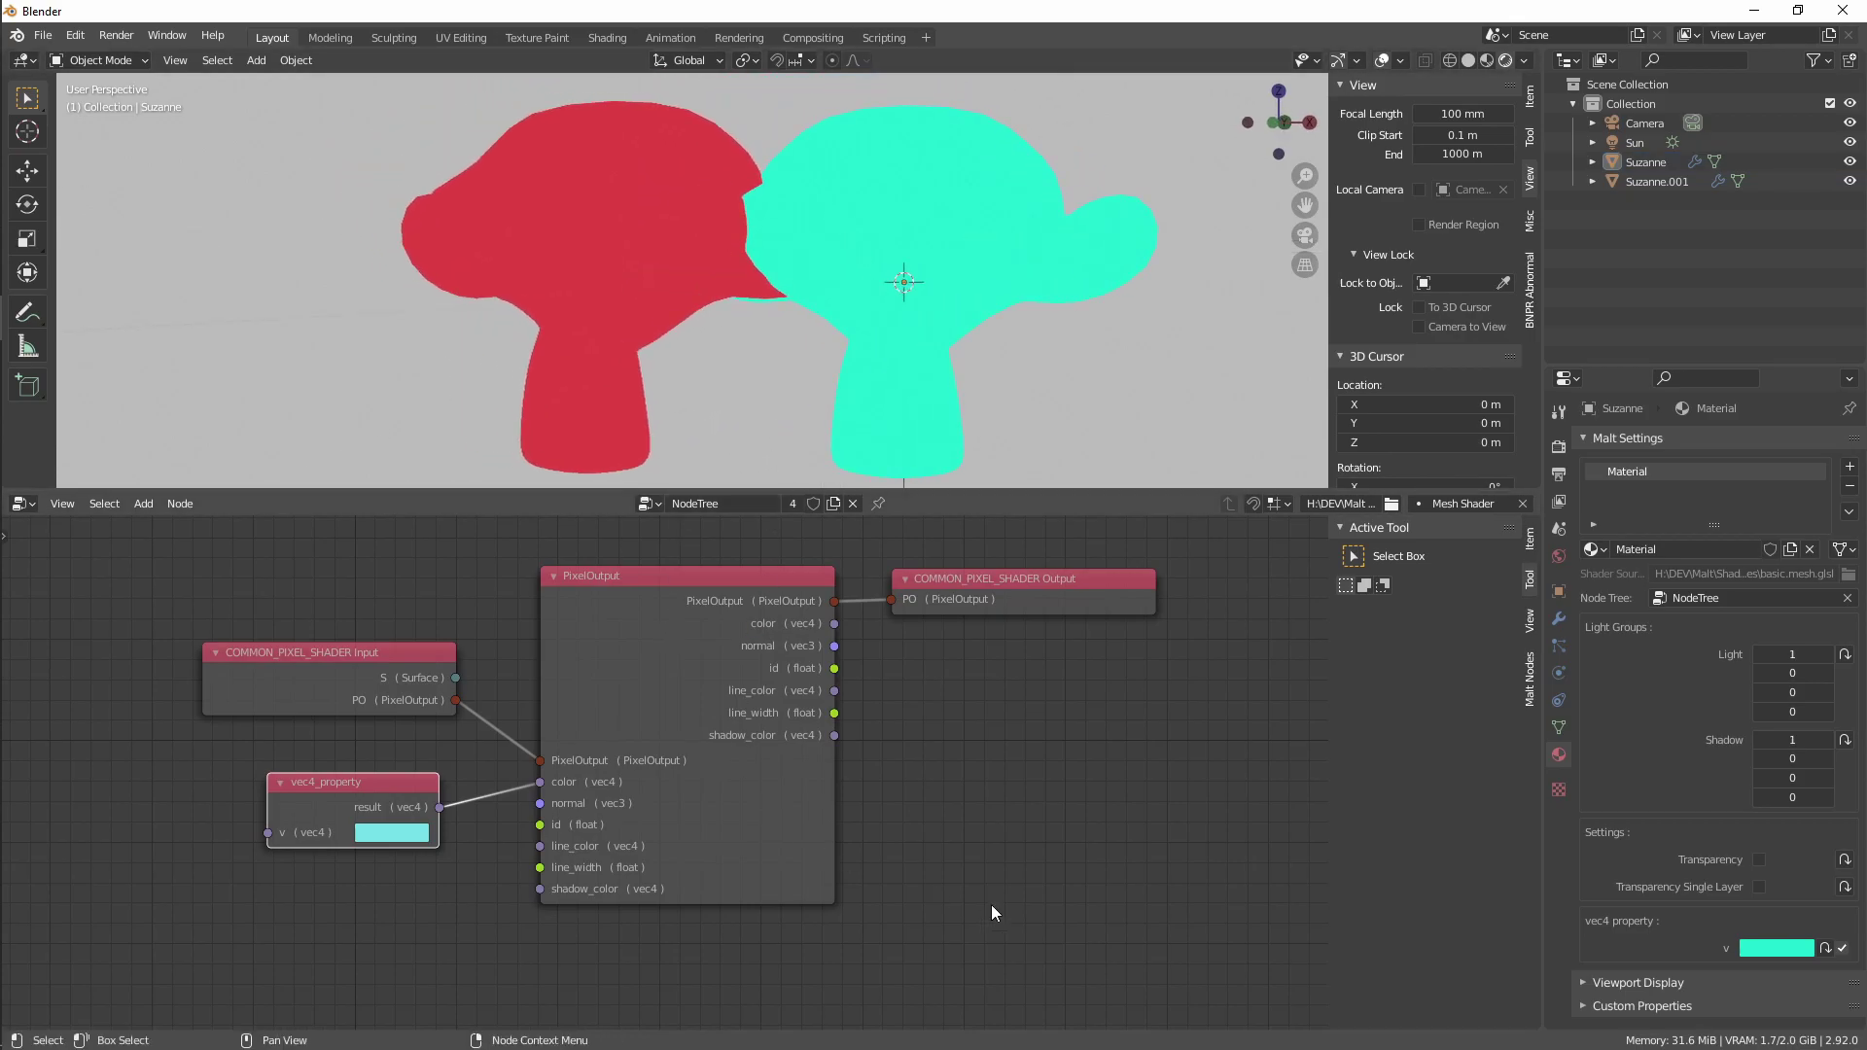
middle_drag(992, 905, 1114, 852)
scroll(1038, 849, down, 1)
drag(517, 741, 506, 716)
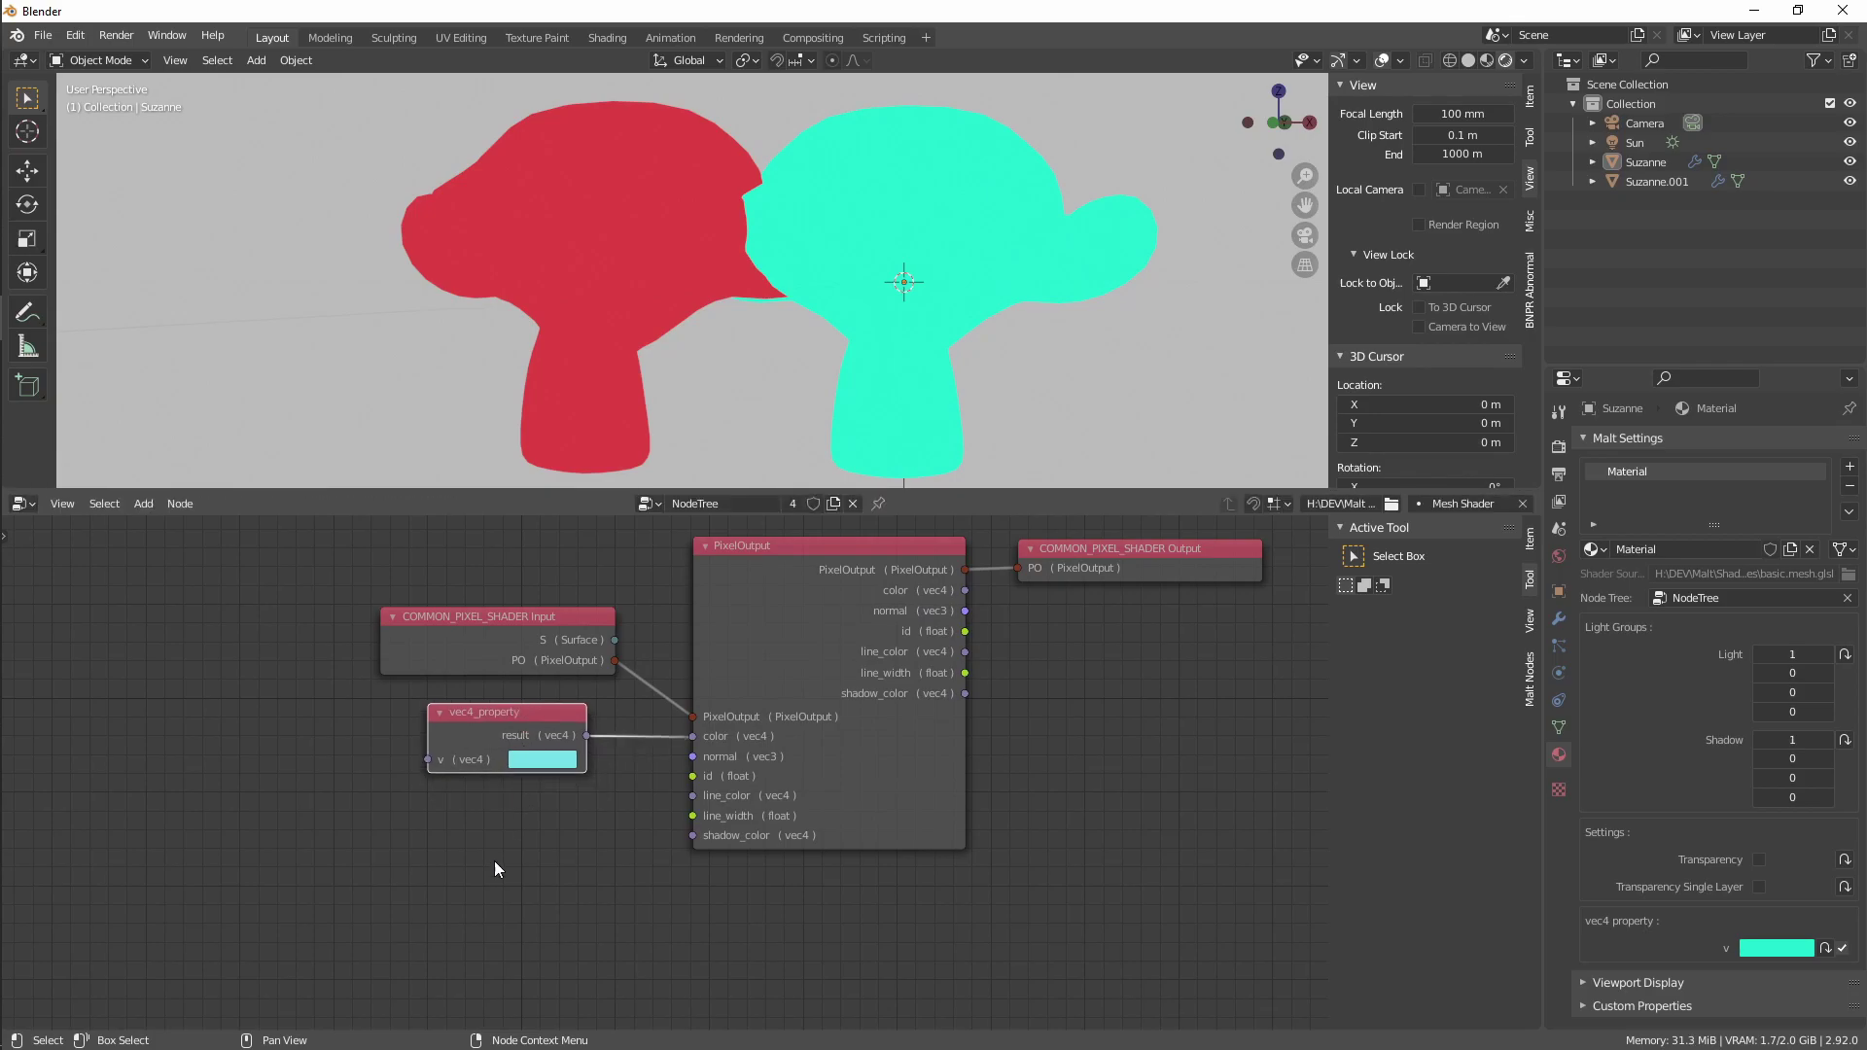
middle_drag(494, 862, 549, 844)
middle_drag(661, 816, 640, 826)
key(shift+a)
mouse_move(475, 861)
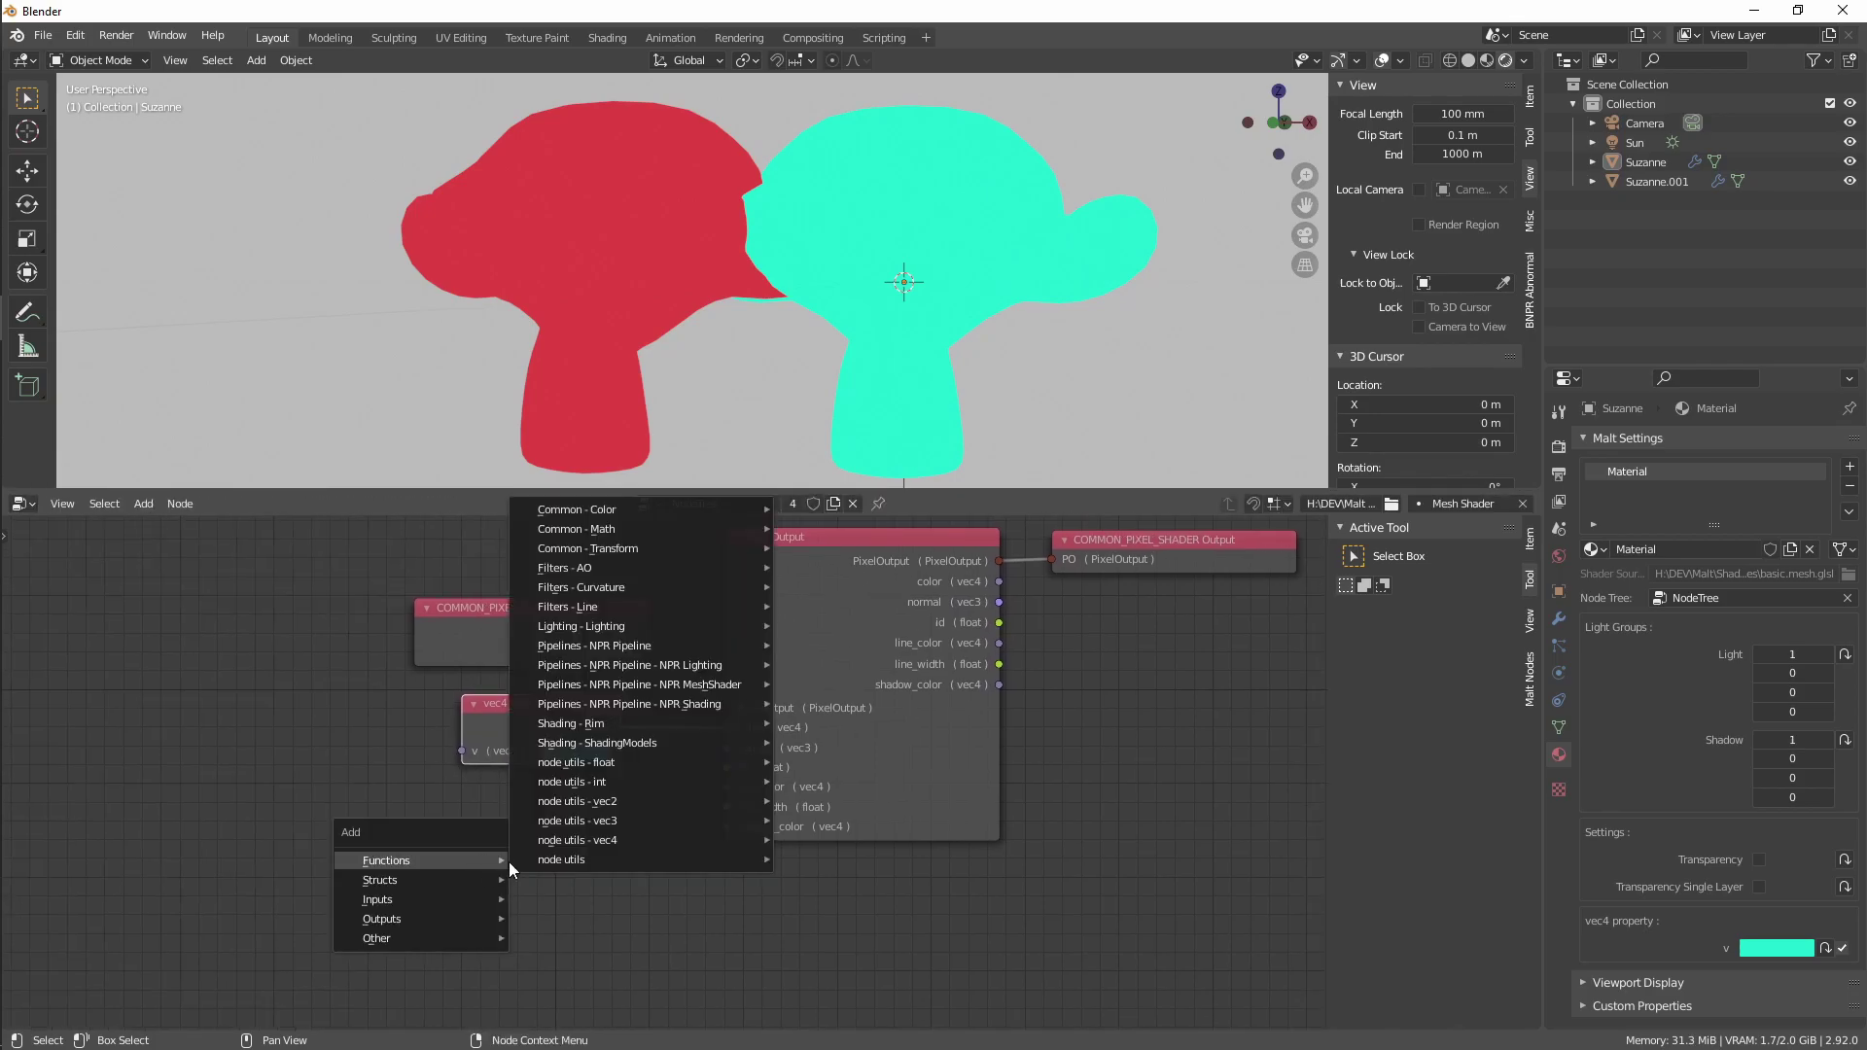
mouse_move(672, 685)
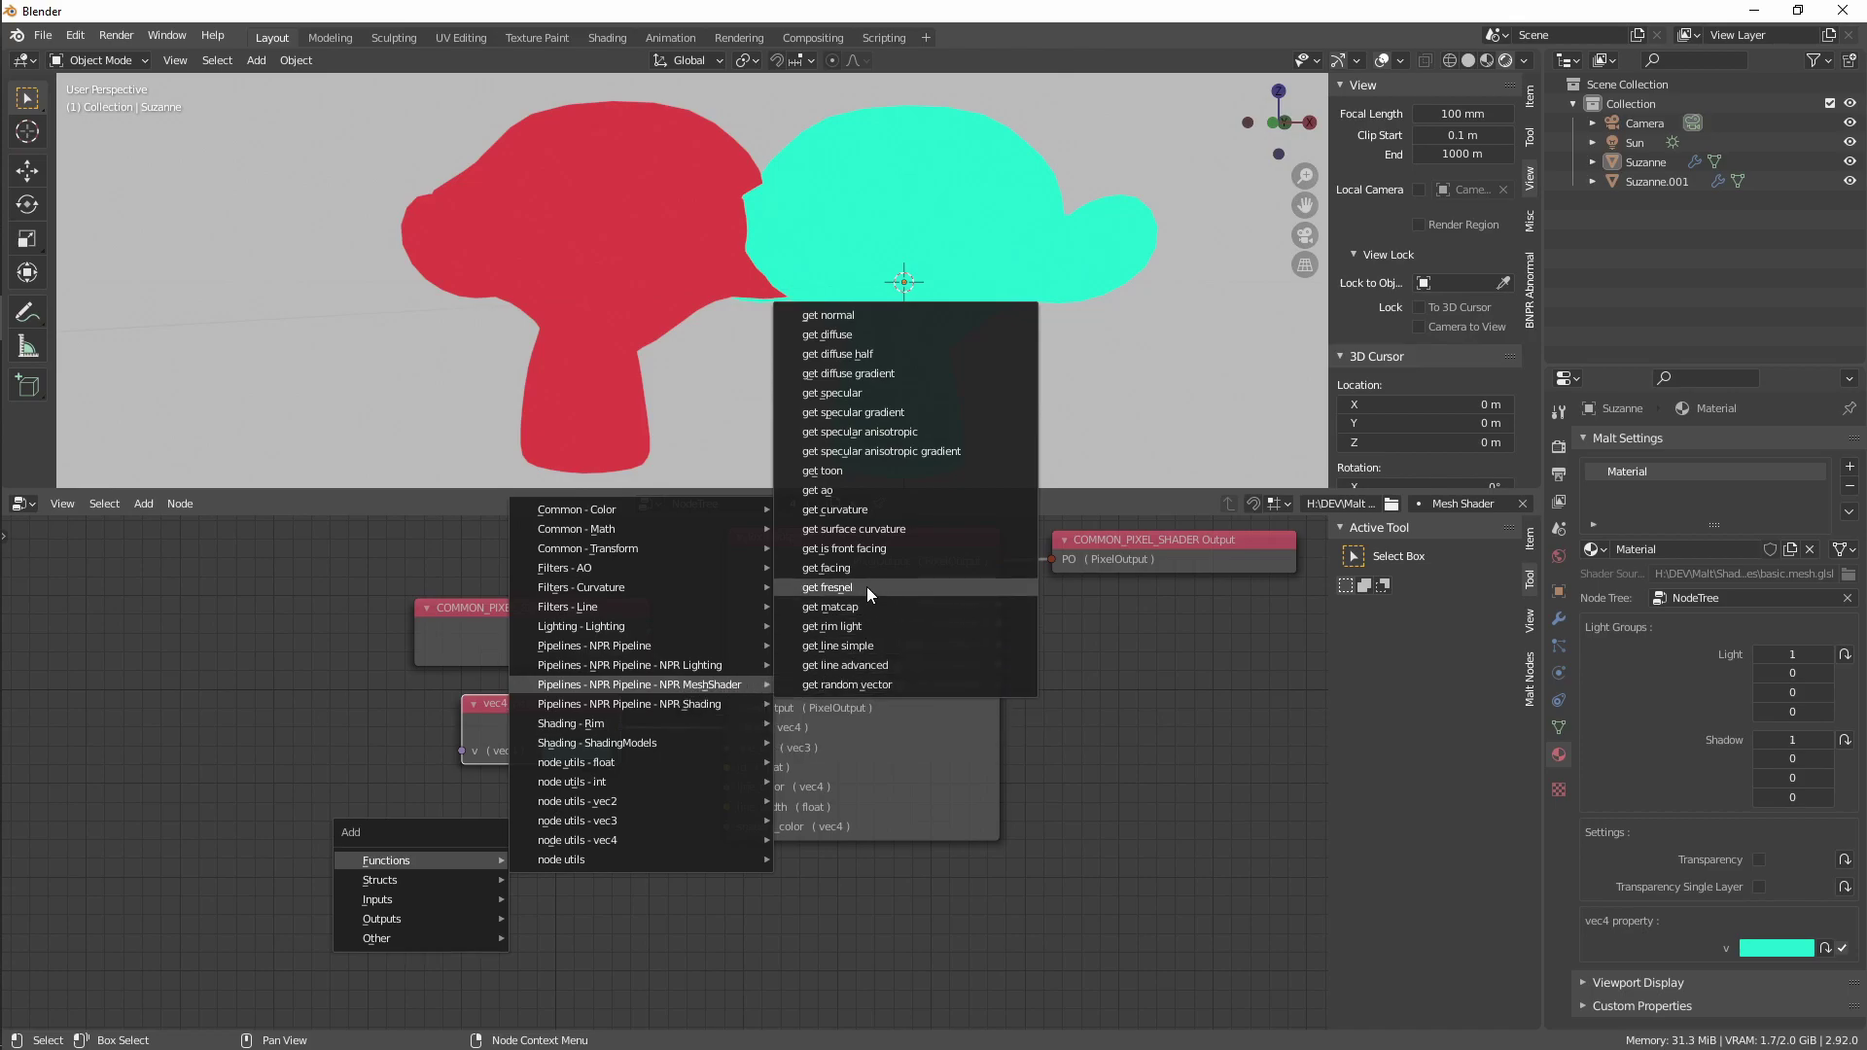
click(887, 646)
click(590, 911)
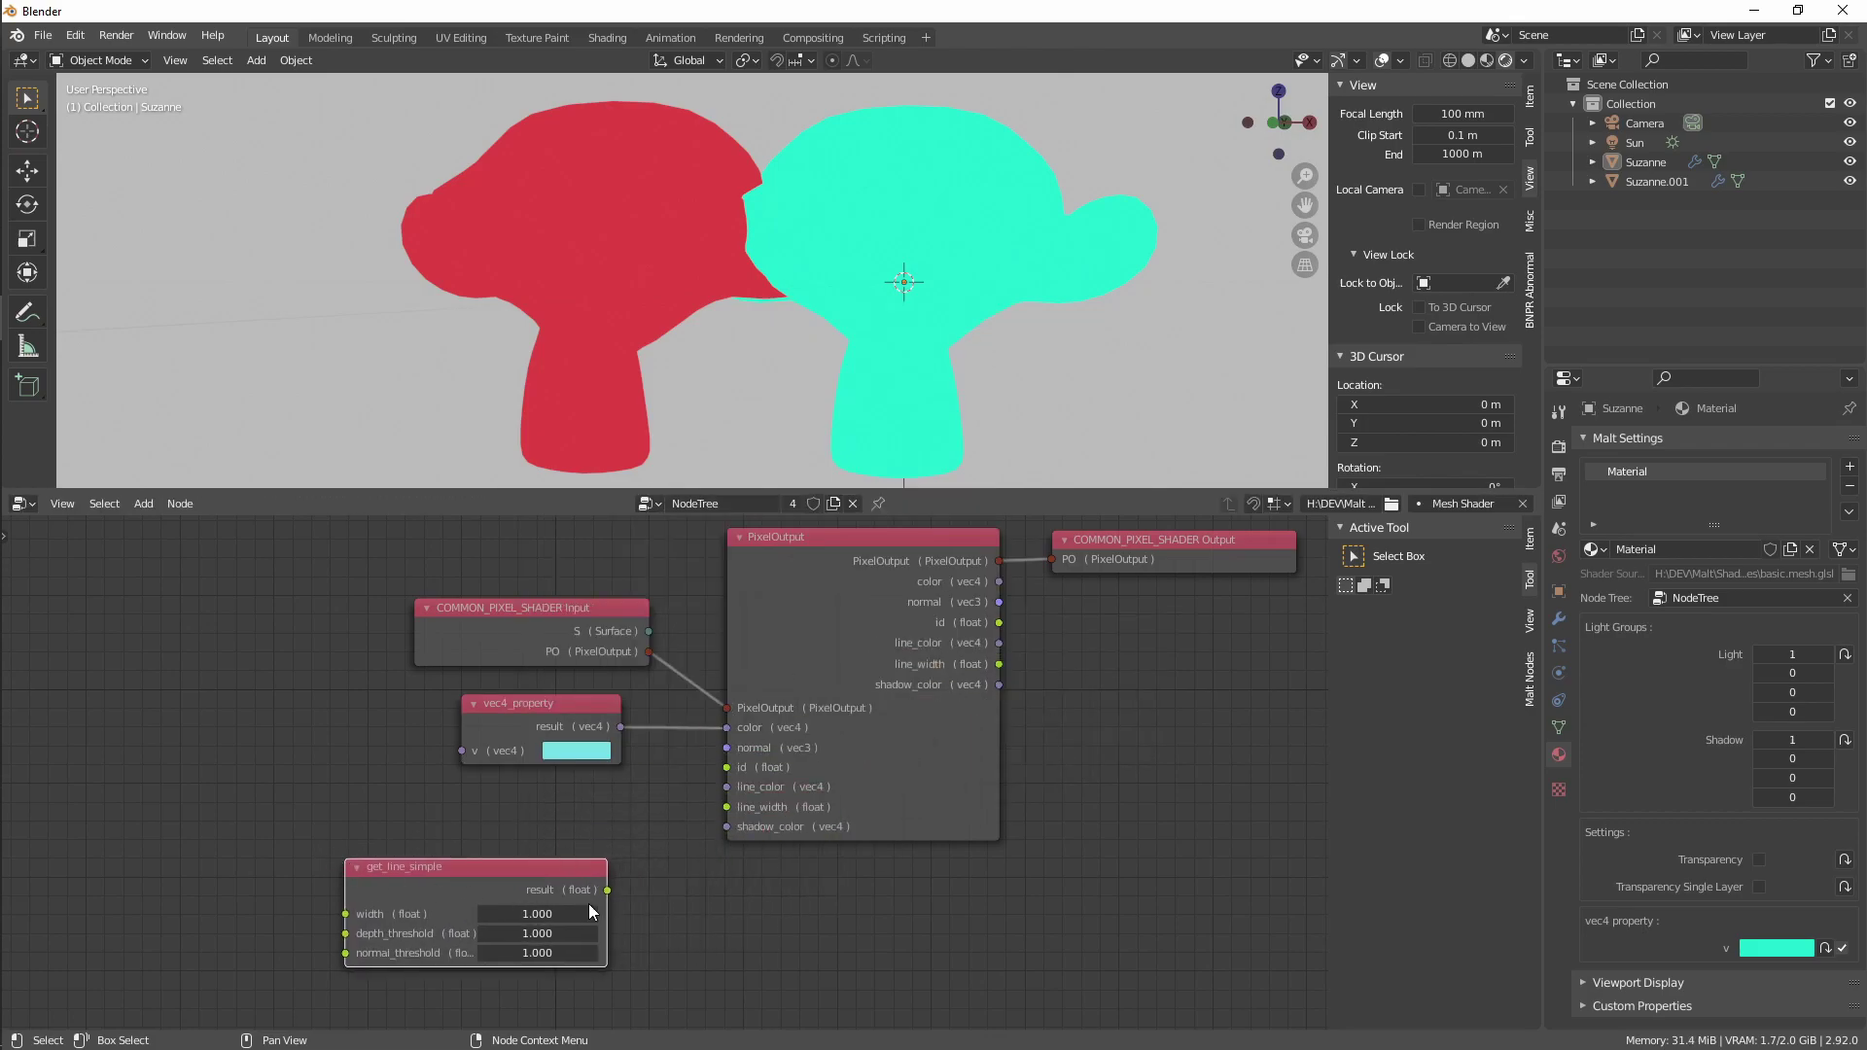
Connect the get_line_simple result to PixelOutput's line_width input and inspect the lines on both heads
drag(603, 891, 737, 807)
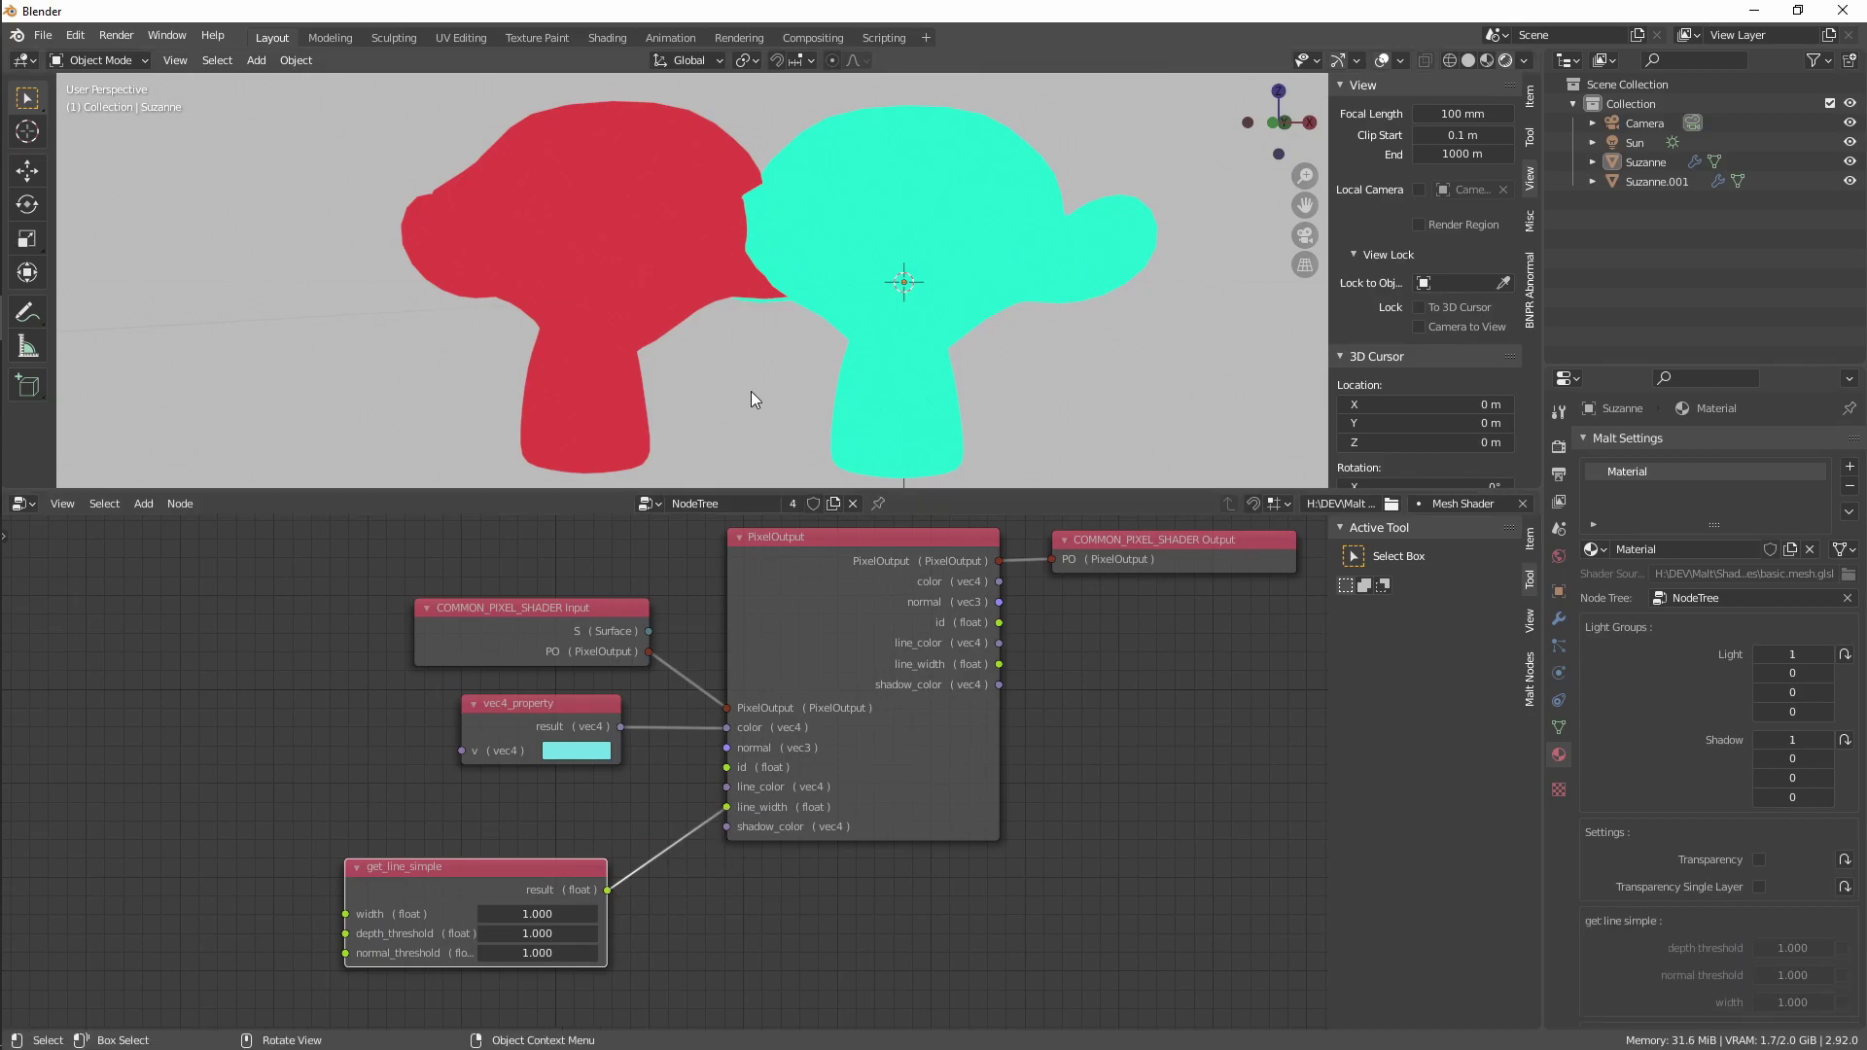
mouse_move(750, 390)
middle_down()
mouse_move(766, 391)
mouse_move(733, 389)
middle_up()
scroll(955, 190, up, 3)
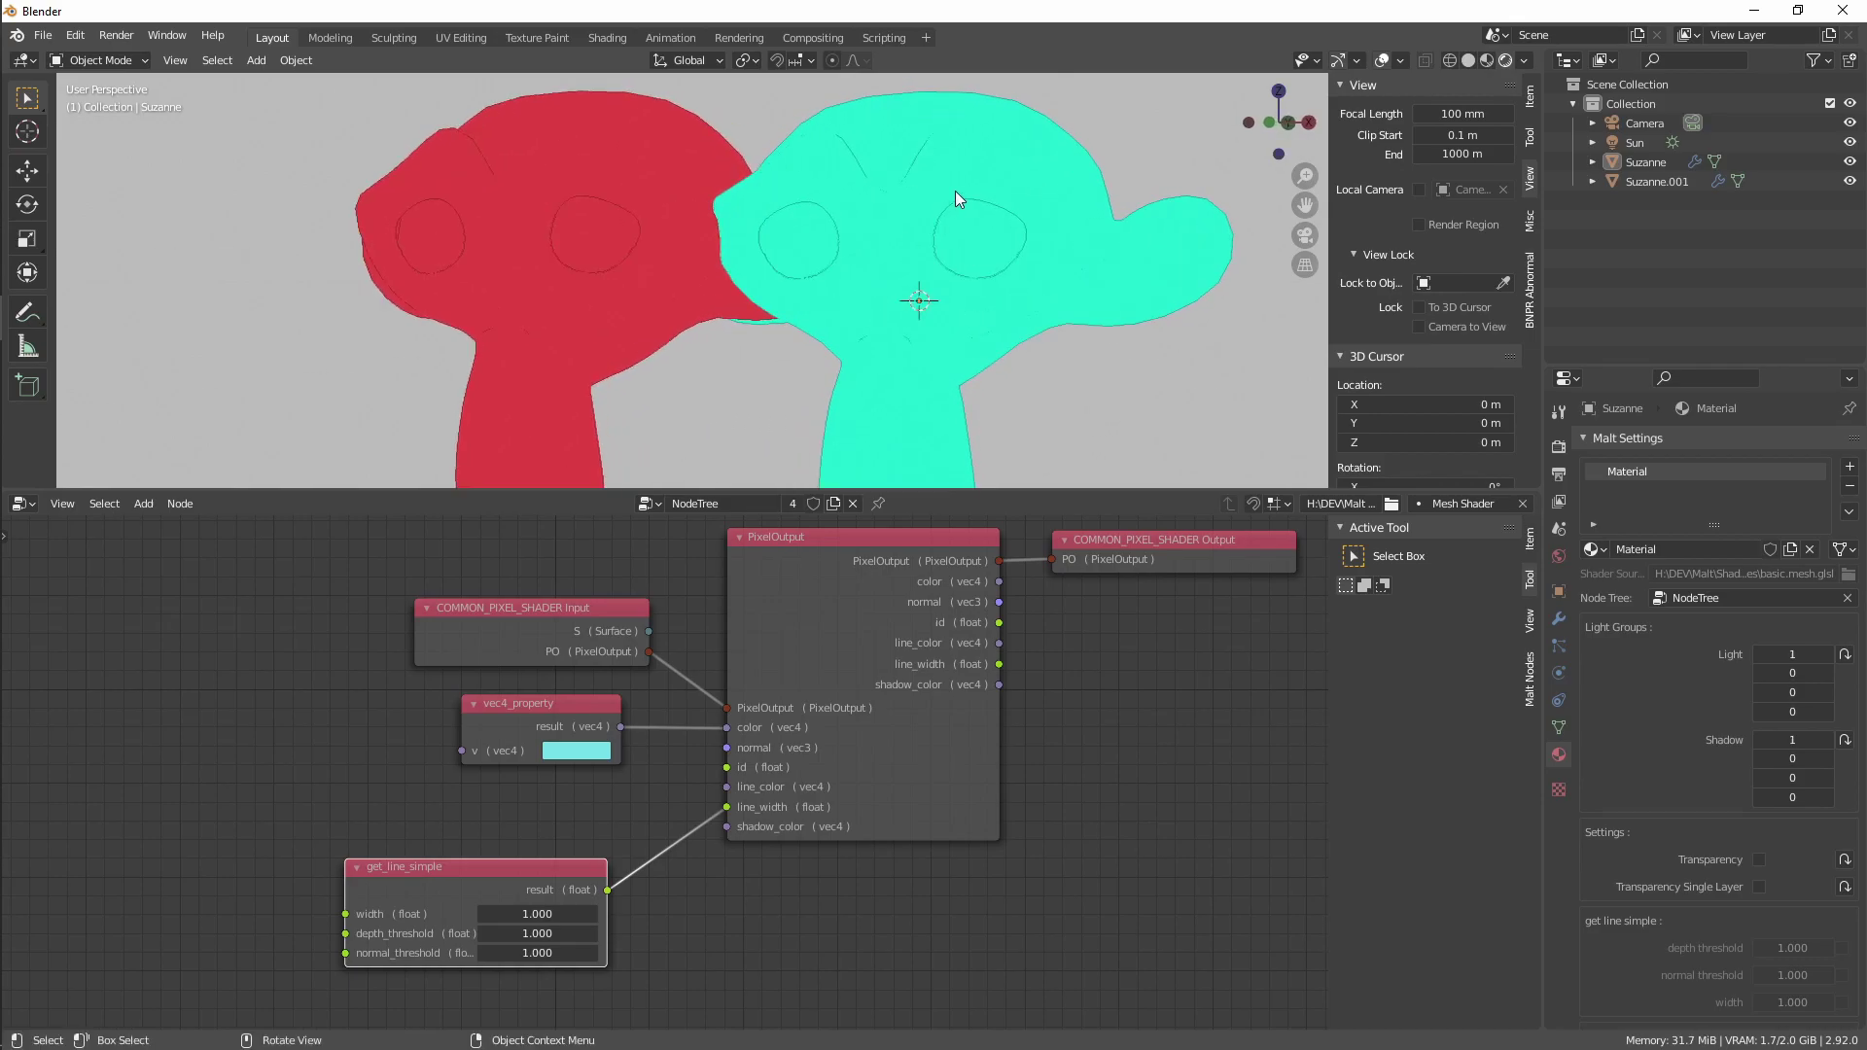
scroll(920, 242, down, 1)
Move get_line_simple away from PixelOutput and insert a float multiply node on the link between them
middle_drag(568, 882, 661, 783)
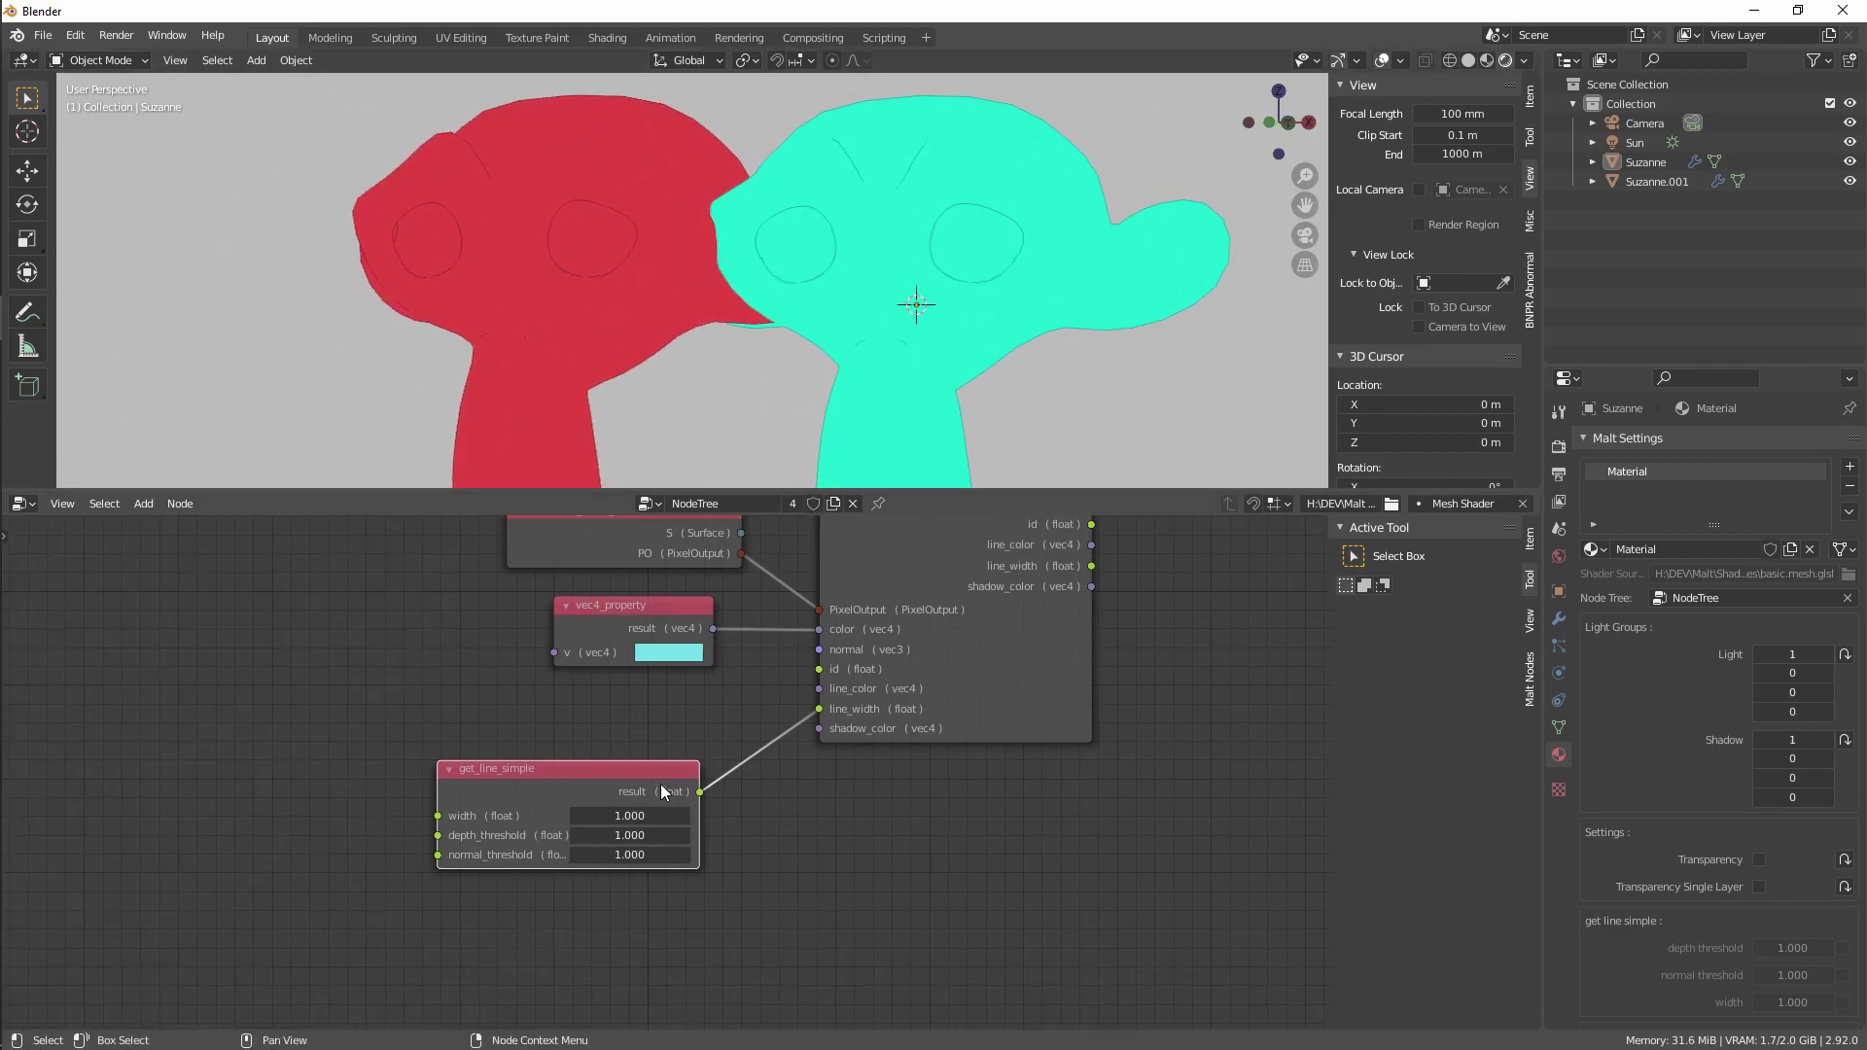
drag(627, 771, 492, 796)
middle_drag(581, 852, 573, 868)
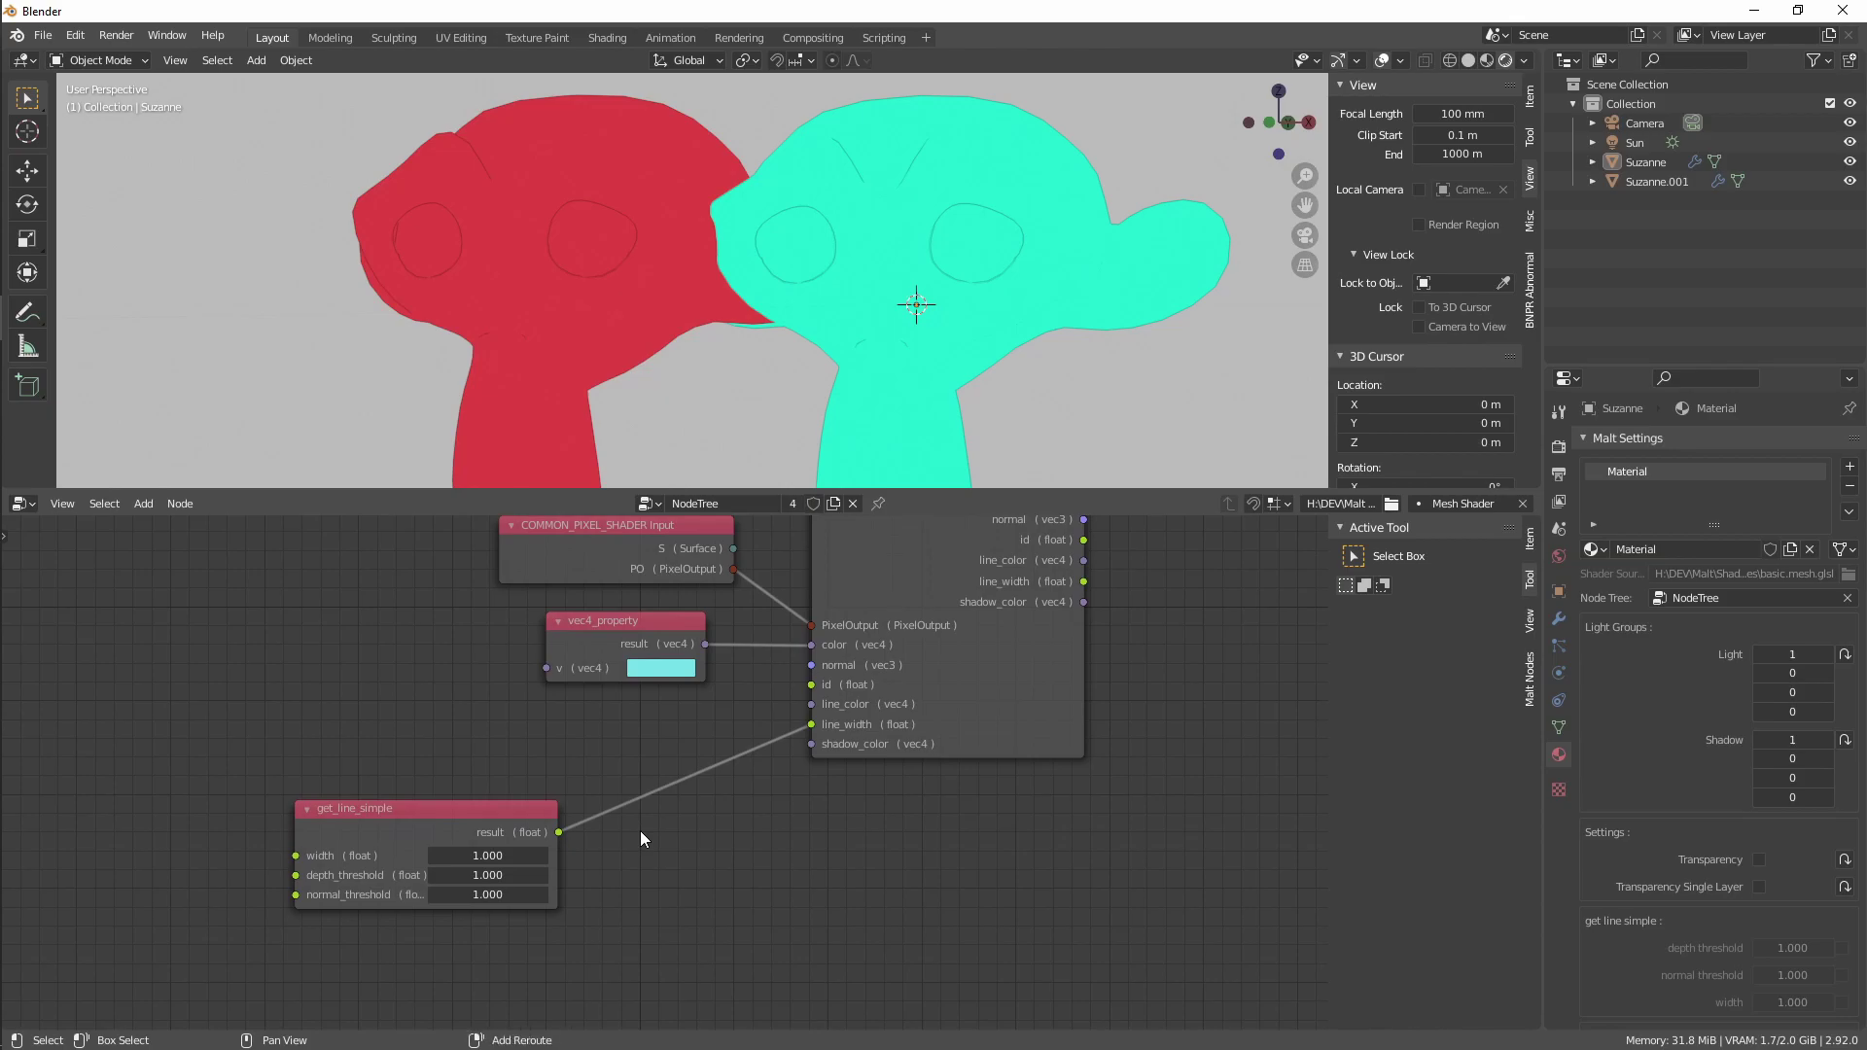
key(shift+a)
mouse_move(640, 830)
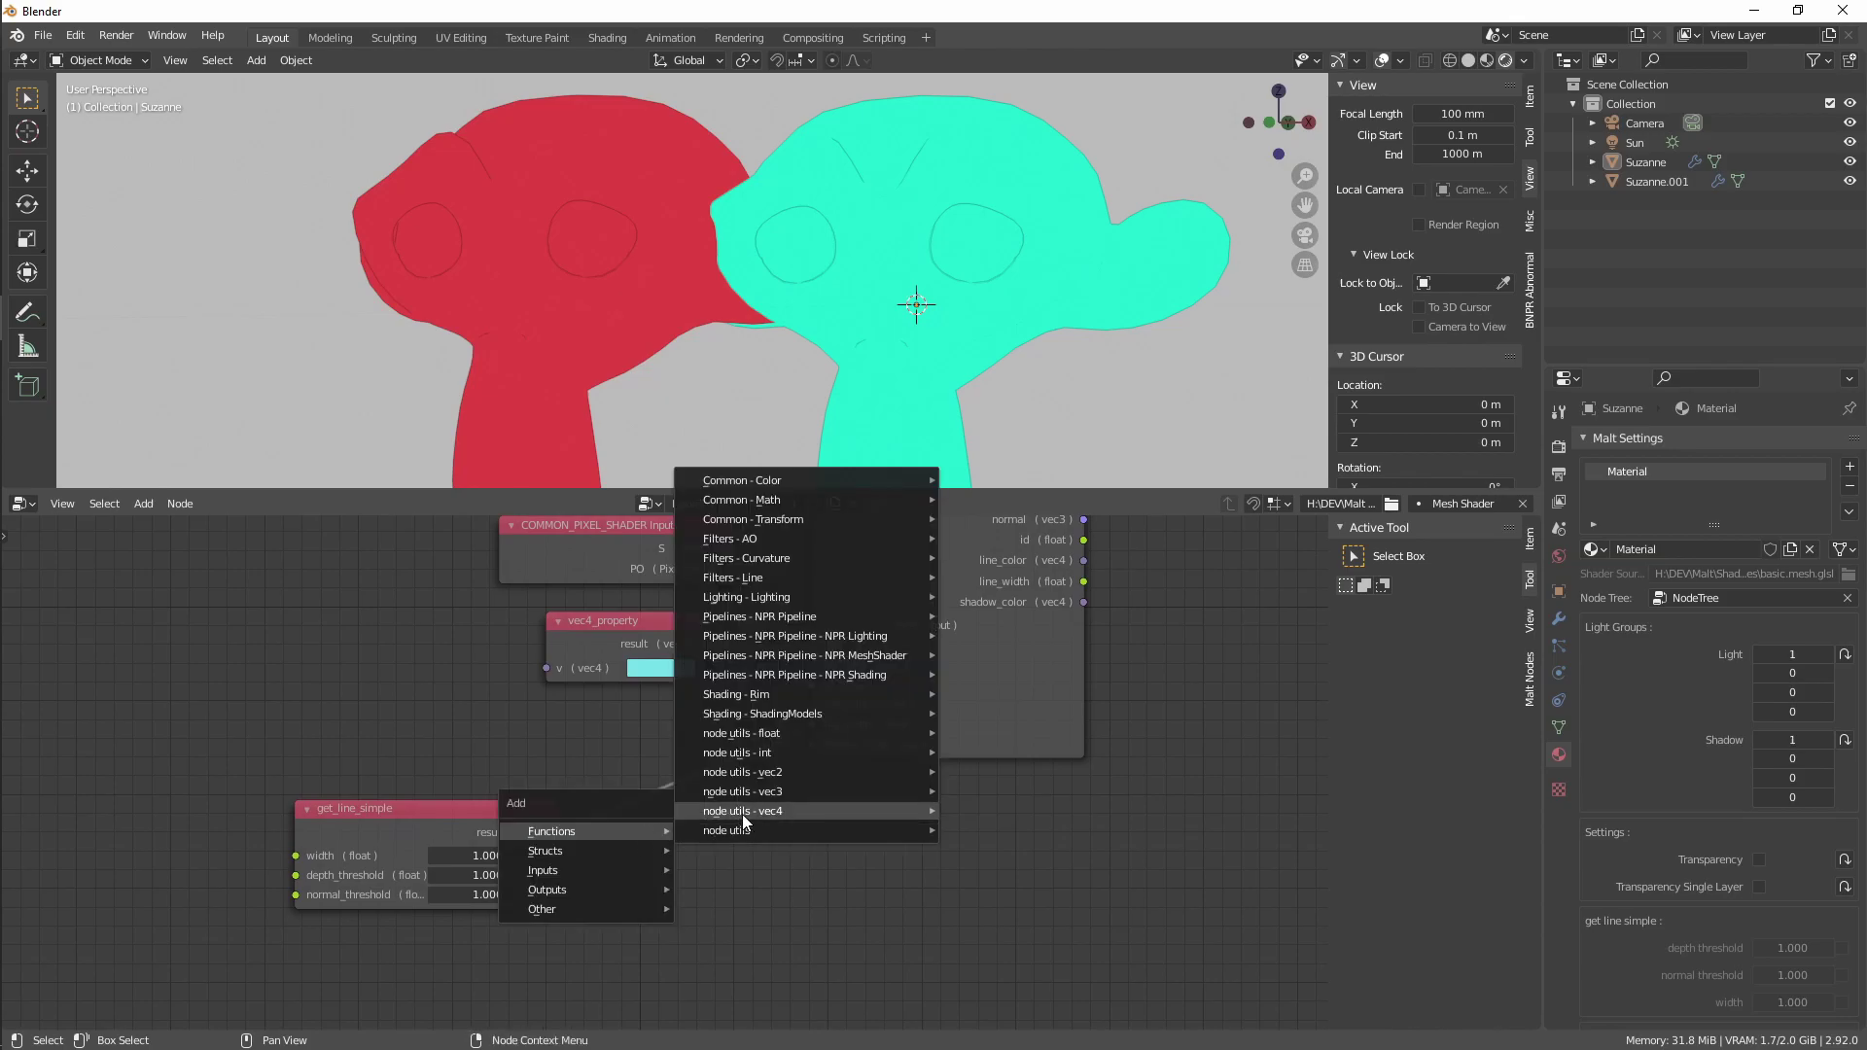
mouse_move(750, 815)
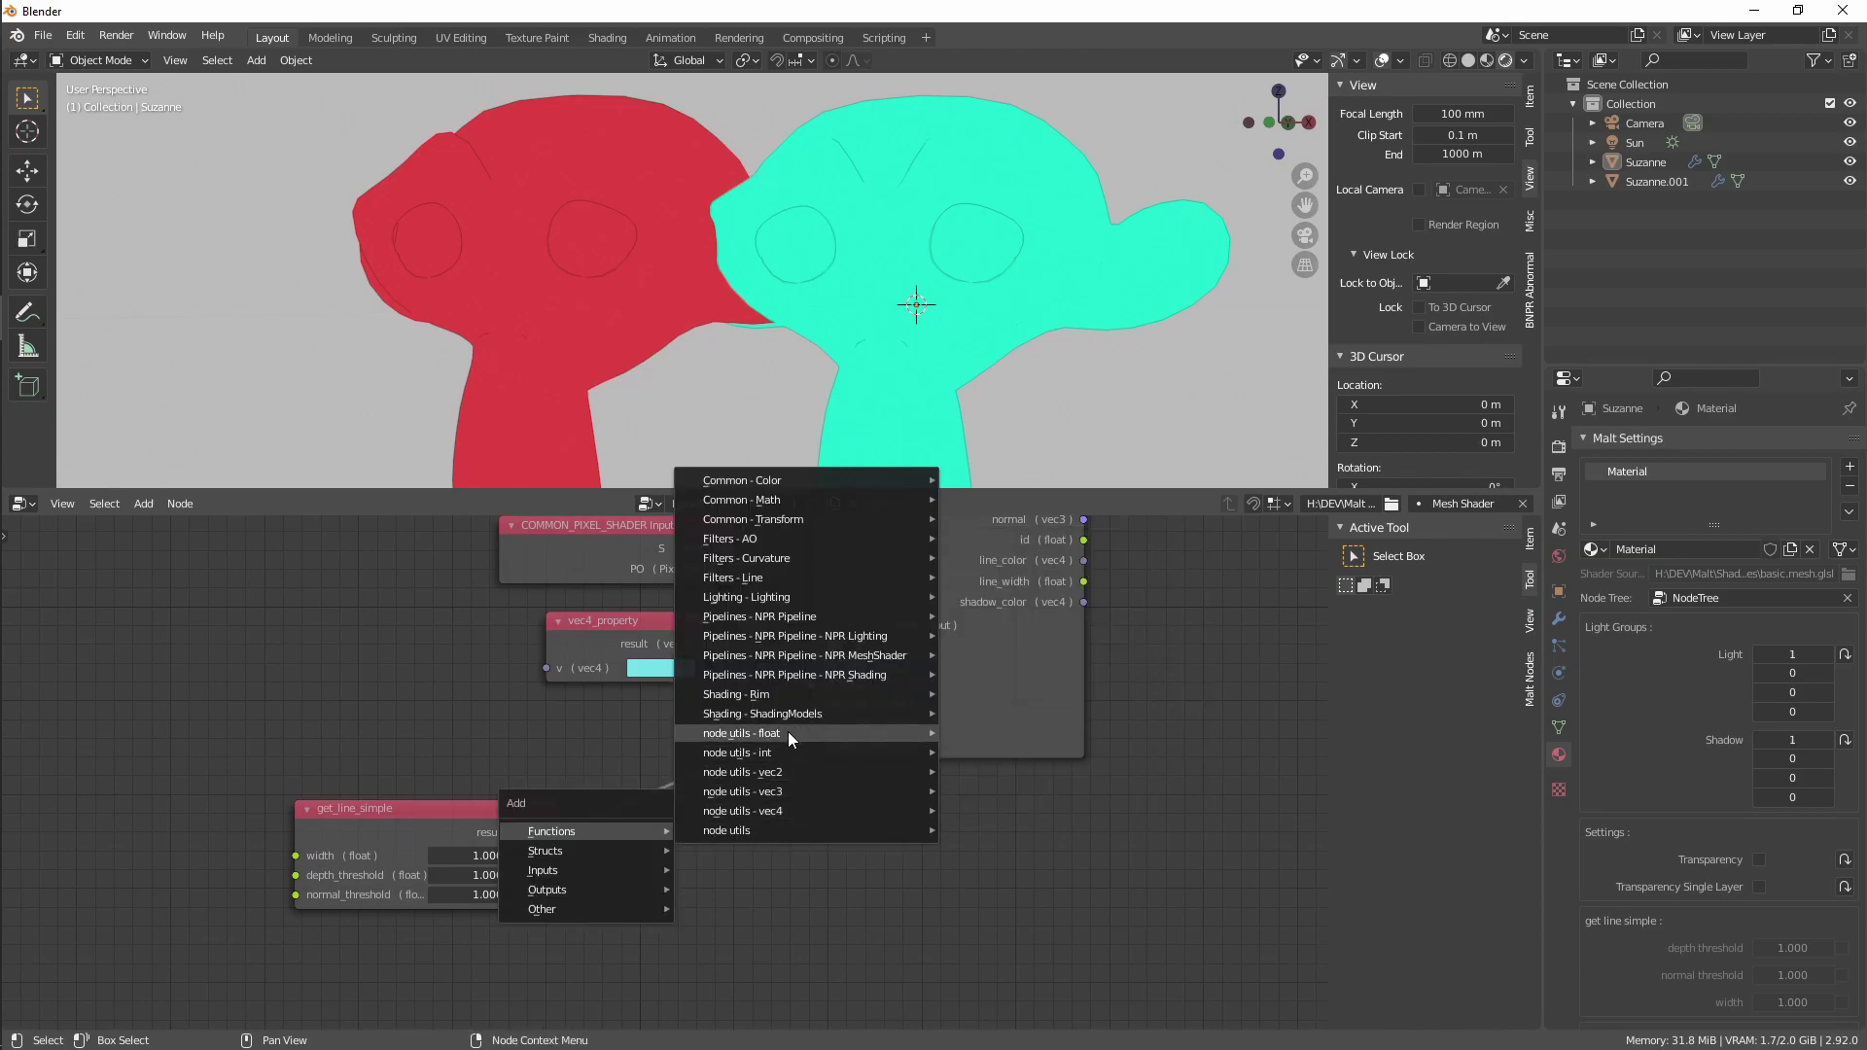
mouse_move(795, 731)
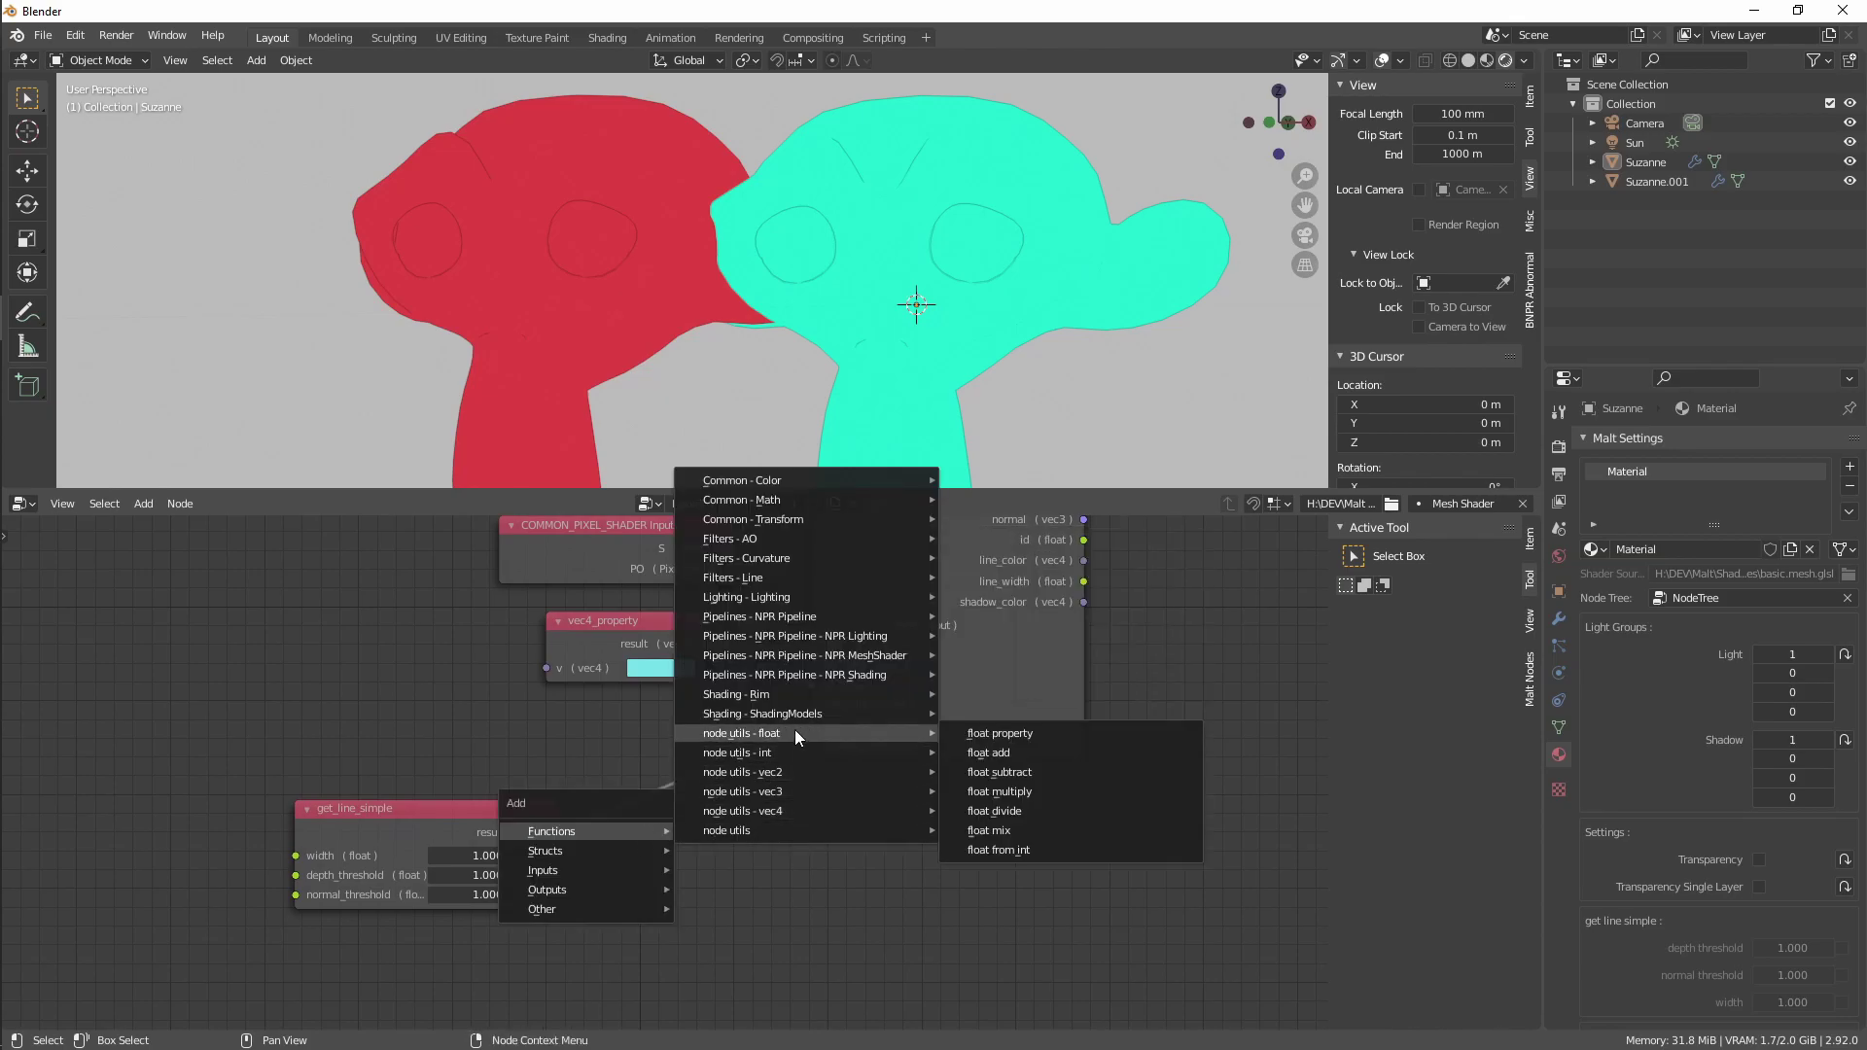
click(1032, 791)
click(597, 782)
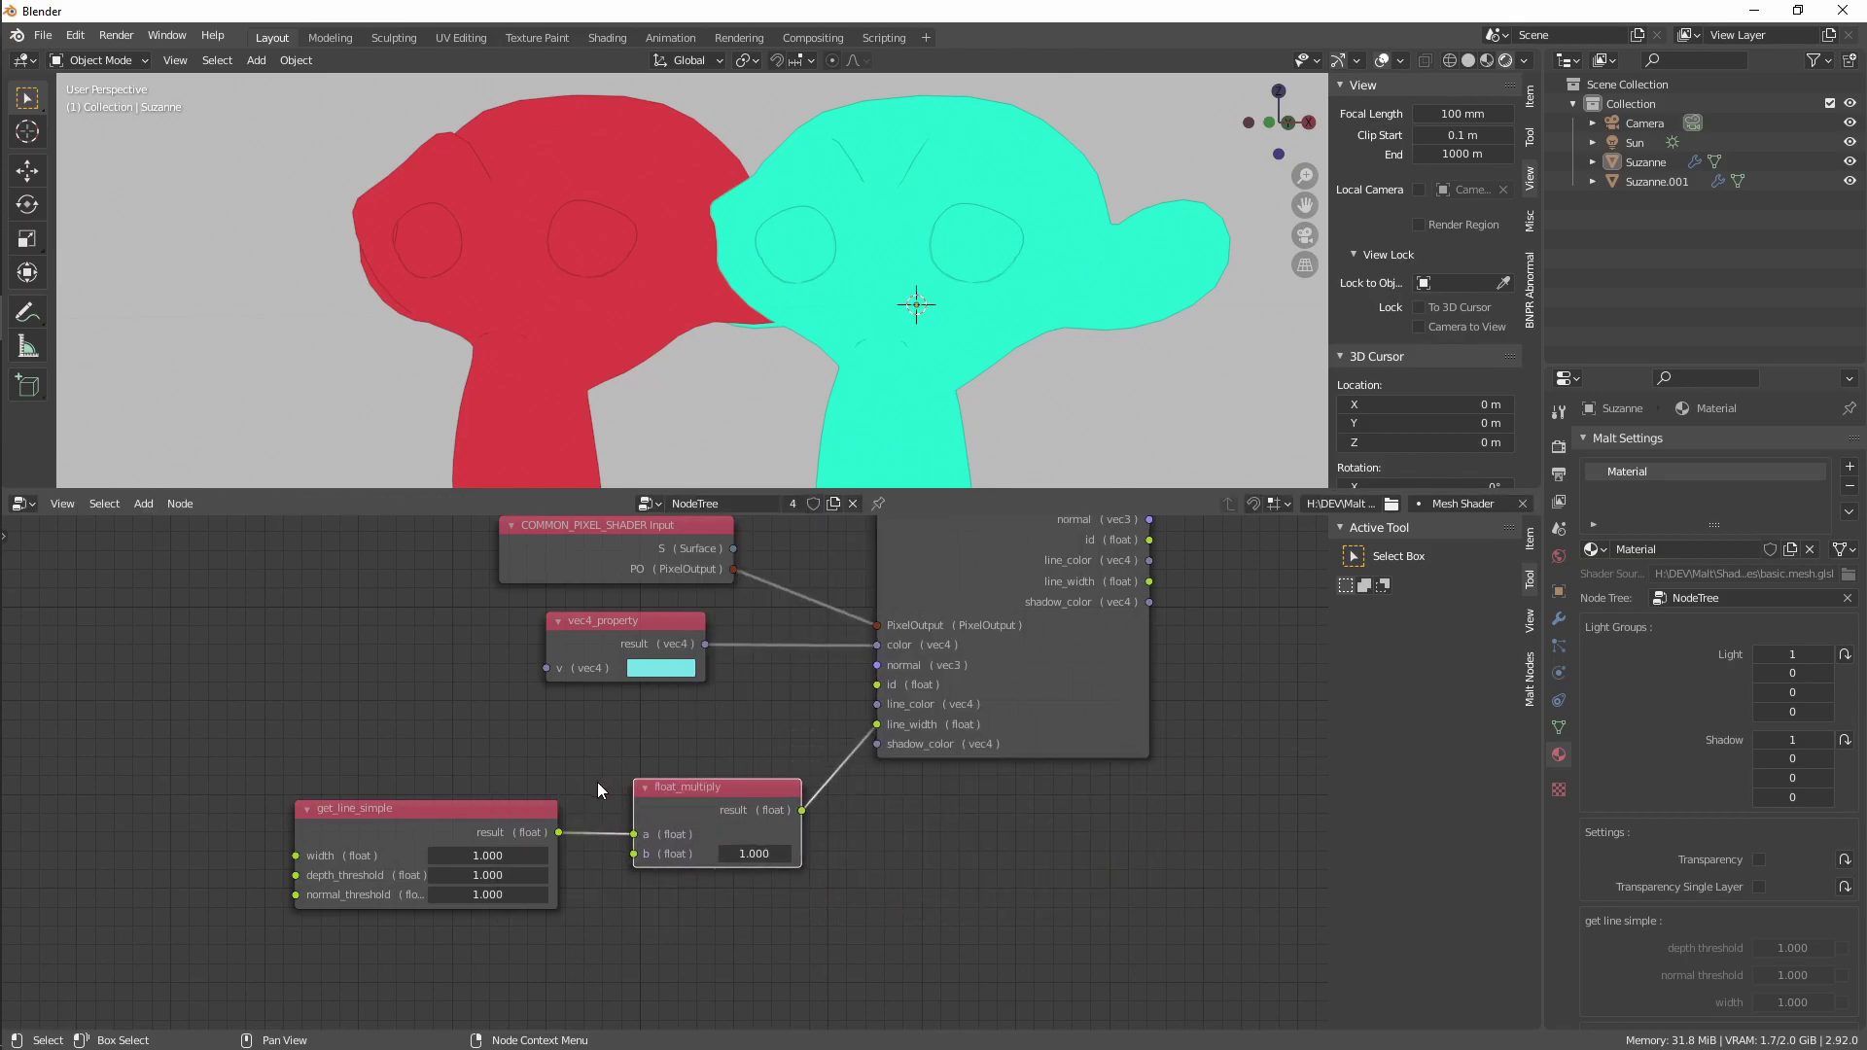
Set the float_multiply node's b value to 3 and move it with get_line_simple further below the vec4_property node
click(757, 854)
text(3)
key(Return)
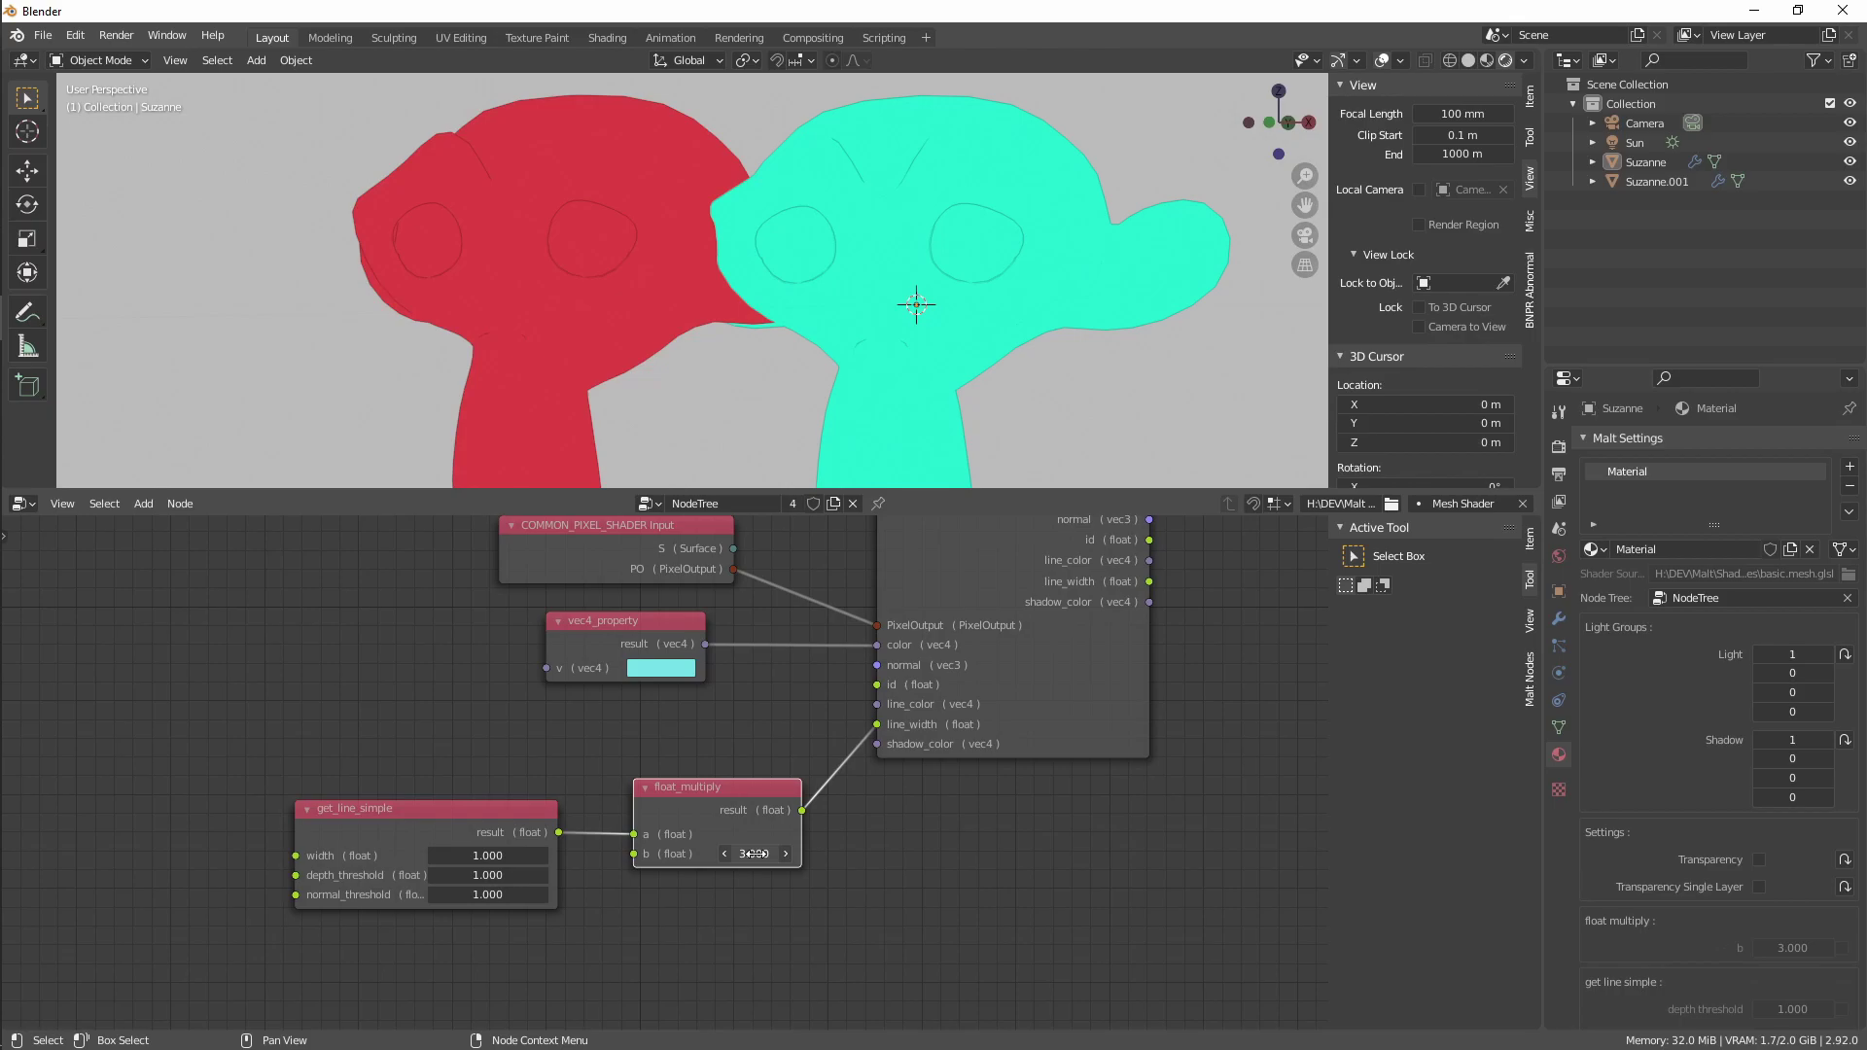
middle_drag(739, 921, 775, 921)
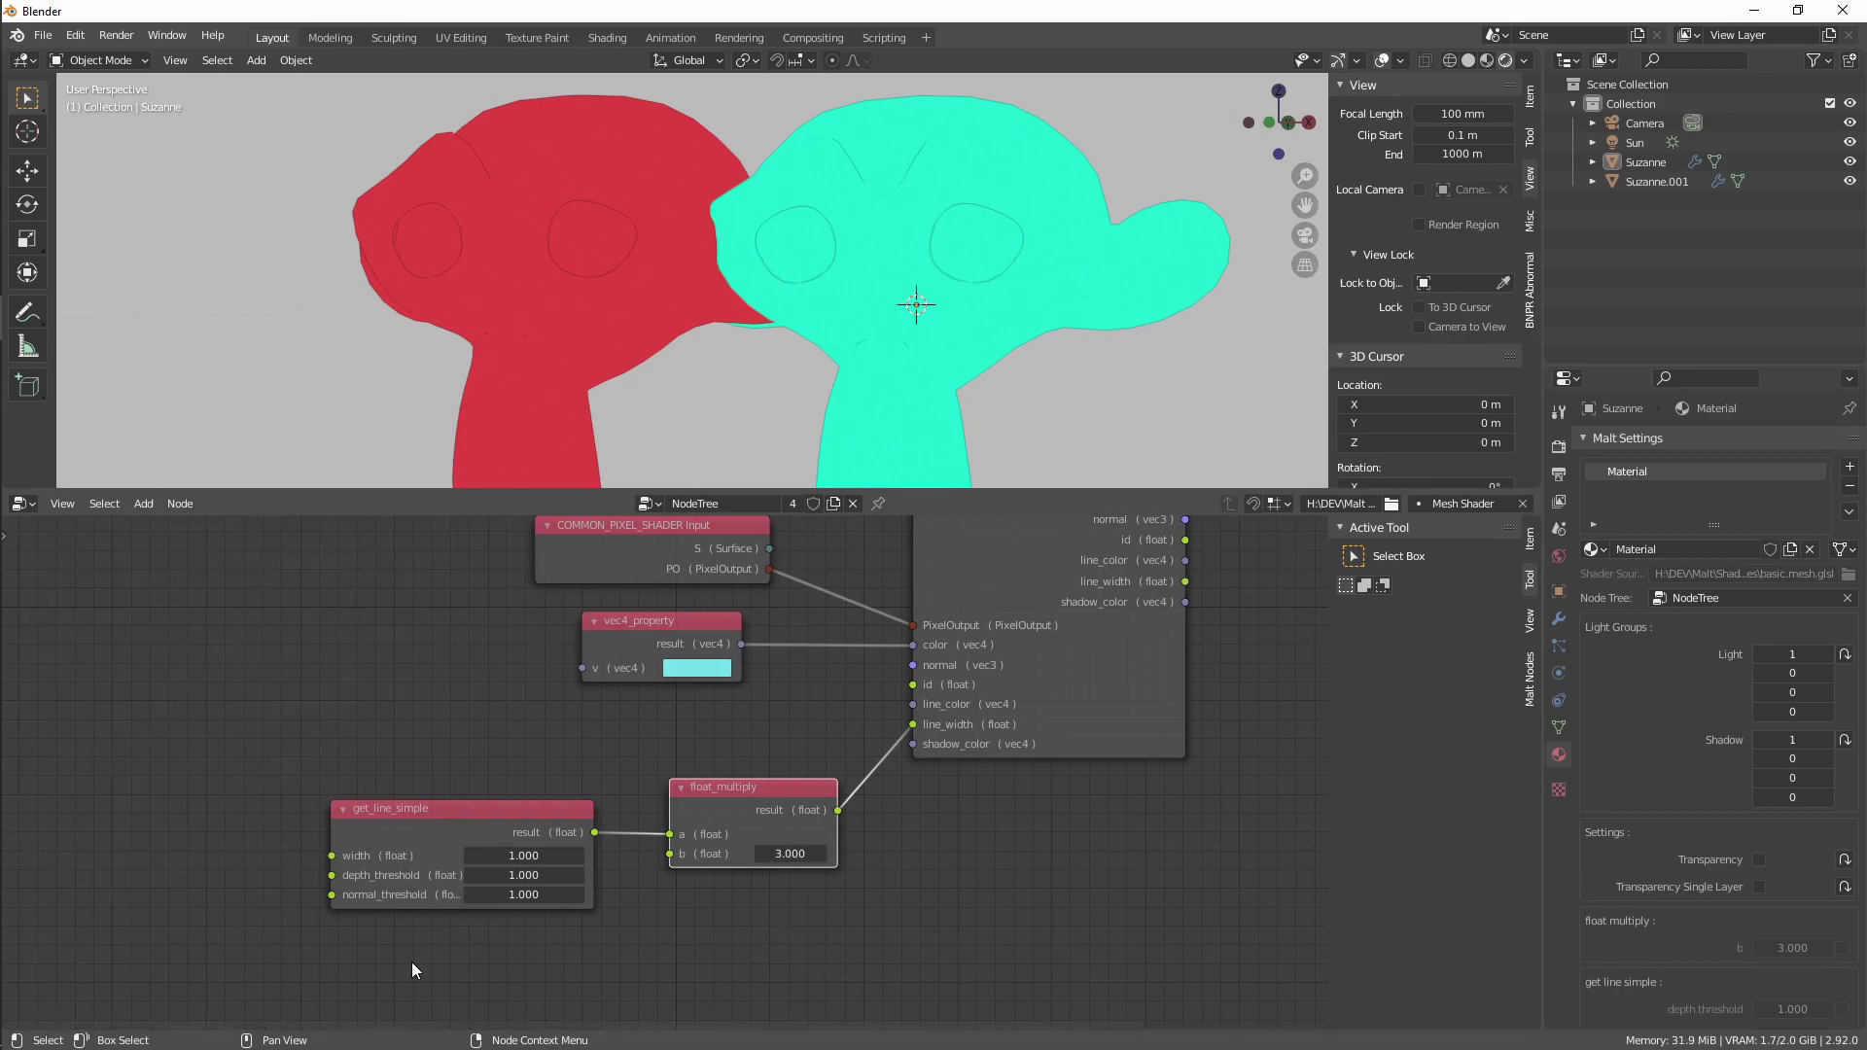
drag(412, 965, 658, 821)
middle_drag(702, 763, 701, 790)
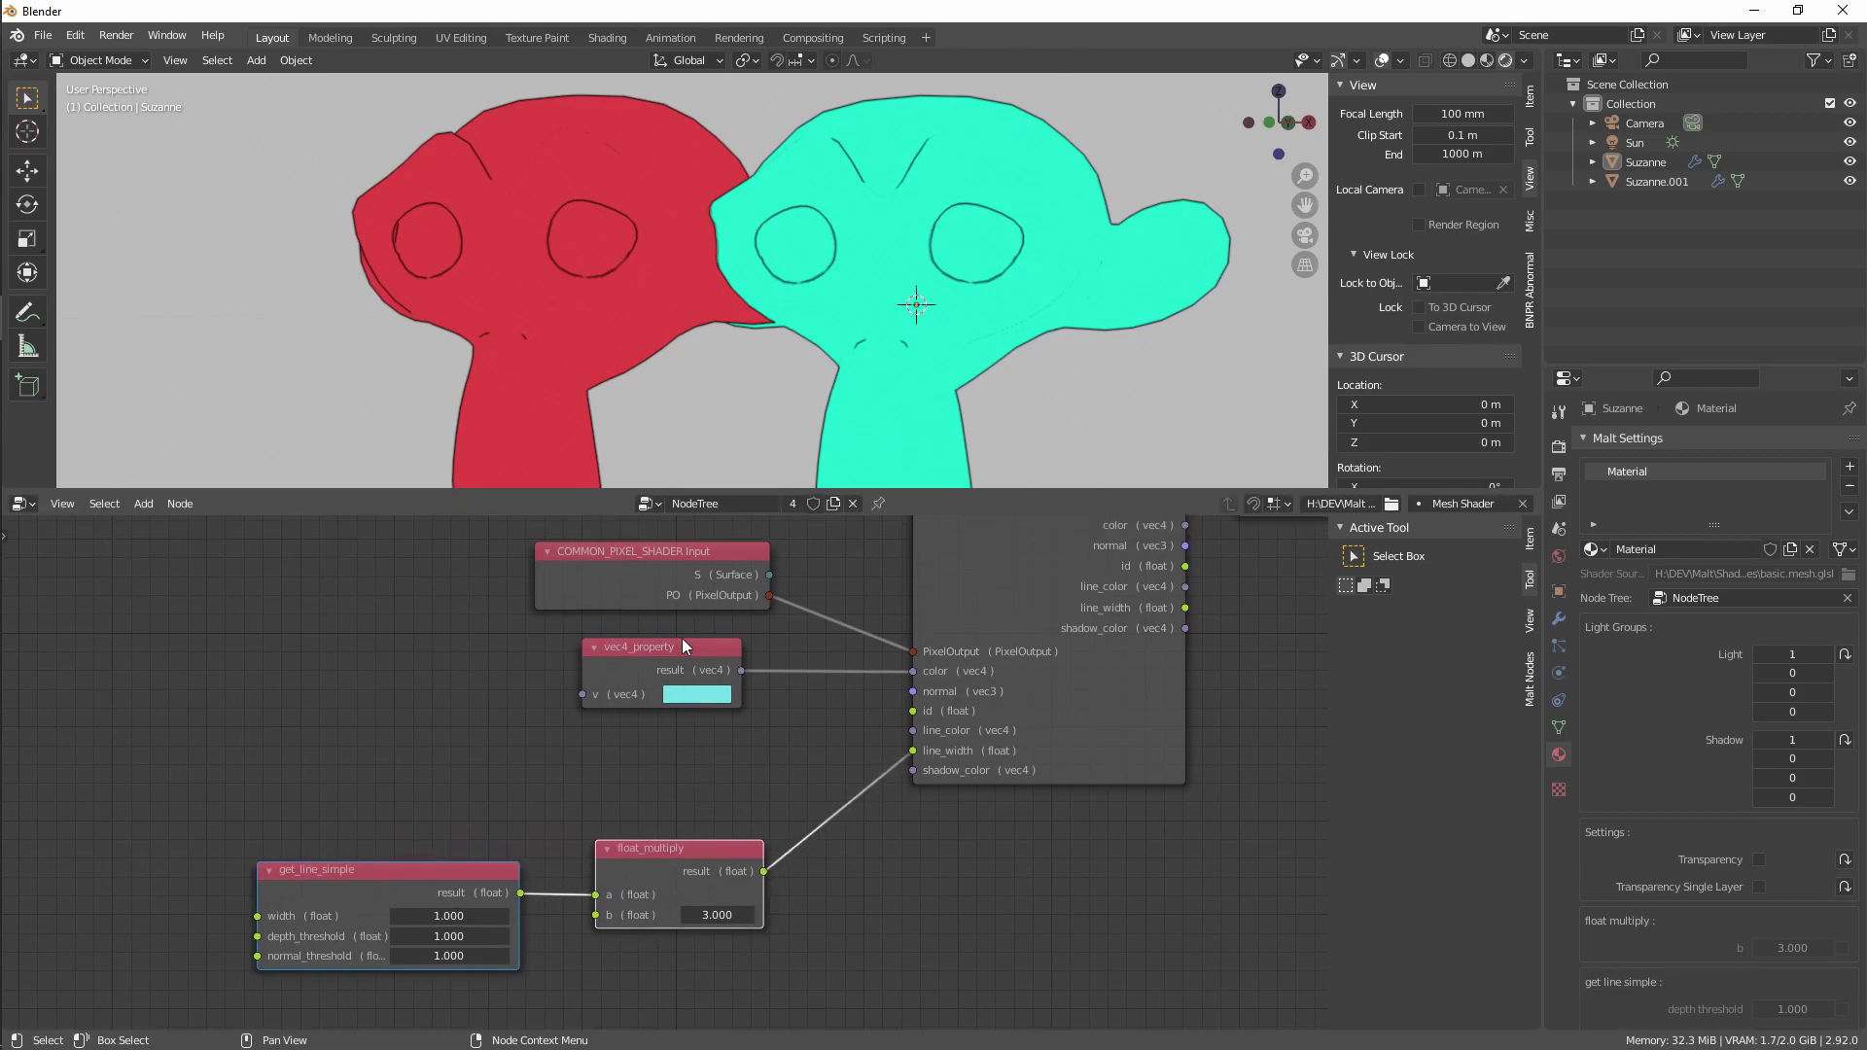
Duplicate the vec4_property node, place the copy below it and connect its result to PixelOutput's line_color input
key(alt+a)
key(shift+d)
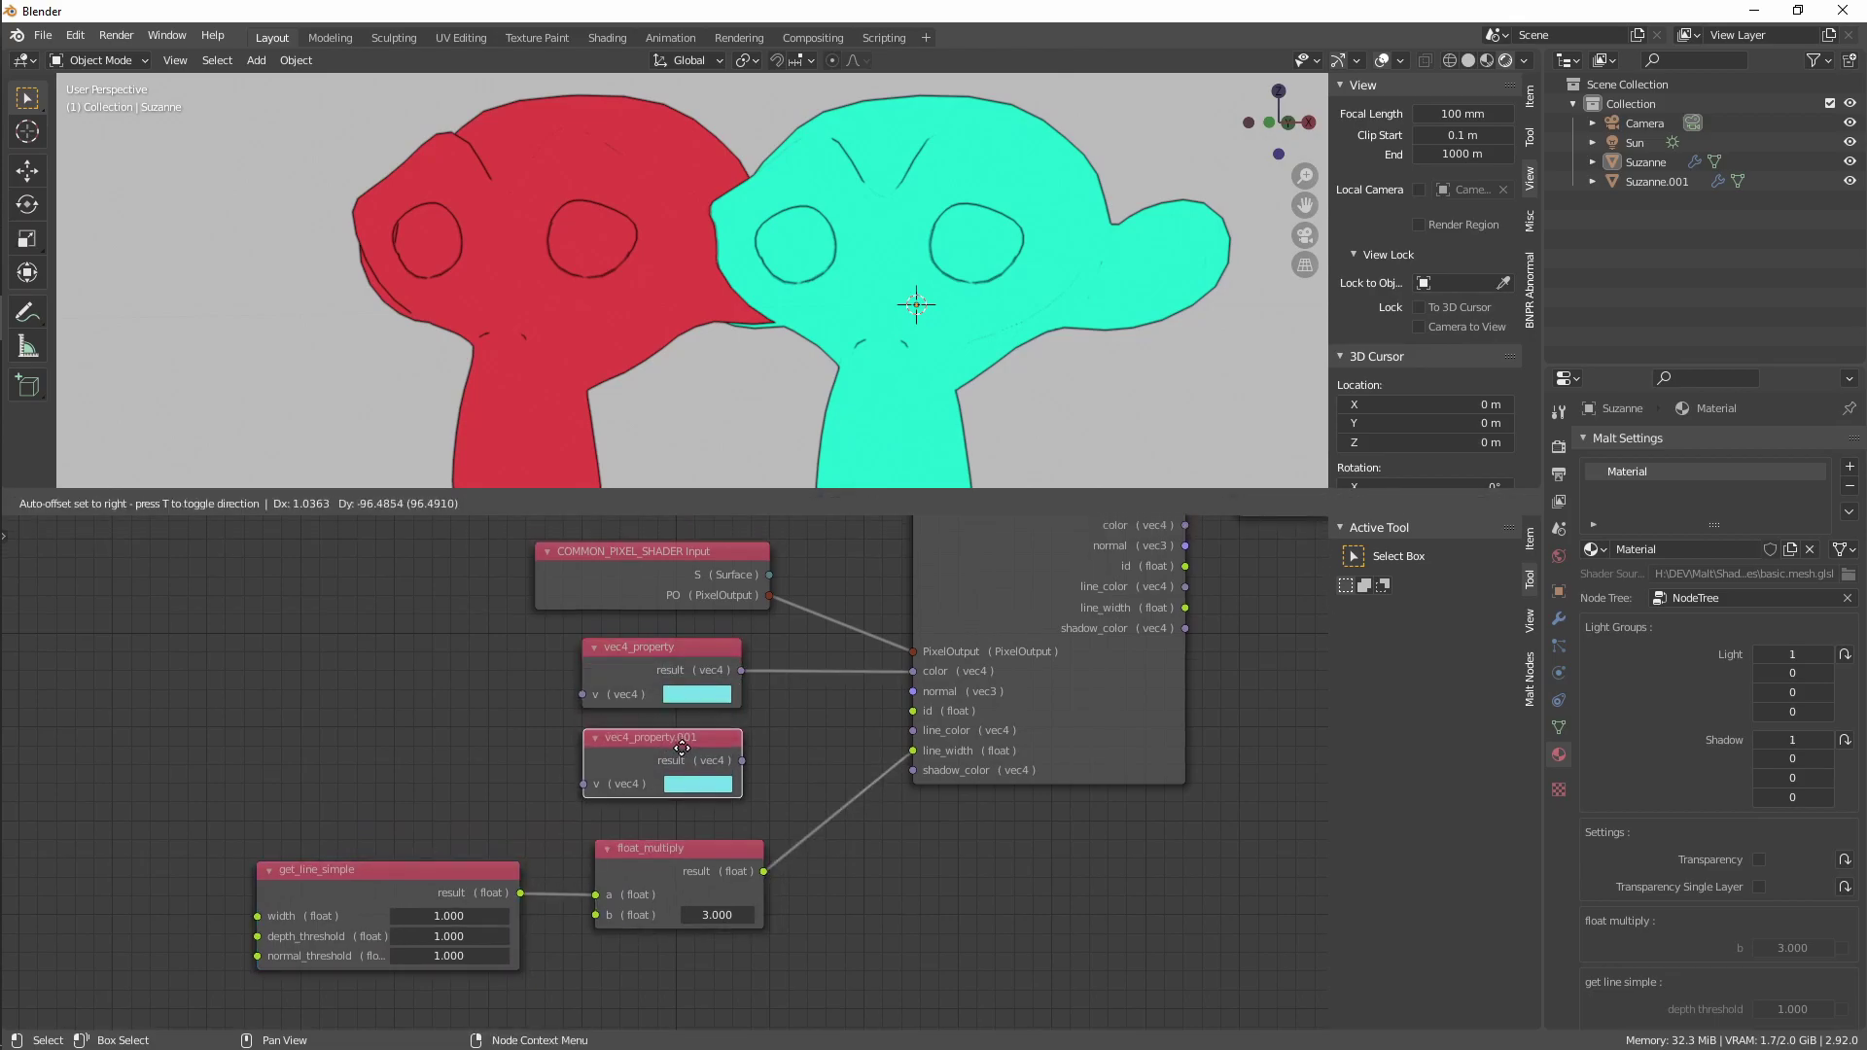
click(700, 792)
drag(742, 769, 914, 731)
Change the duplicated vec4 property node's color to a dark blue with hue 0.667
click(693, 794)
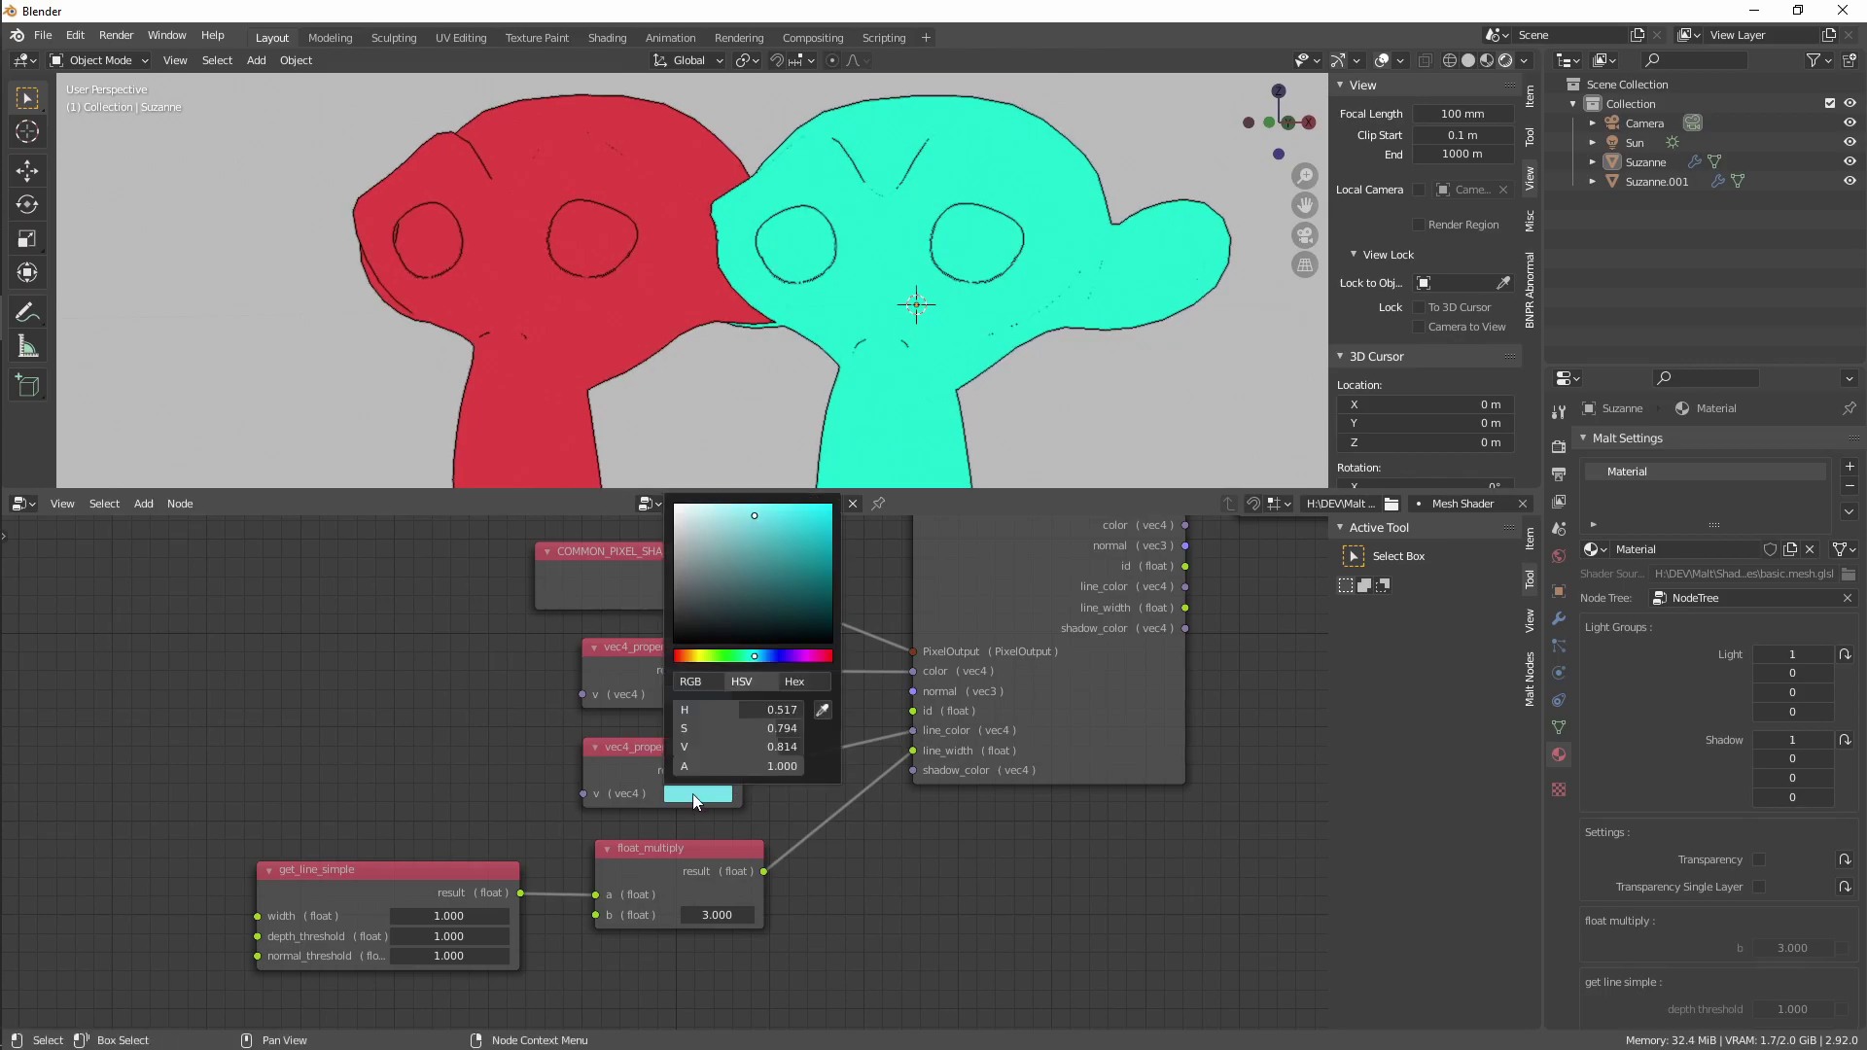
click(779, 655)
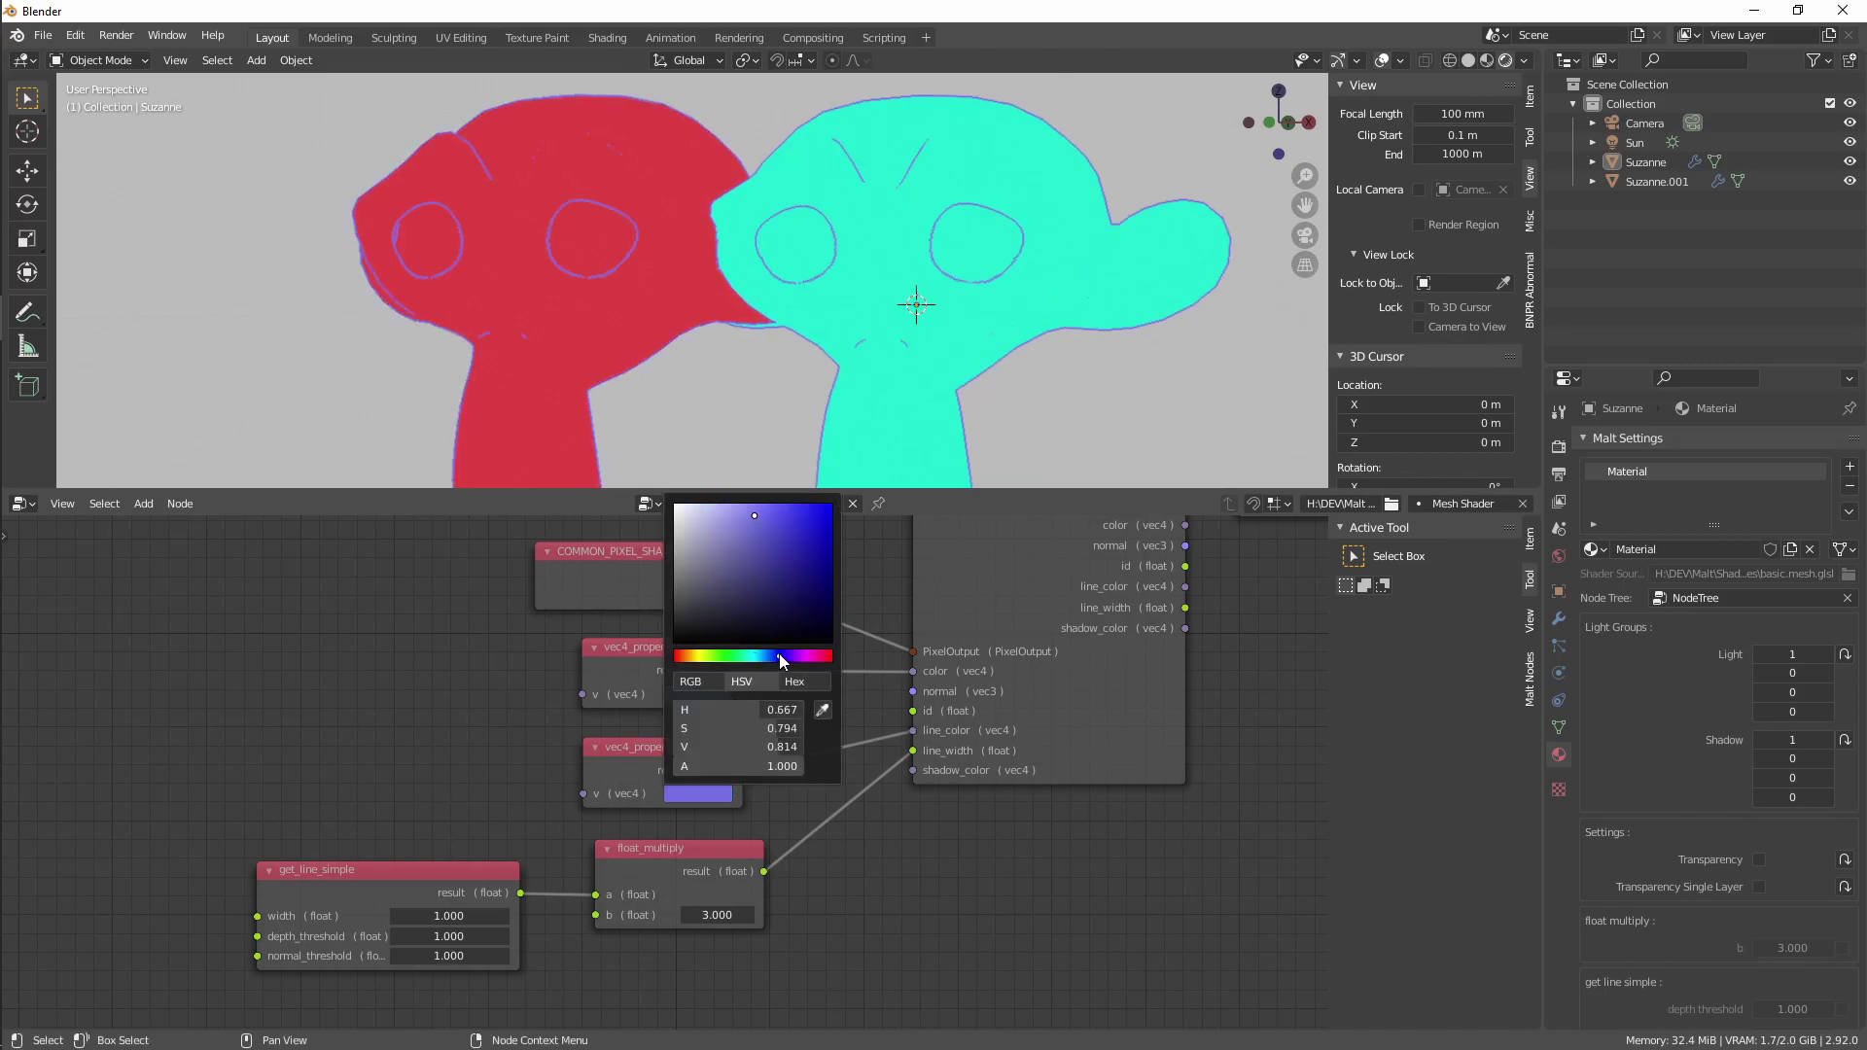
click(778, 571)
drag(778, 566, 791, 540)
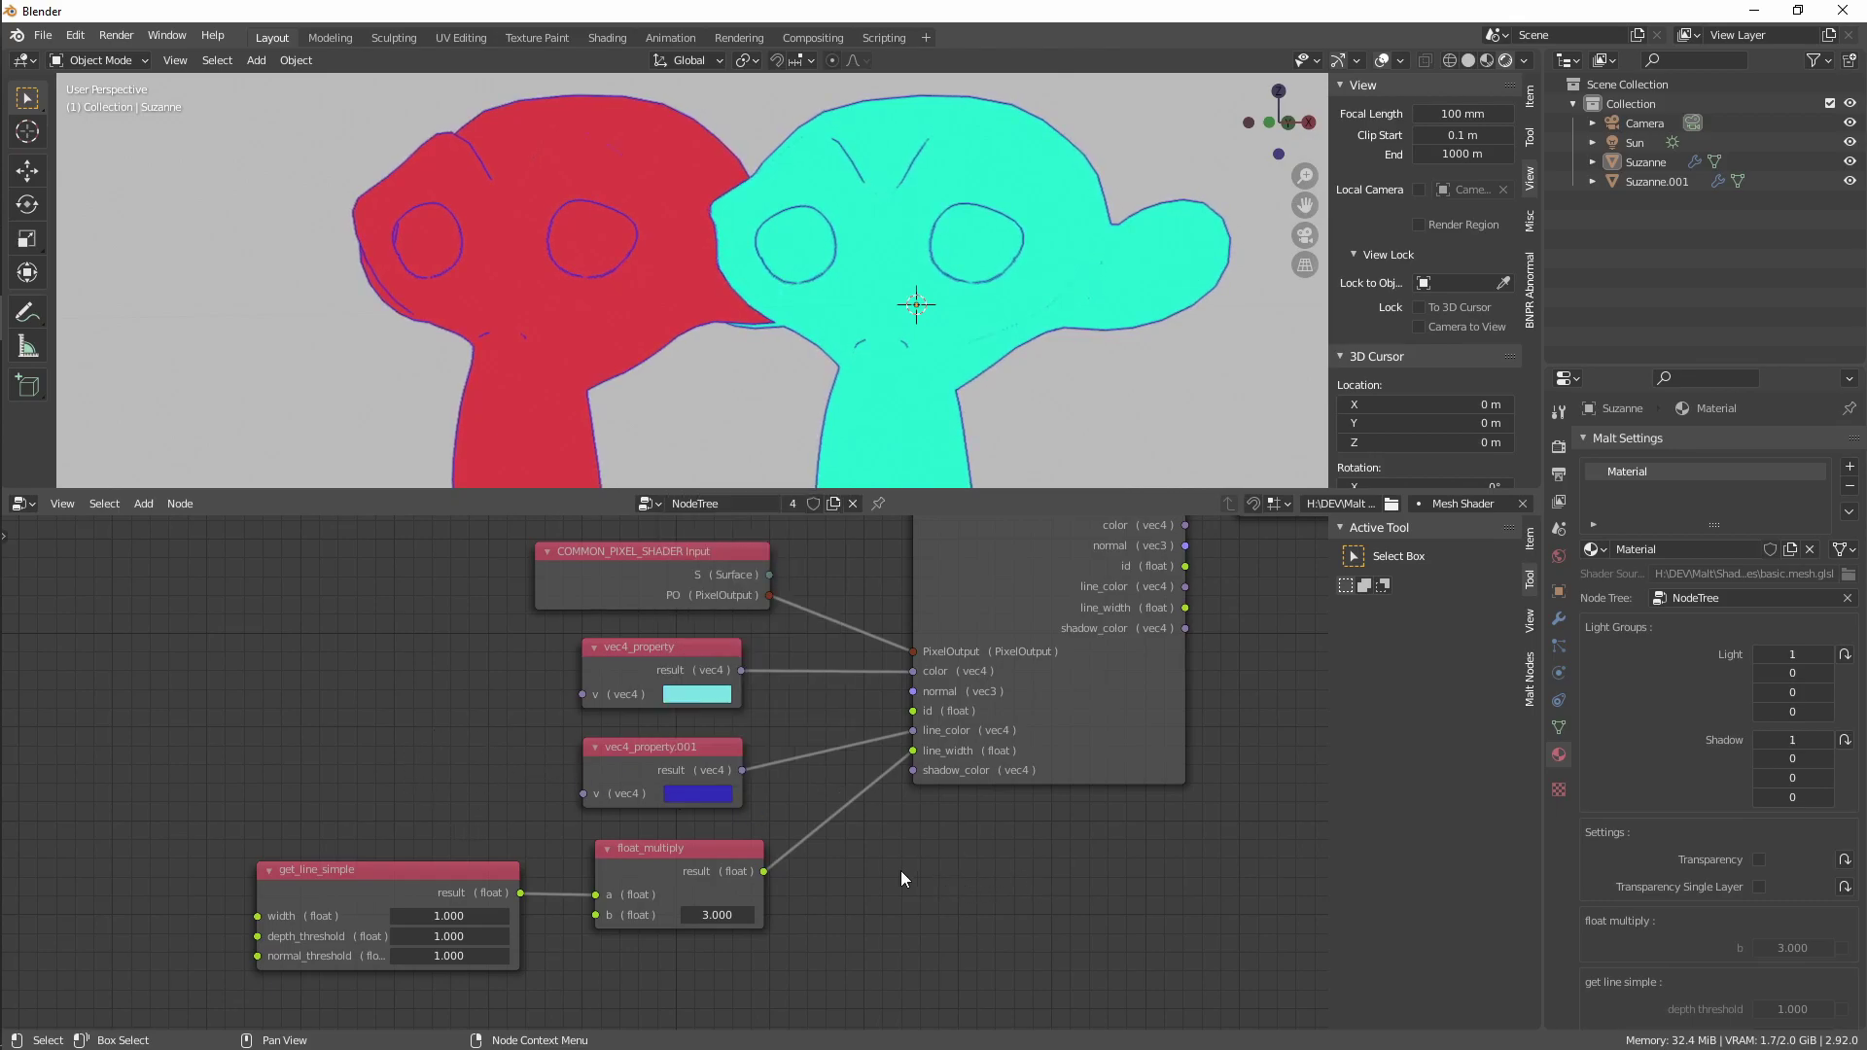
Select the red duplicate and toggle its vec4 property override off and back on to compare it with the node tree's color
click(639, 316)
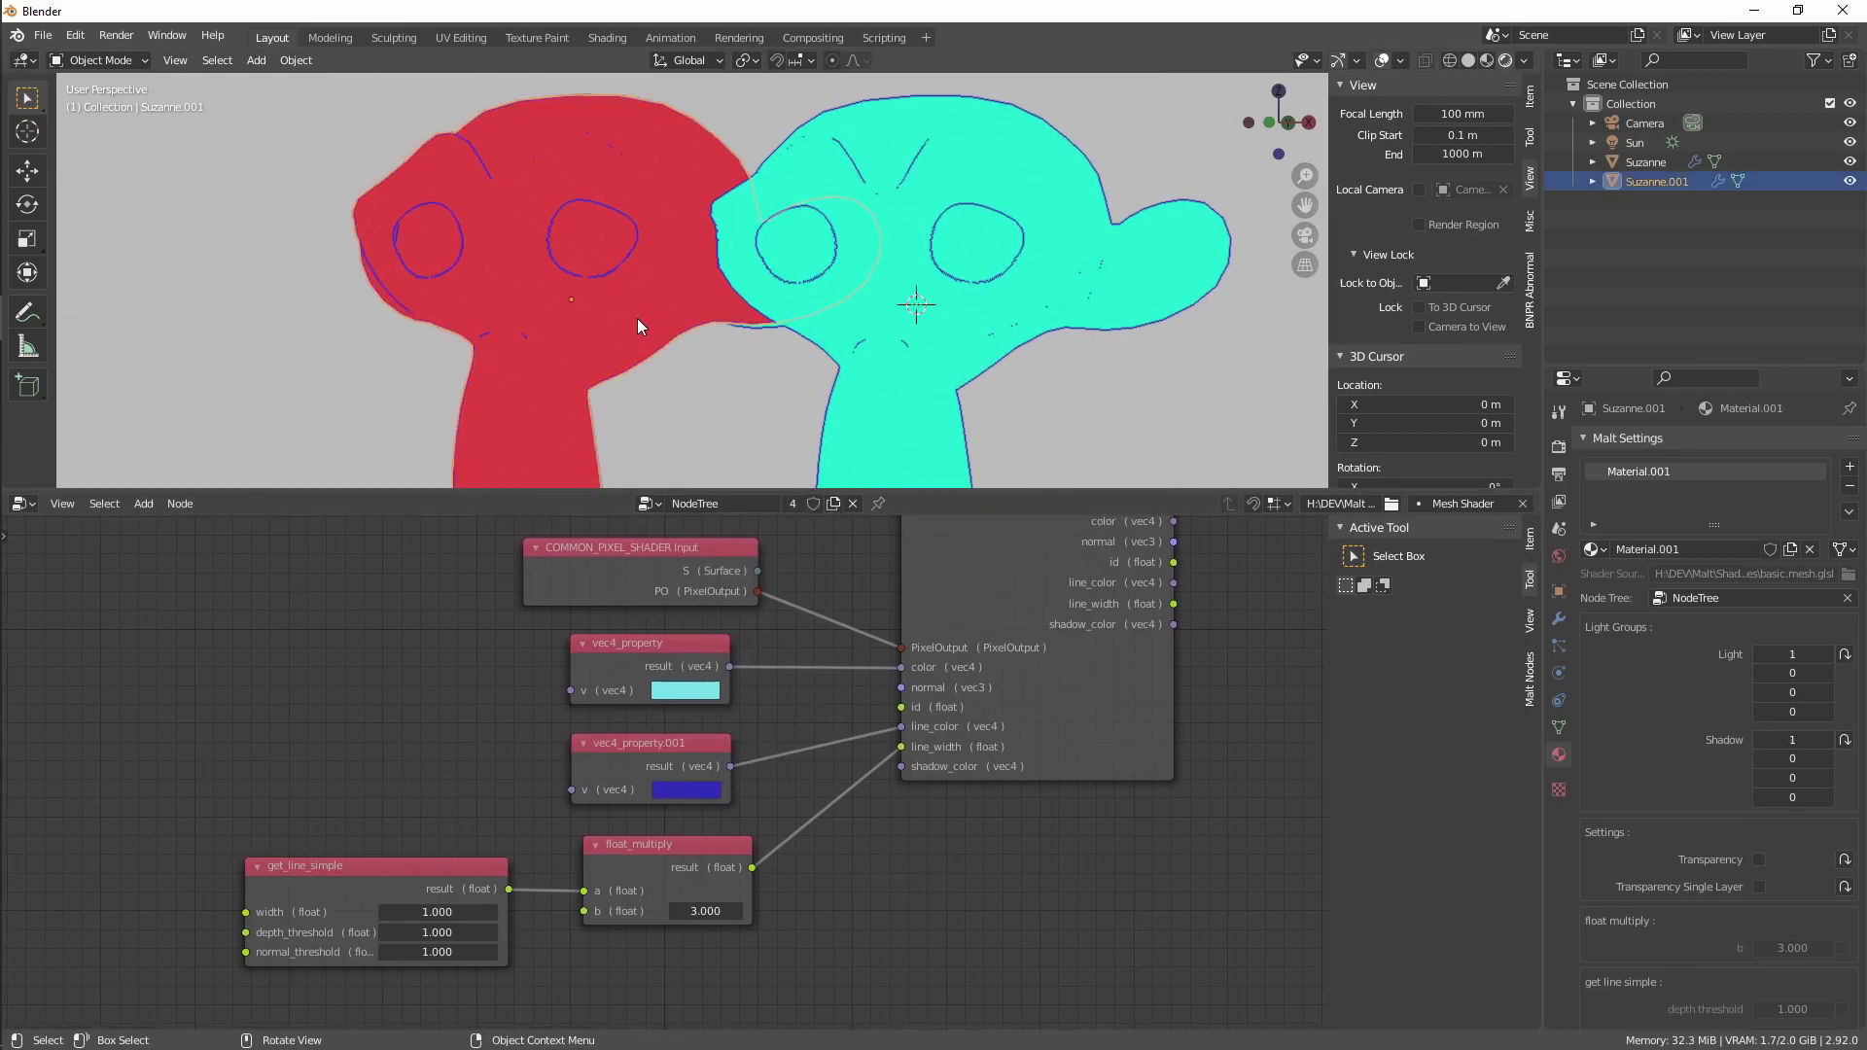
scroll(1827, 909, down, 5)
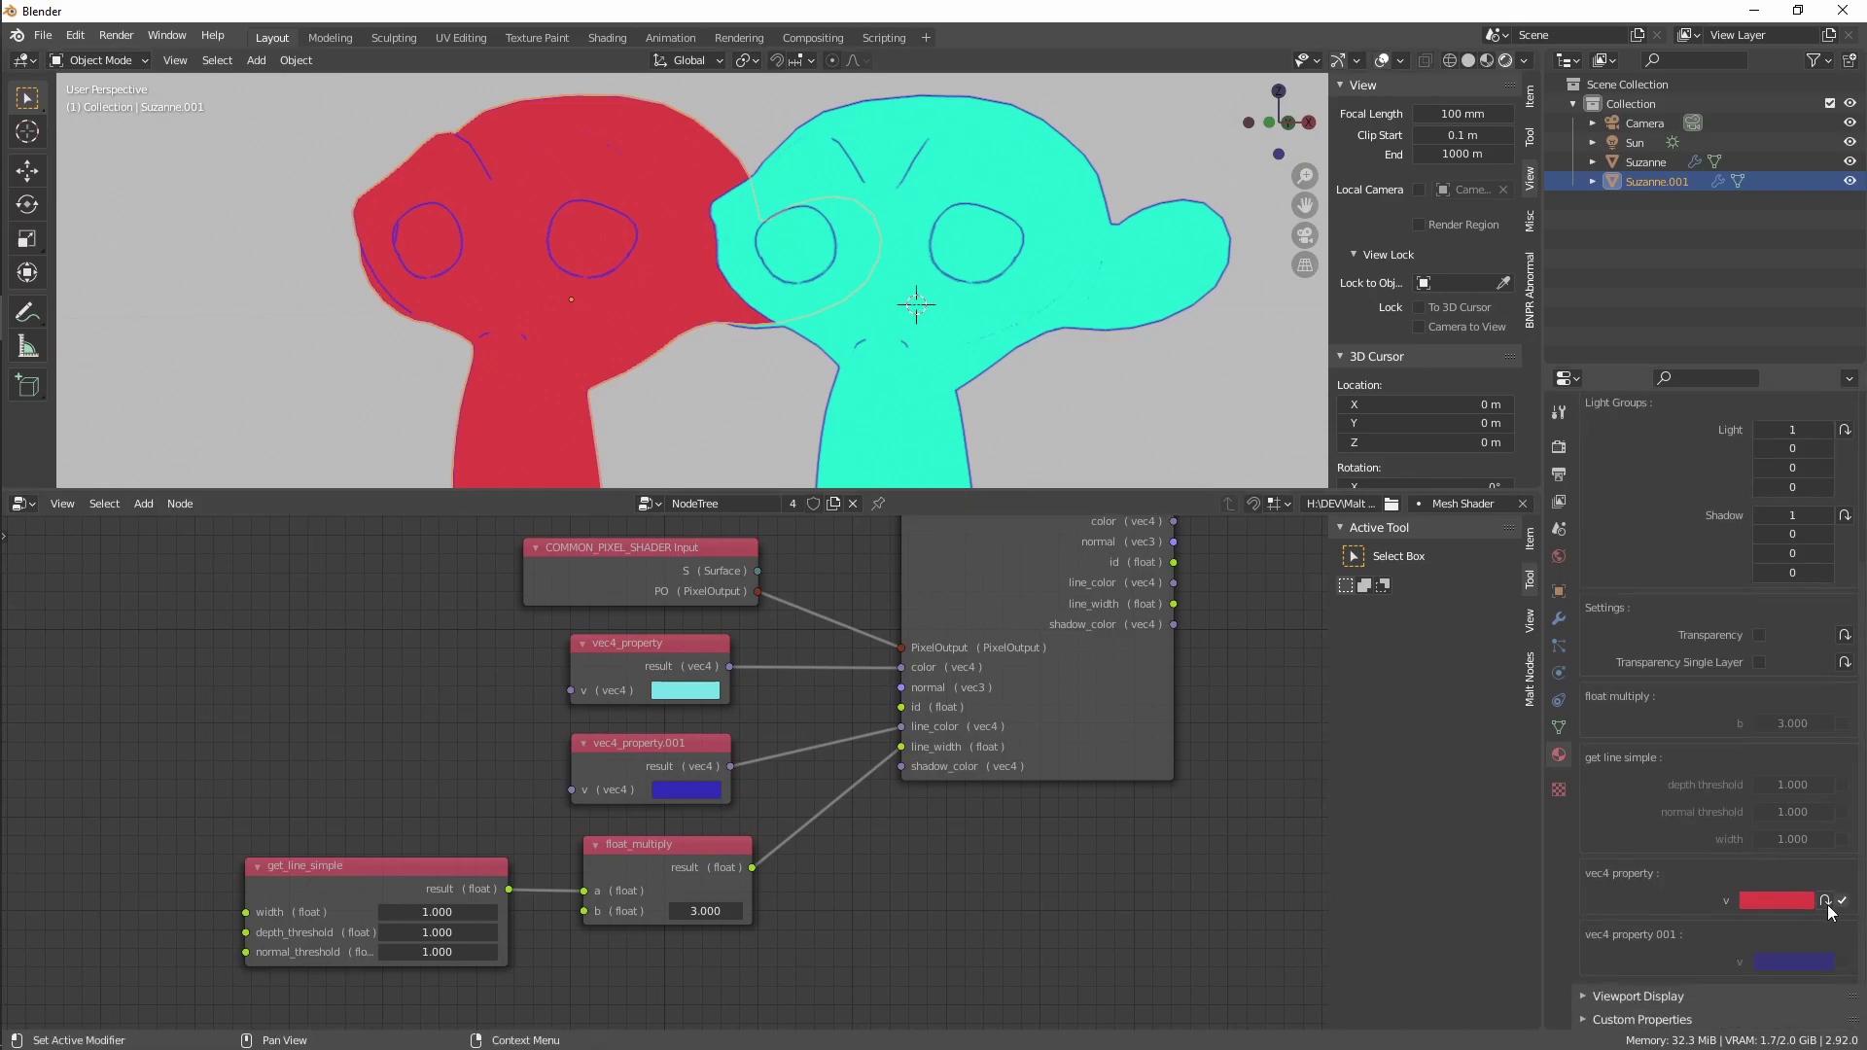
click(1845, 901)
click(1844, 901)
click(1844, 901)
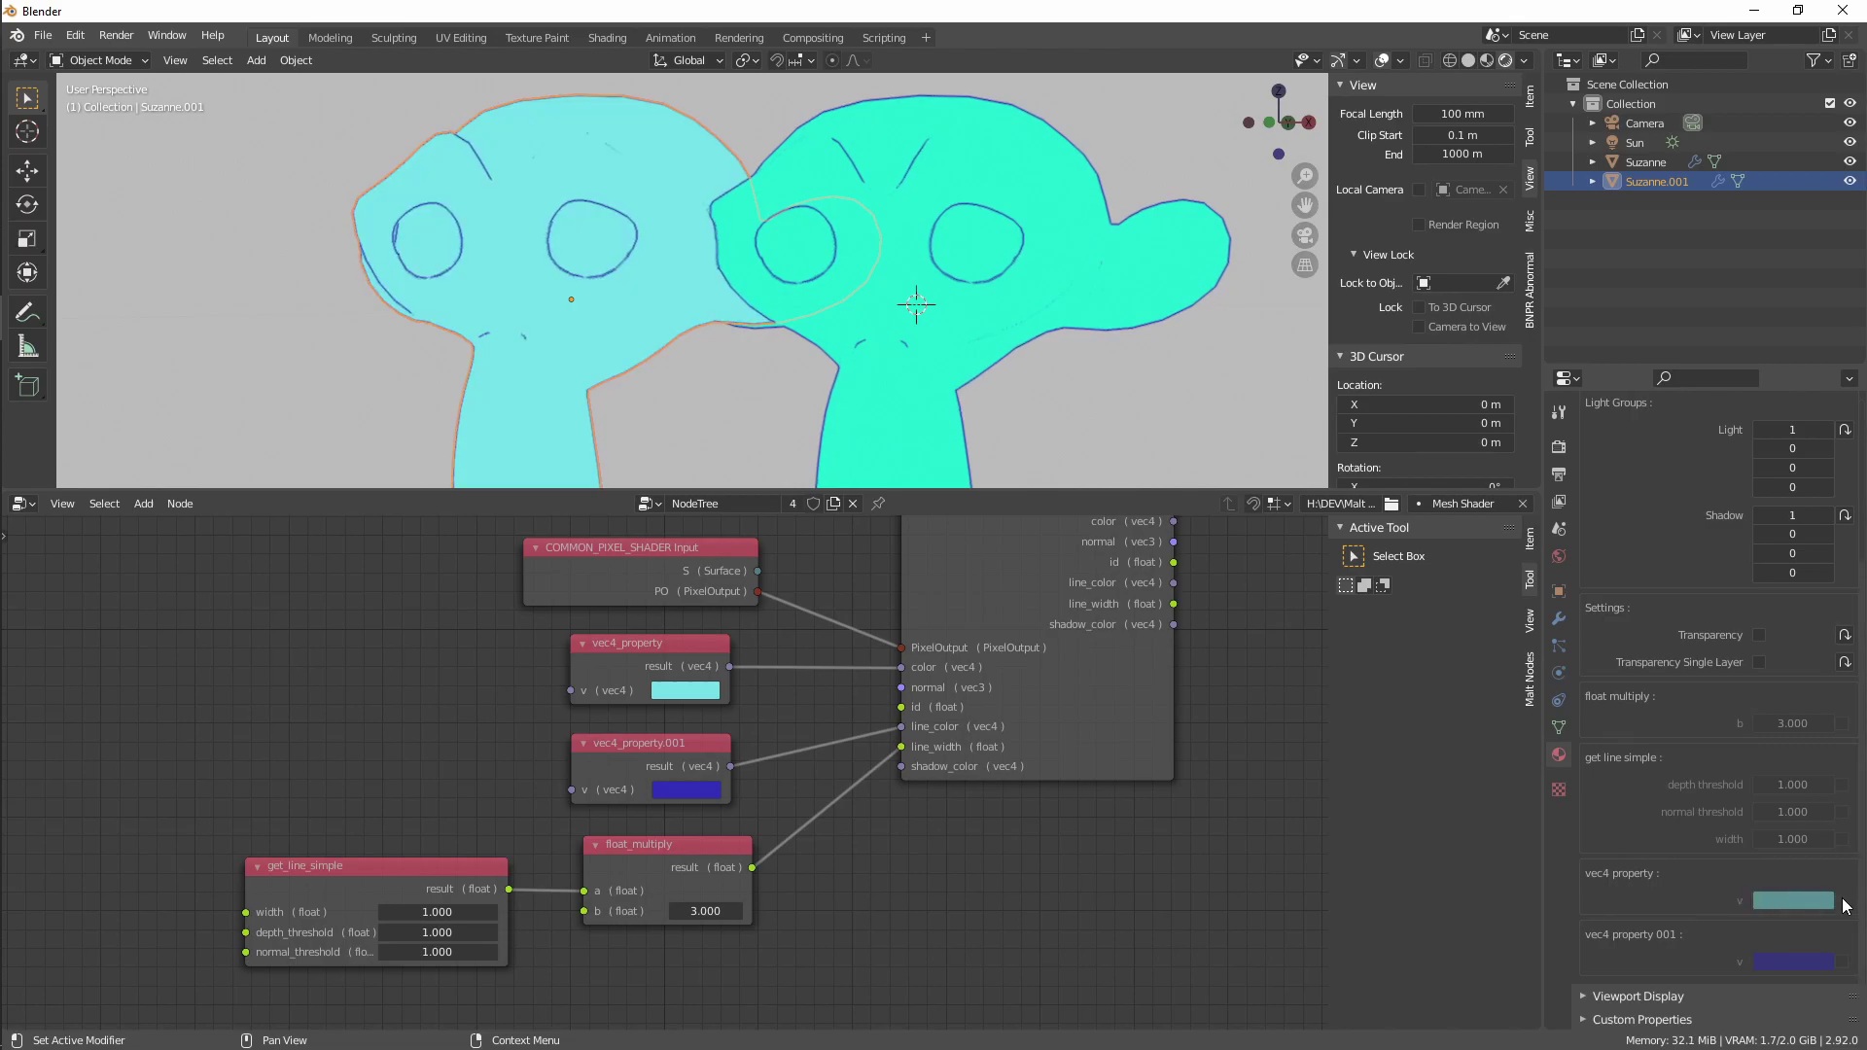
click(1844, 901)
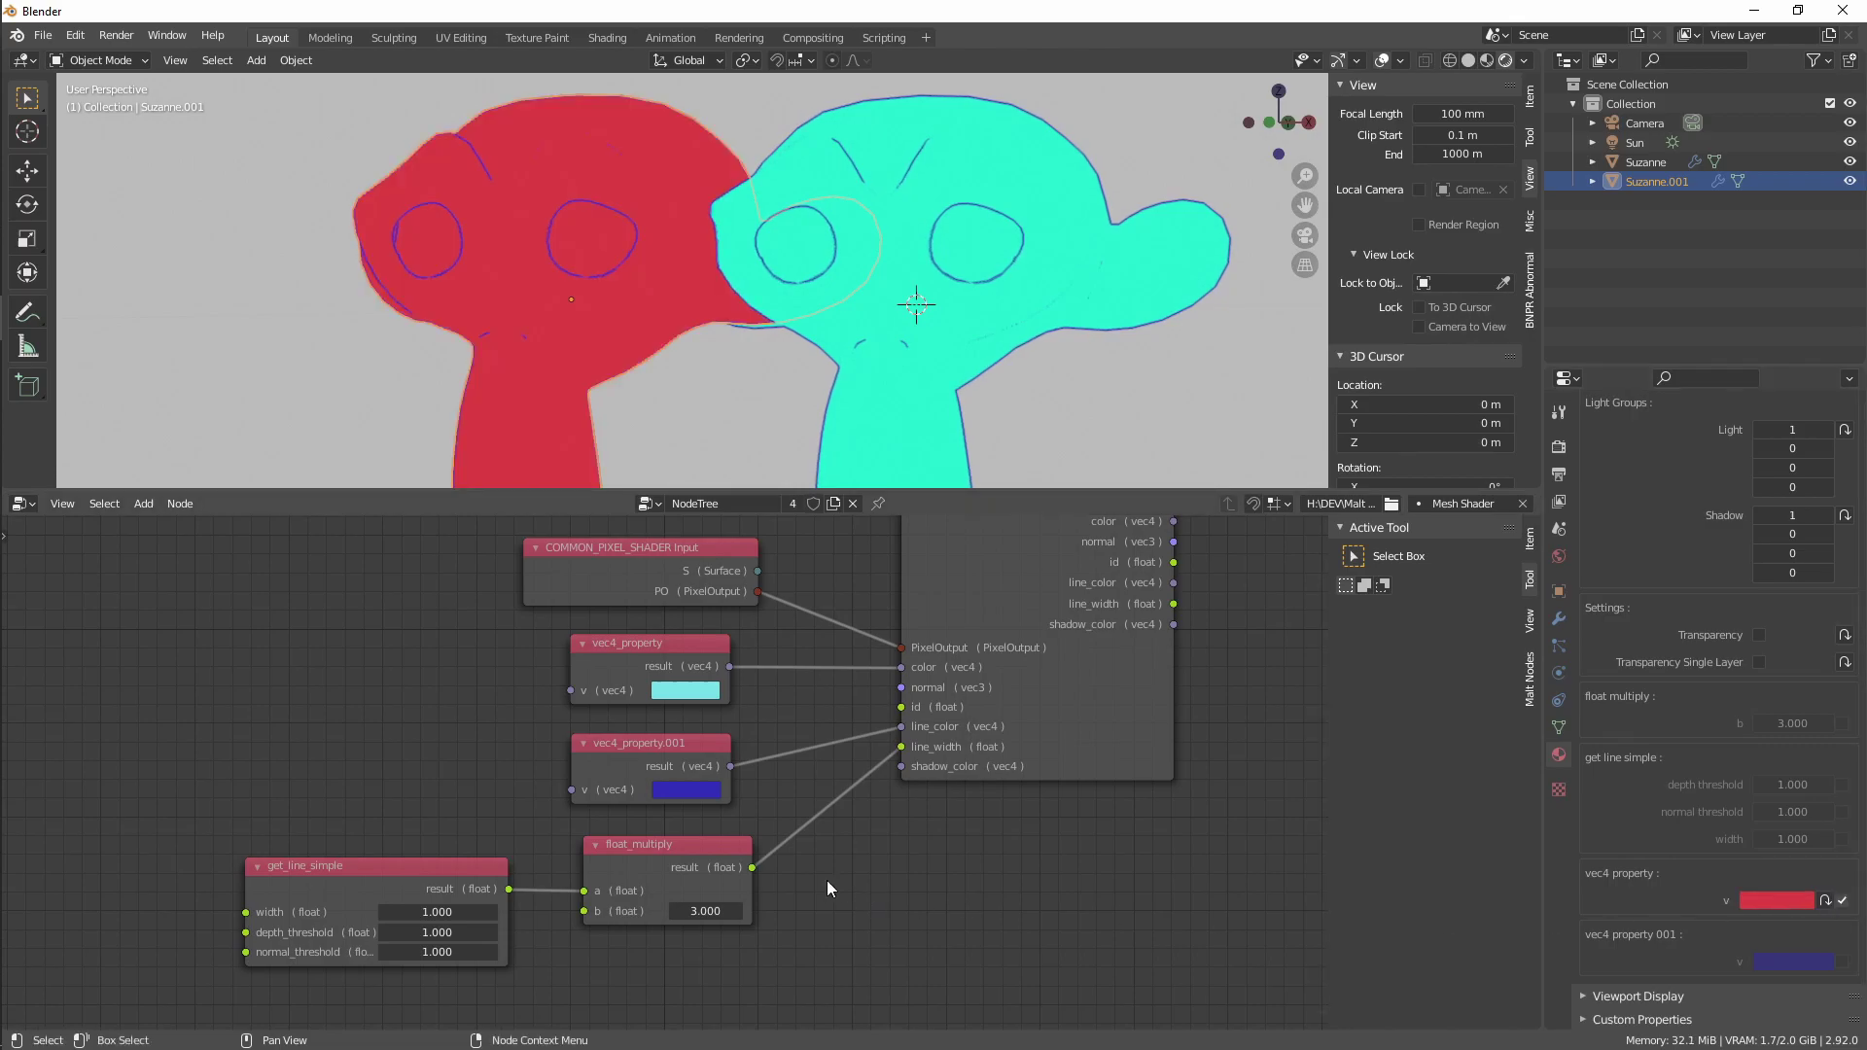
Move the COMMON_PIXEL_SHADER Input node up to make room above the vec4_property node
middle_drag(924, 815, 962, 818)
scroll(859, 873, down, 1)
scroll(924, 821, down, 1)
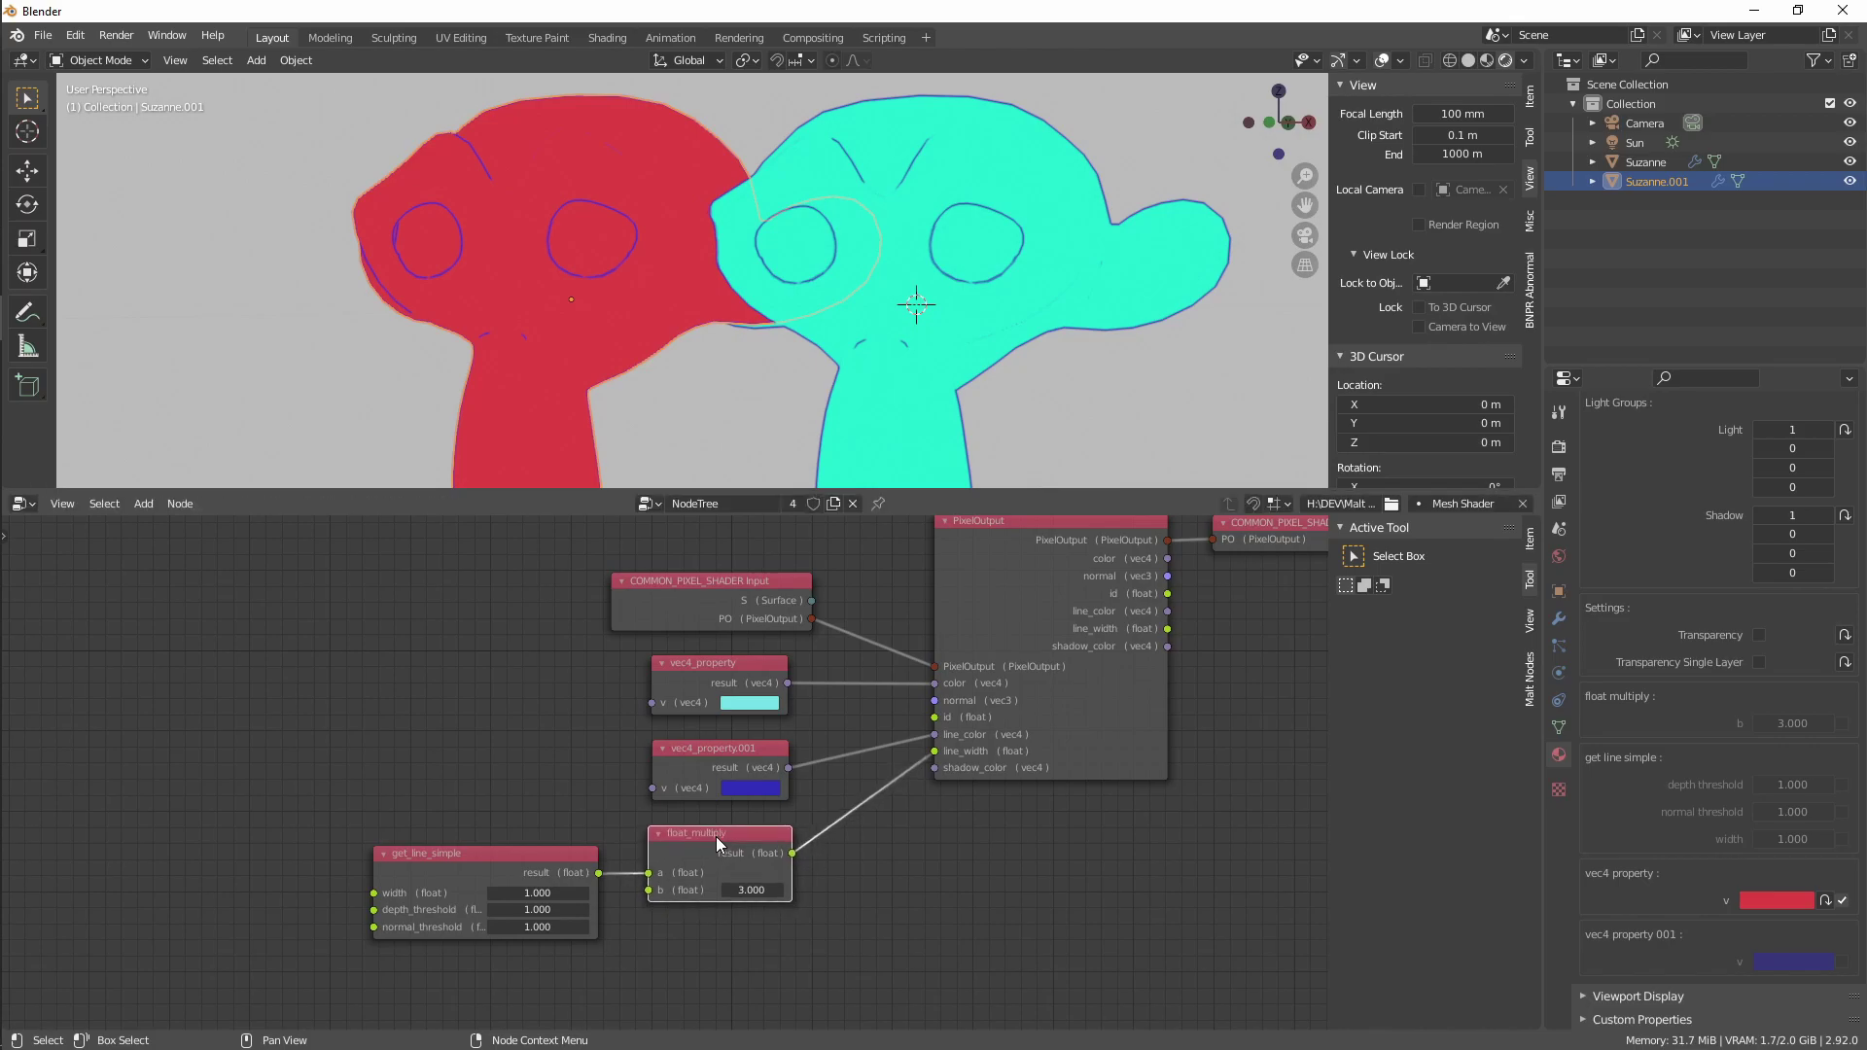
ctrl+scroll(759, 797, left, 2)
shift+scroll(777, 778, up, 5)
drag(817, 733, 791, 642)
Add a get_diffuse_half node from the NPR MeshShader functions and place it above and to the left of vec4_property
ctrl+scroll(756, 737, left, 1)
key(shift+a)
mouse_move(550, 750)
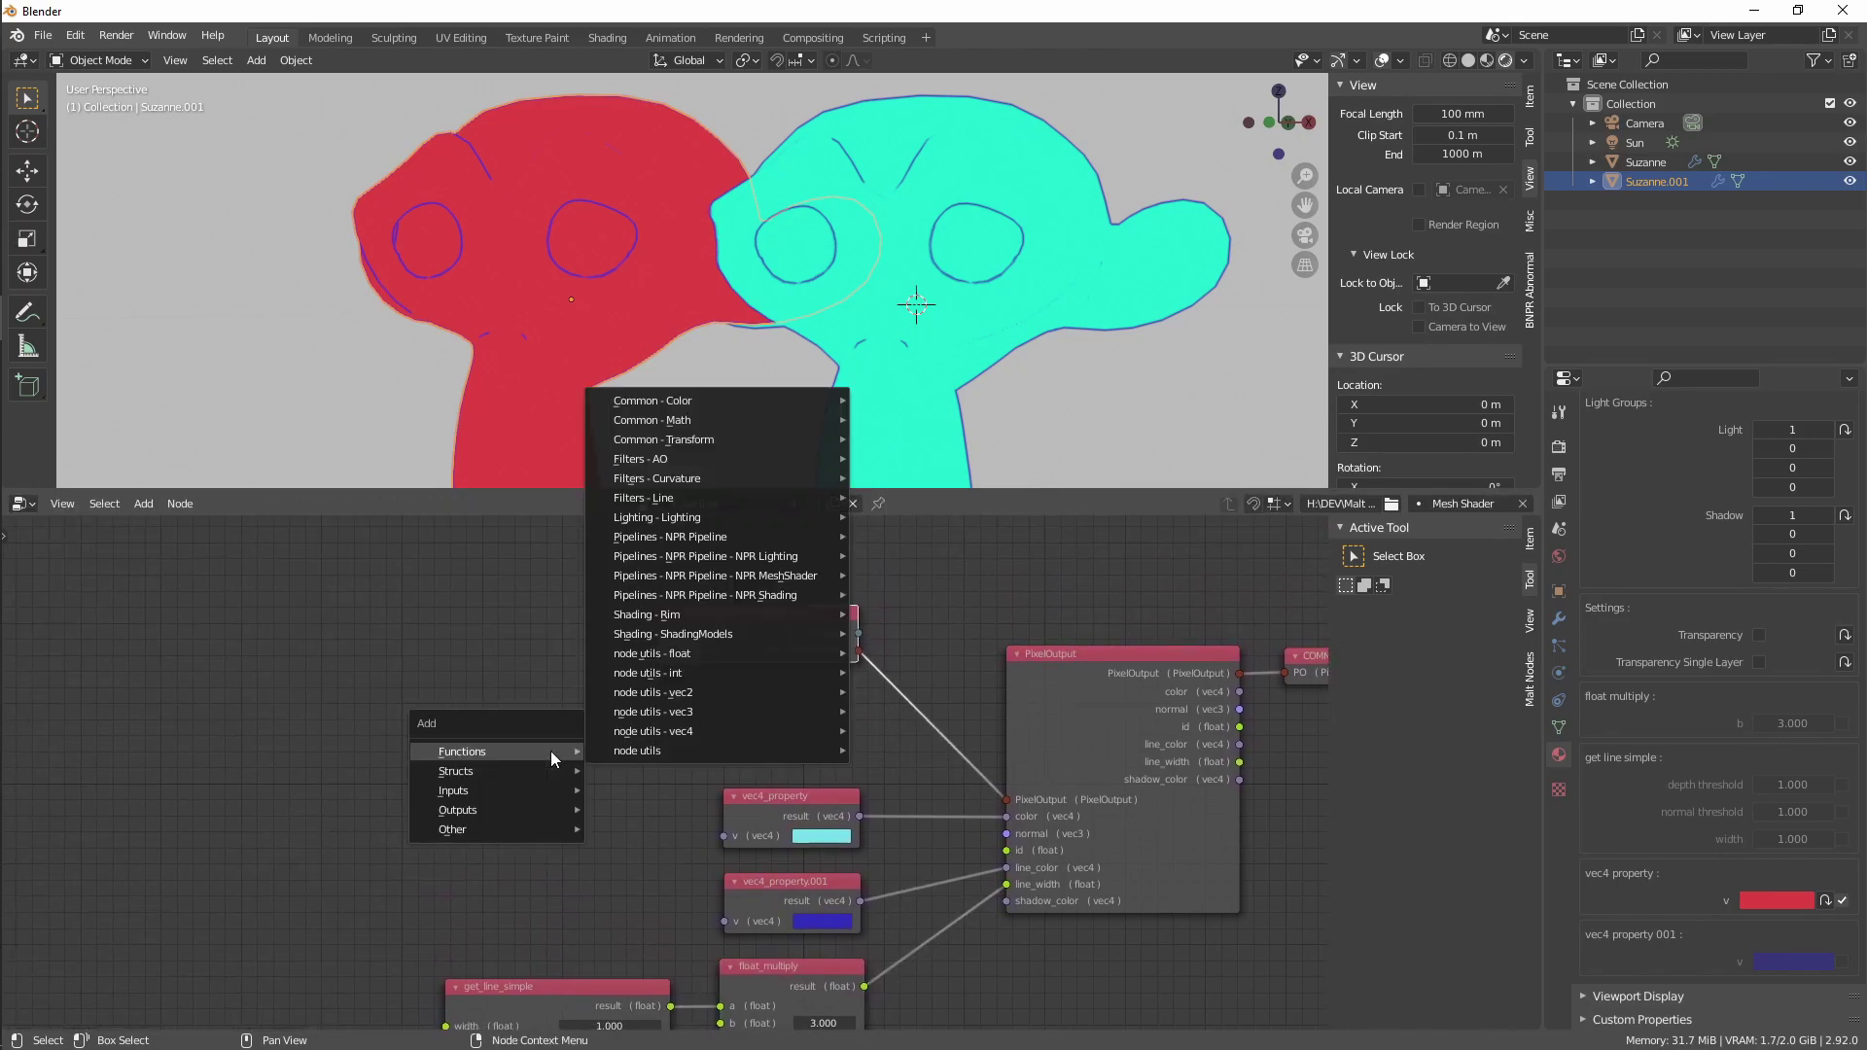
mouse_move(797, 574)
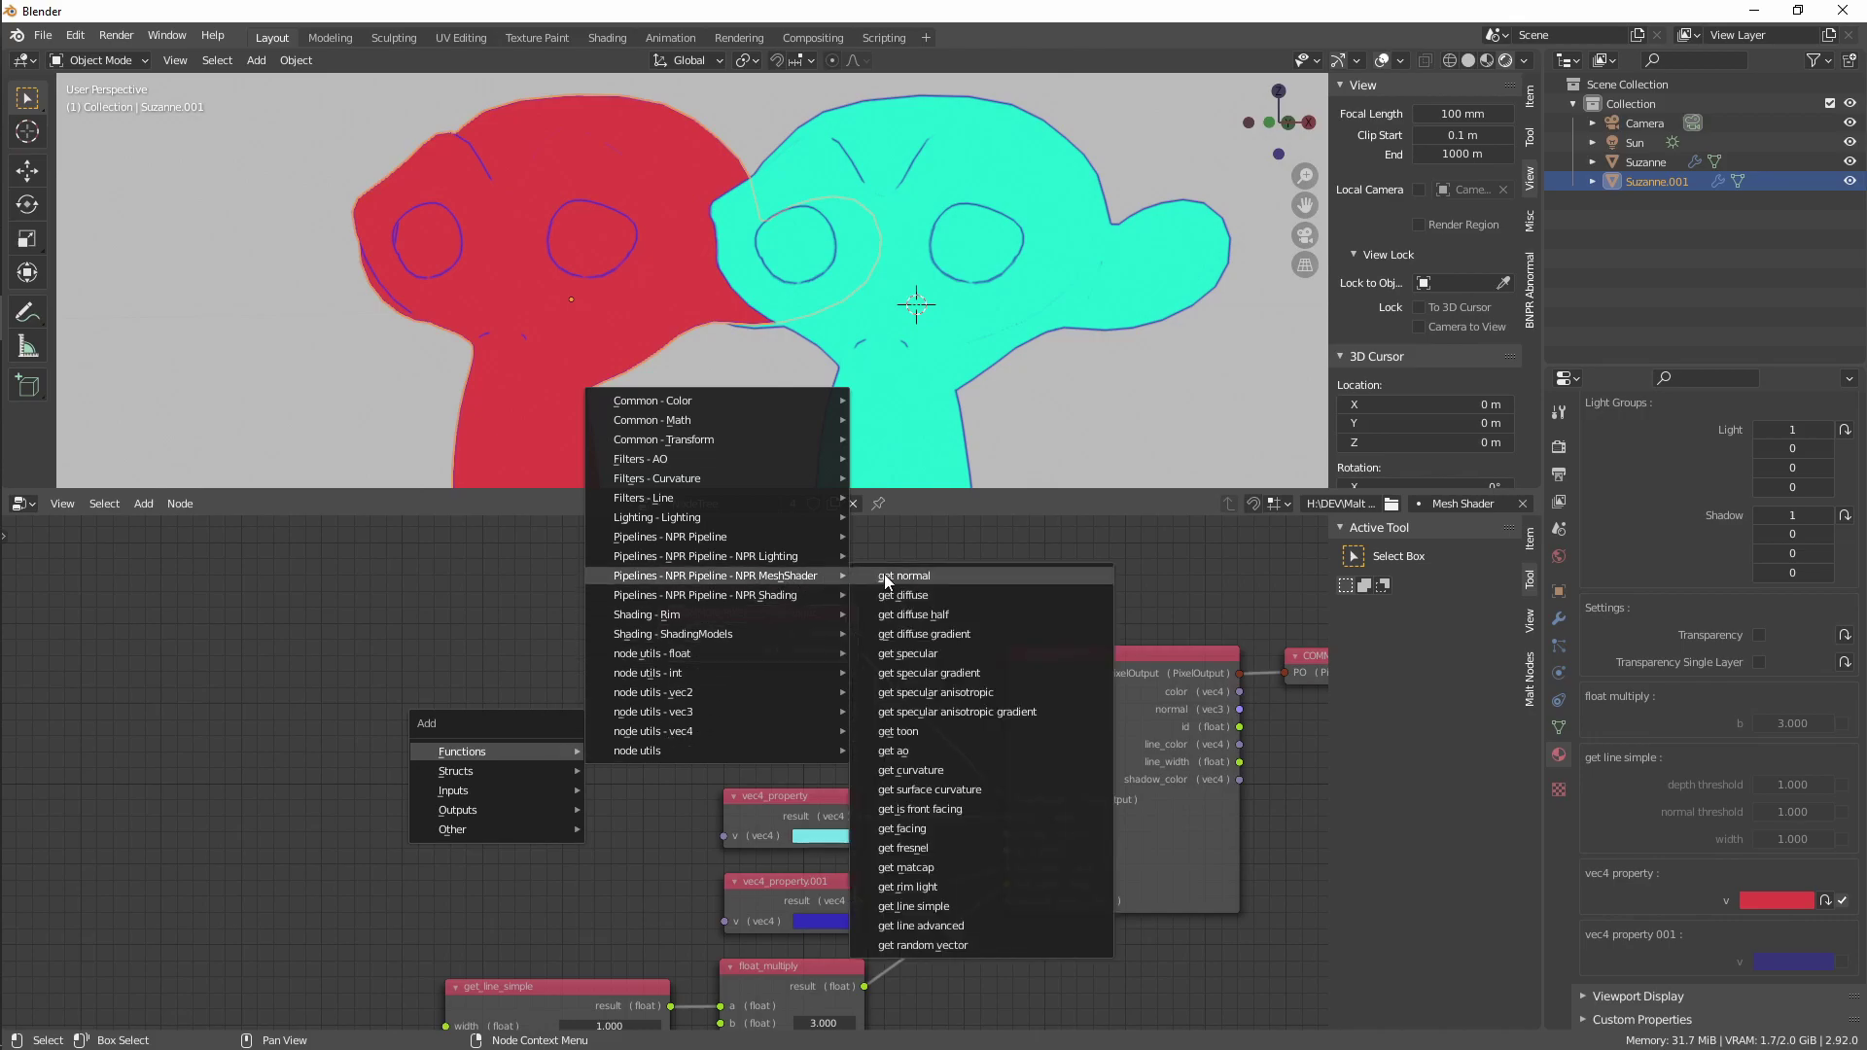
click(956, 615)
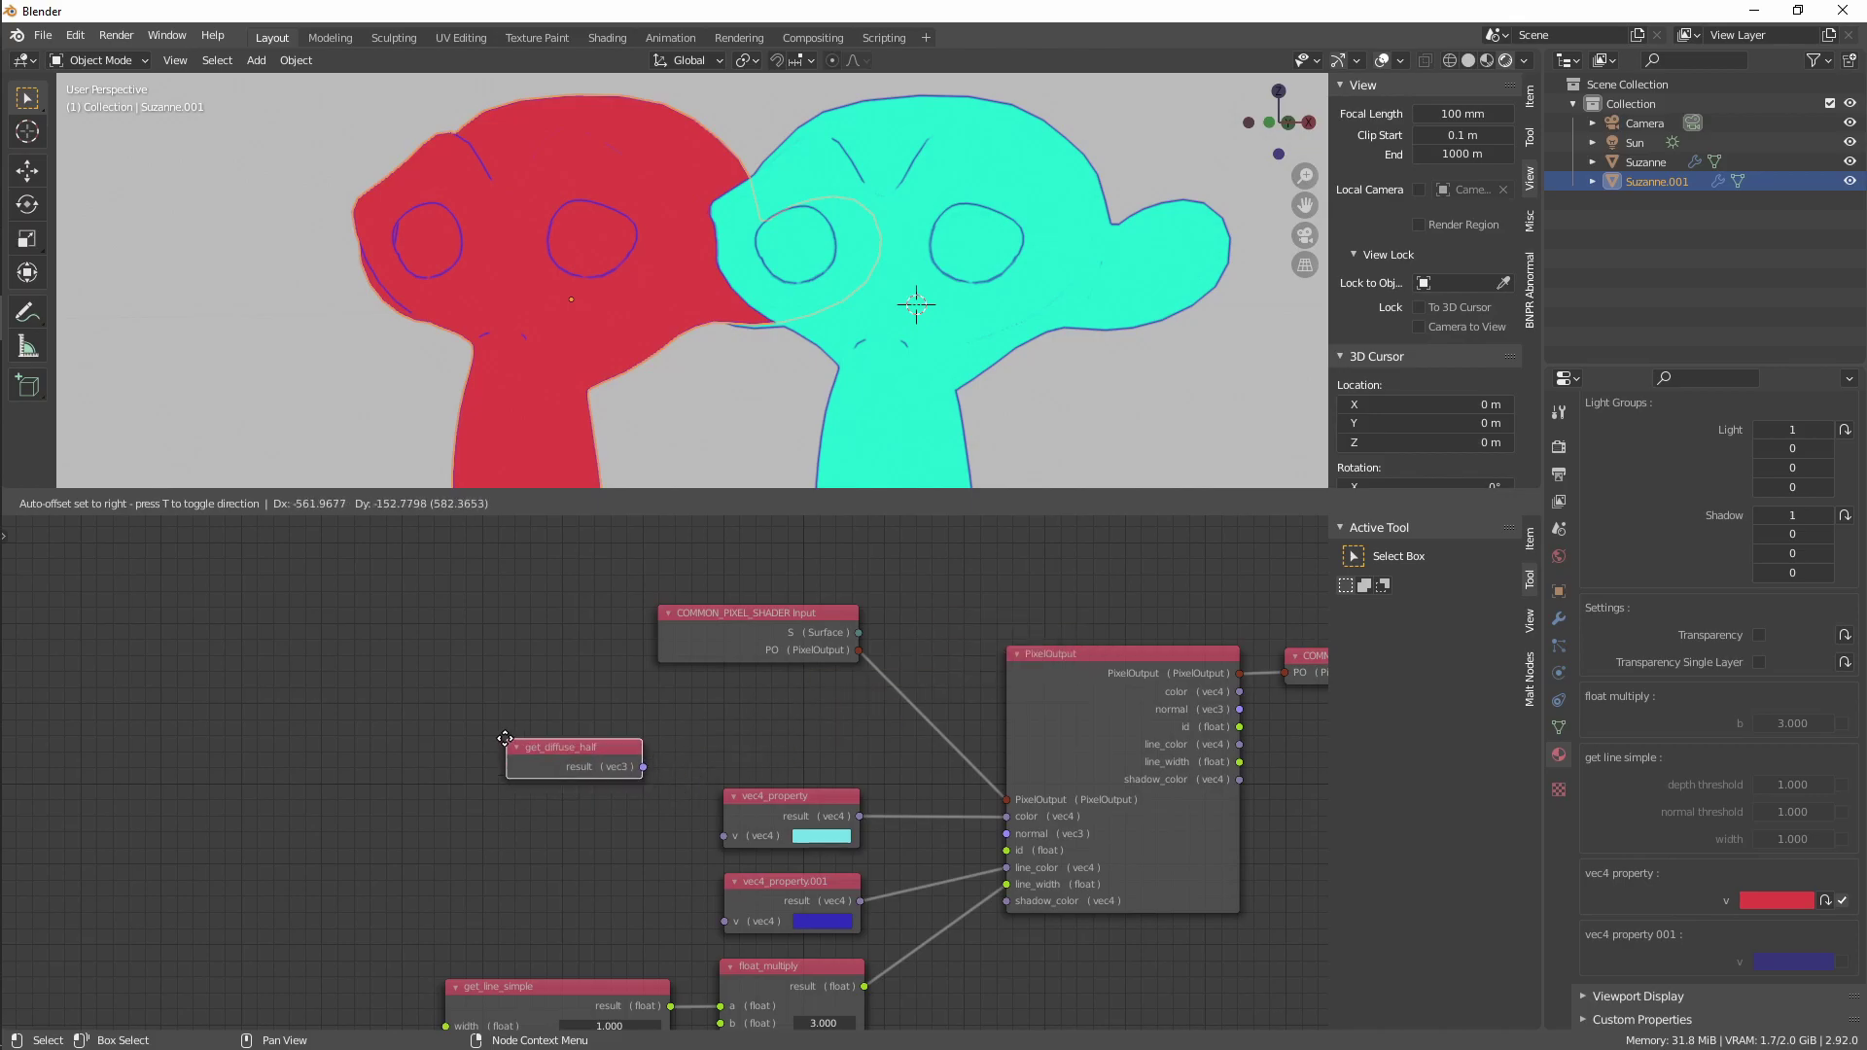
click(507, 742)
scroll(614, 809, up, 1)
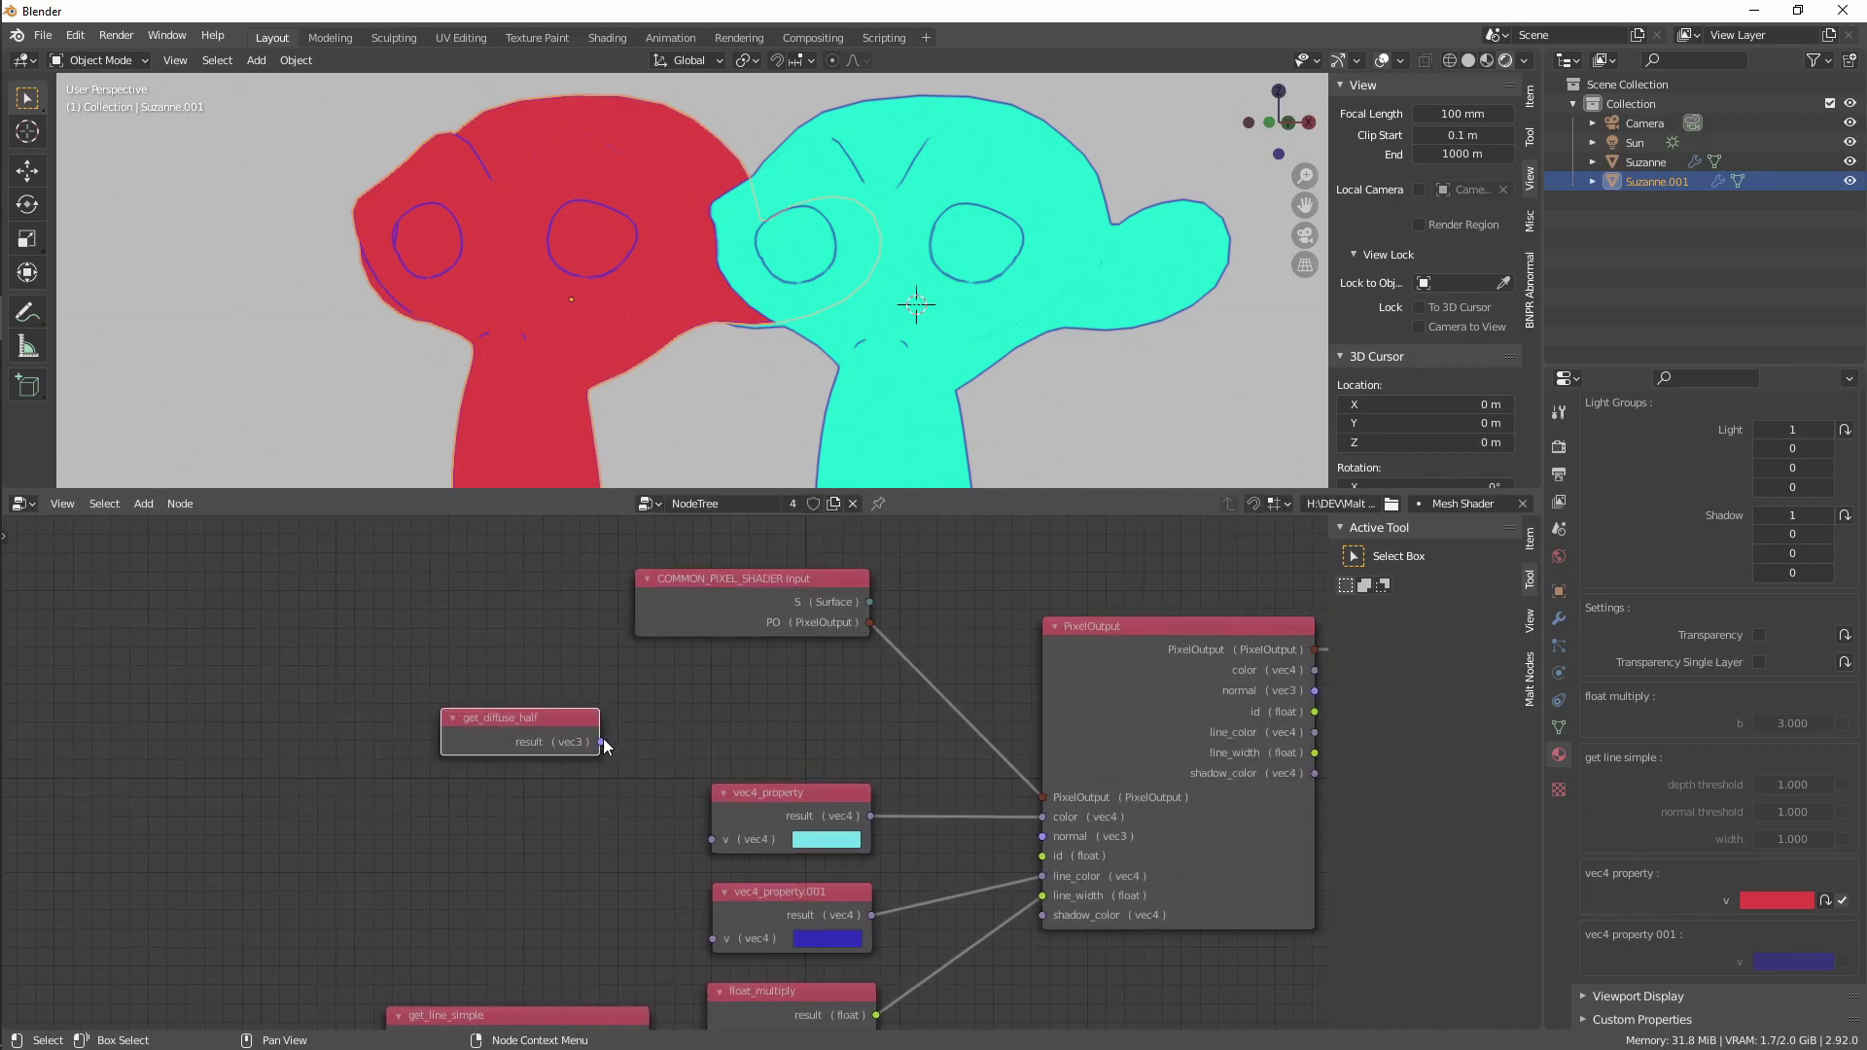
Move vec4_property aside, then add a vec4_from_vec3 node and connect get_diffuse_half through it to PixelOutput's color input
drag(807, 793, 564, 832)
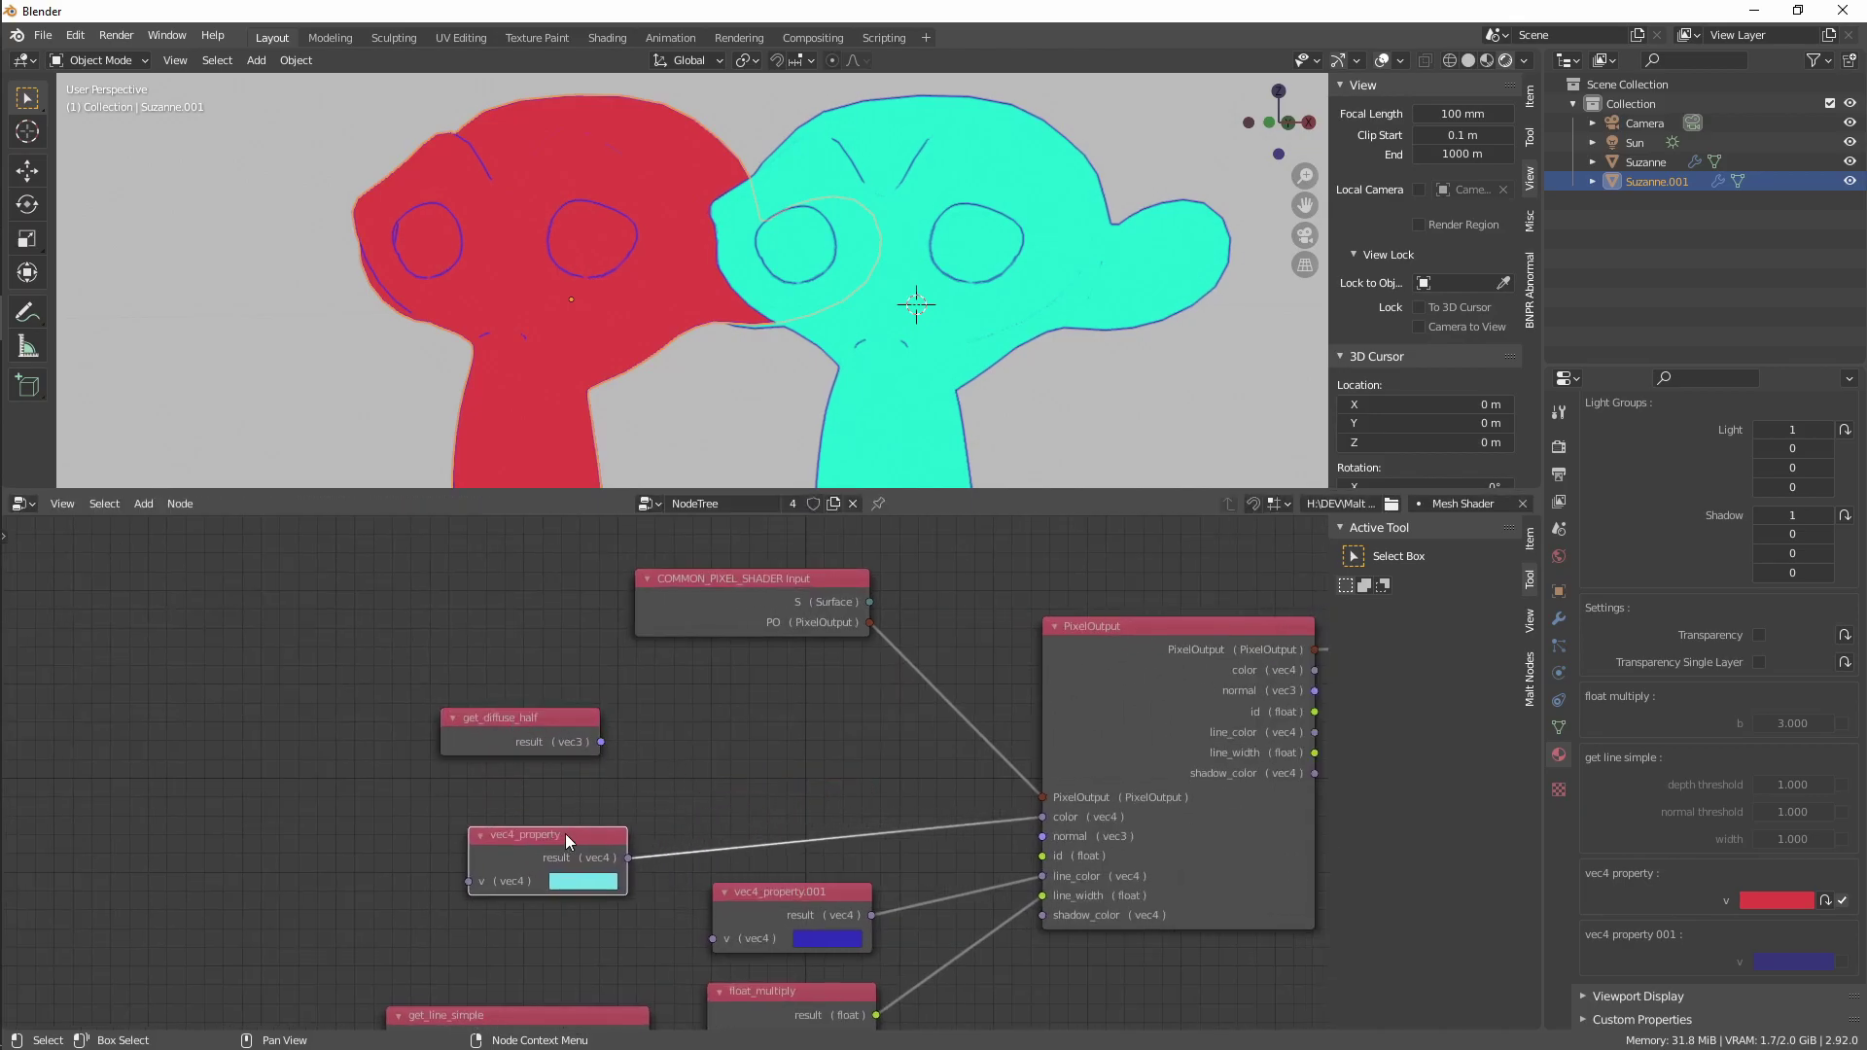
middle_drag(684, 773, 626, 784)
key(shift+a)
mouse_move(672, 774)
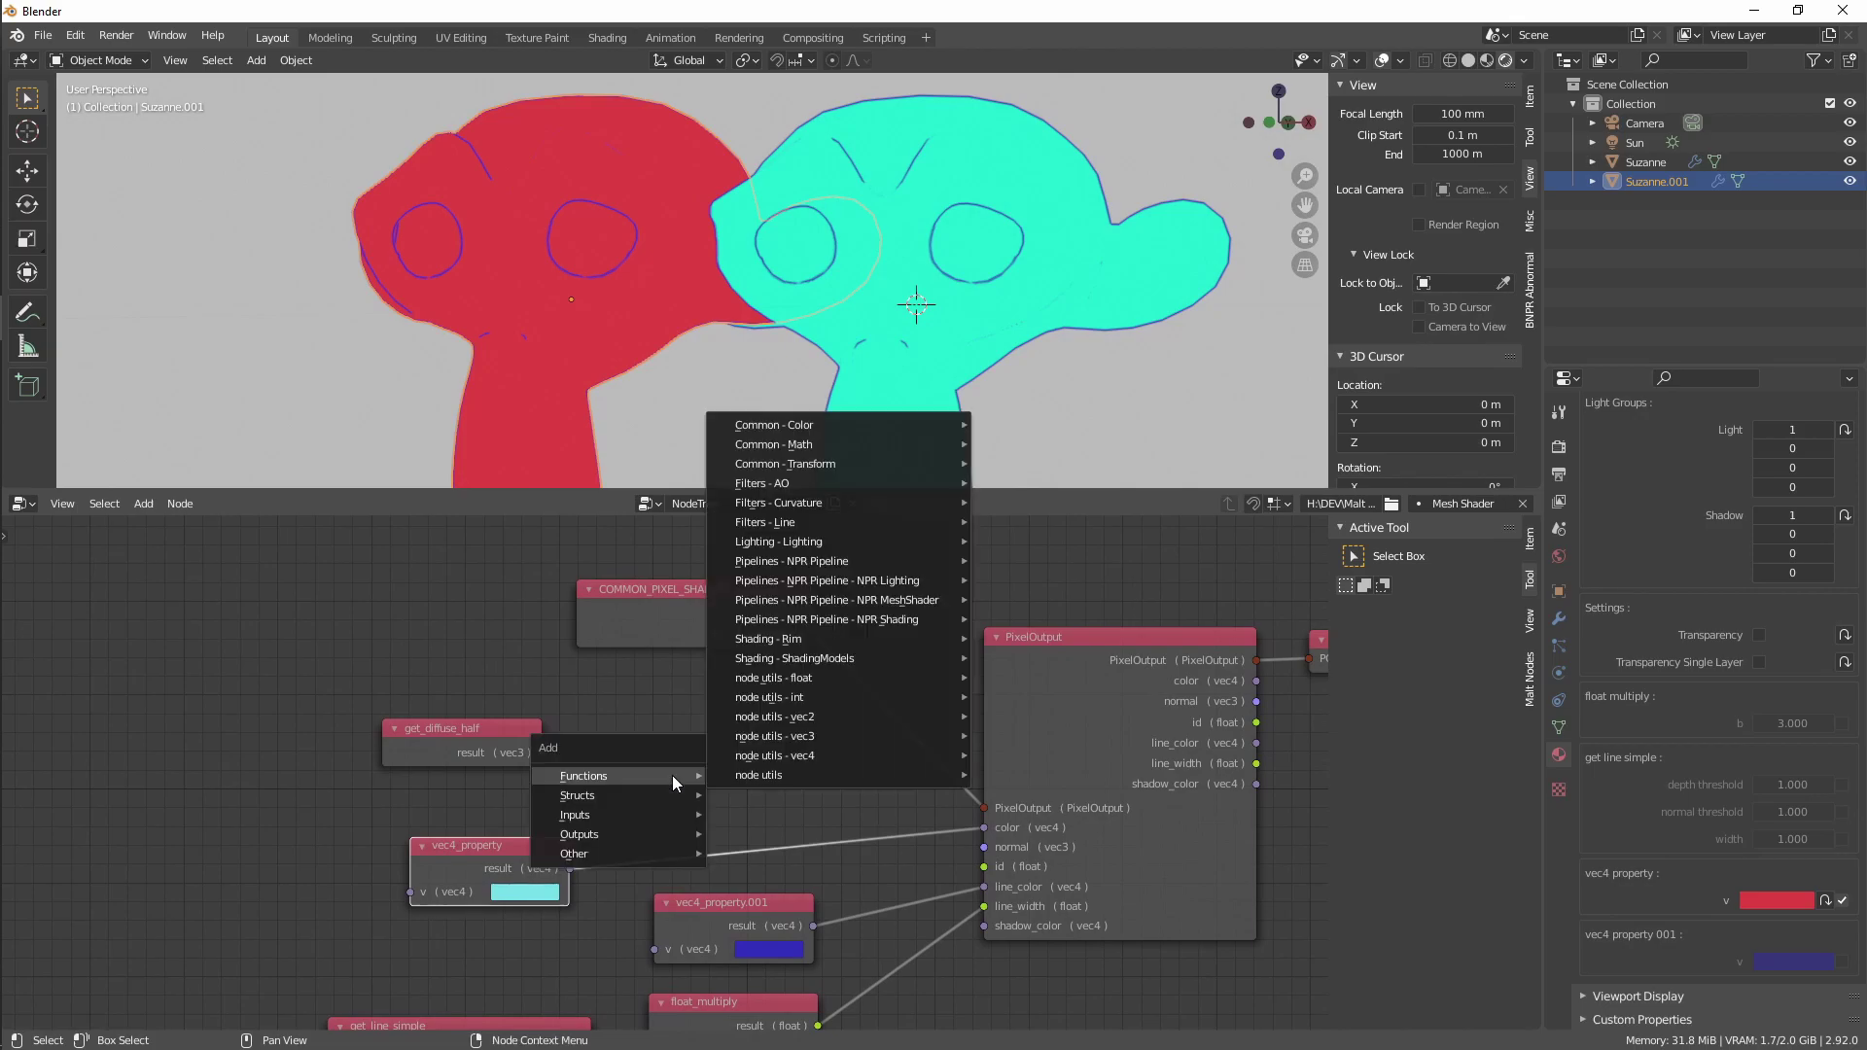
mouse_move(790, 737)
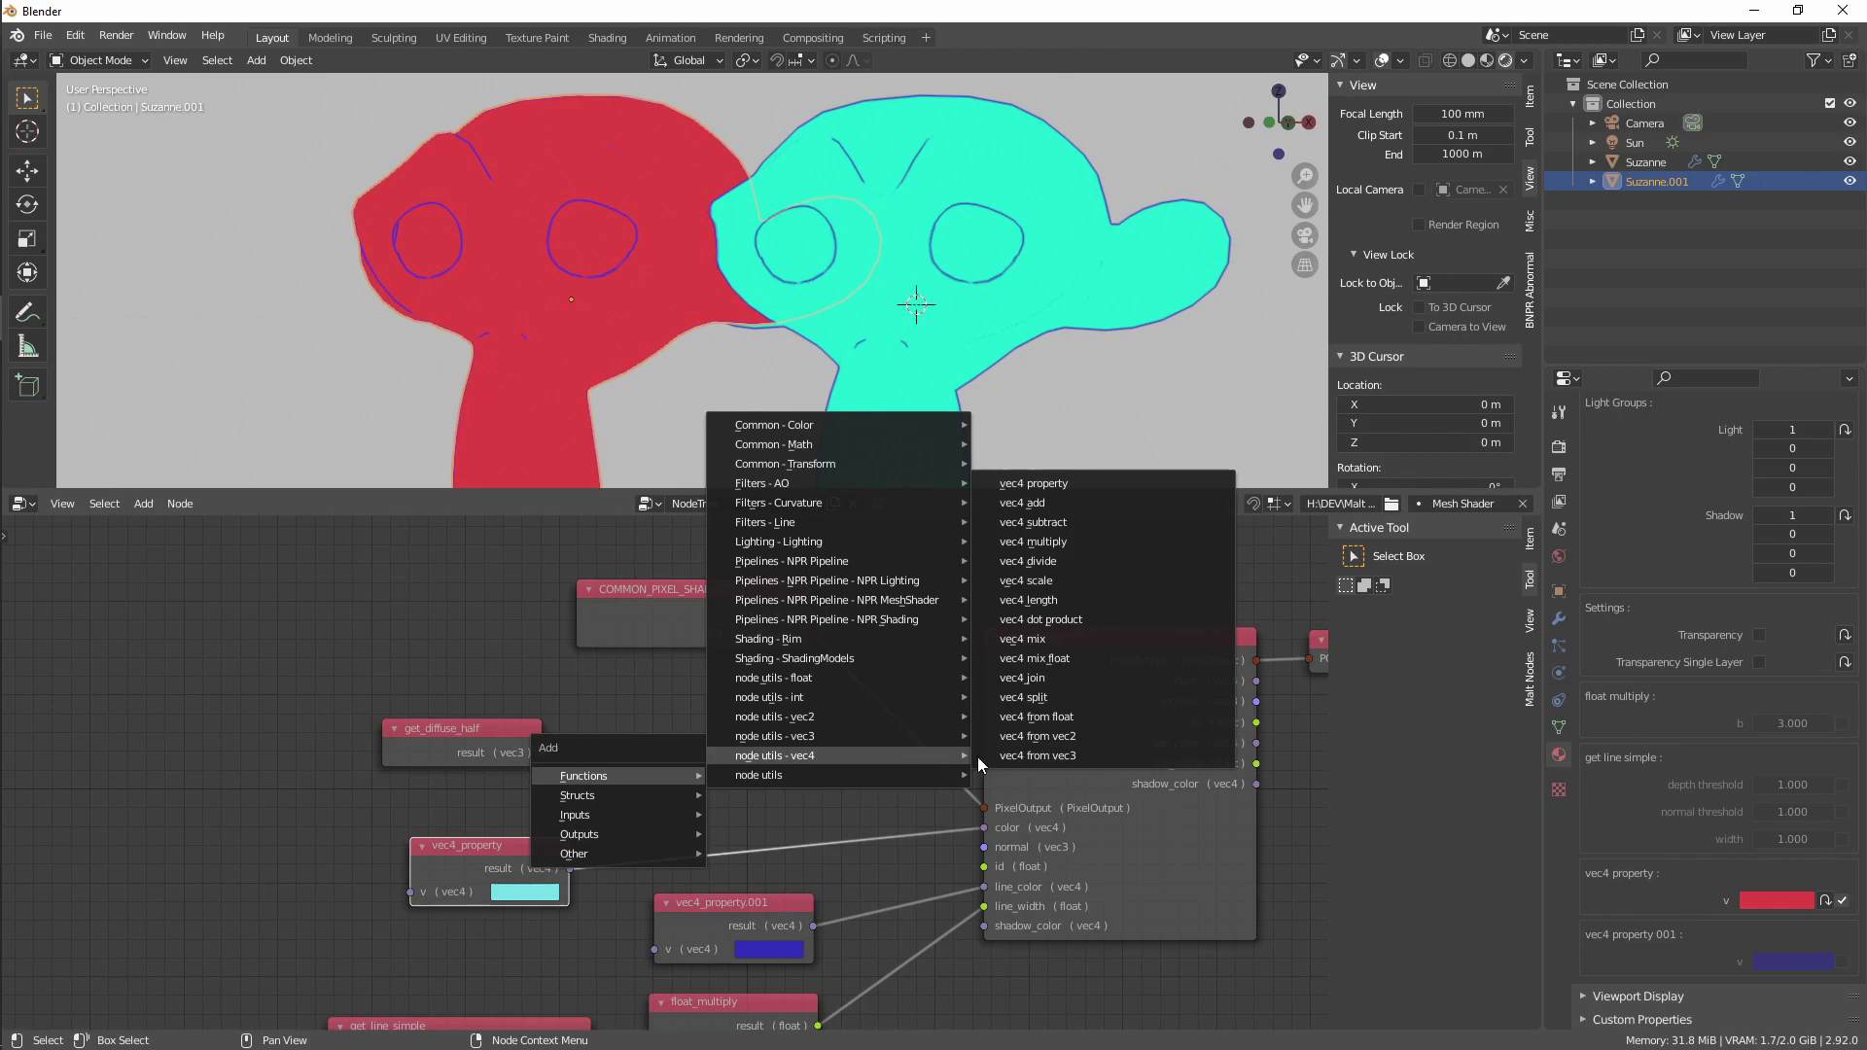
click(1058, 754)
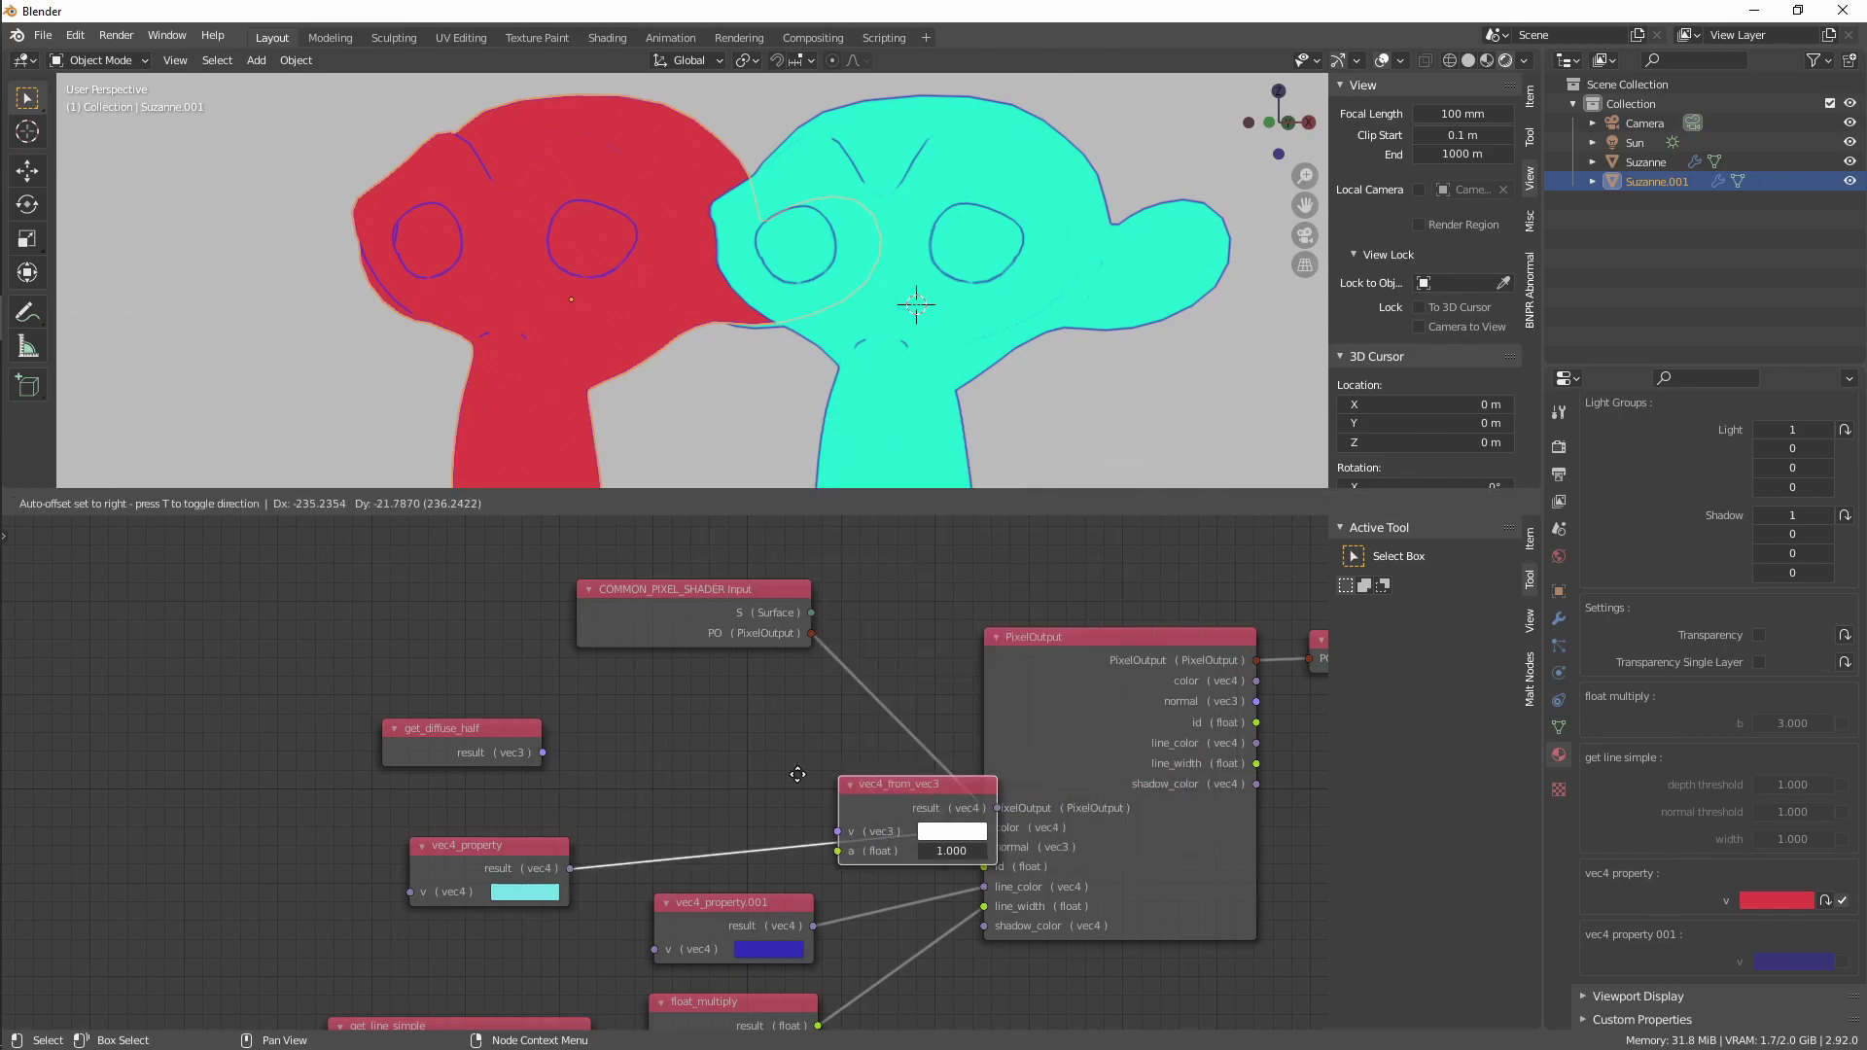
click(655, 739)
drag(814, 764, 985, 827)
drag(542, 753, 661, 789)
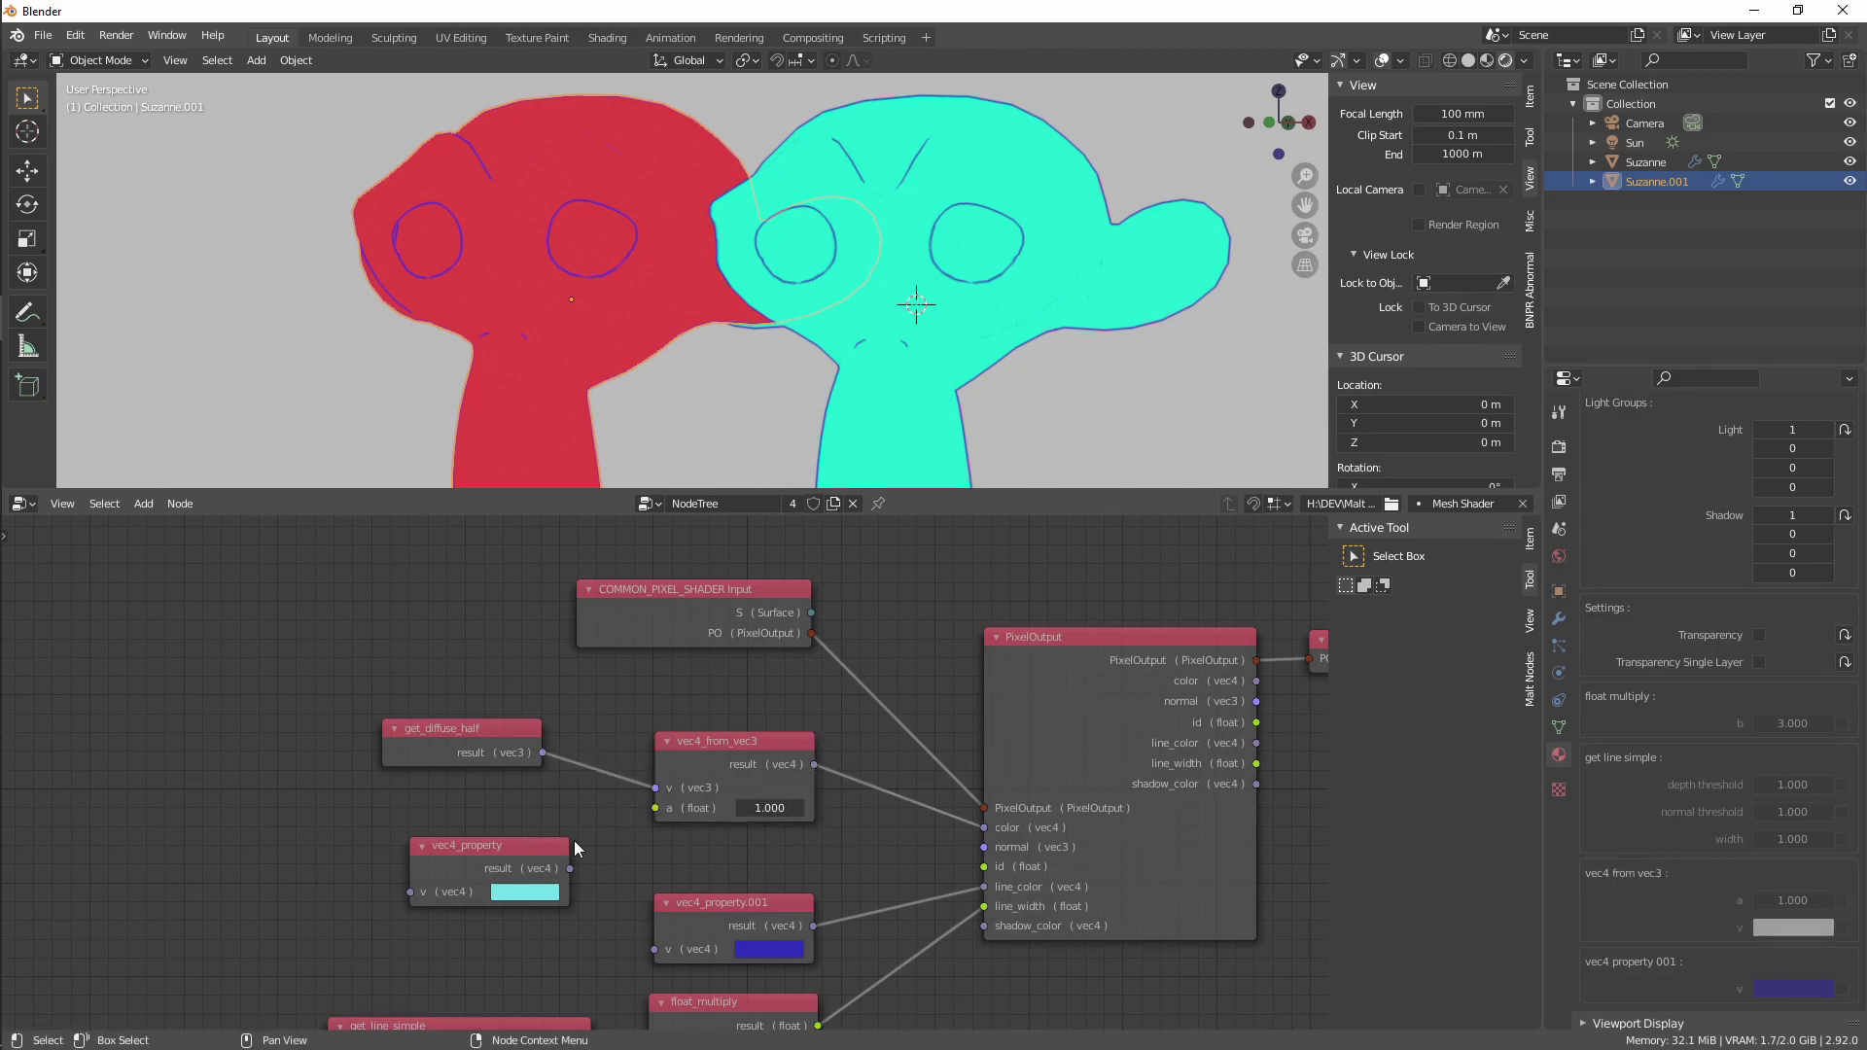
Arrange get_diffuse_half above vec4_property, leaving a gap between them and the vec4_from_vec3 node
drag(523, 842, 291, 846)
drag(445, 727, 489, 760)
mouse_move(831, 258)
middle_down()
mouse_move(750, 270)
mouse_move(878, 337)
mouse_move(1049, 296)
mouse_move(828, 286)
middle_up()
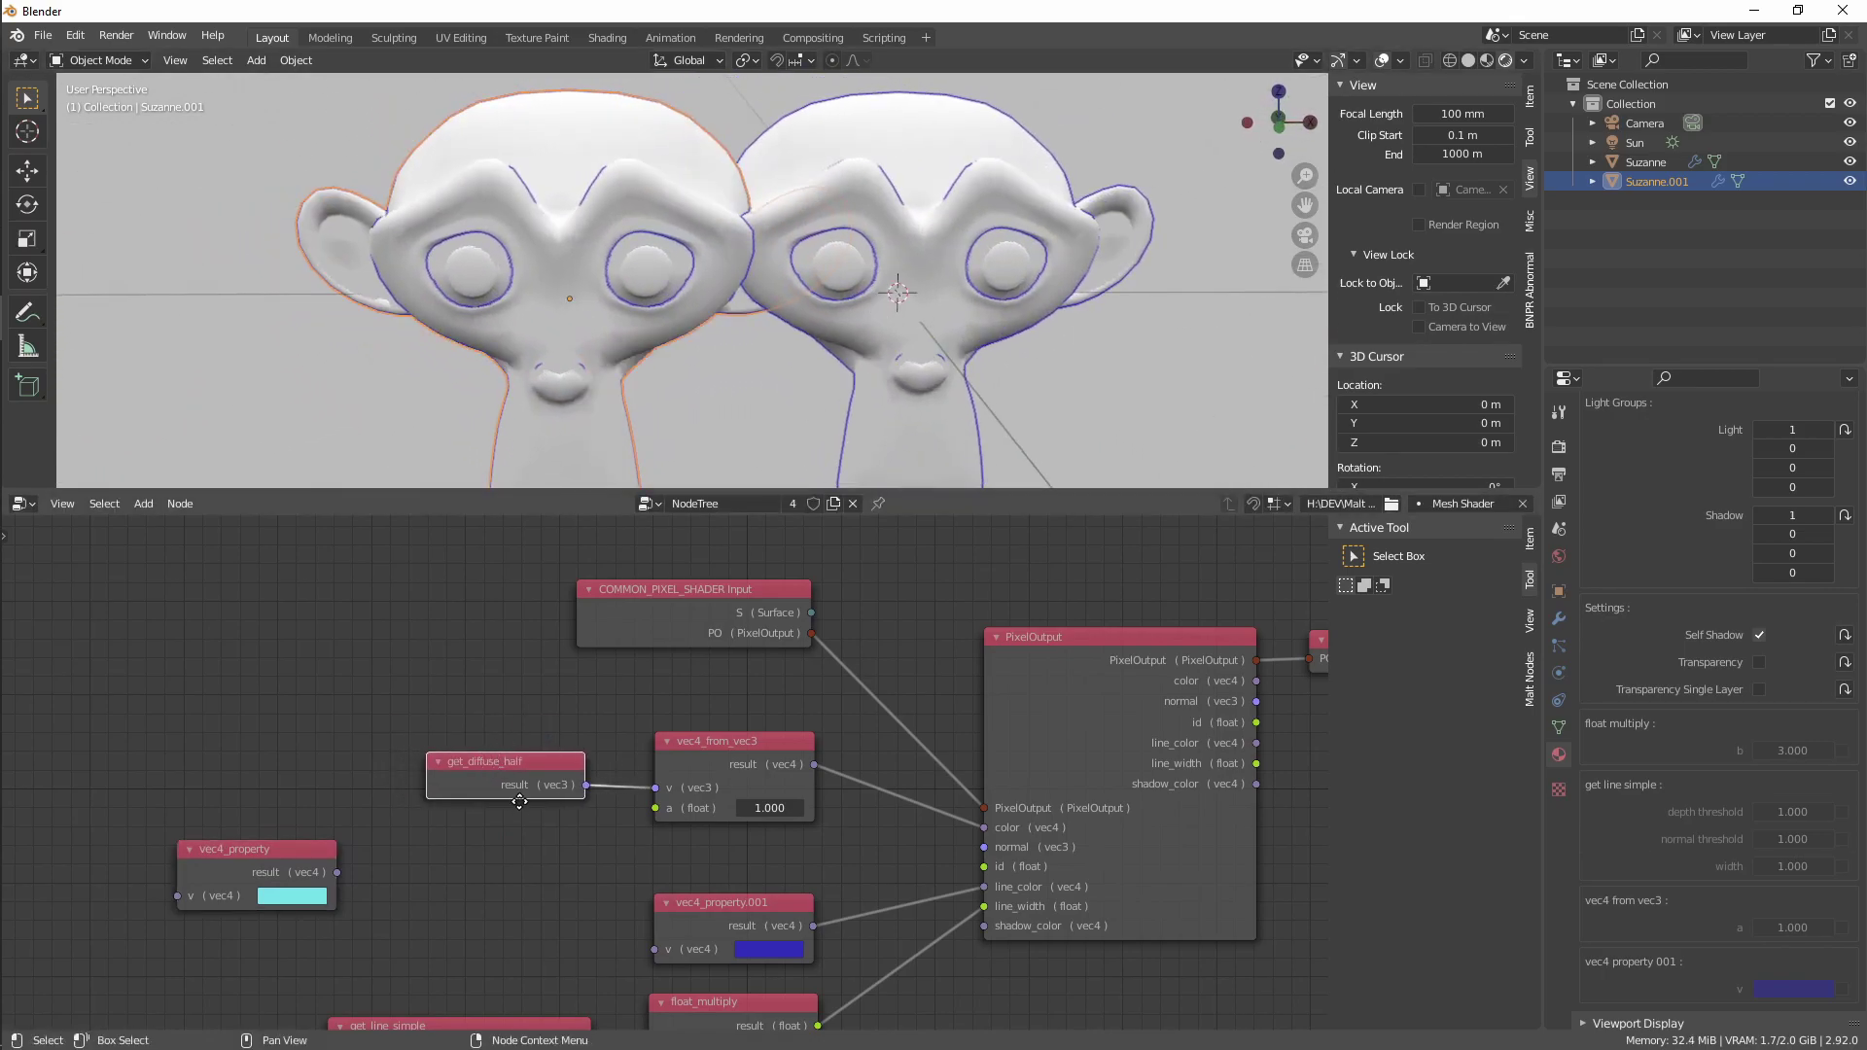
middle_drag(510, 798, 658, 725)
drag(625, 707, 407, 699)
drag(447, 790, 472, 777)
middle_drag(653, 745, 606, 785)
drag(404, 898, 430, 723)
drag(427, 720, 502, 696)
middle_drag(629, 778, 576, 790)
click(575, 790)
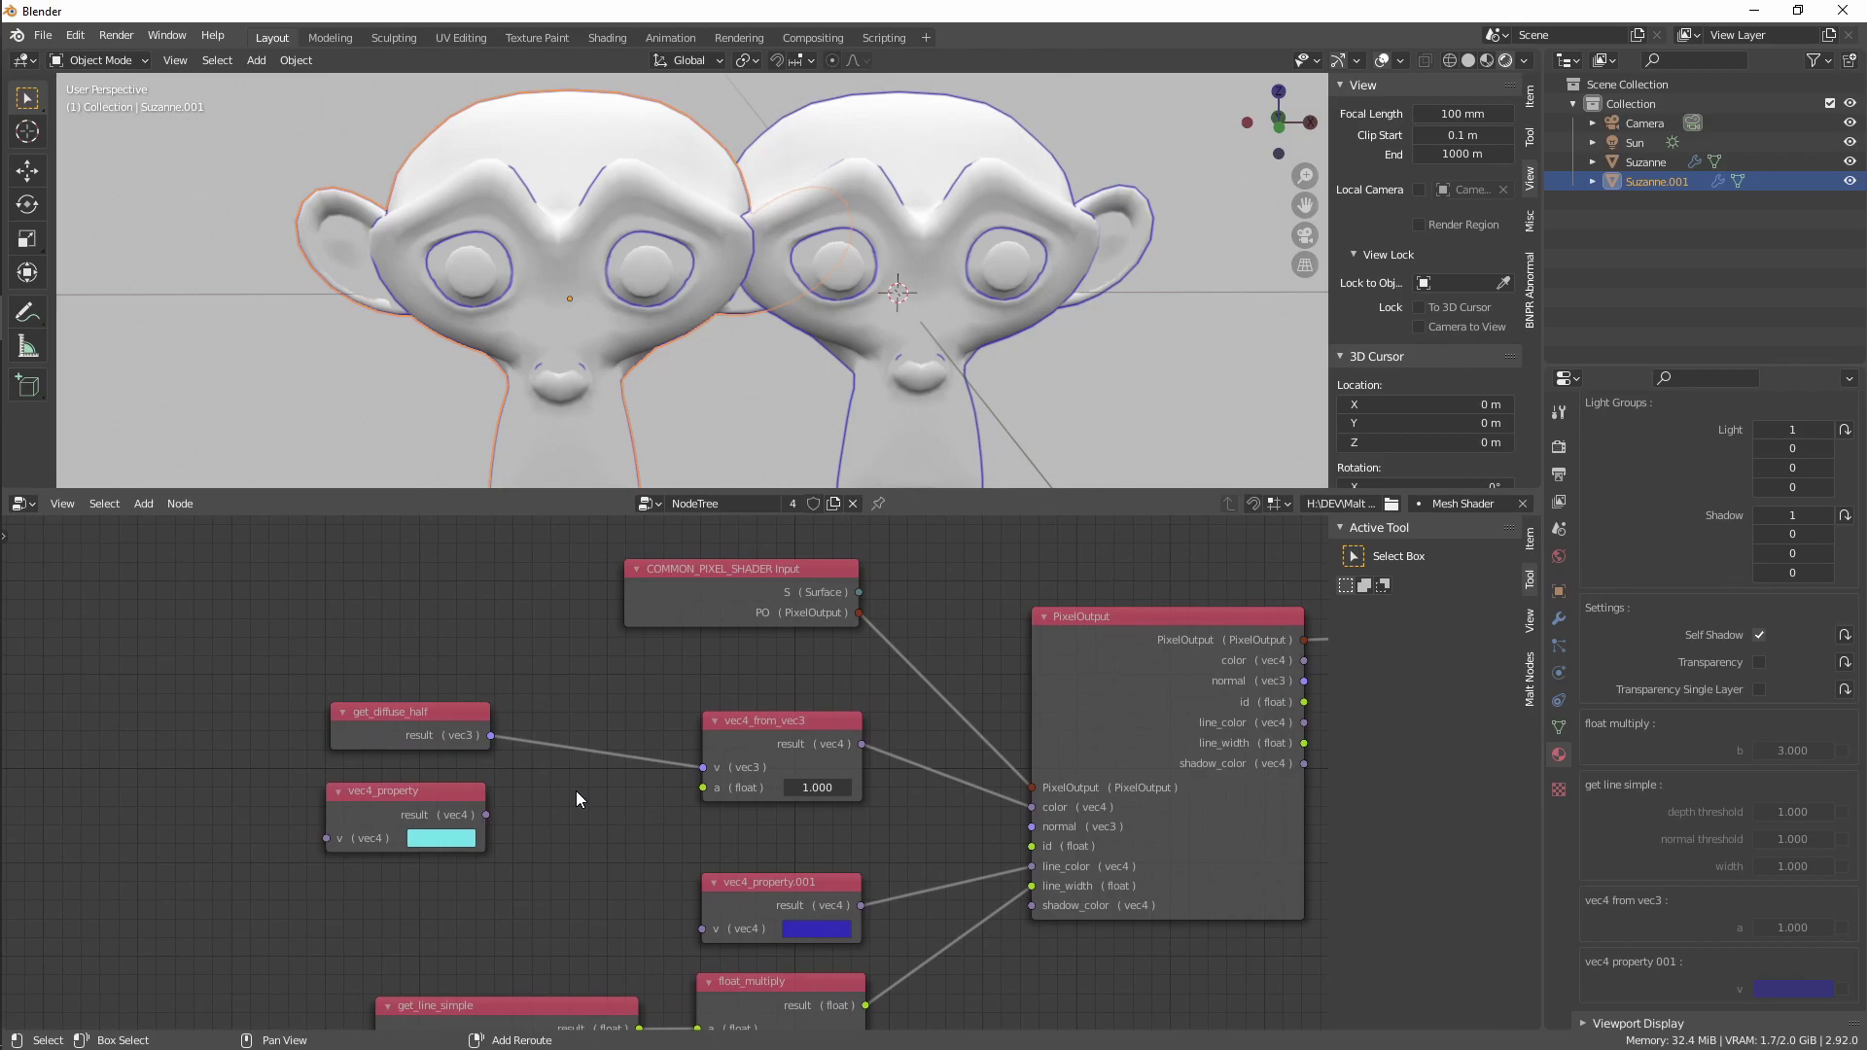
key(shift+a)
mouse_move(576, 791)
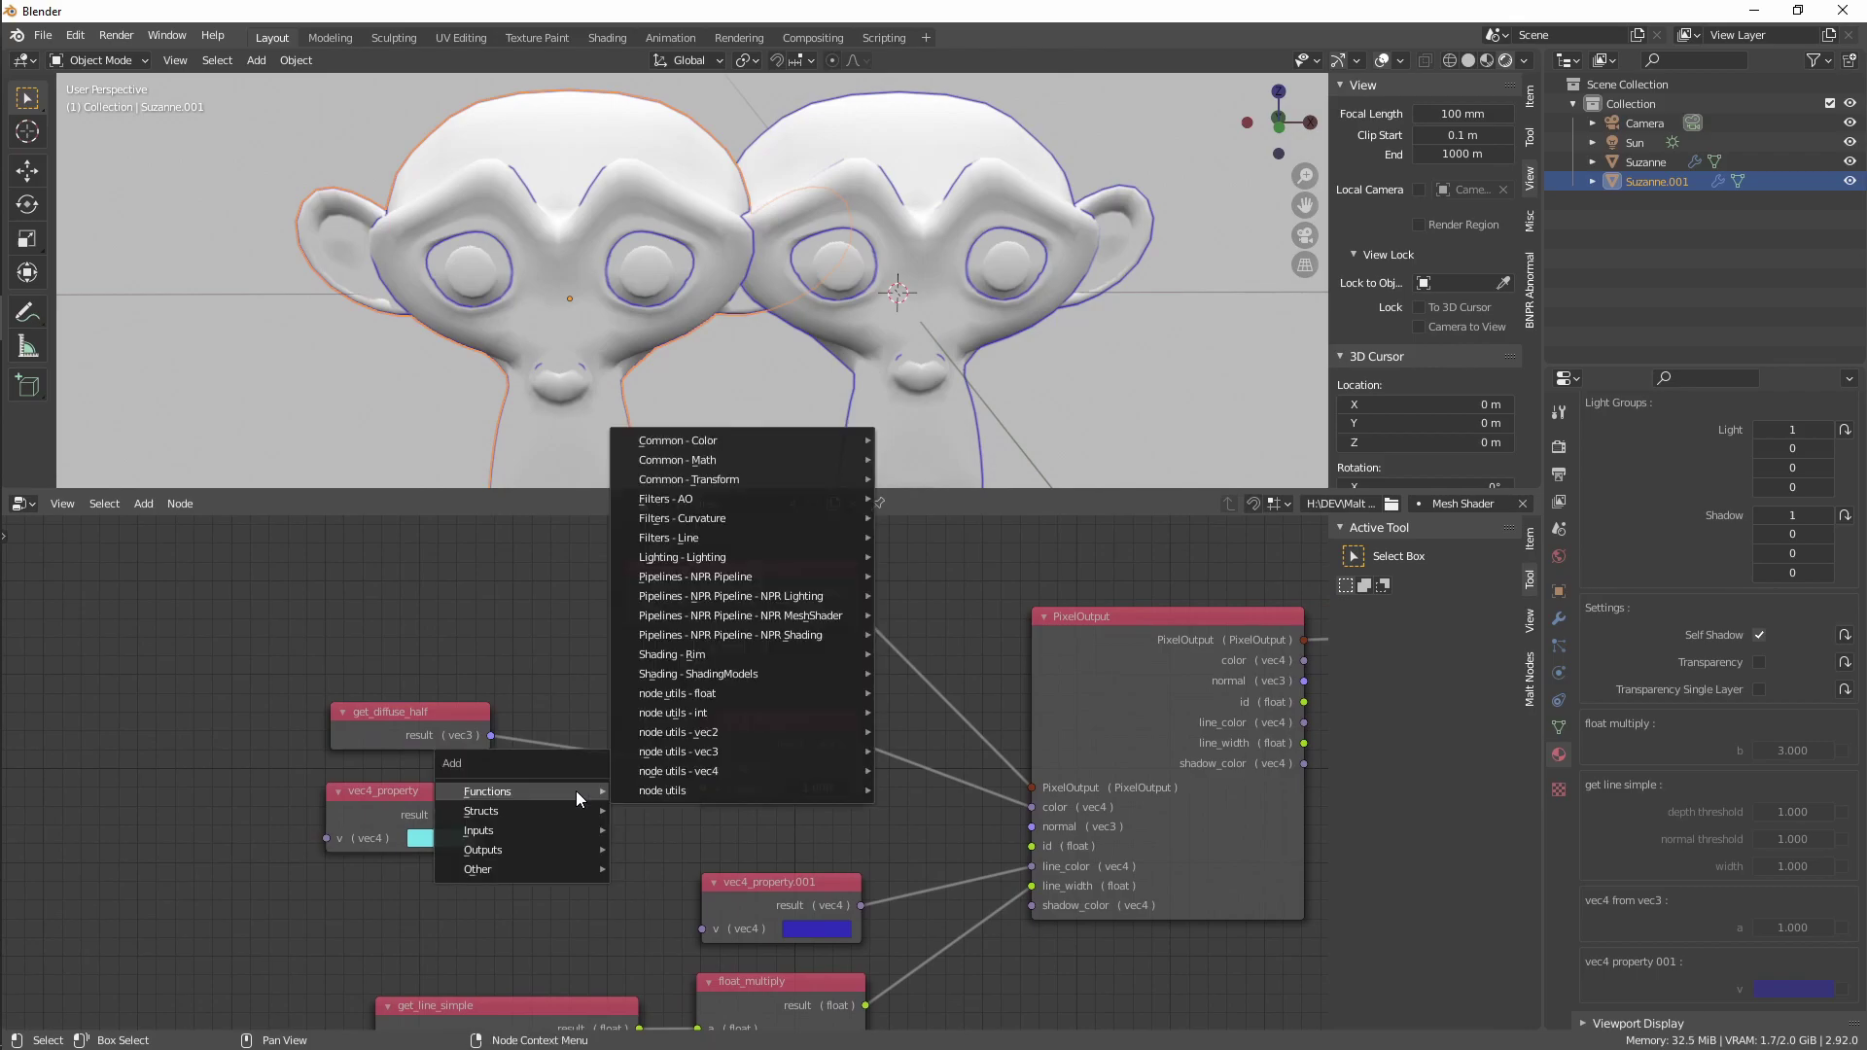
mouse_move(721, 751)
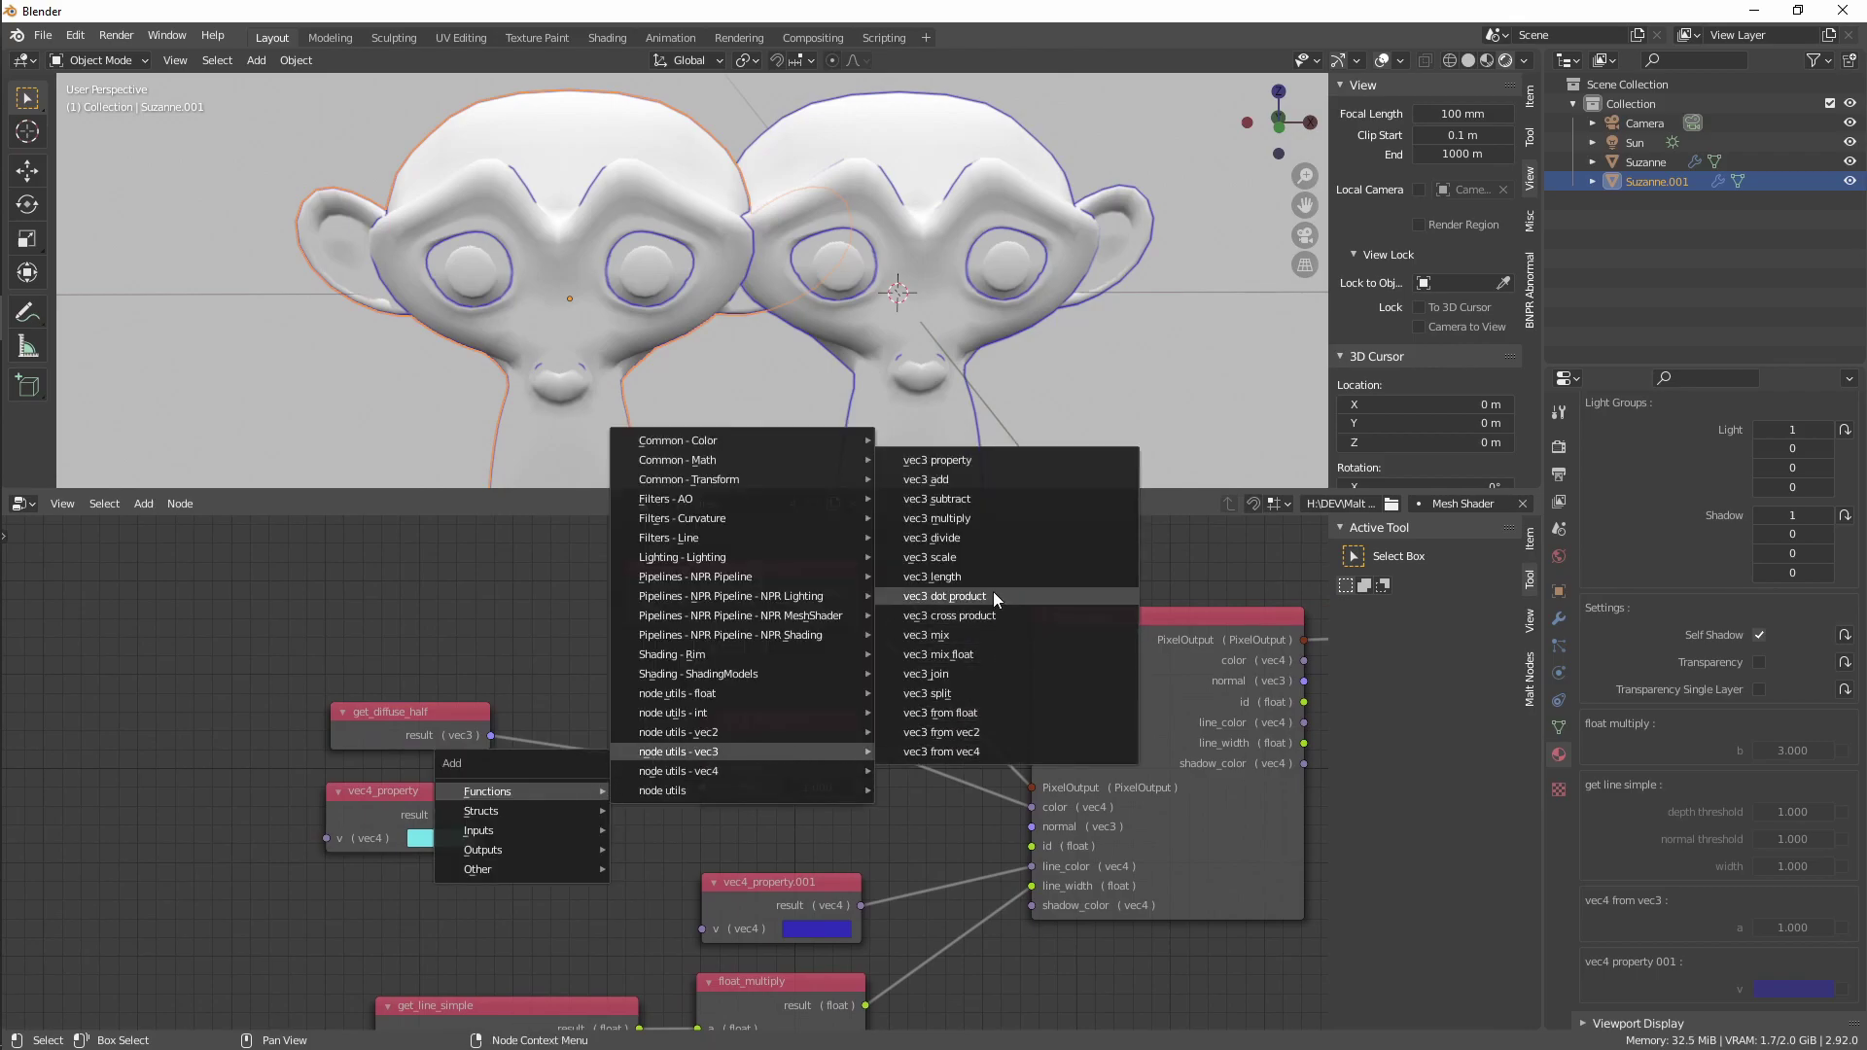
click(978, 534)
click(491, 819)
key(ctrl+z)
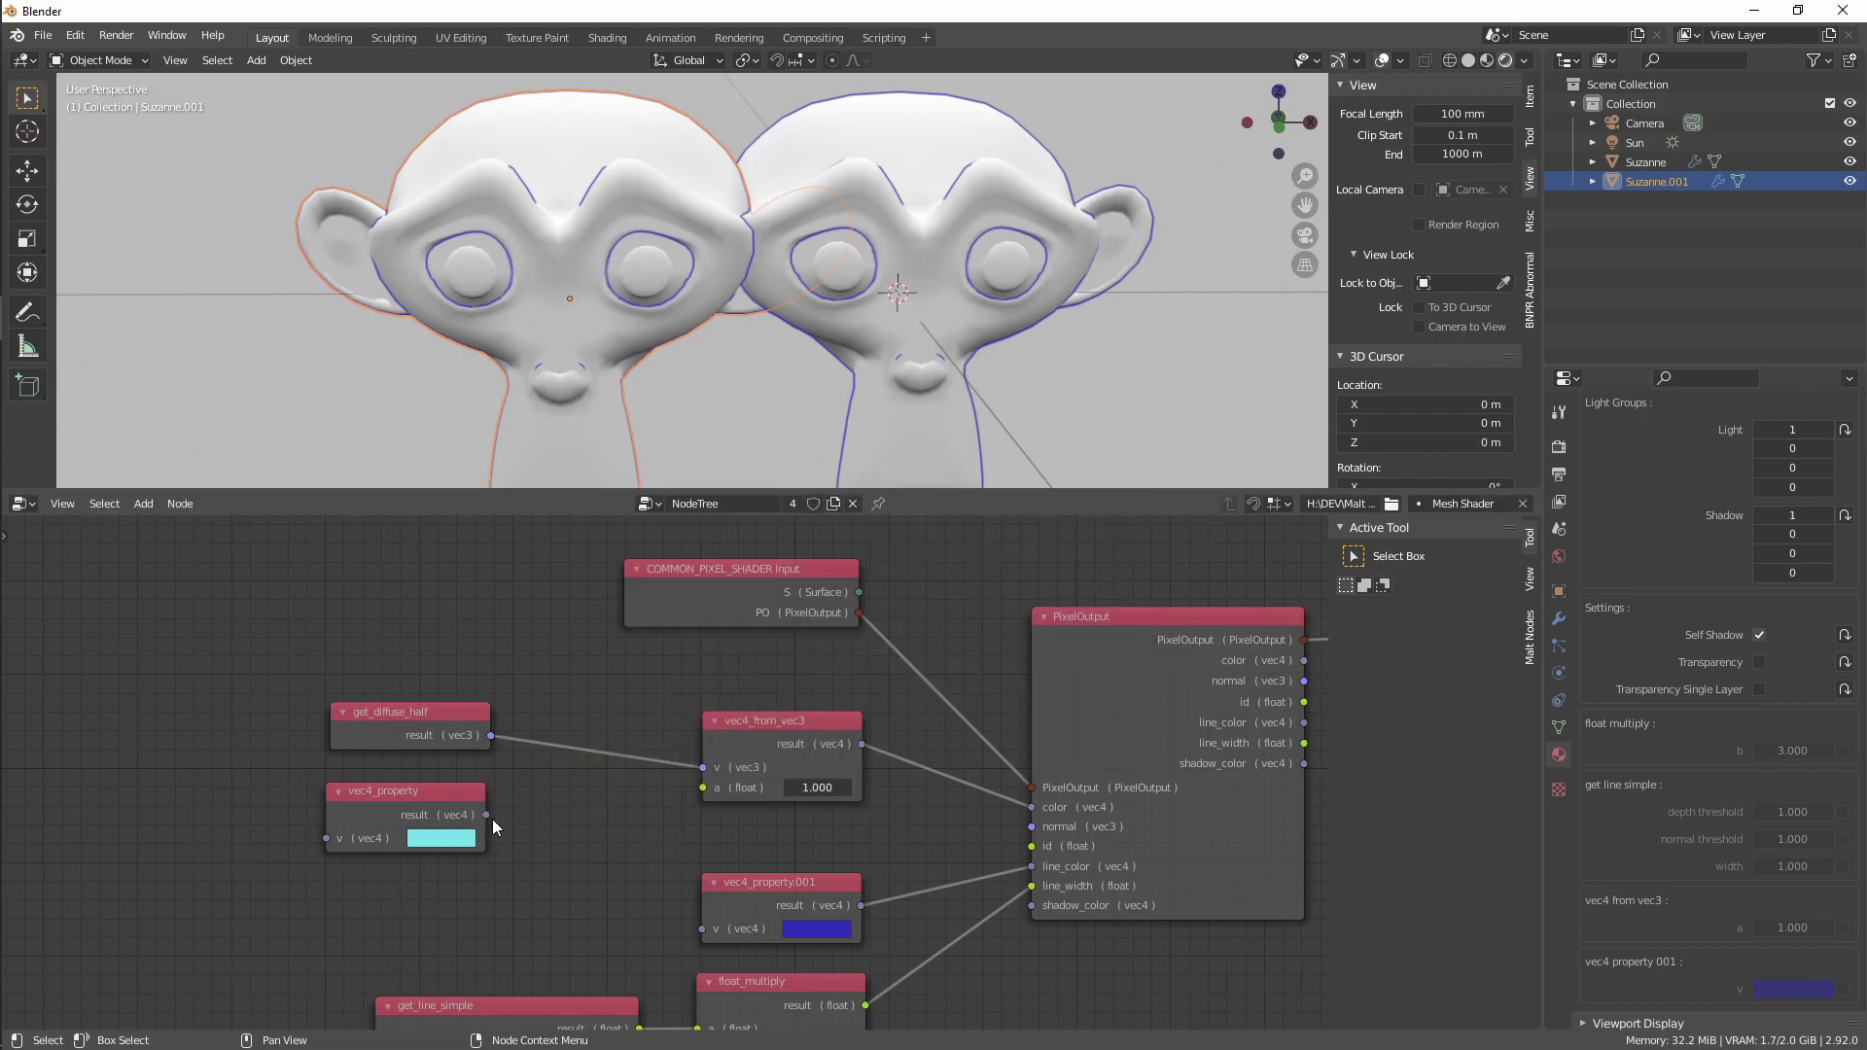
Insert a vec3_multiply node into the link between get_diffuse_half and vec4_from_vec3
key(shift+a)
mouse_move(492, 819)
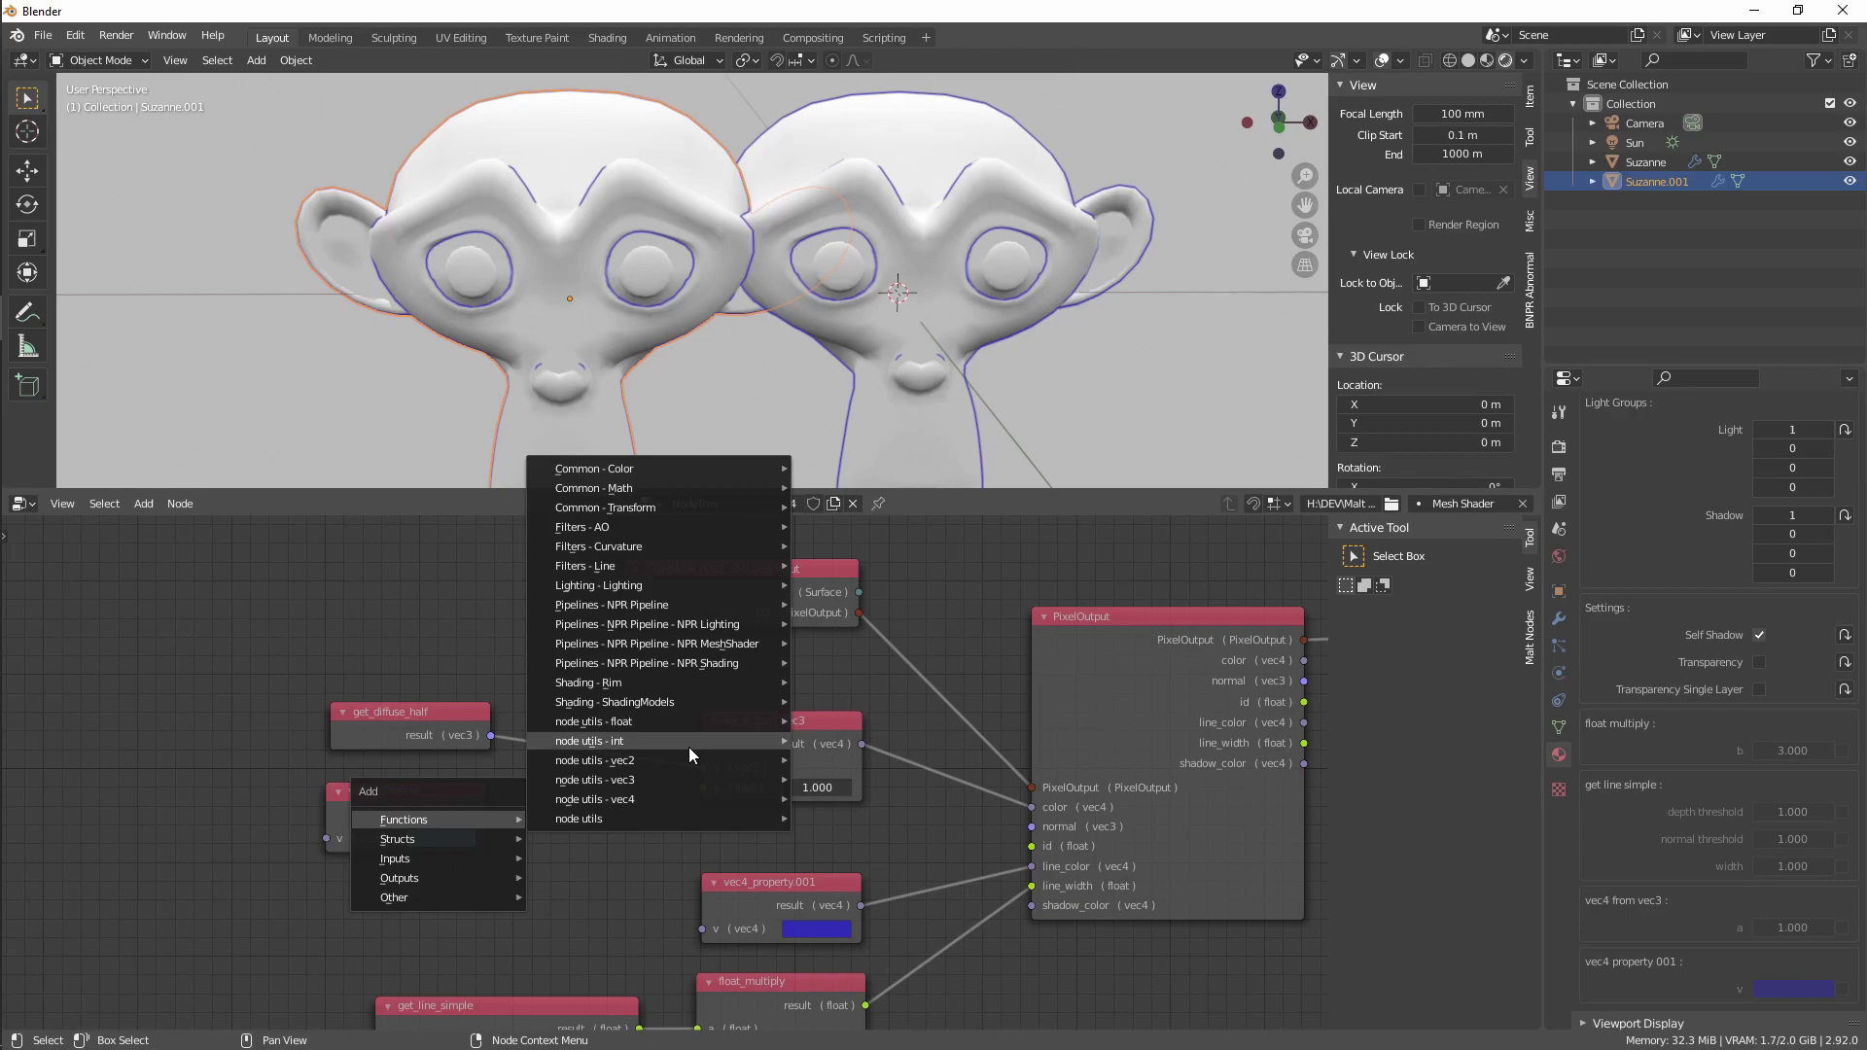
mouse_move(704, 779)
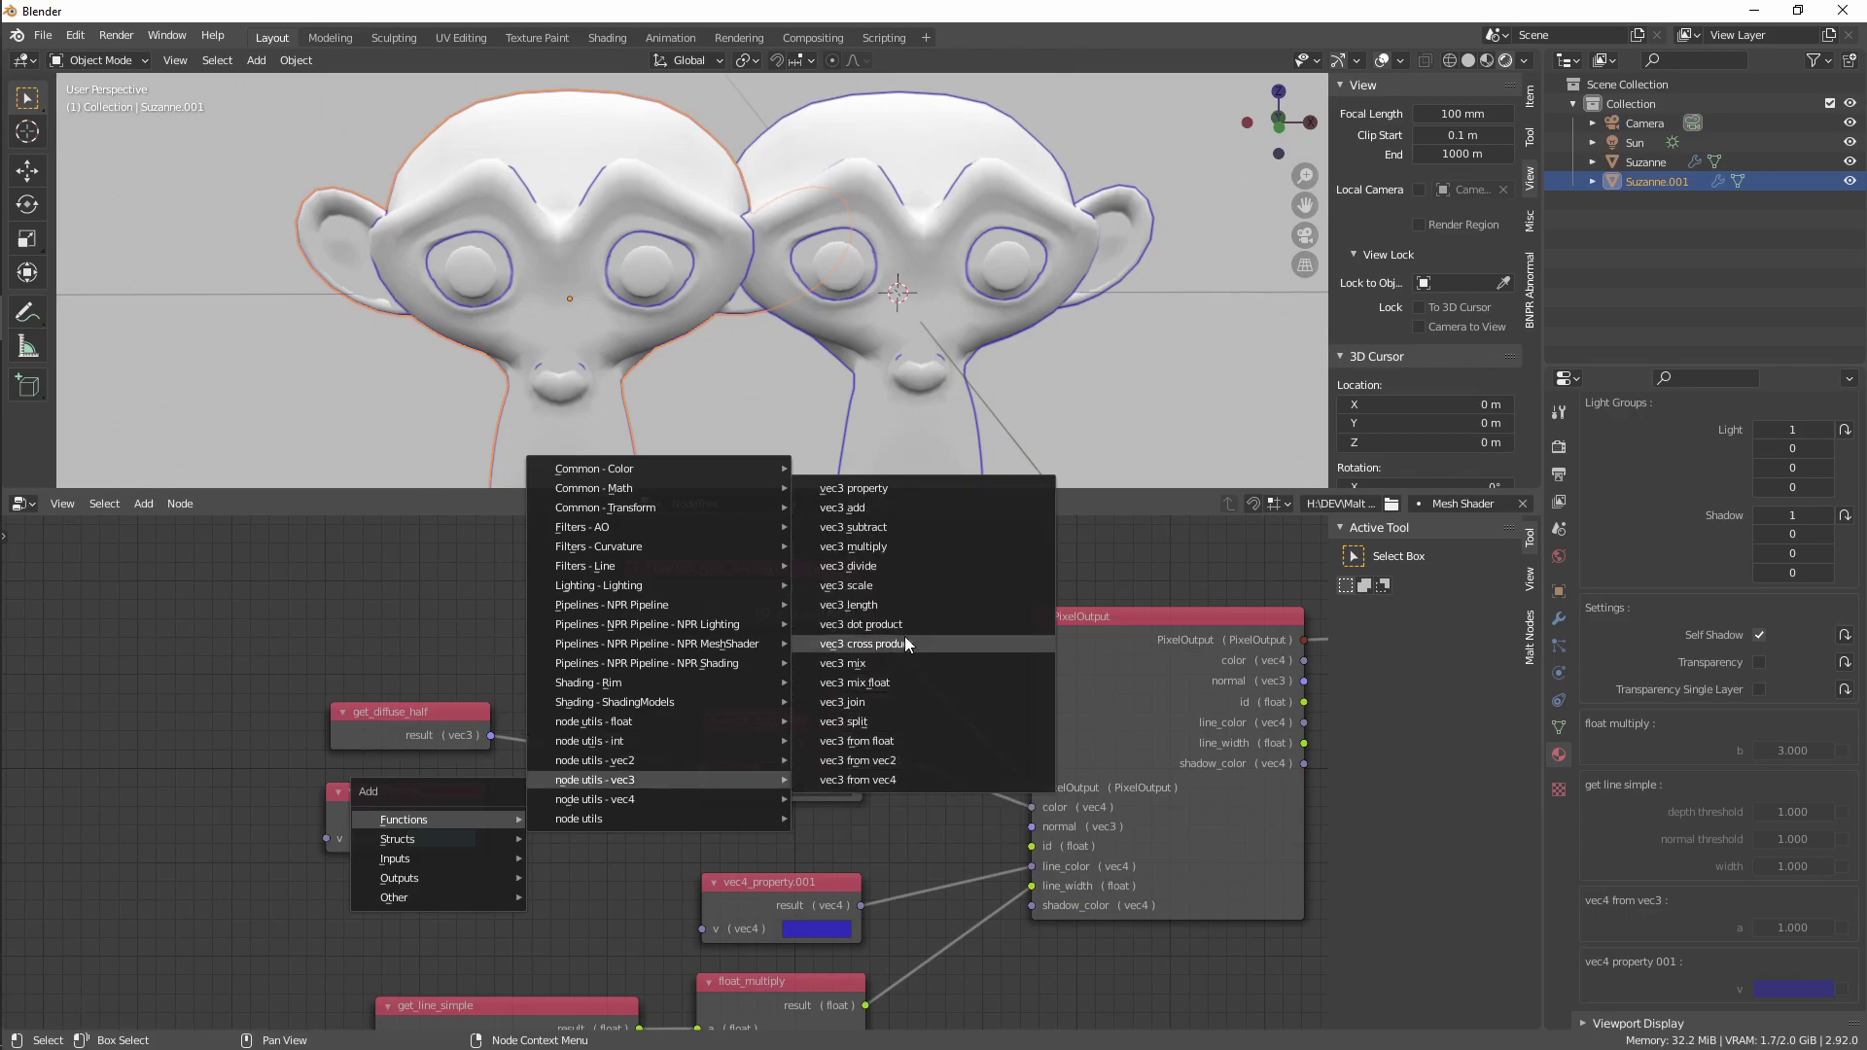
click(892, 548)
click(516, 713)
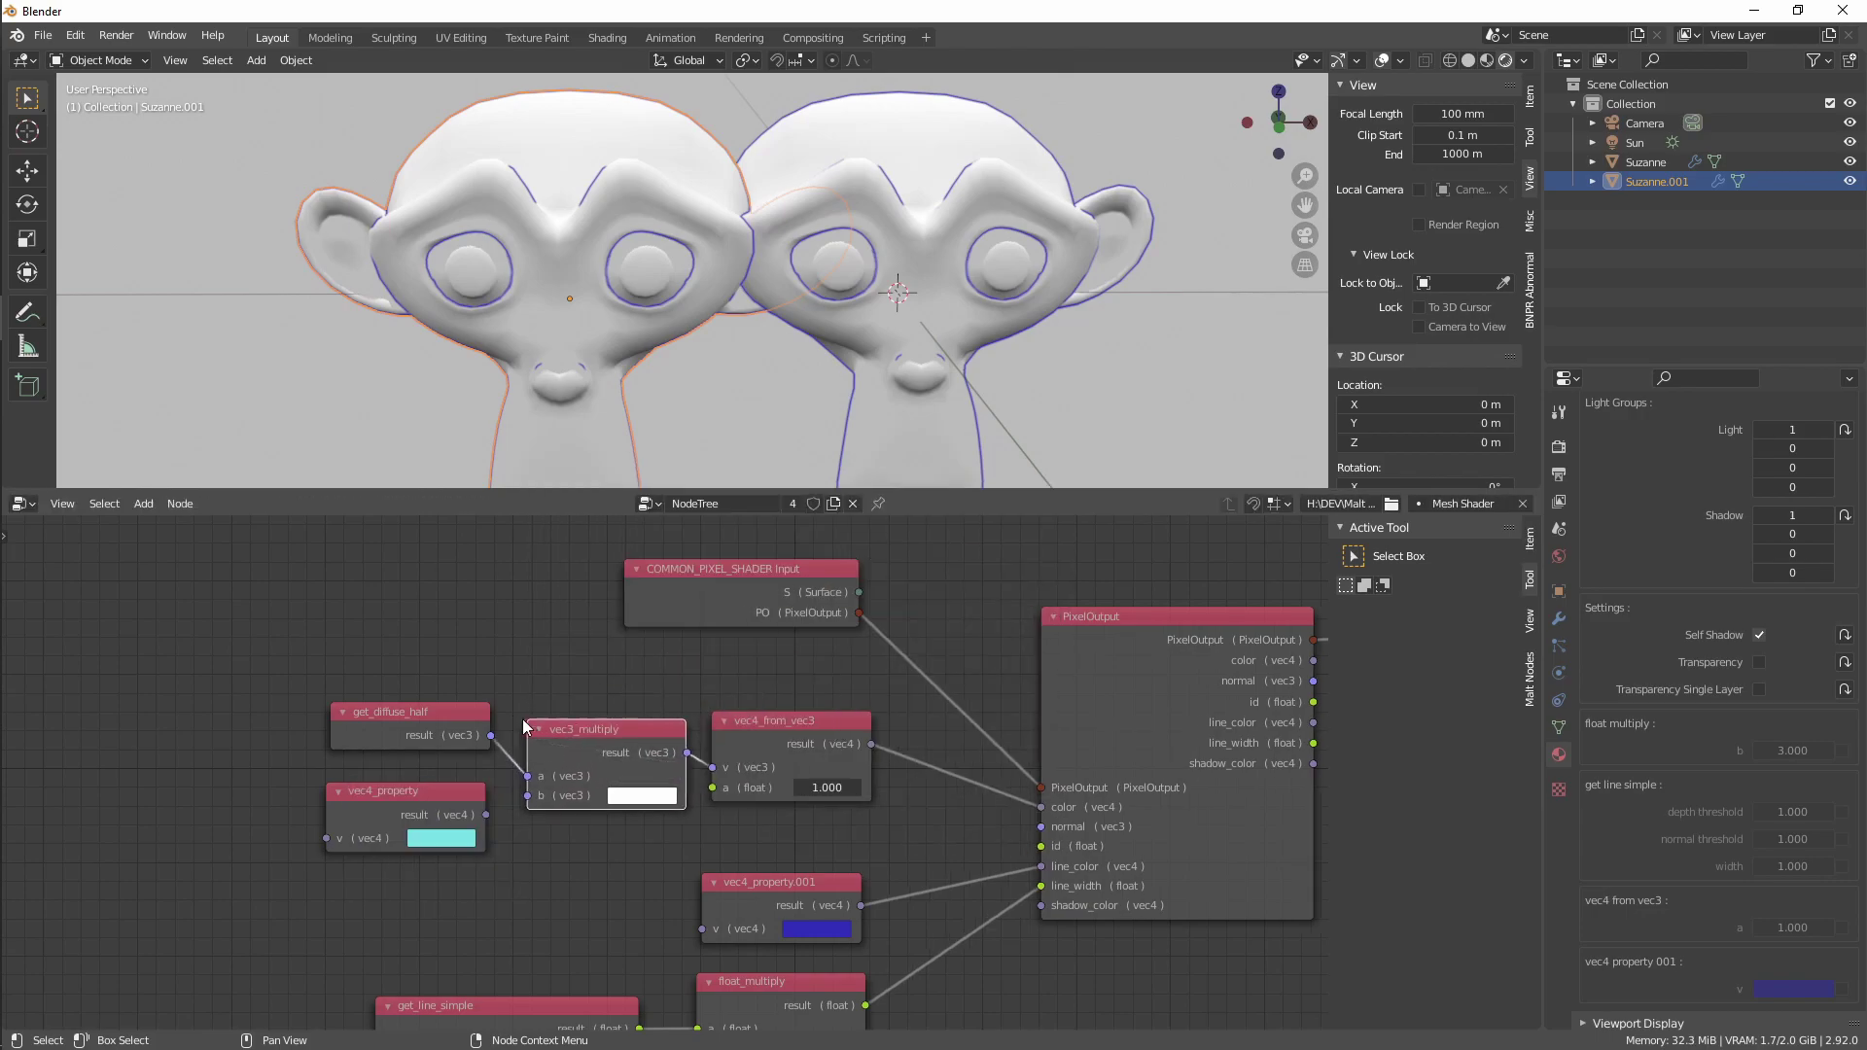
Try to connect vec4_property's result directly to vec3_multiply's b input
drag(487, 814, 569, 797)
scroll(504, 834, up, 2)
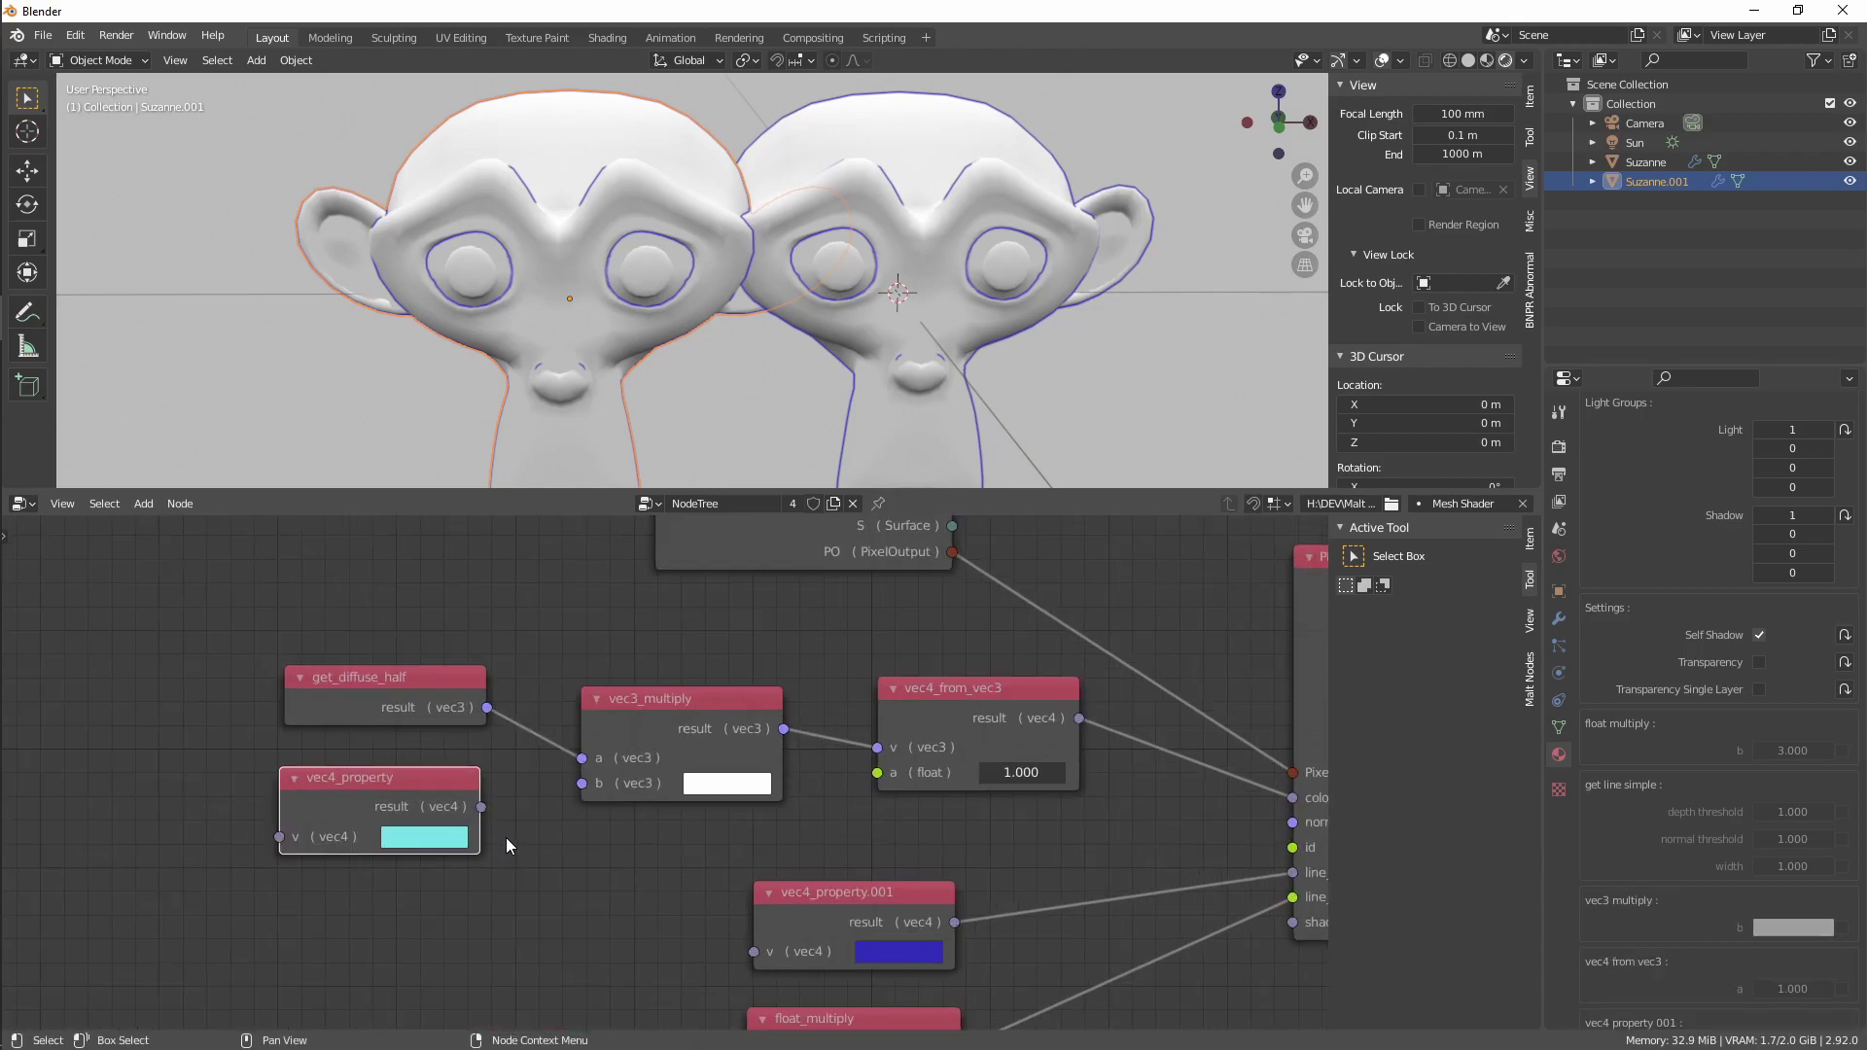
drag(482, 757, 375, 763)
middle_drag(501, 792, 597, 802)
scroll(636, 803, down, 2)
scroll(533, 805, up, 2)
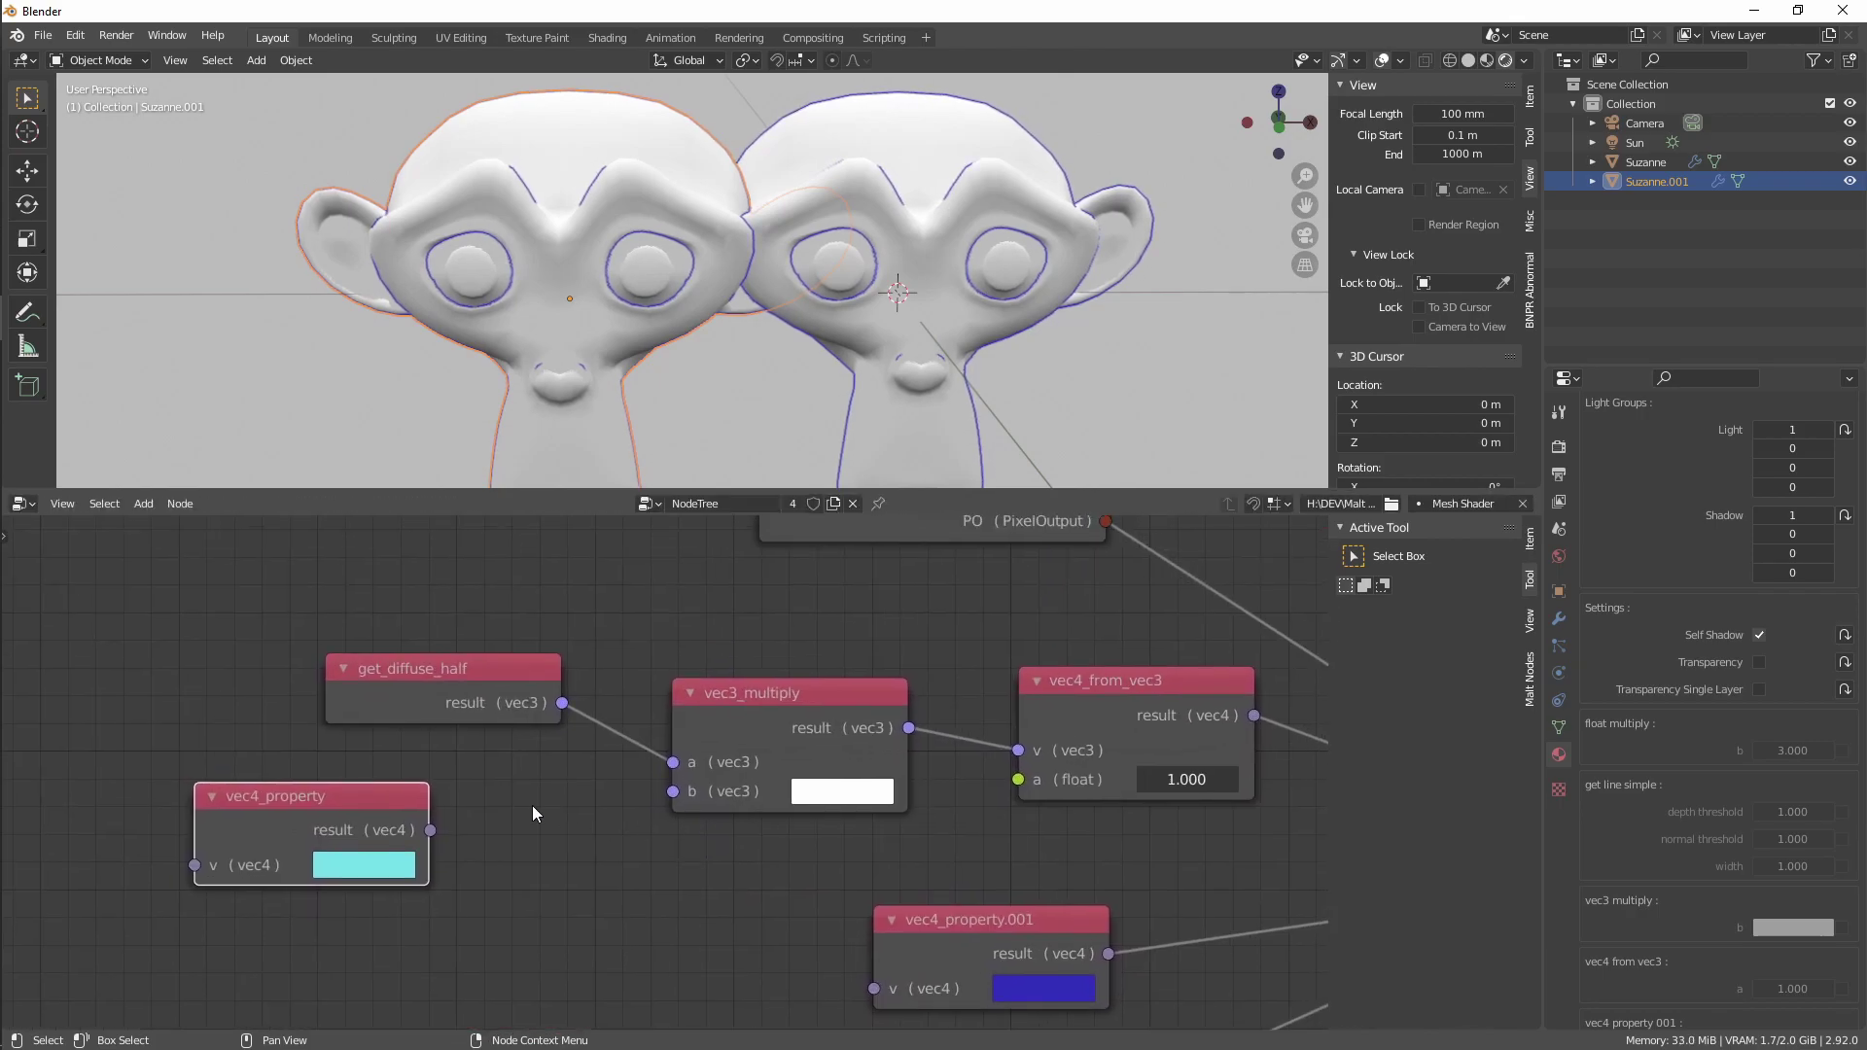
scroll(510, 849, up, 1)
scroll(505, 846, up, 1)
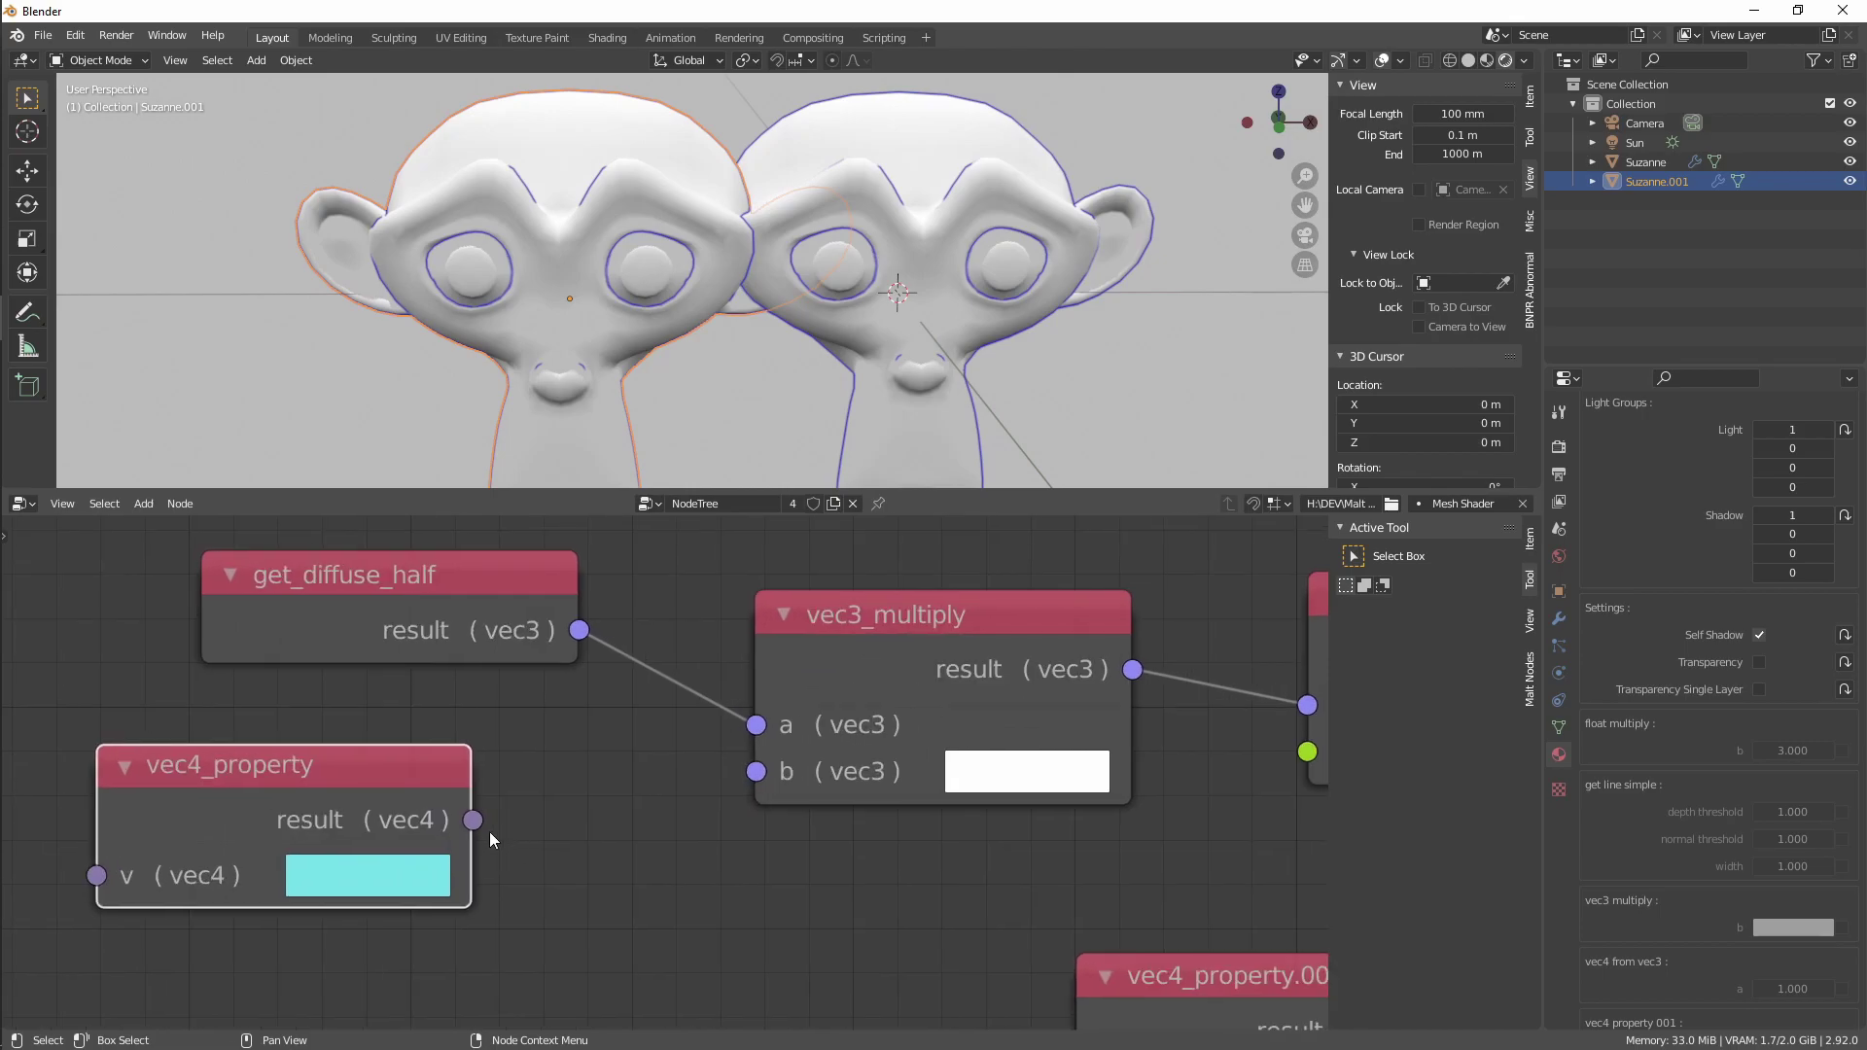
drag(472, 822, 574, 830)
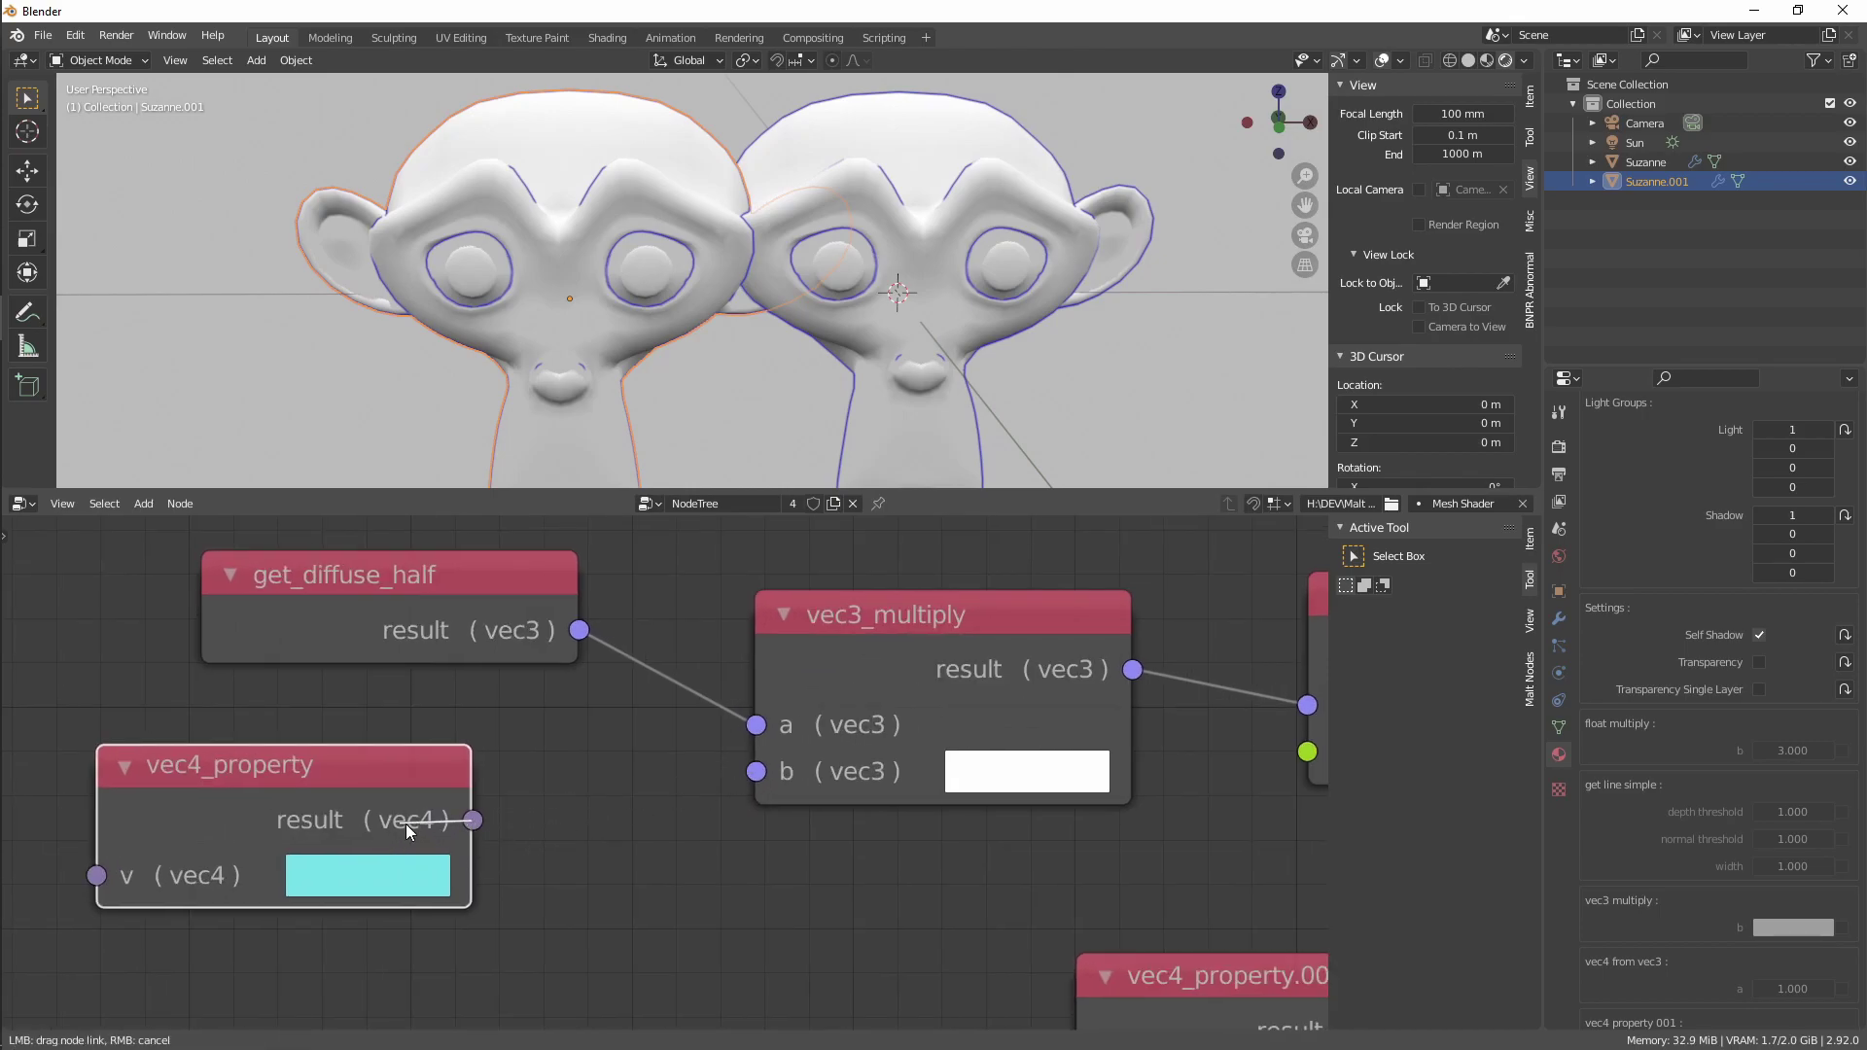
drag(434, 826, 643, 848)
scroll(644, 848, down, 6)
mouse_move(655, 827)
middle_down()
mouse_move(813, 762)
mouse_move(627, 804)
middle_up()
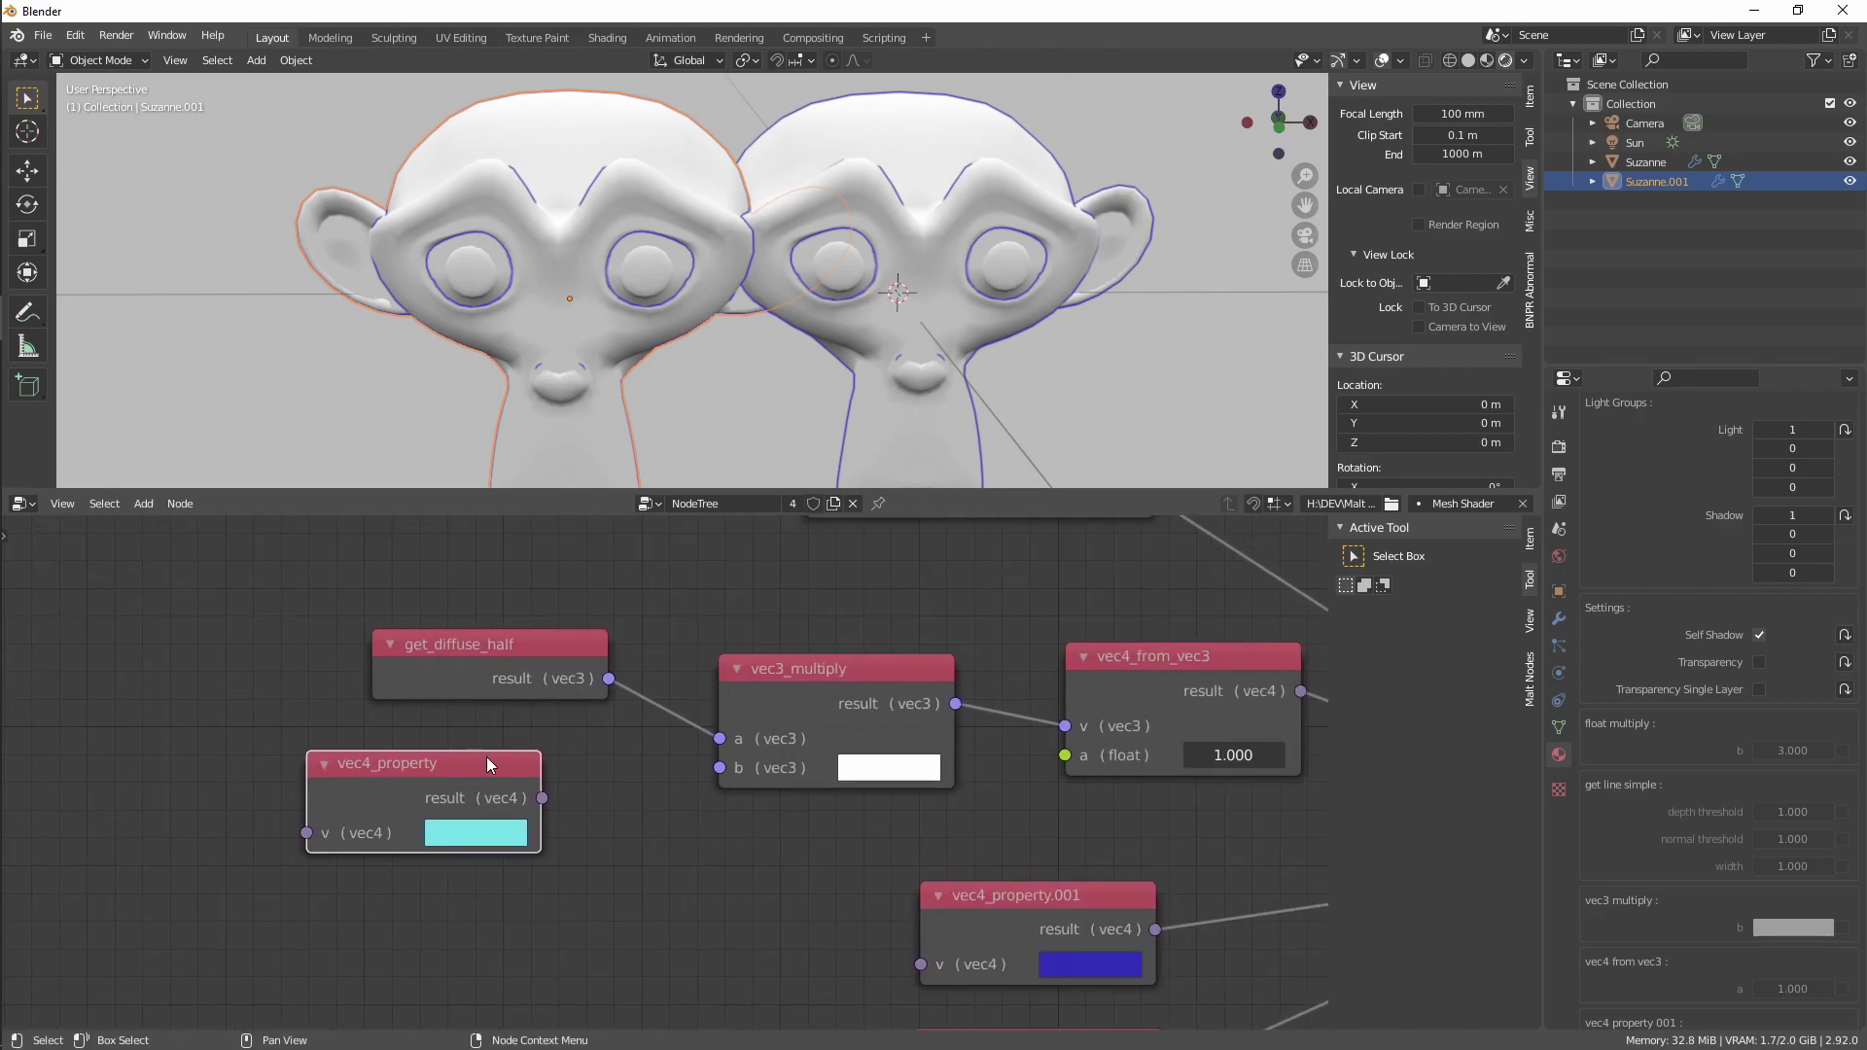
Move vec4_property farther from vec3_multiply and place a new vec3_from_vec4 node between them
drag(474, 758, 340, 768)
middle_drag(622, 801, 509, 784)
key(shift+a)
mouse_move(509, 784)
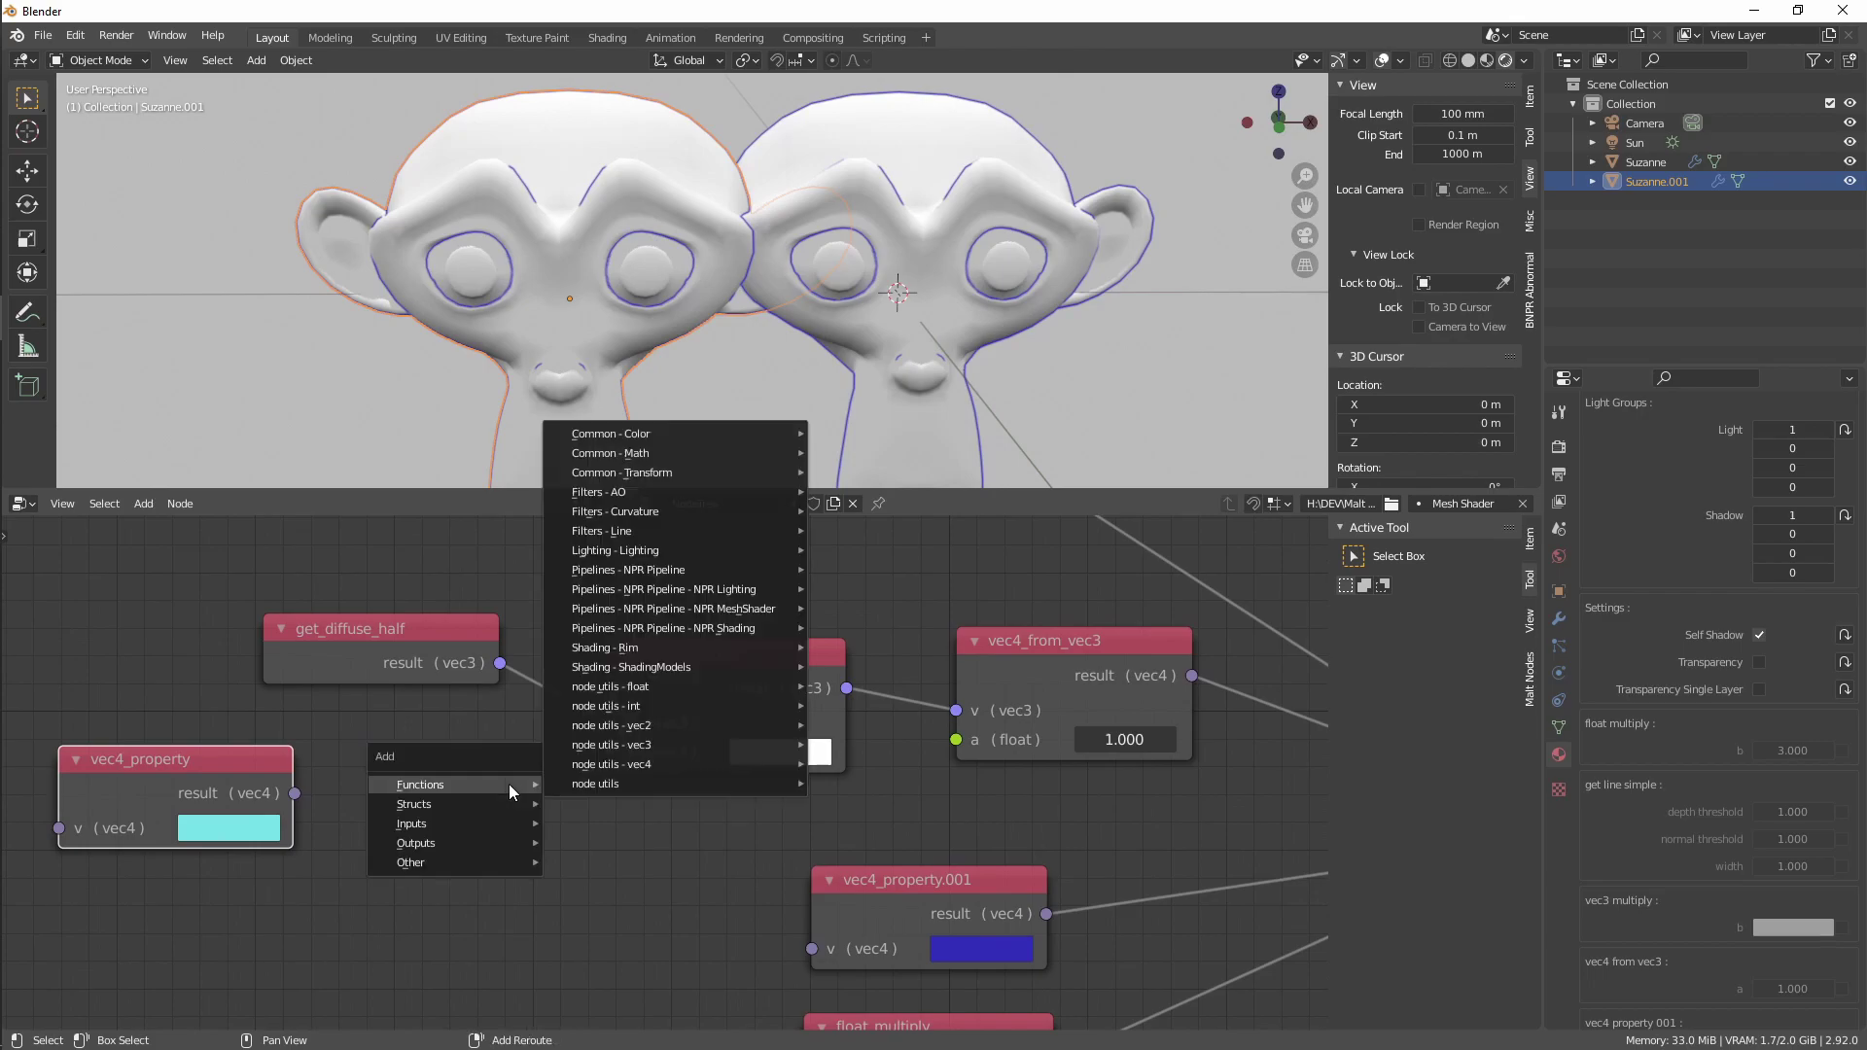
key(Escape)
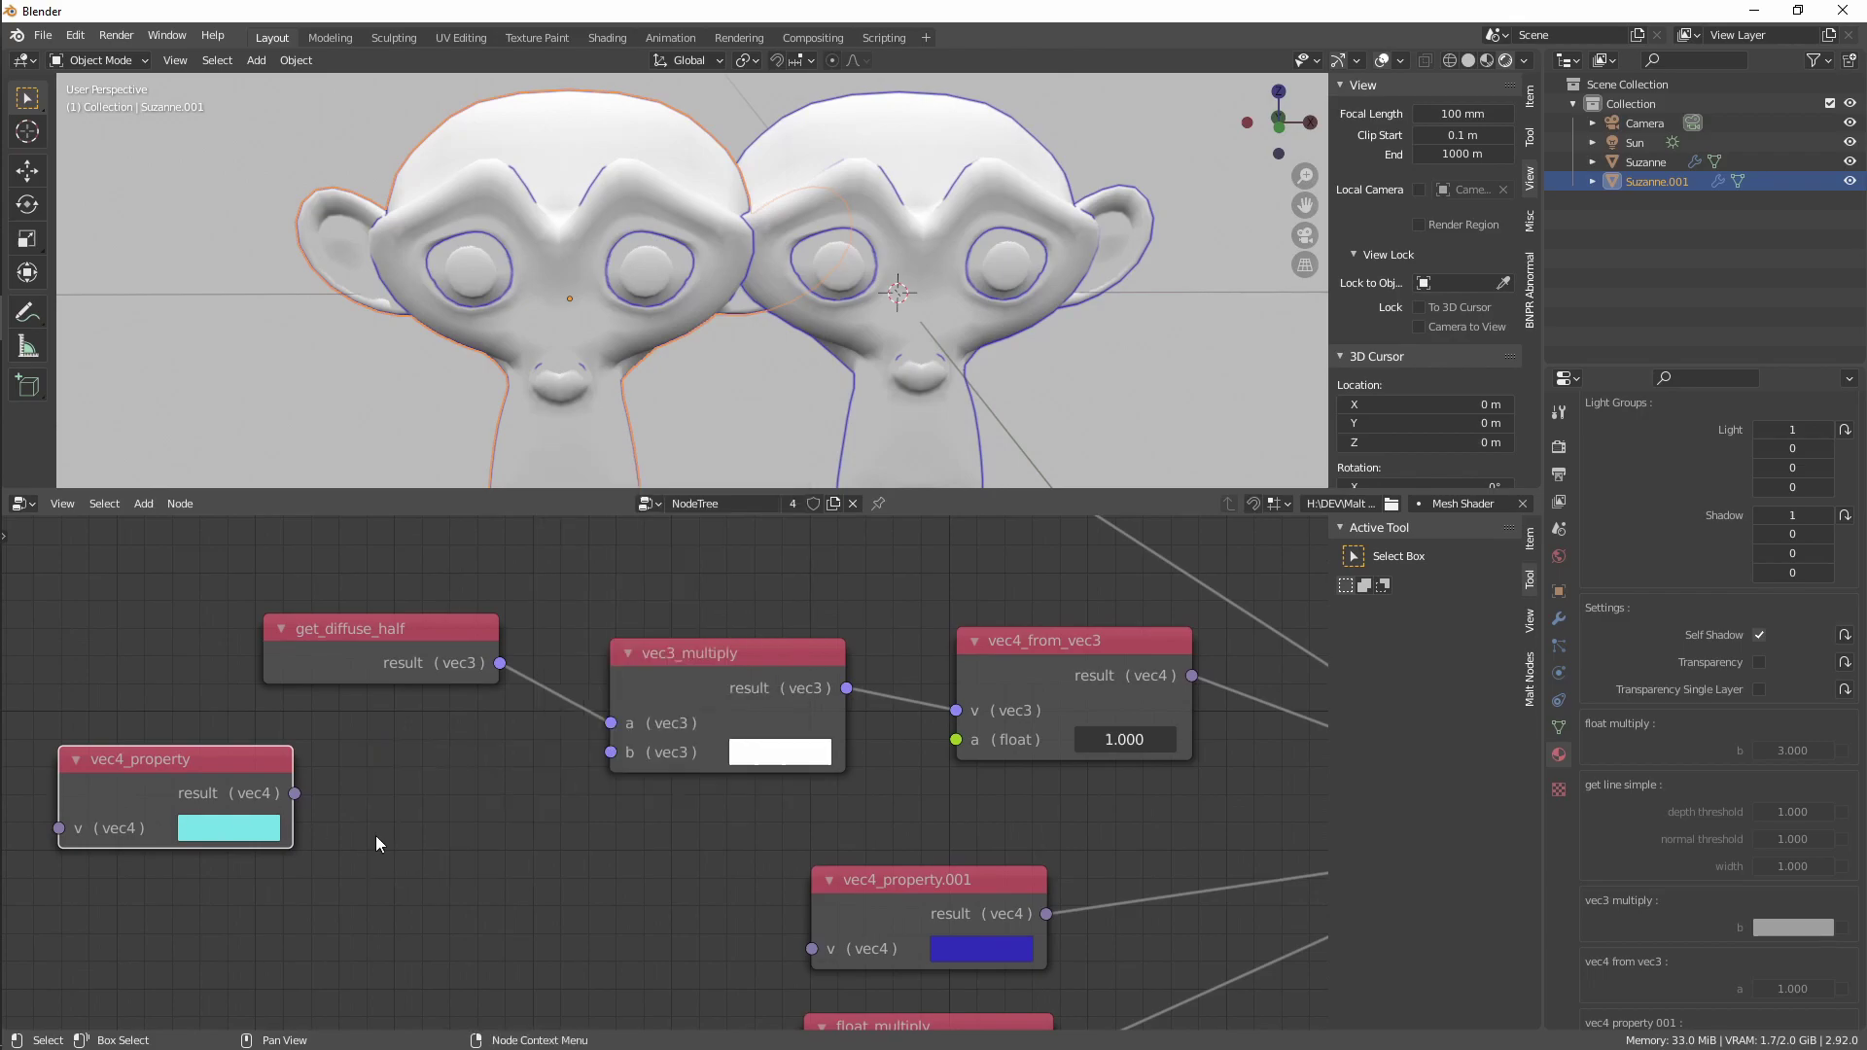
key(shift+a)
mouse_move(453, 794)
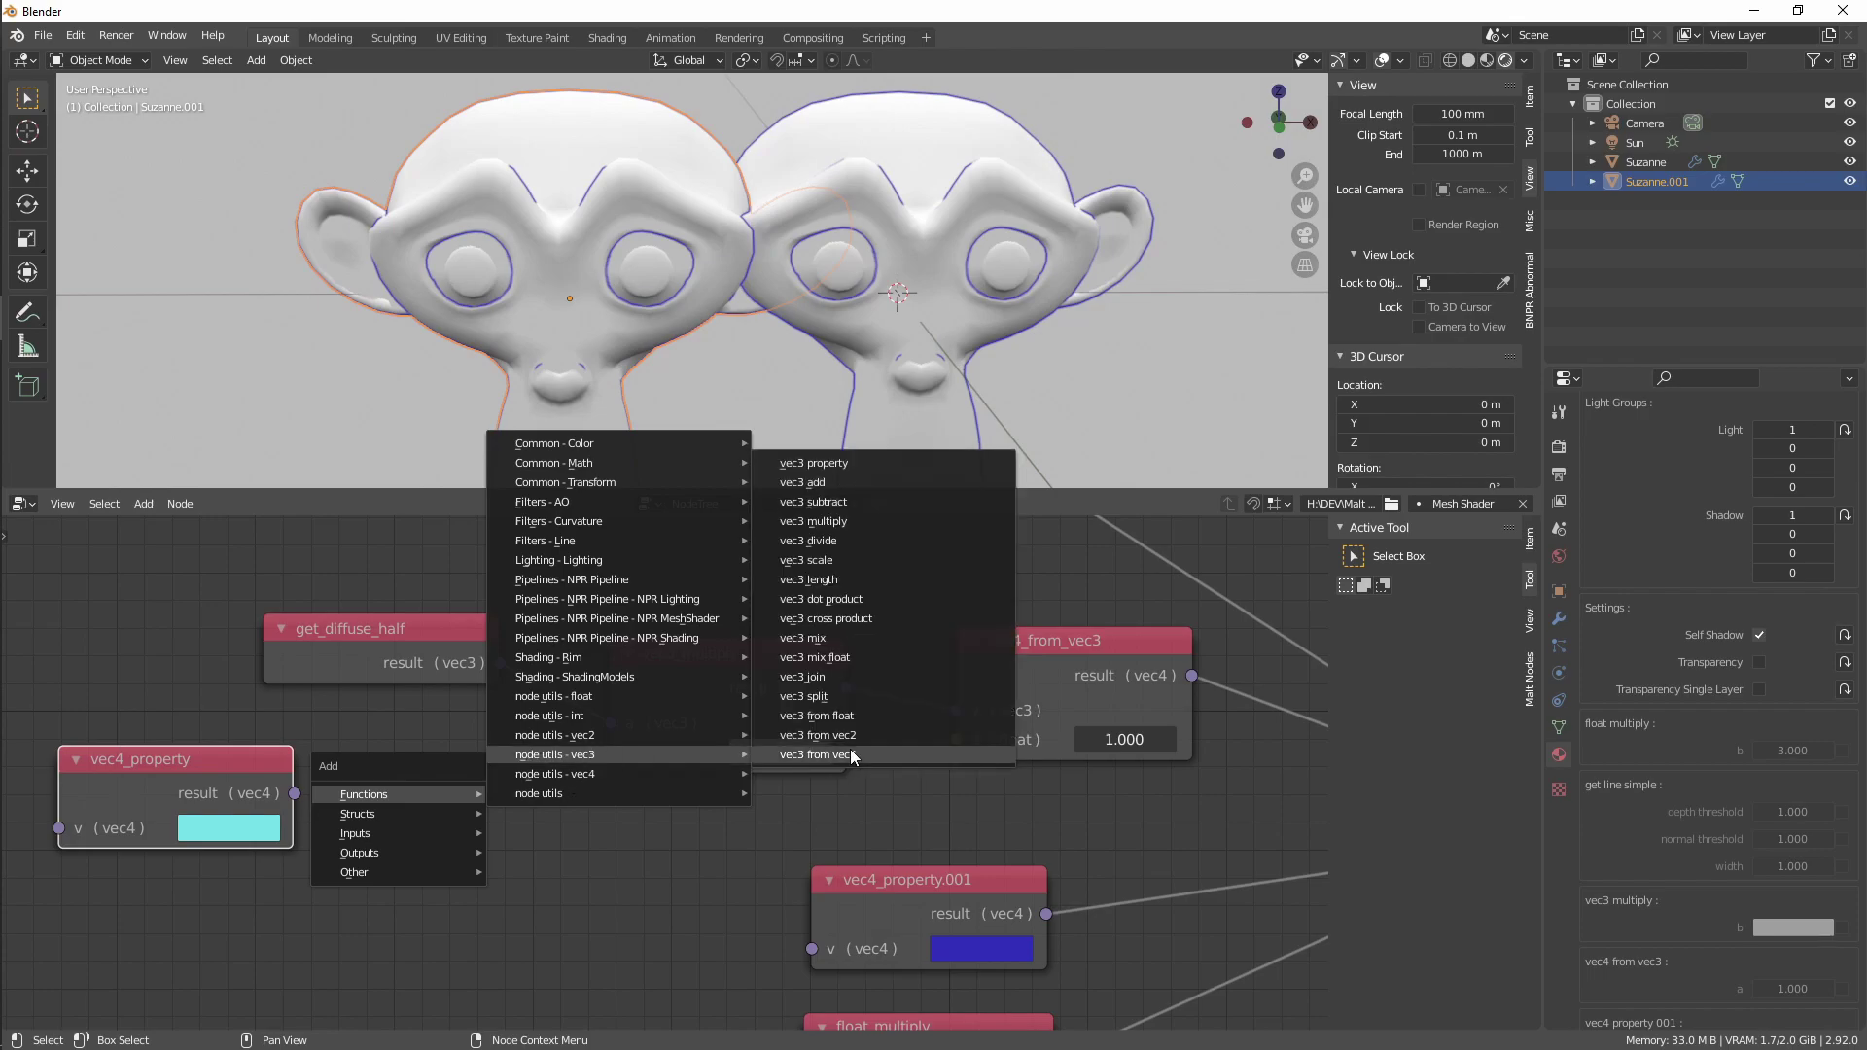
click(816, 754)
click(330, 733)
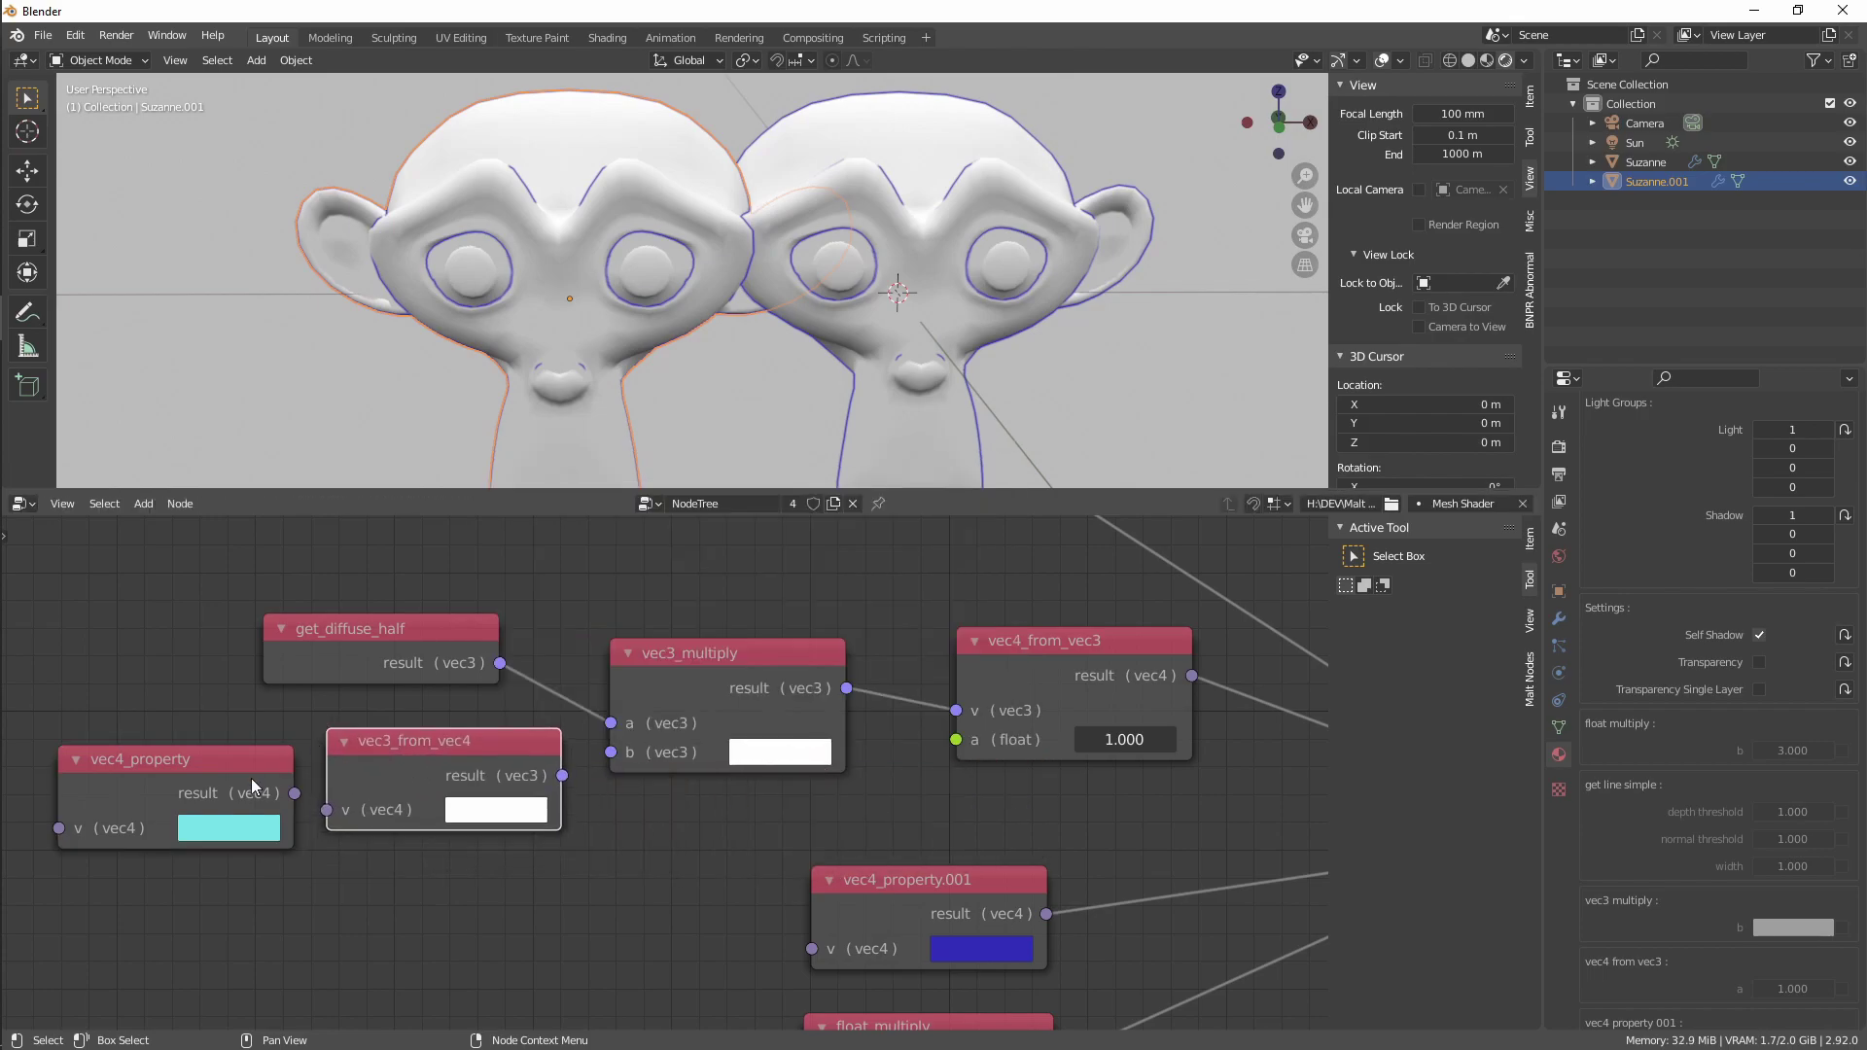
Connect vec4_property through vec3_from_vec4 to vec3_multiply's b input, tidy the nodes and deselect the duplicate monkey
click(318, 806)
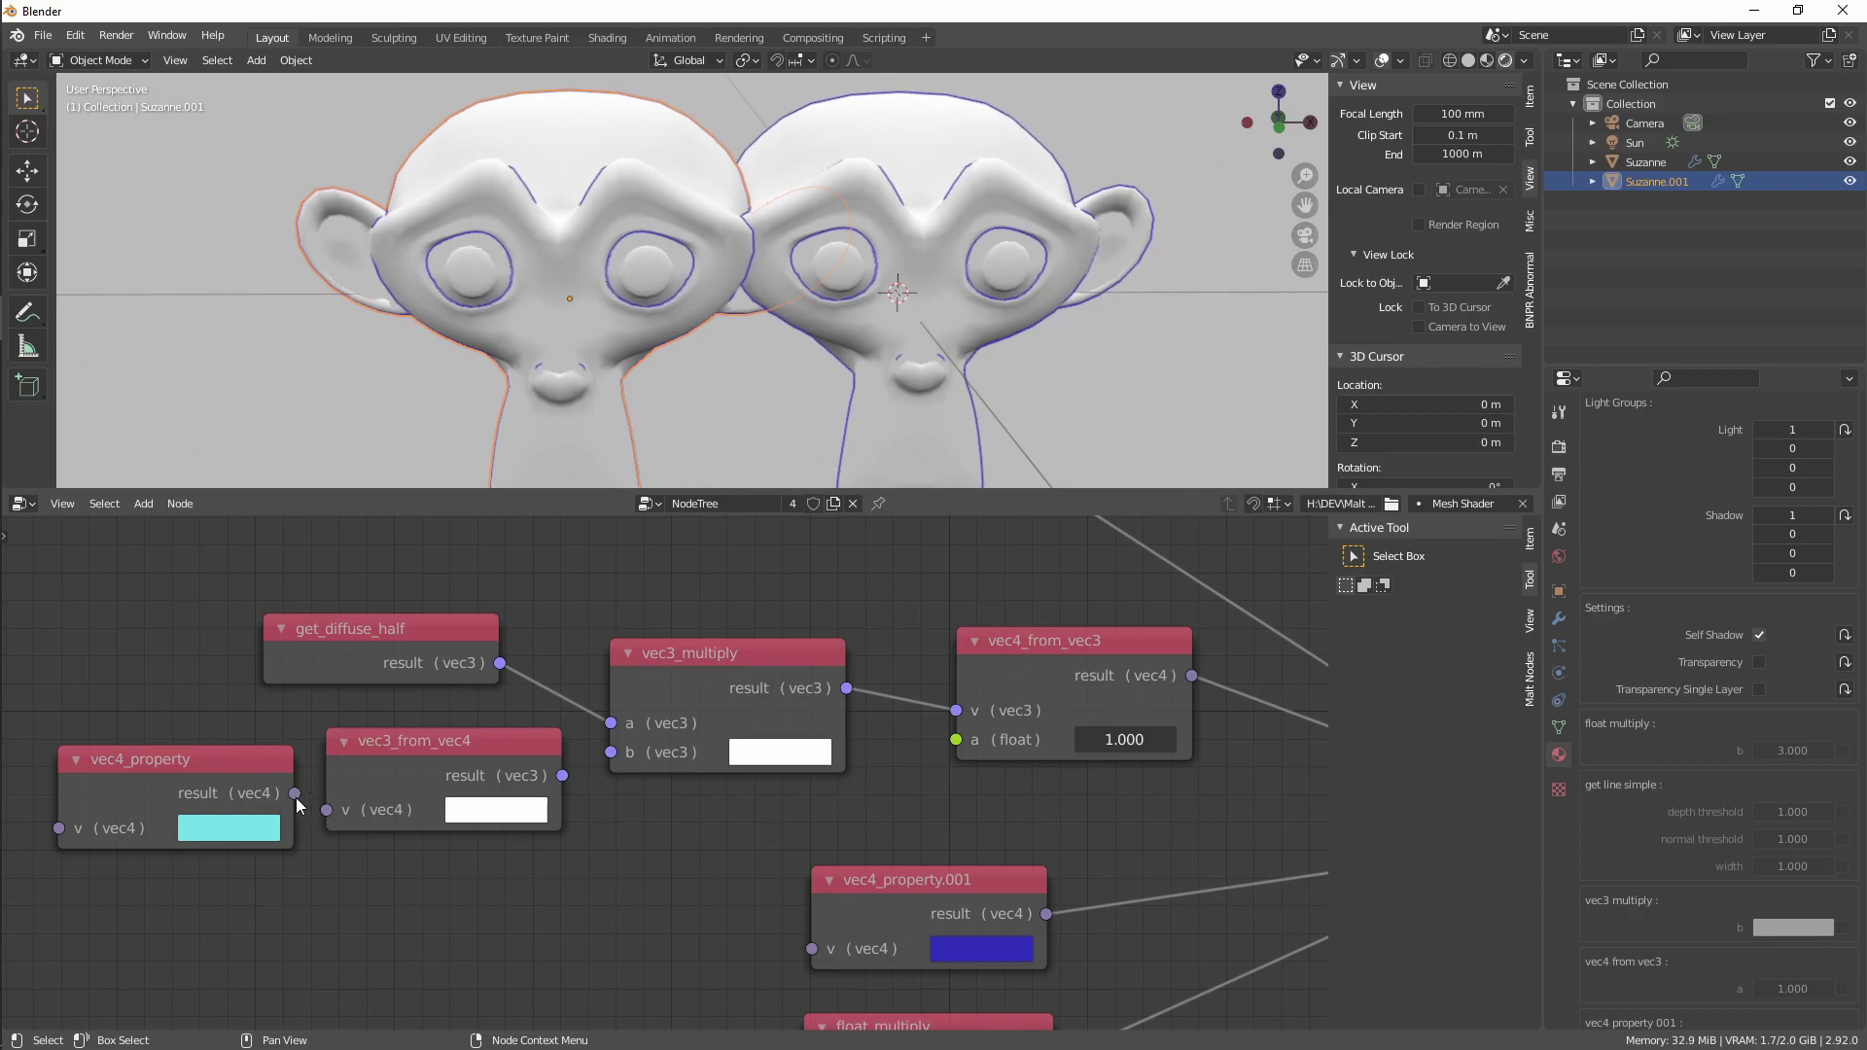
middle_drag(336, 840, 549, 770)
drag(432, 691, 535, 744)
drag(715, 673, 644, 677)
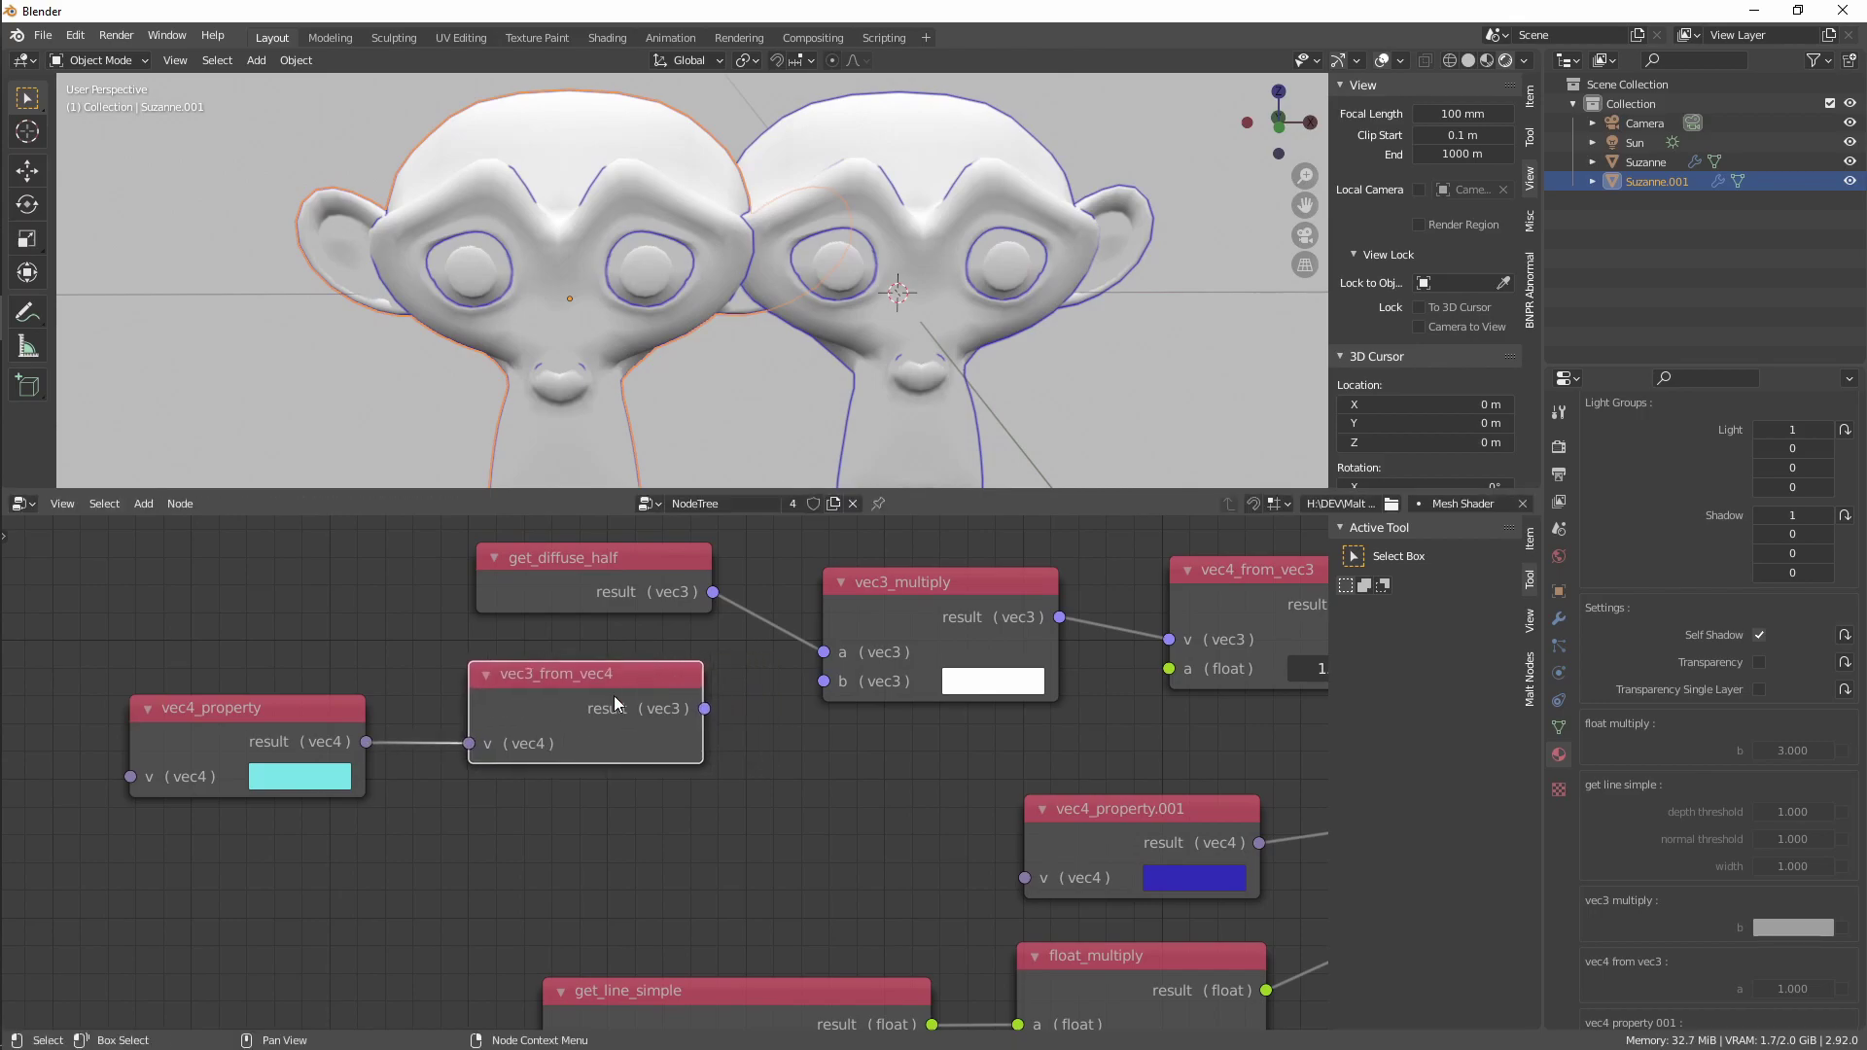
drag(288, 716, 358, 711)
drag(705, 708, 824, 681)
scroll(731, 830, down, 2)
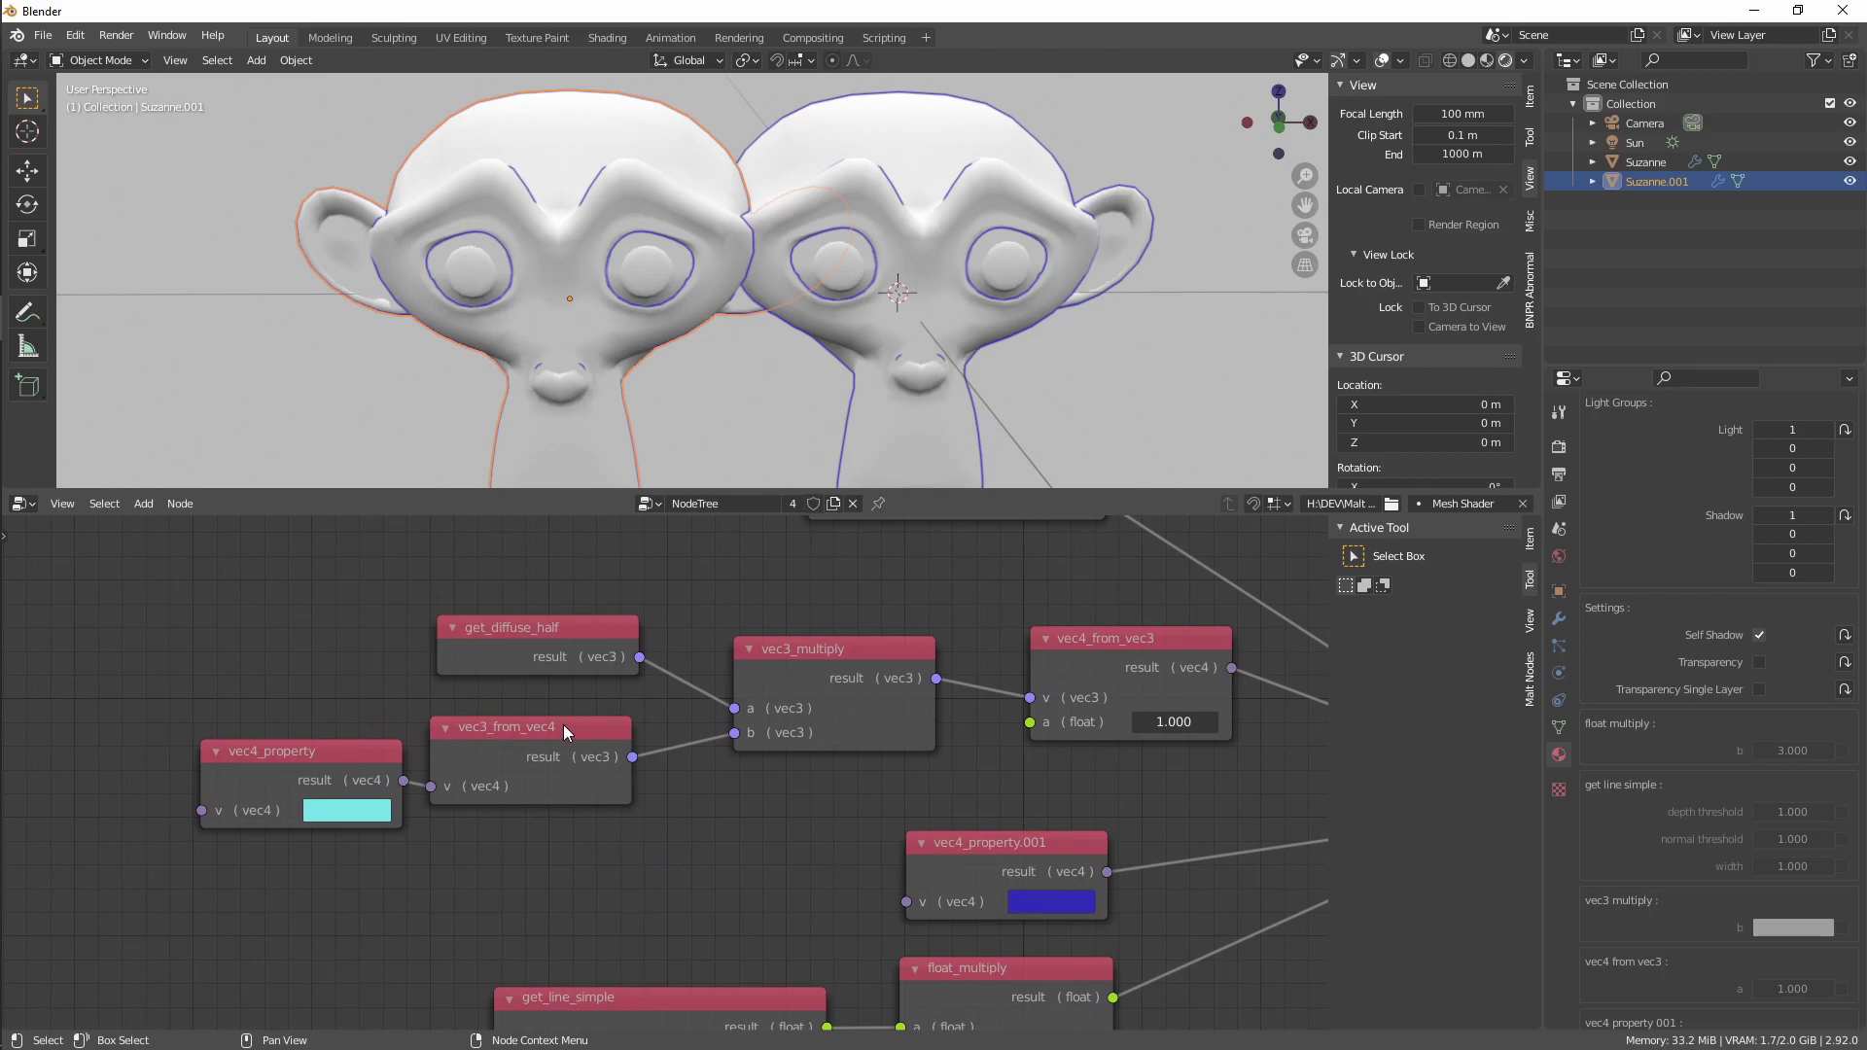
drag(564, 730, 576, 725)
click(750, 412)
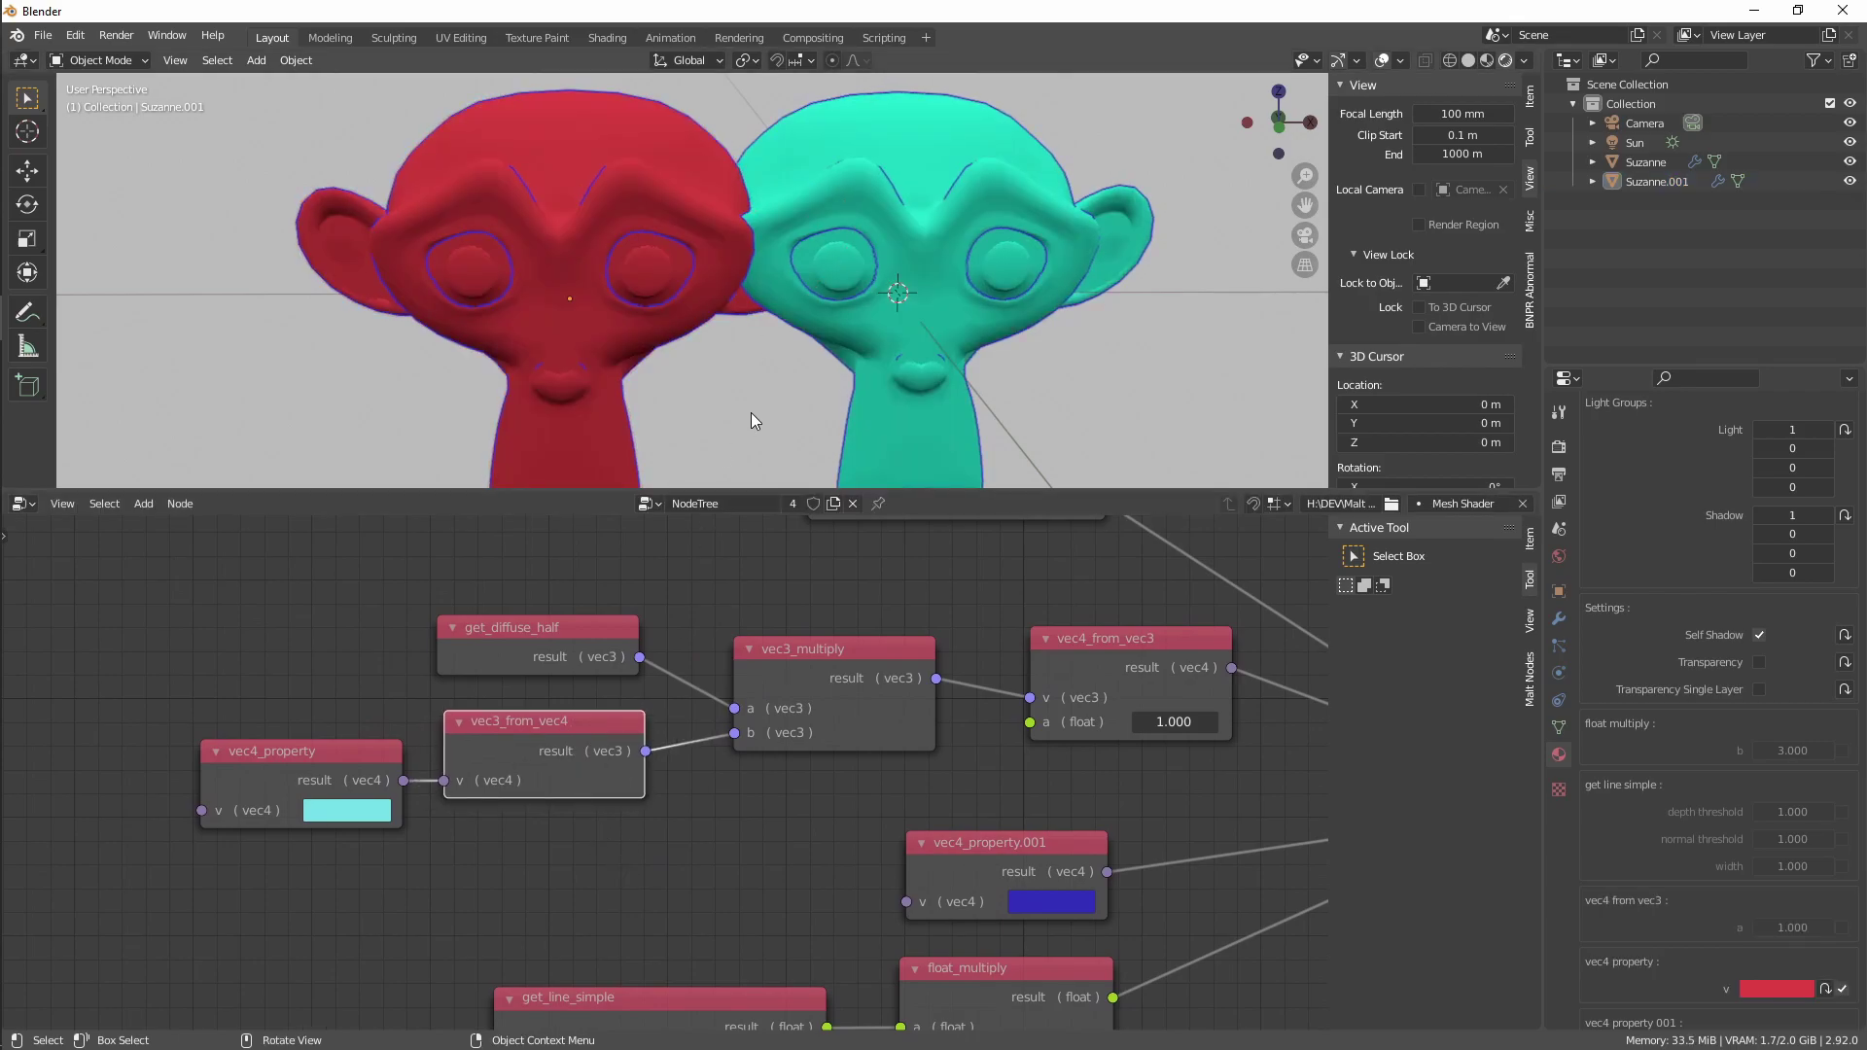
middle_drag(750, 412, 789, 360)
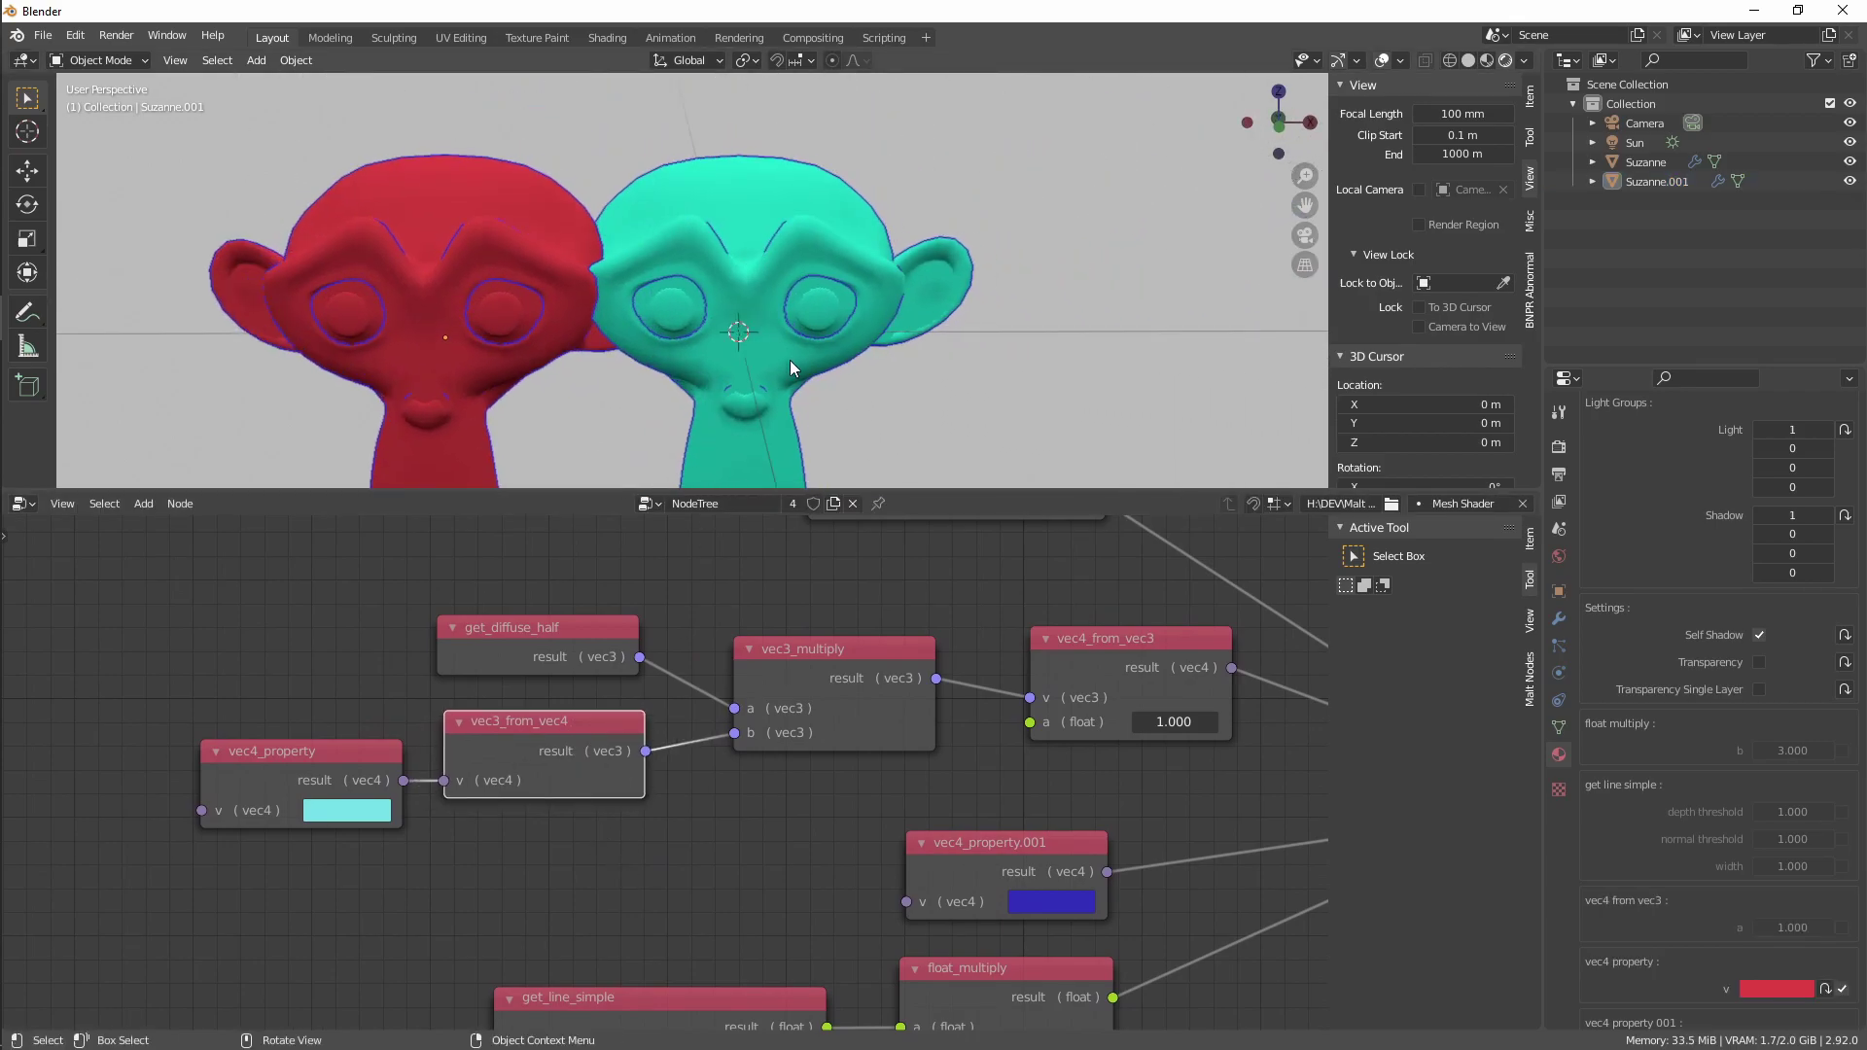
shift+middle_drag(689, 399, 797, 376)
Add a vec3_property node below the vec3_from_vec4 node
middle_drag(505, 881, 575, 849)
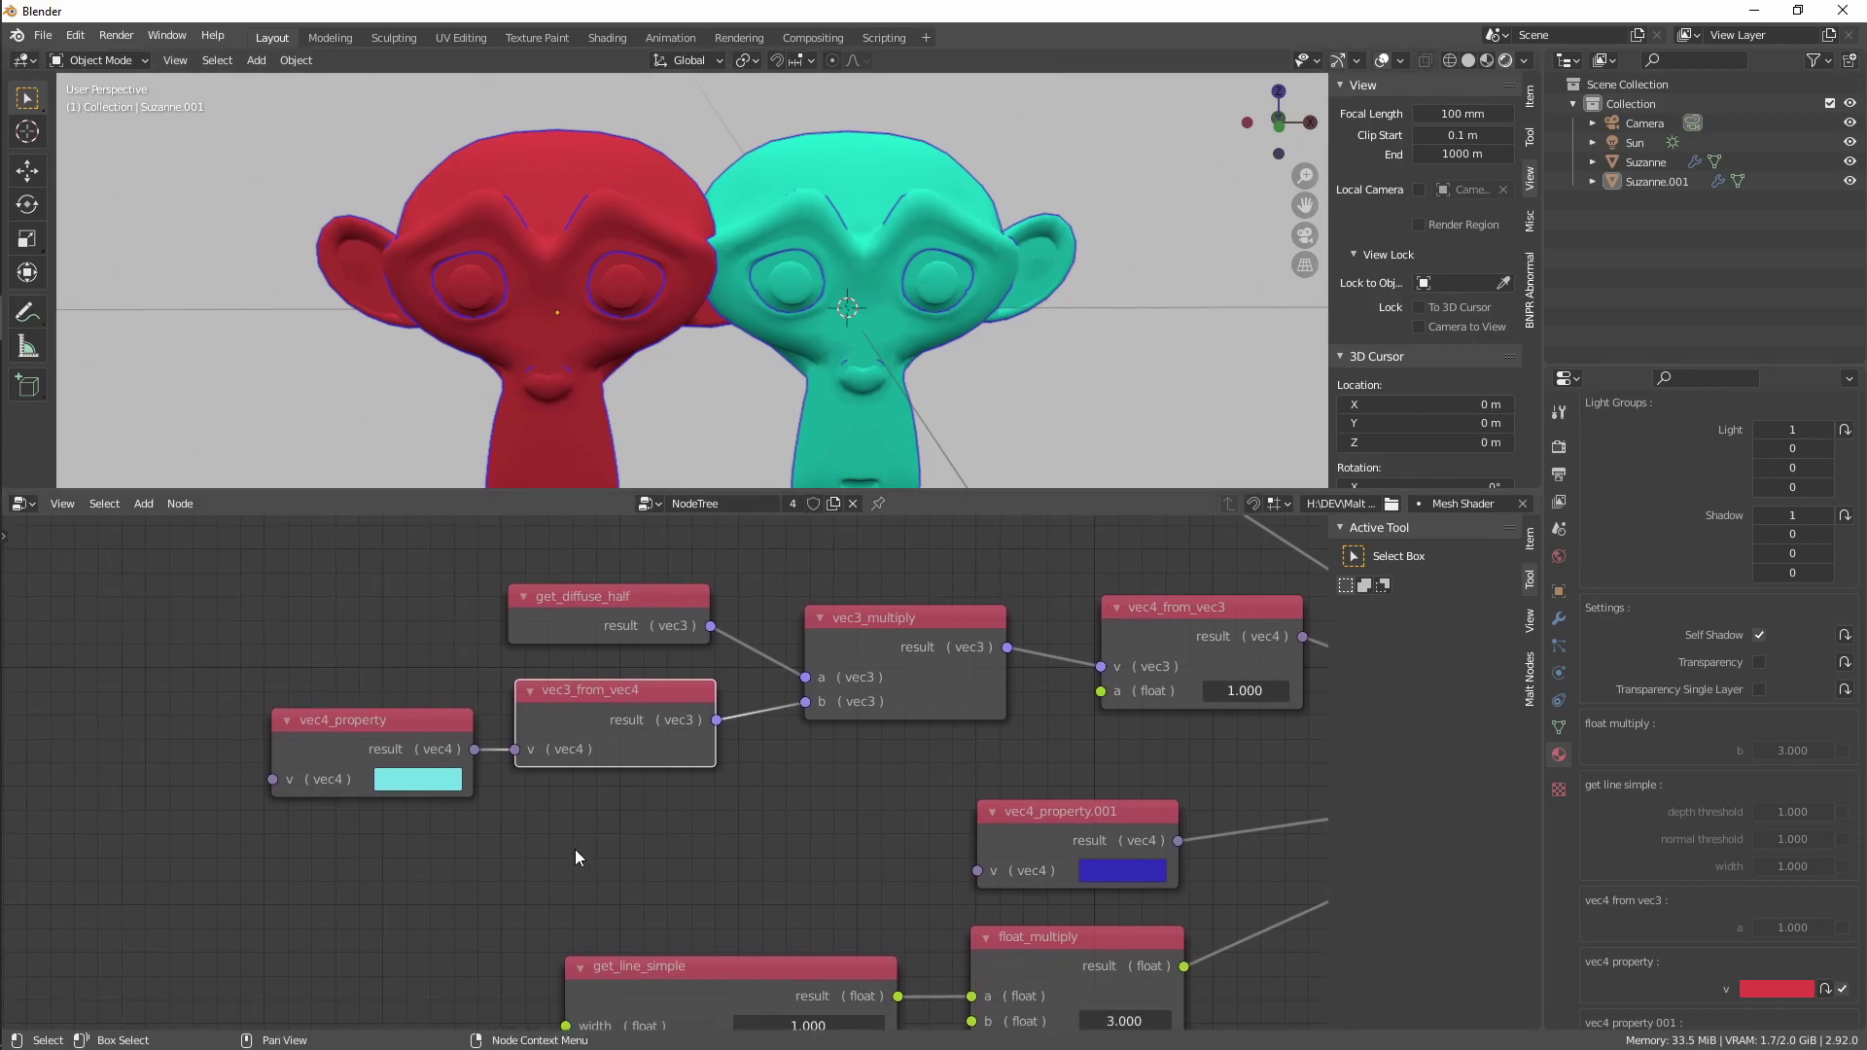
key(shift+a)
mouse_move(634, 814)
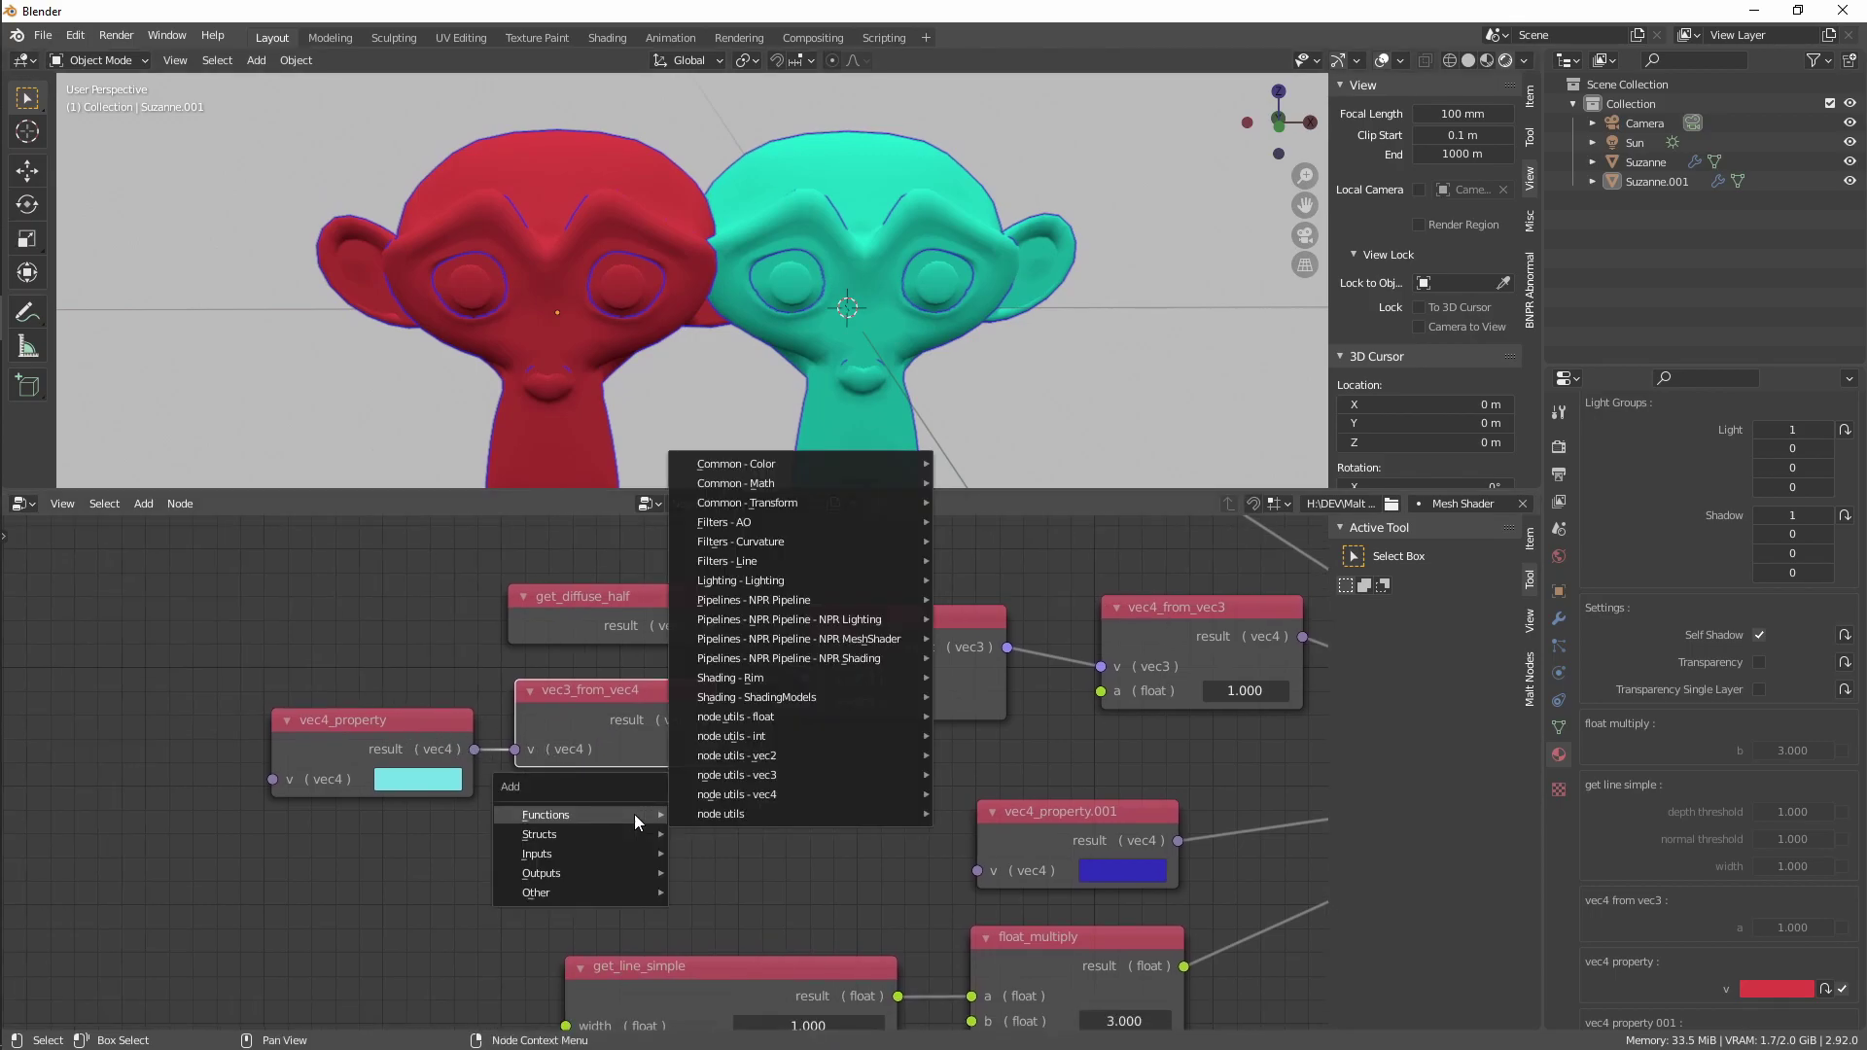
mouse_move(772, 774)
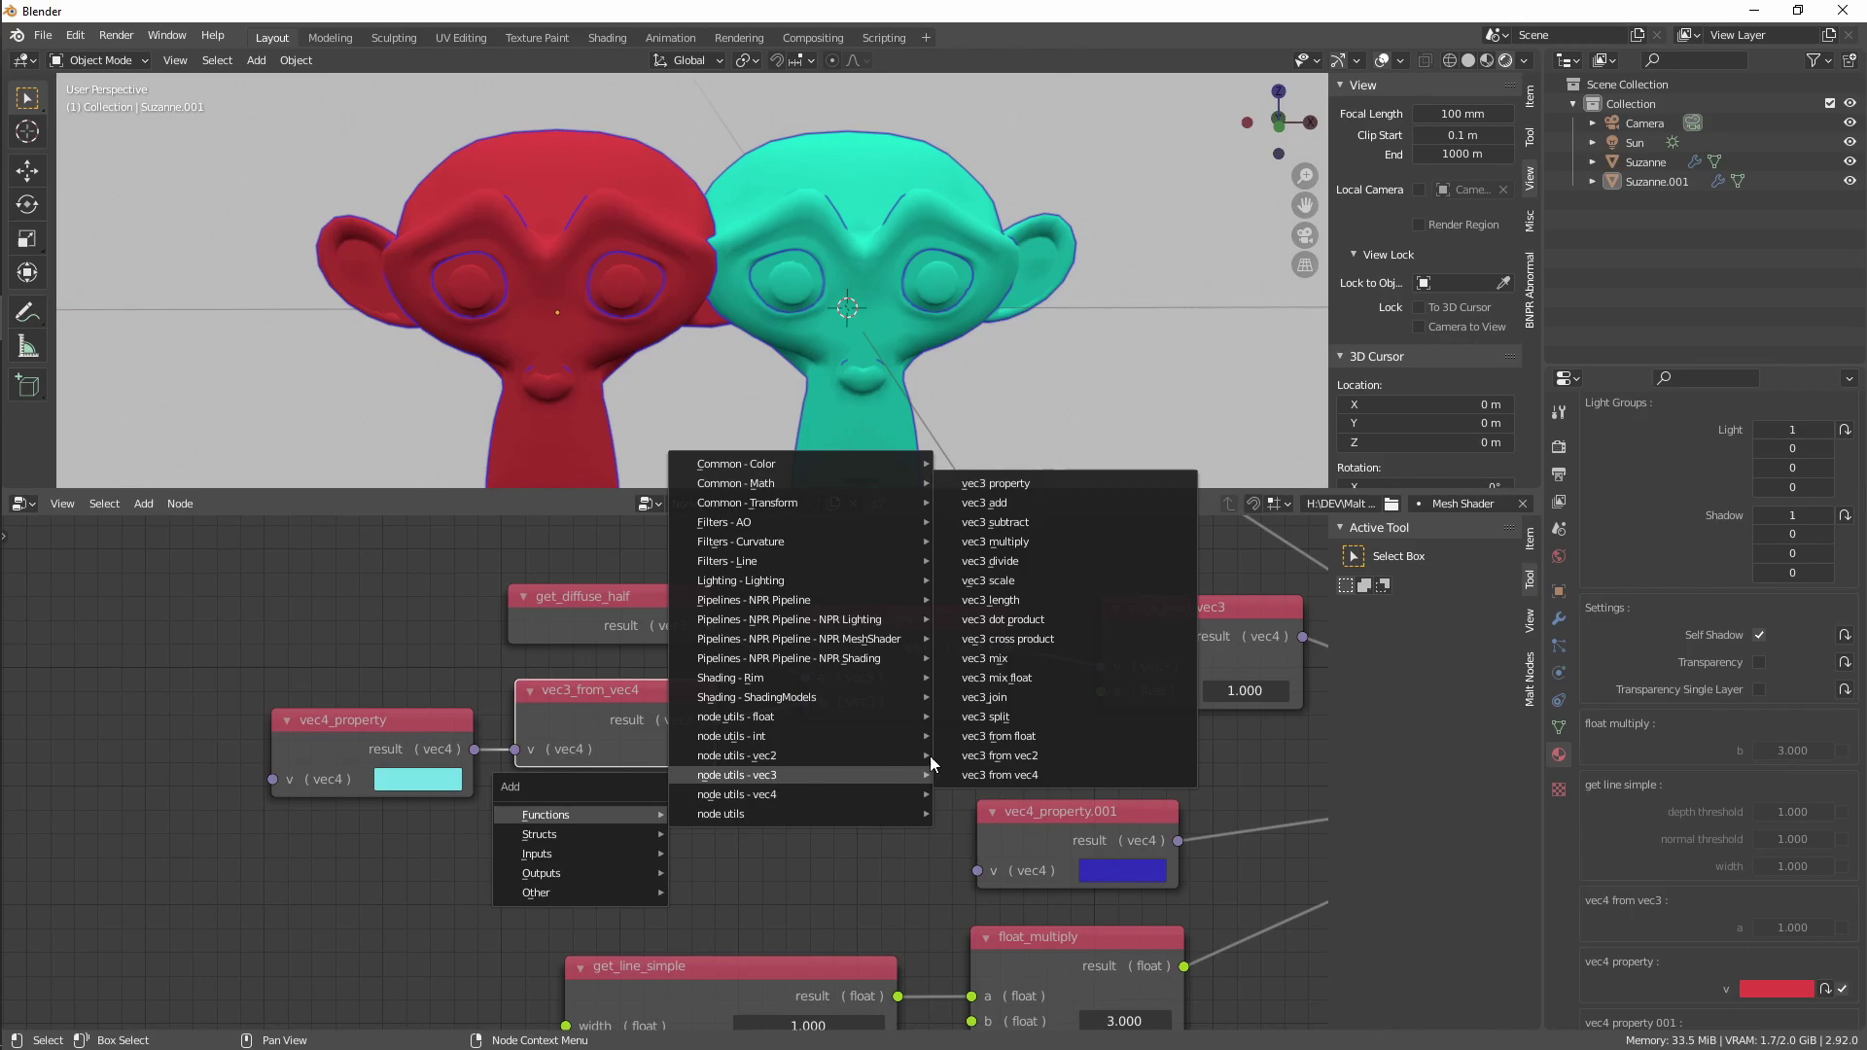
click(1036, 486)
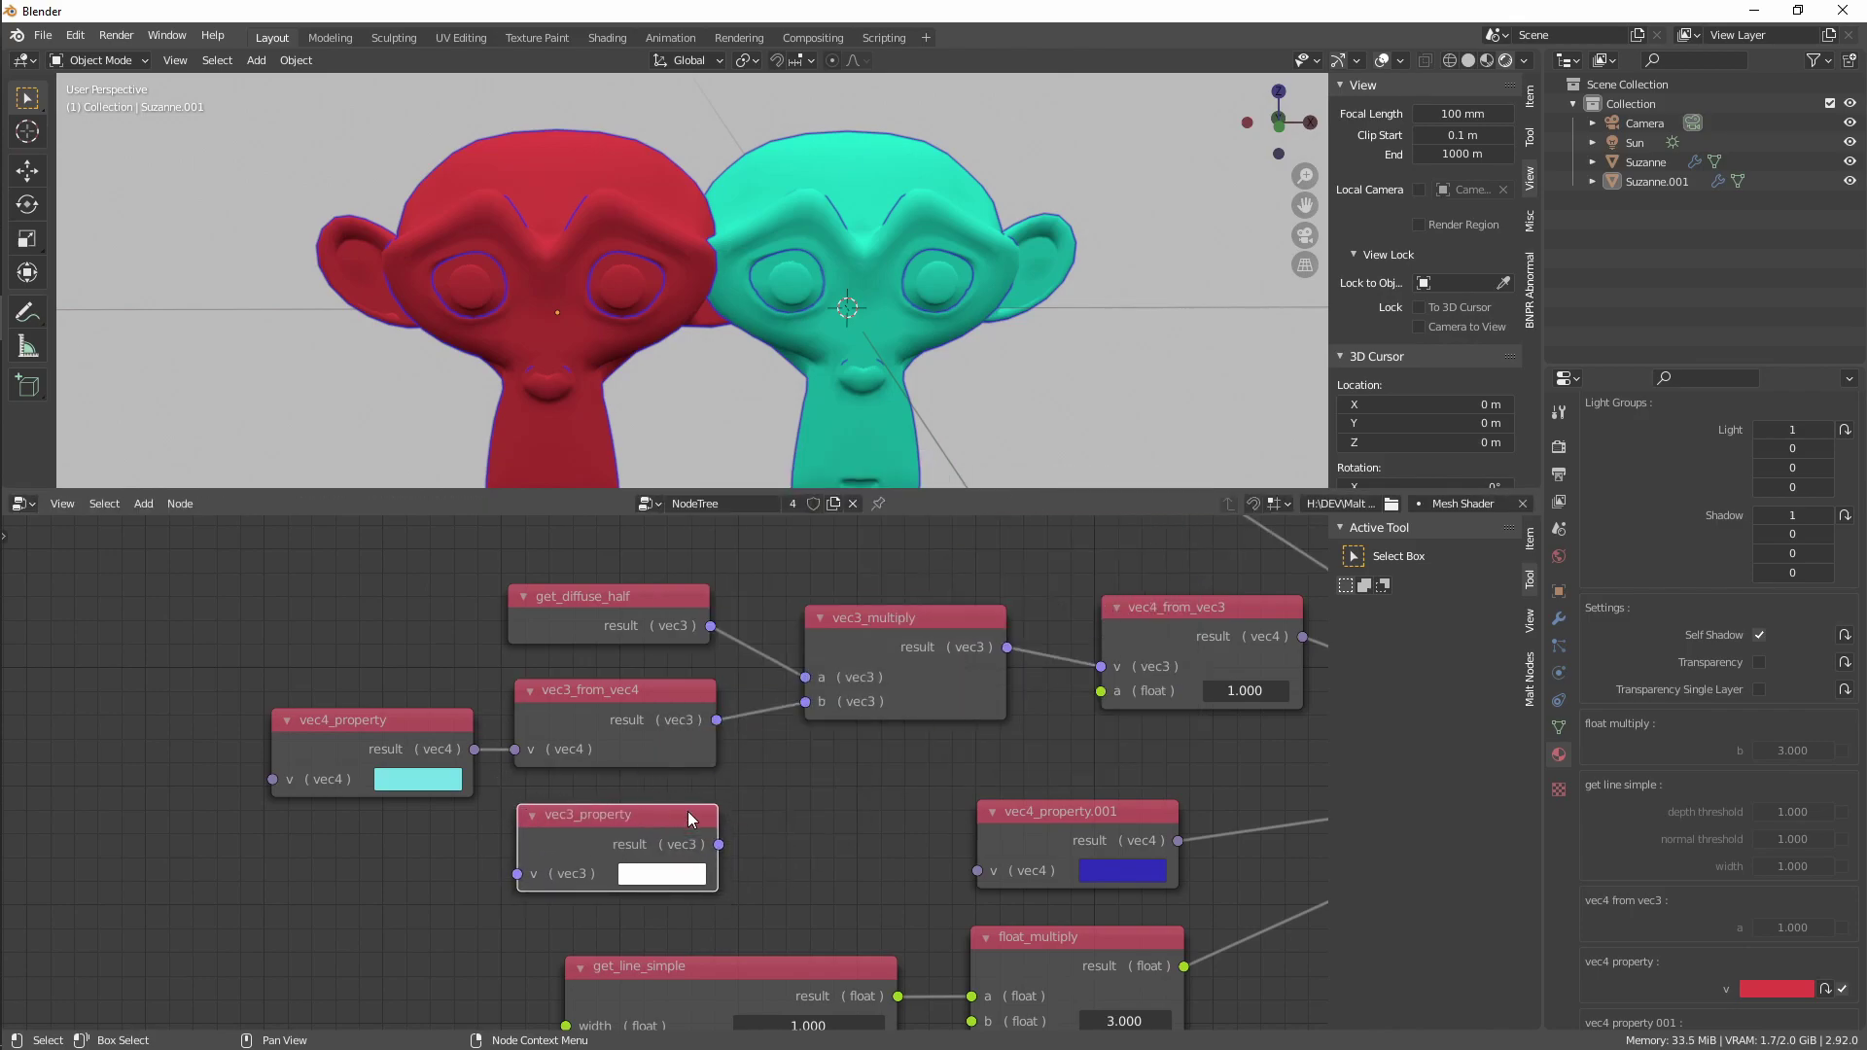
Connect vec3_property's result to vec3_multiply's b input and set its color to a light, desaturated blue
drag(719, 844, 813, 704)
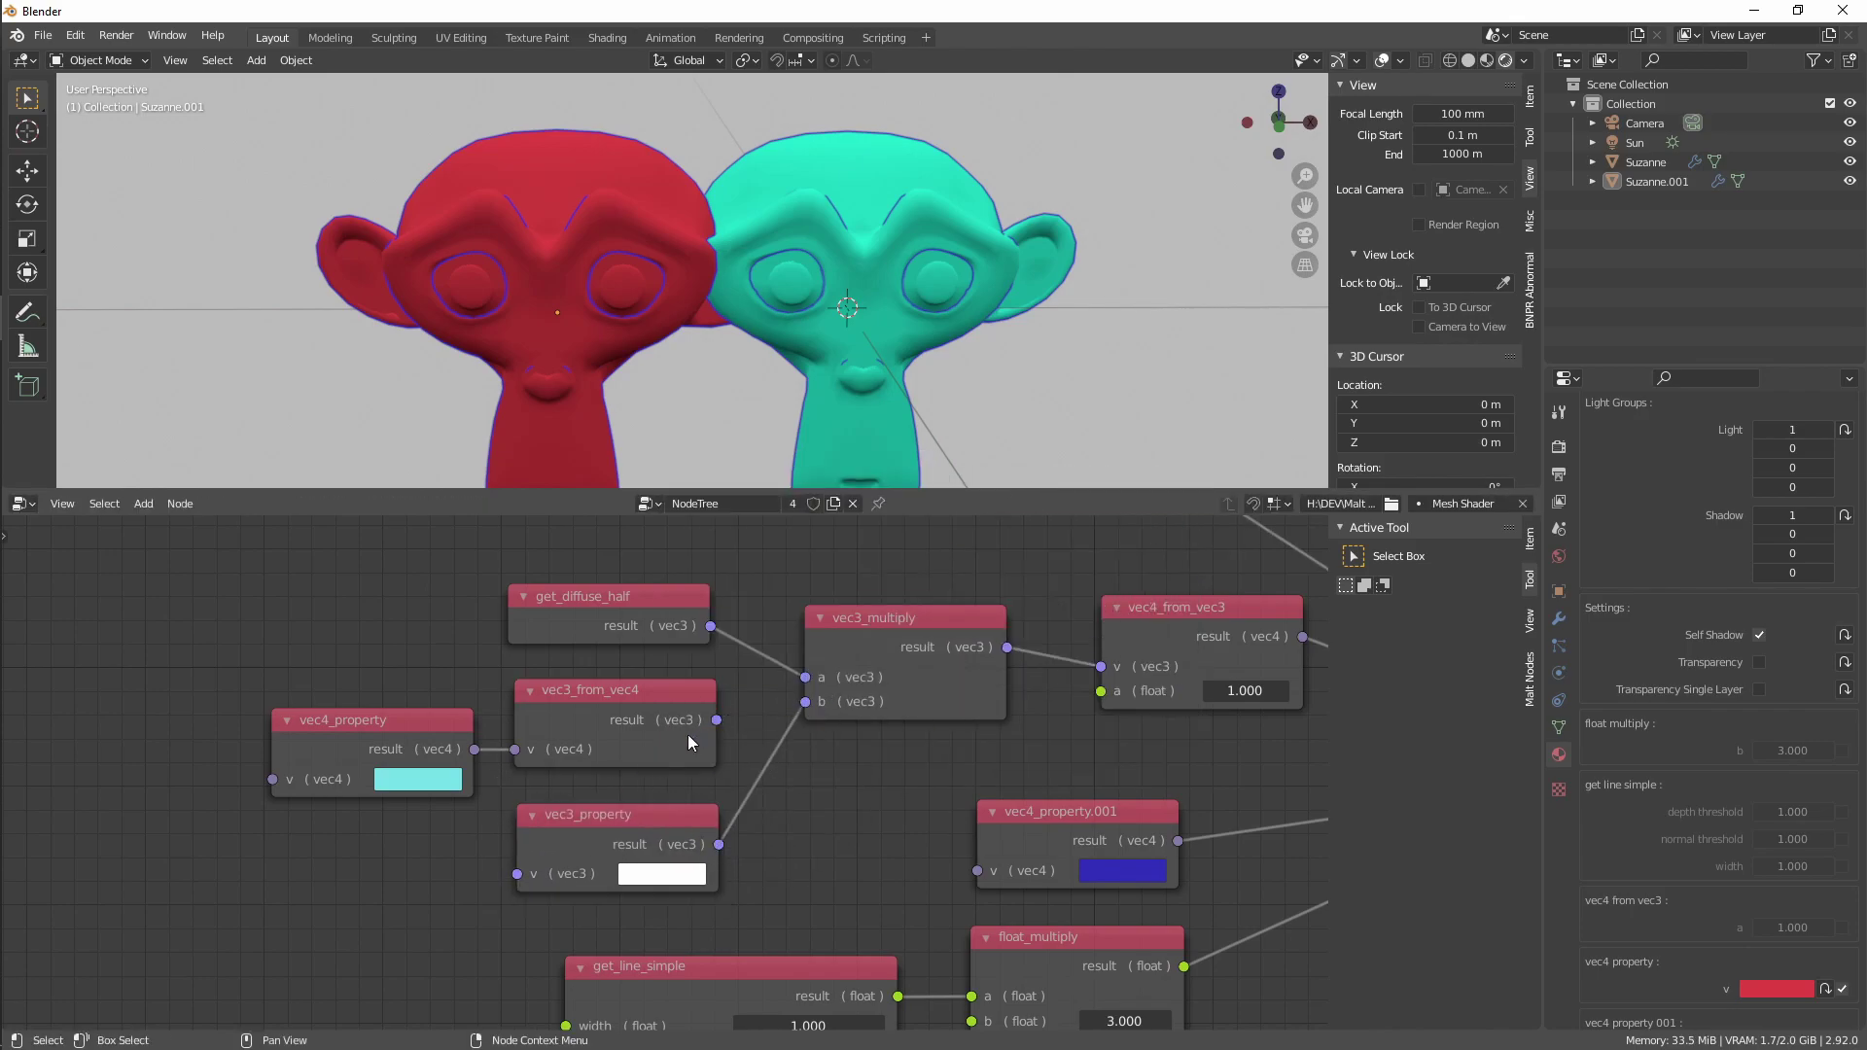
click(678, 878)
click(752, 723)
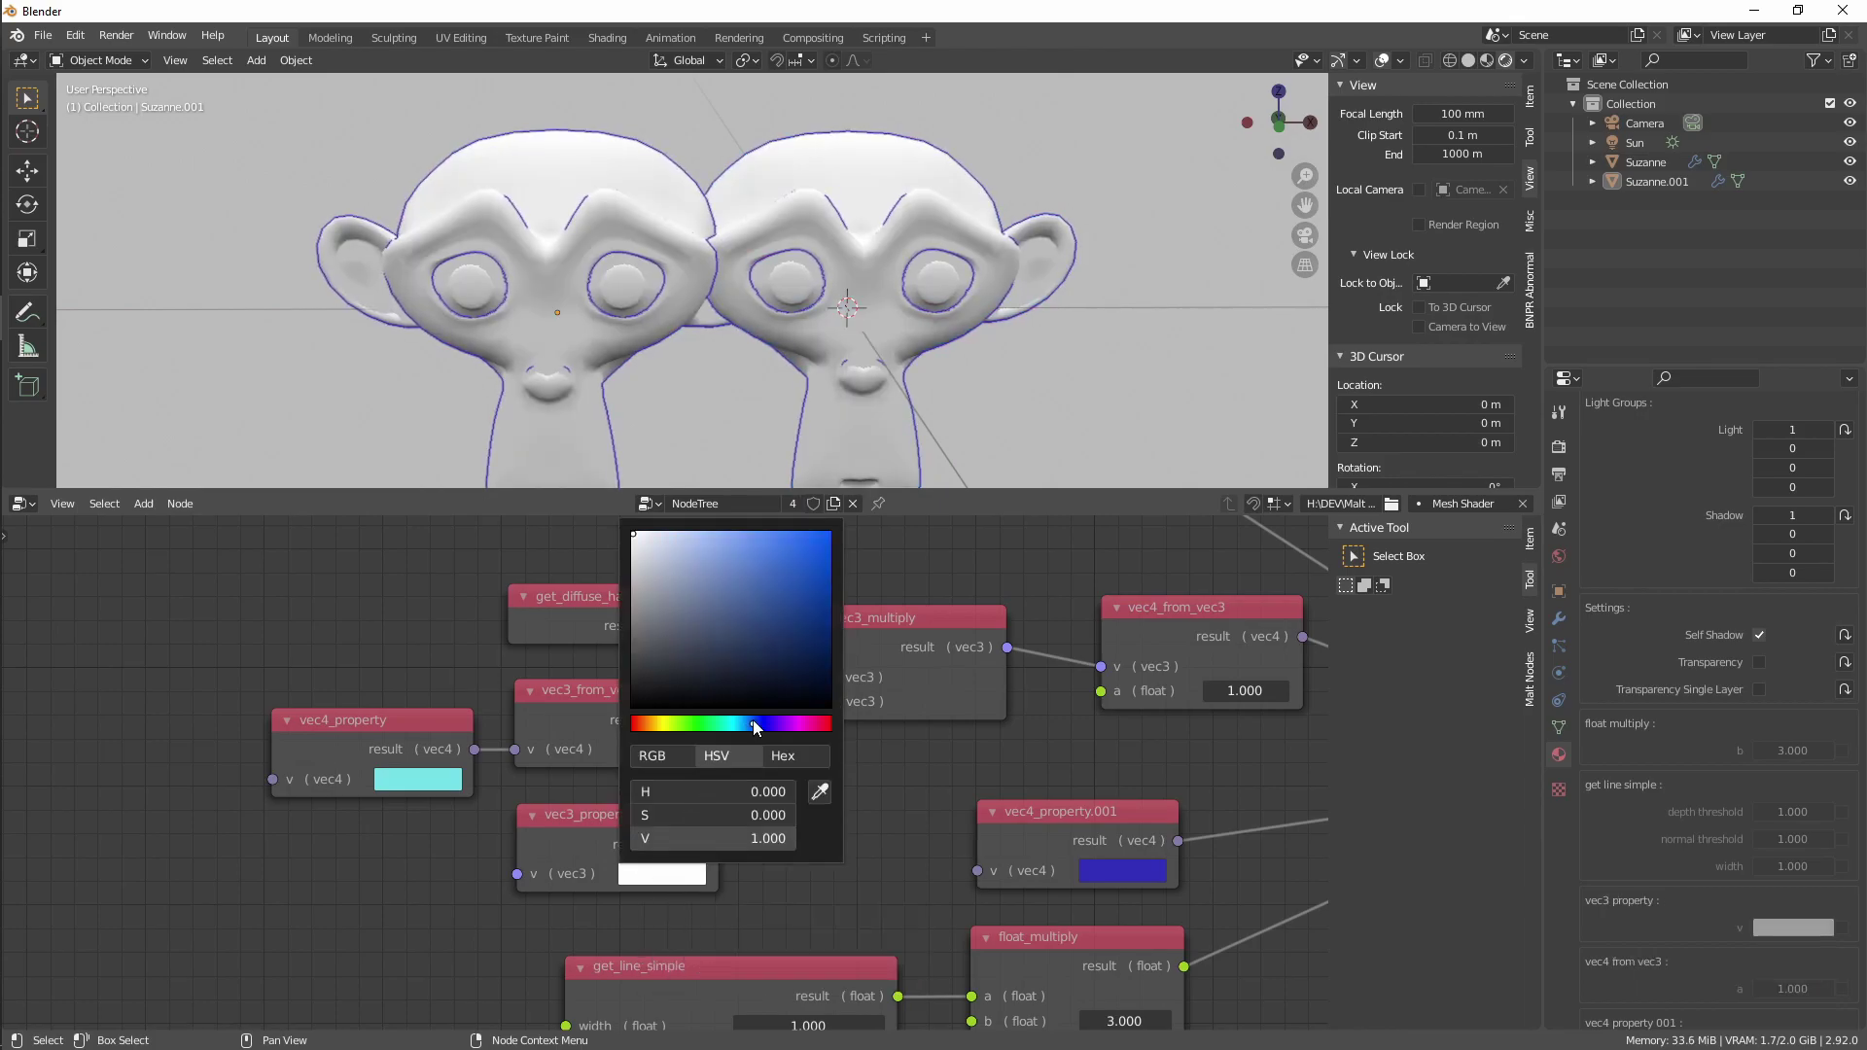
drag(766, 564, 714, 558)
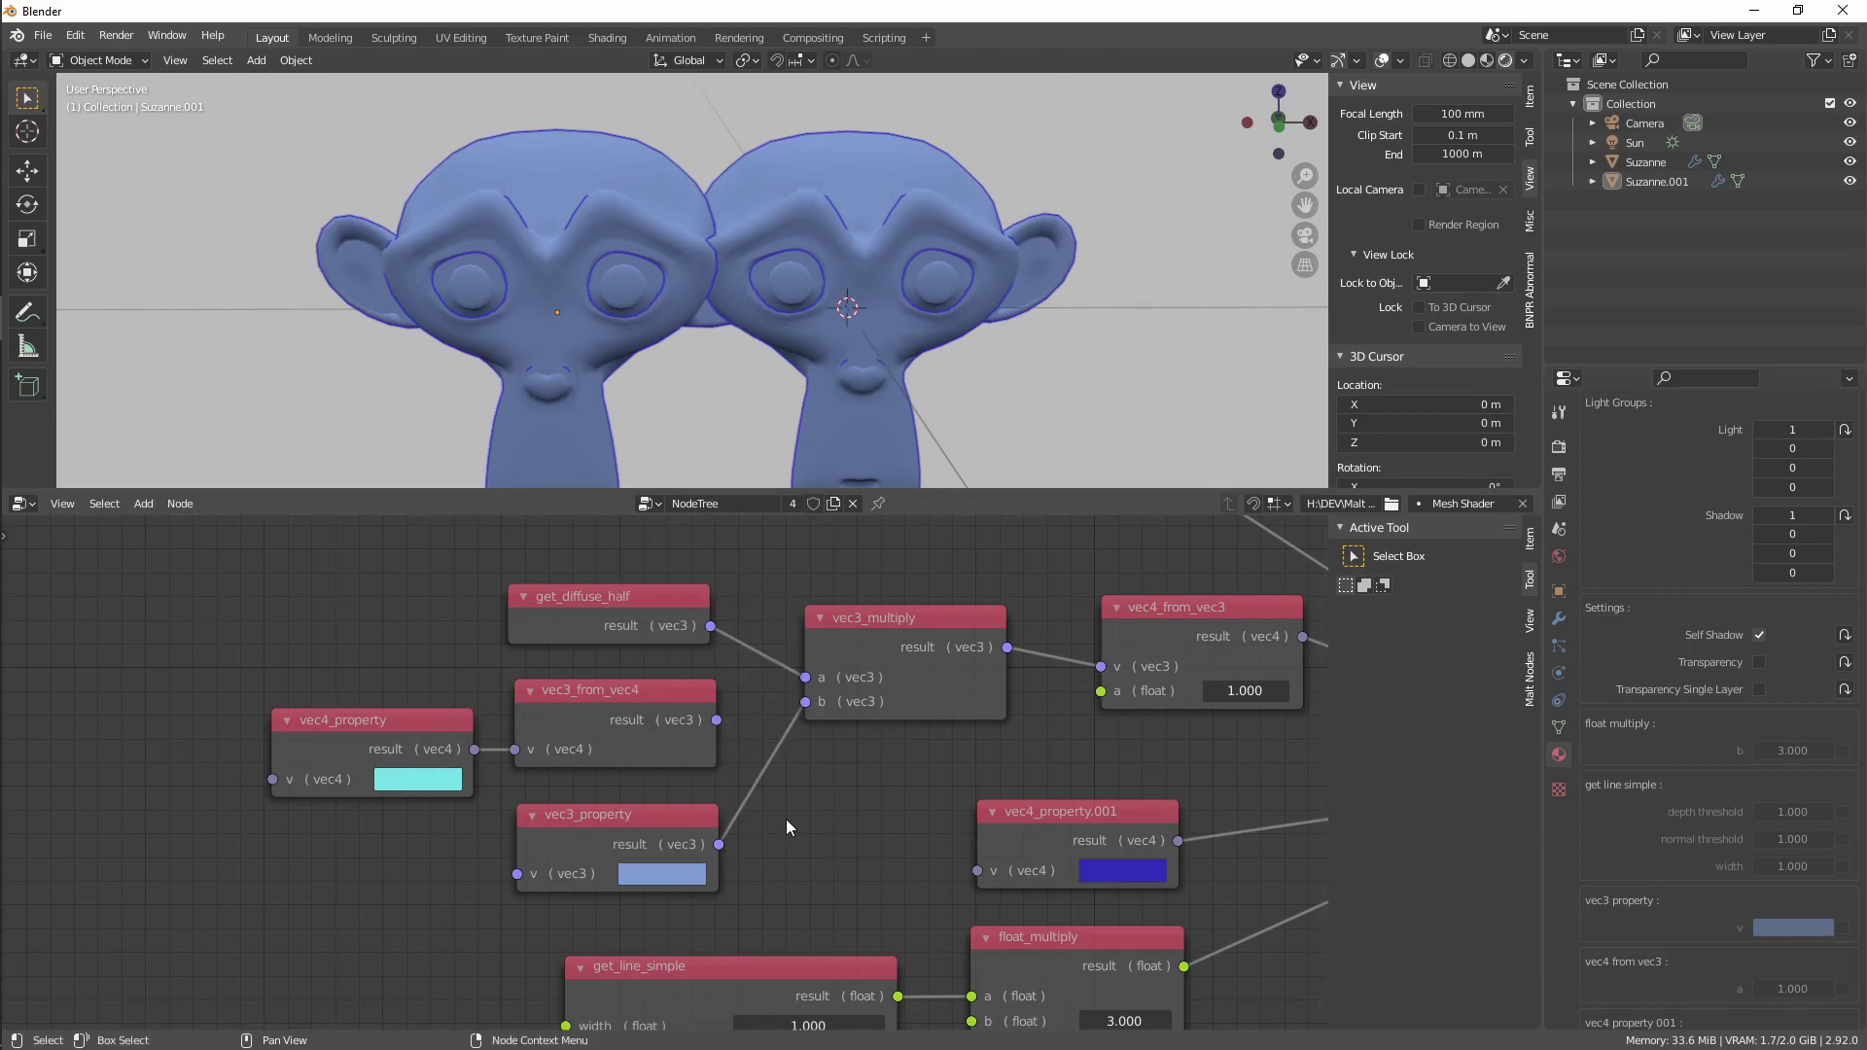
mouse_move(785, 818)
ctrl+middle_down()
mouse_move(852, 805)
mouse_move(759, 815)
ctrl+middle_up()
middle_drag(828, 237, 782, 229)
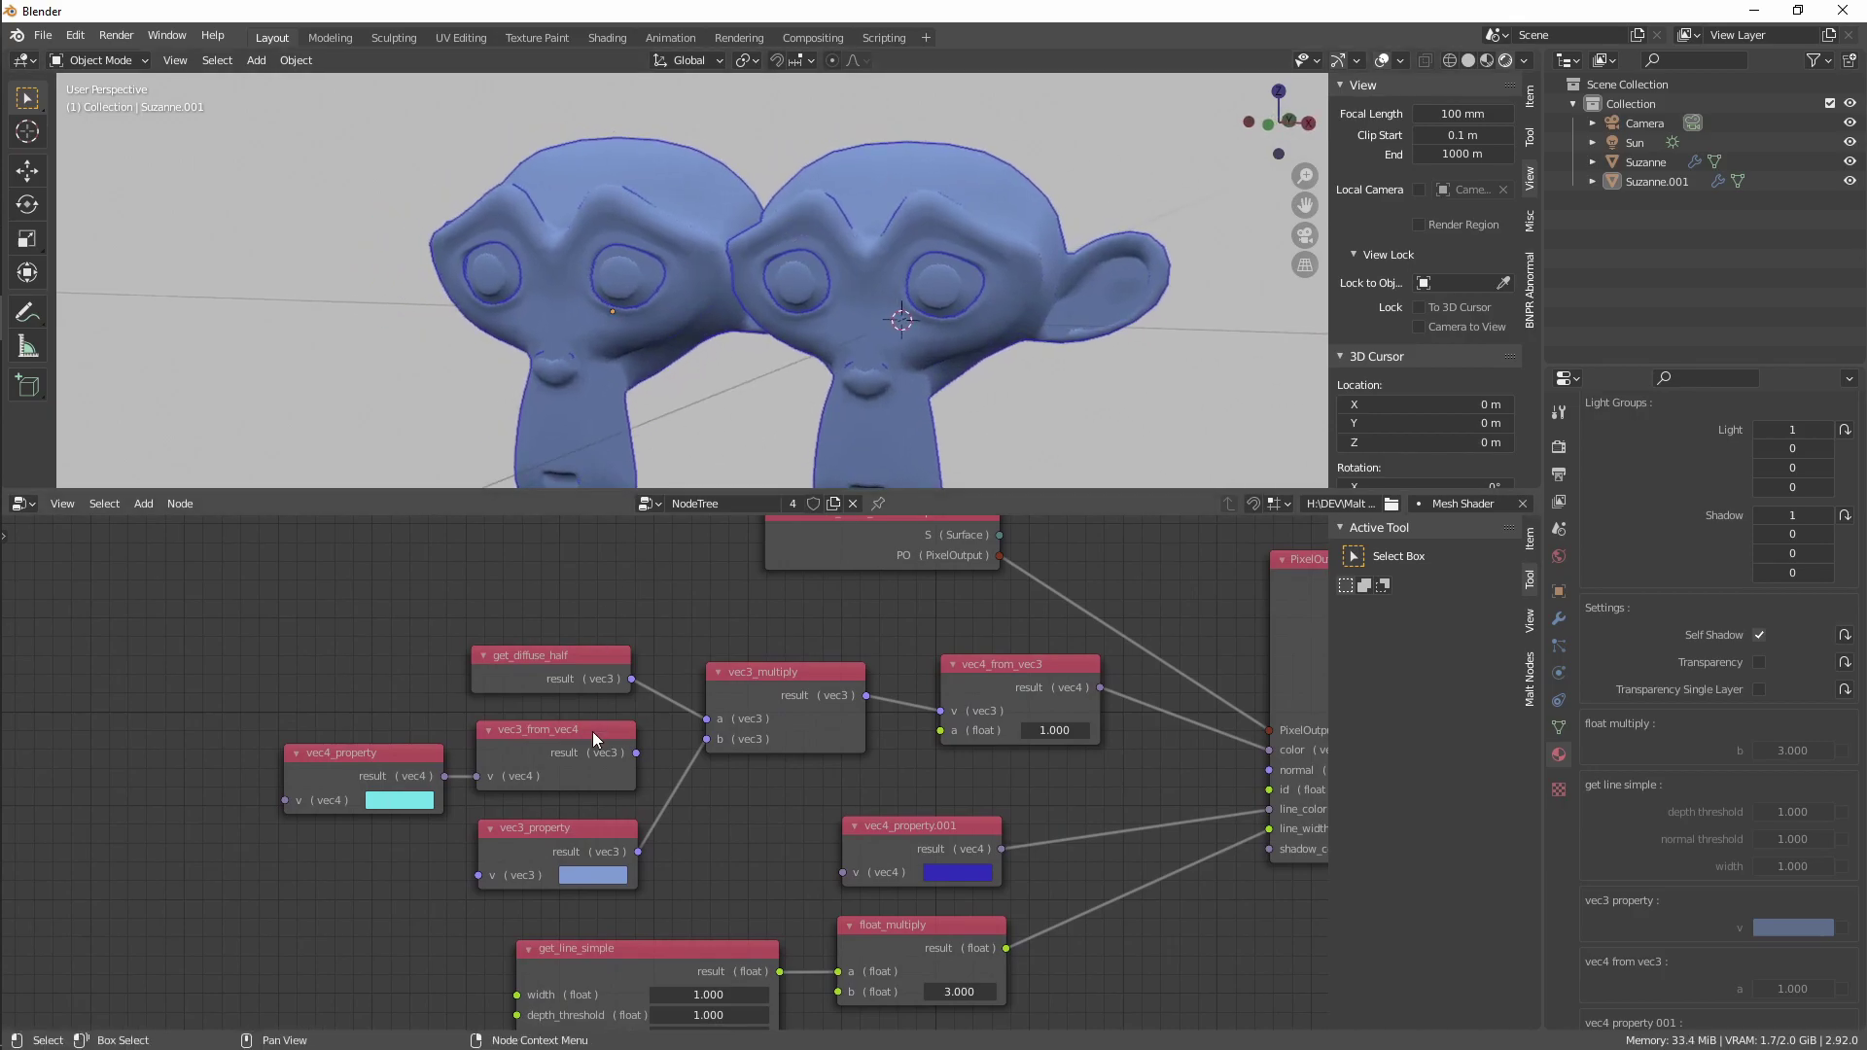
Delete the vec4_property and vec3_from_vec4 nodes and move vec3_property up beneath get_diffuse_half
middle_drag(592, 733, 559, 722)
click(299, 760)
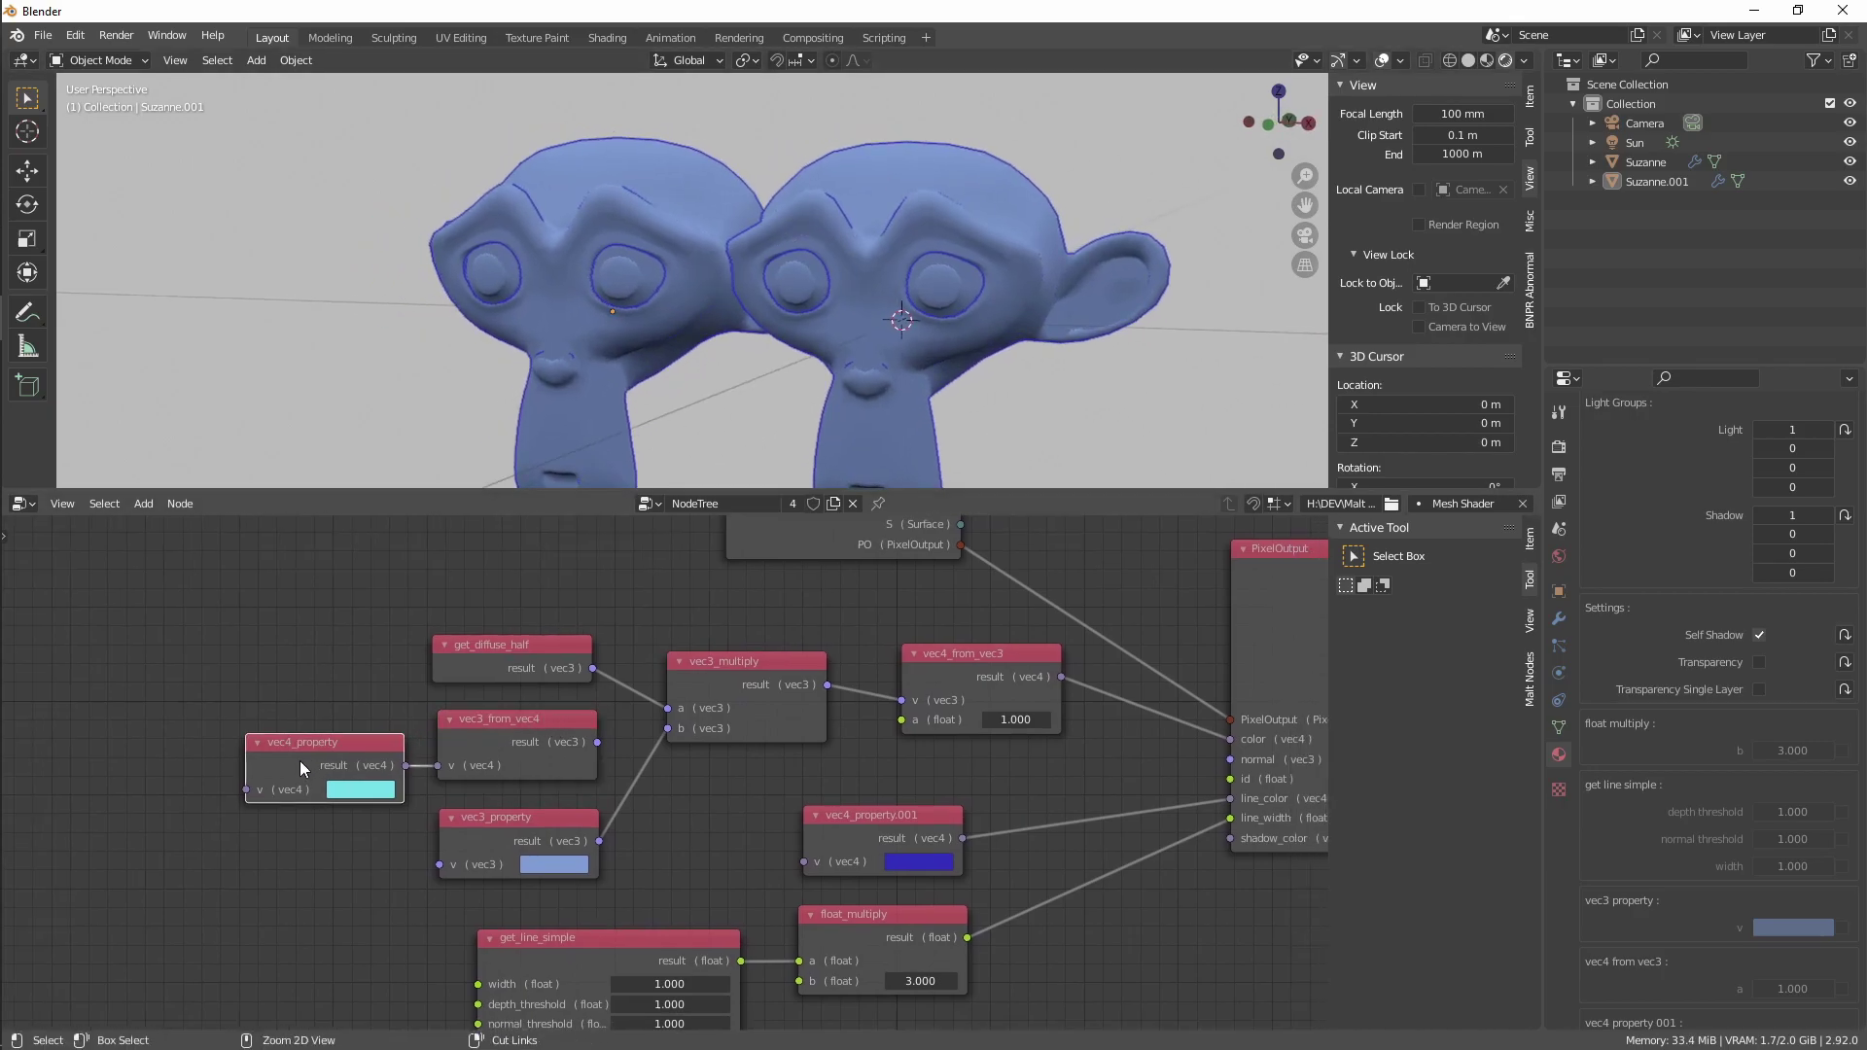
shift+click(470, 729)
key(x)
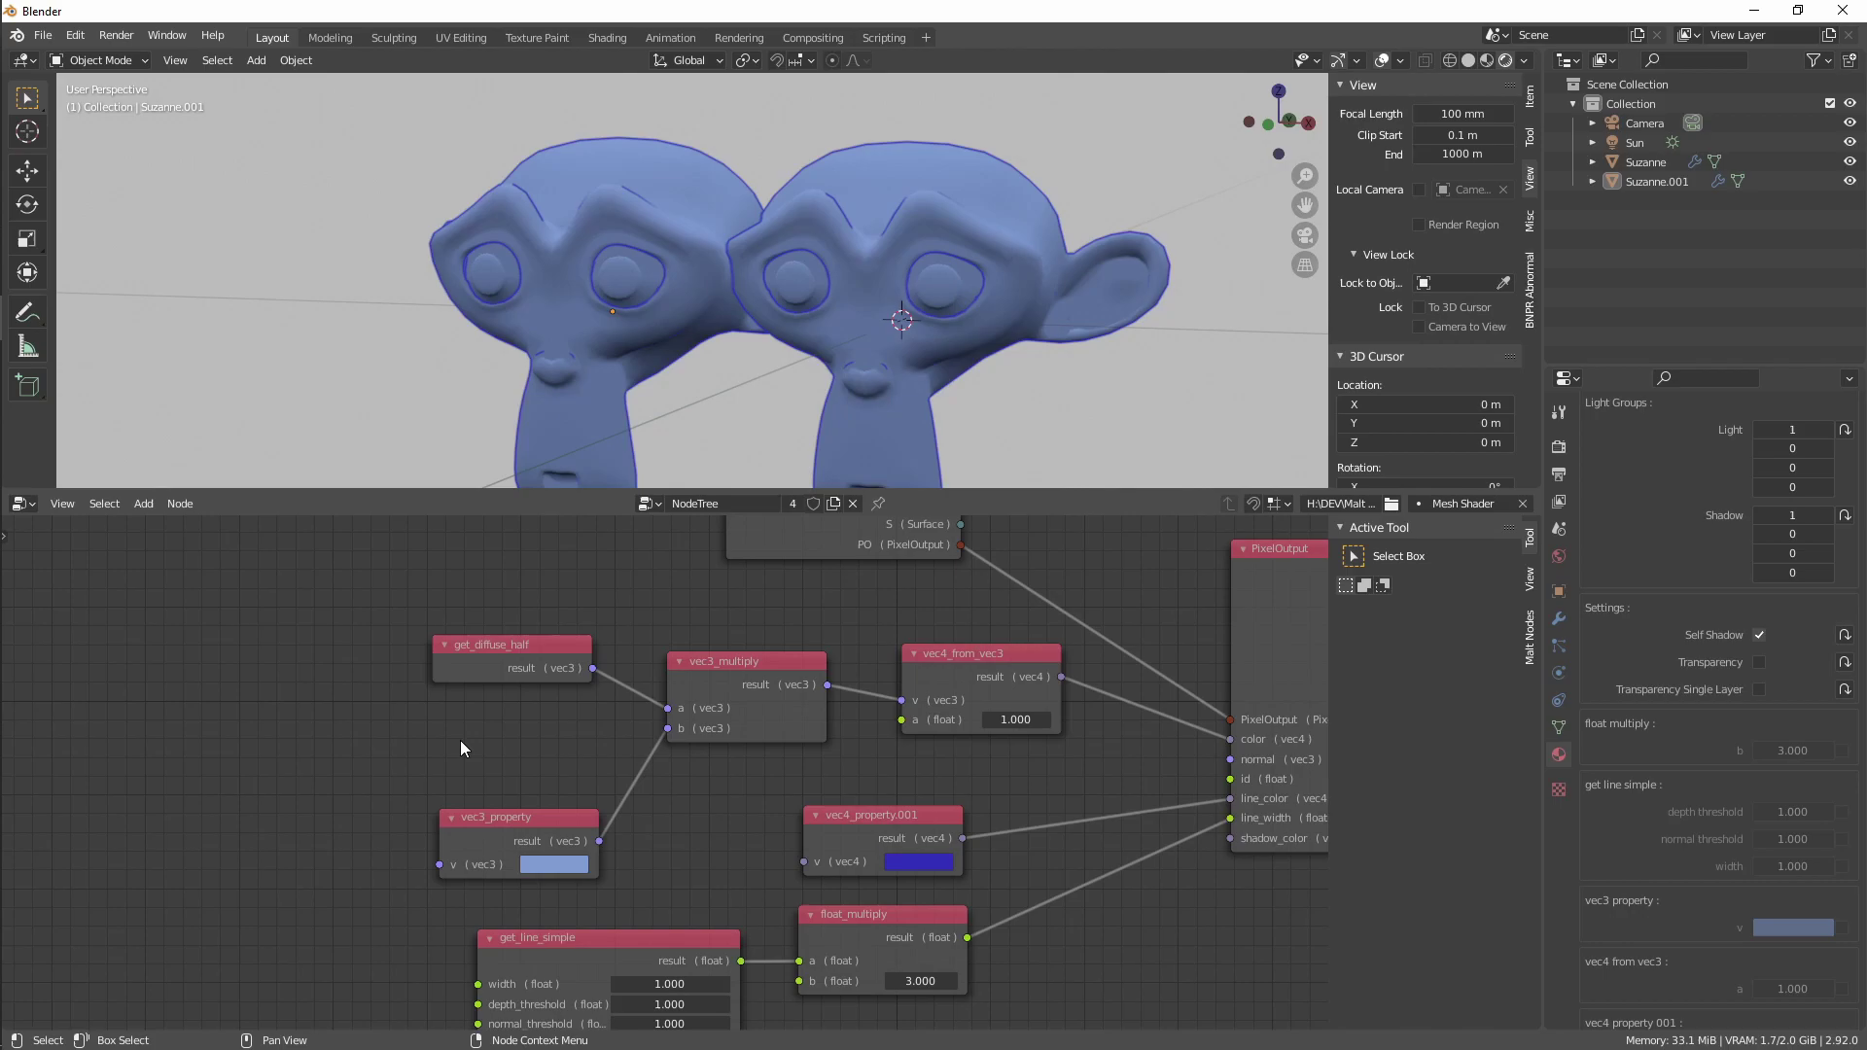
drag(507, 821, 507, 745)
Add a get_diffuse_gradient node from the NPR MeshShader functions above get_diffuse_half
middle_drag(646, 745, 595, 813)
middle_drag(646, 671, 741, 671)
scroll(536, 635, down, 1)
middle_drag(470, 596, 481, 656)
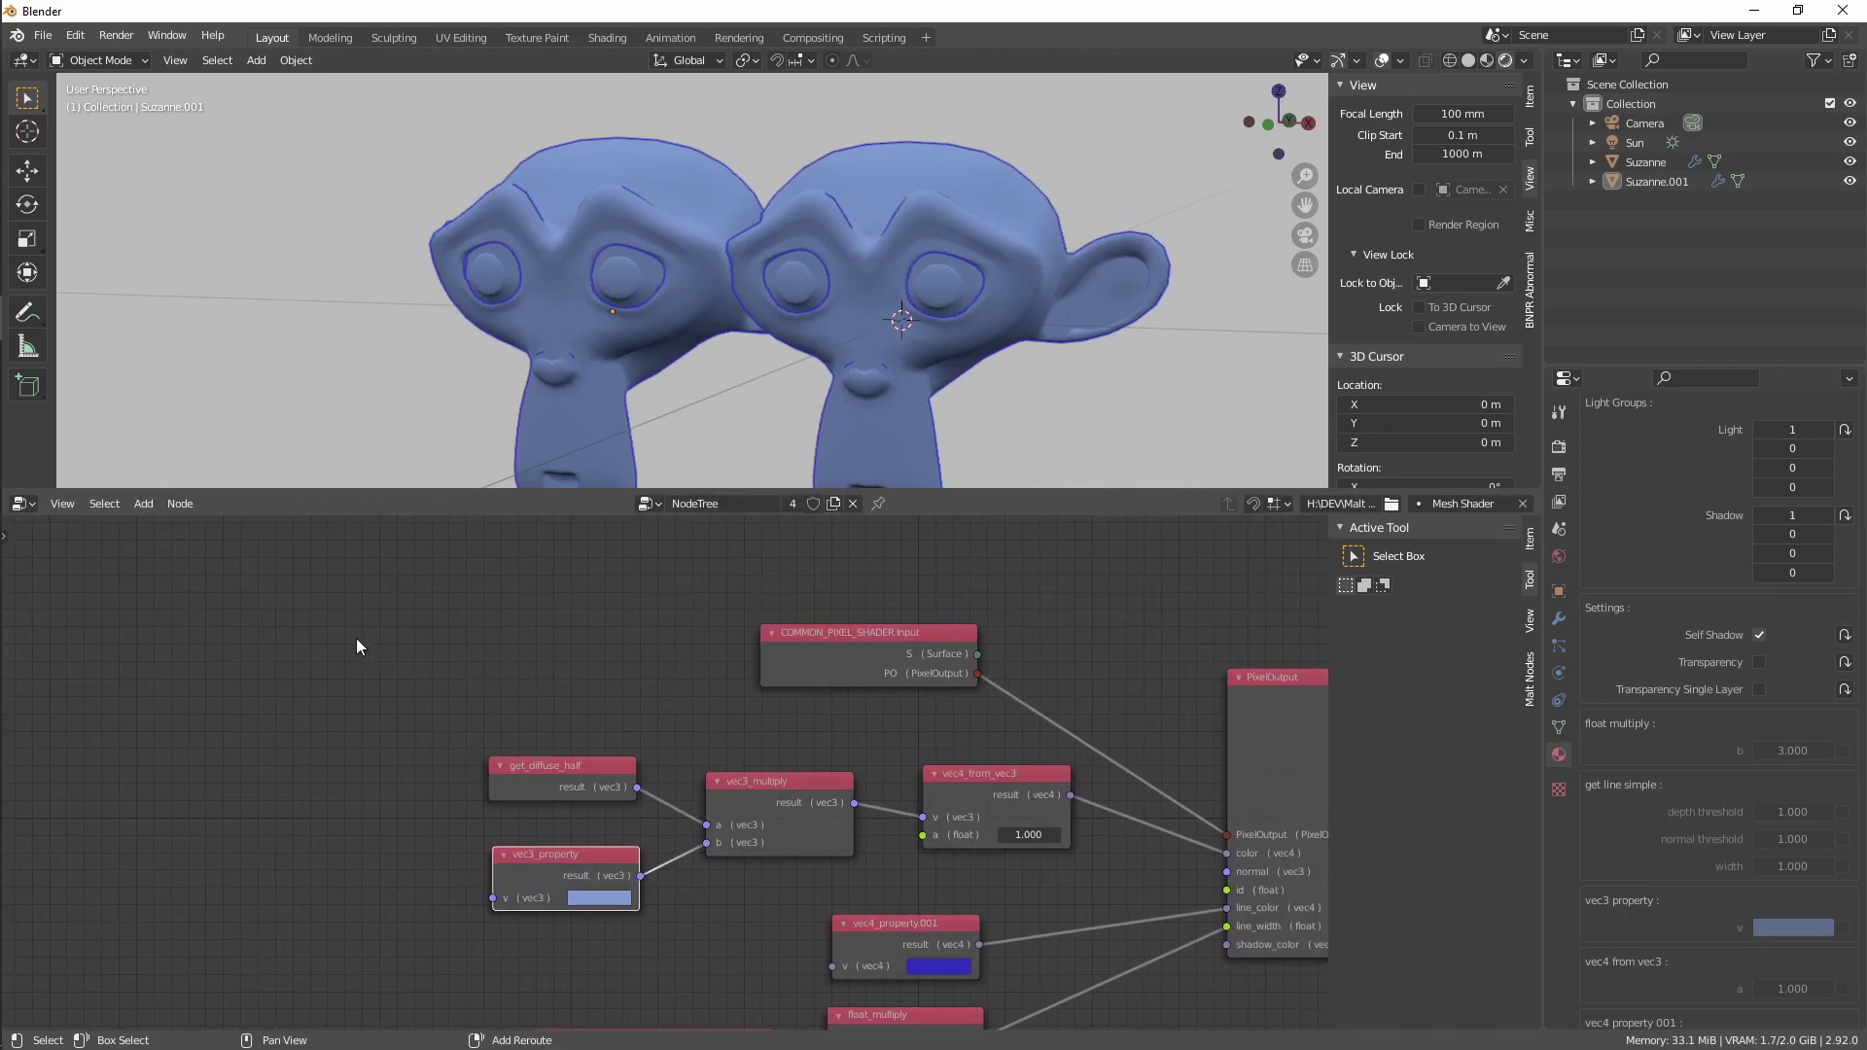
key(shift+a)
mouse_move(356, 638)
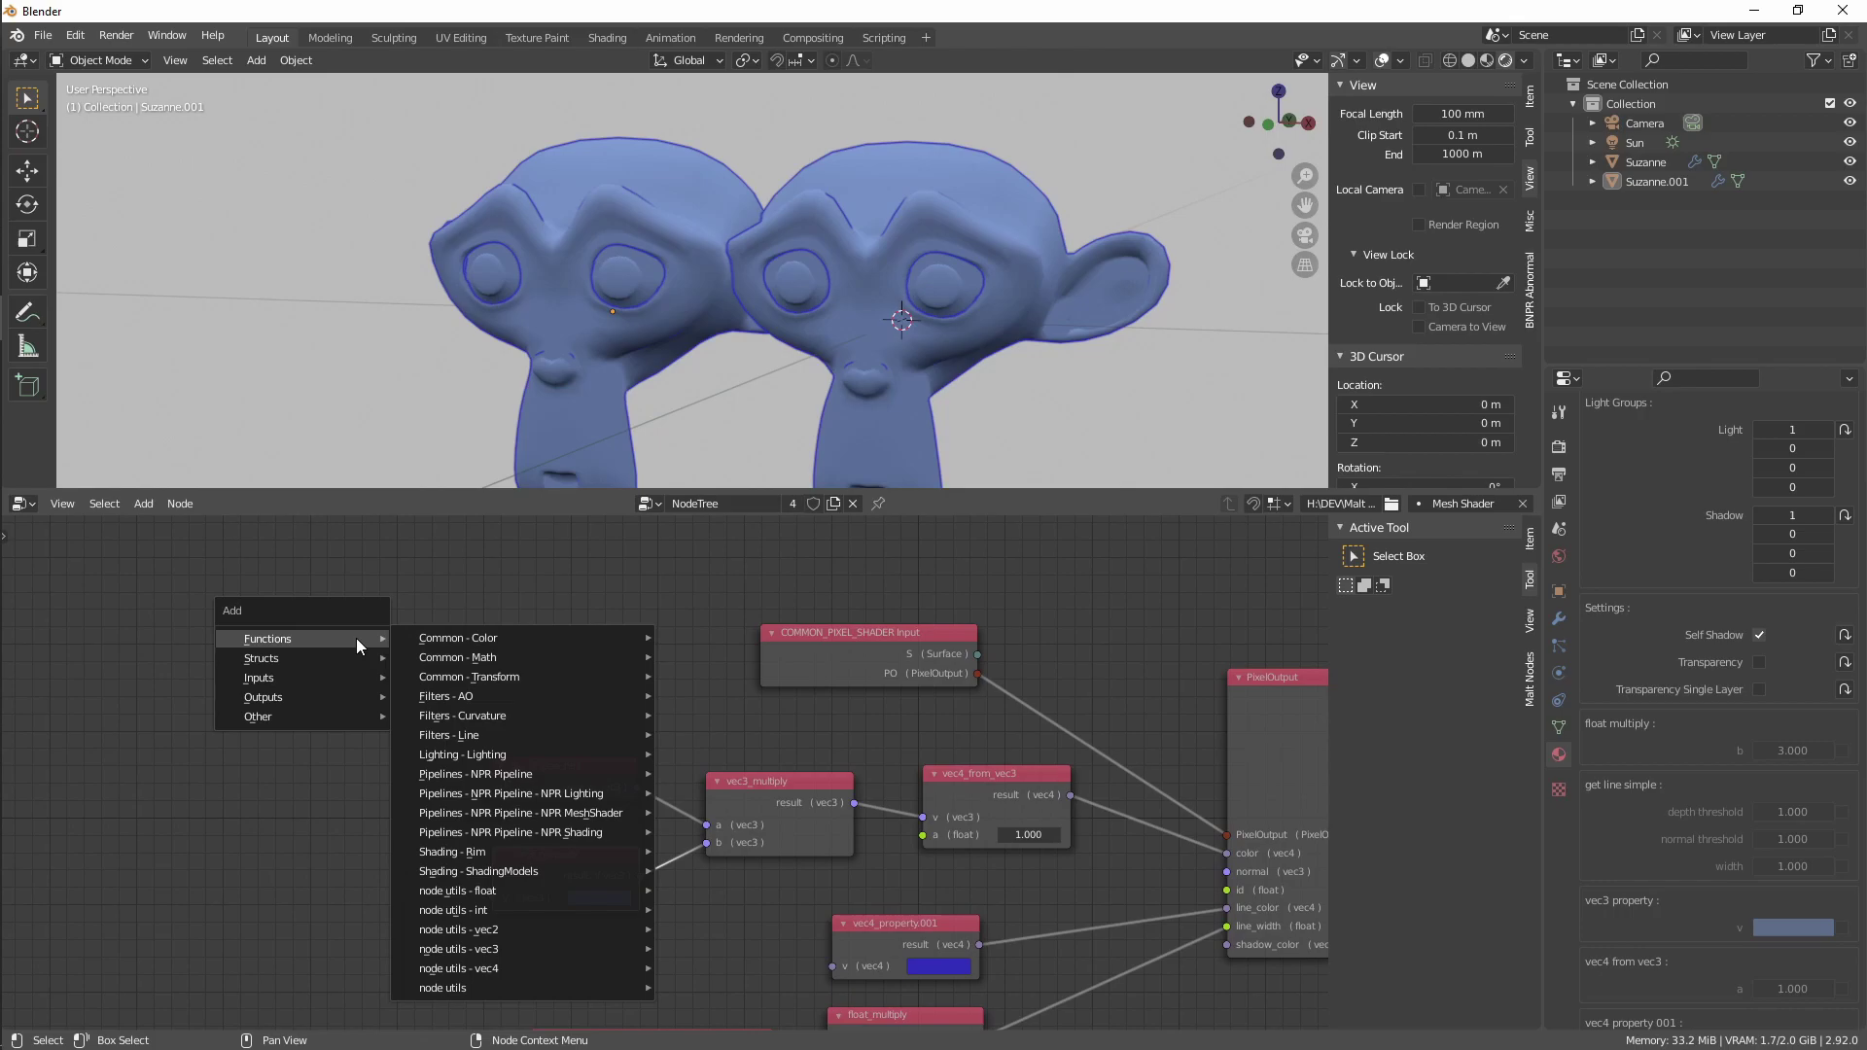
mouse_move(576, 805)
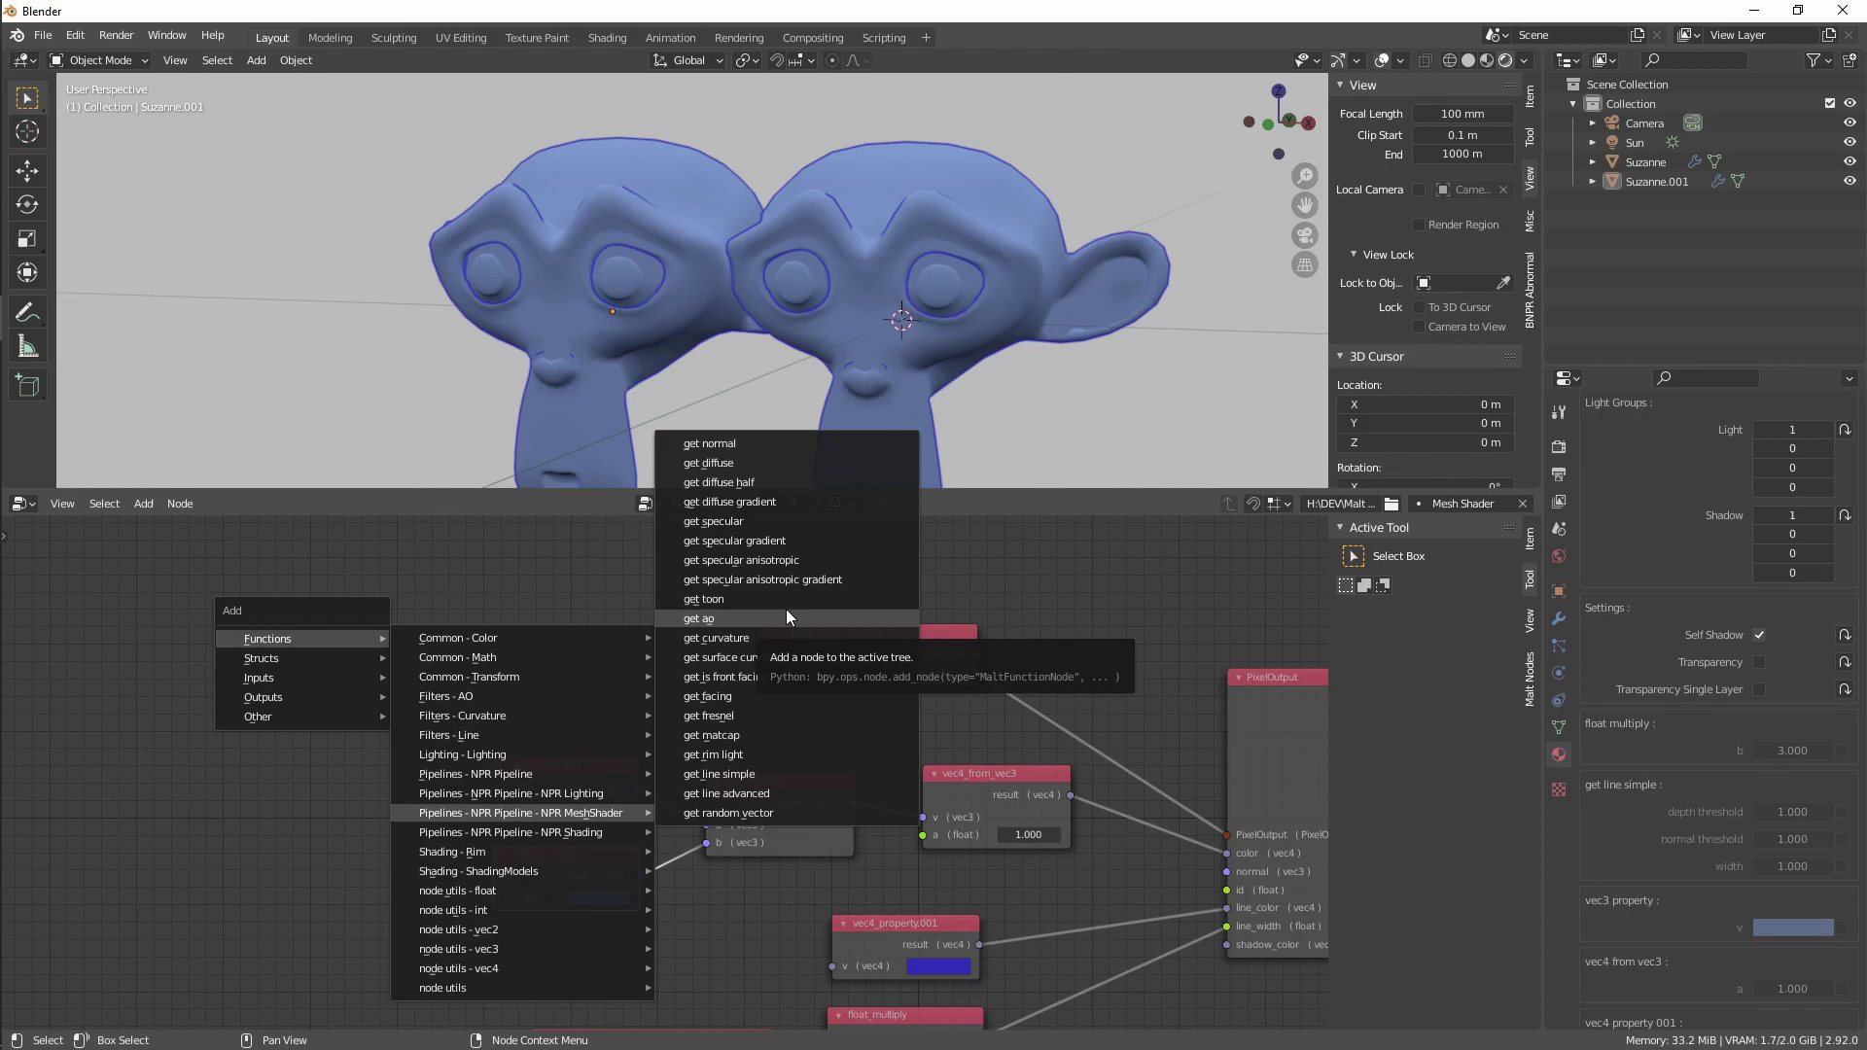
click(751, 502)
click(327, 652)
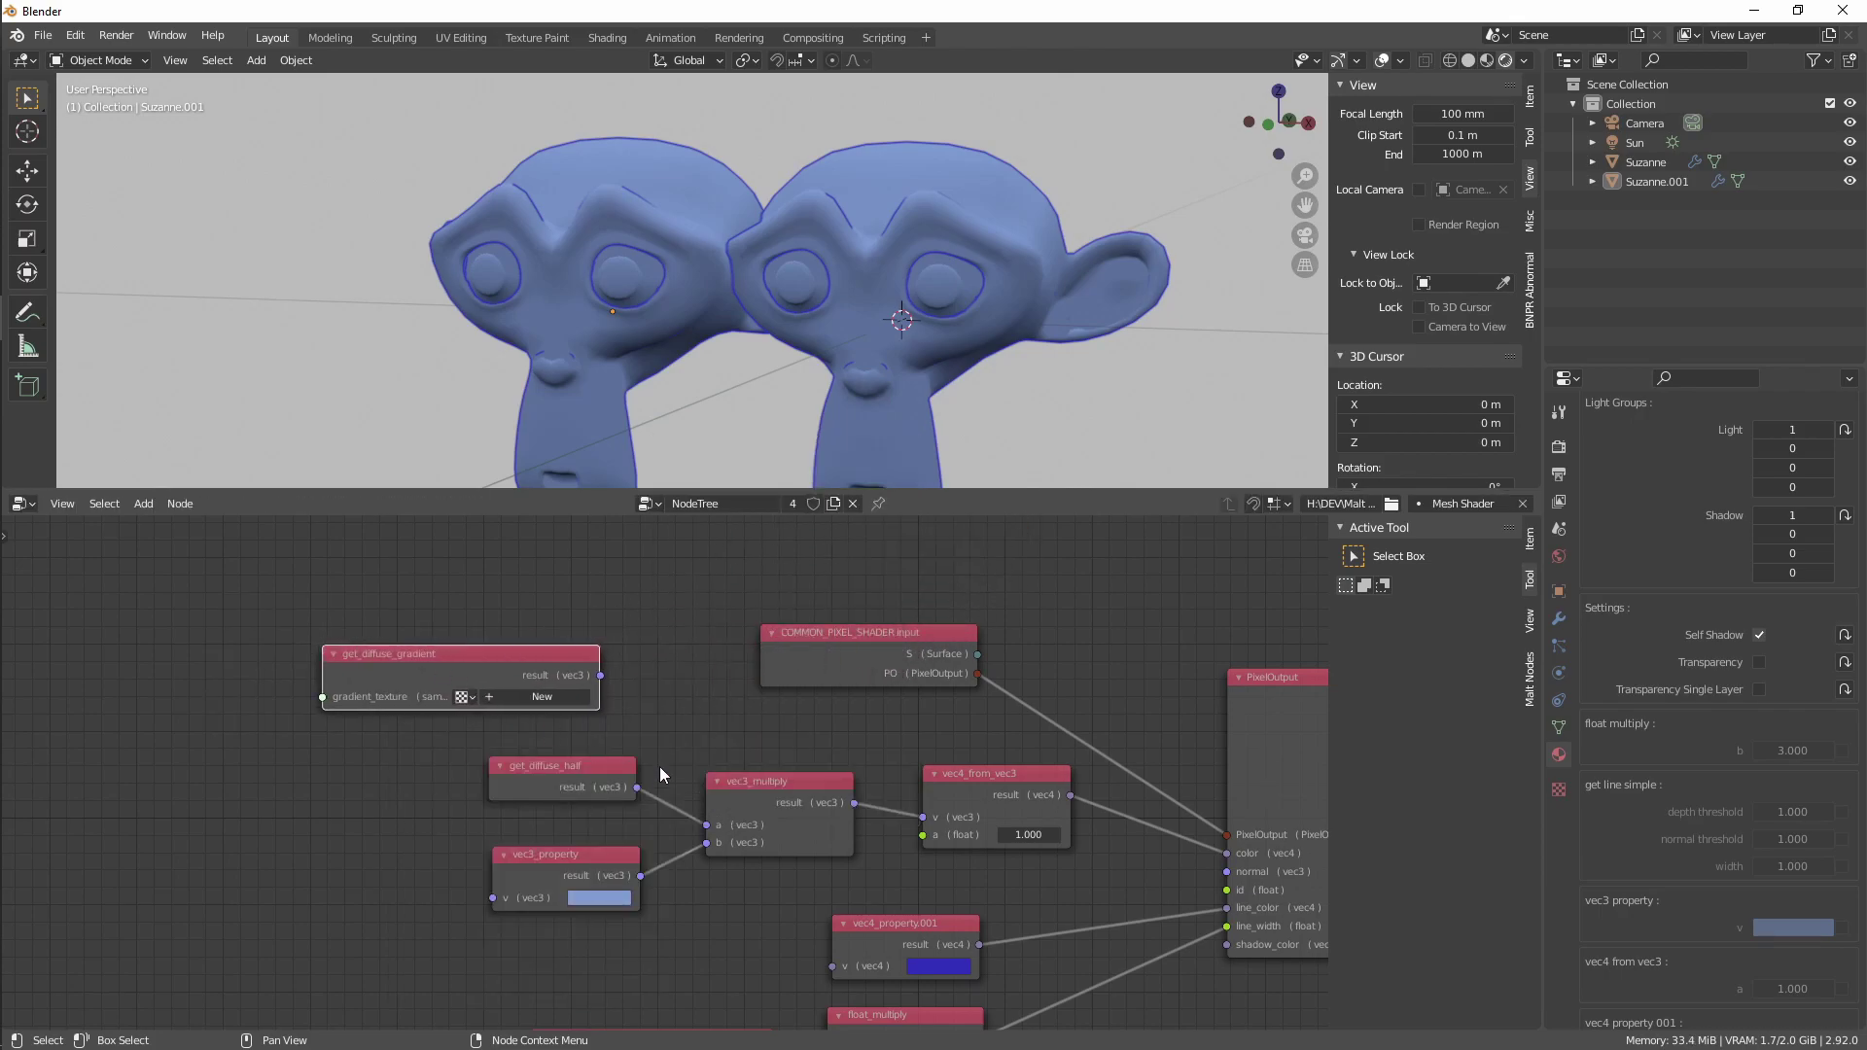
Delete get_diffuse_half, vec3_property and vec3_multiply, and connect get_diffuse_gradient's result to vec4_from_vec3's v input
middle_drag(665, 684, 502, 659)
scroll(604, 663, down, 2)
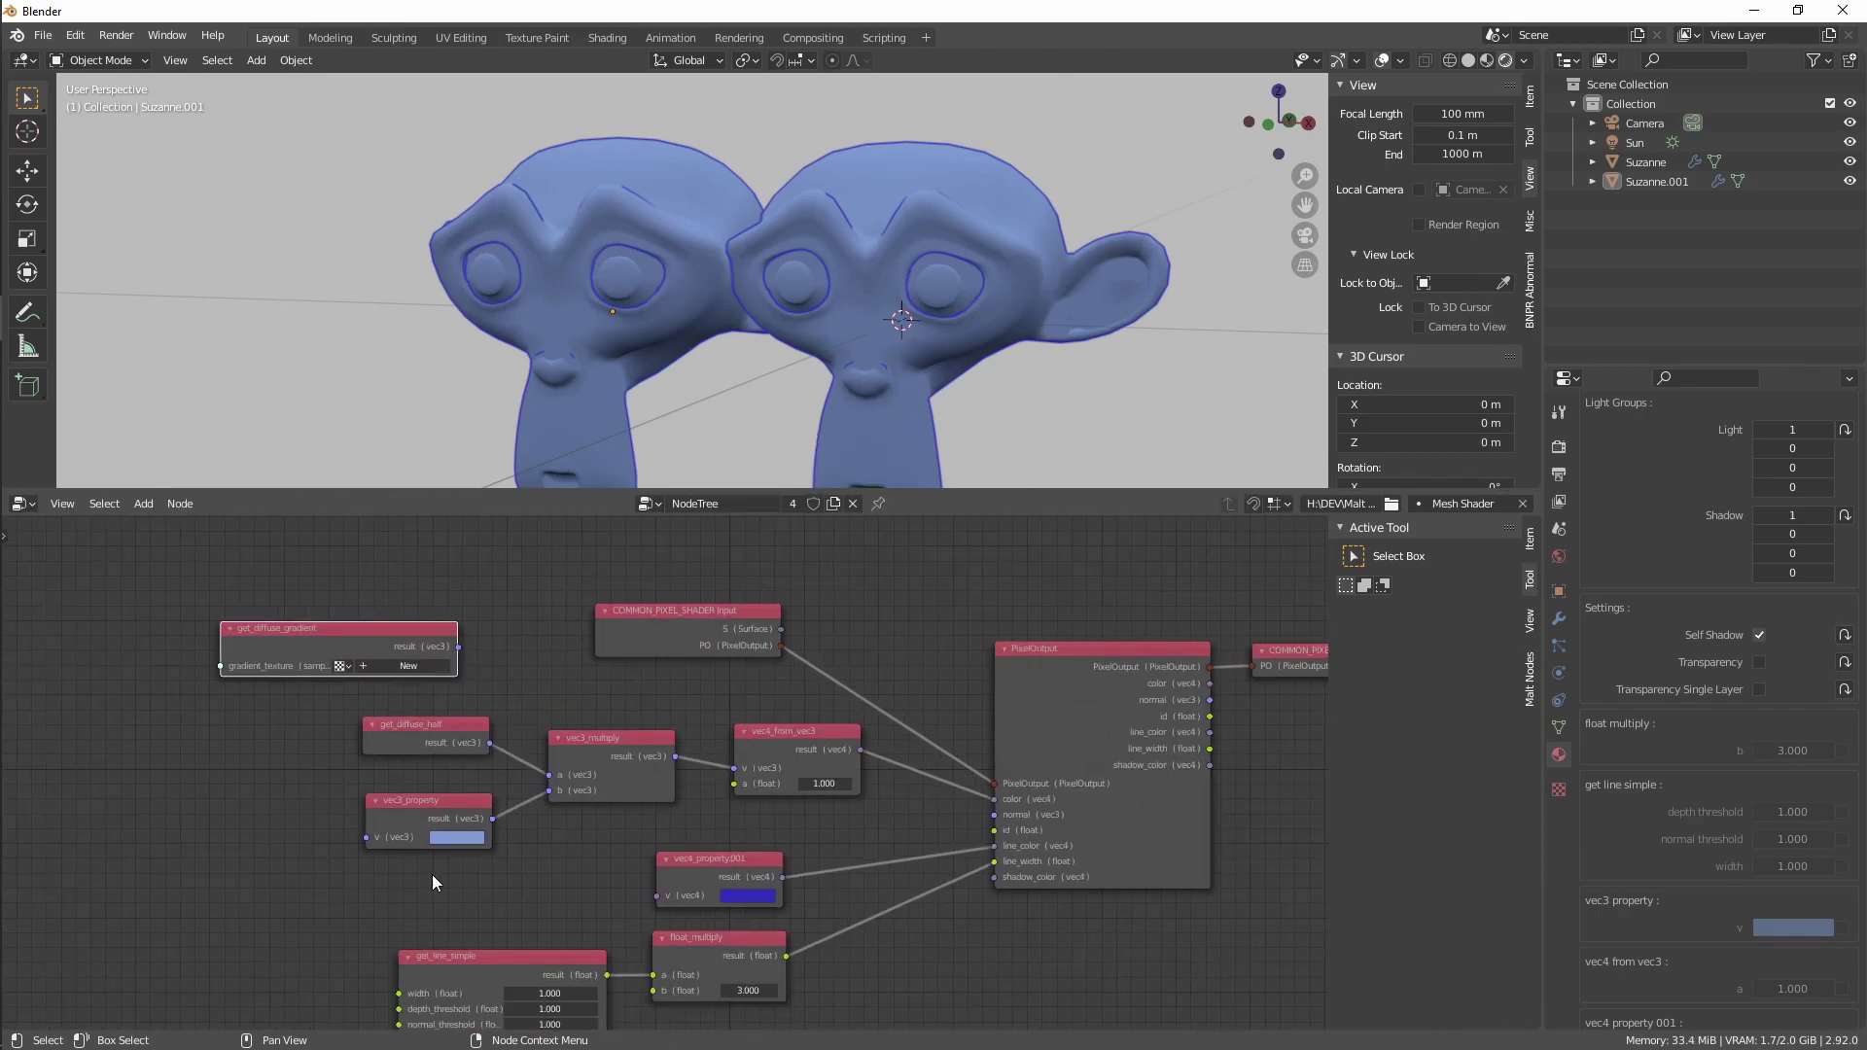
drag(432, 871, 282, 781)
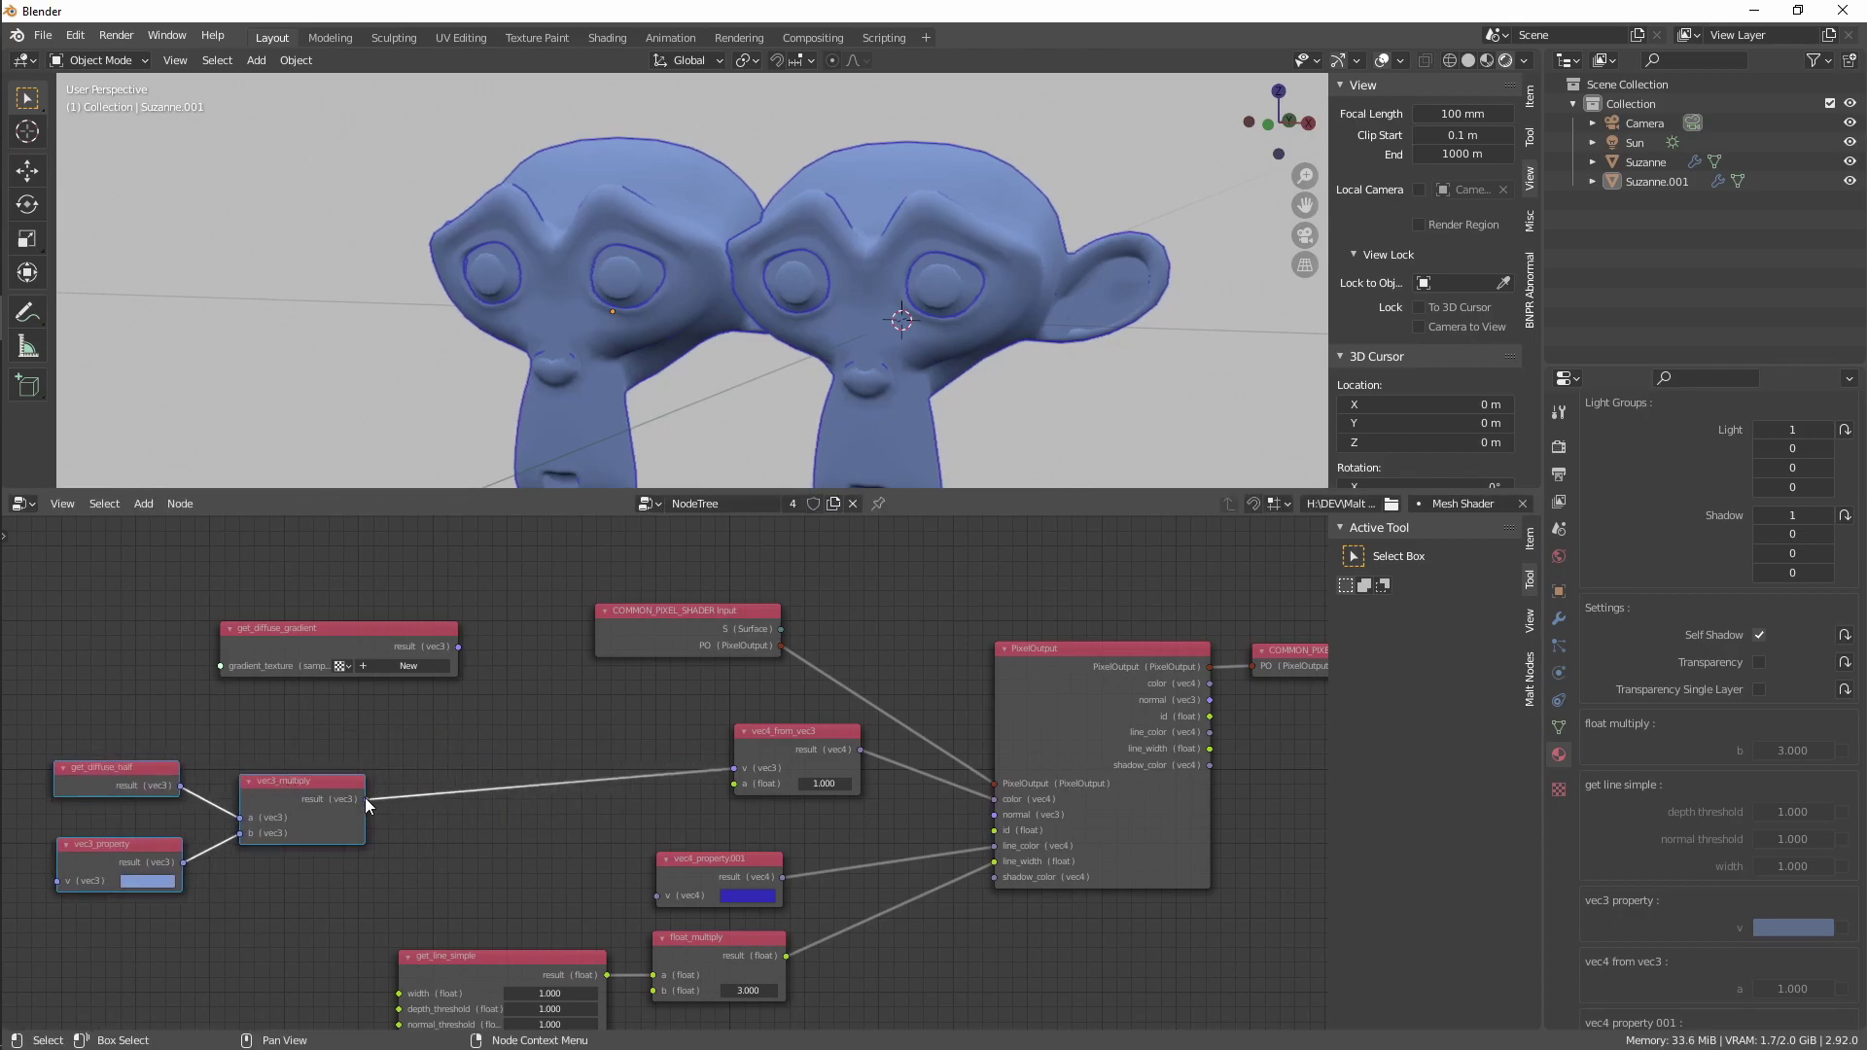
key(x)
drag(312, 645, 423, 692)
scroll(568, 693, up, 2)
drag(555, 691, 773, 754)
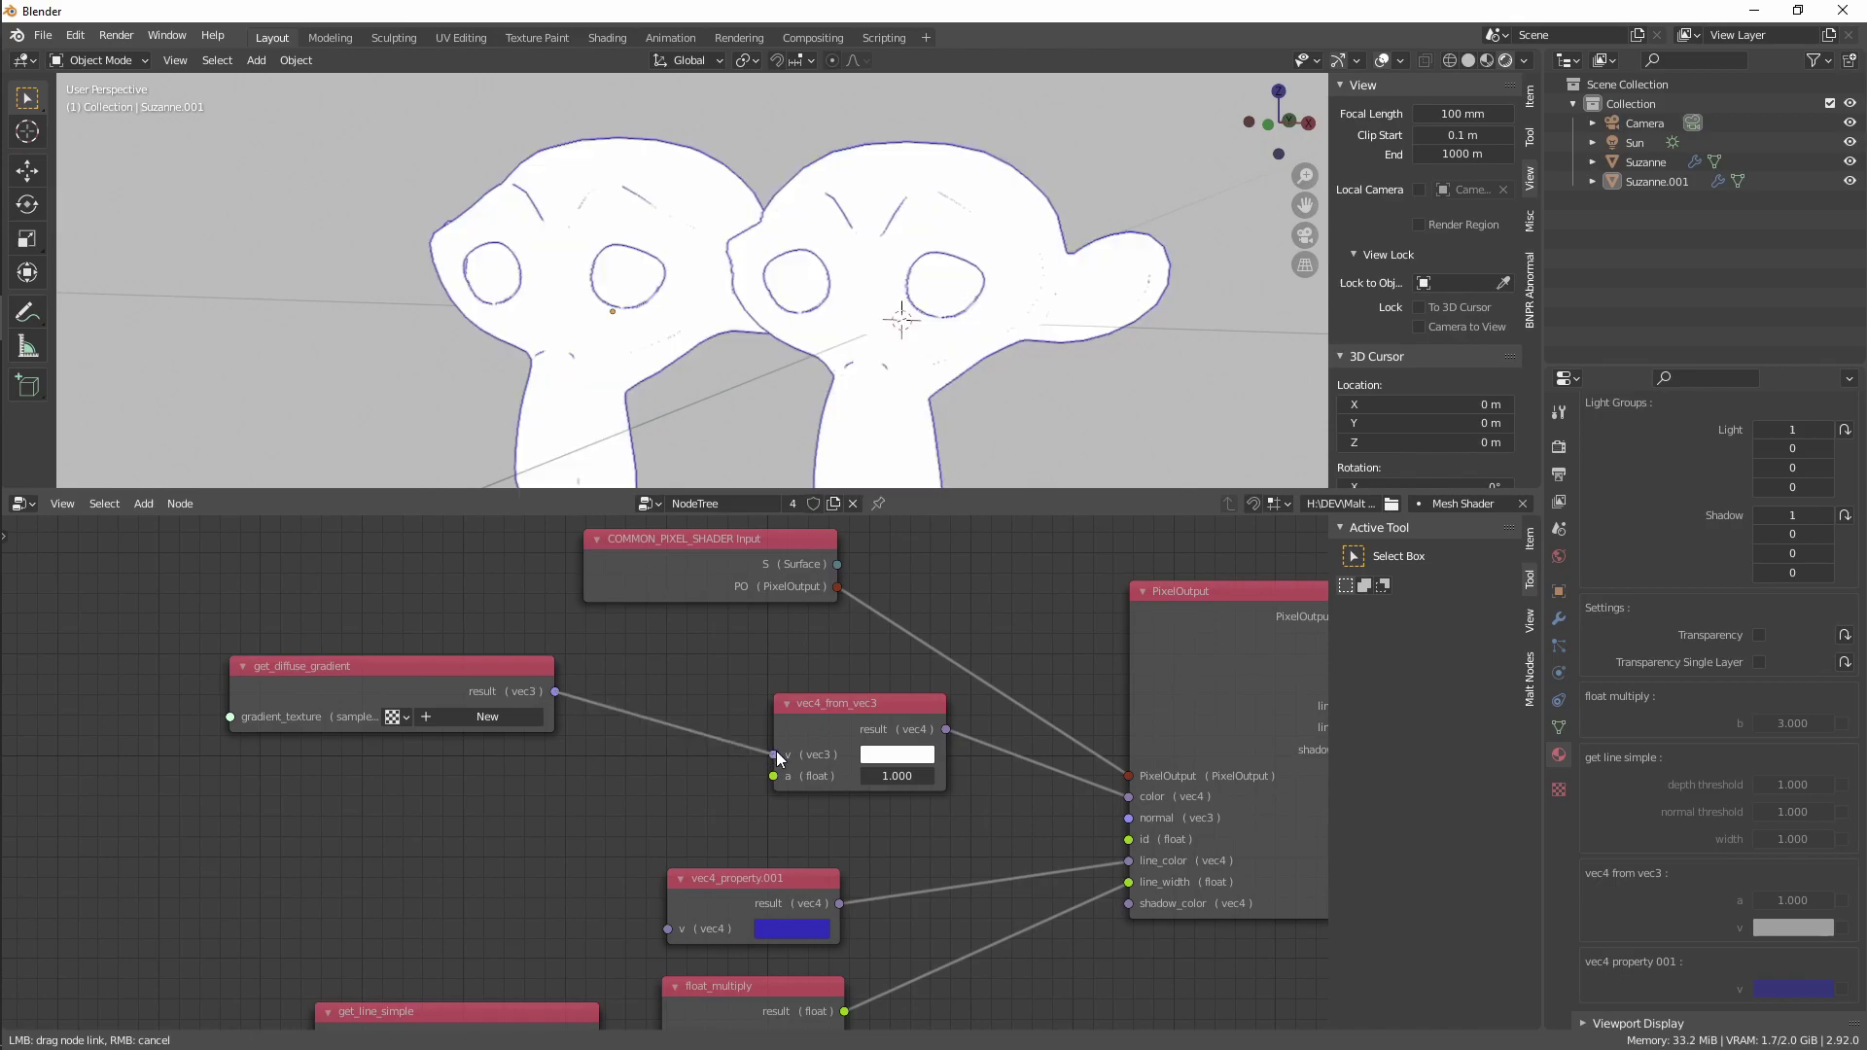
Create a new color ramp as get_diffuse_gradient's gradient texture and select the ramp's white end stop
drag(439, 681, 514, 695)
scroll(513, 786, up, 3)
middle_drag(545, 756, 559, 756)
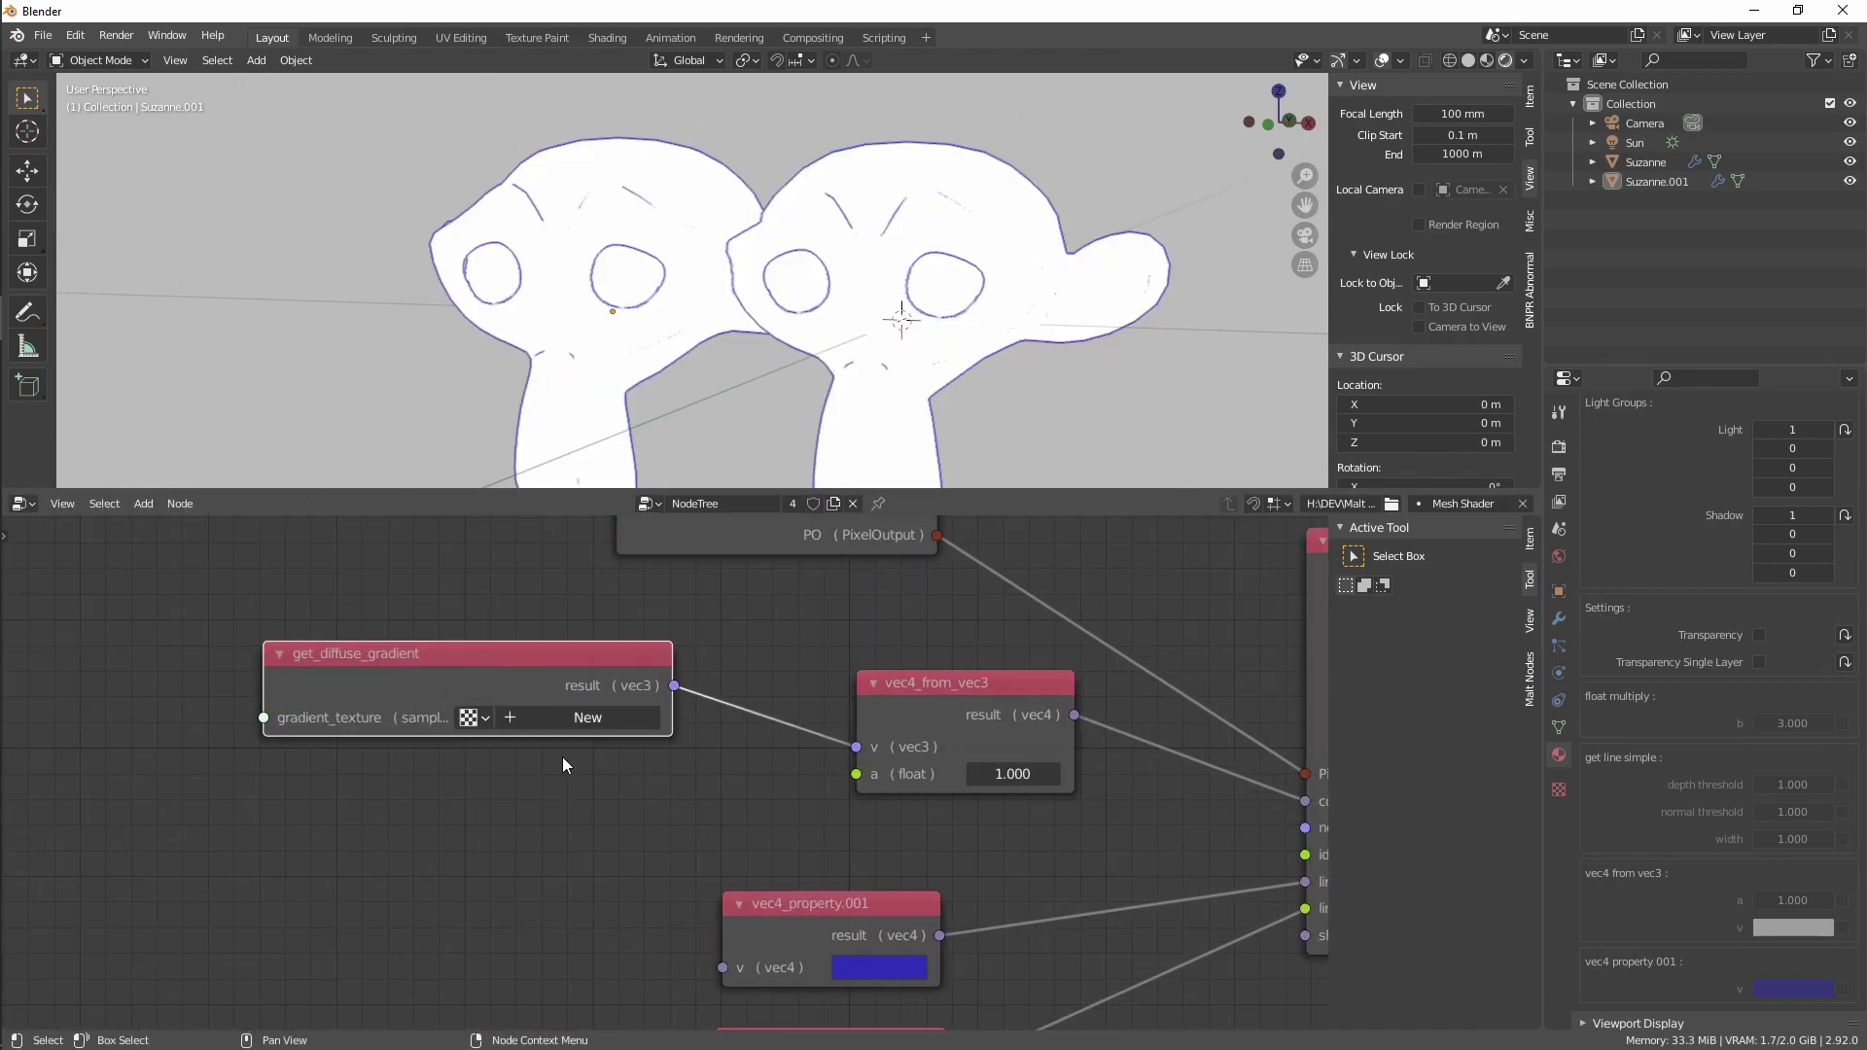
scroll(559, 757, down, 3)
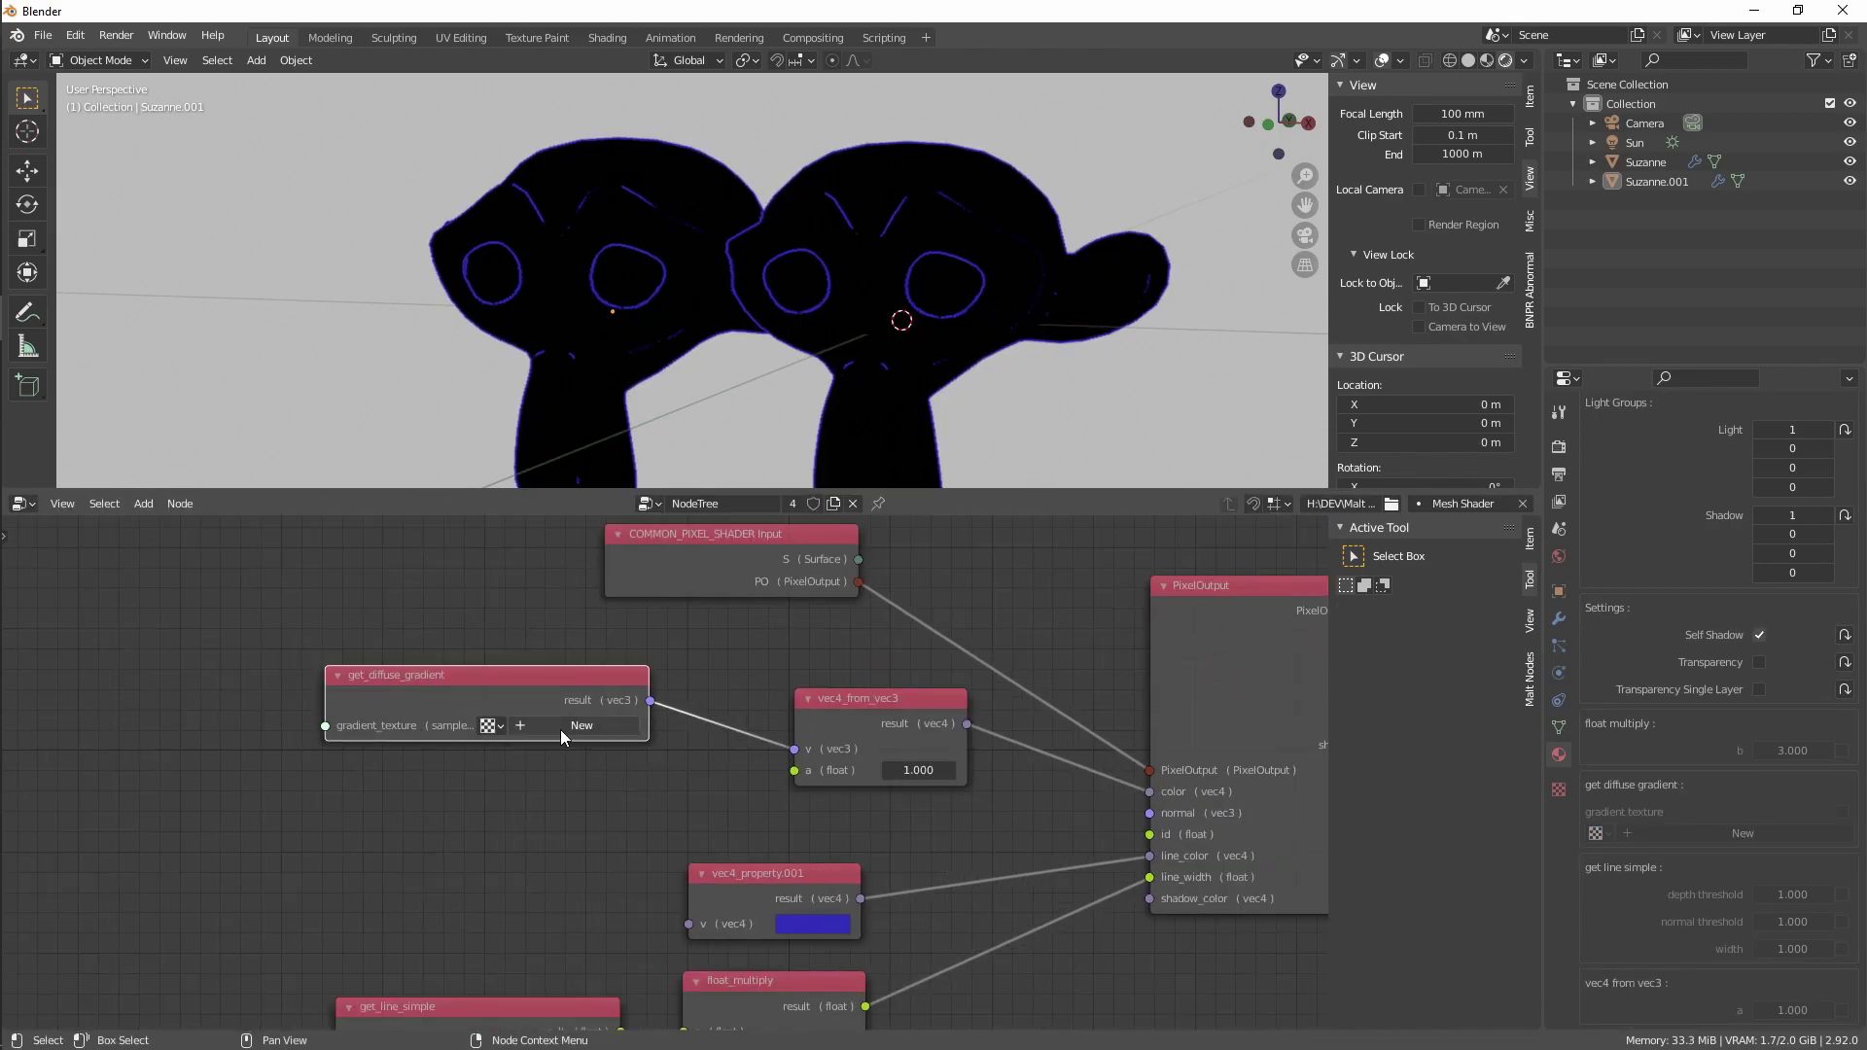
click(560, 729)
drag(500, 682, 465, 634)
middle_drag(630, 789, 710, 760)
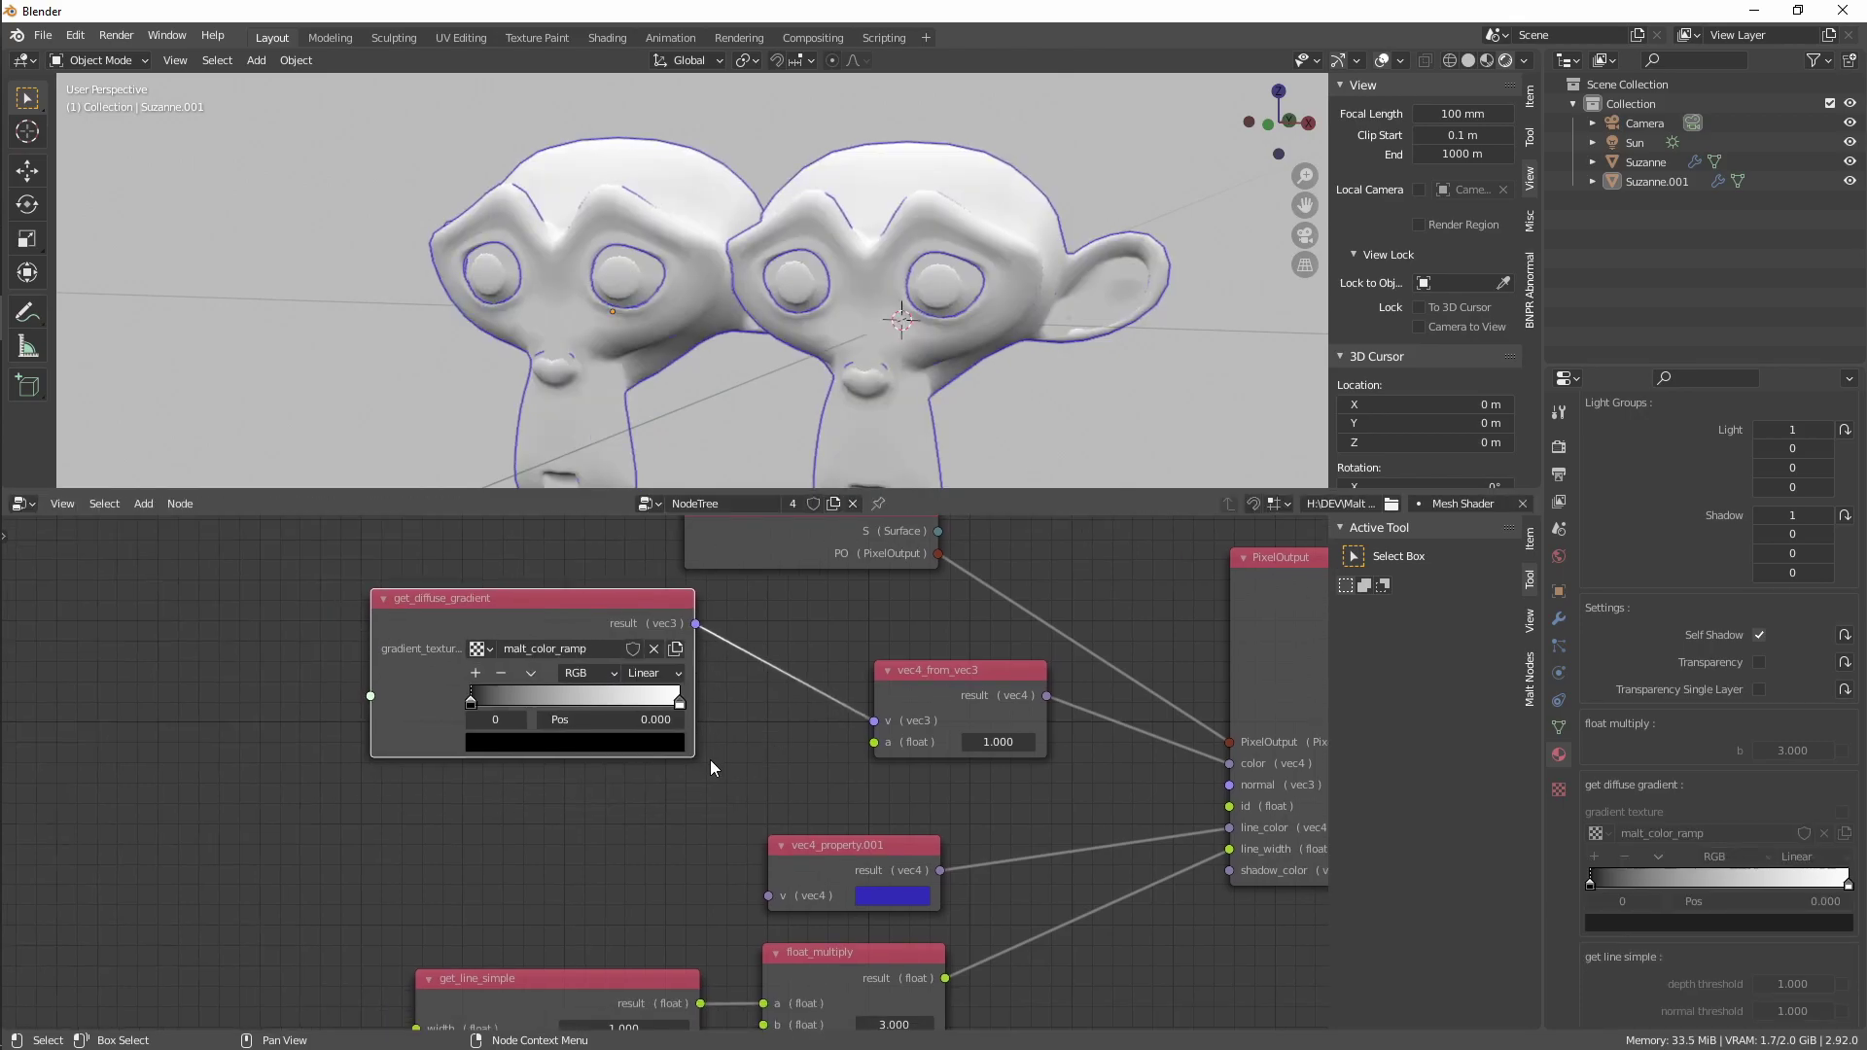
click(683, 695)
scroll(441, 802, down, 1)
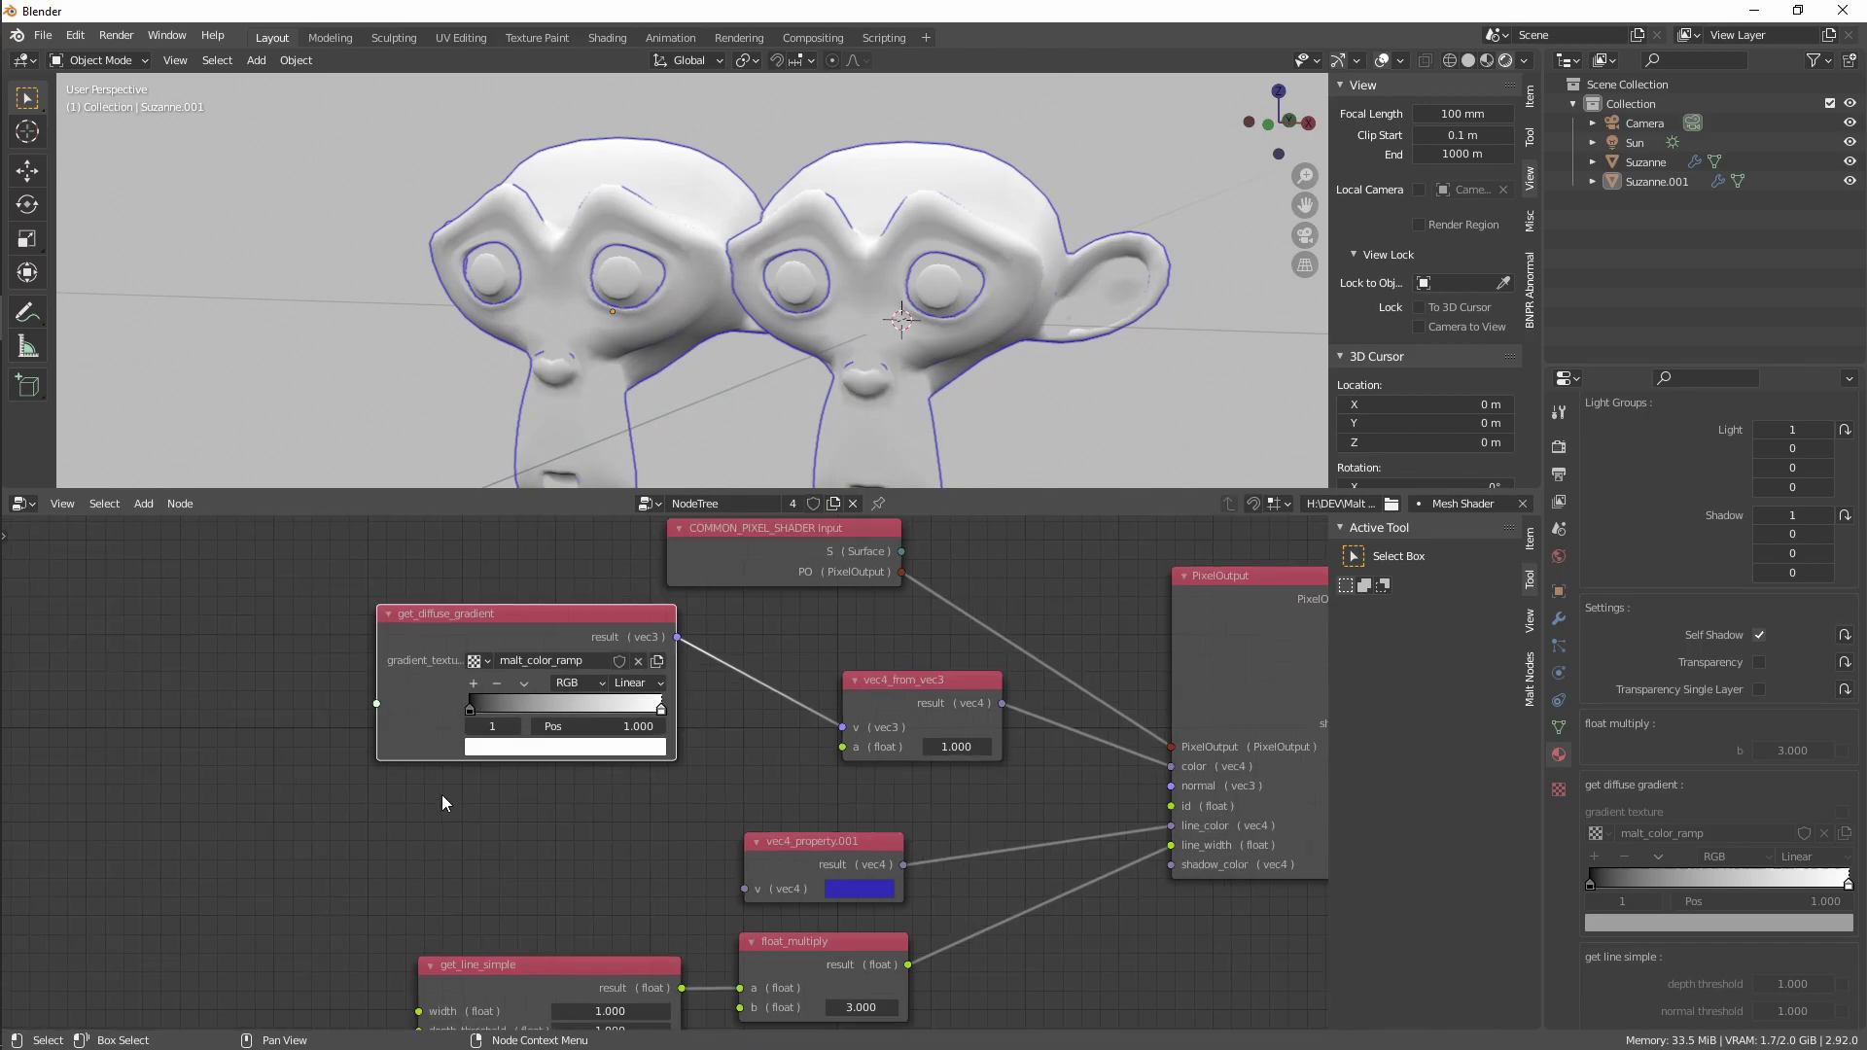
Move get_diffuse_gradient up and add a get_specular_gradient node from the NPR MeshShader functions below it
middle_drag(442, 795, 588, 801)
drag(585, 649, 501, 596)
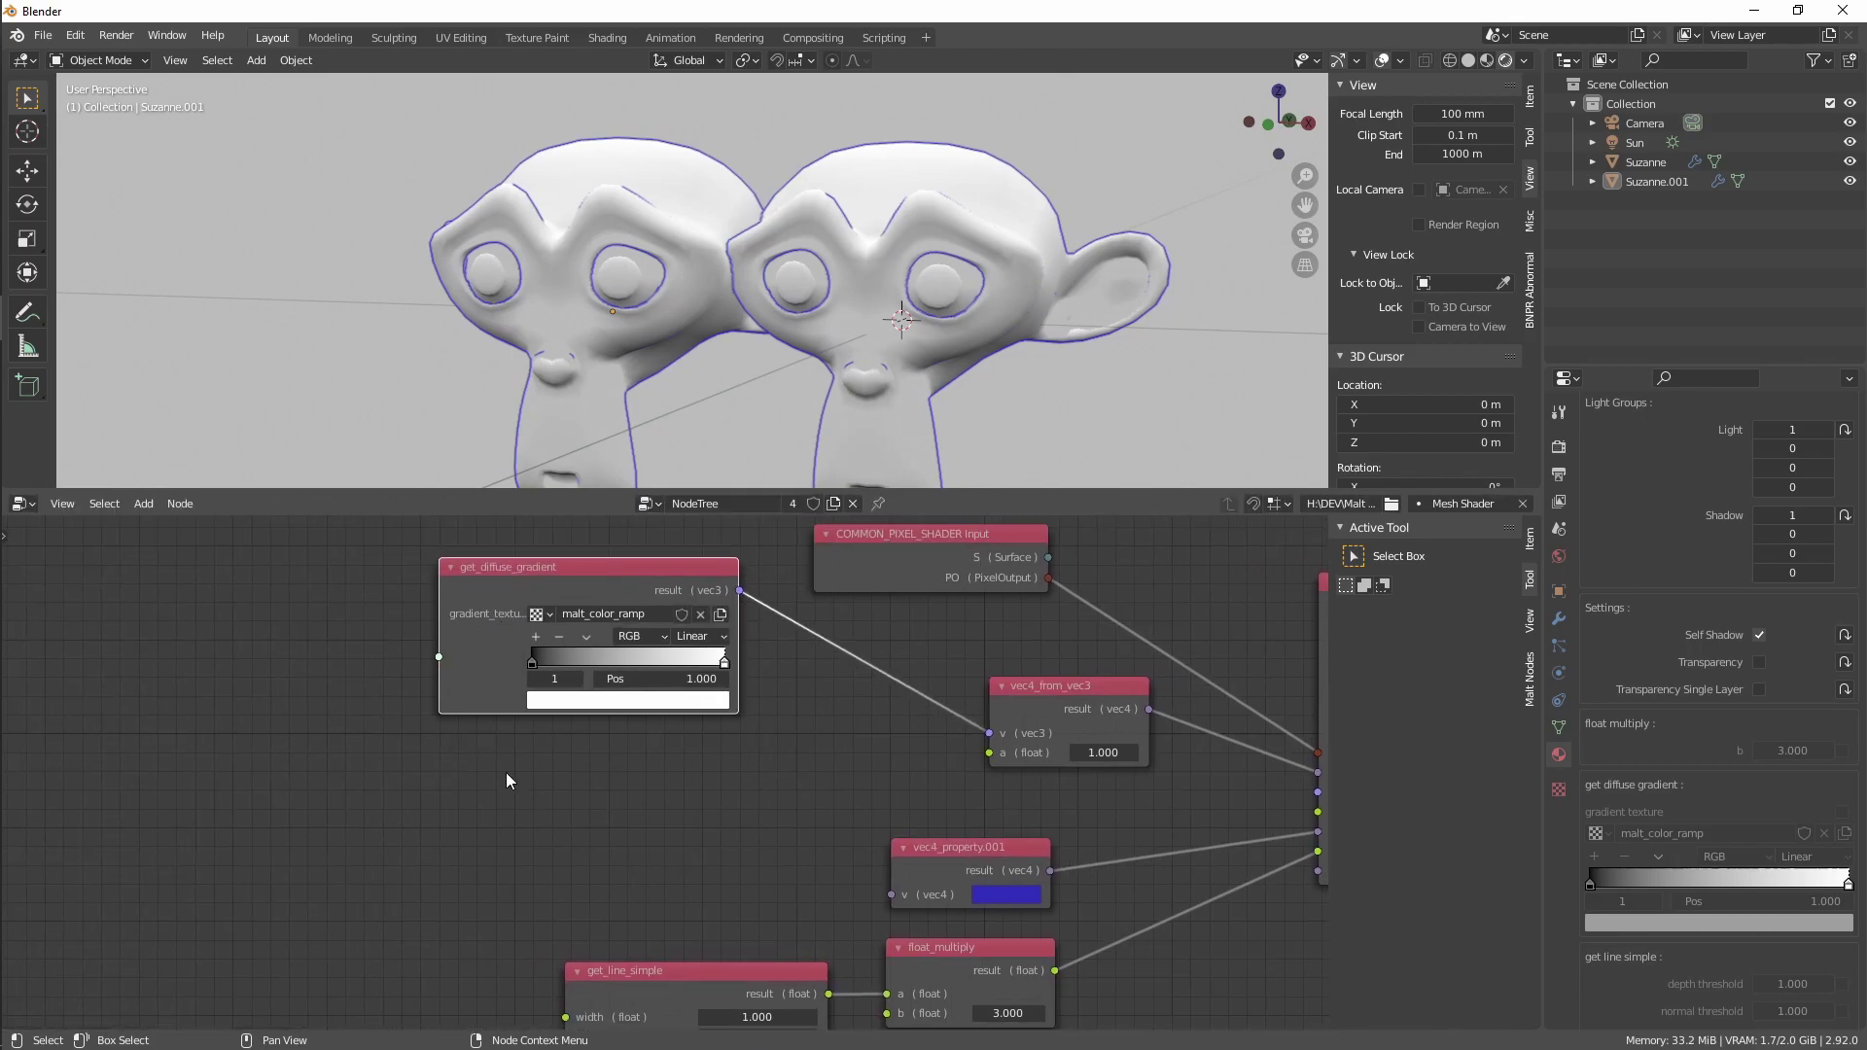
key(shift+a)
mouse_move(505, 772)
mouse_move(713, 604)
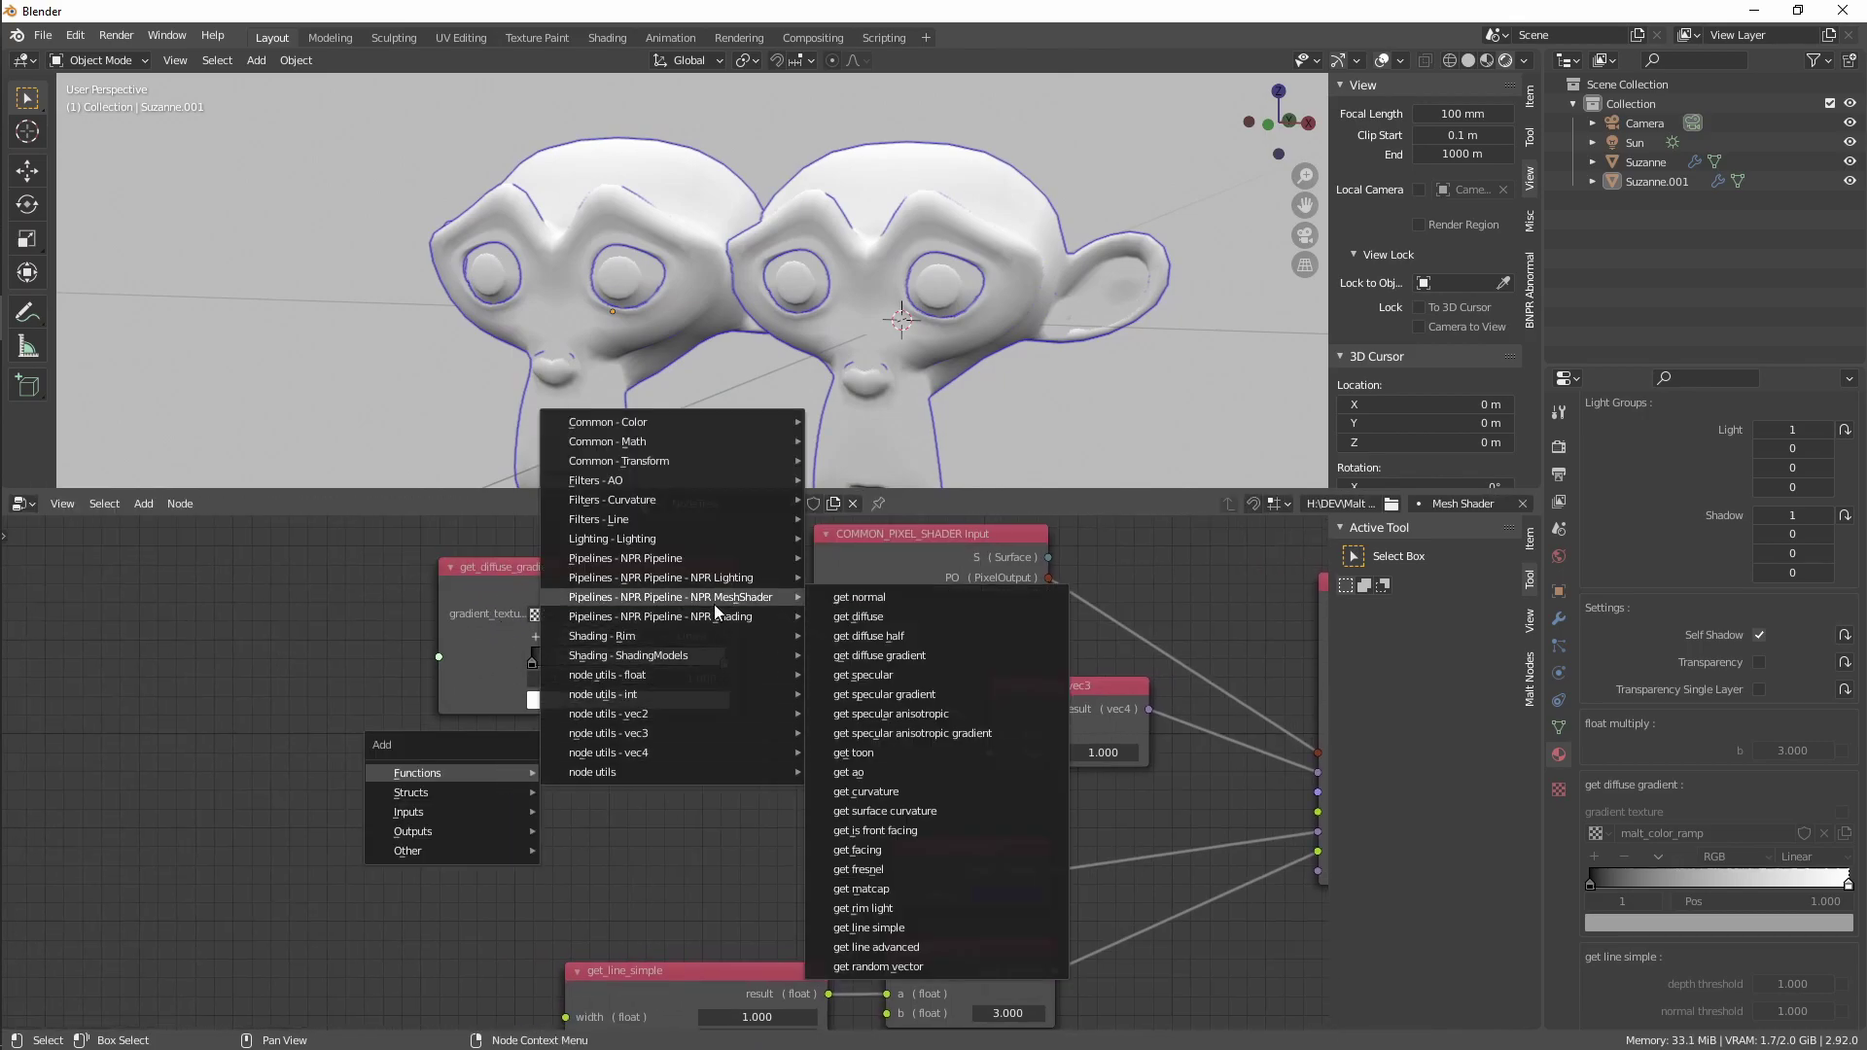
click(953, 691)
click(837, 720)
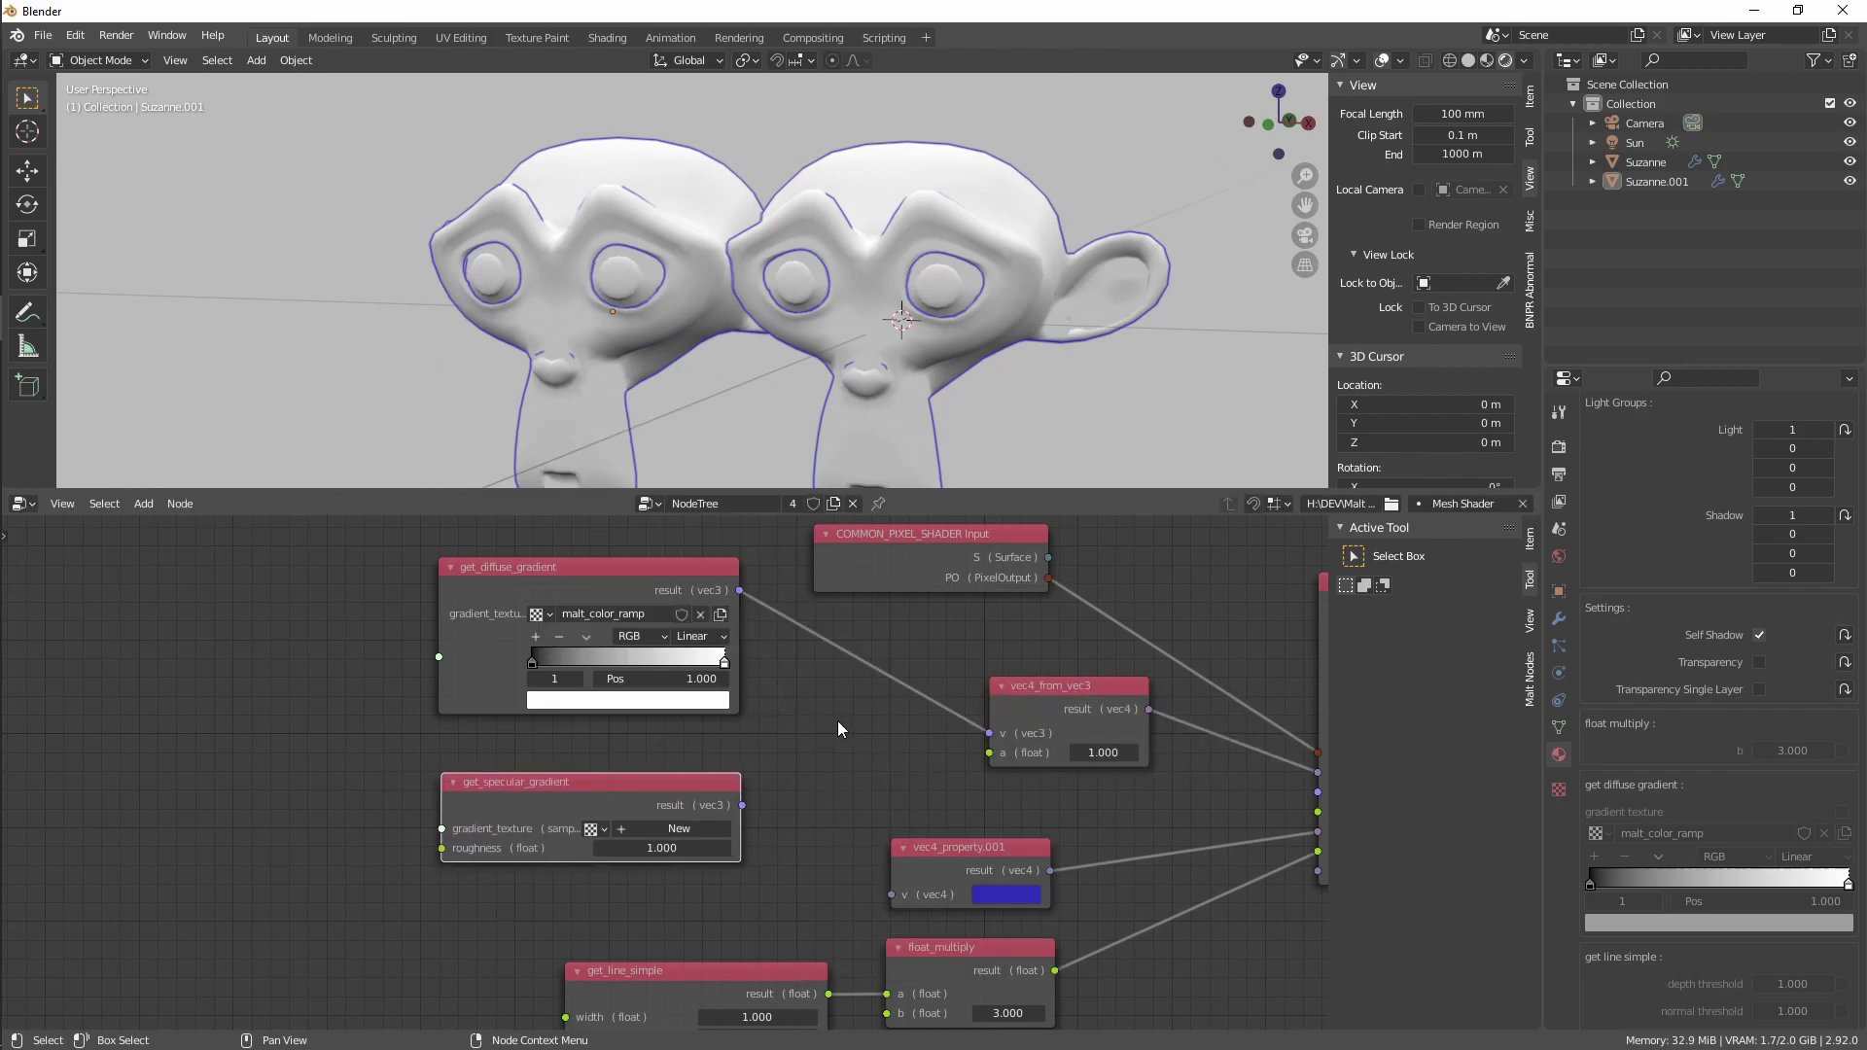
Assign the existing malt_color_ramp texture to get_specular_gradient and place the node right beneath get_diffuse_gradient
middle_drag(838, 722, 757, 760)
click(510, 871)
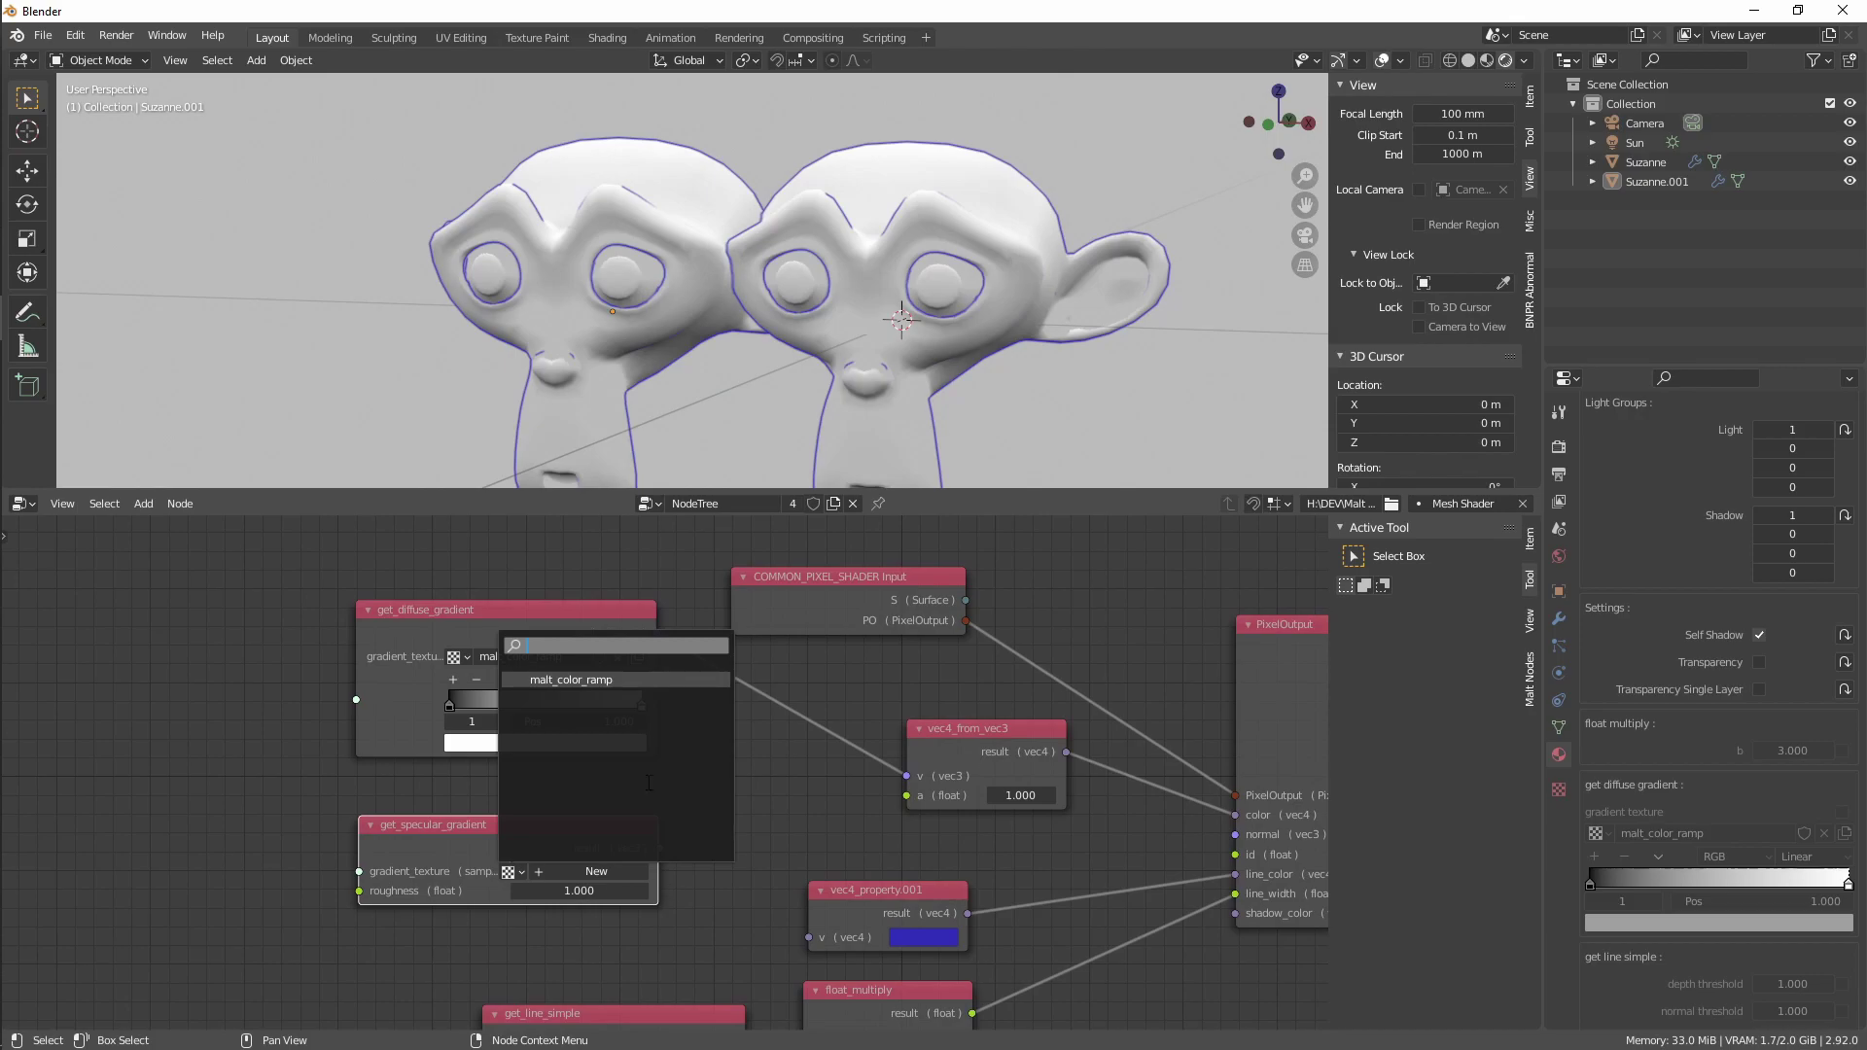
click(592, 680)
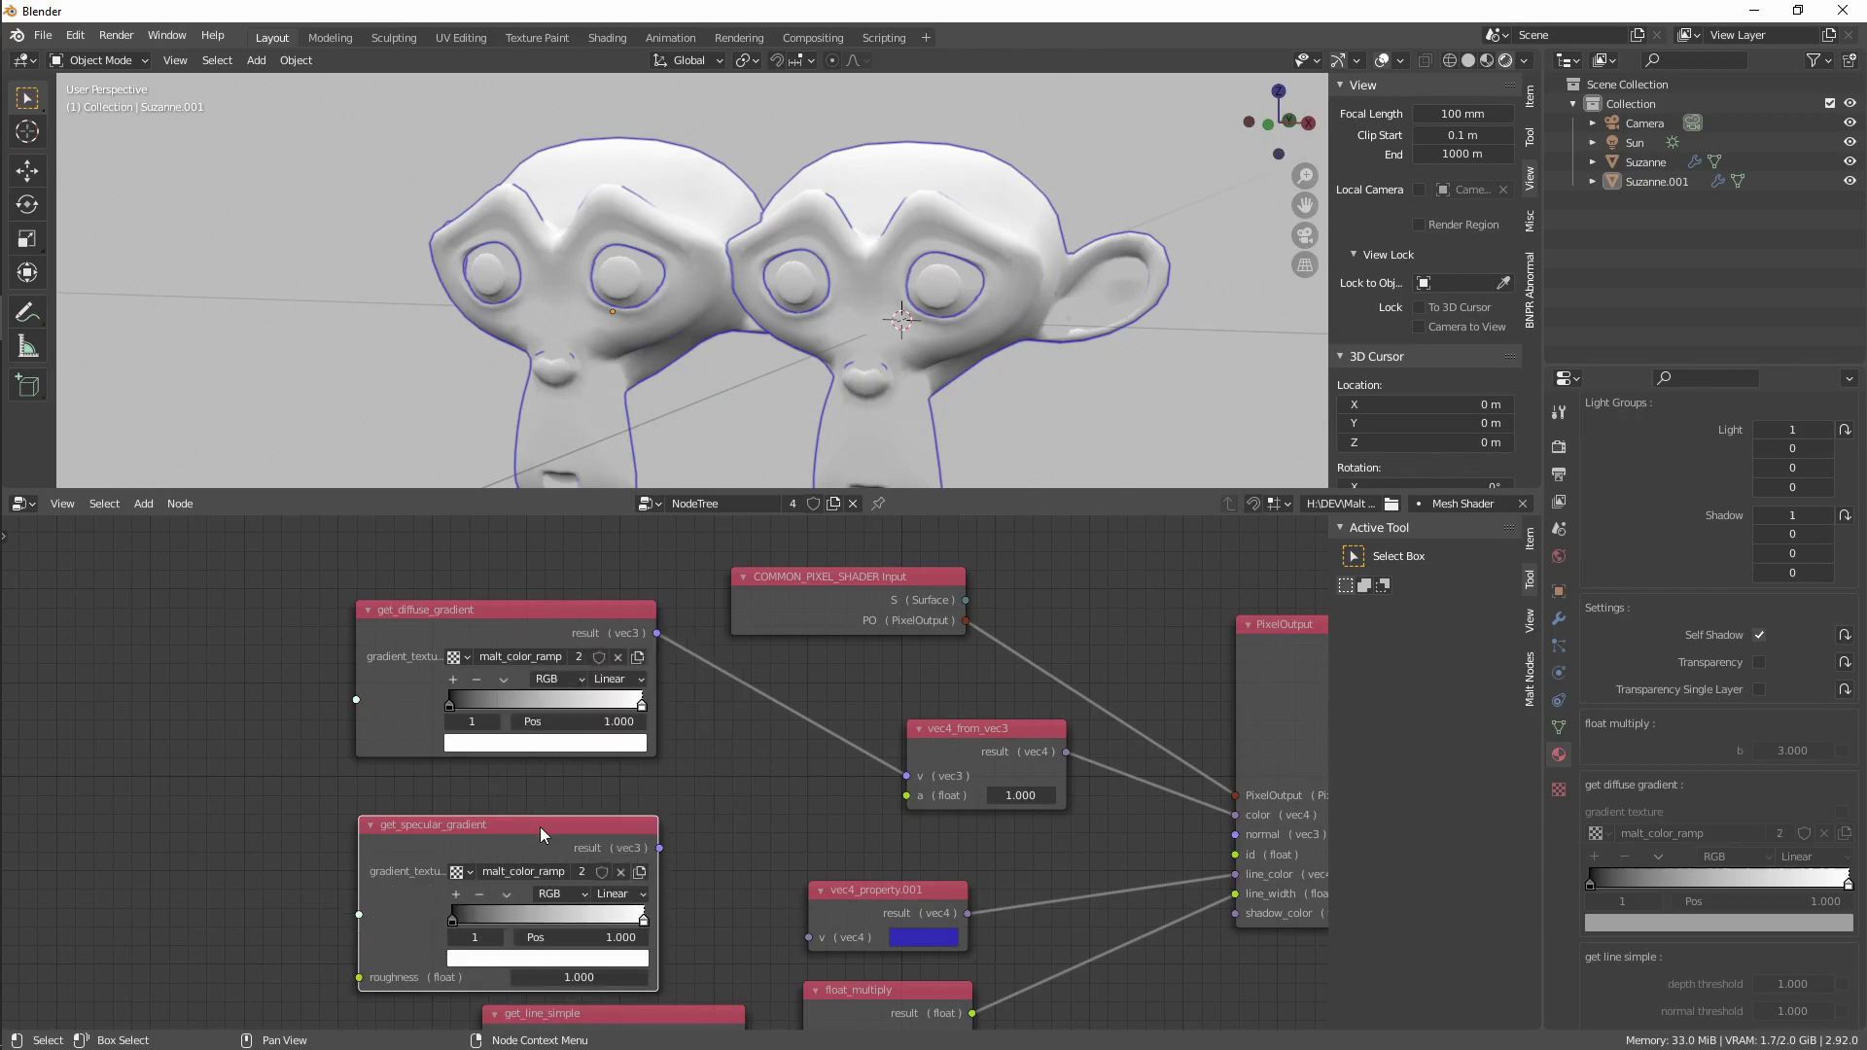
drag(540, 826, 532, 782)
mouse_move(637, 876)
mouse_down()
mouse_move(546, 872)
mouse_move(587, 884)
mouse_move(681, 860)
mouse_up()
scroll(751, 771, down, 2)
middle_drag(751, 759, 655, 771)
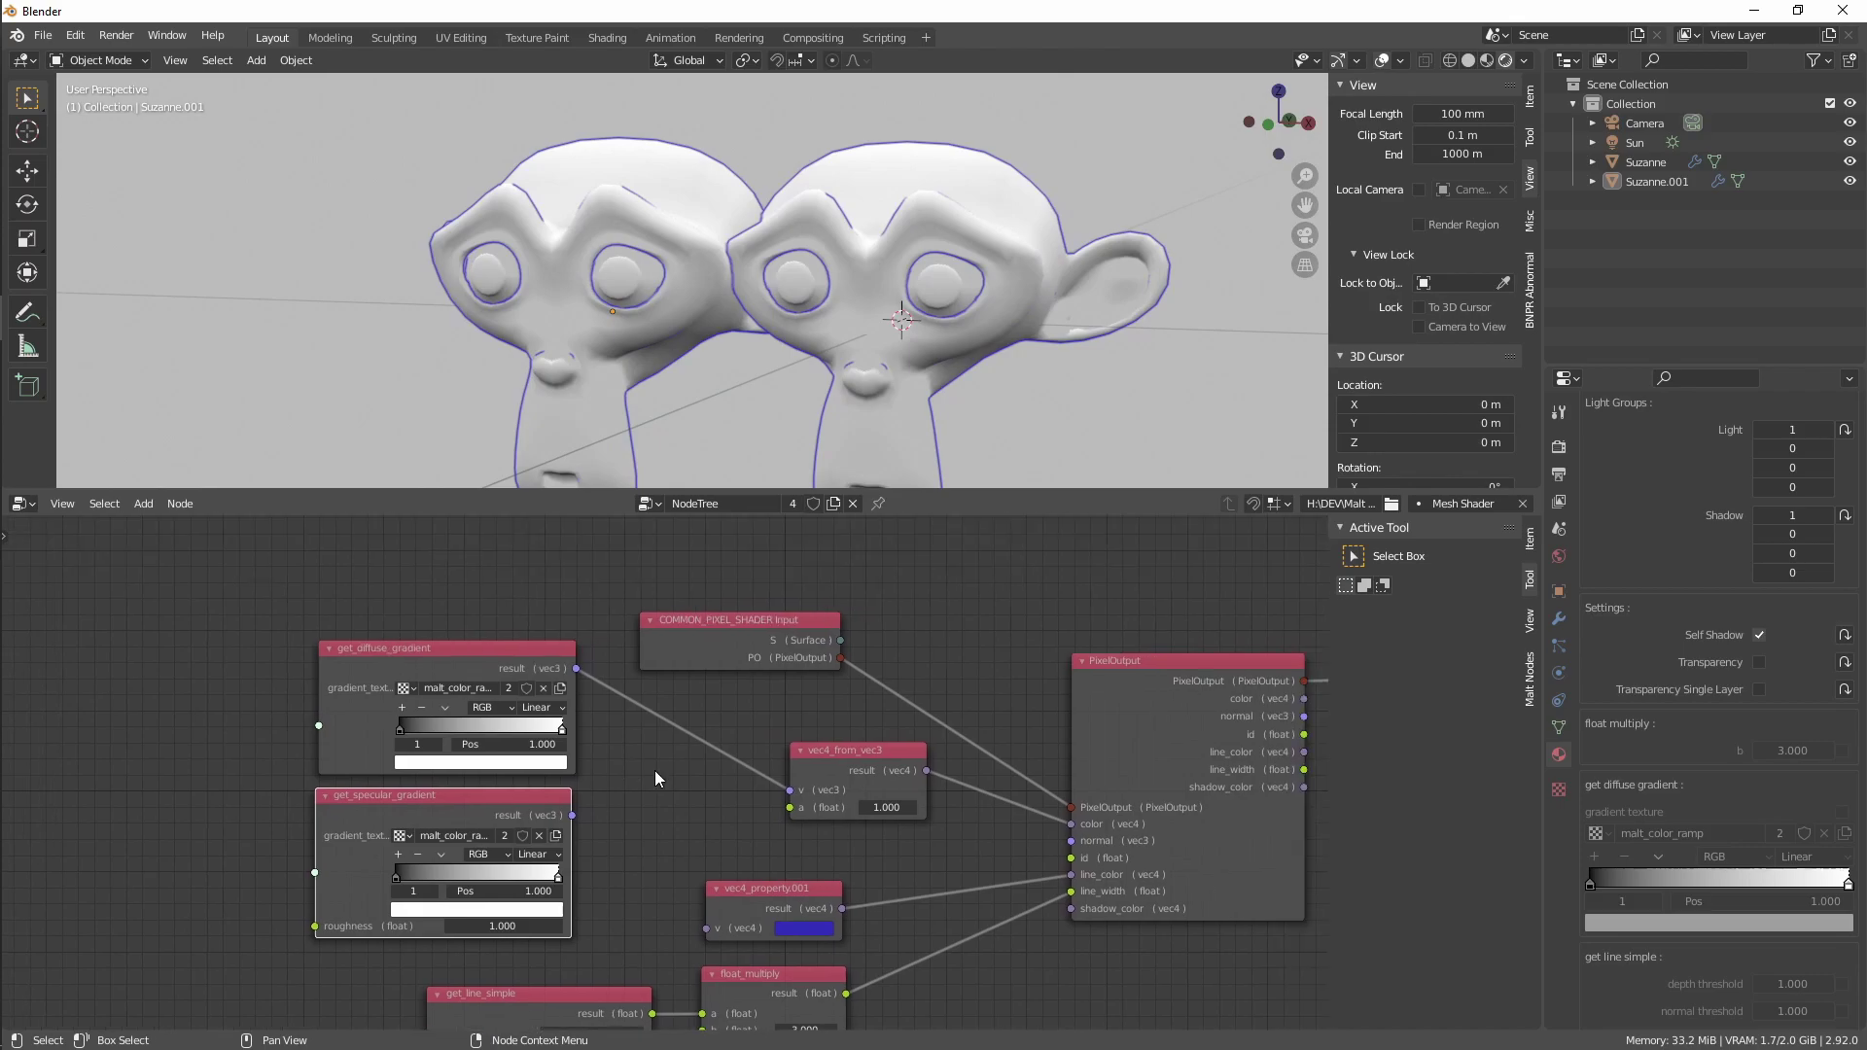
scroll(656, 771, up, 1)
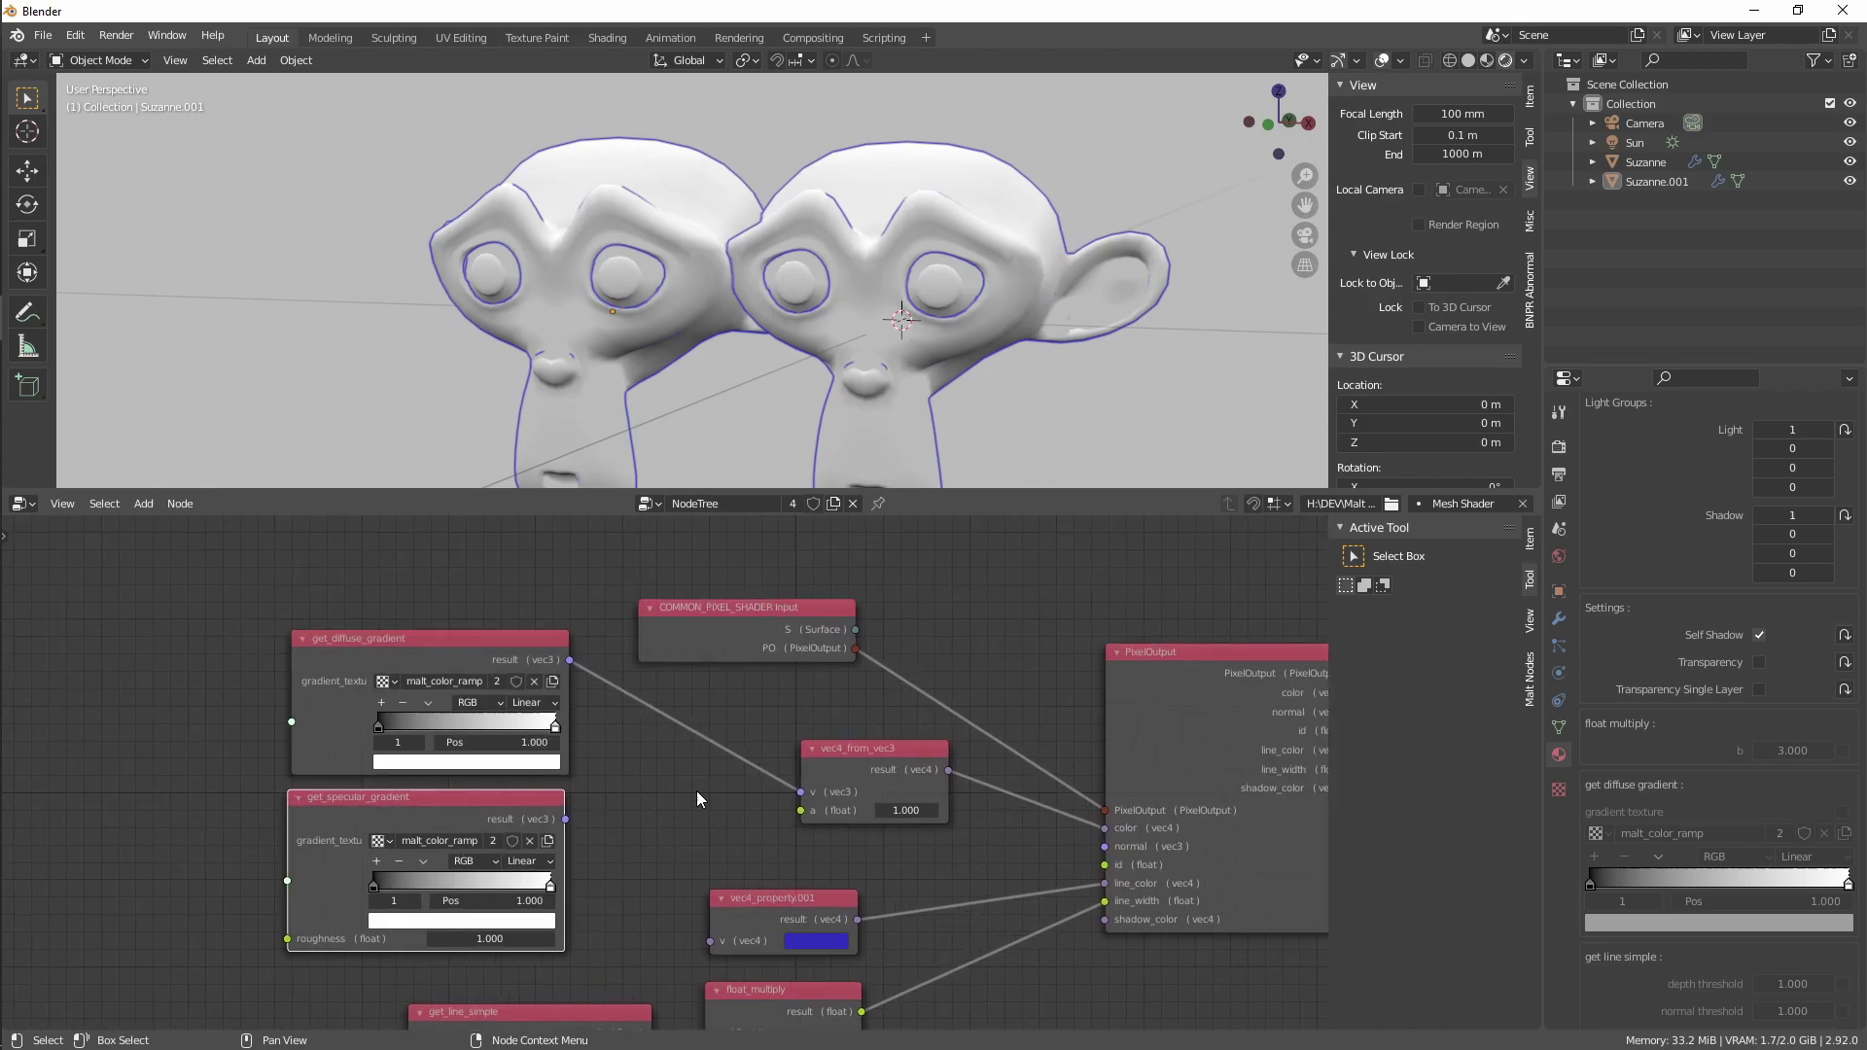
scroll(605, 754, up, 1)
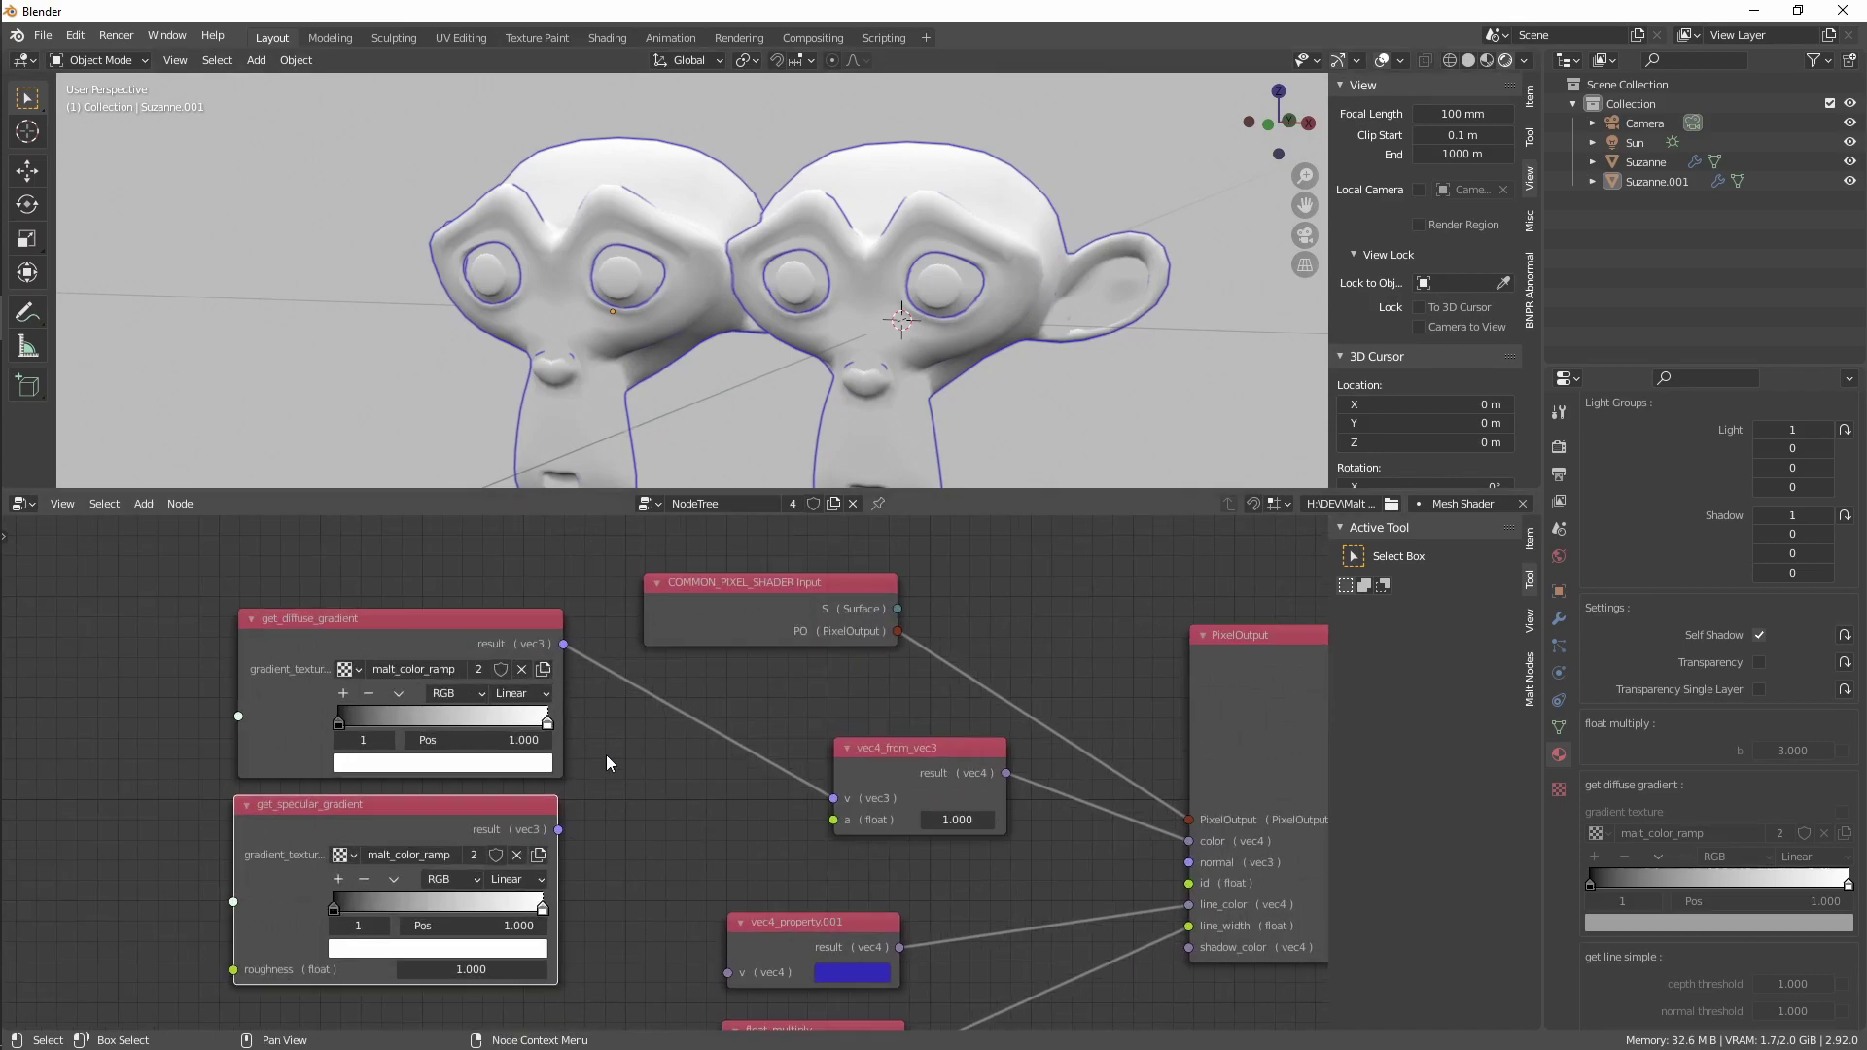
middle_drag(605, 755, 610, 708)
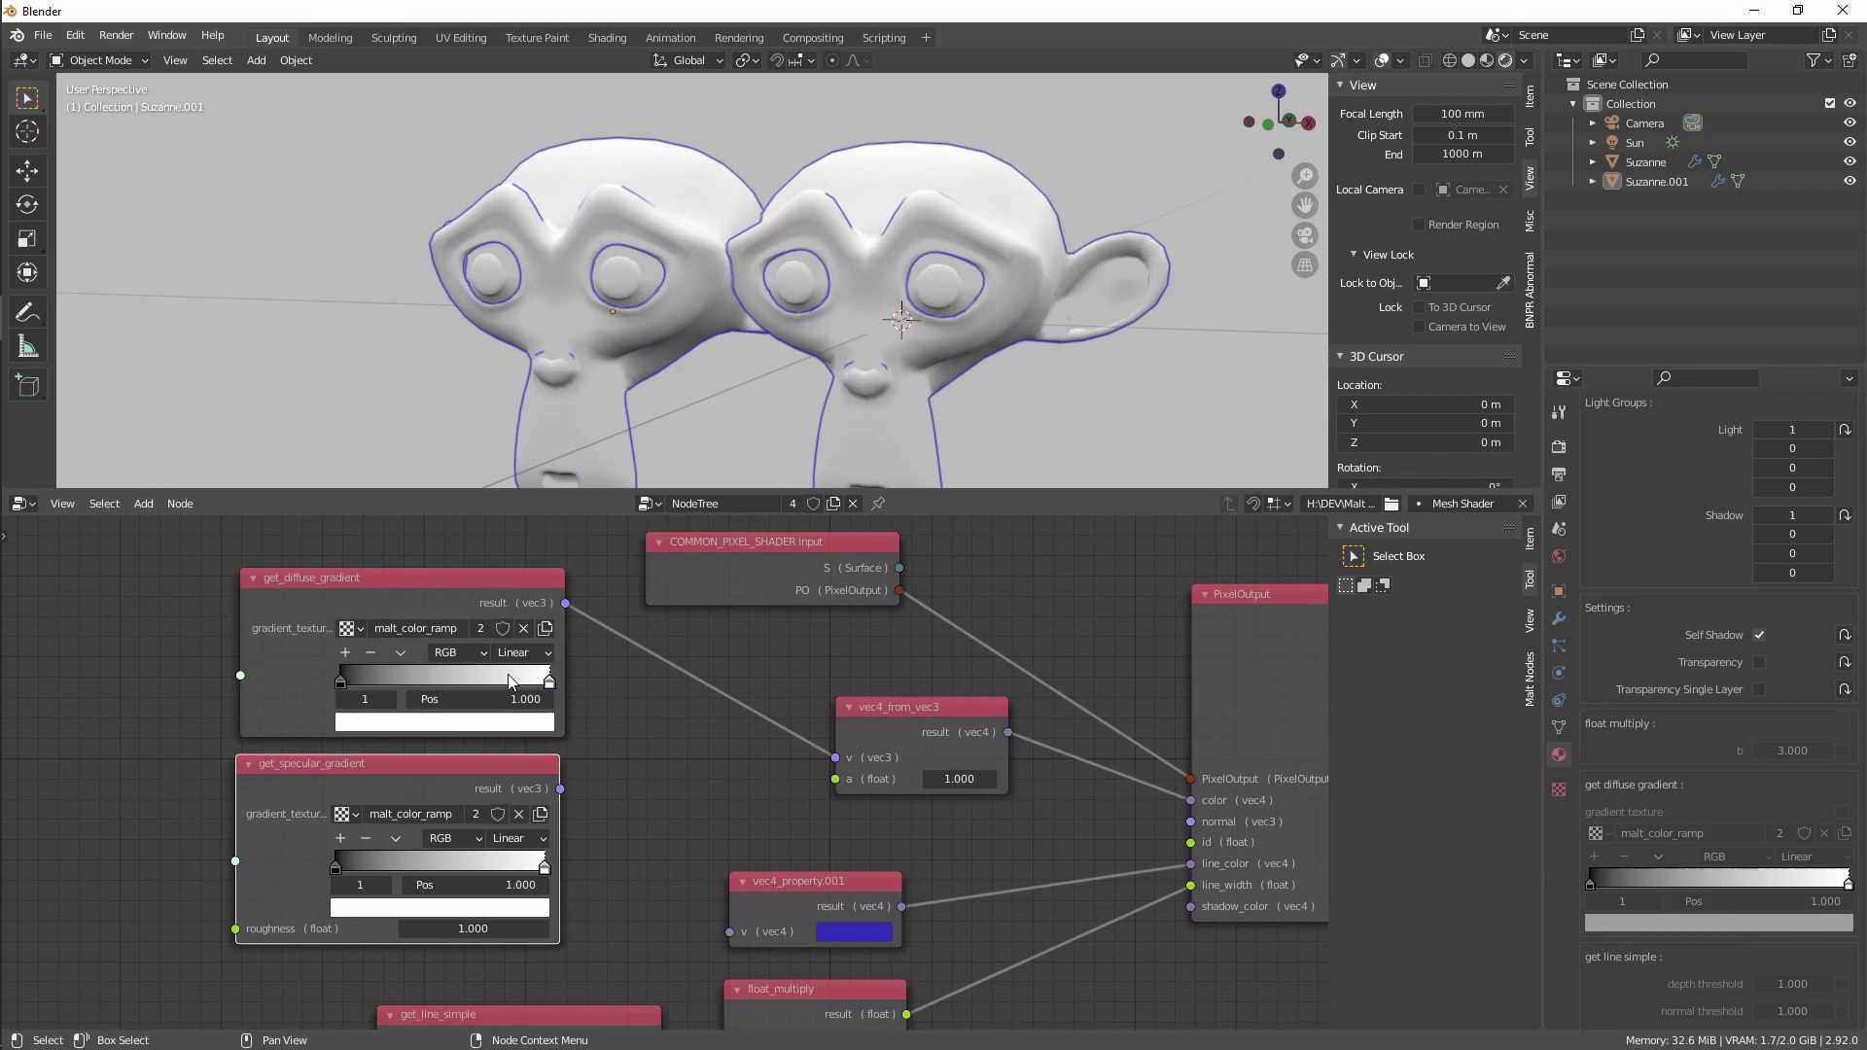
scroll(646, 729, down, 1)
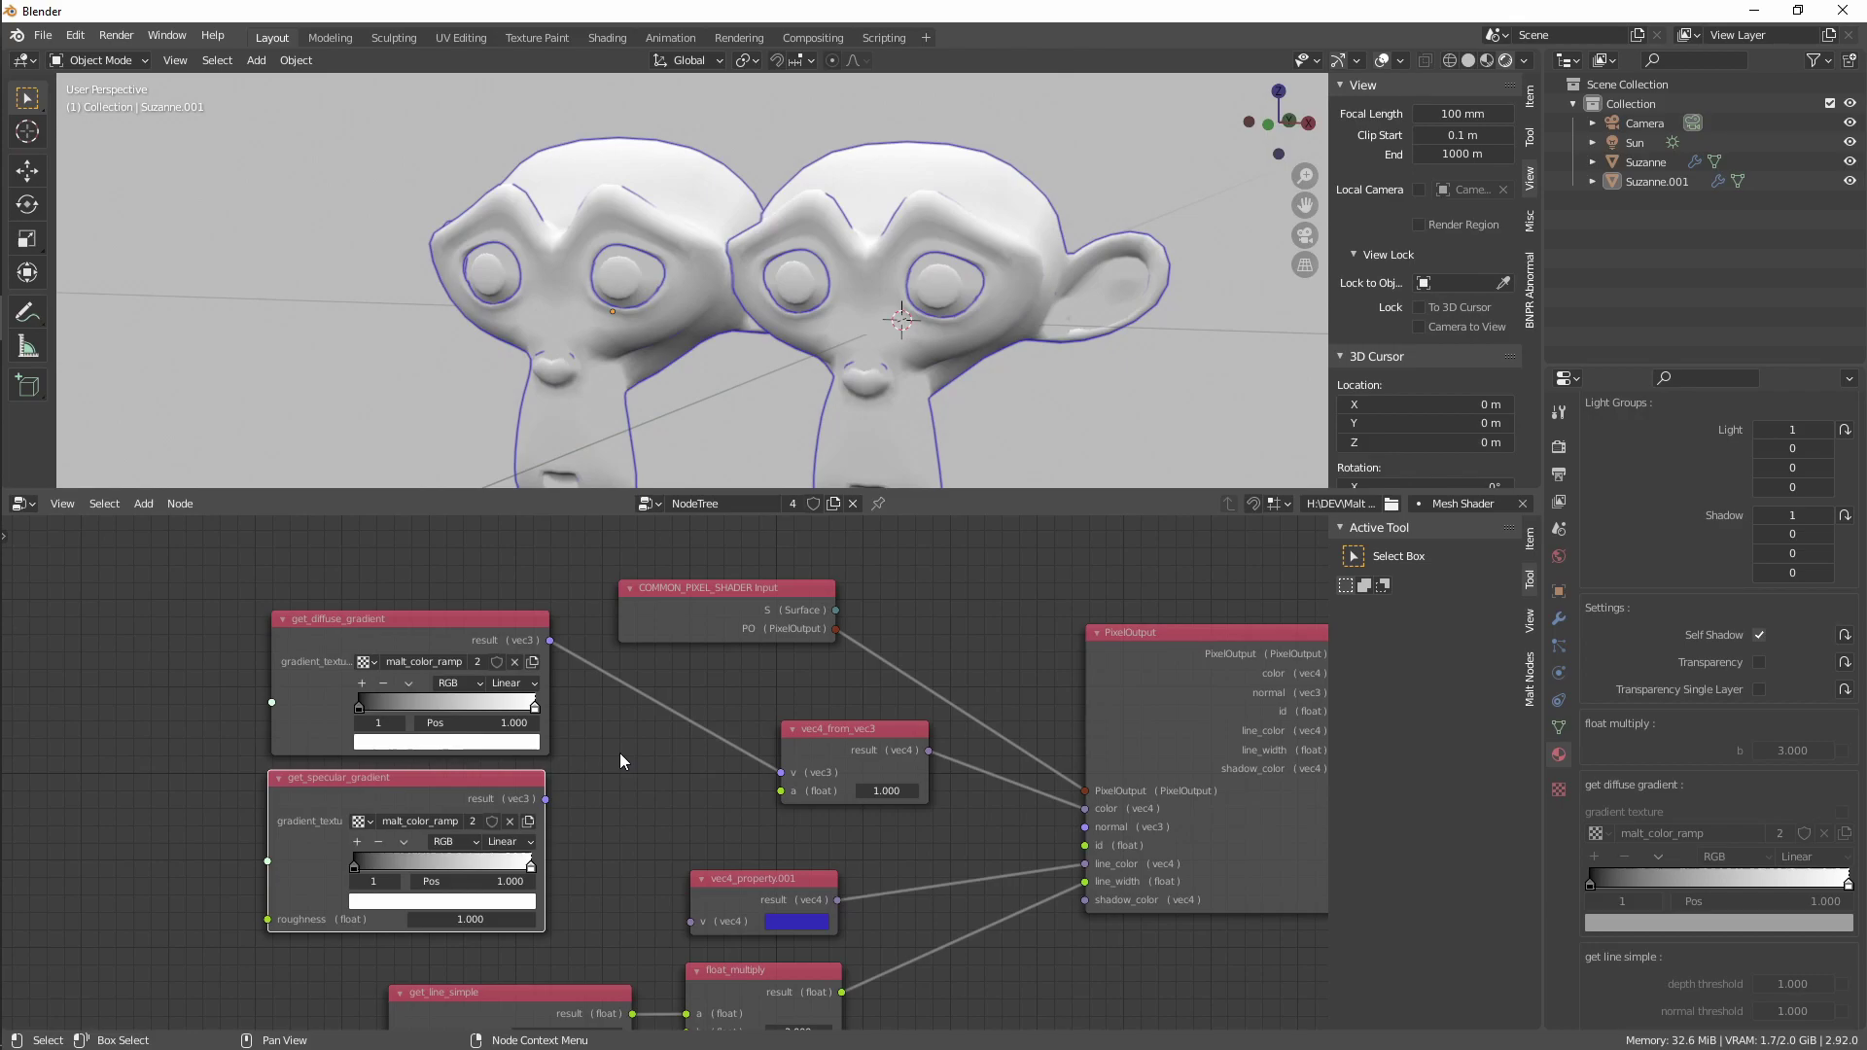
scroll(620, 760, up, 1)
middle_drag(620, 752, 585, 757)
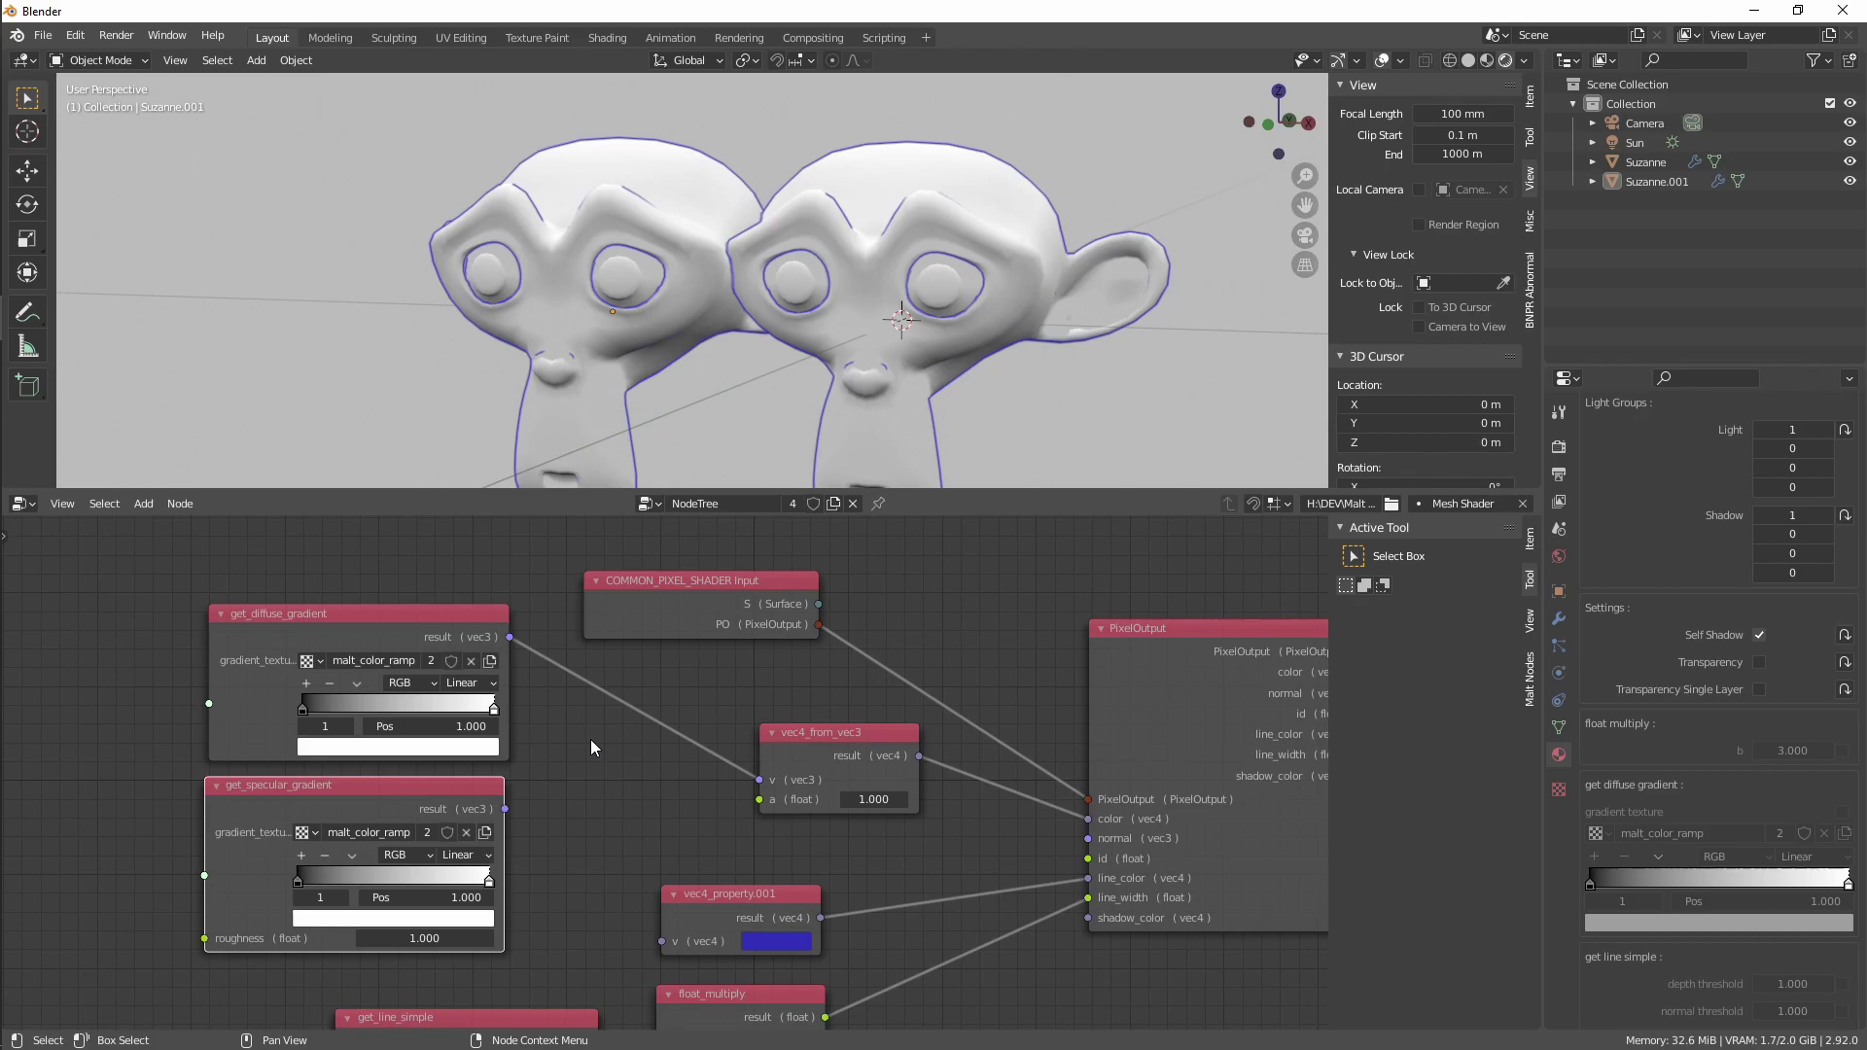
Select both gradient nodes together and move them farther away from vec4_from_vec3
scroll(587, 772, up, 1)
middle_drag(583, 773, 957, 740)
drag(387, 903, 686, 636)
key(g)
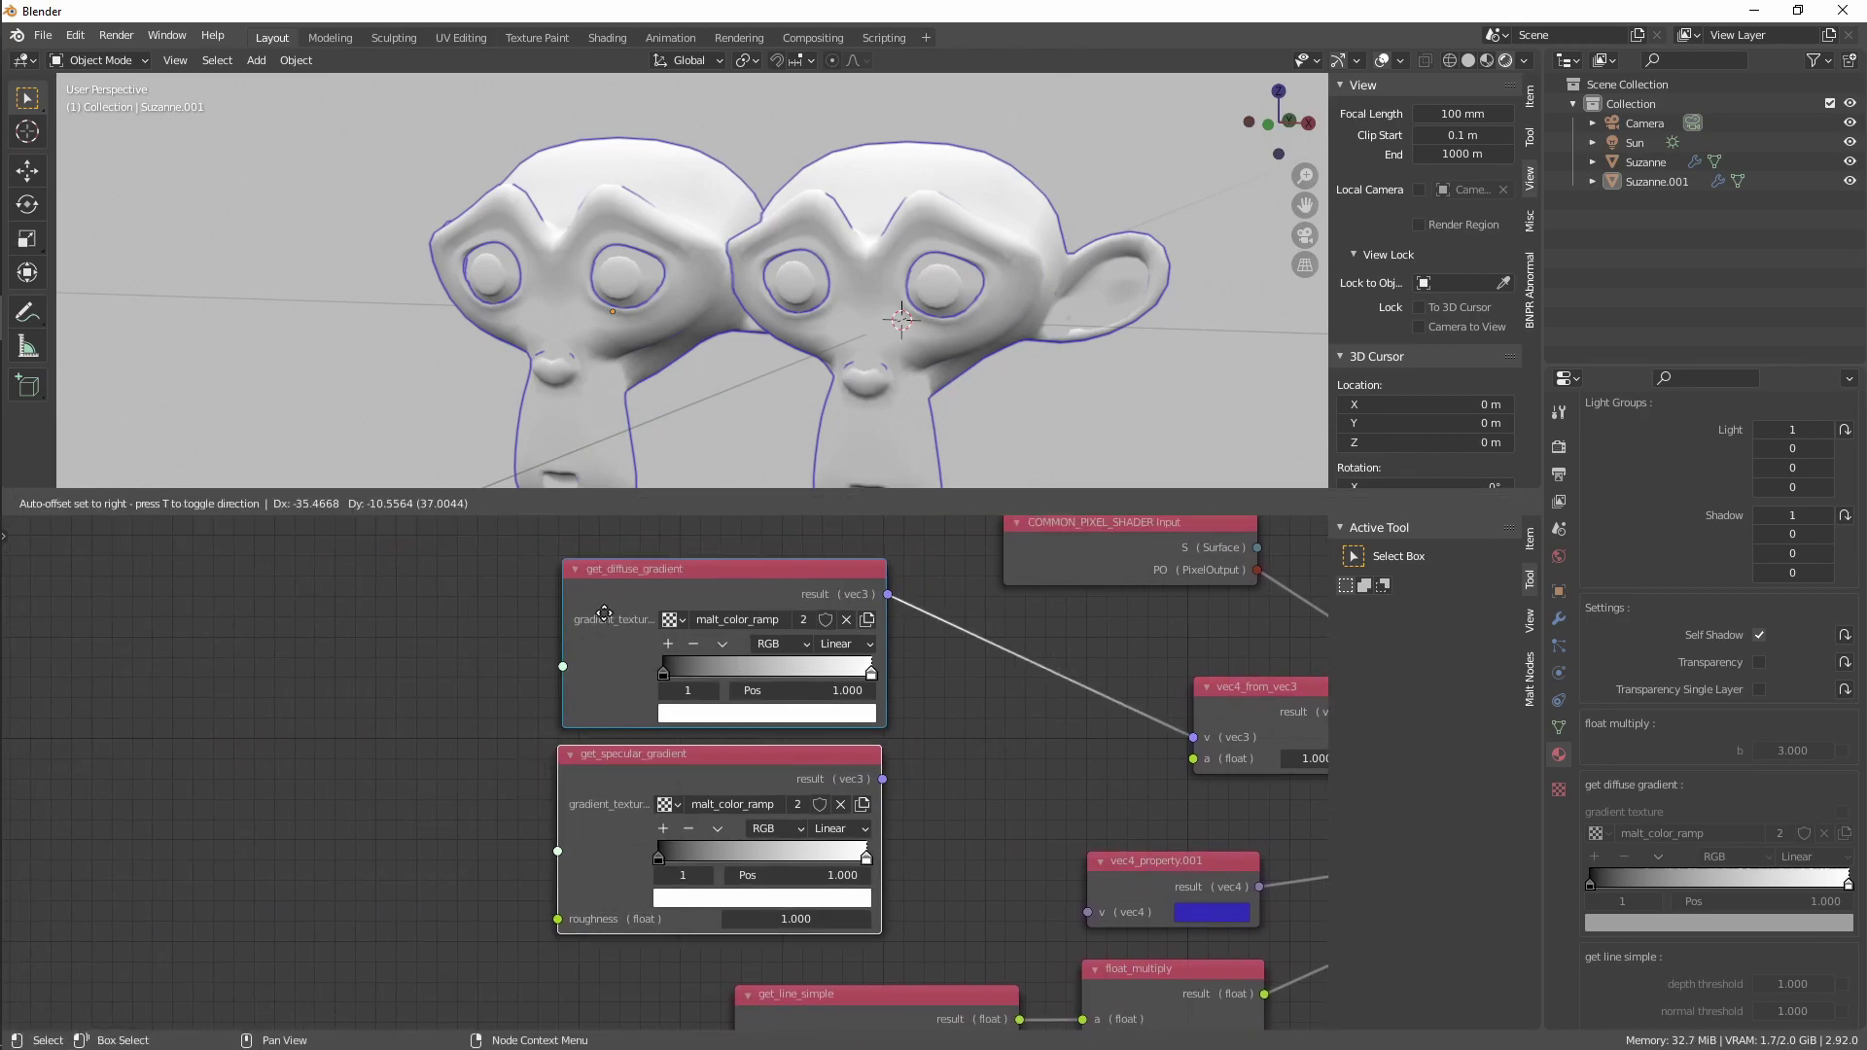
click(433, 623)
Set the end stop of get_diffuse_gradient's ramp to turquoise with H 0.475, S 0.960 and V 1.000
click(627, 725)
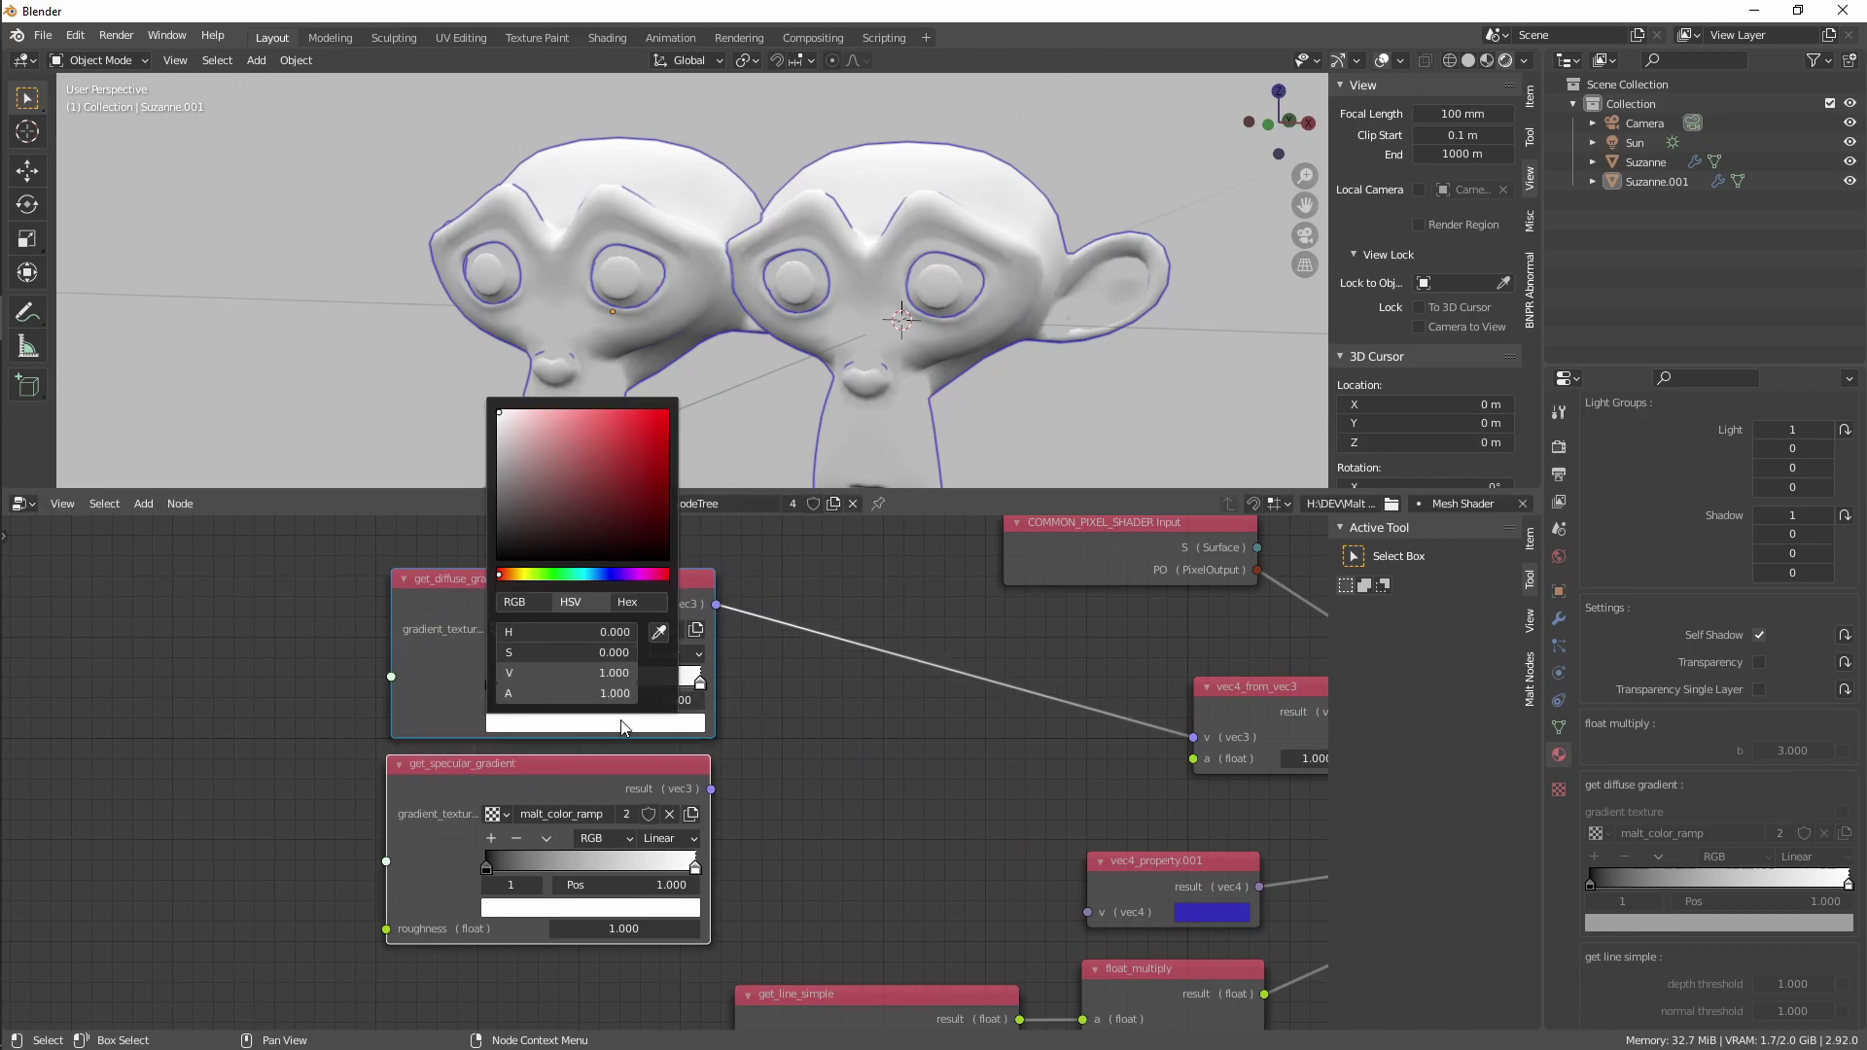
click(579, 574)
drag(587, 445, 630, 378)
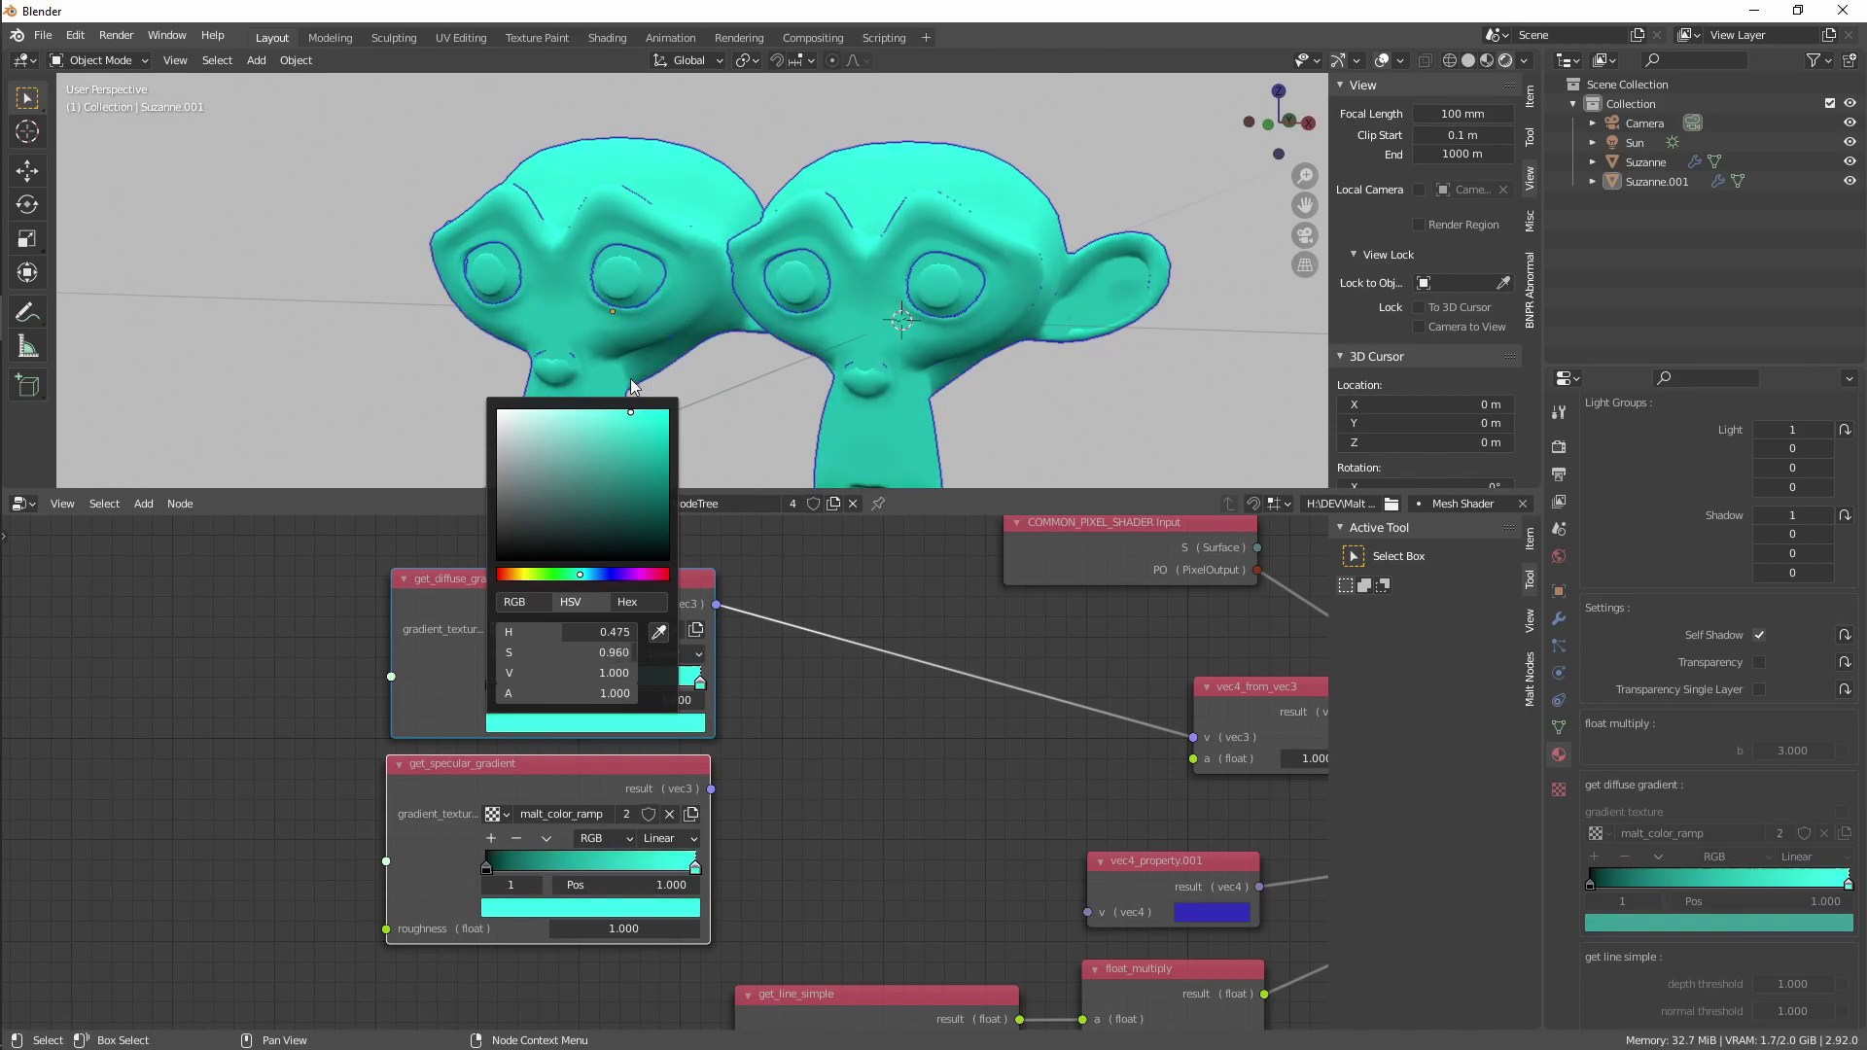
Set the start stop of get_diffuse_gradient's ramp to dark blue with H 0.632, S 0.899 and V 0.117
click(494, 679)
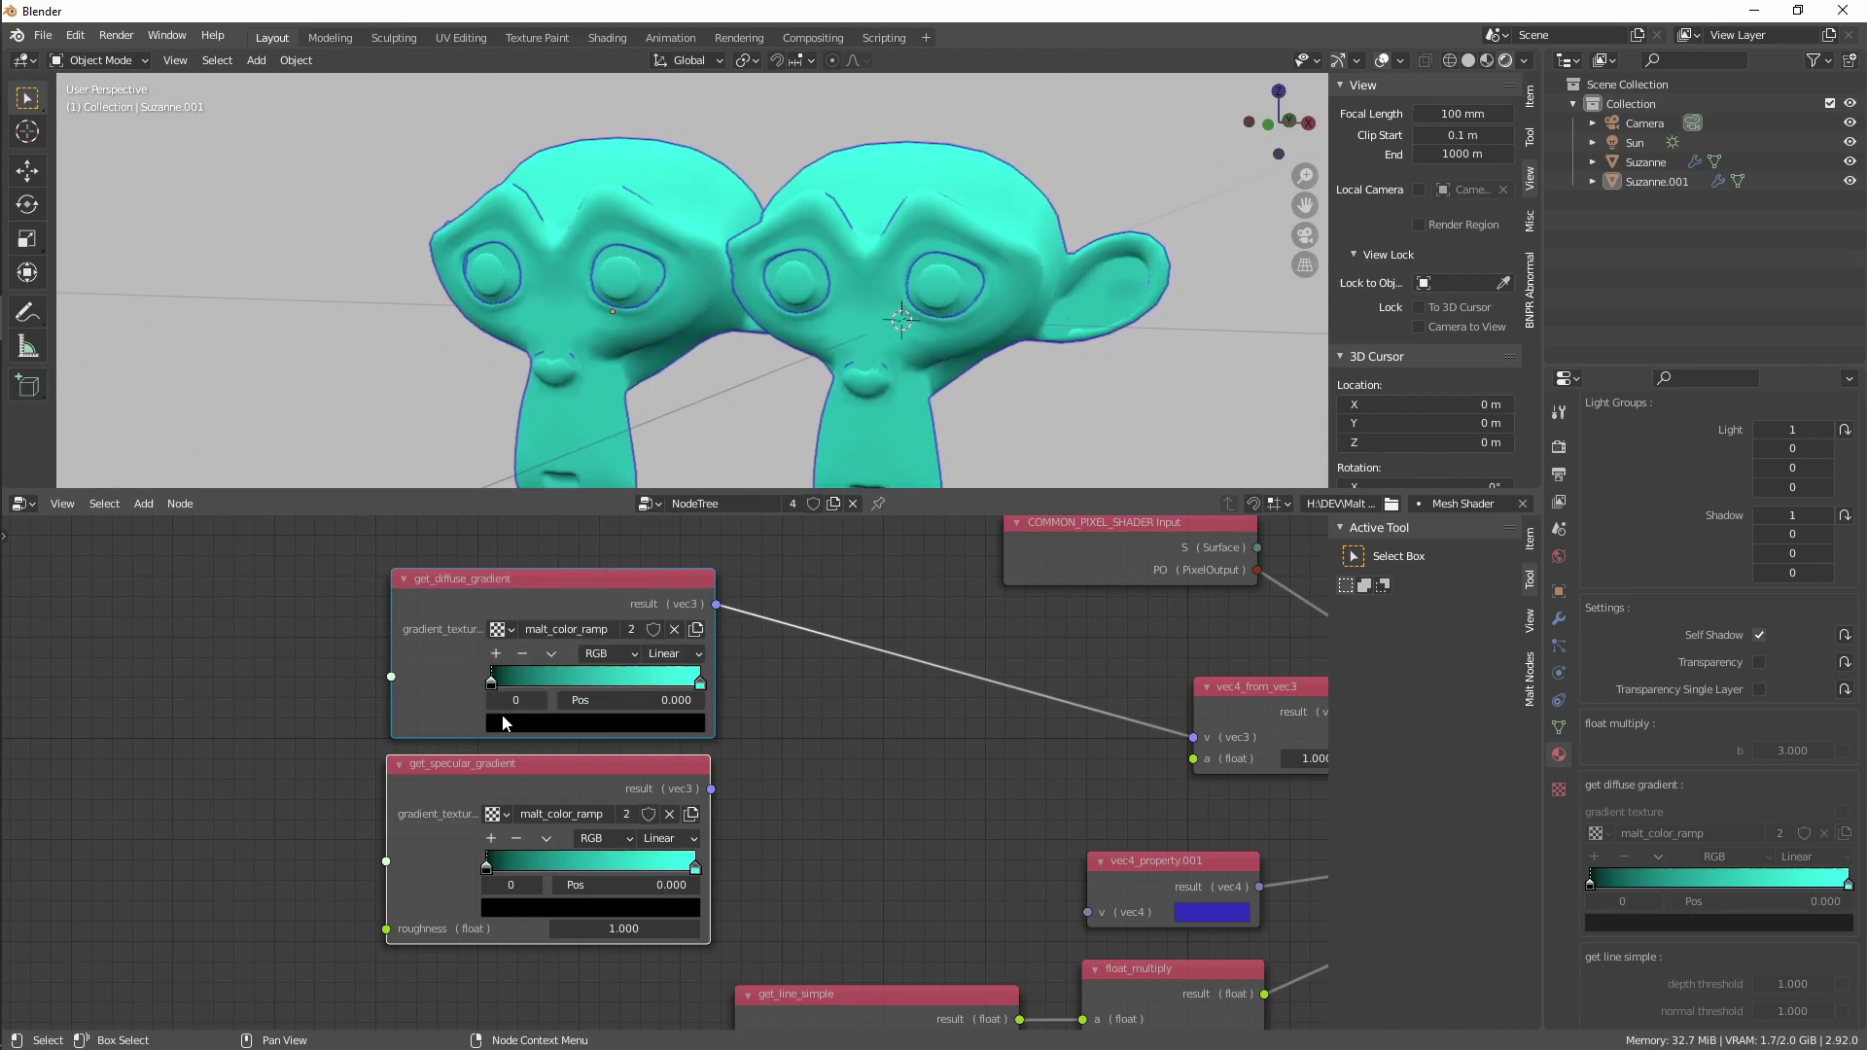
click(503, 723)
click(601, 574)
click(617, 504)
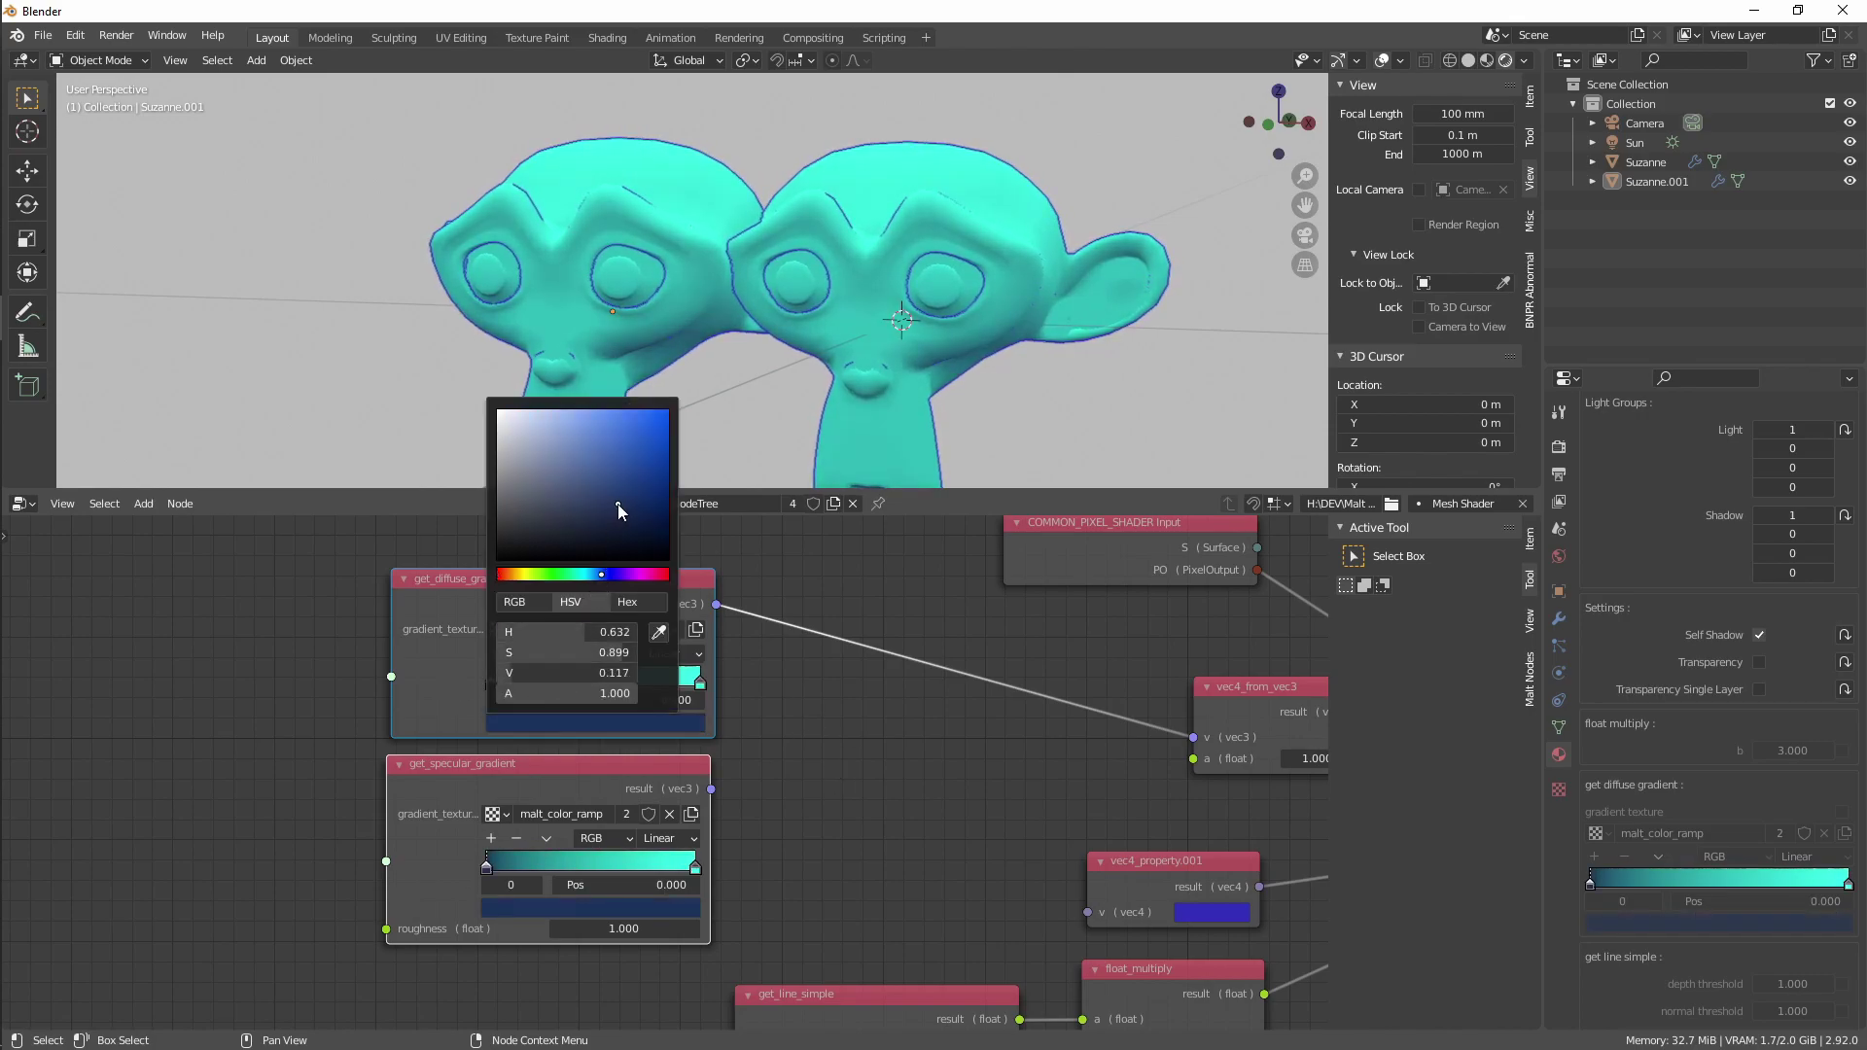
mouse_move(966, 277)
middle_down()
mouse_move(718, 202)
mouse_move(935, 271)
middle_up()
Enable a fake user for the malt_color_ramp texture in get_specular_gradient
middle_drag(846, 759, 743, 740)
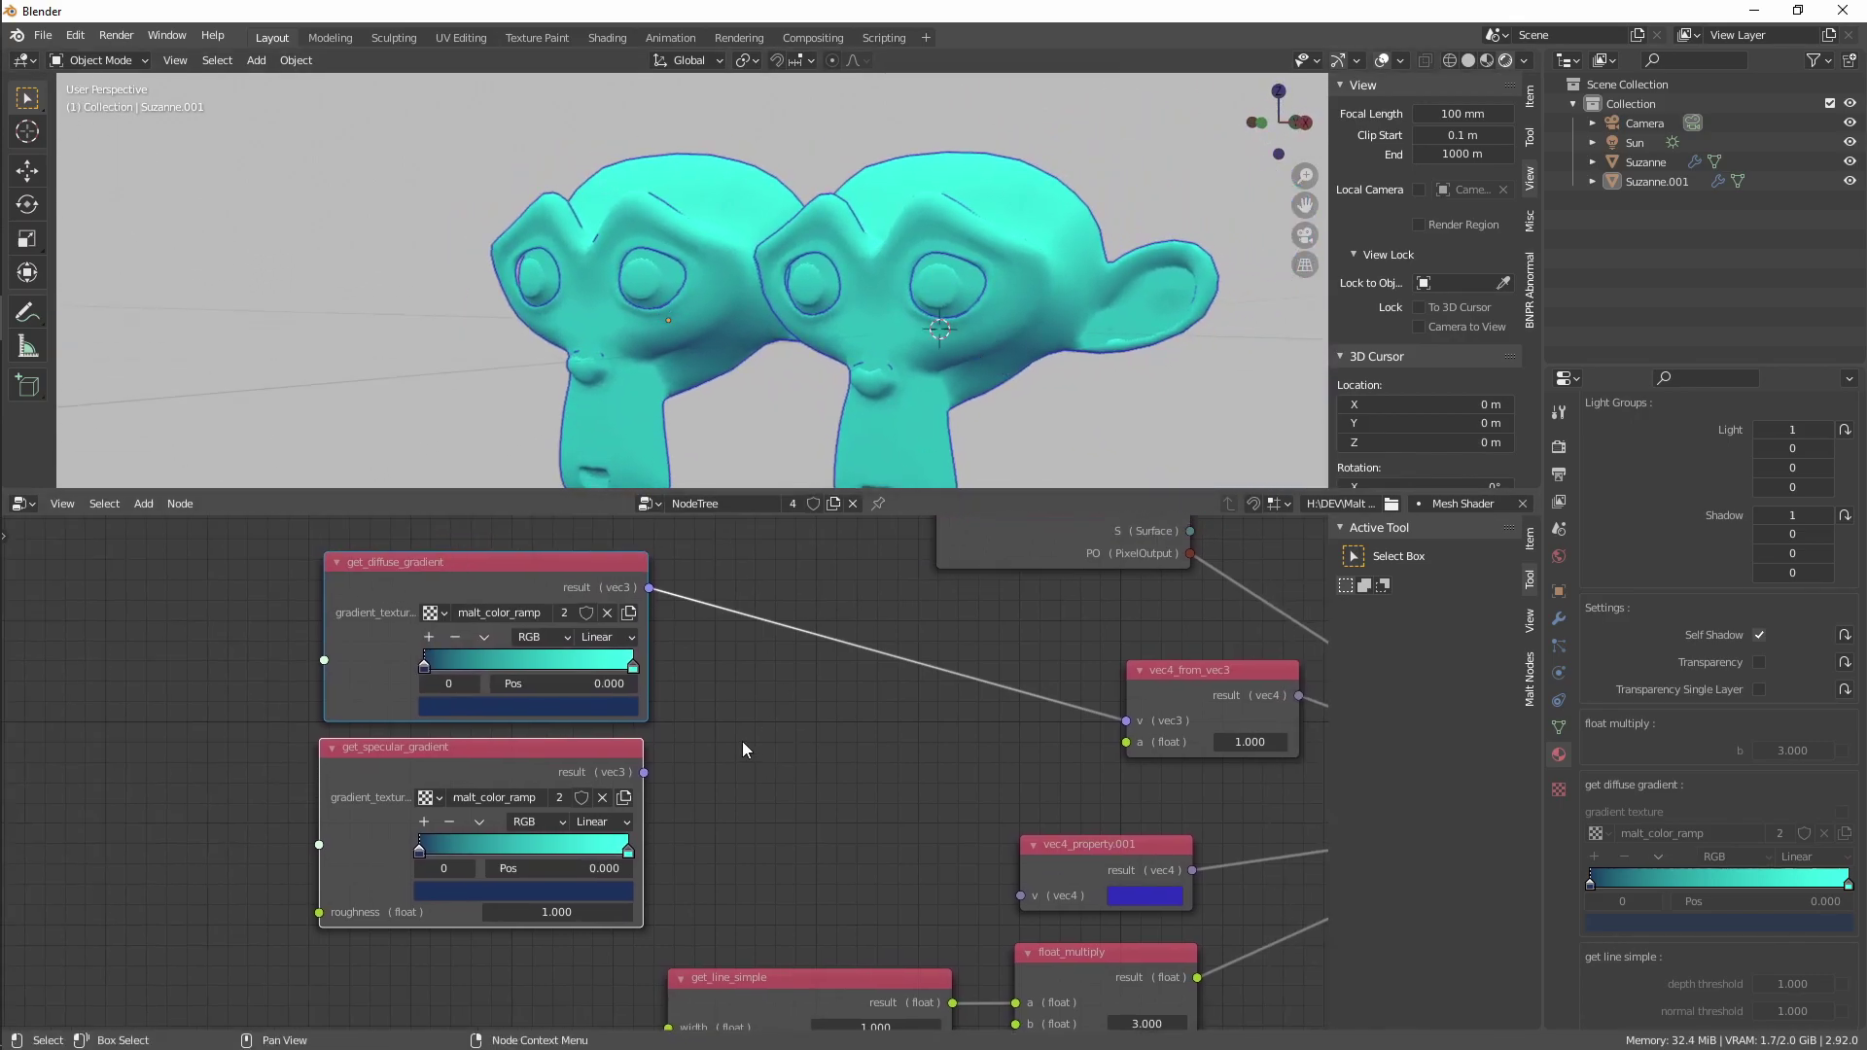
click(582, 798)
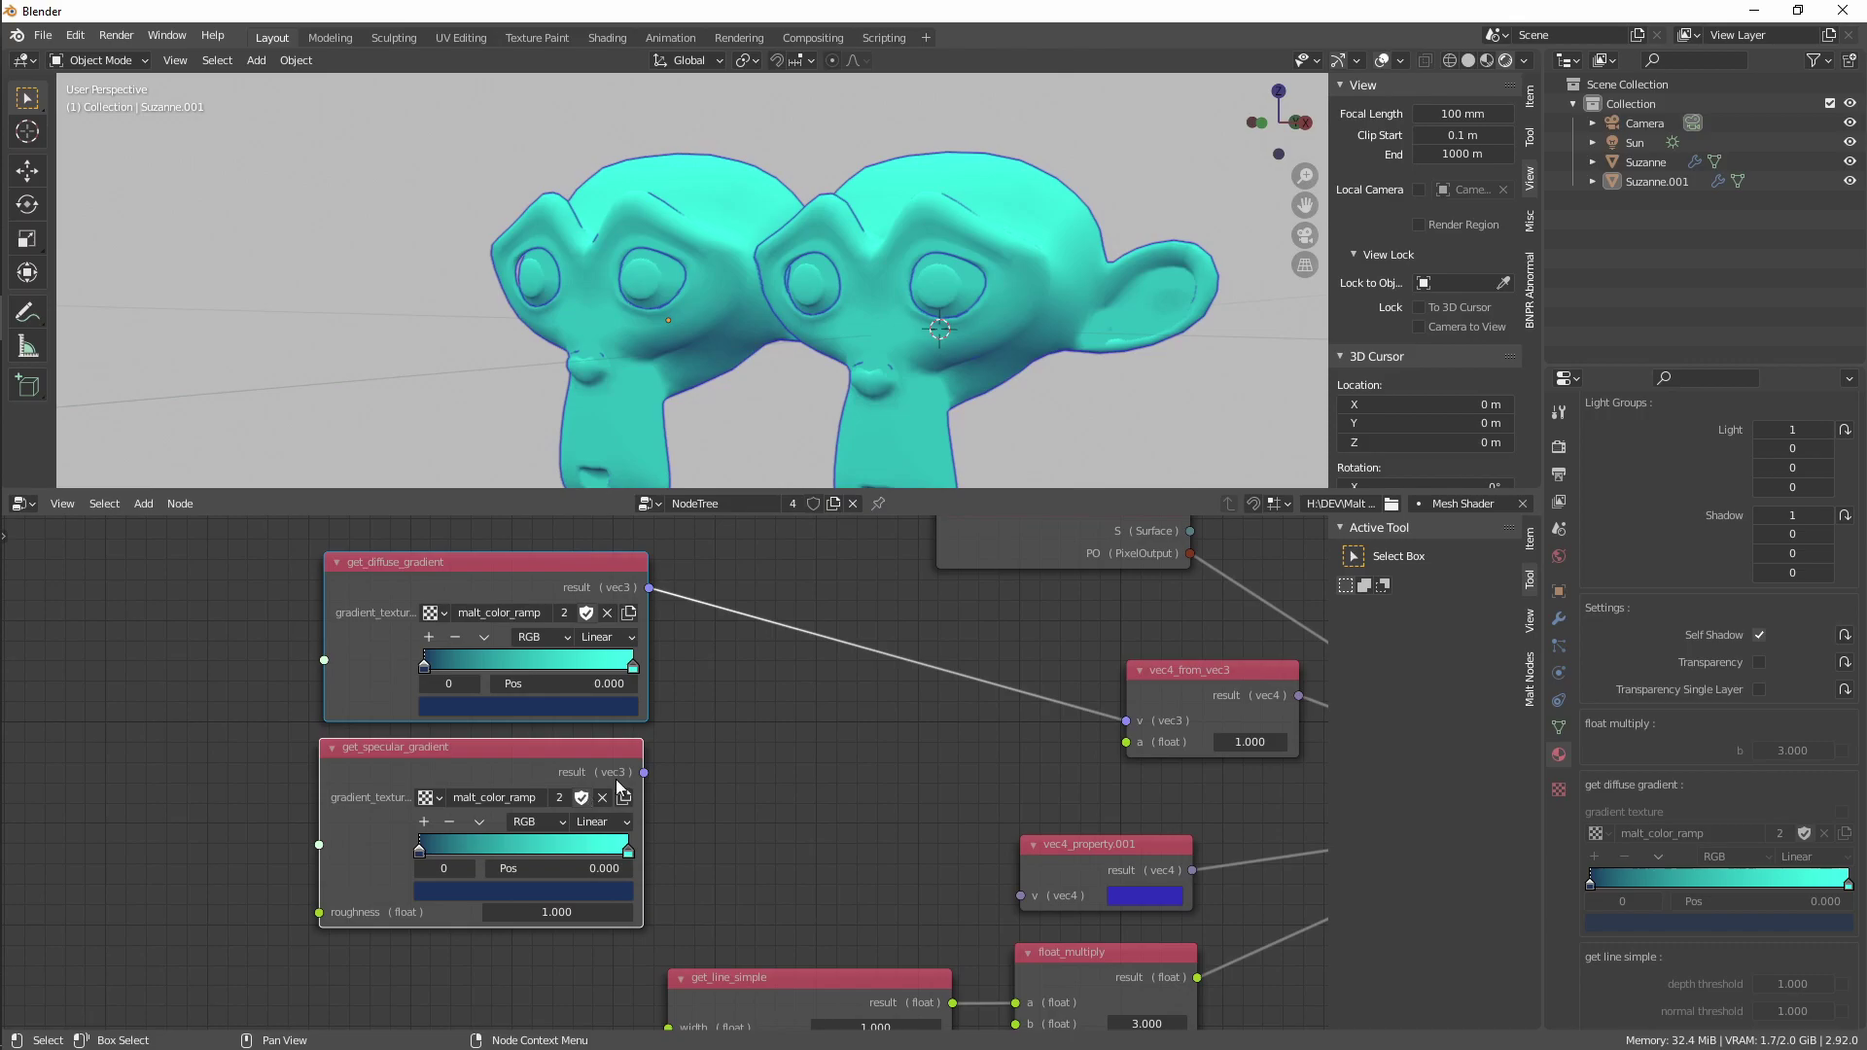
click(628, 852)
click(581, 893)
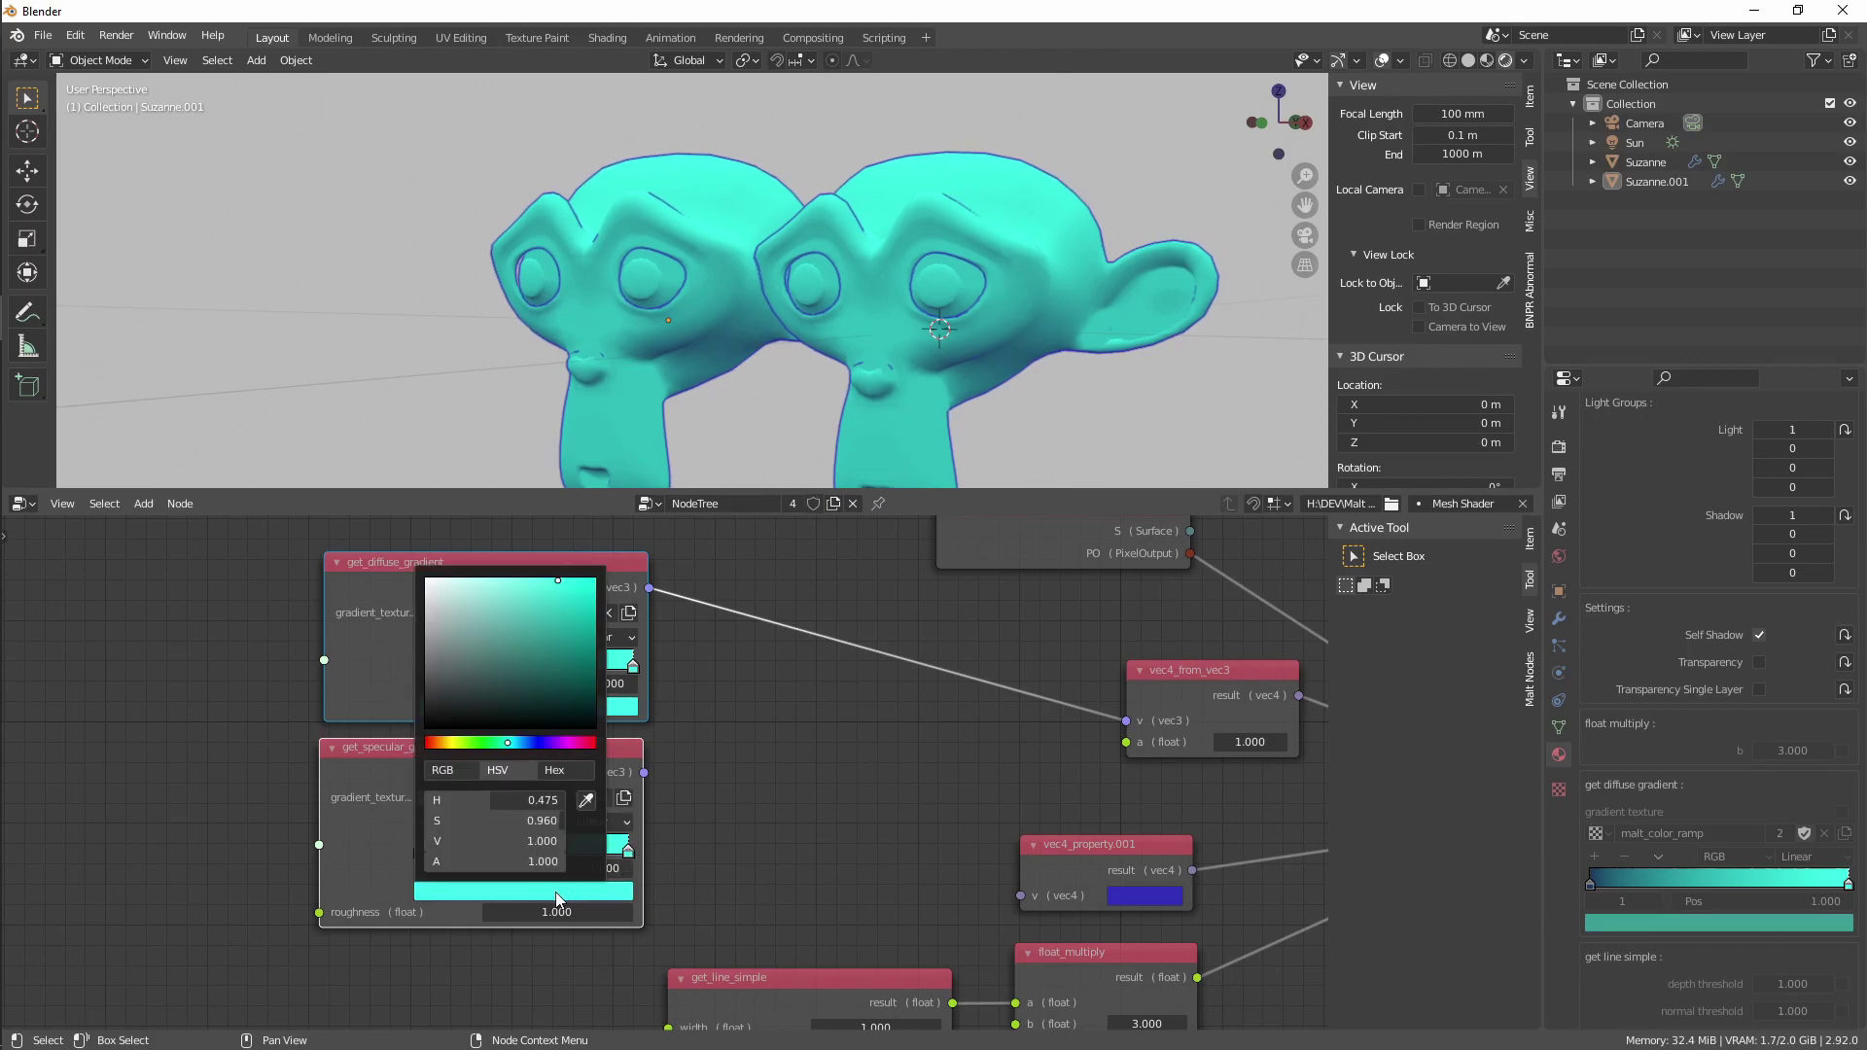
drag(579, 743, 588, 745)
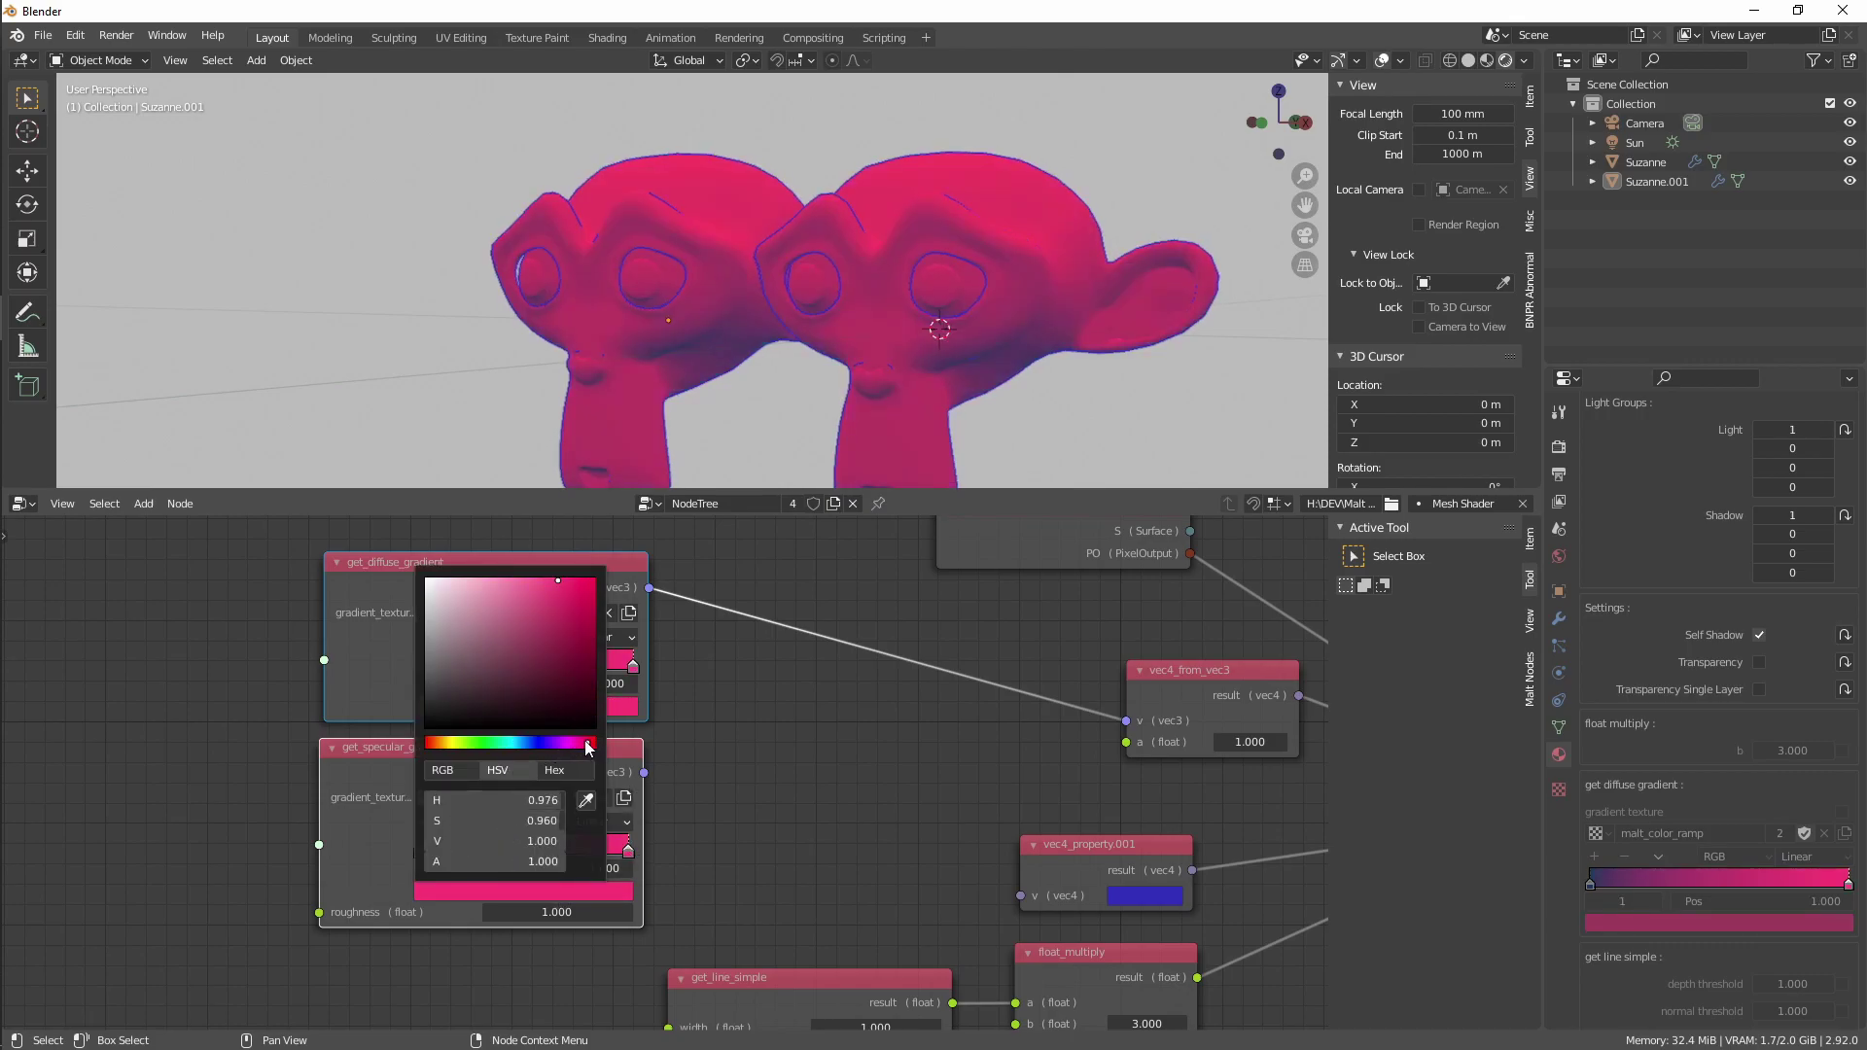
key(Escape)
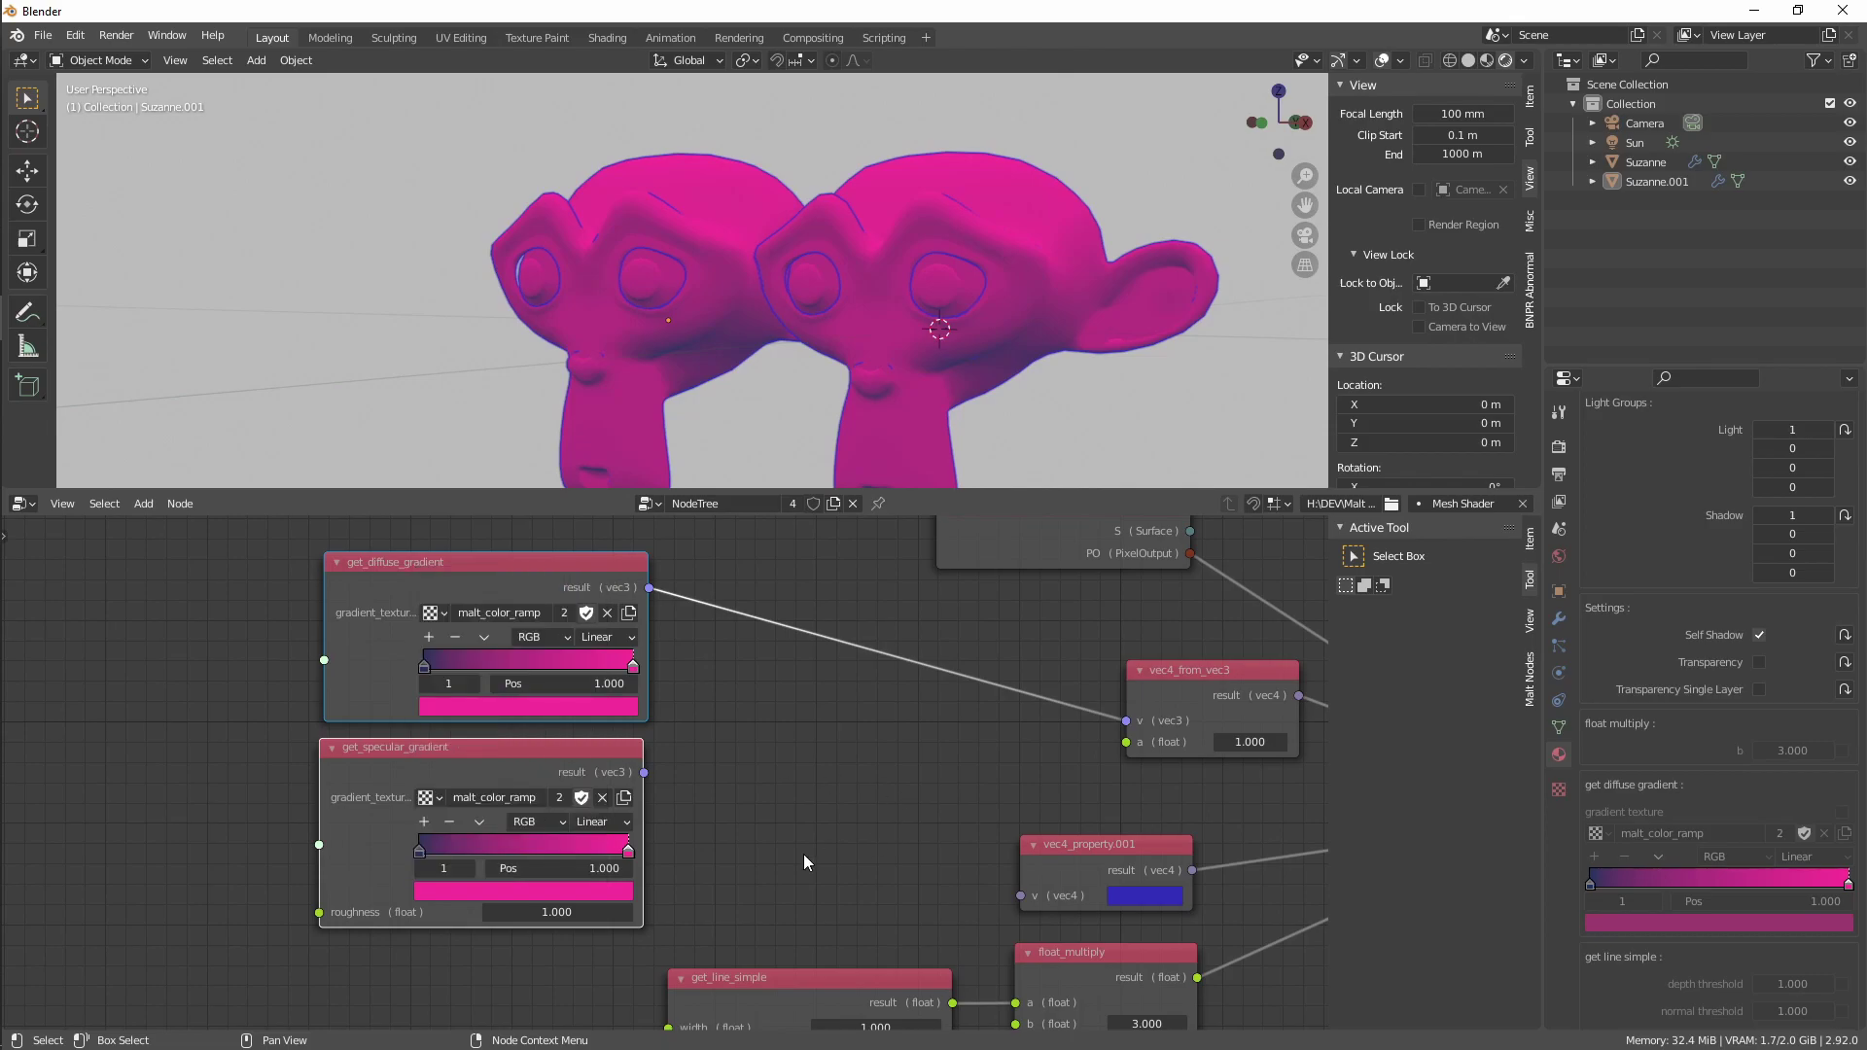
Make get_specular_gradient's ramp a single-user copy and set its end stop to pink with H 0.963, S 0.960 and V 1.000
click(560, 798)
middle_drag(686, 843, 777, 806)
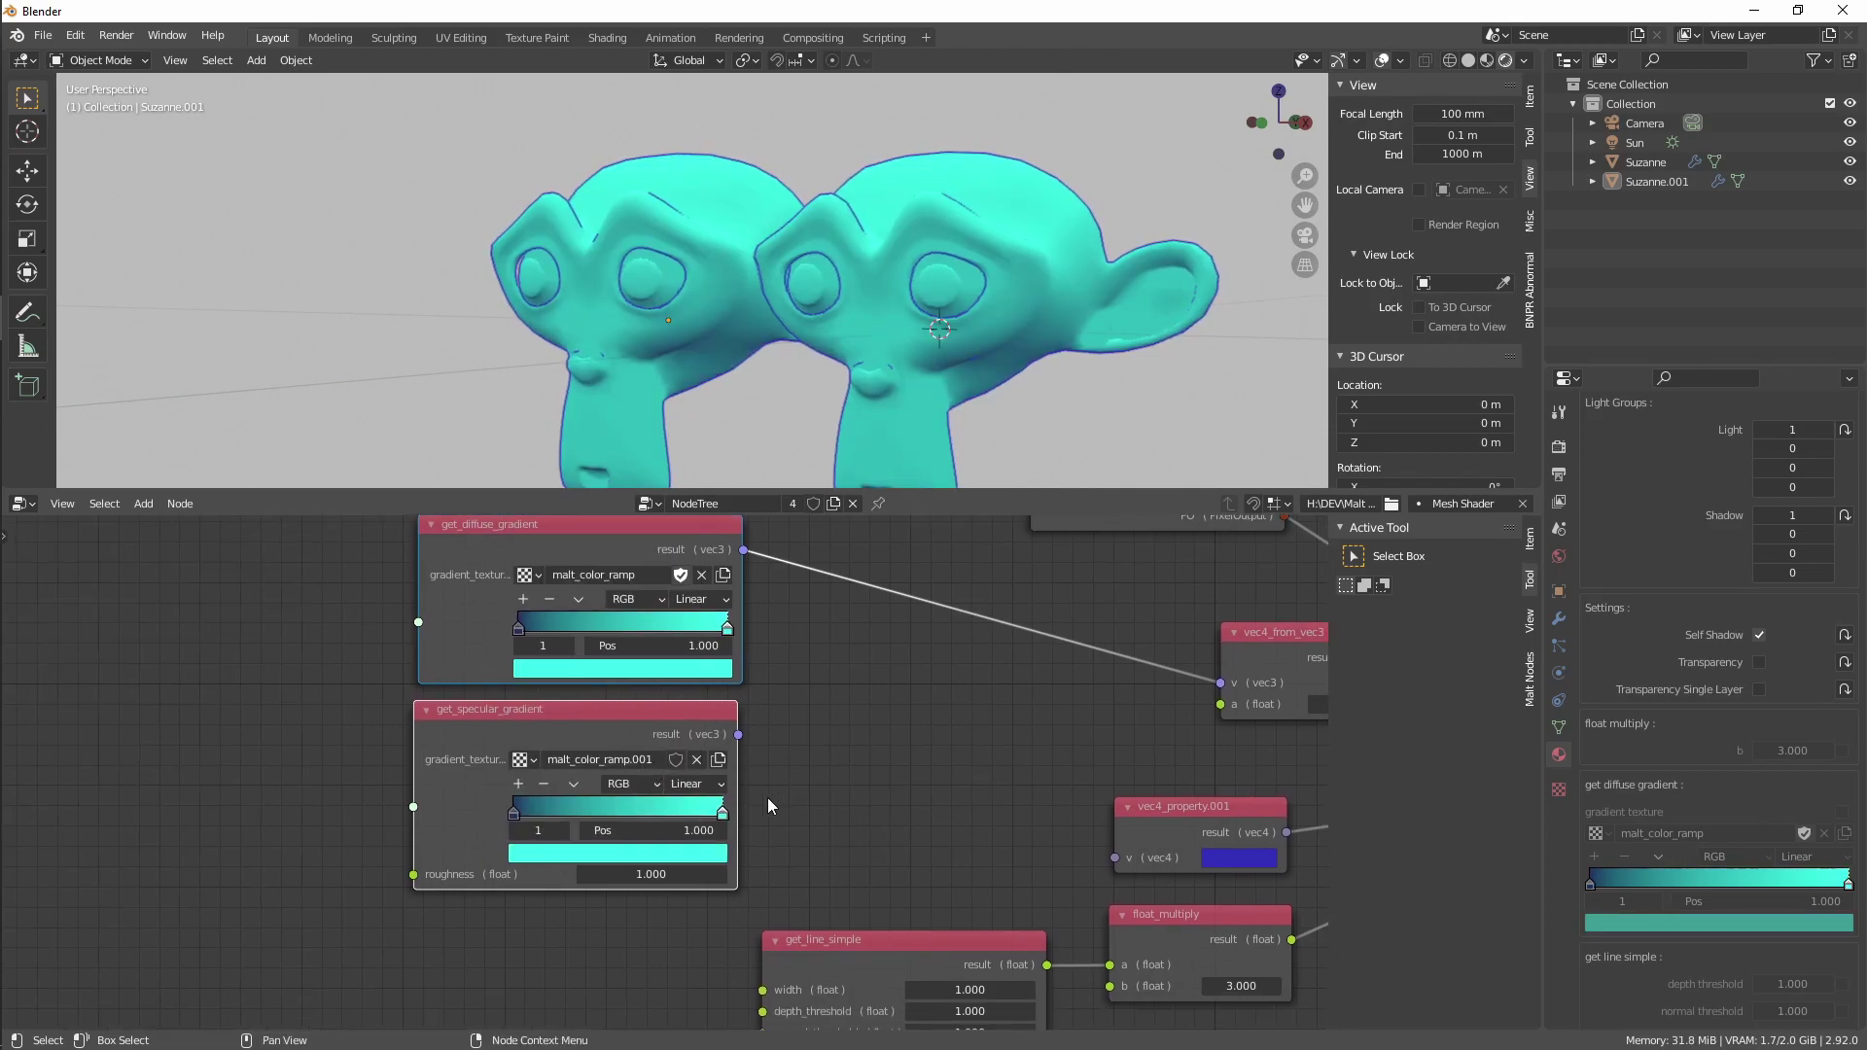
click(688, 854)
click(724, 820)
click(680, 856)
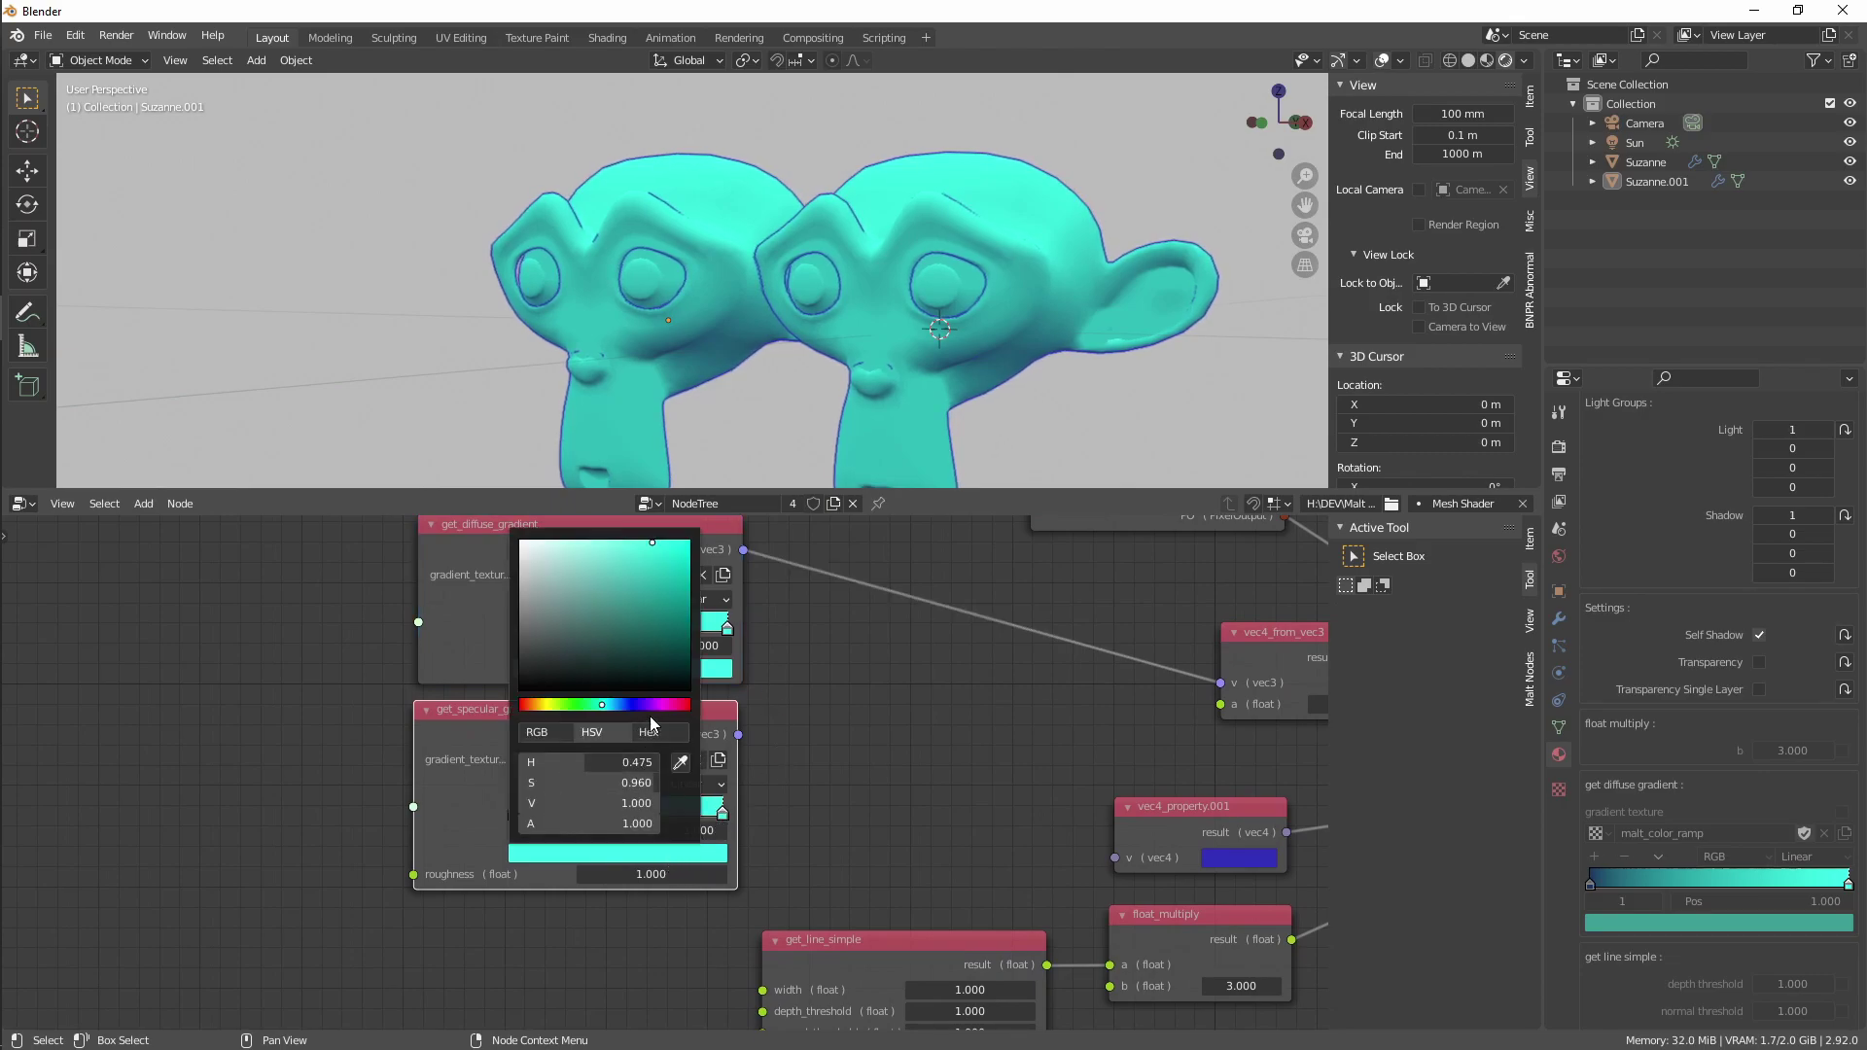
click(679, 703)
Set the start stop of get_specular_gradient's ramp to black
click(528, 812)
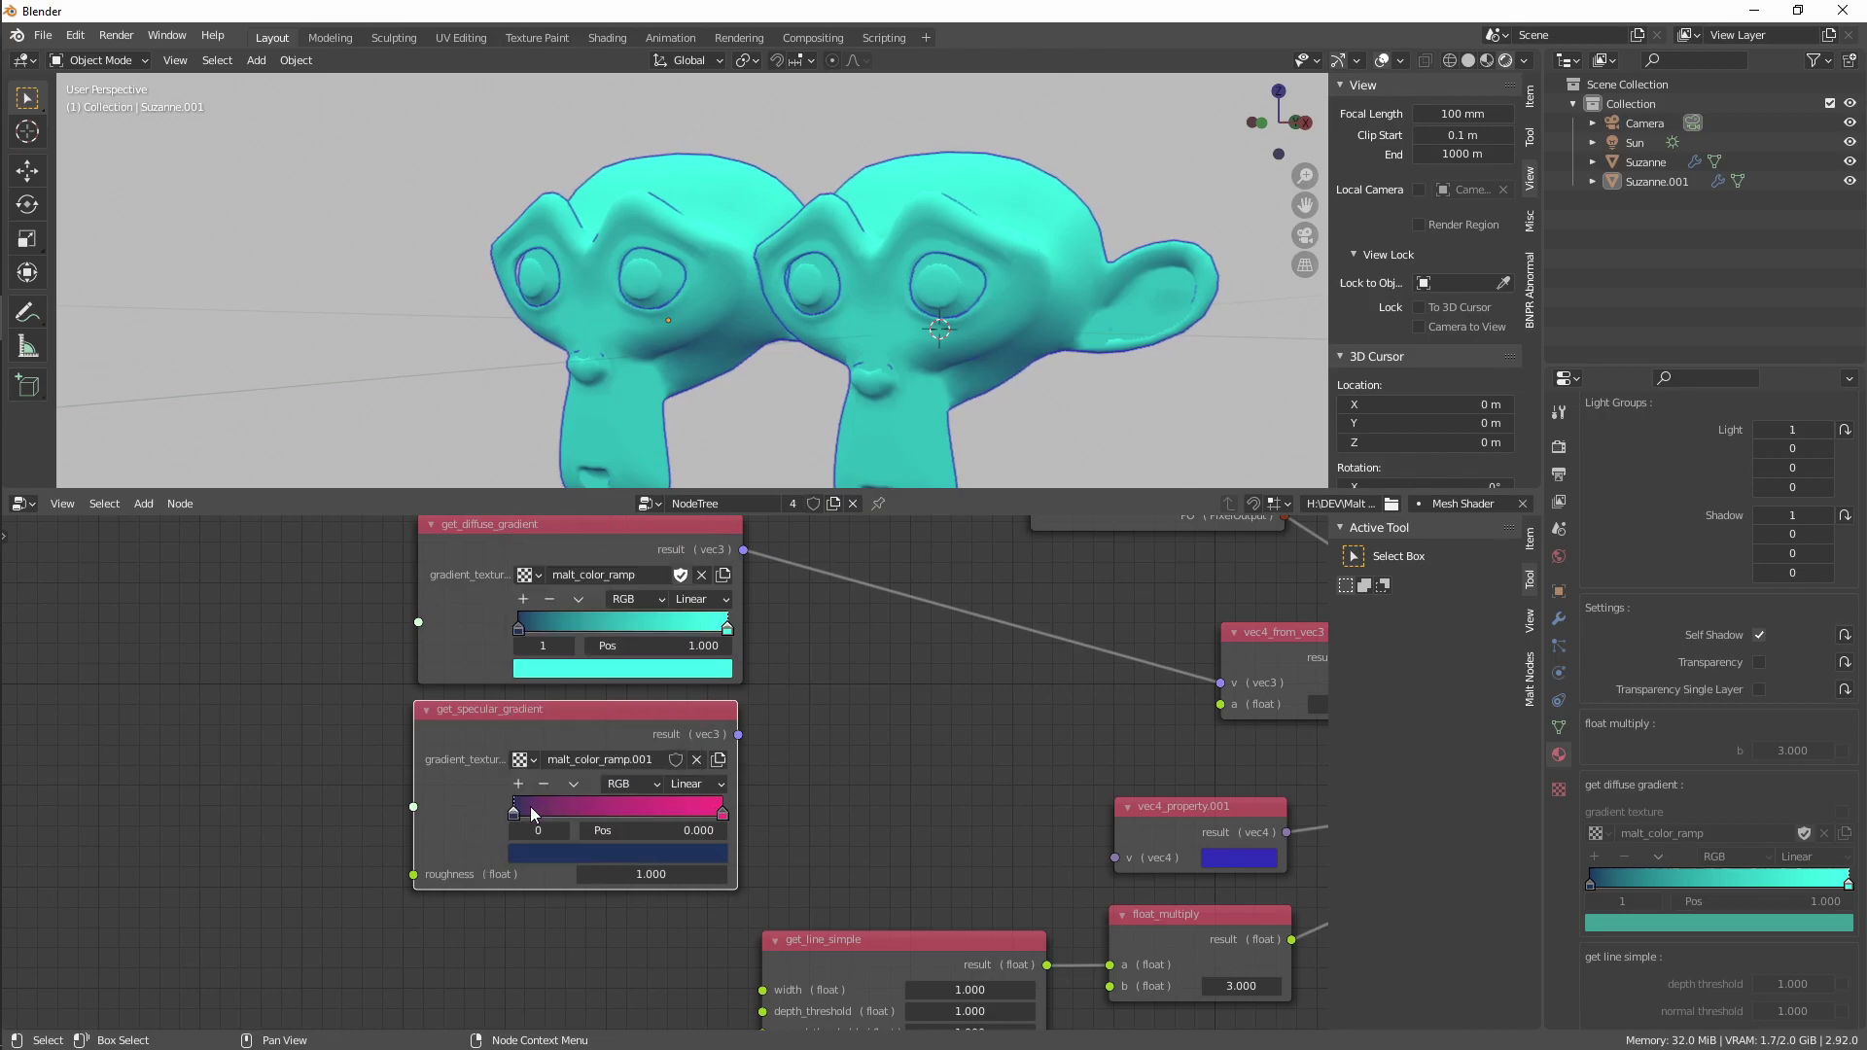
click(527, 853)
click(543, 687)
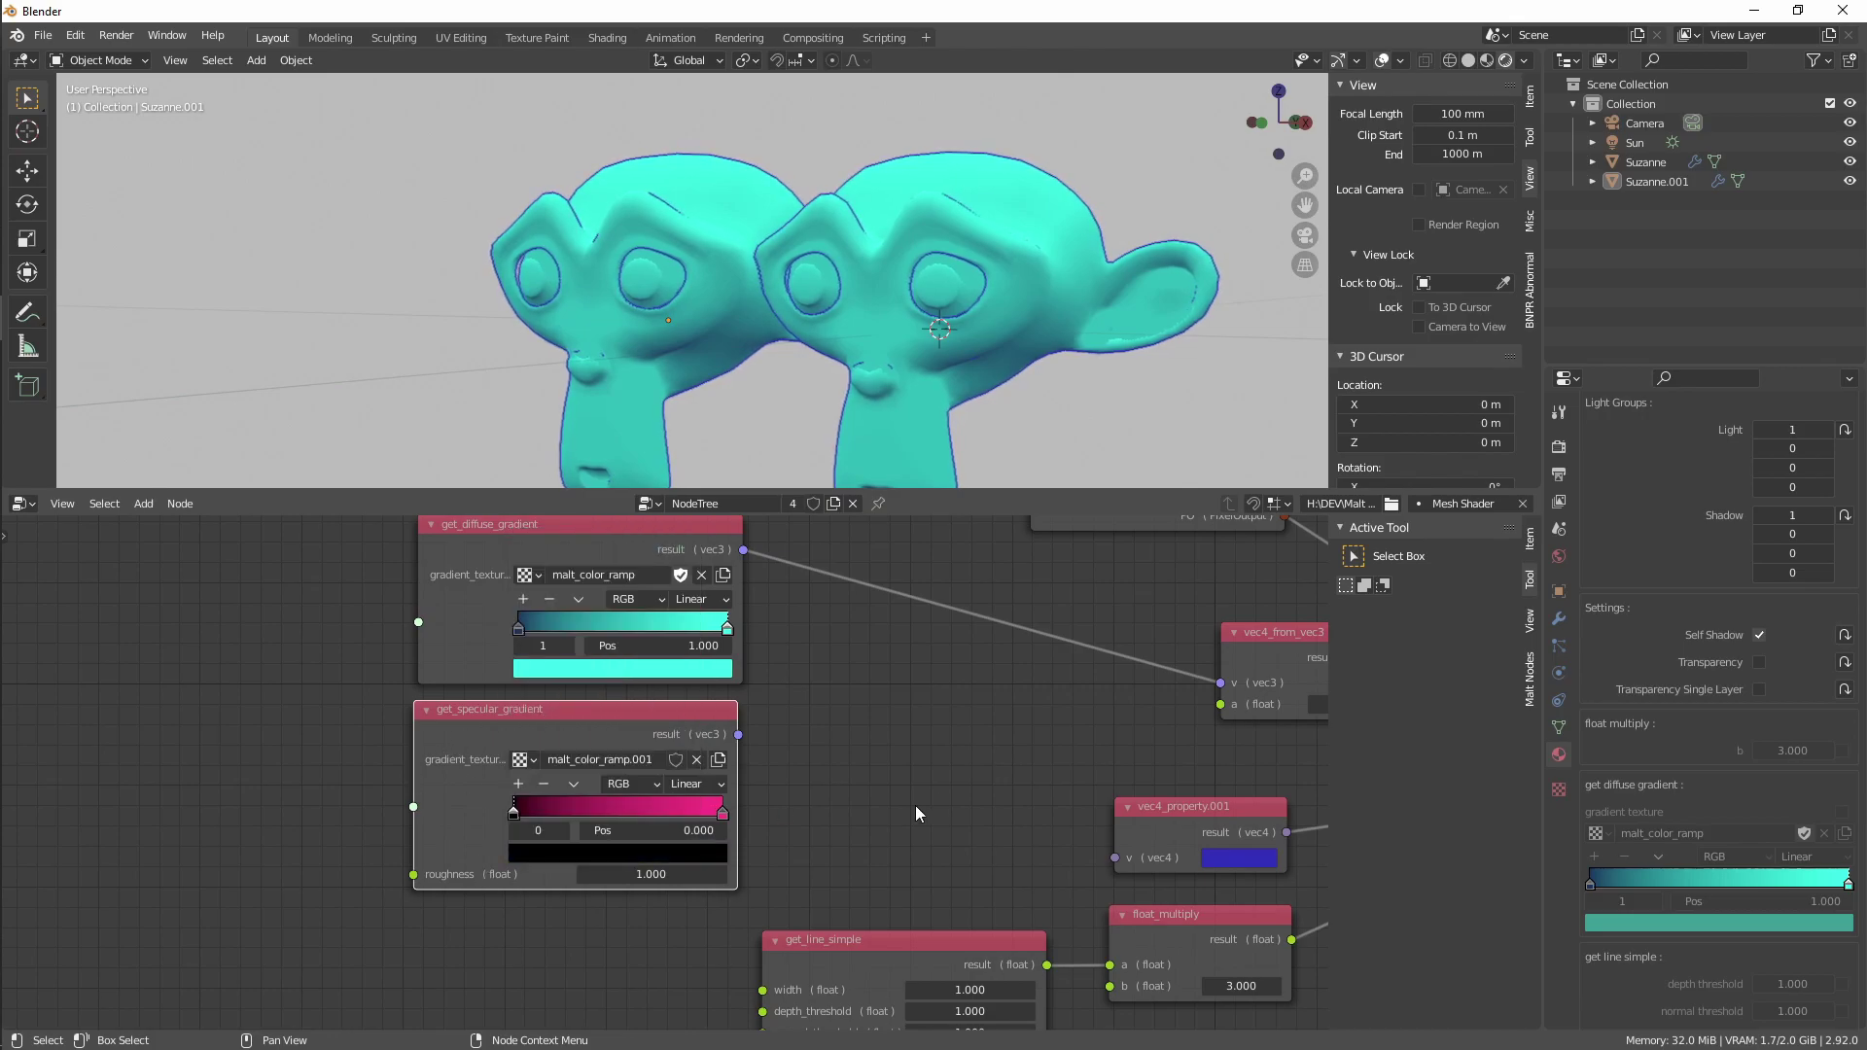
Insert a vec3 add node between get_diffuse_gradient and vec4_from_vec3, and connect get_specular_gradient's result to its b input
middle_drag(925, 749, 677, 852)
click(675, 852)
middle_drag(650, 784, 612, 793)
key(shift+a)
mouse_move(613, 791)
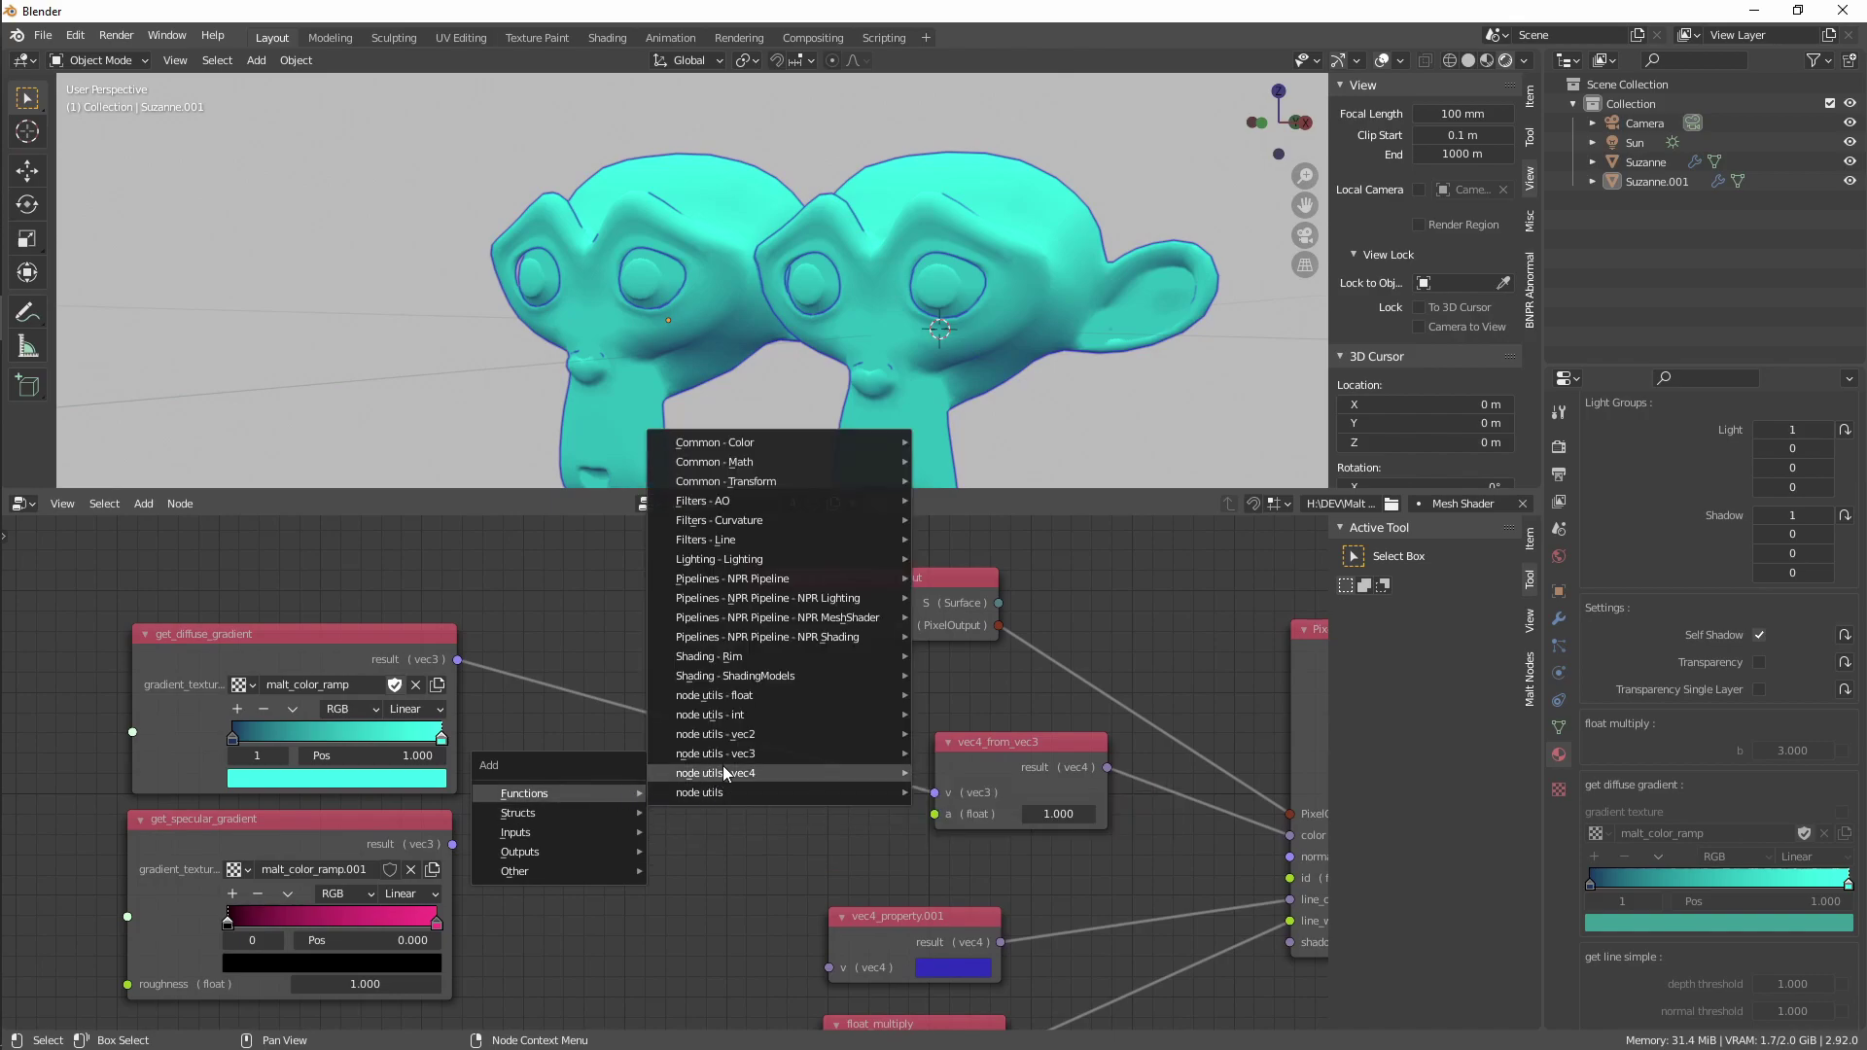
mouse_move(728, 754)
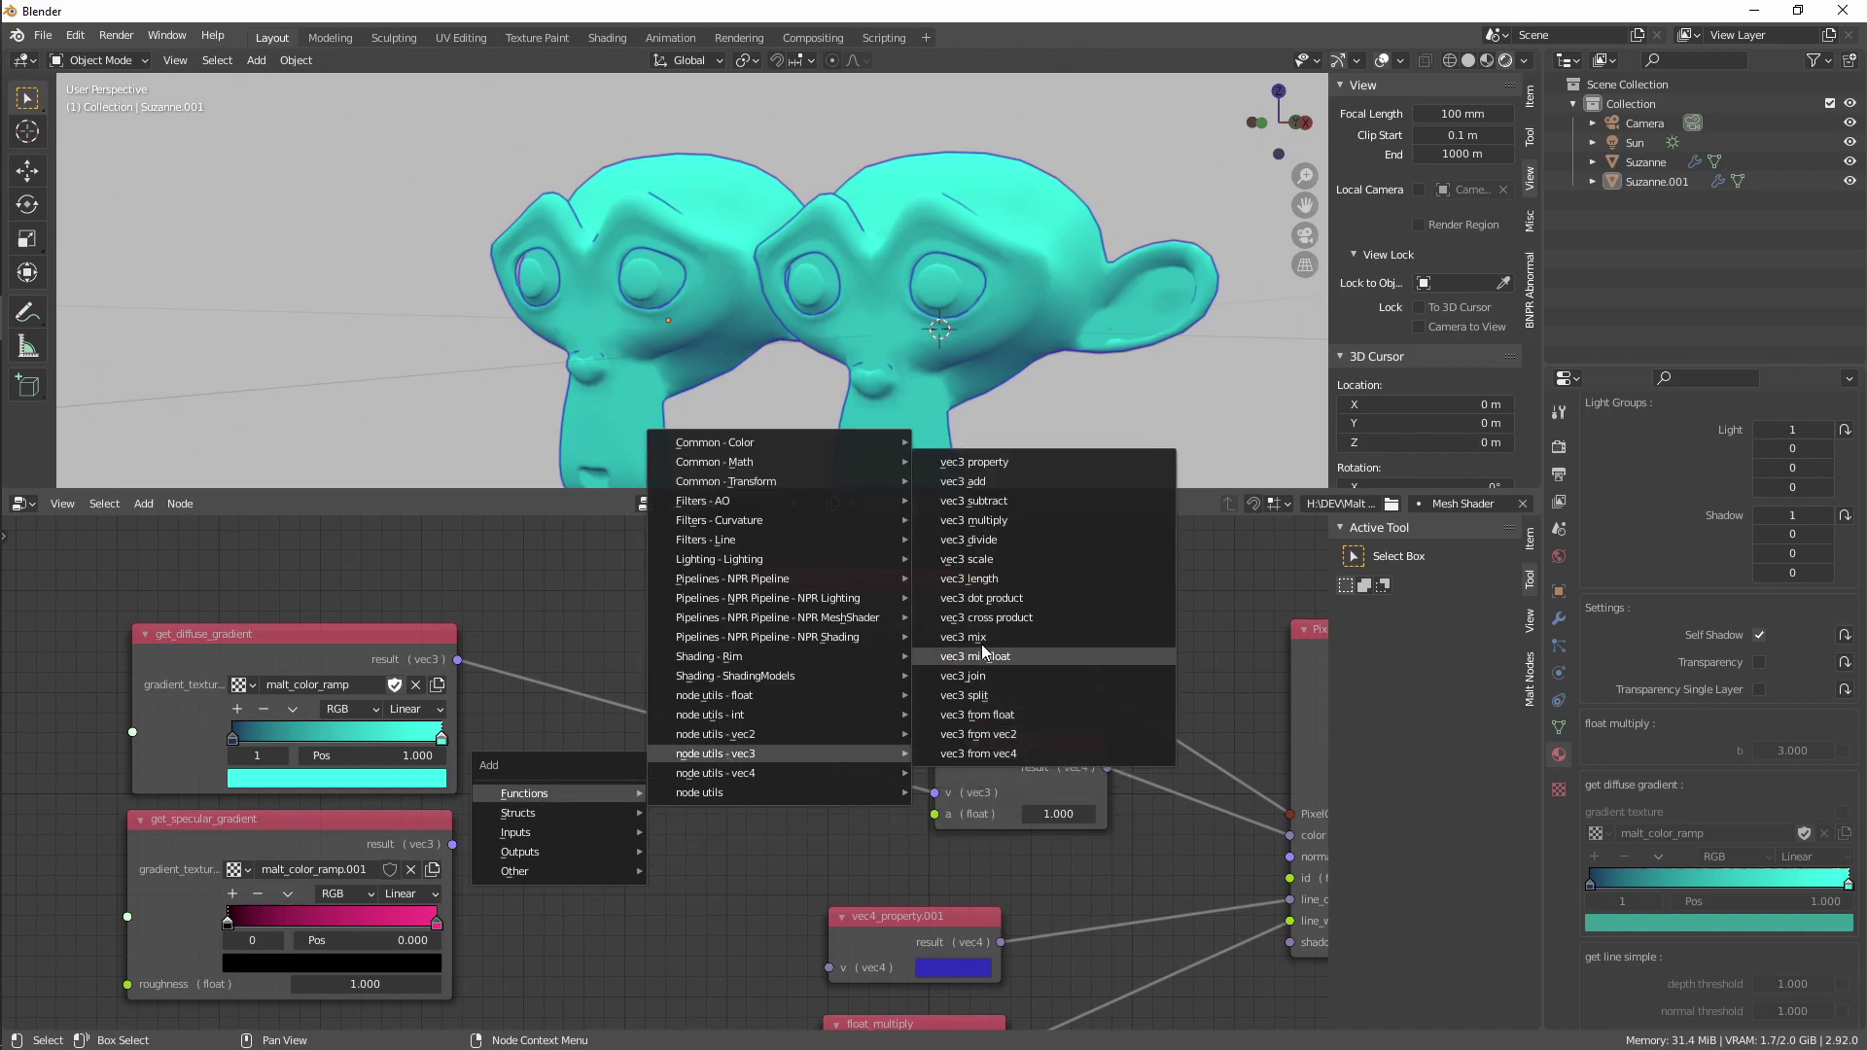
click(1000, 474)
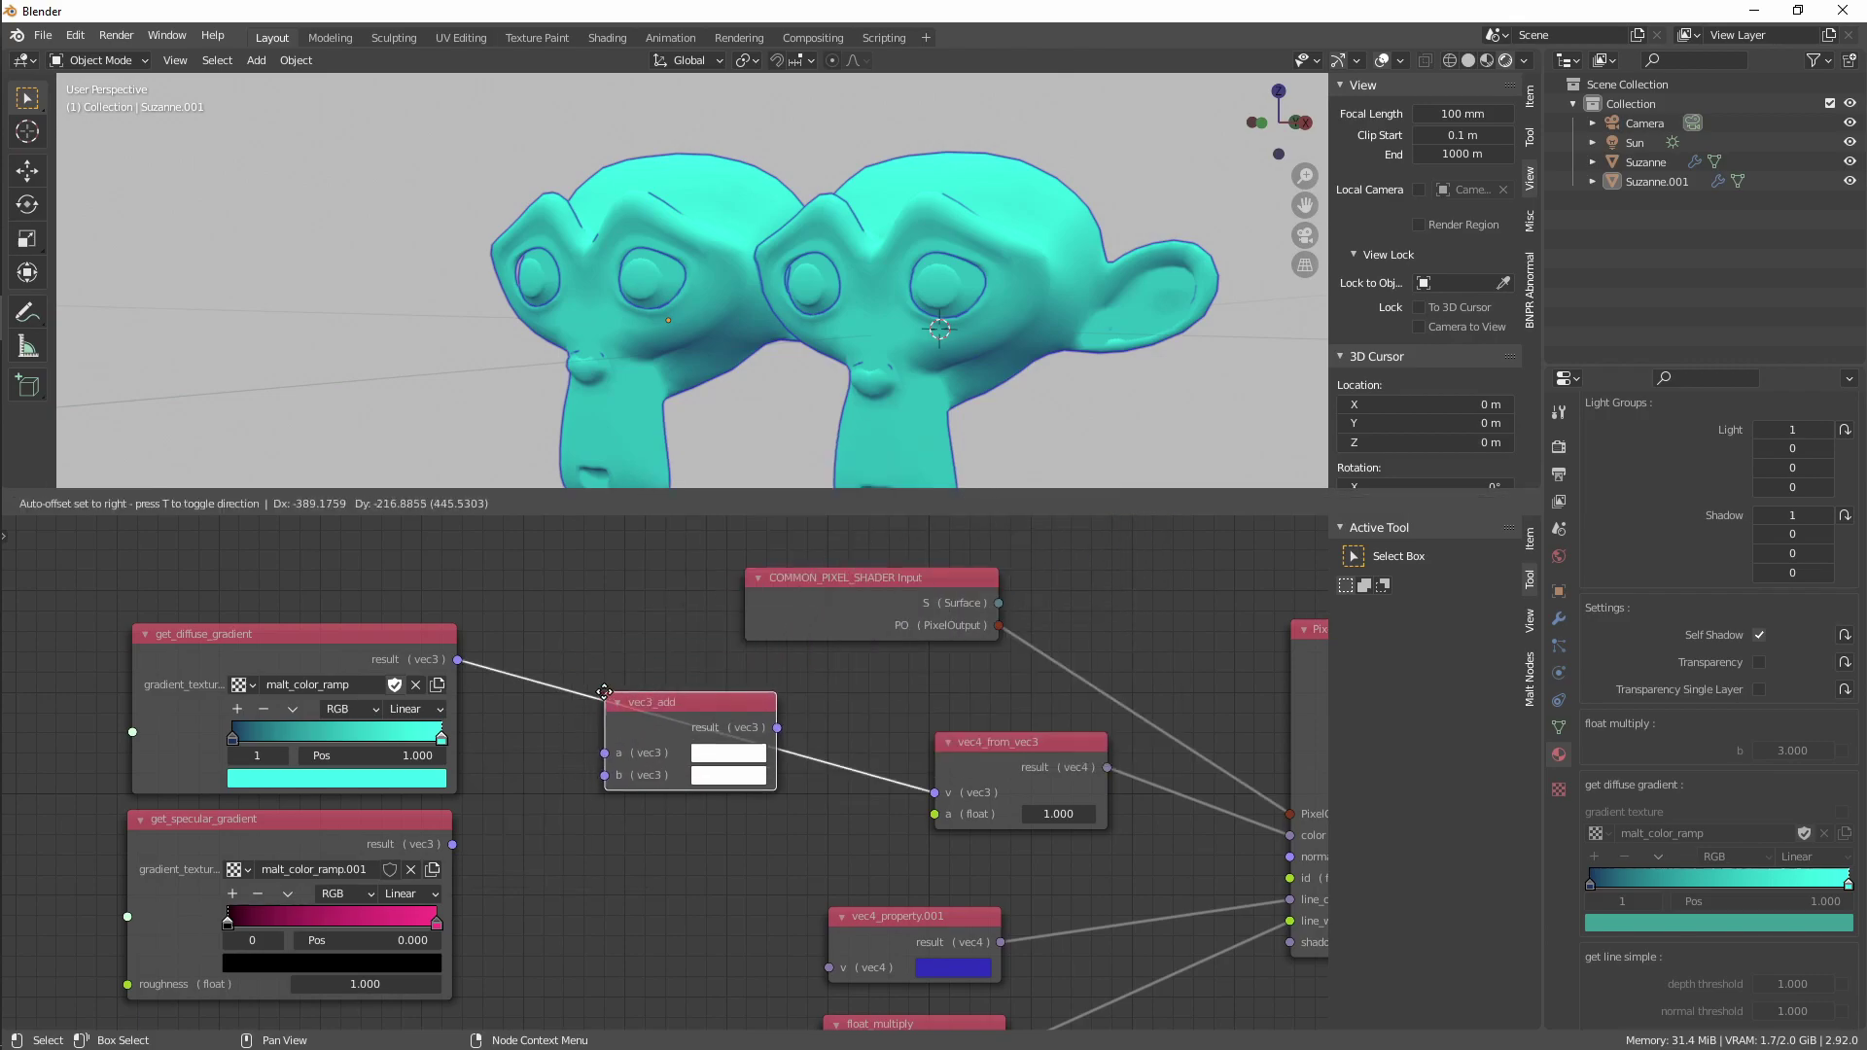
click(557, 749)
drag(454, 844, 596, 781)
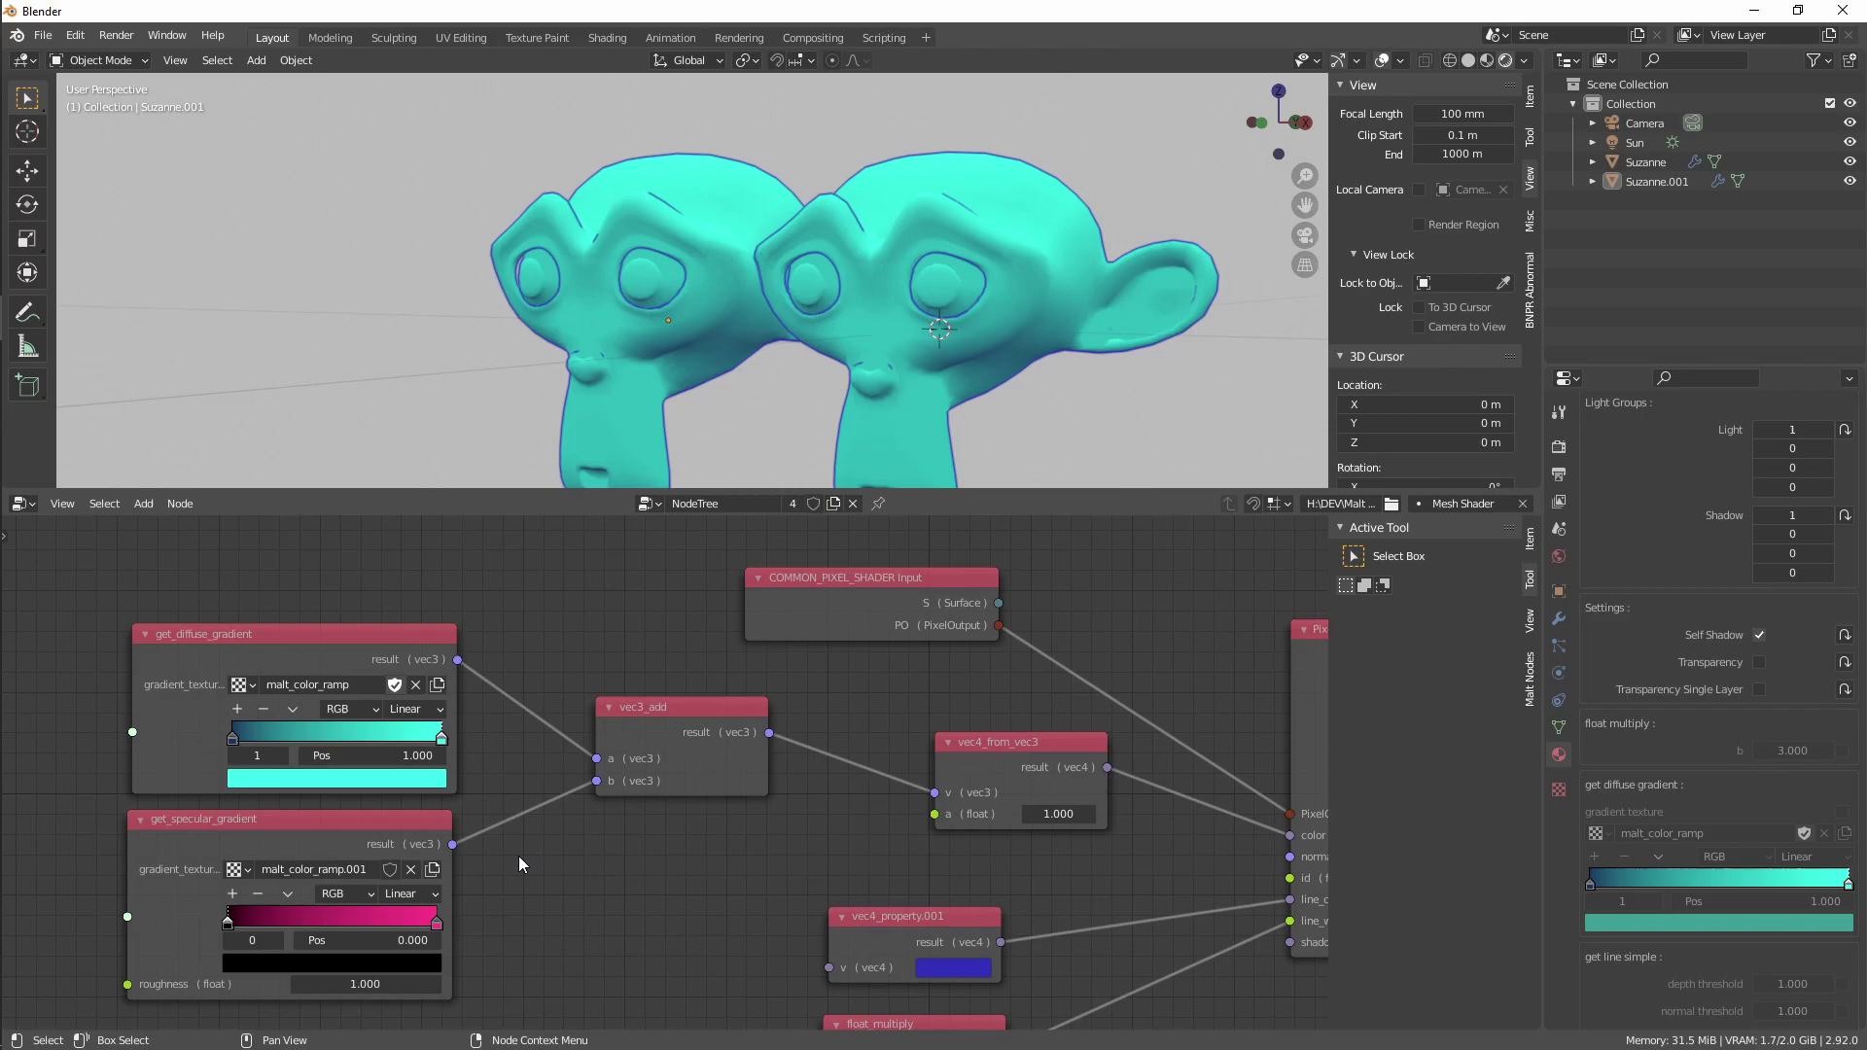
Darken the end stop of get_specular_gradient's ramp to V 0.234
middle_drag(832, 335, 819, 376)
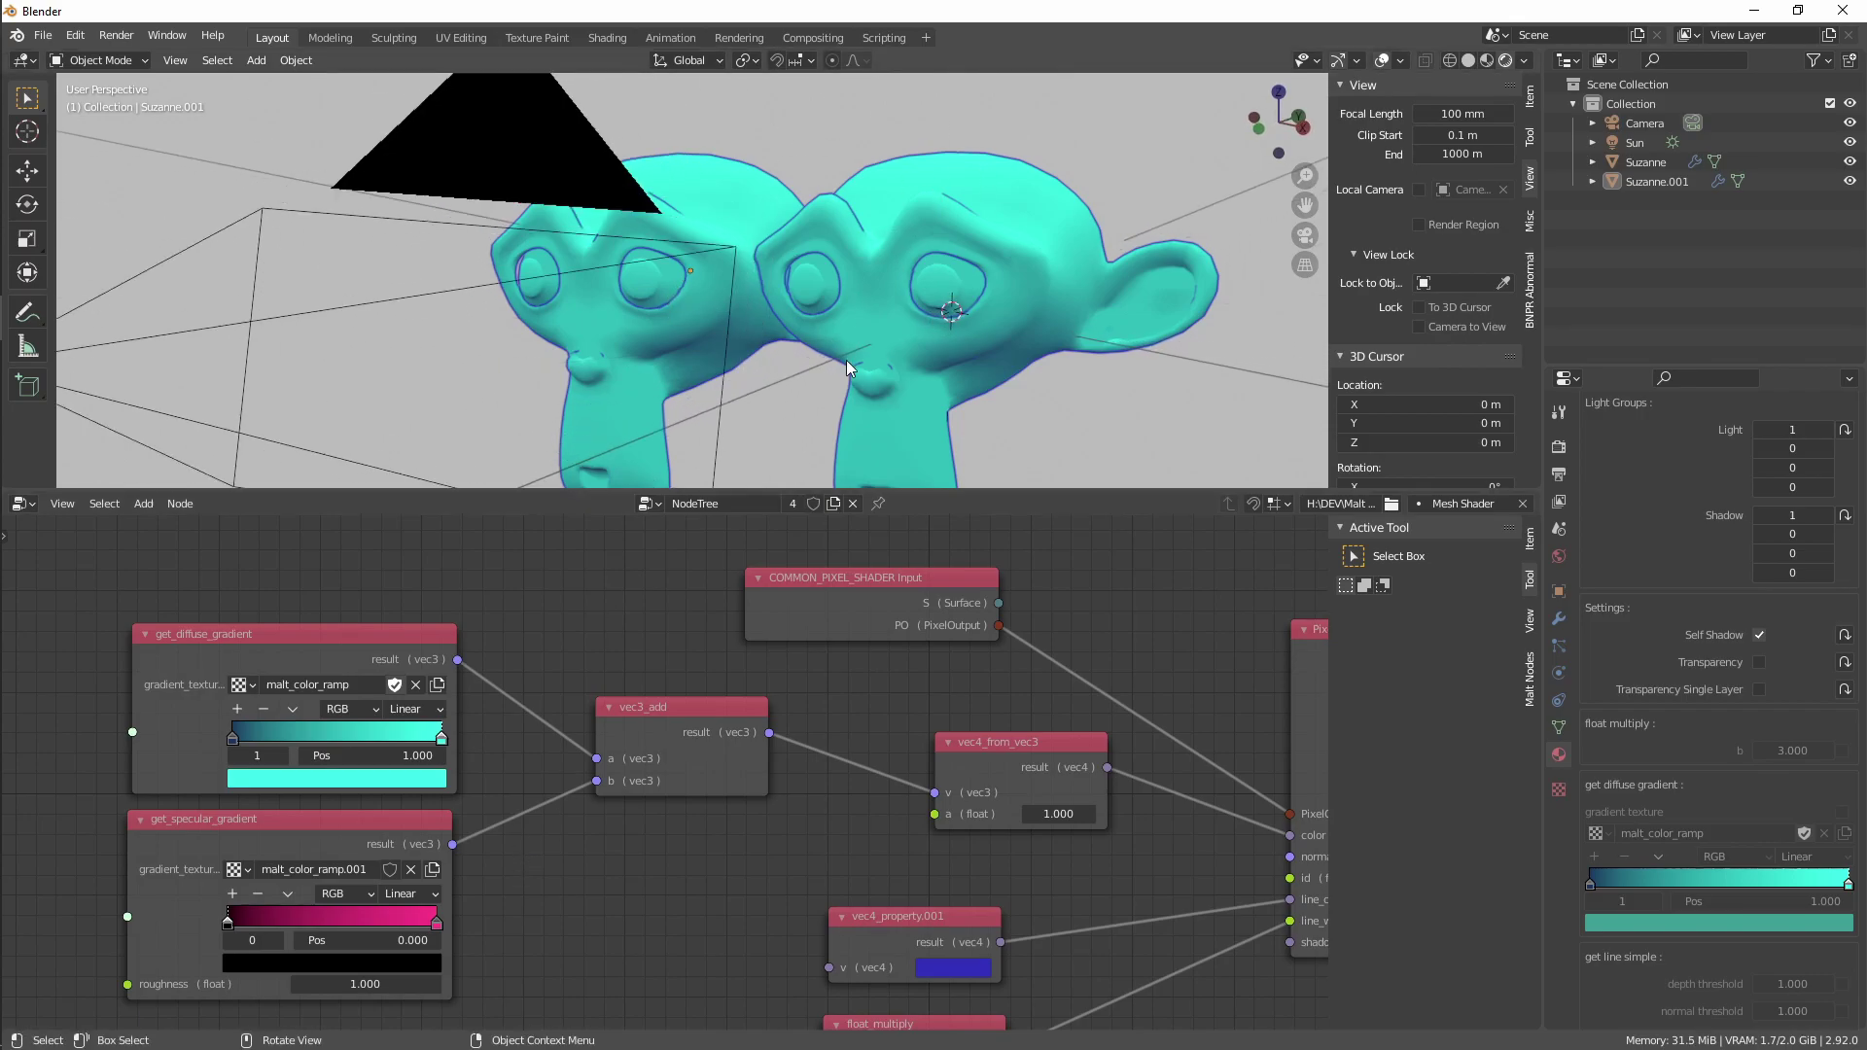
middle_drag(812, 383, 875, 427)
click(435, 918)
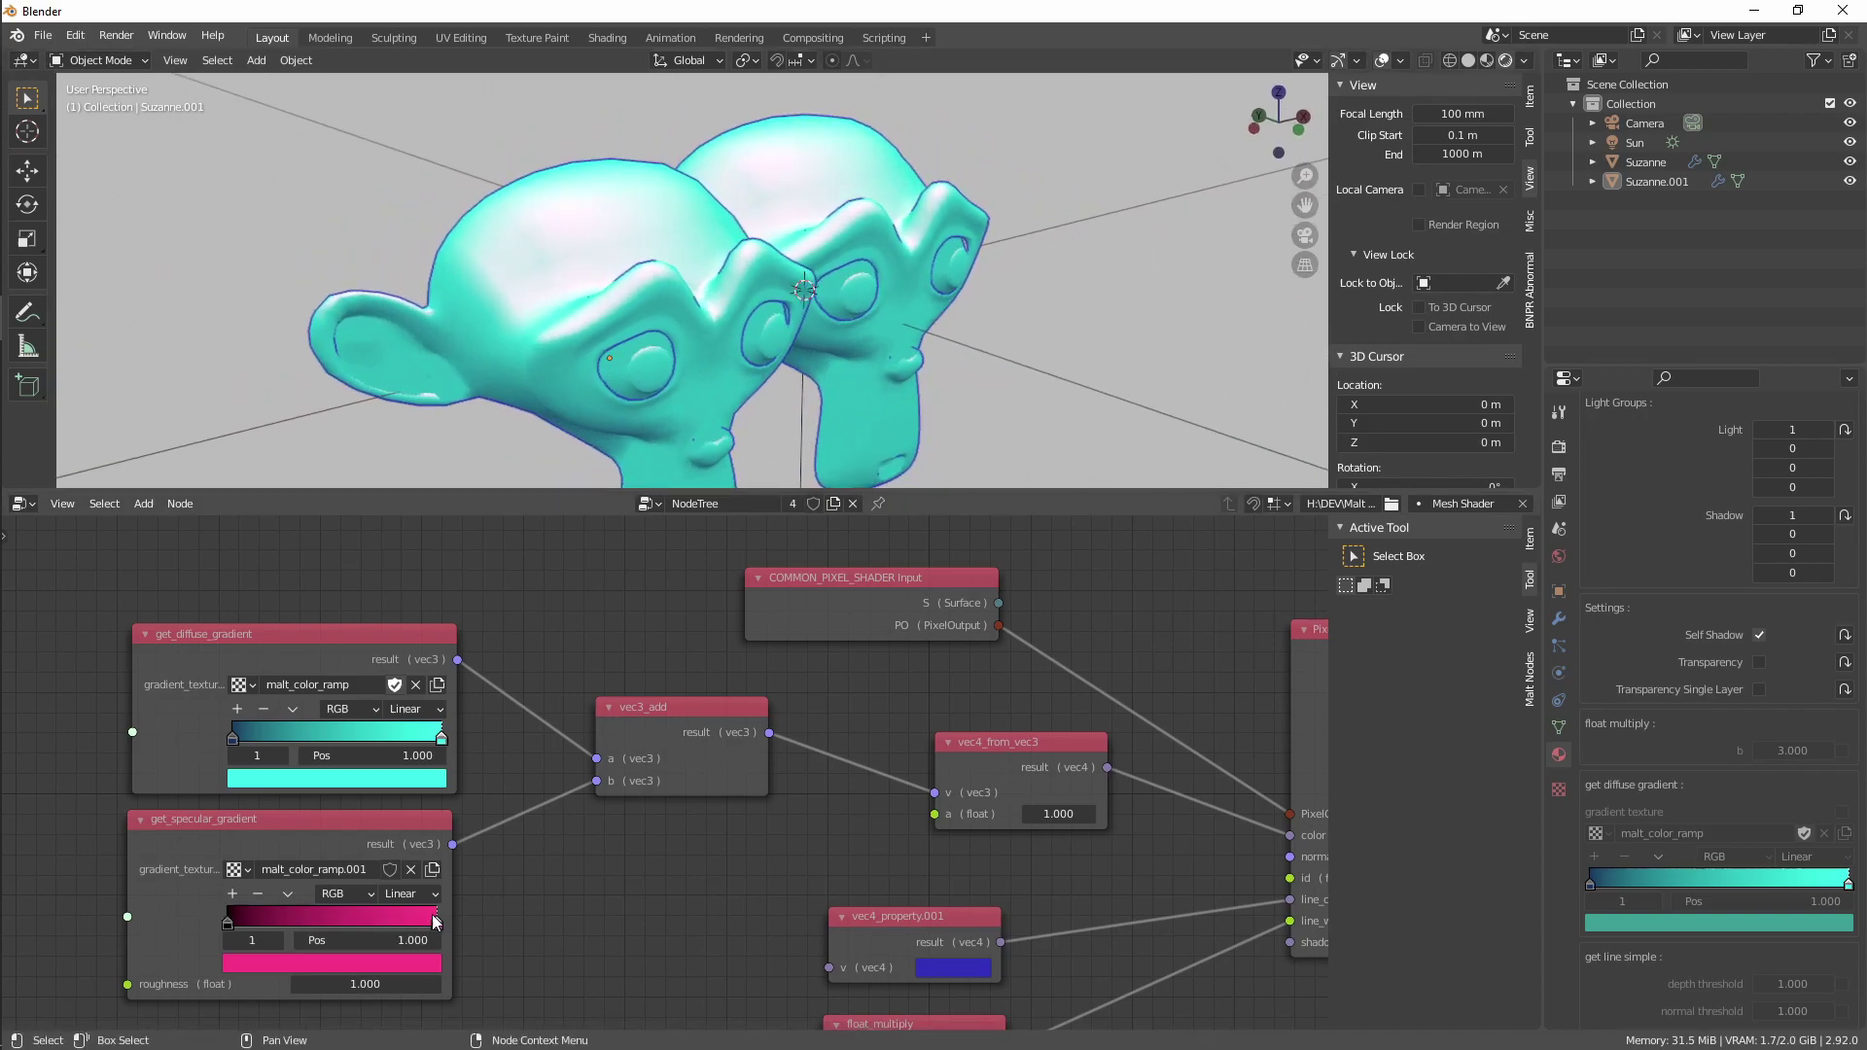
click(418, 960)
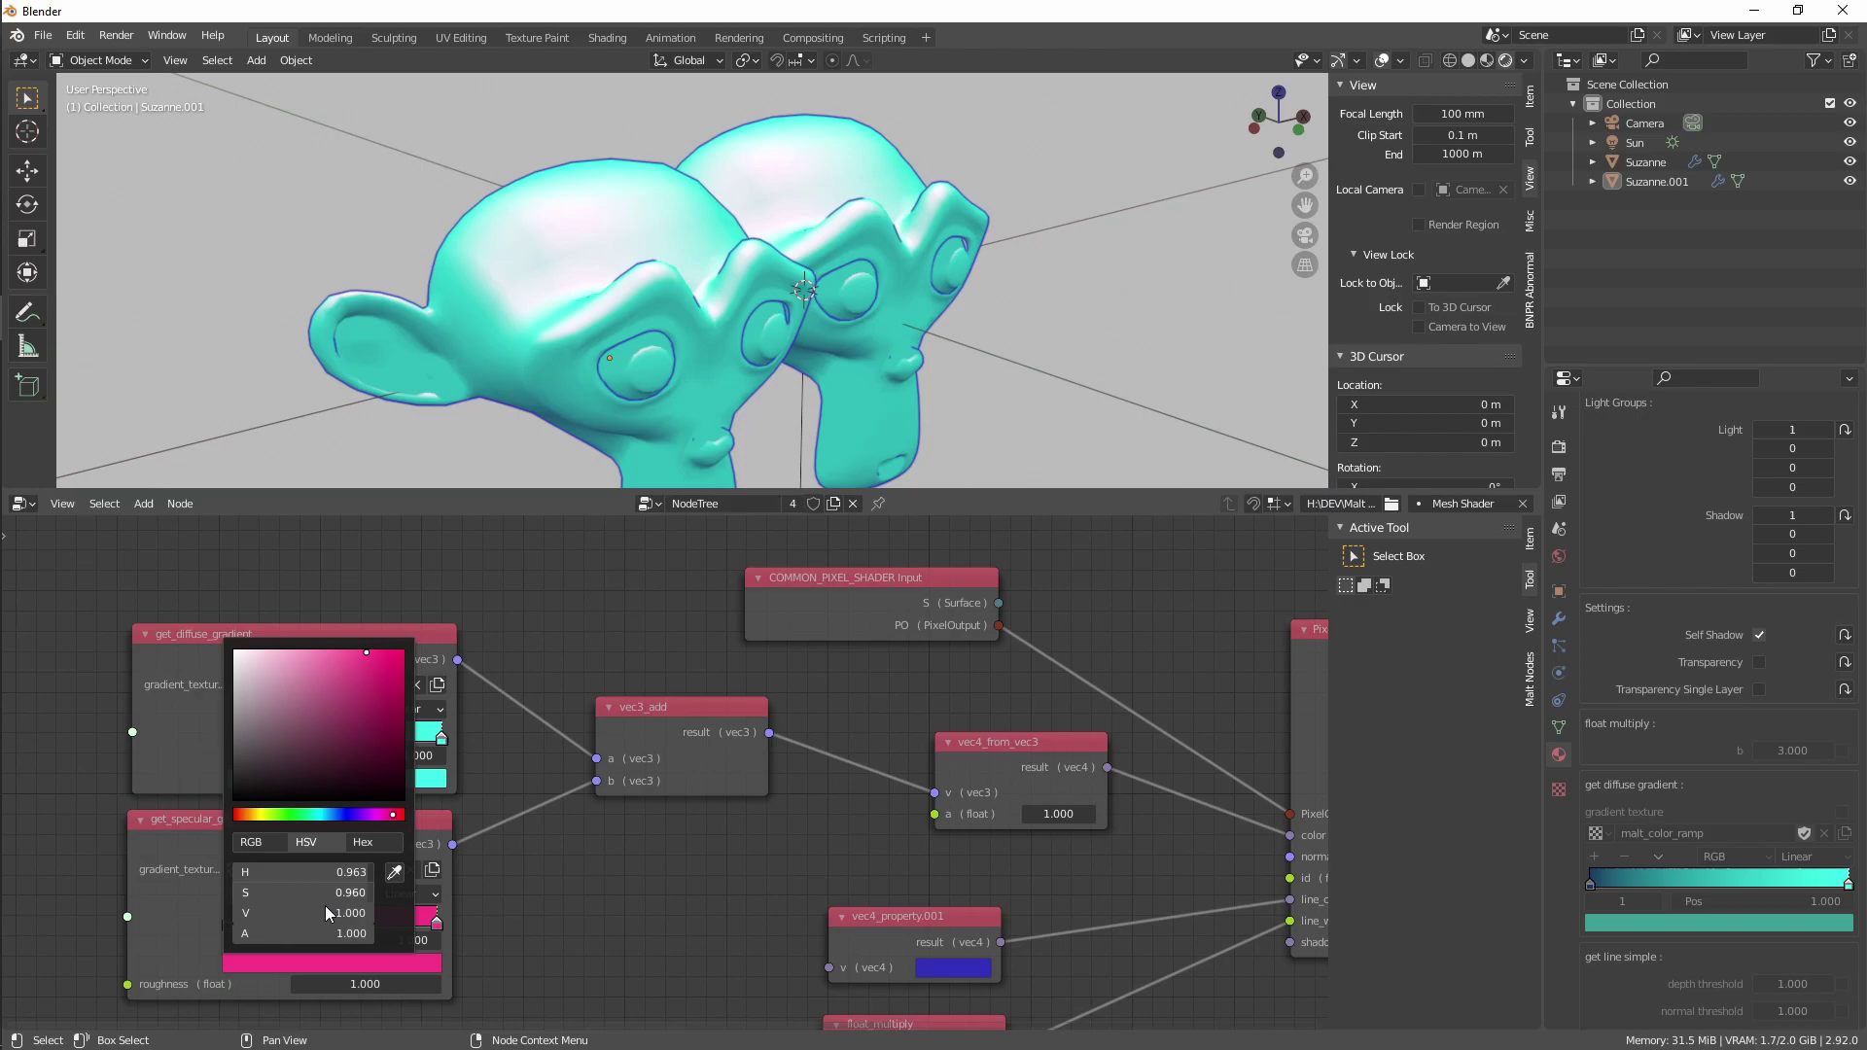
drag(360, 918, 249, 915)
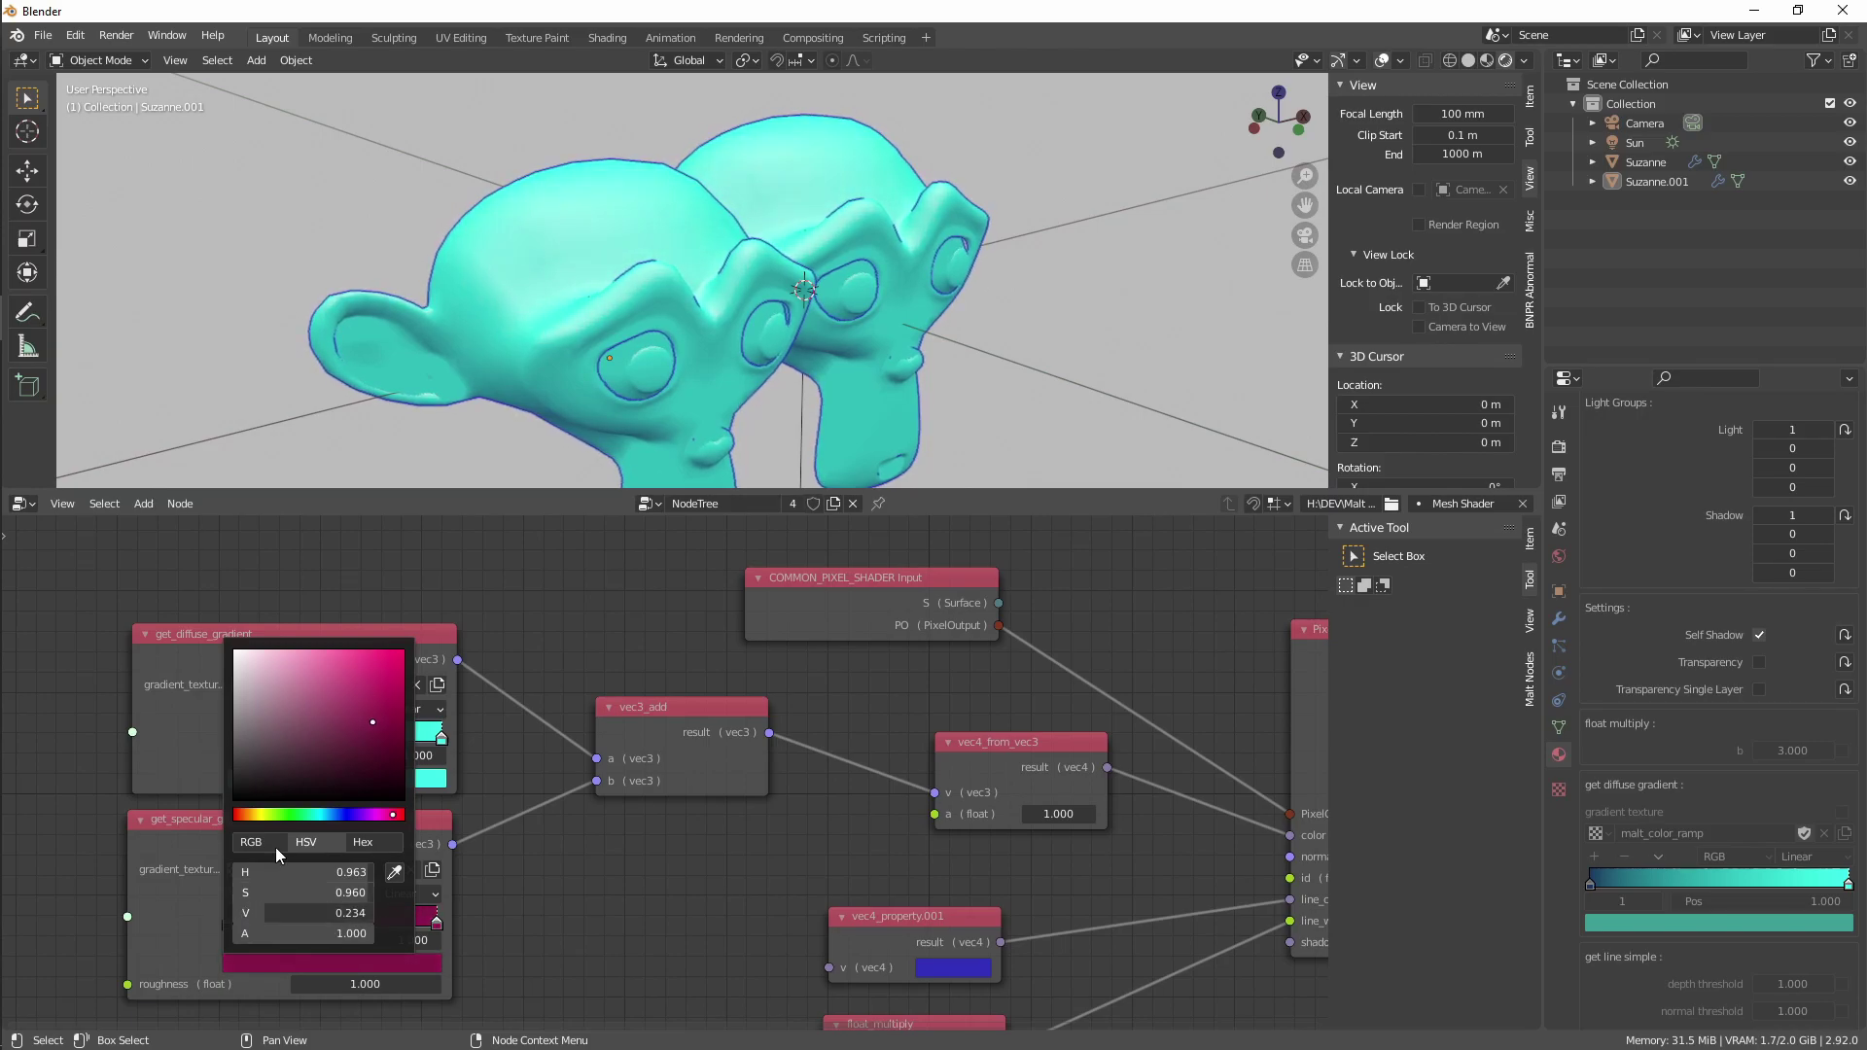
Move the black stop of get_specular_gradient's ramp to position 0.571
middle_drag(496, 282, 580, 319)
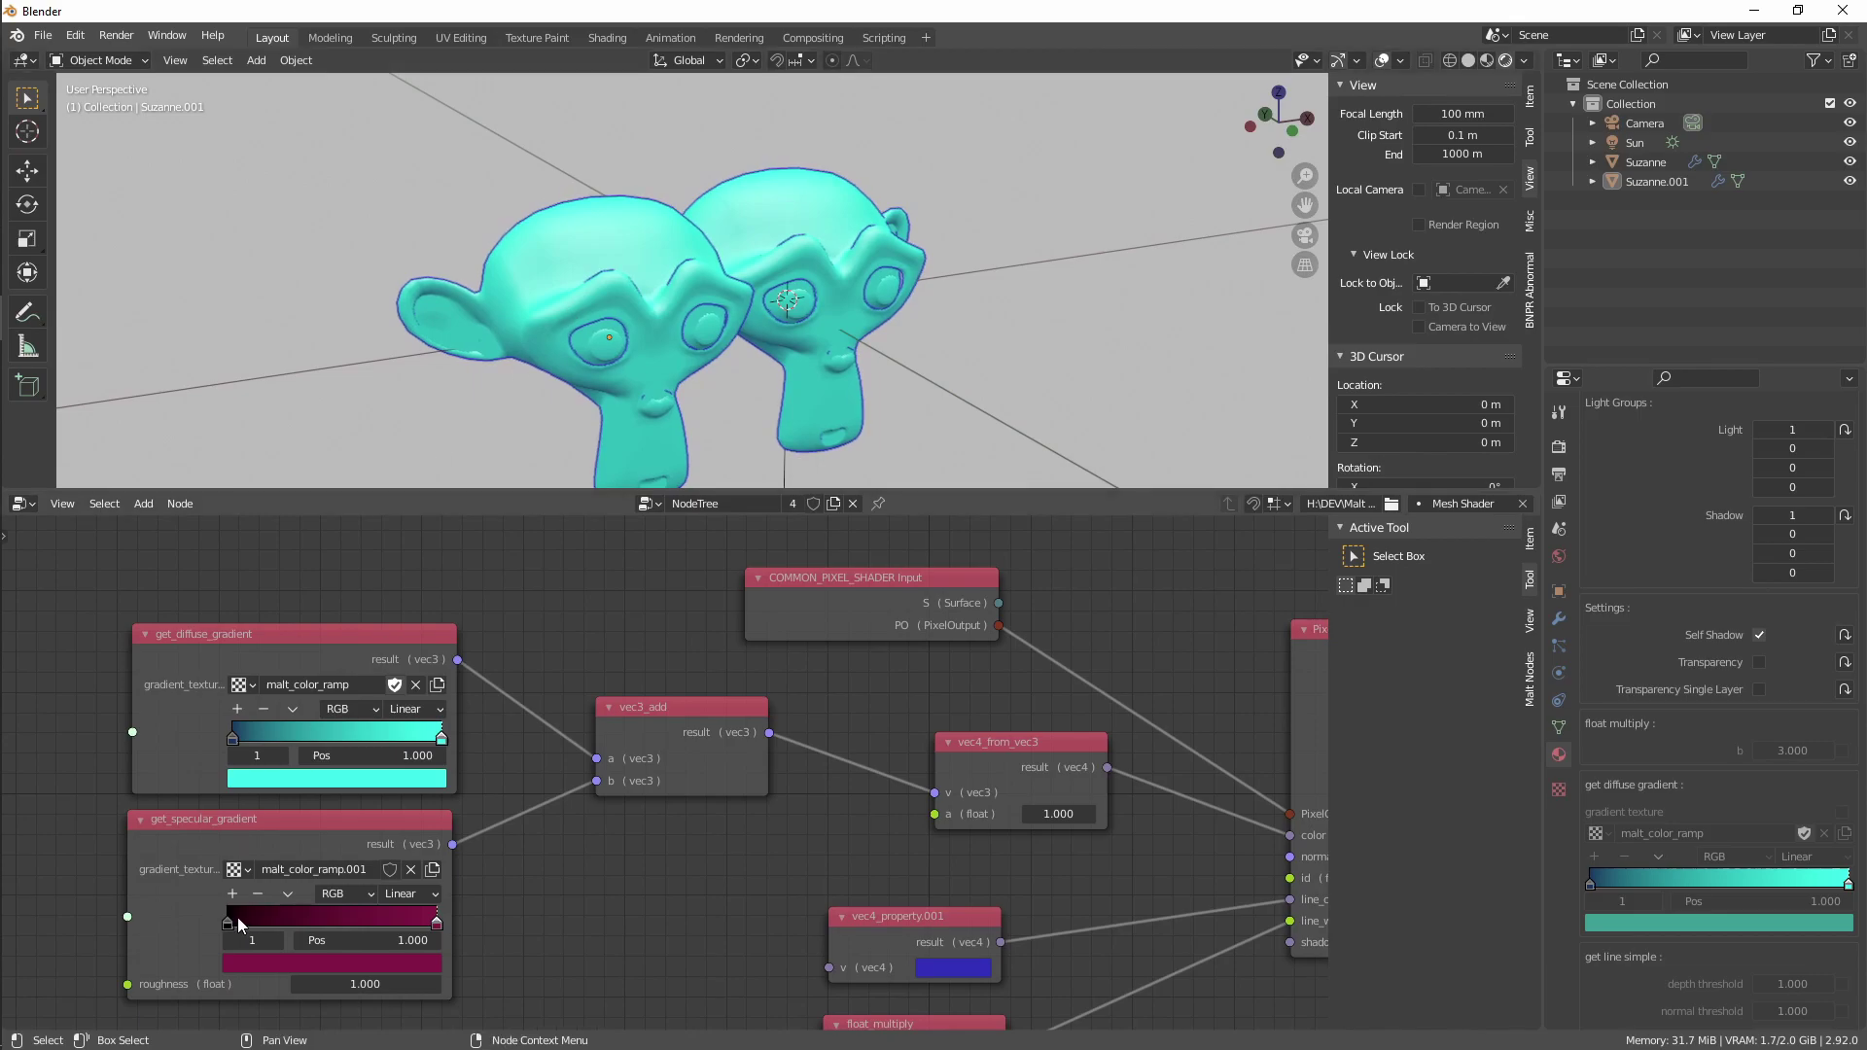
mouse_move(232, 920)
mouse_down()
mouse_move(387, 922)
mouse_move(360, 931)
mouse_up()
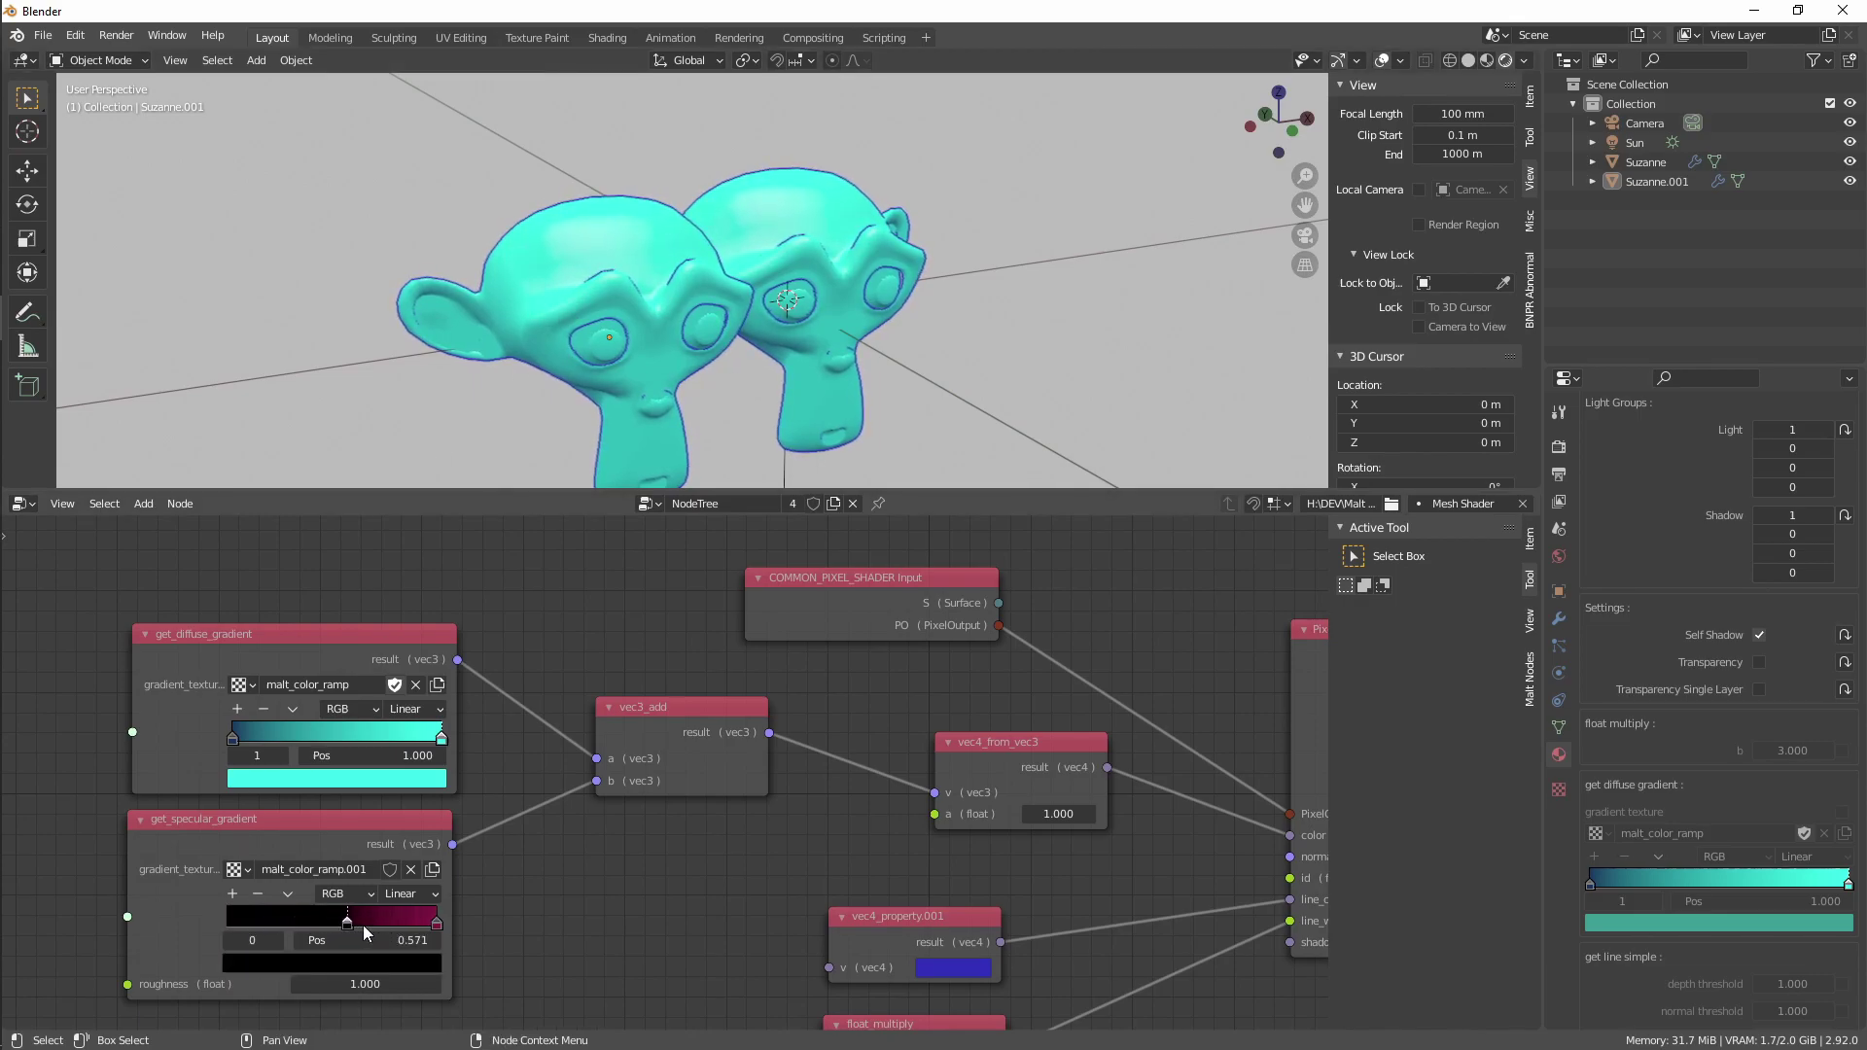
middle_drag(786, 296, 723, 245)
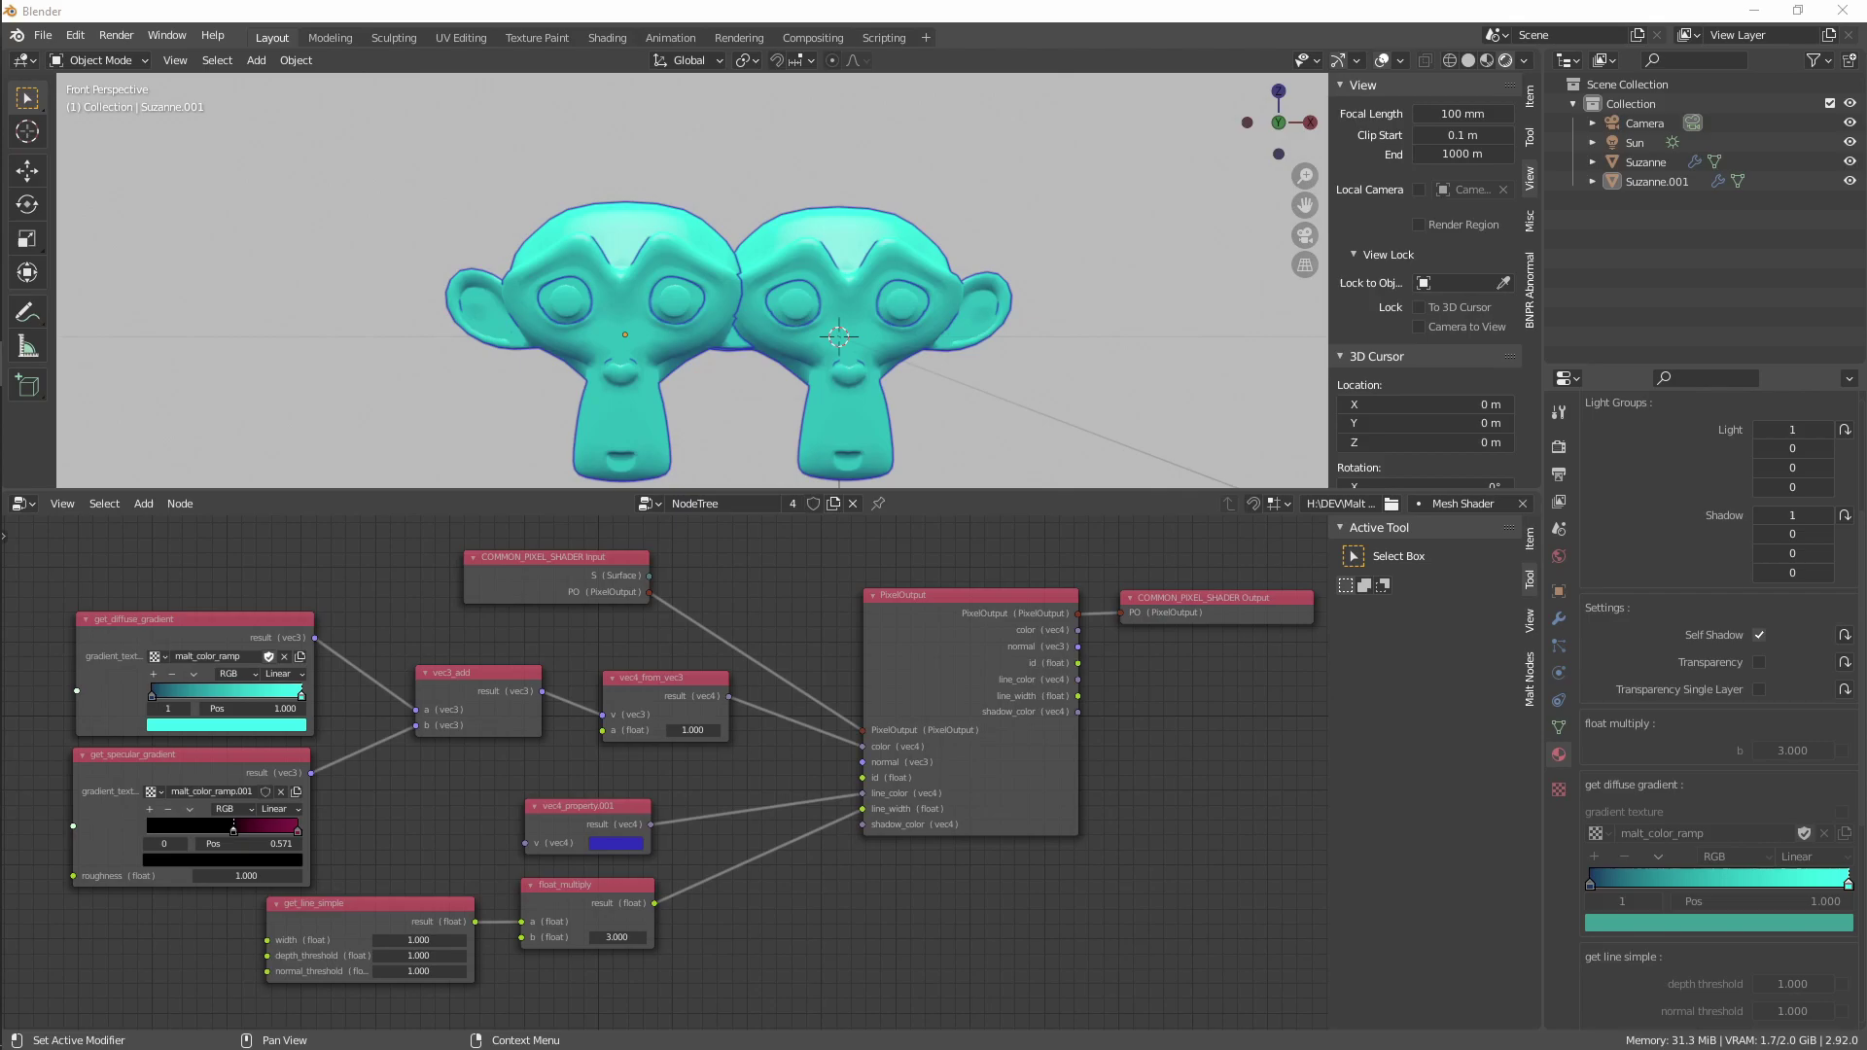
Switch to File Explorer, open the Malt Nodes folder in Visual Studio Code, and move the editor window so the node tree is partly uncovered
mouse_move(3, 201)
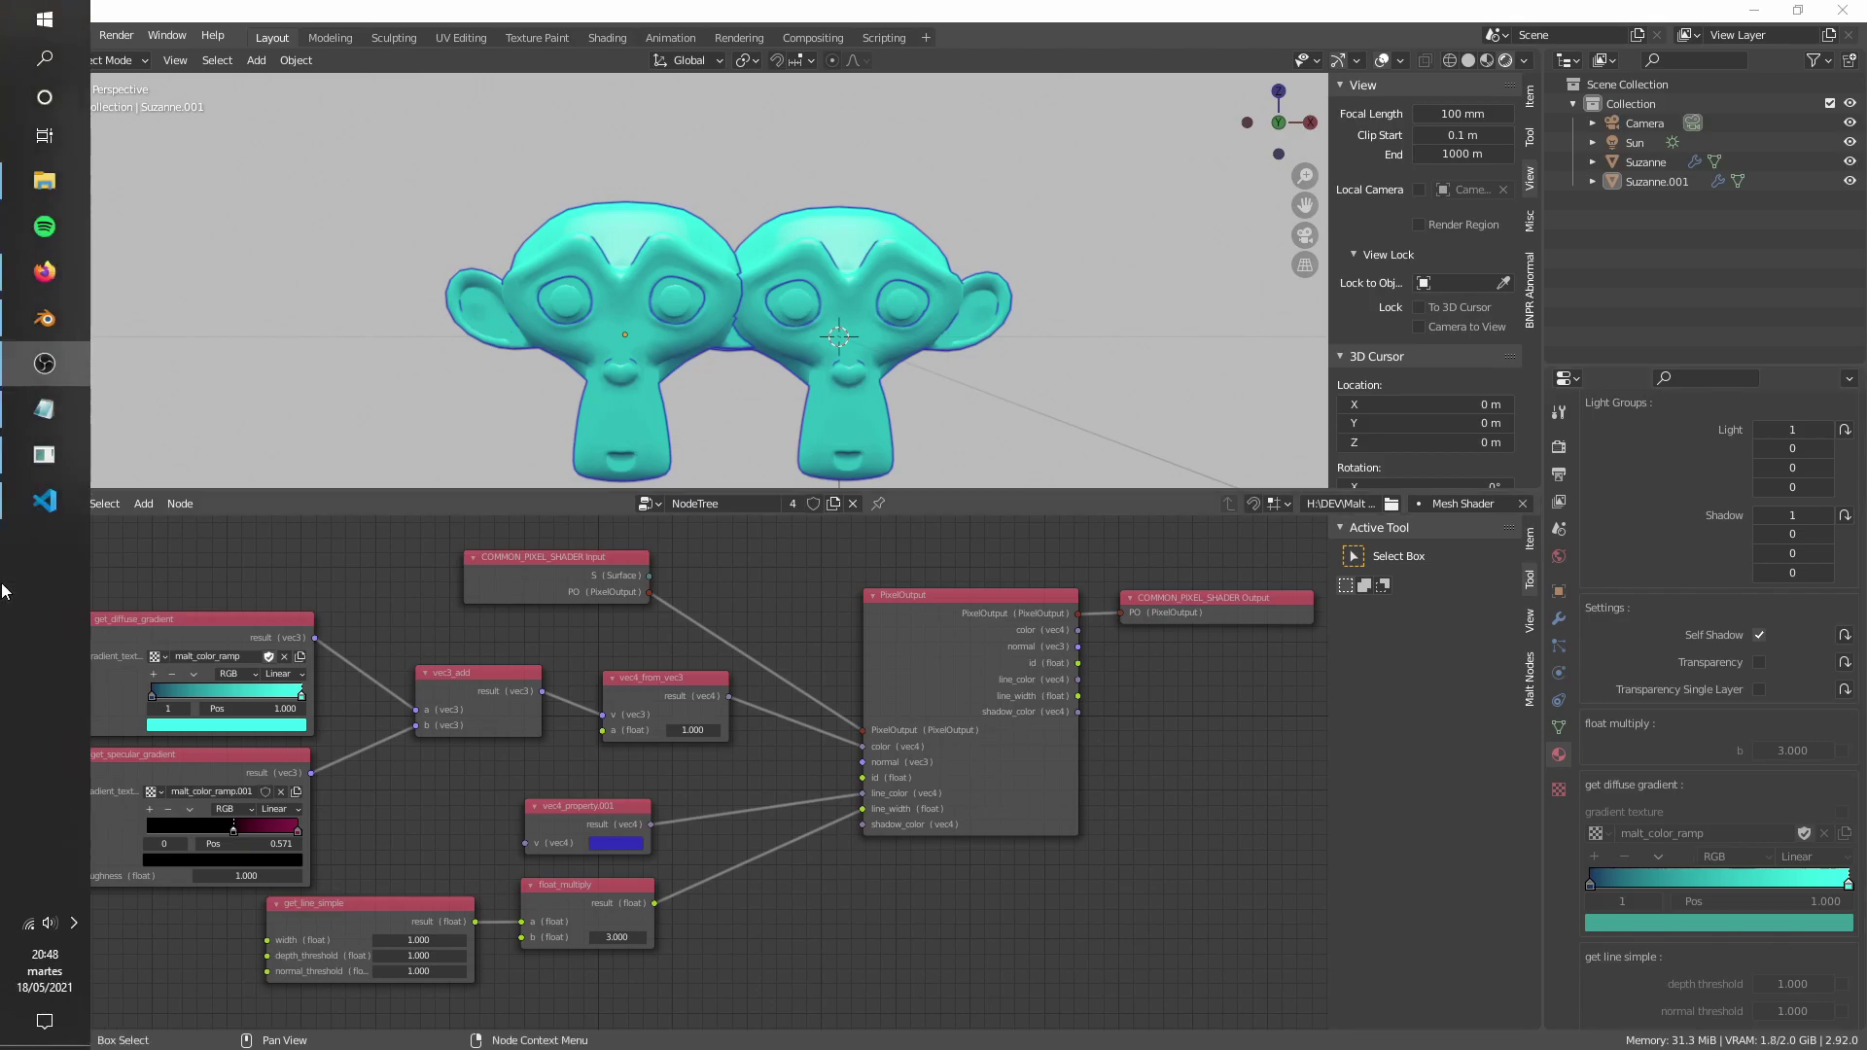
click(60, 200)
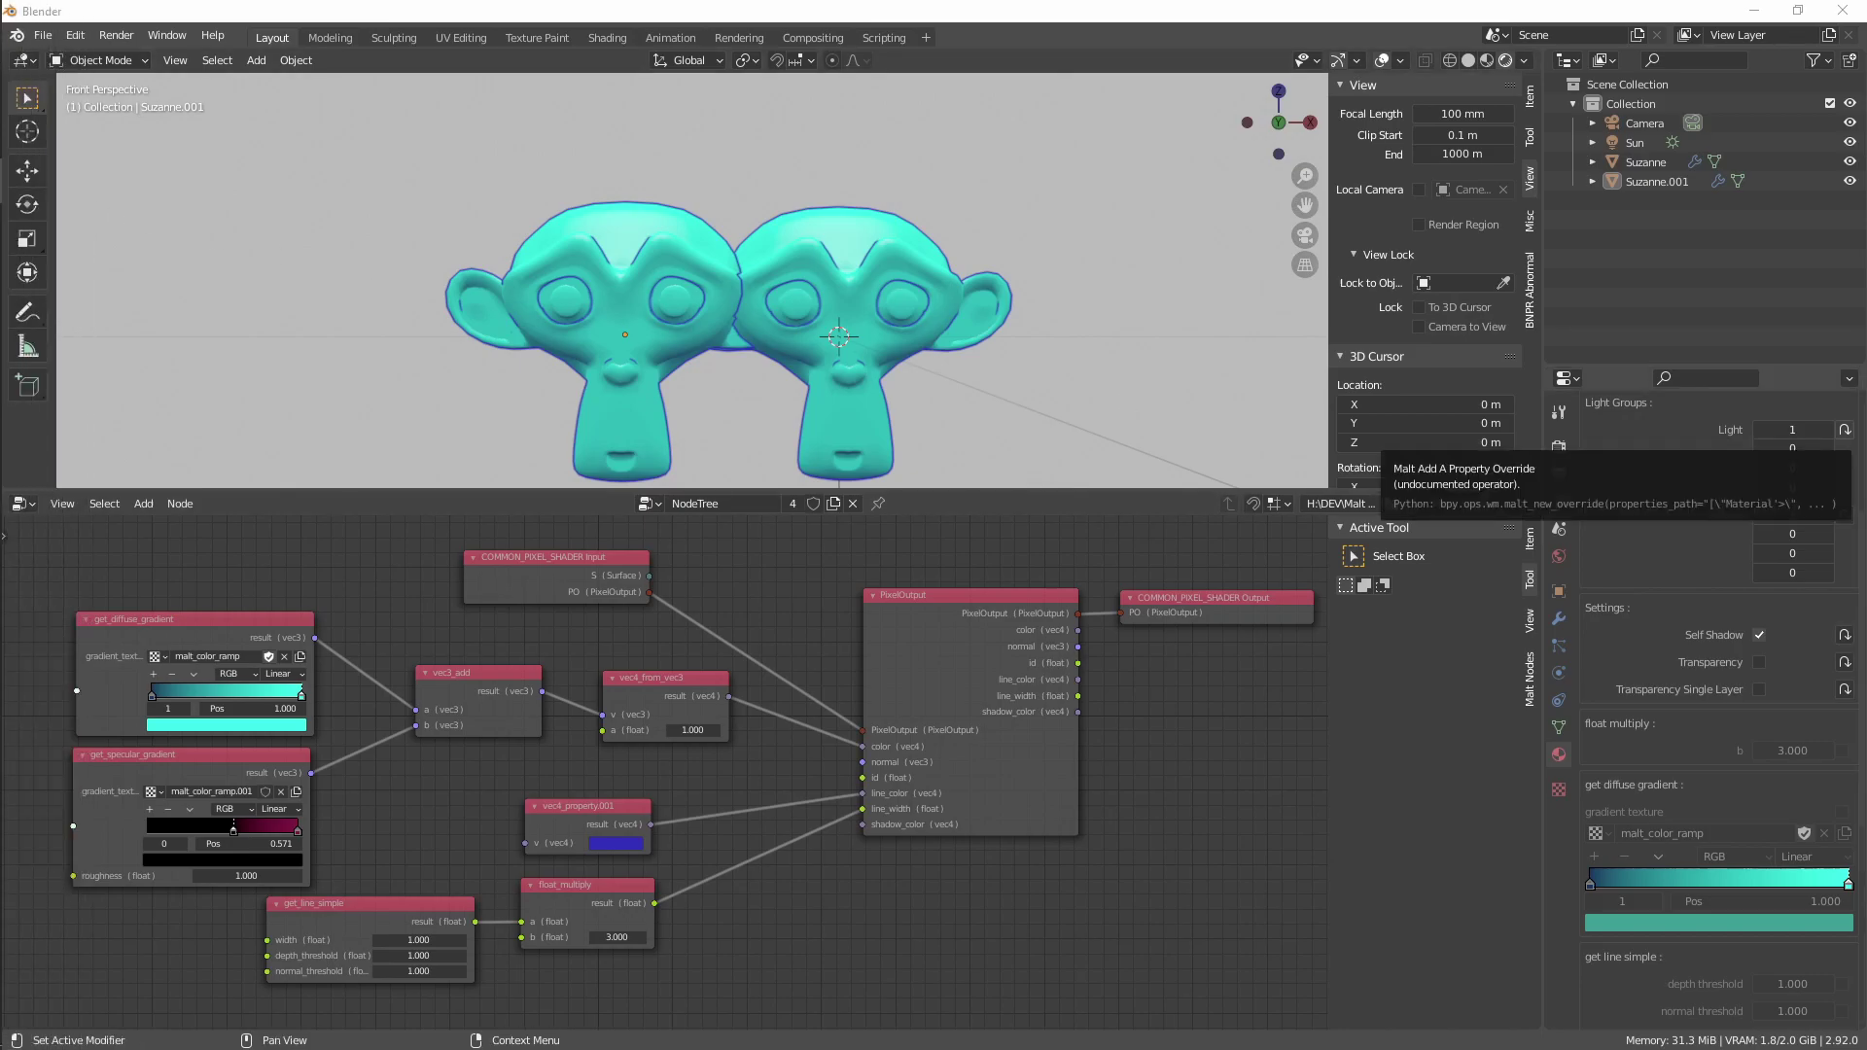
drag(1246, 301, 1107, 257)
right_click(1089, 540)
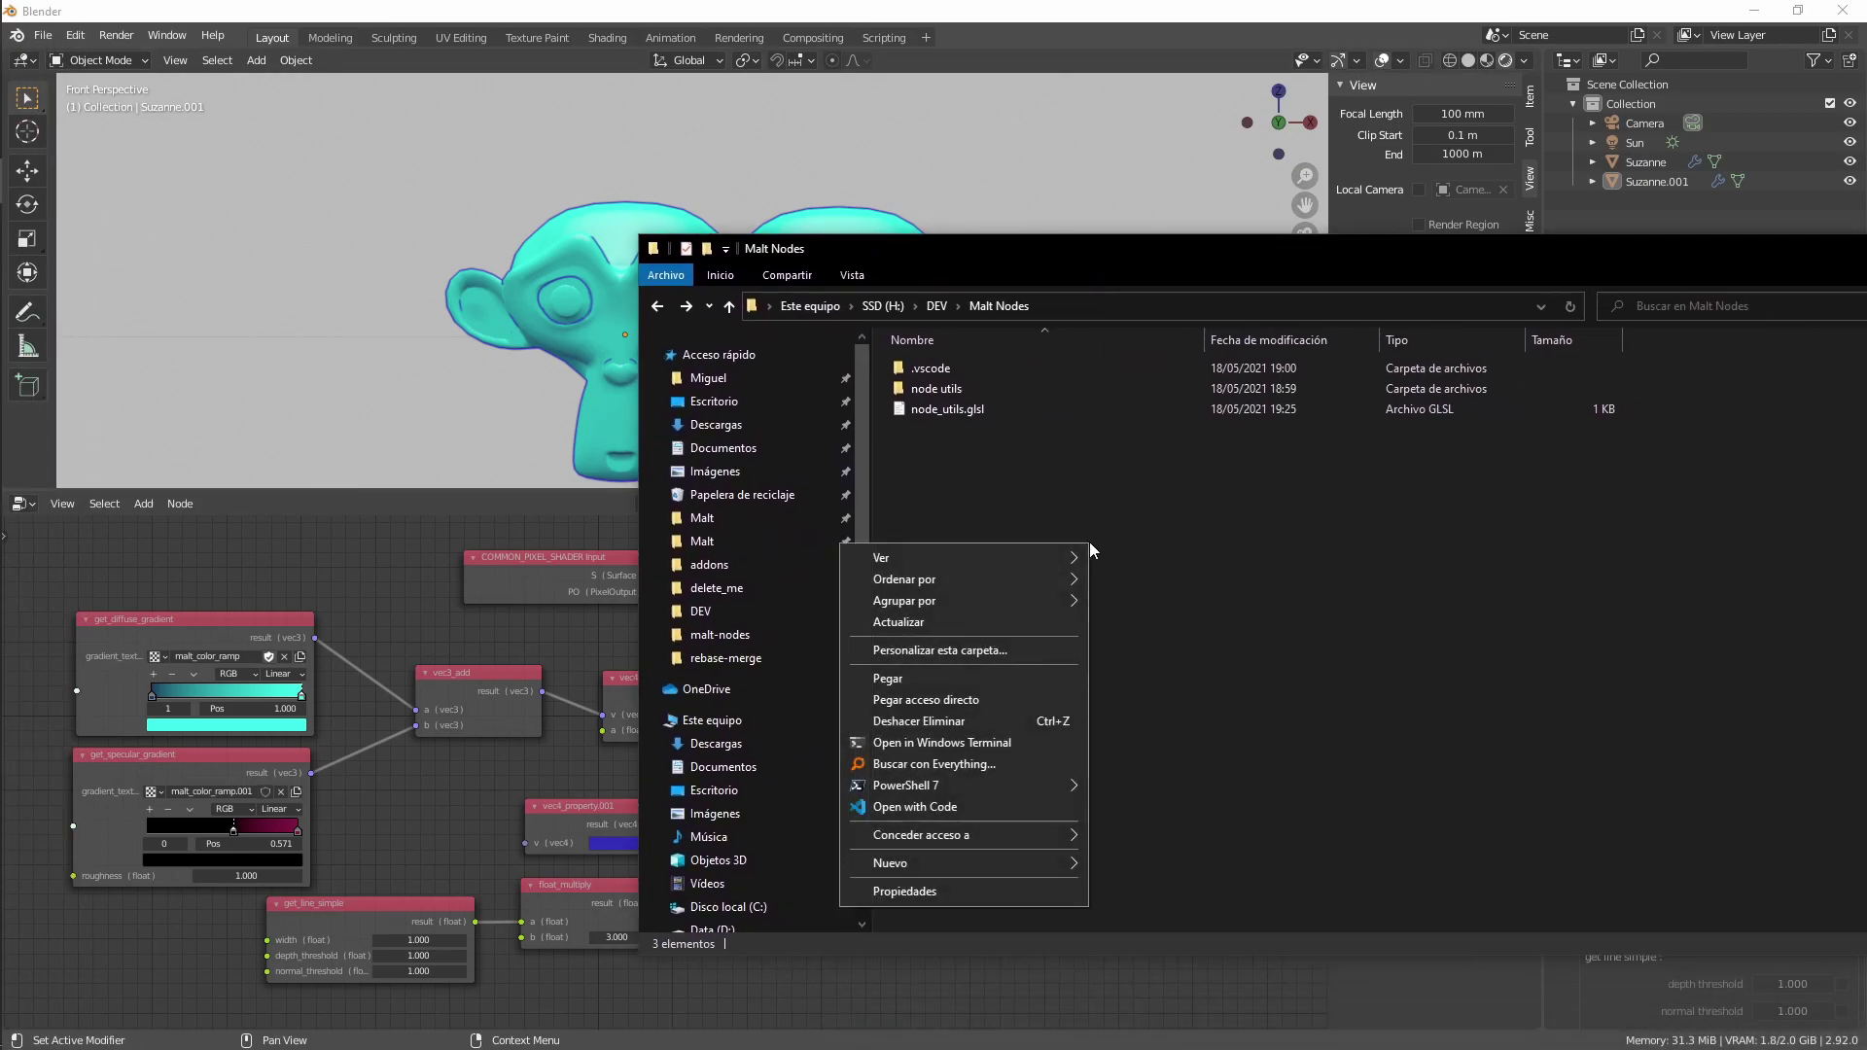
click(914, 807)
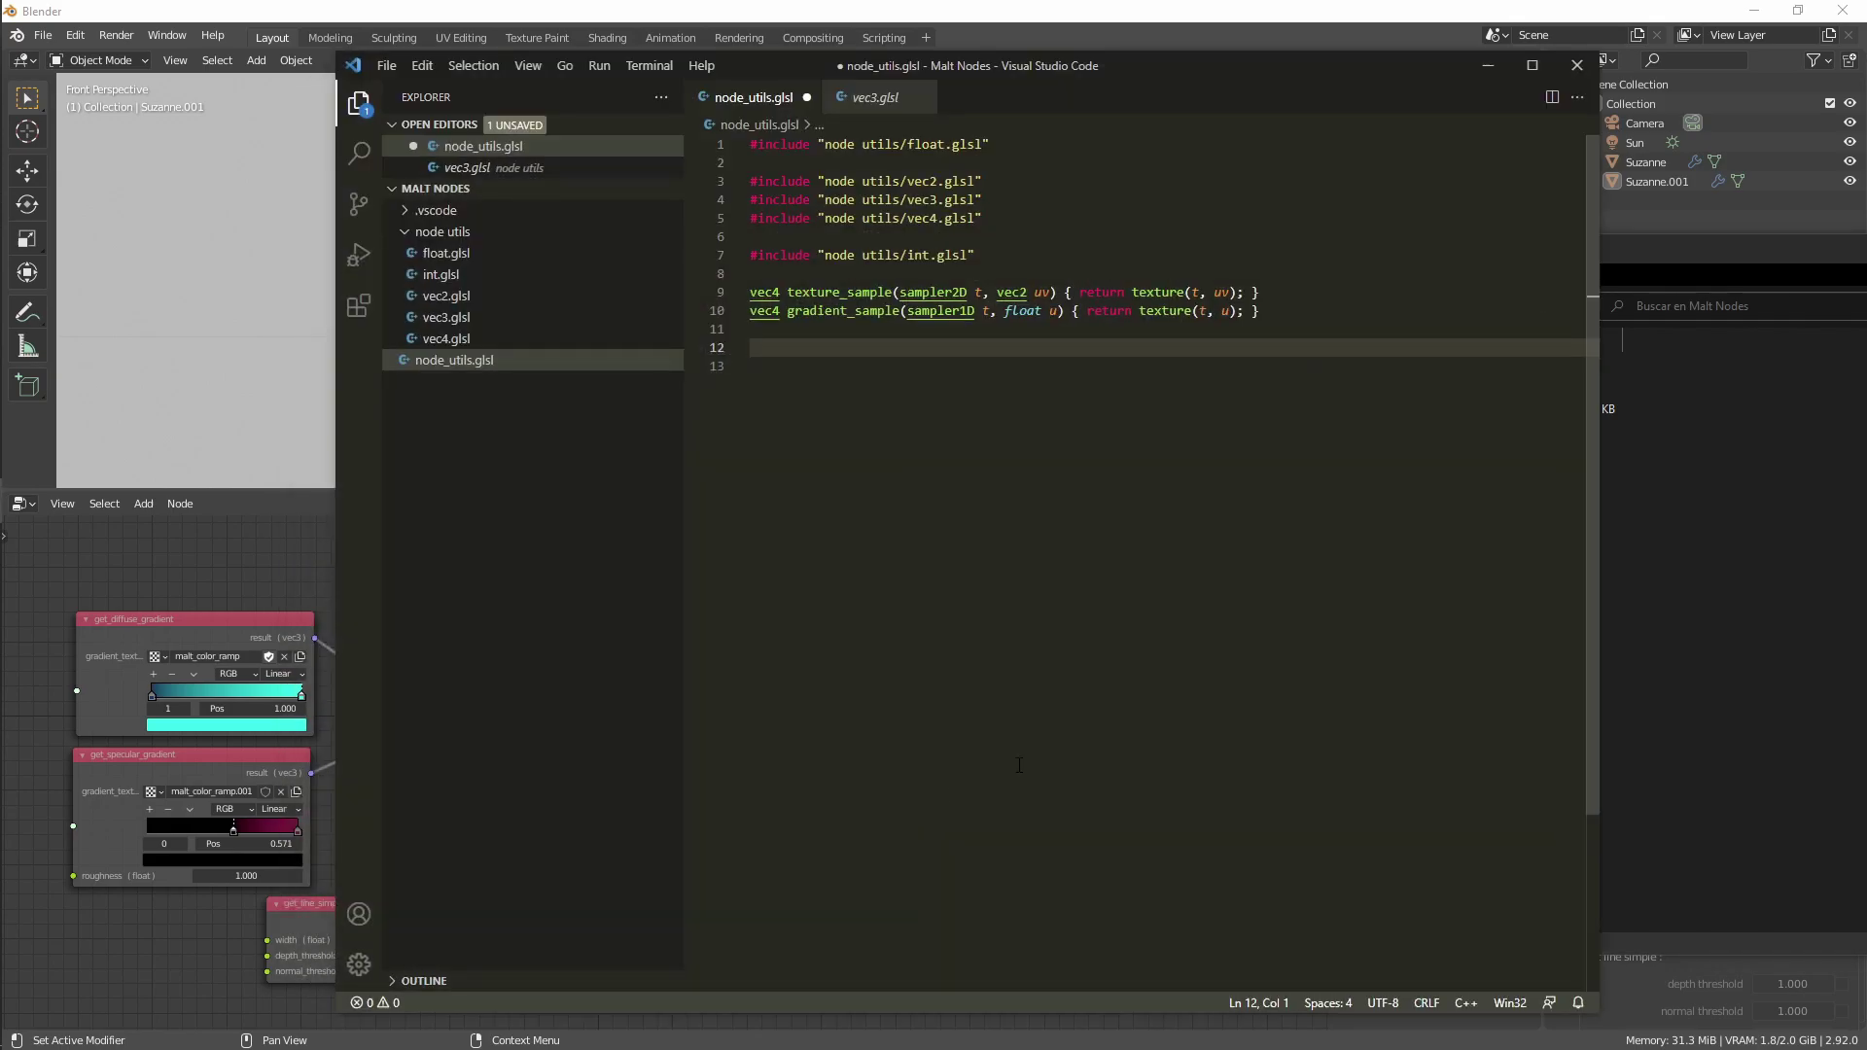
drag(1690, 255, 1865, 342)
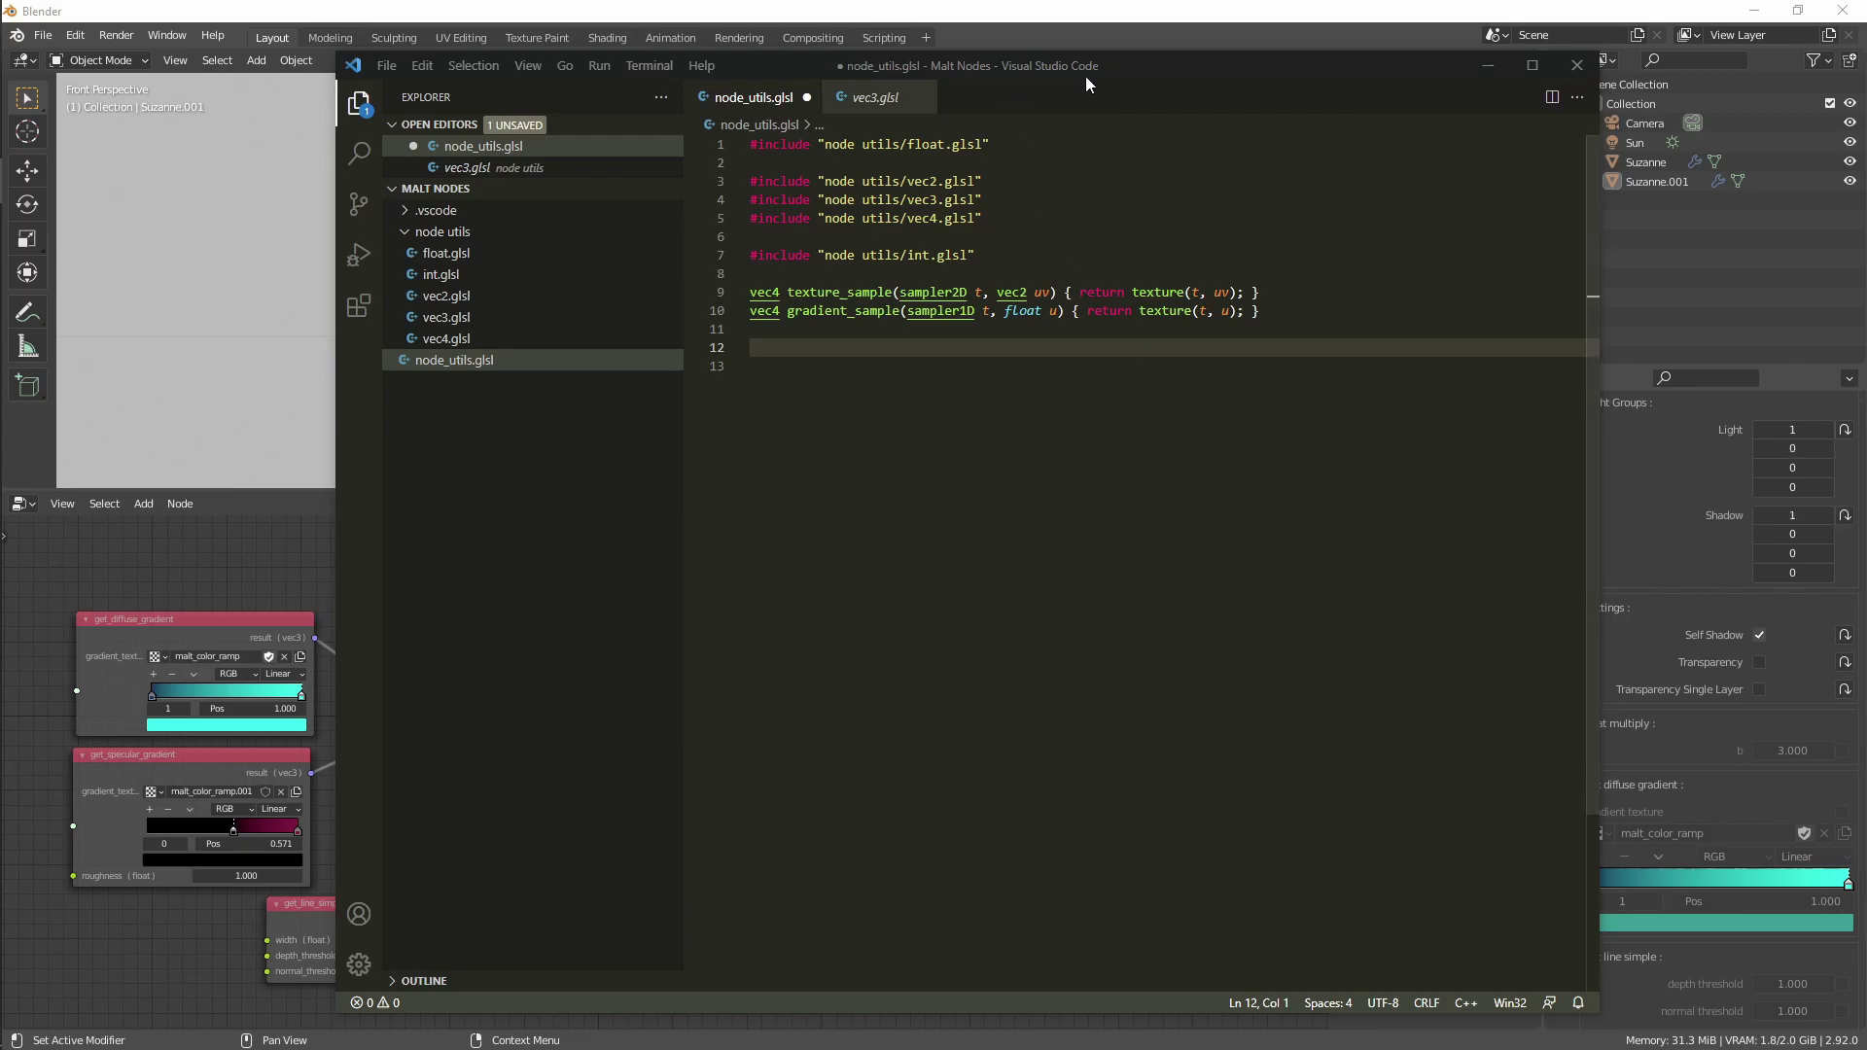
drag(1088, 75, 1335, 81)
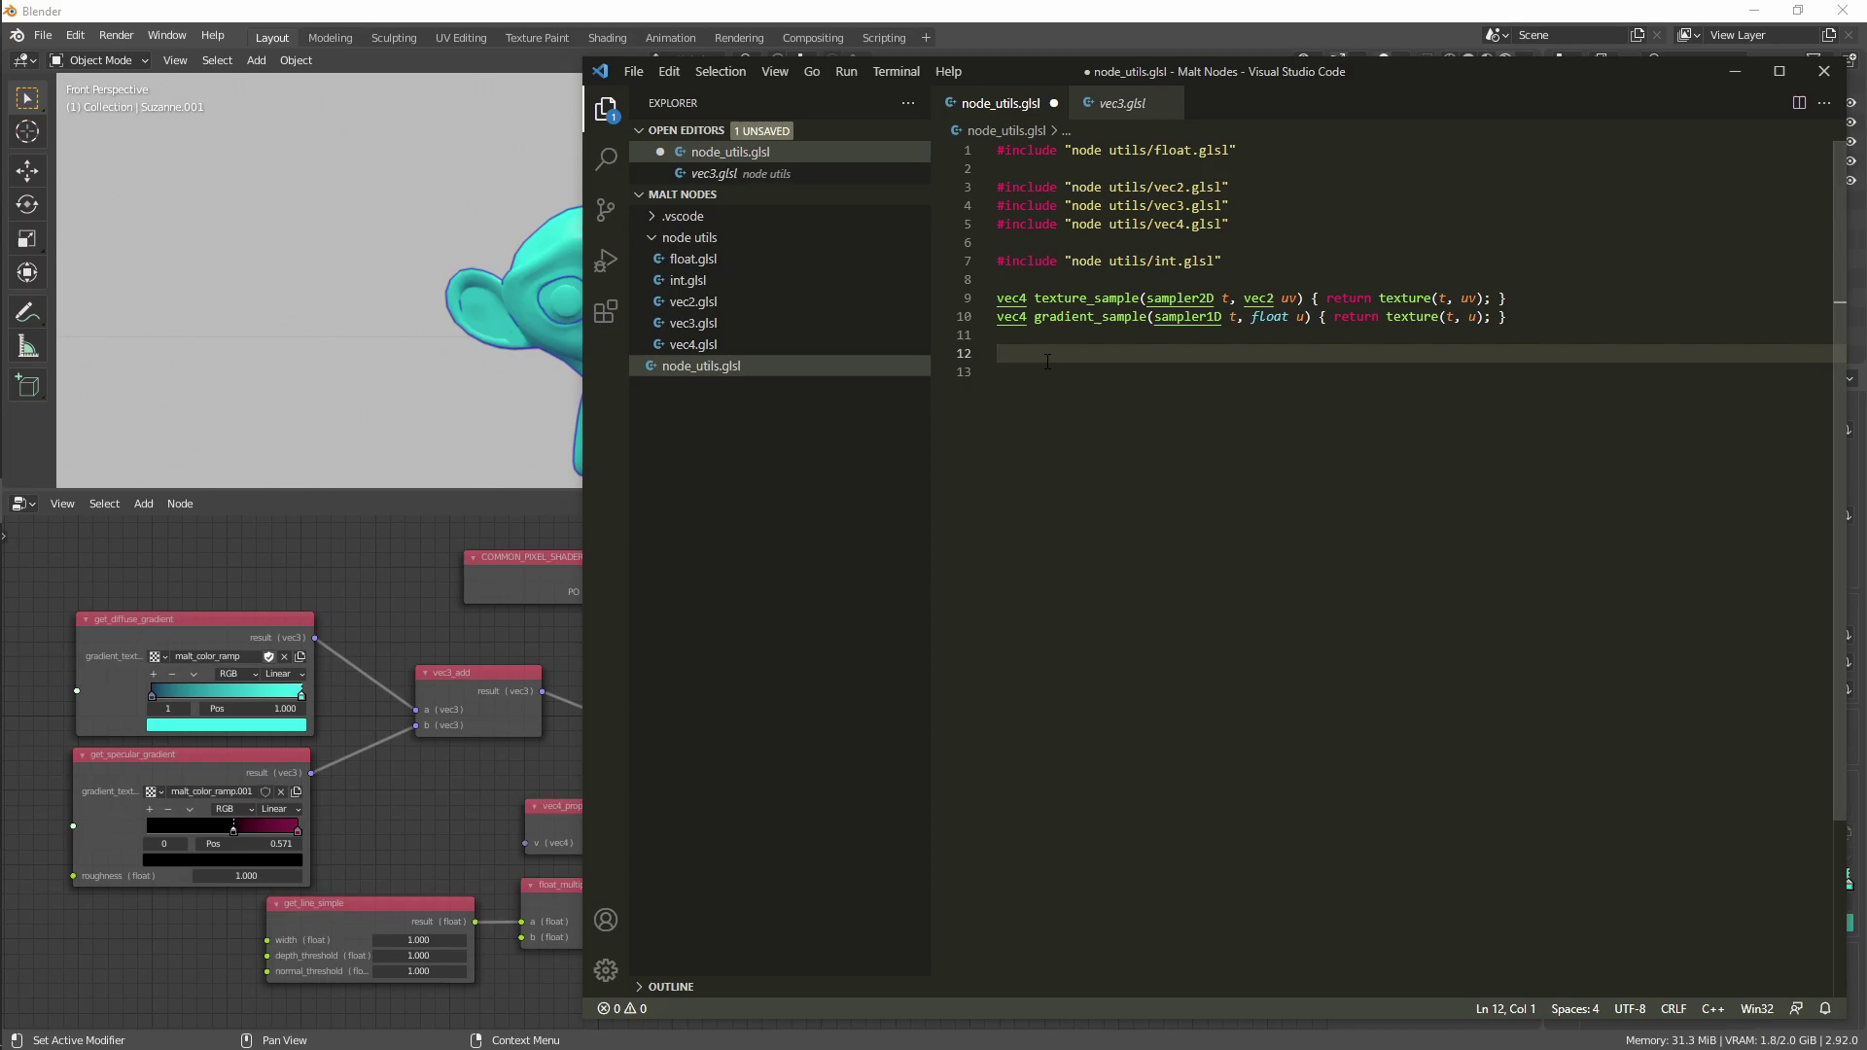
Declare a parameterless vec4 function named gimme_the_yellow on line 12 of node_utils.glsl, below gradient_sample
text(v)
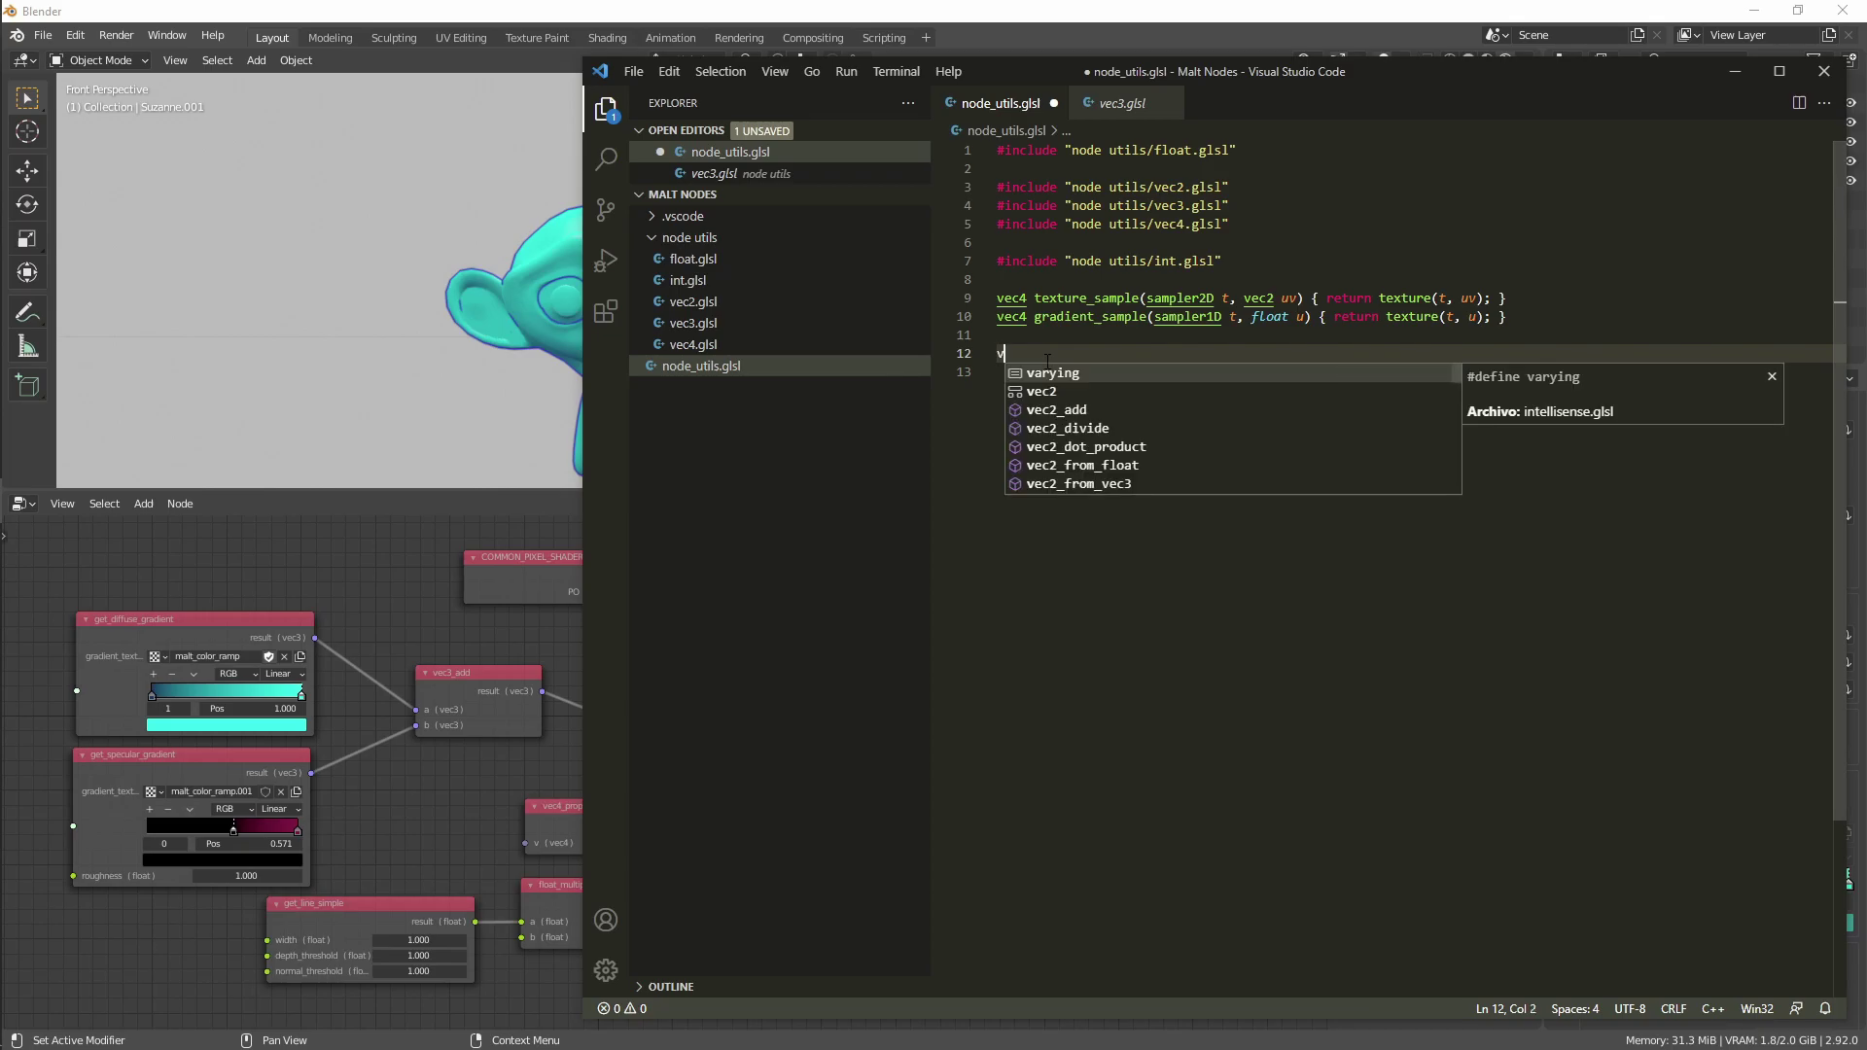
text(ec4)
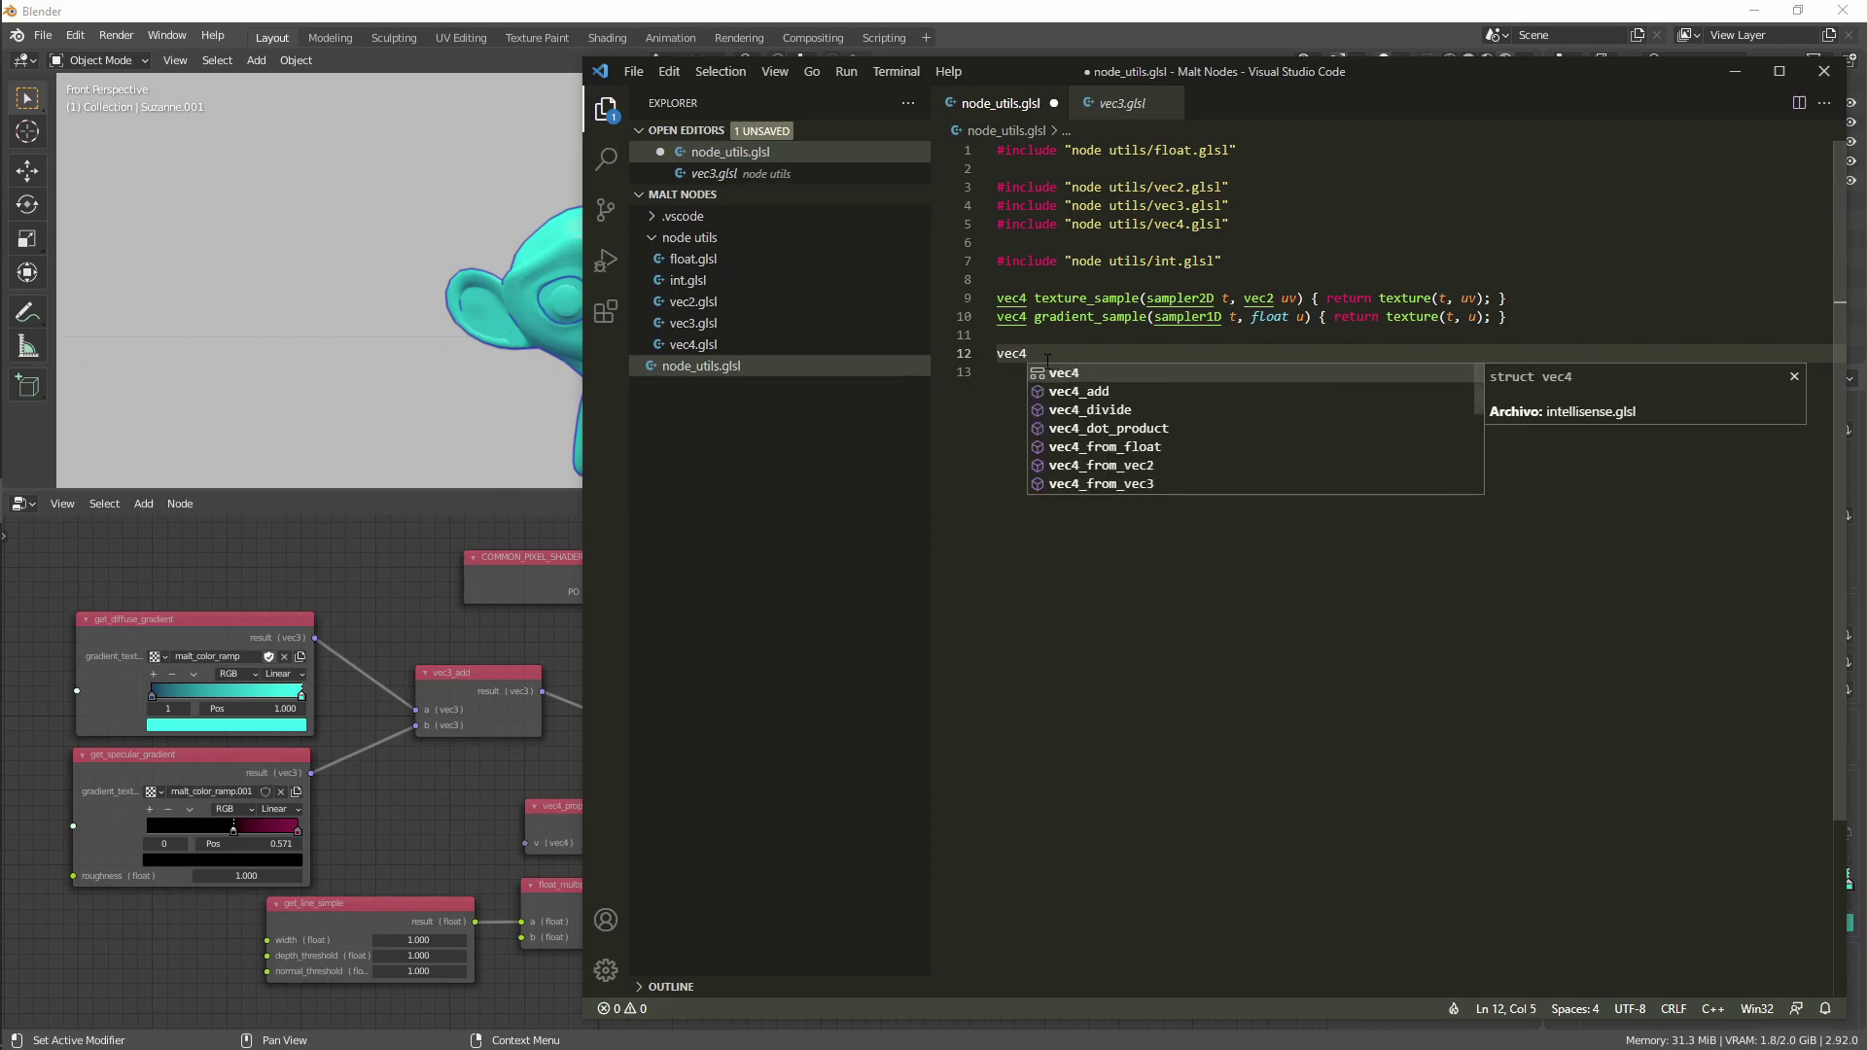
text( gimme)
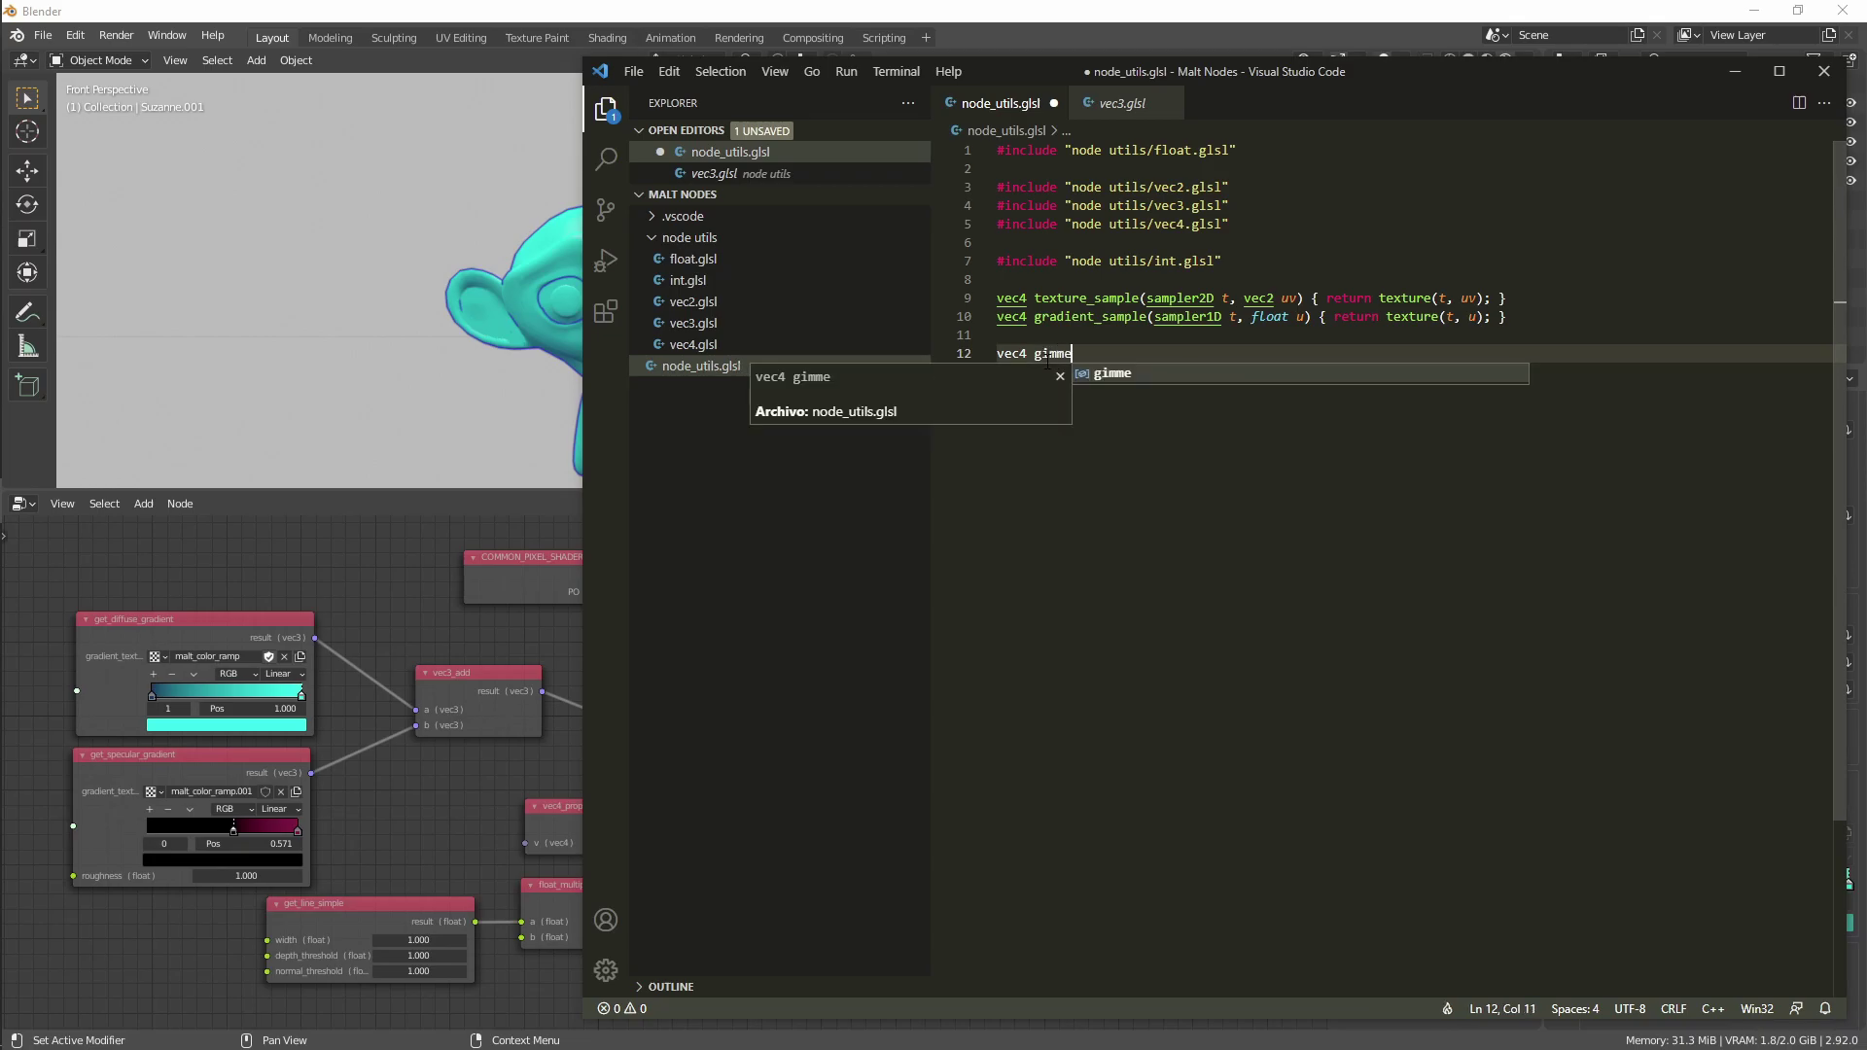
text(_the_g)
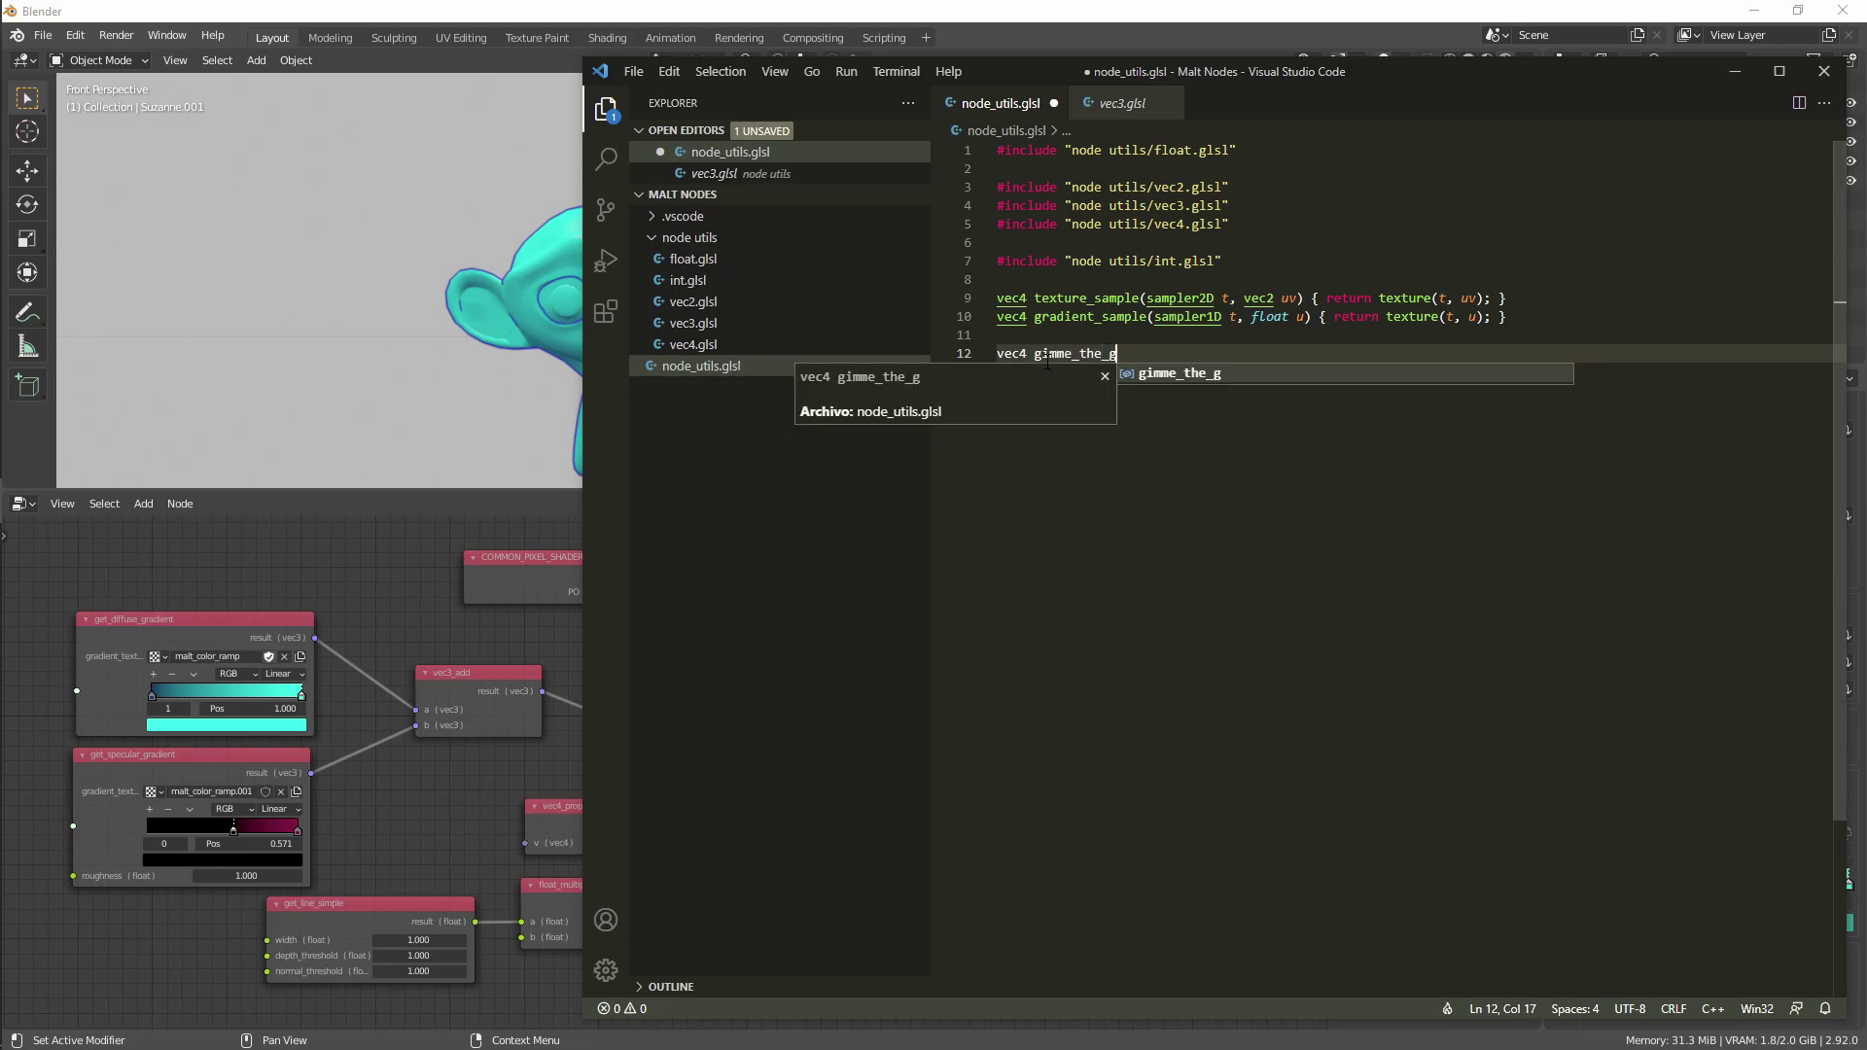
key(BackSpace)
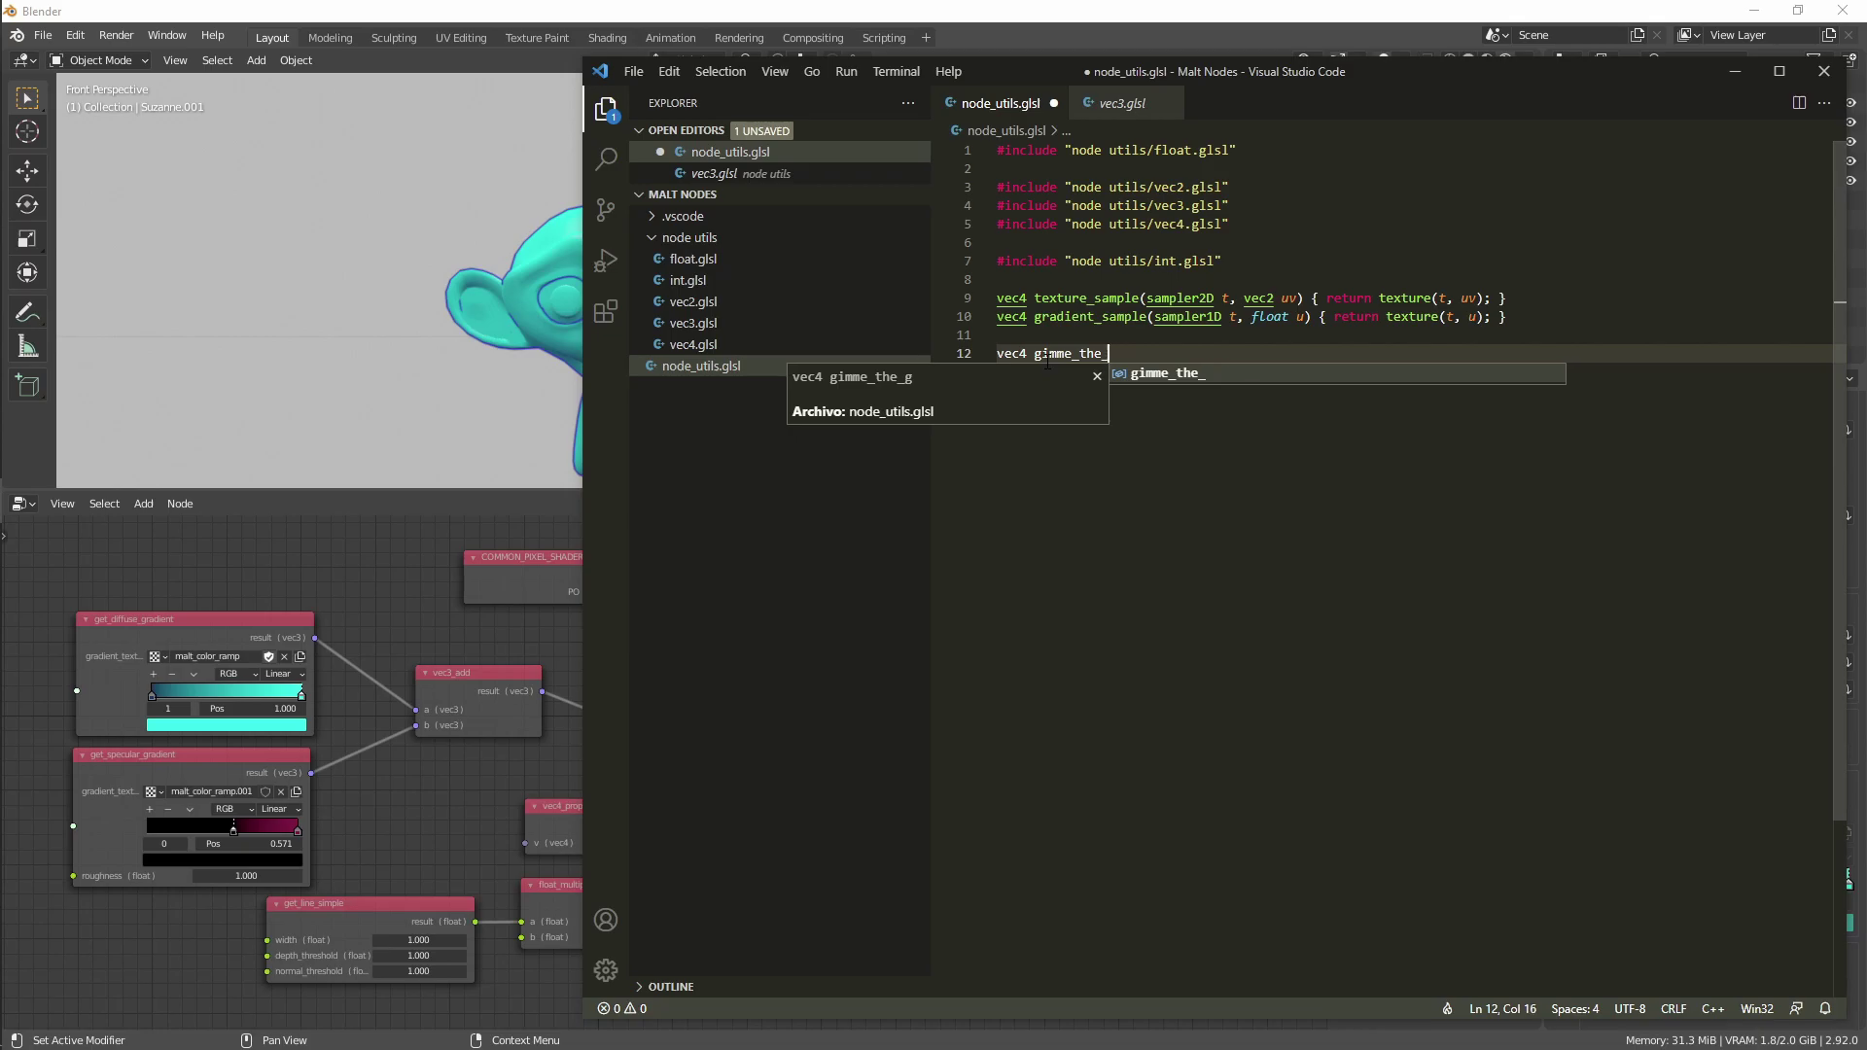
text(yellow)
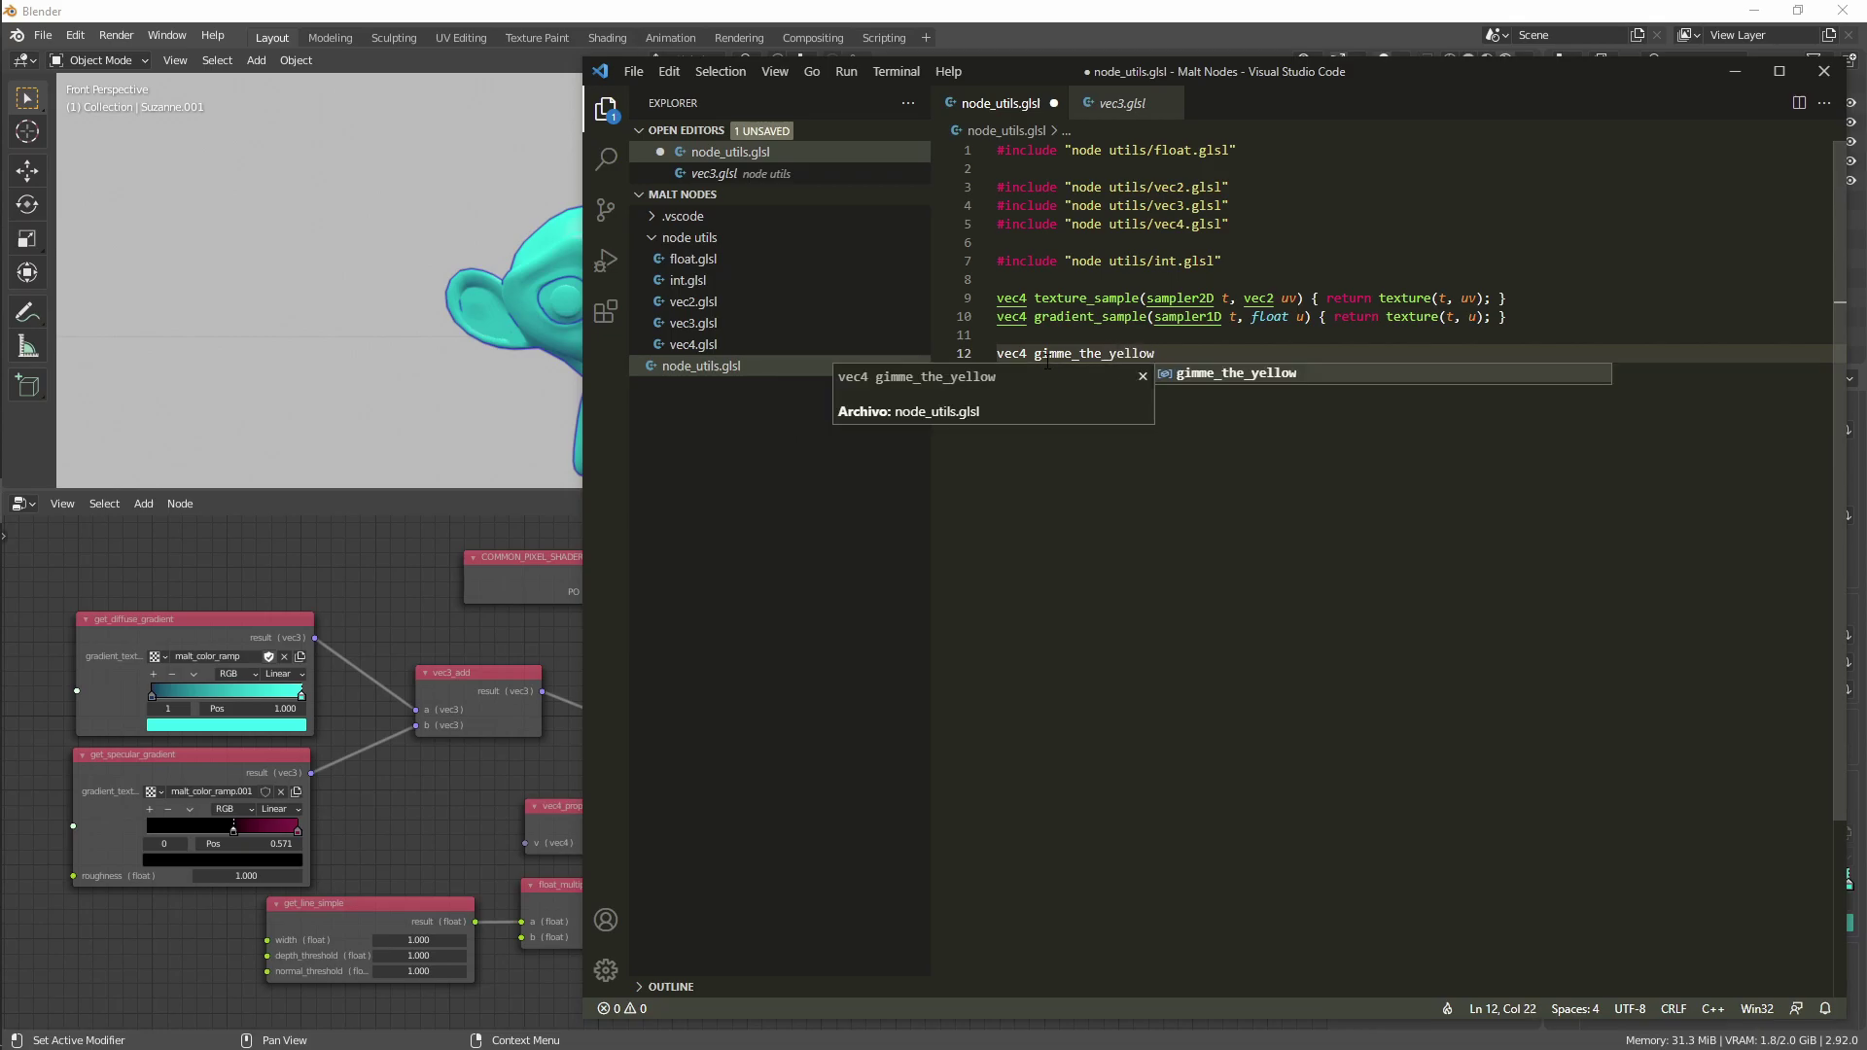
text(()
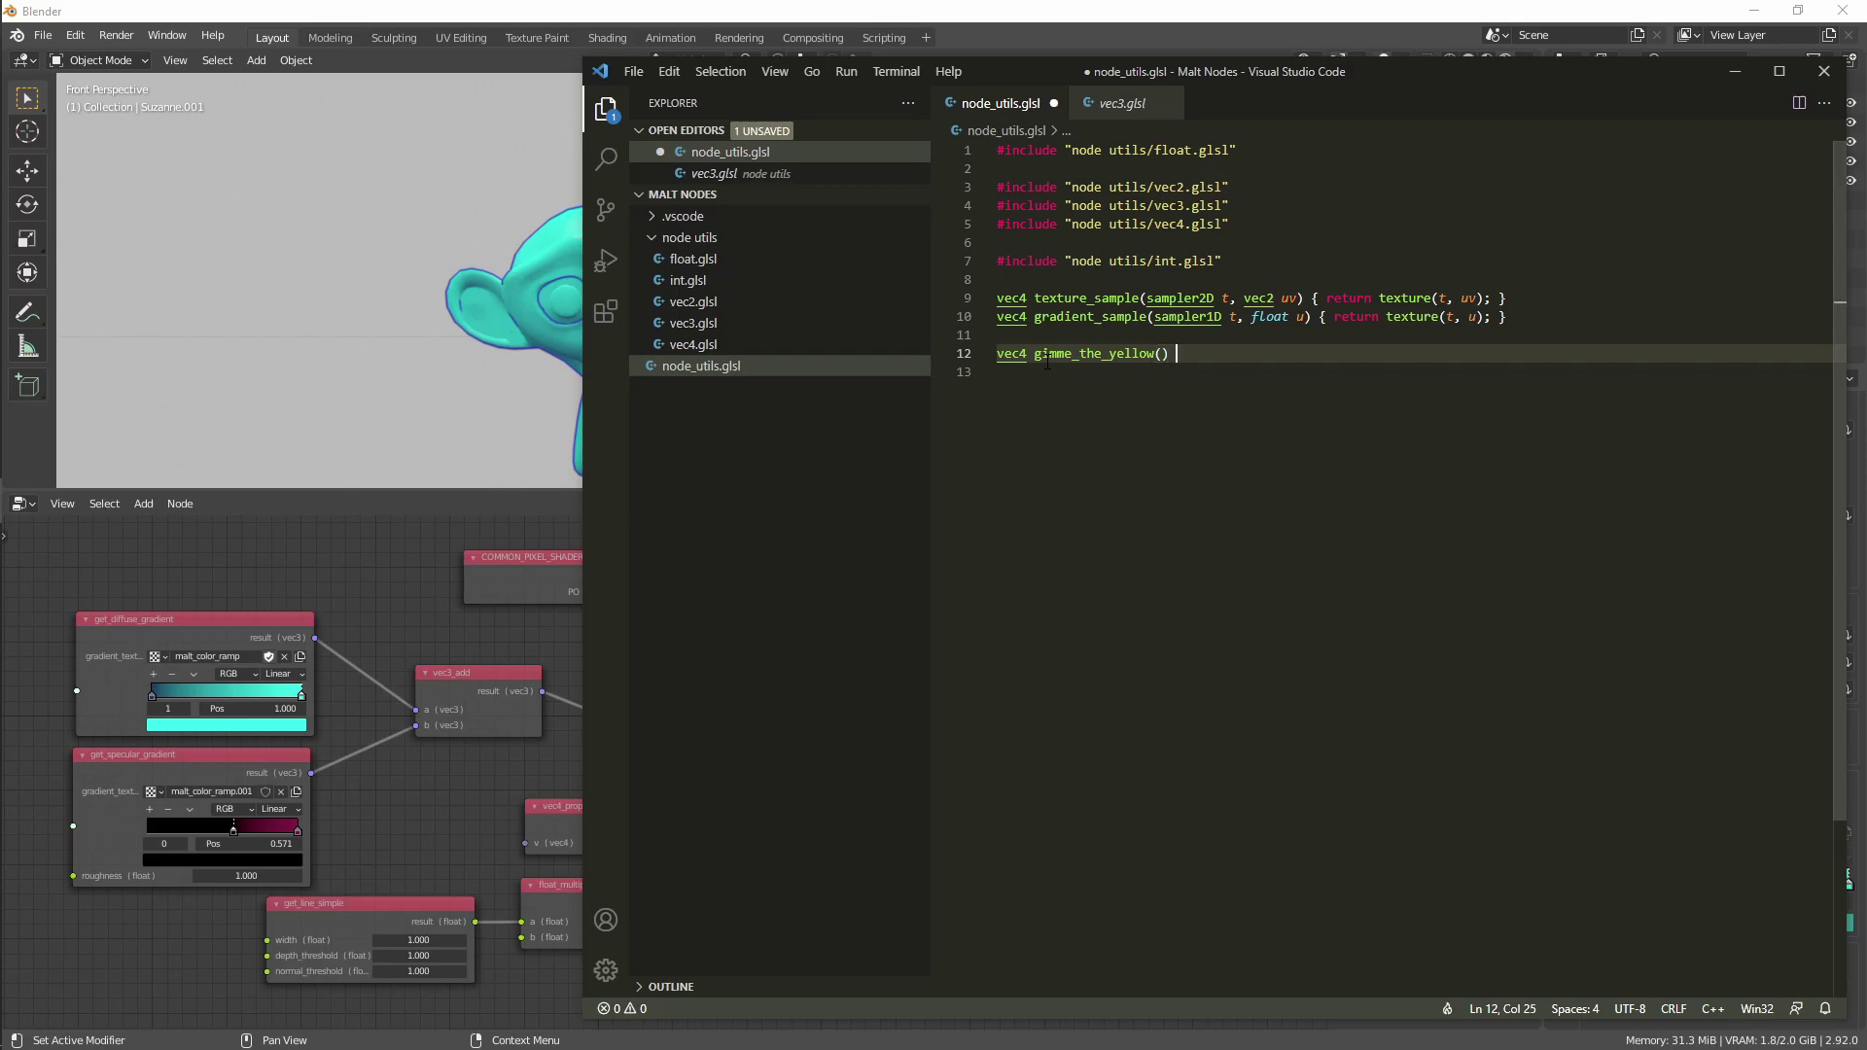
text( { )
text(return )
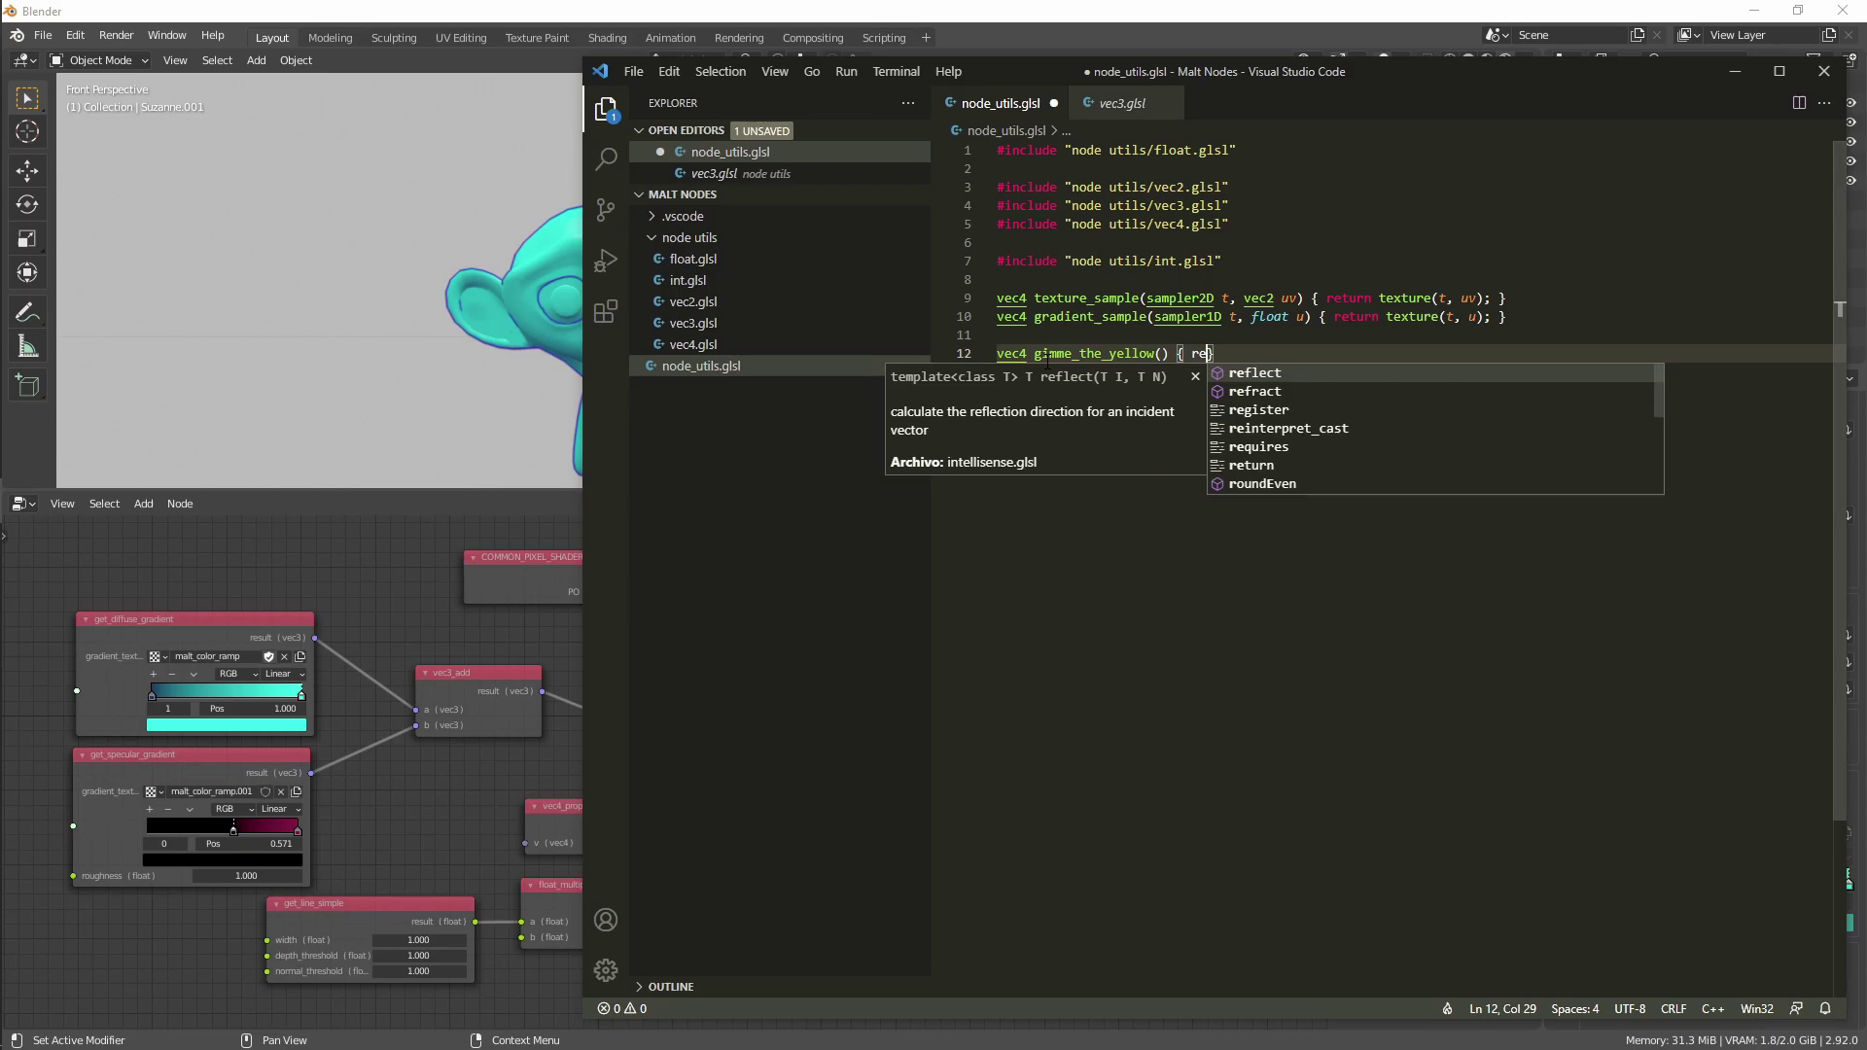
text(vec4)
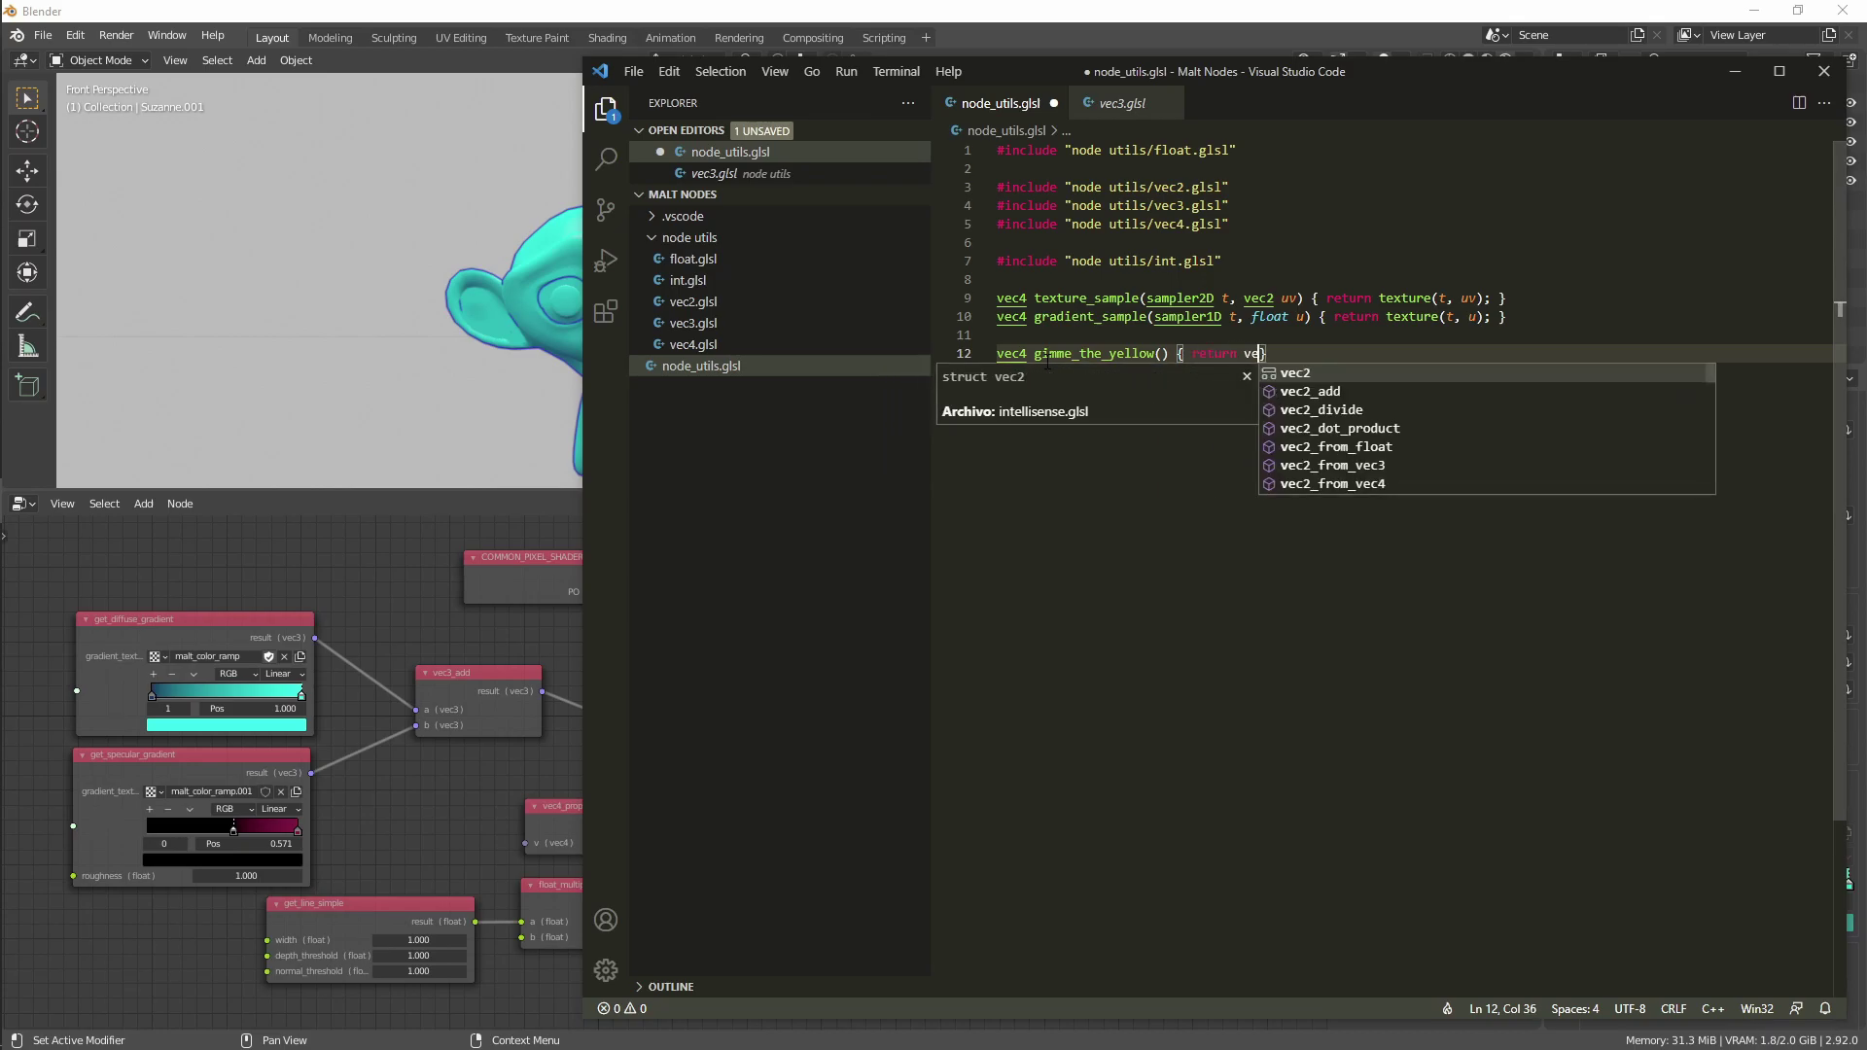
text(()
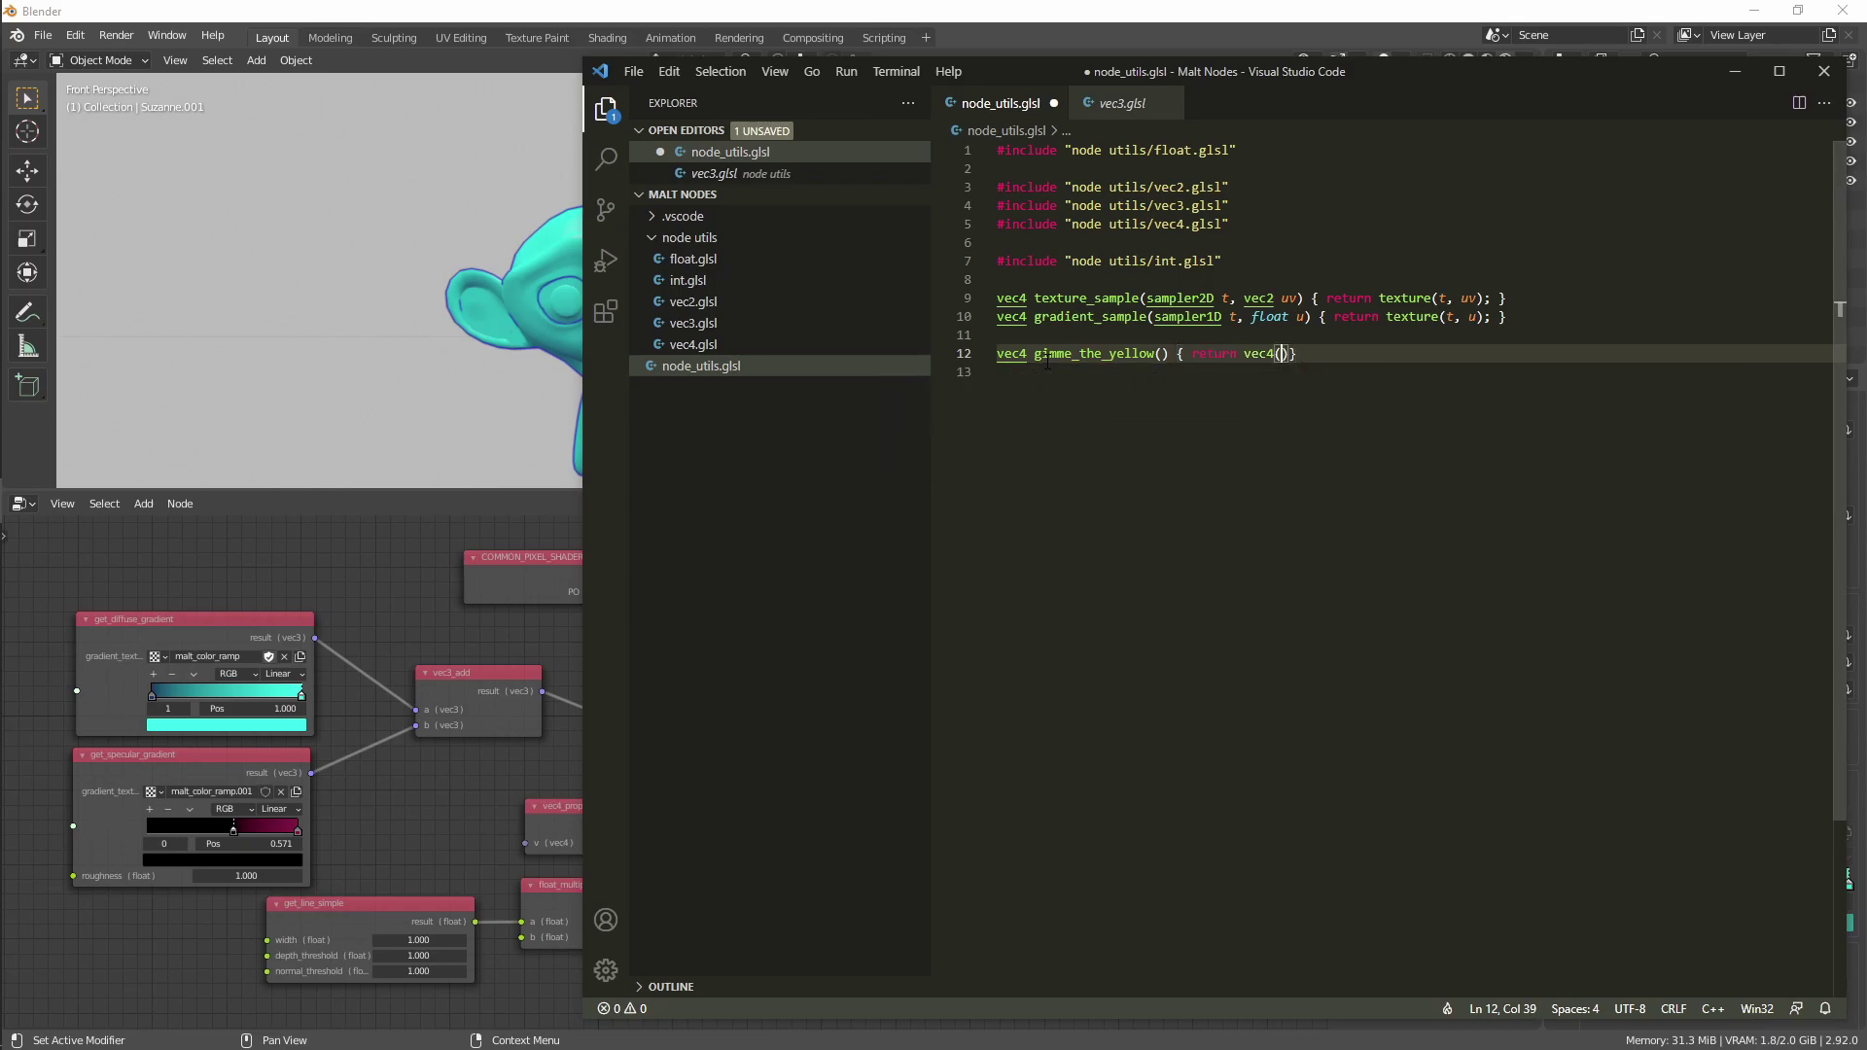
text())
text(; )
text(1,1,)
text(0,)
text(1)
Write the body of gimme_the_yellow so it returns vec4(1,1,0,1), and save node_utils.glsl
key(ctrl+s)
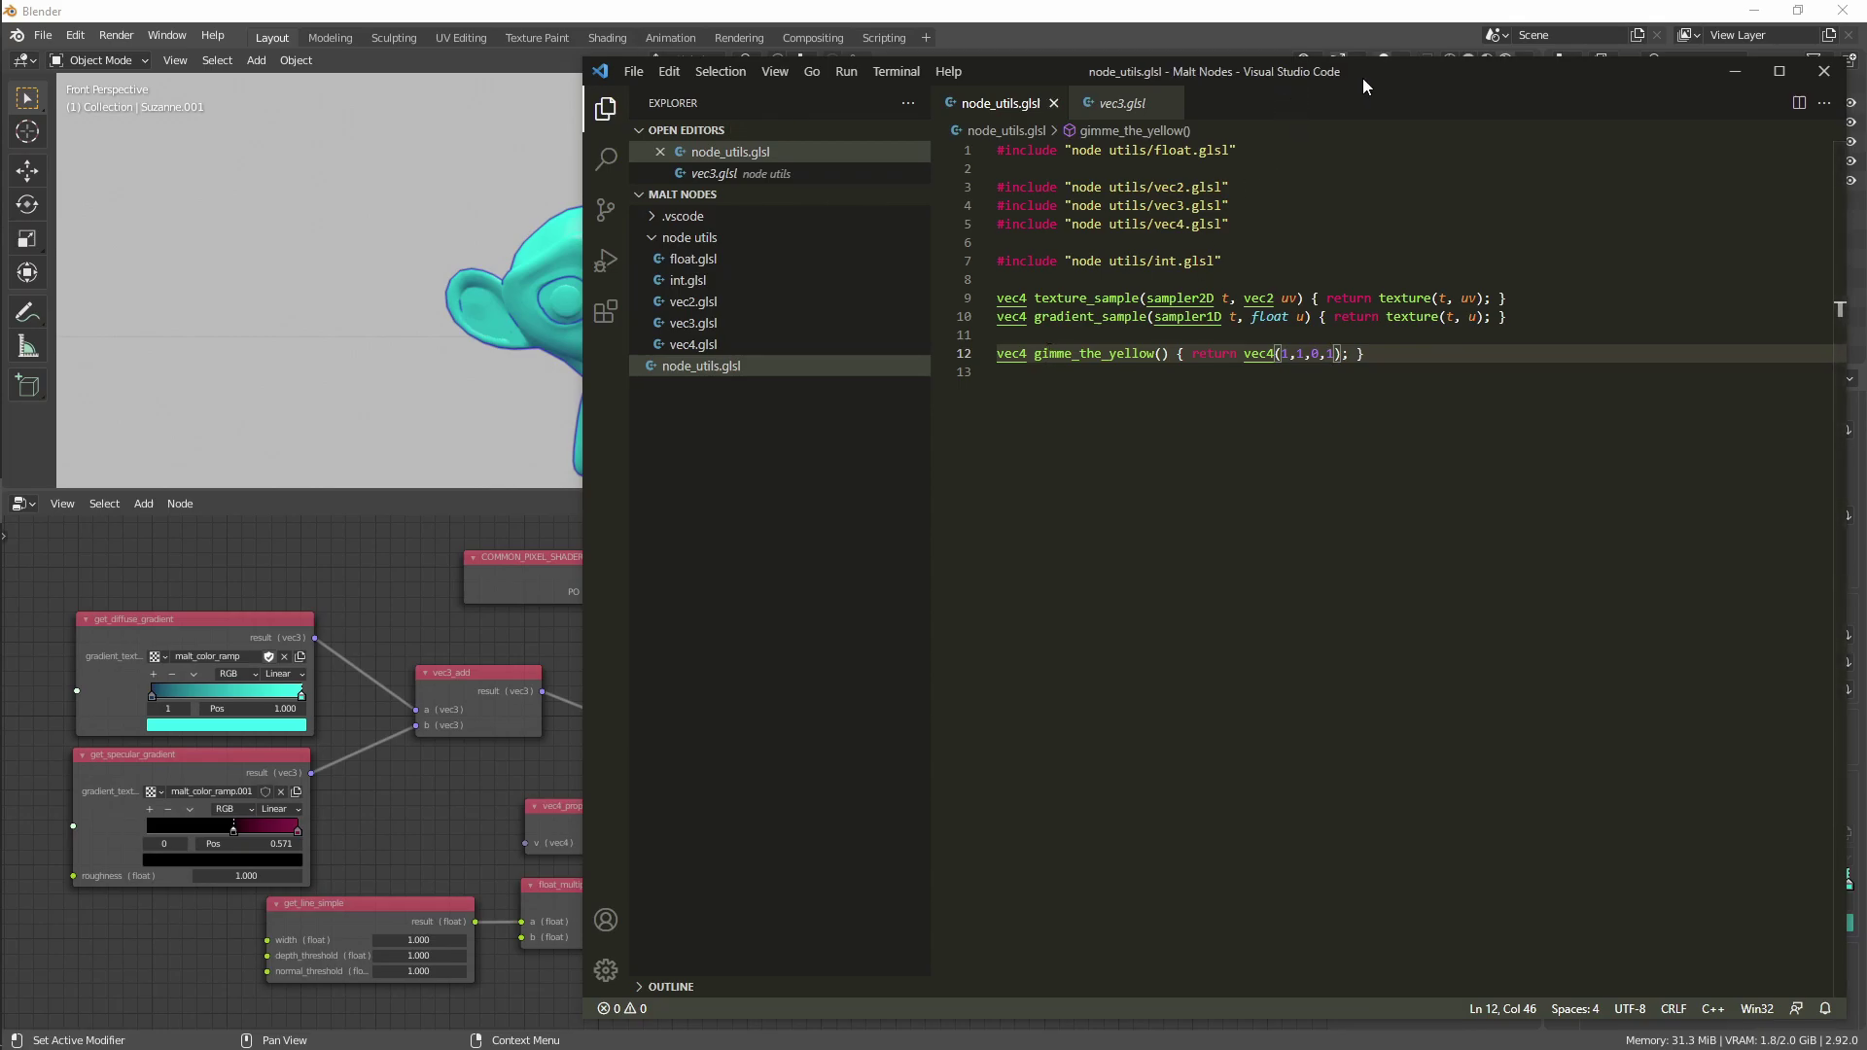
Switch to Blender and add the gimme the yellow node from the node utils functions, placing it above vec4_from_vec3
key(alt+Tab)
scroll(860, 837, up, 2)
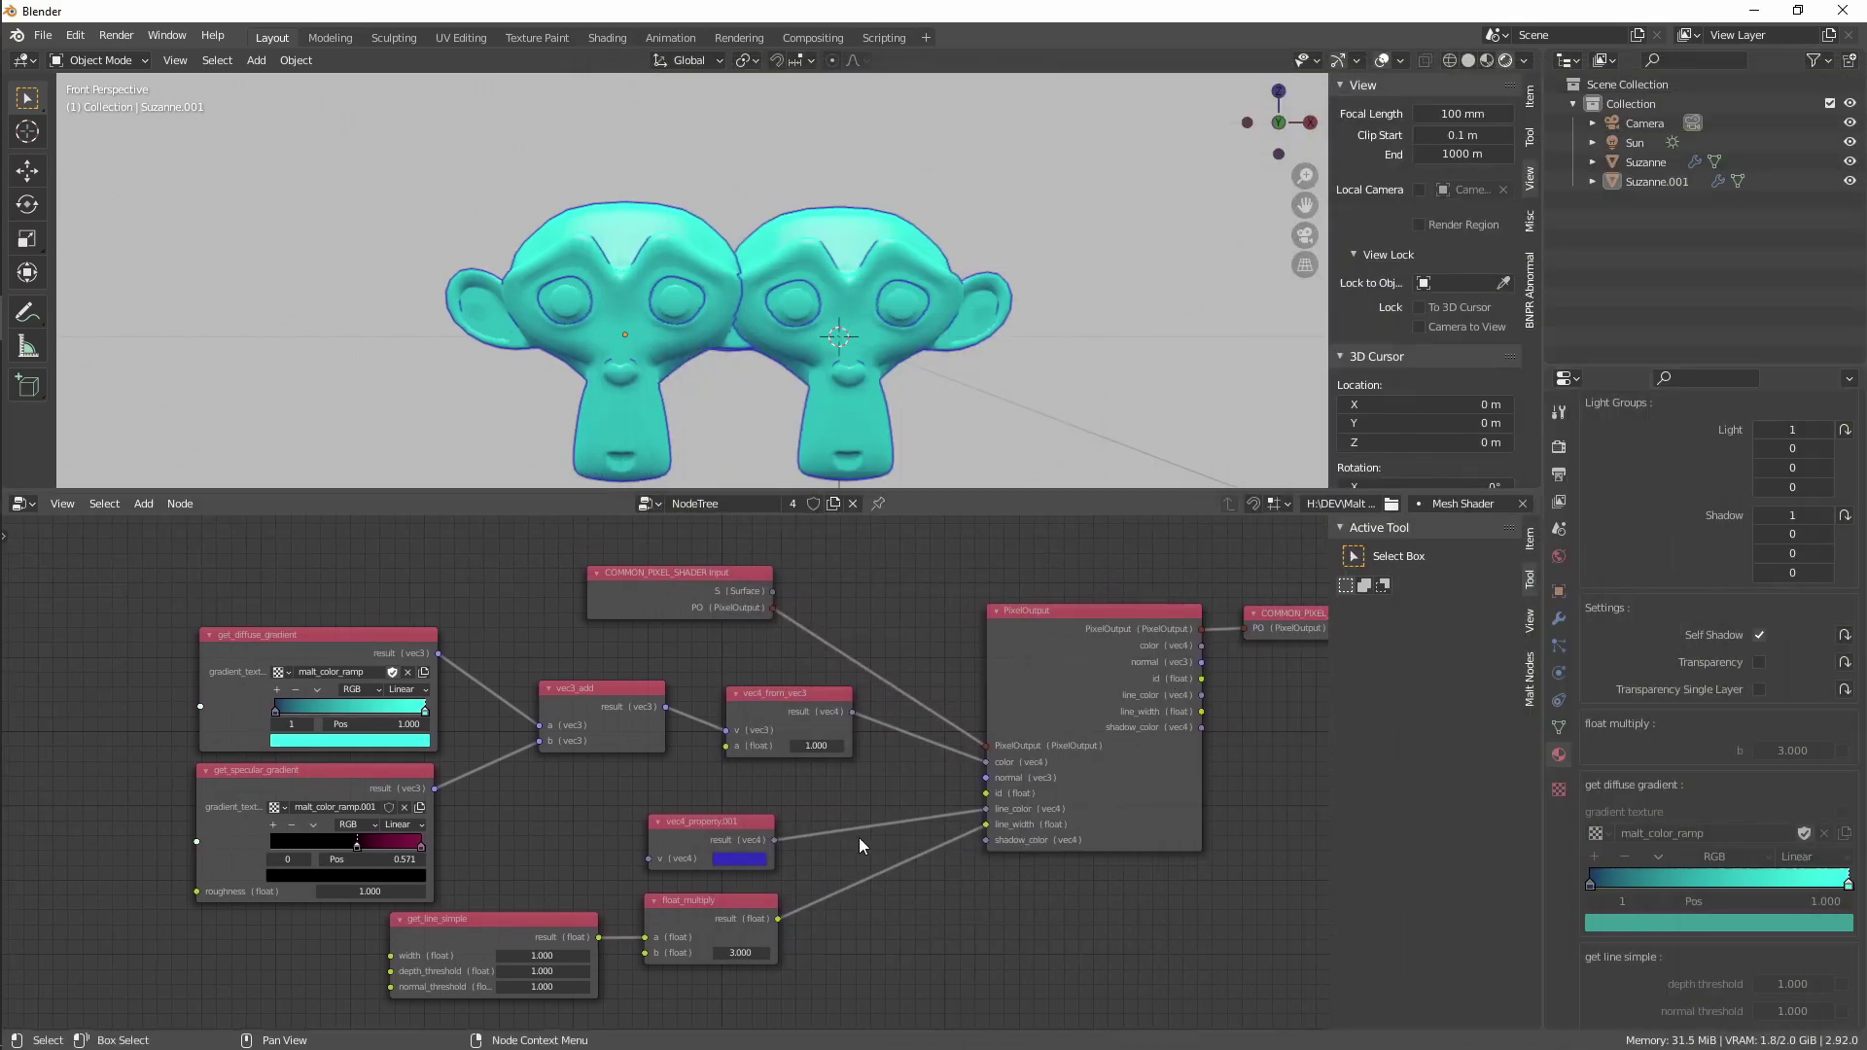
key(shift+a)
mouse_move(745, 609)
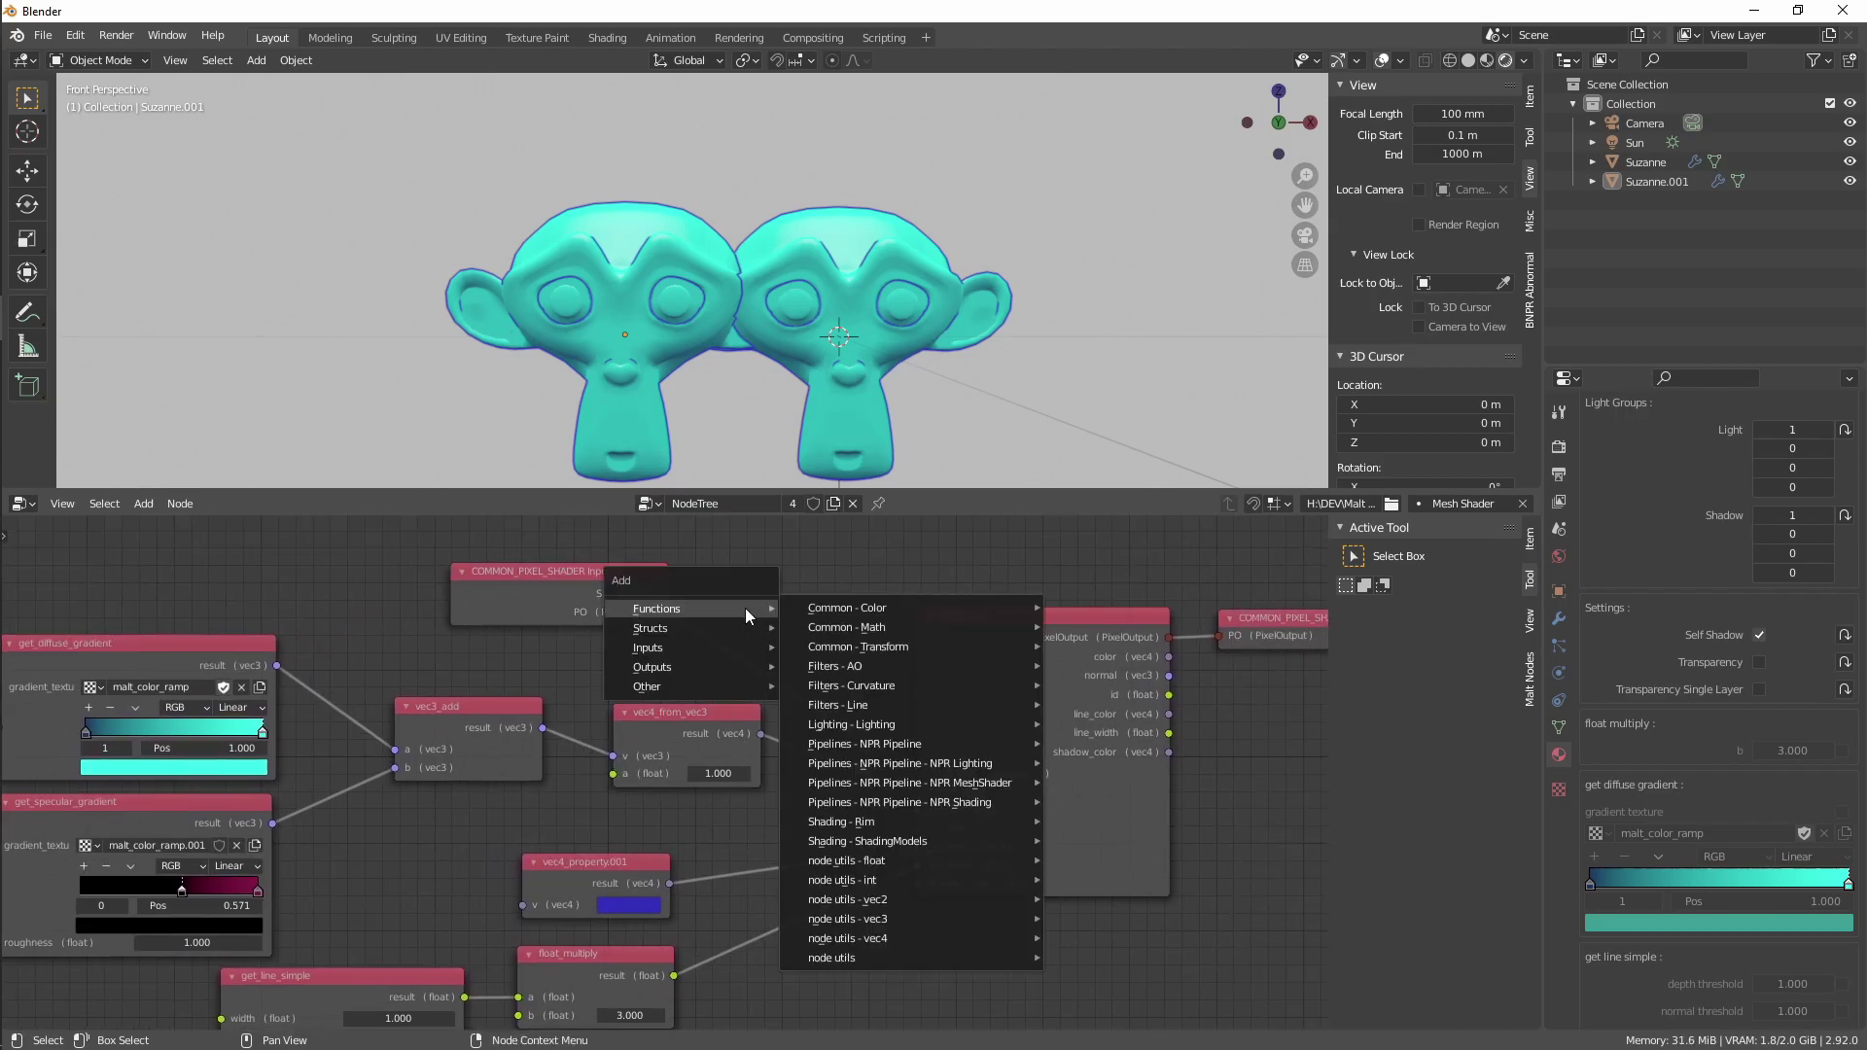
mouse_move(900, 952)
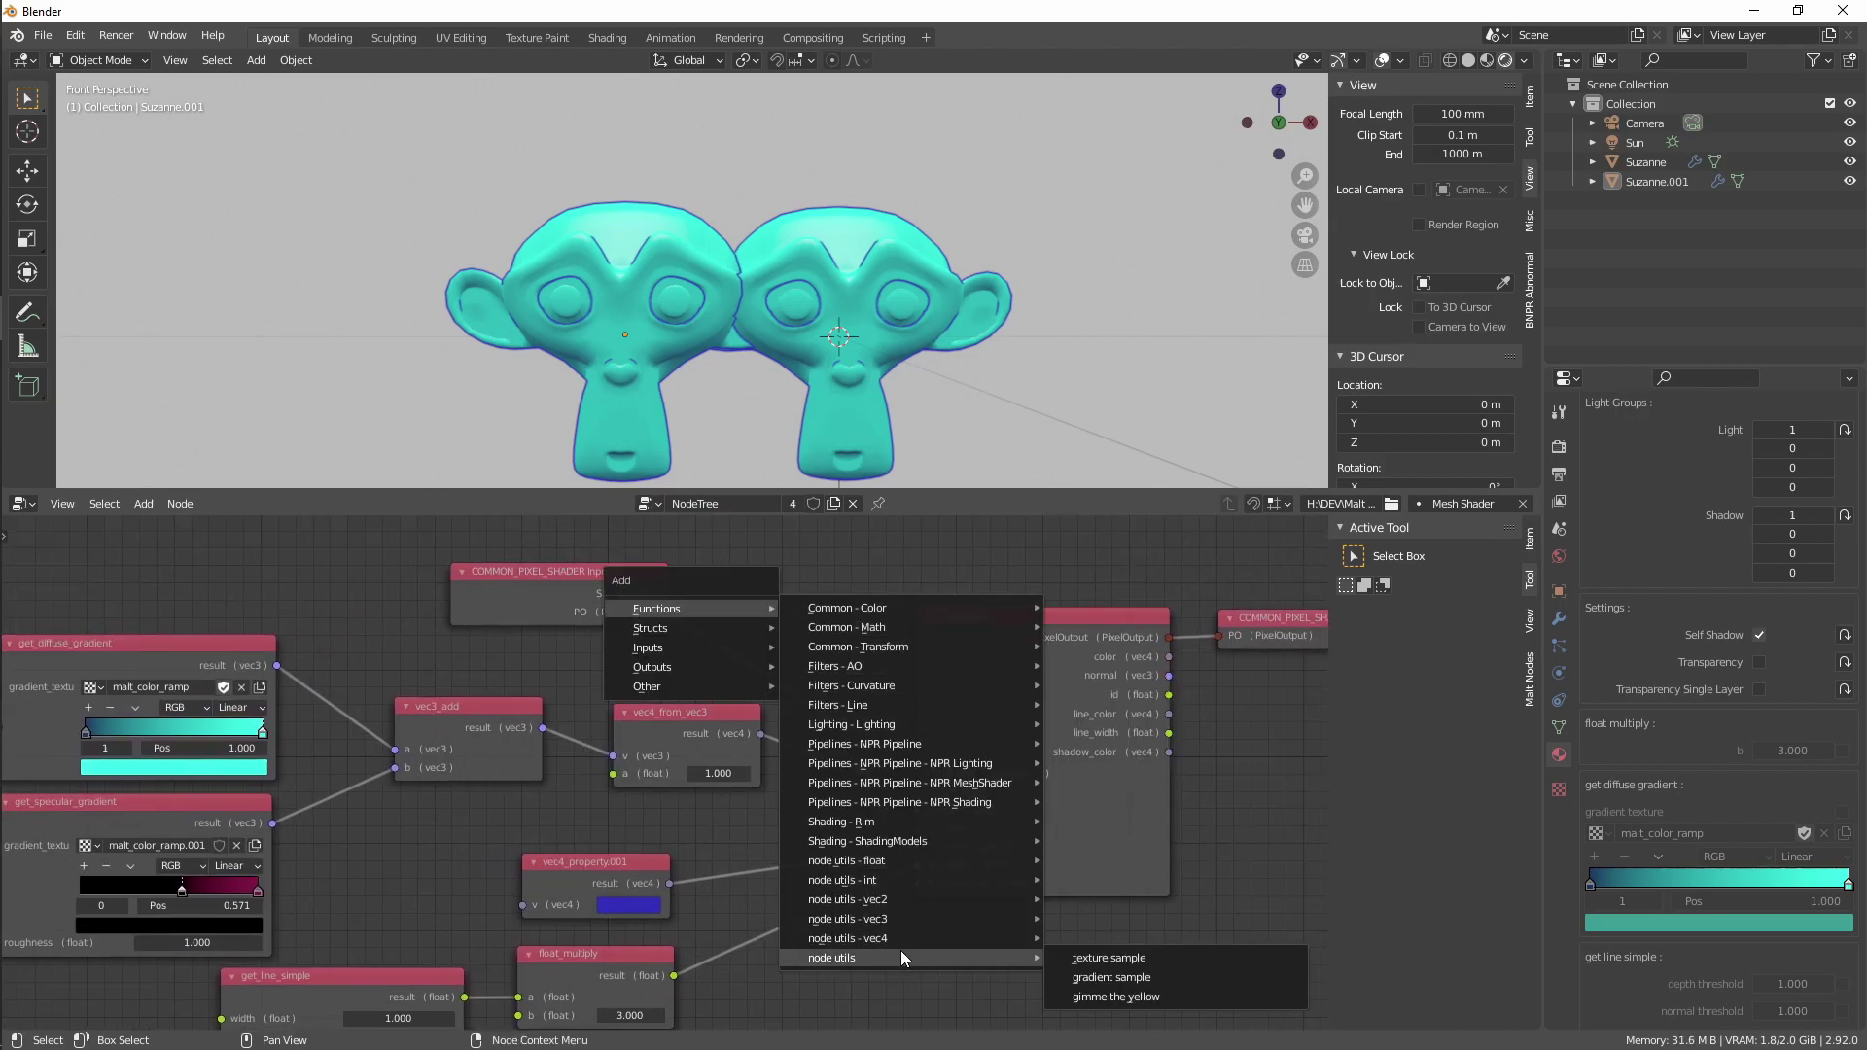
click(1108, 994)
click(725, 534)
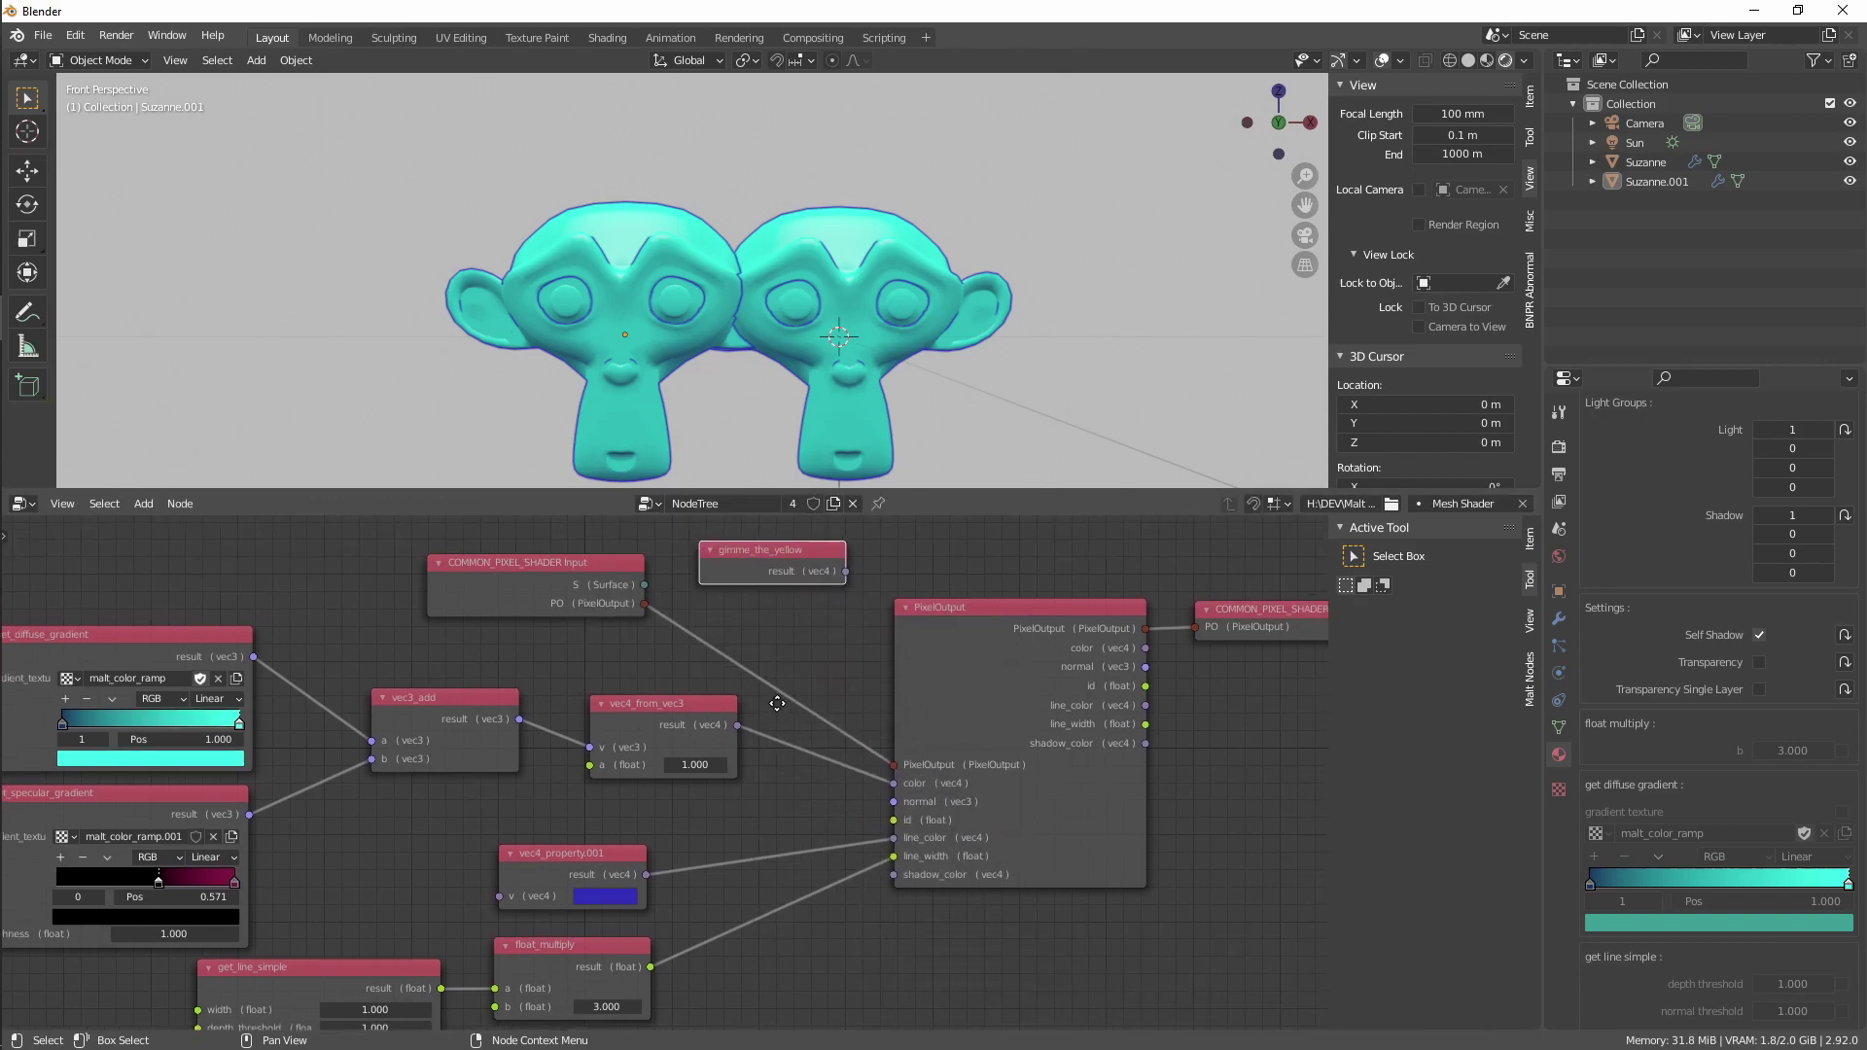
Connect gimme_the_yellow's result to PixelOutput's color input and move the node down beside float_multiply
scroll(753, 702, down, 2)
drag(813, 591, 852, 758)
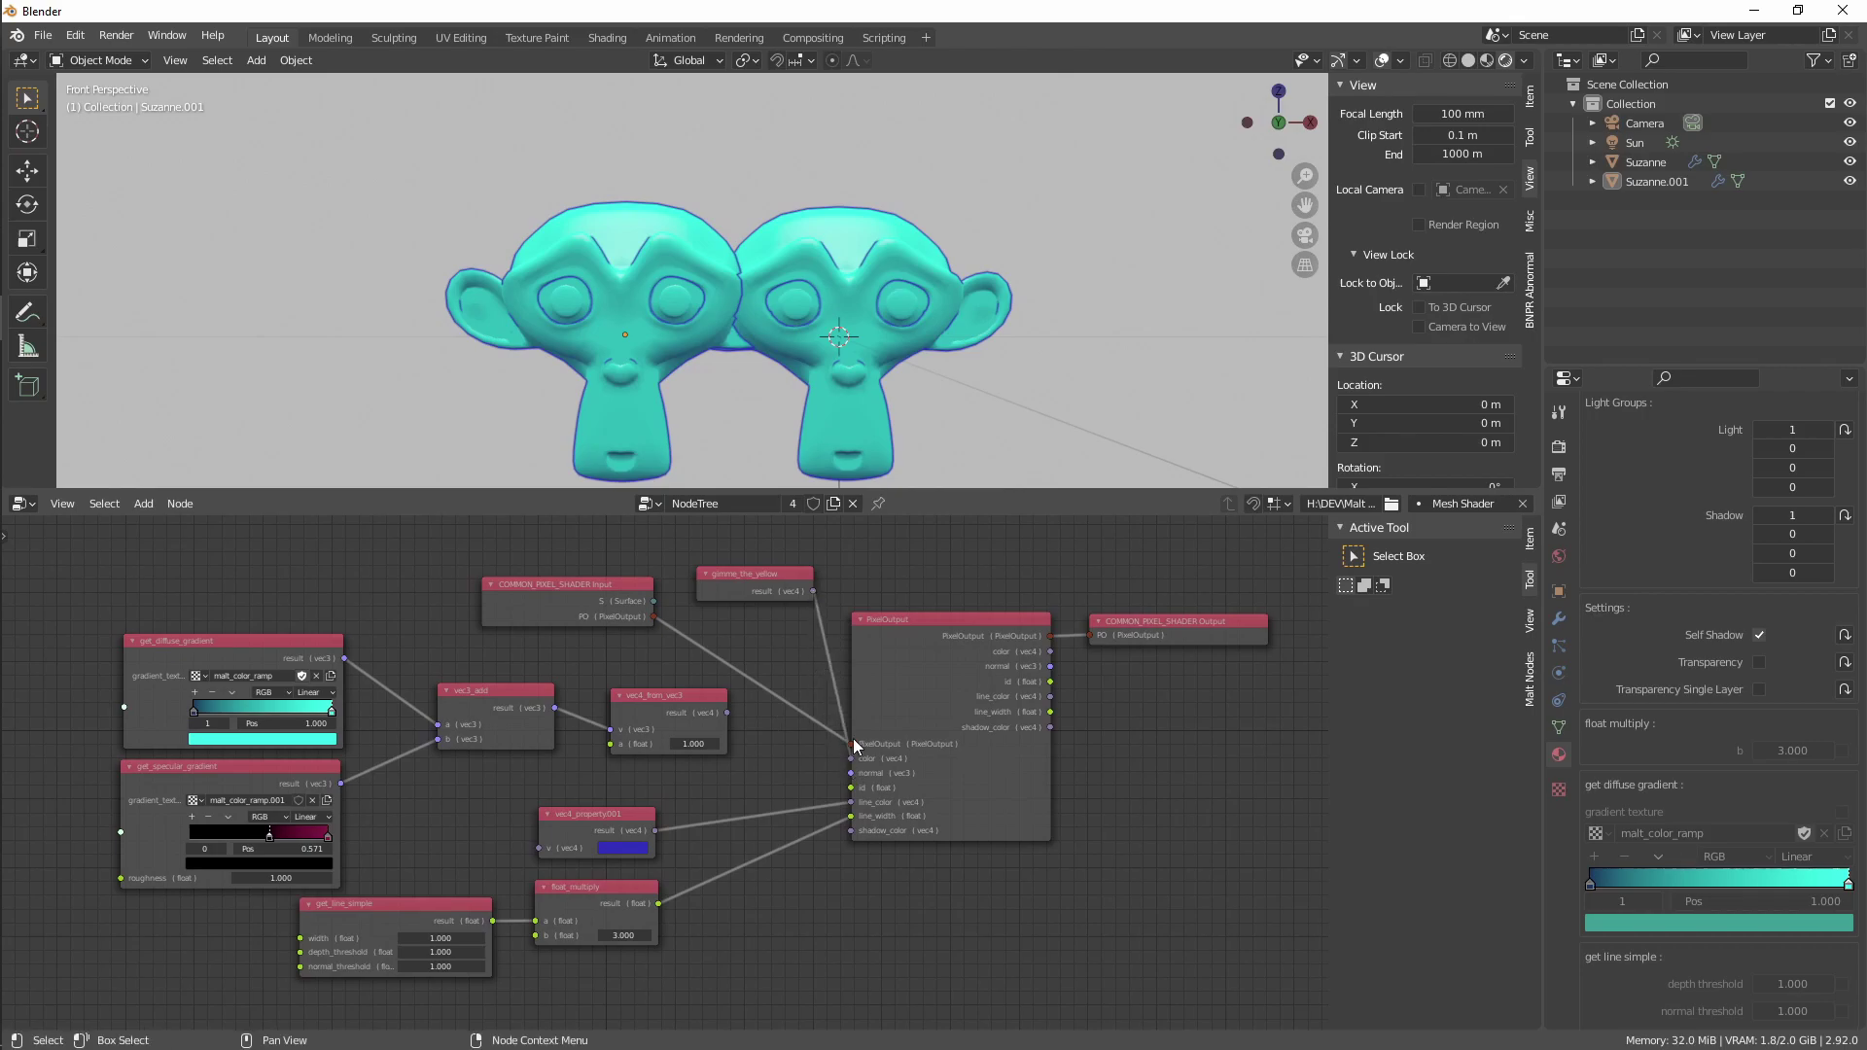
drag(779, 581, 750, 933)
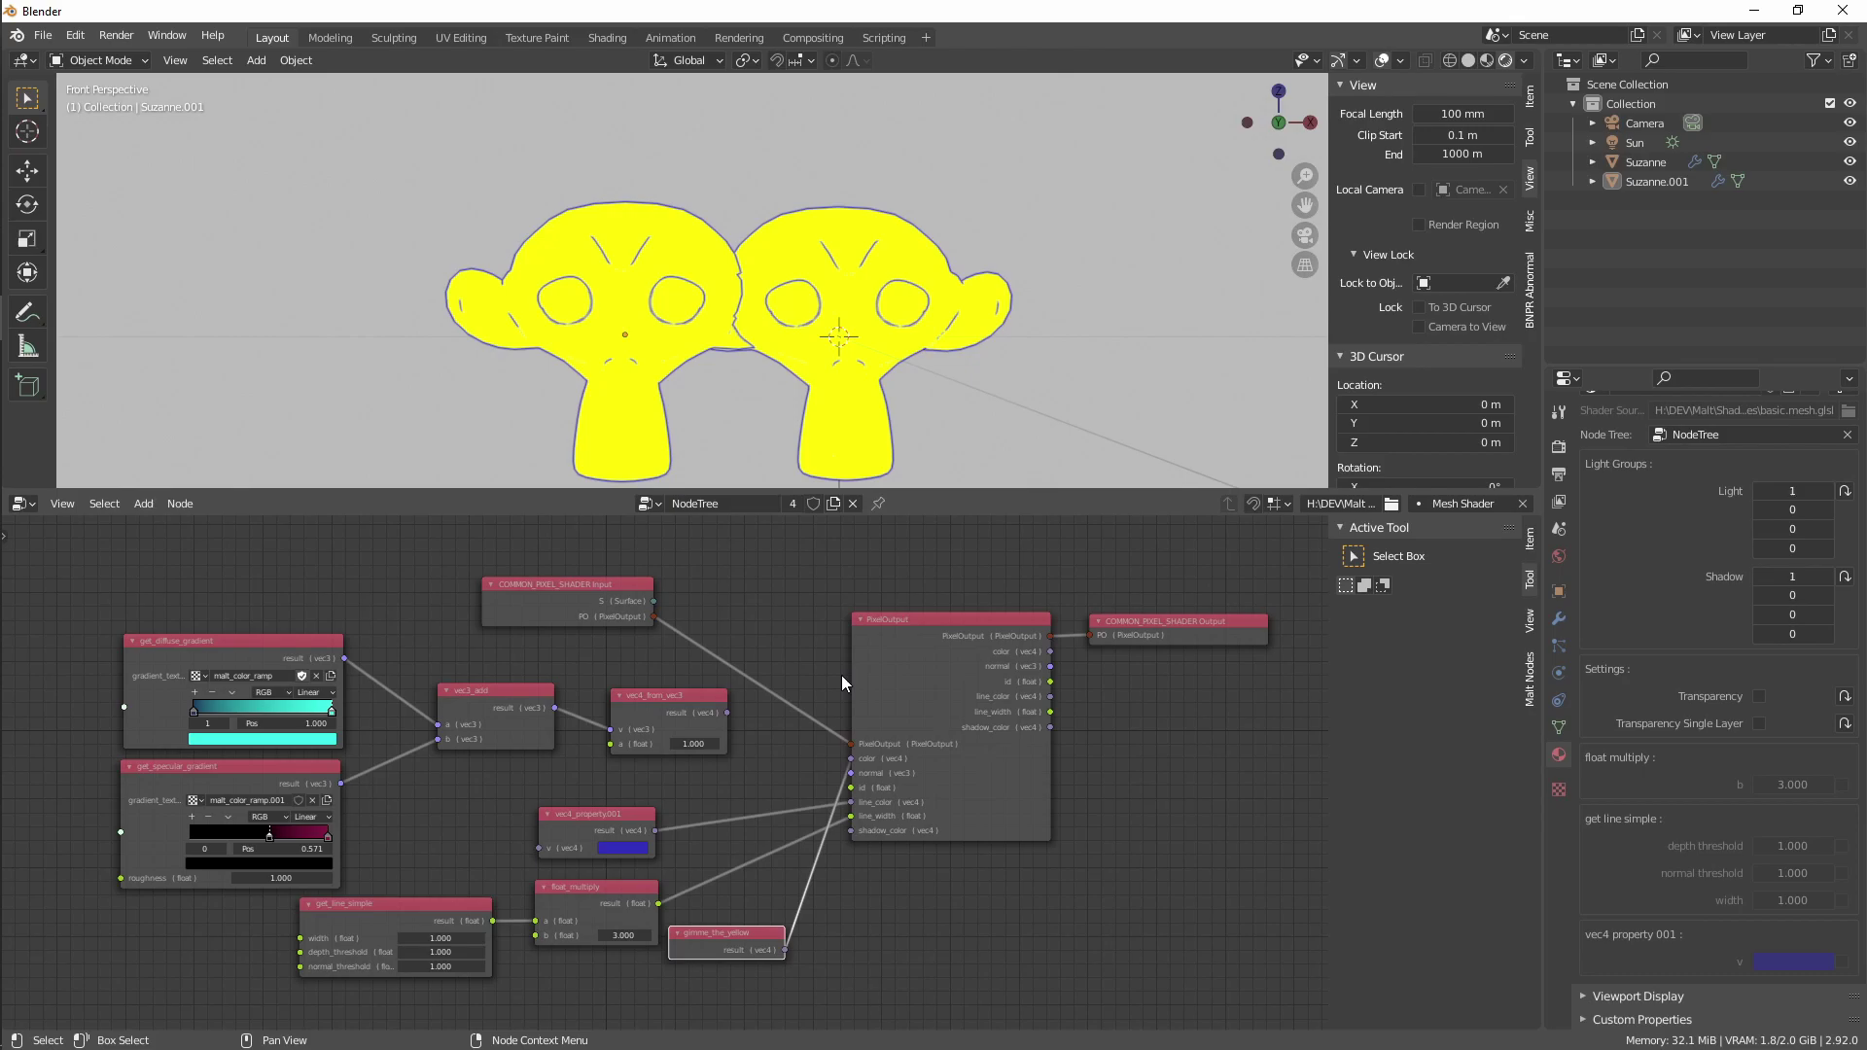
Move gimme_the_yellow above COMMON_PIXEL_SHADER Input and shift both nodes together to line up above vec4_from_vec3
scroll(775, 766, down, 2)
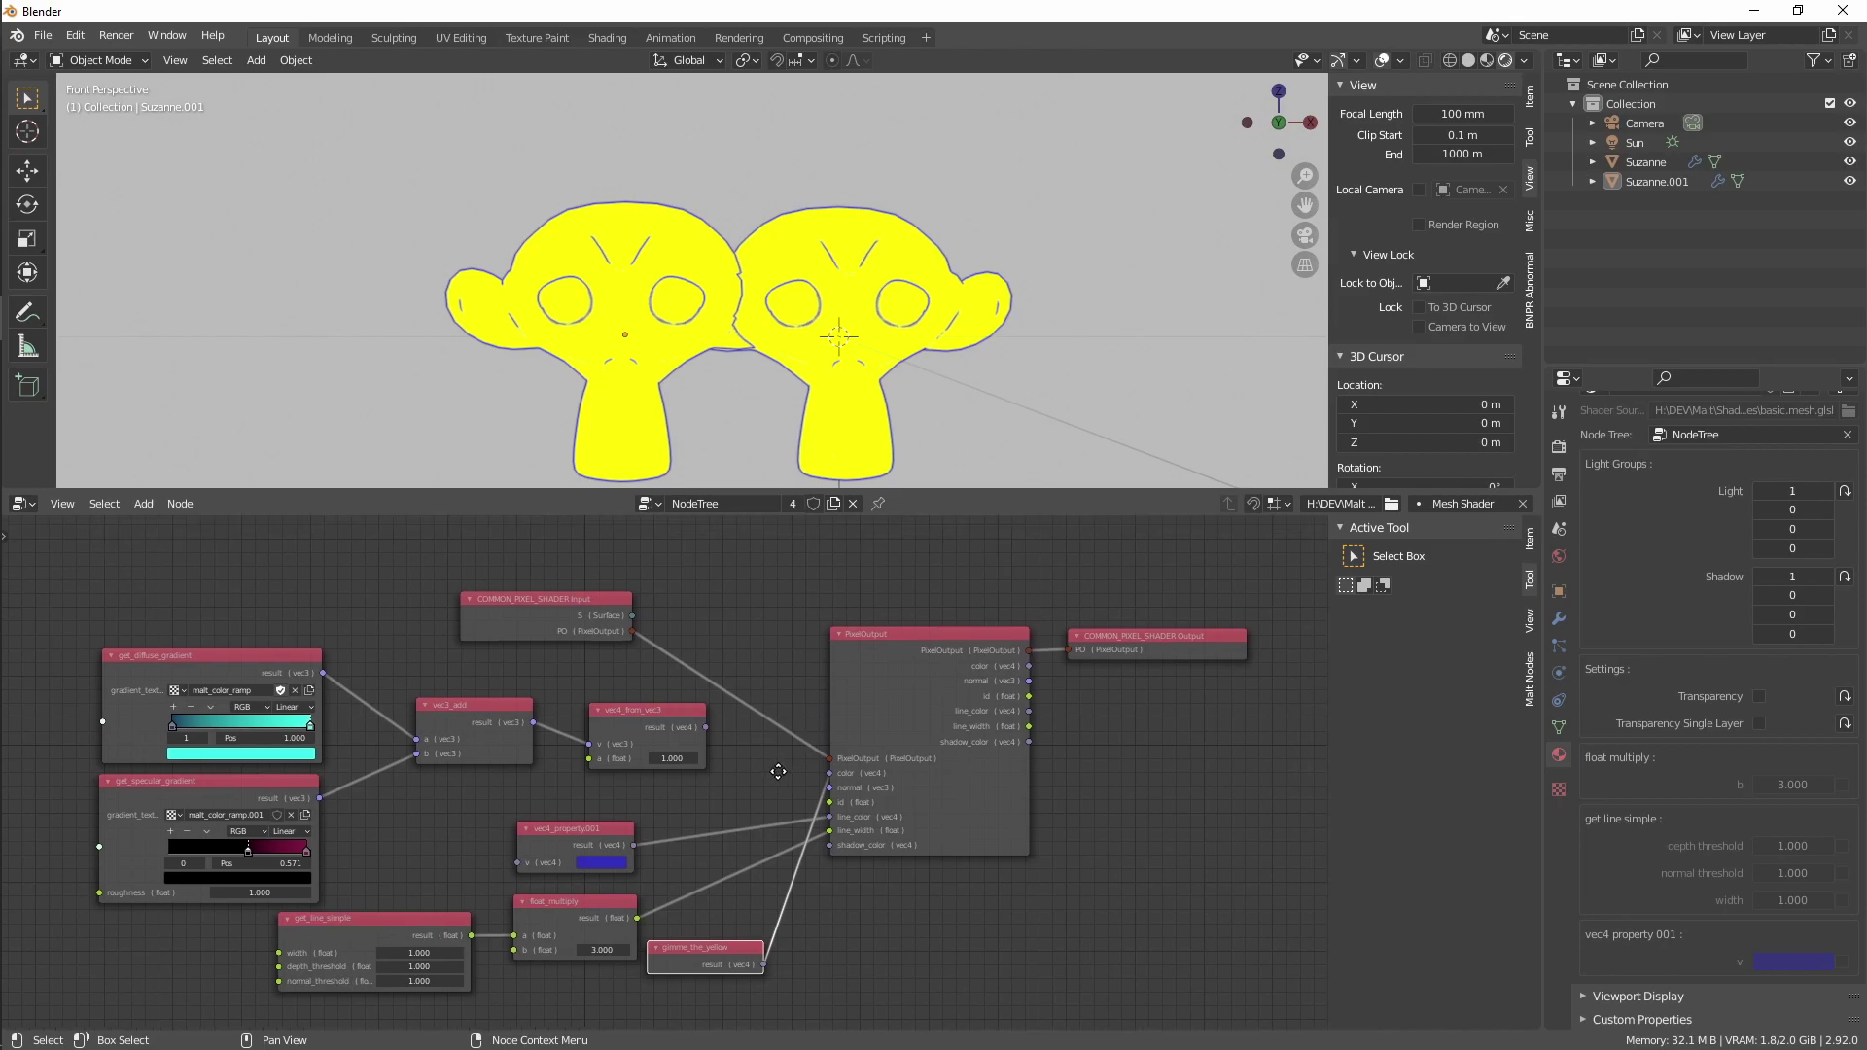
drag(712, 948, 587, 578)
scroll(587, 578, up, 1)
middle_drag(651, 566, 635, 568)
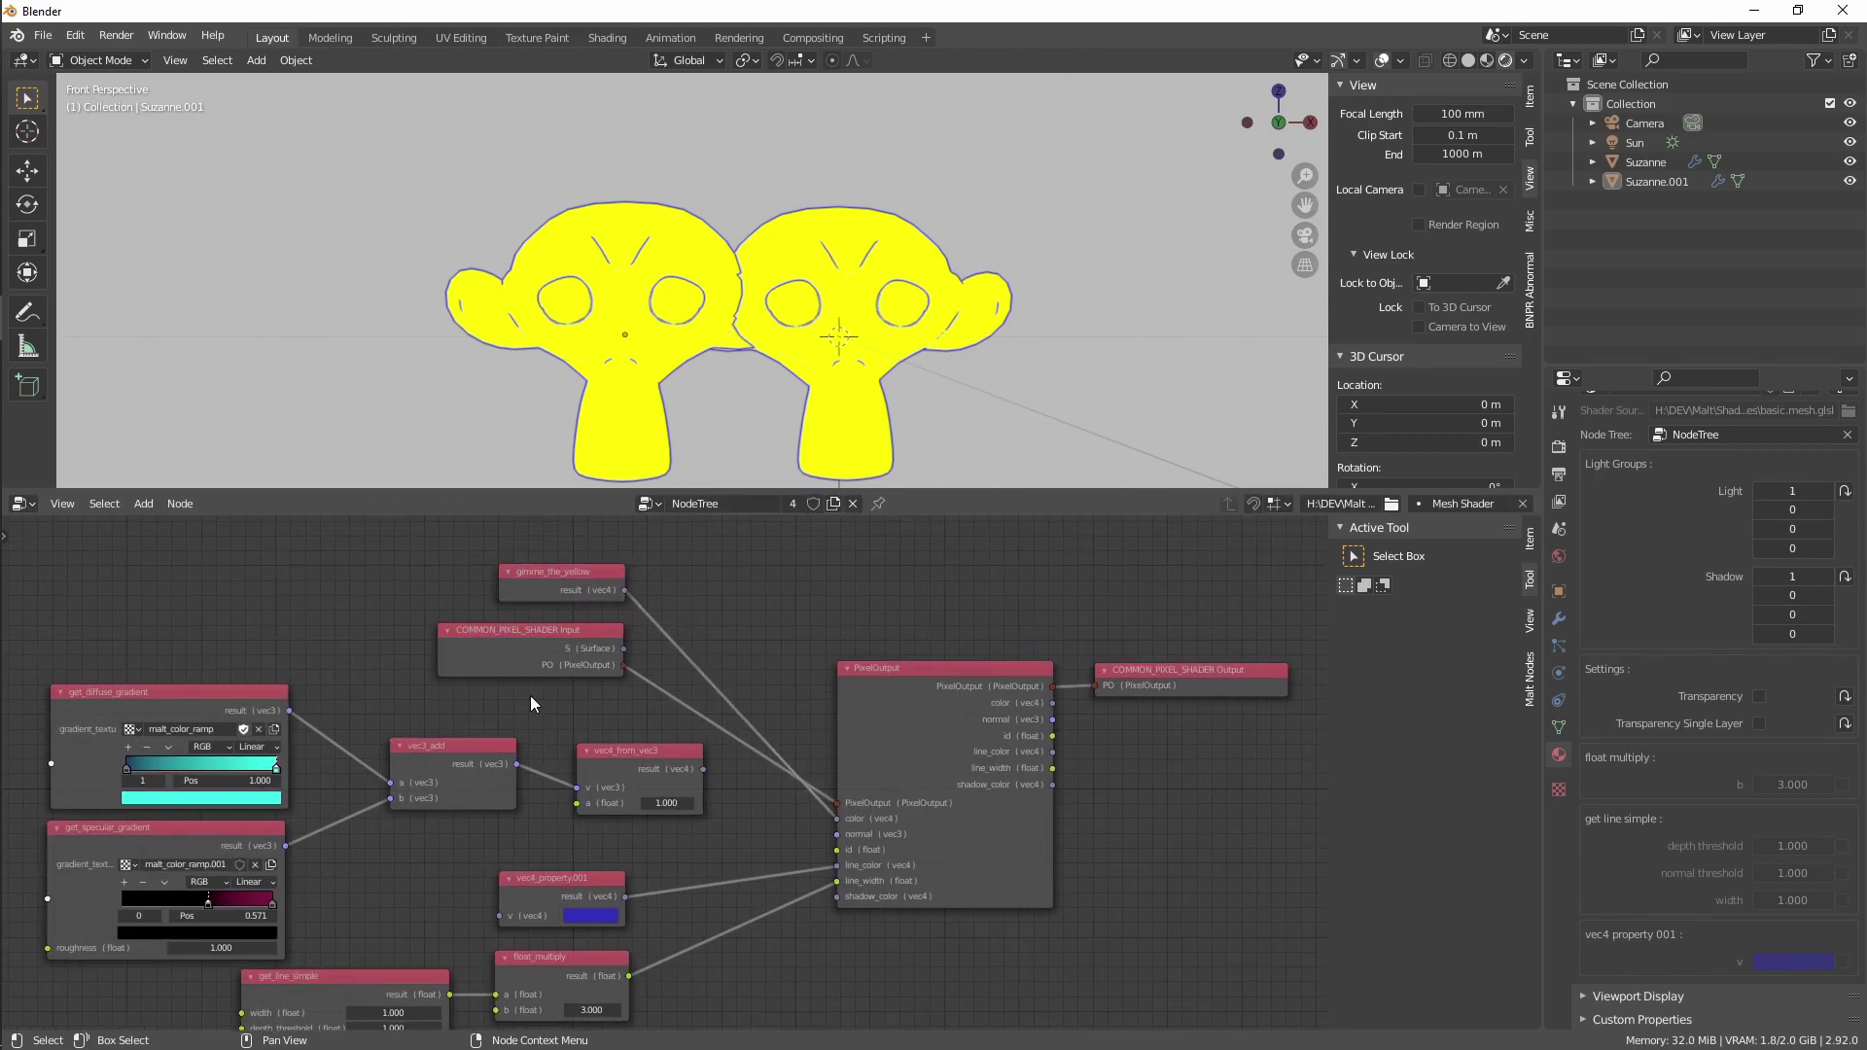
drag(532, 704, 666, 614)
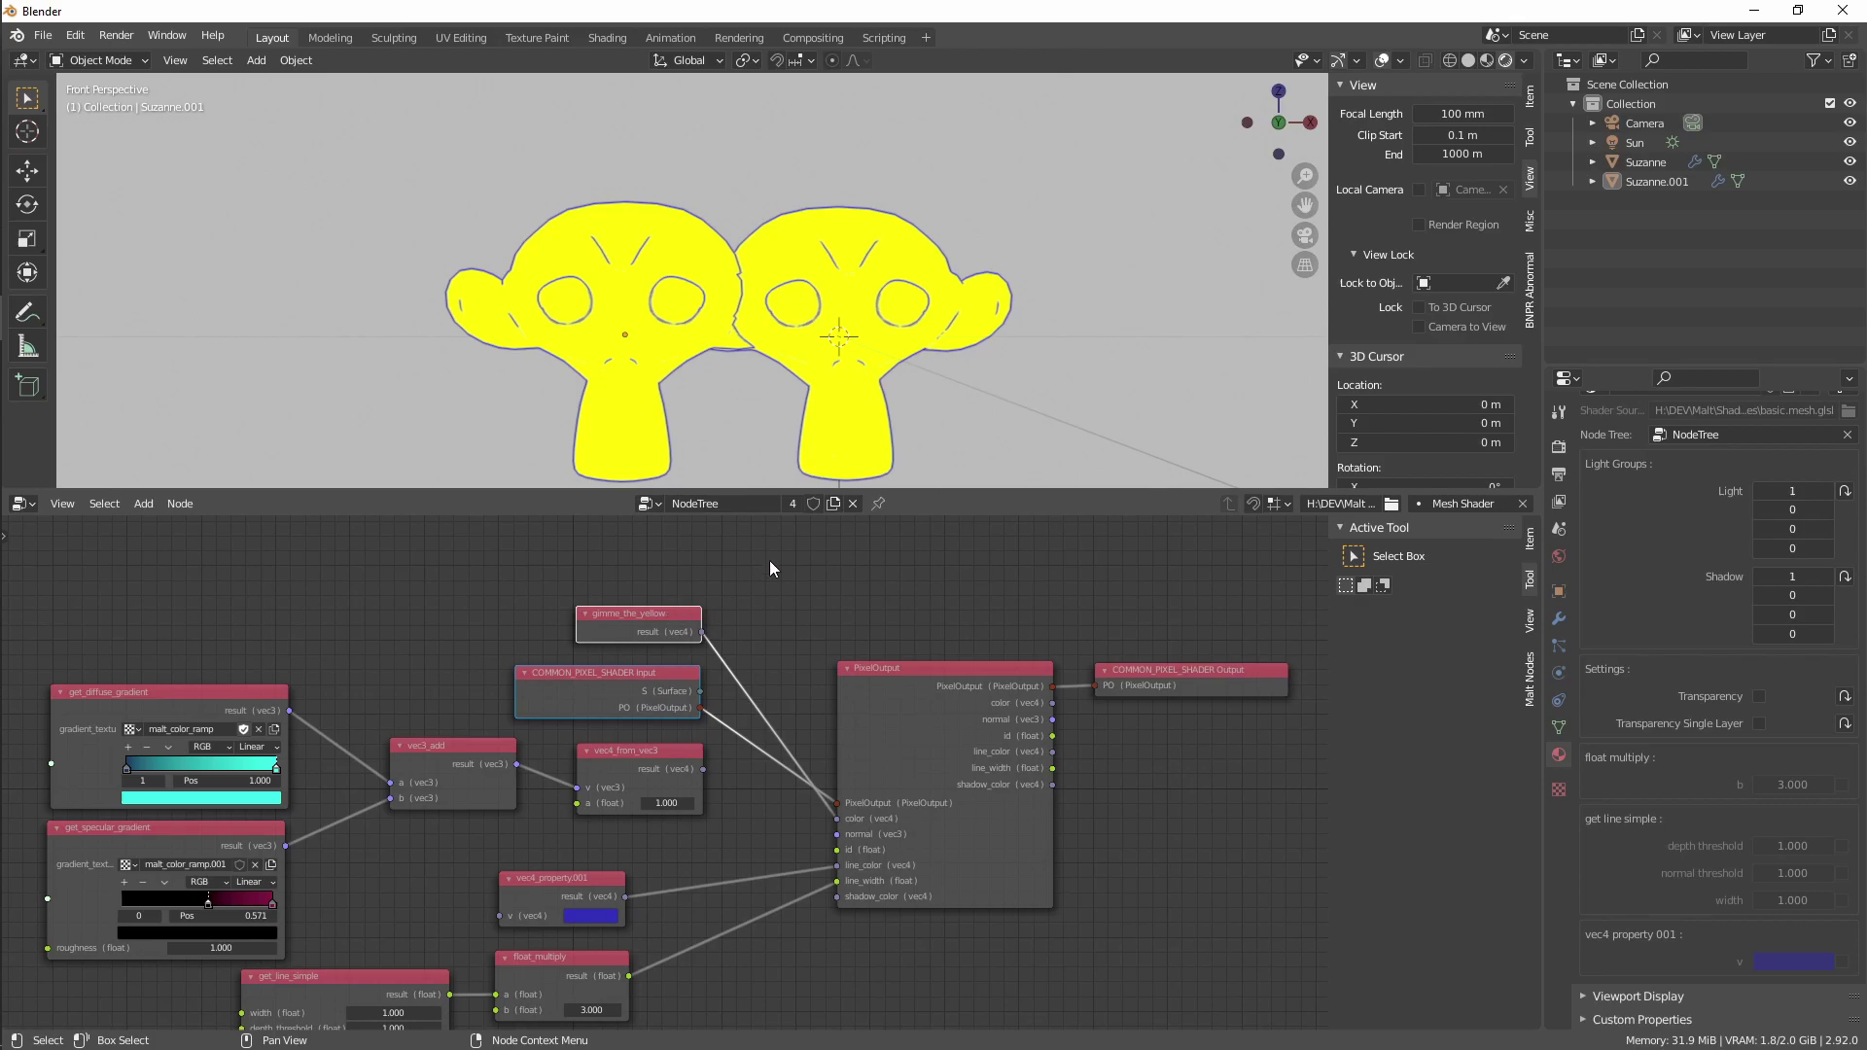
scroll(756, 614, up, 3)
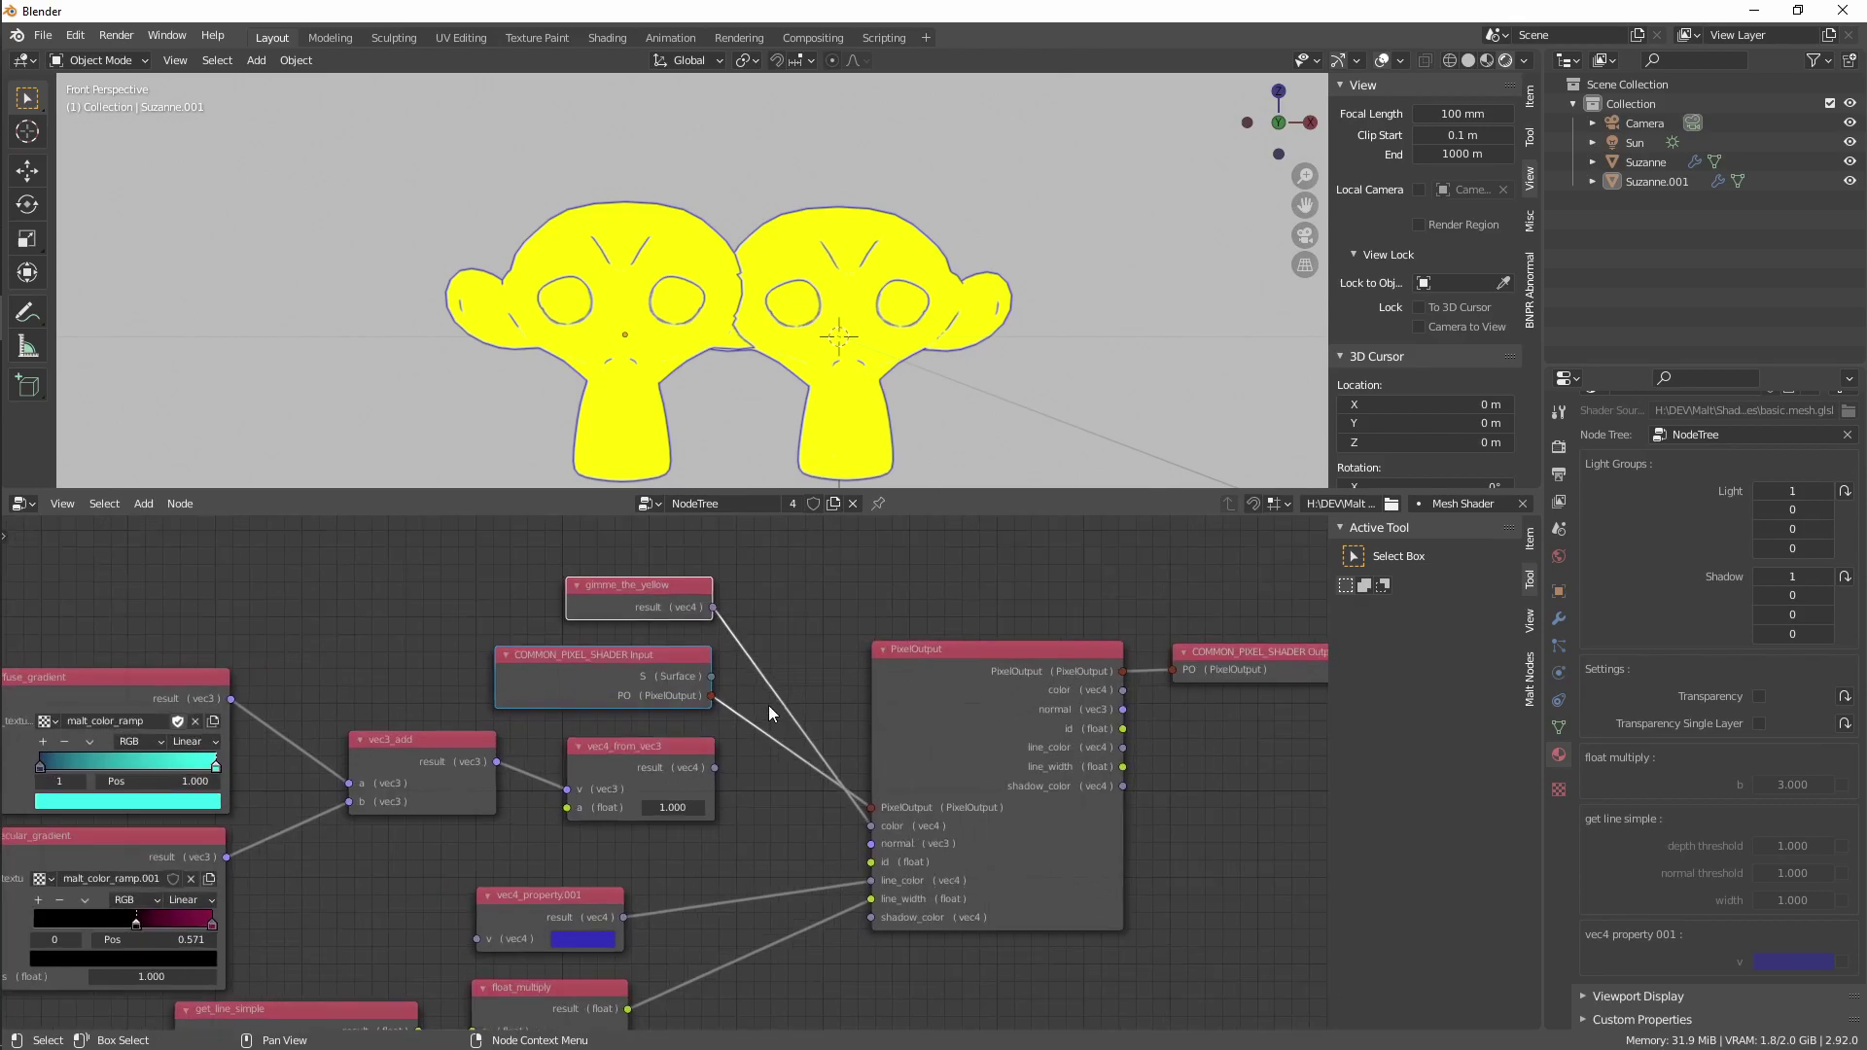
middle_drag(795, 669, 852, 638)
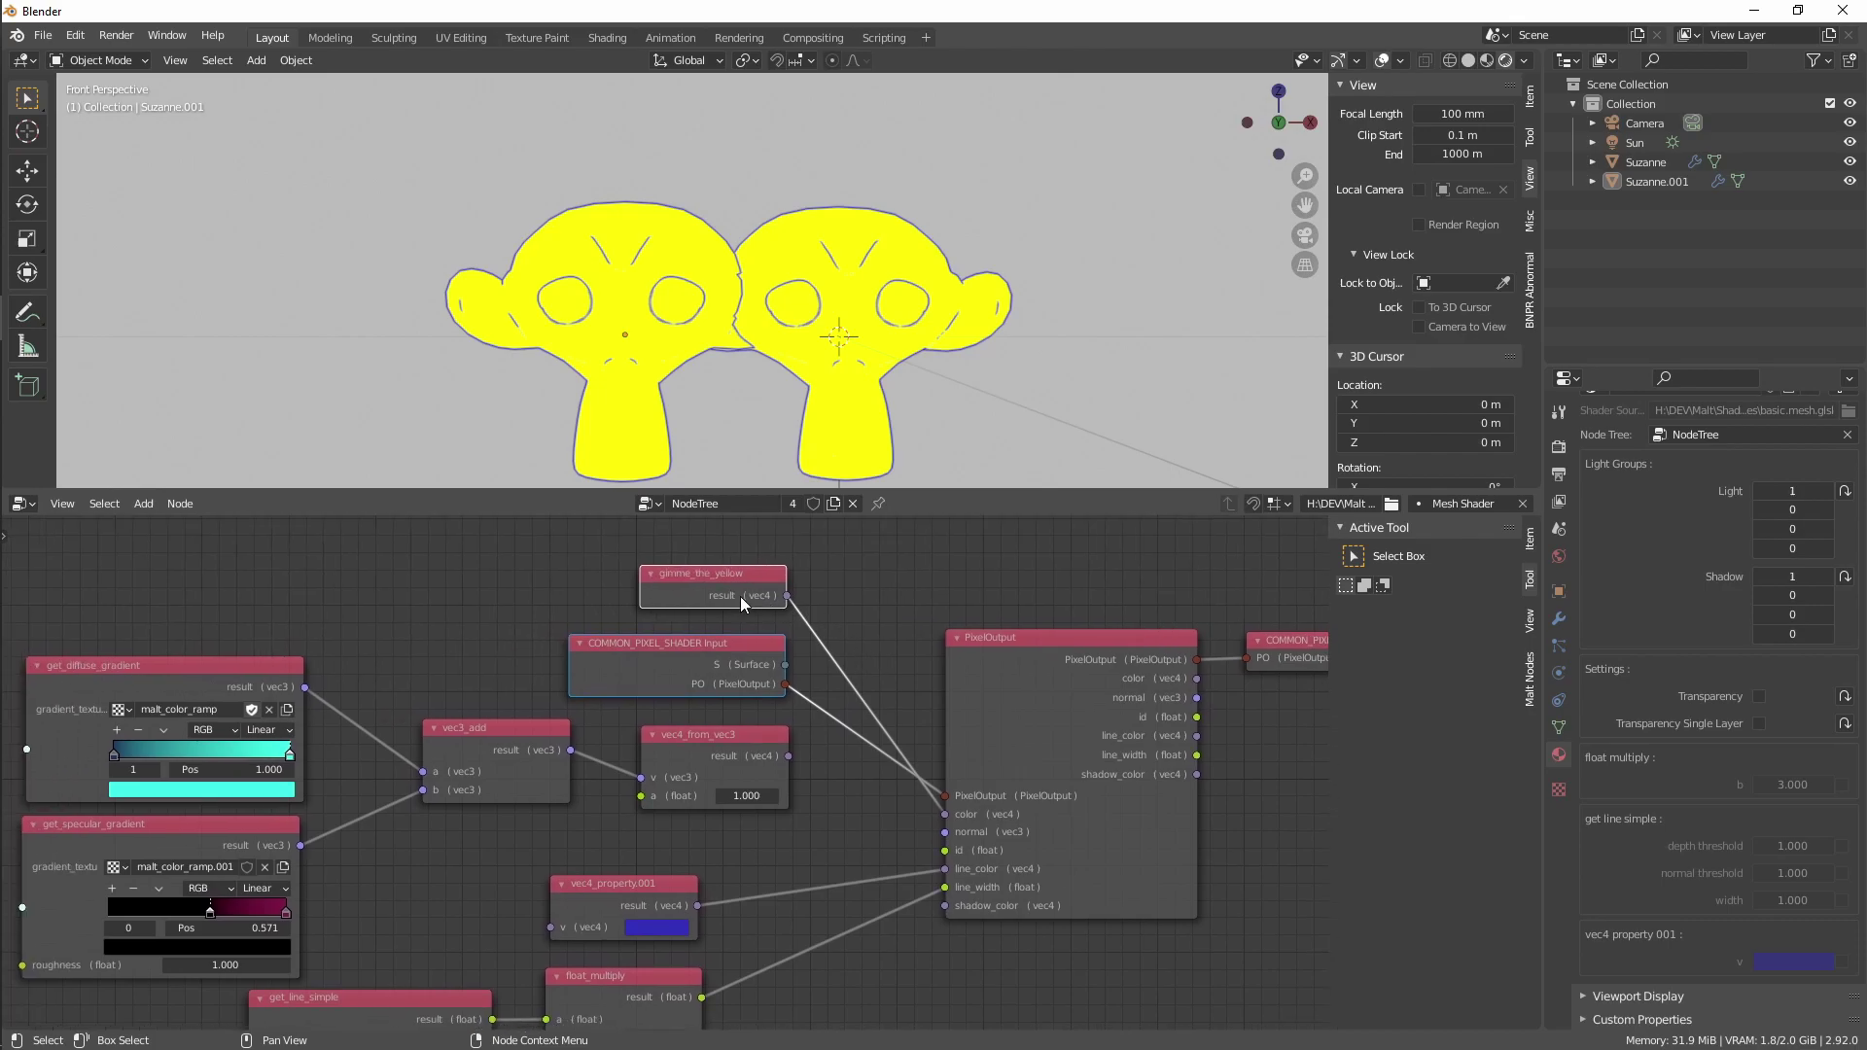